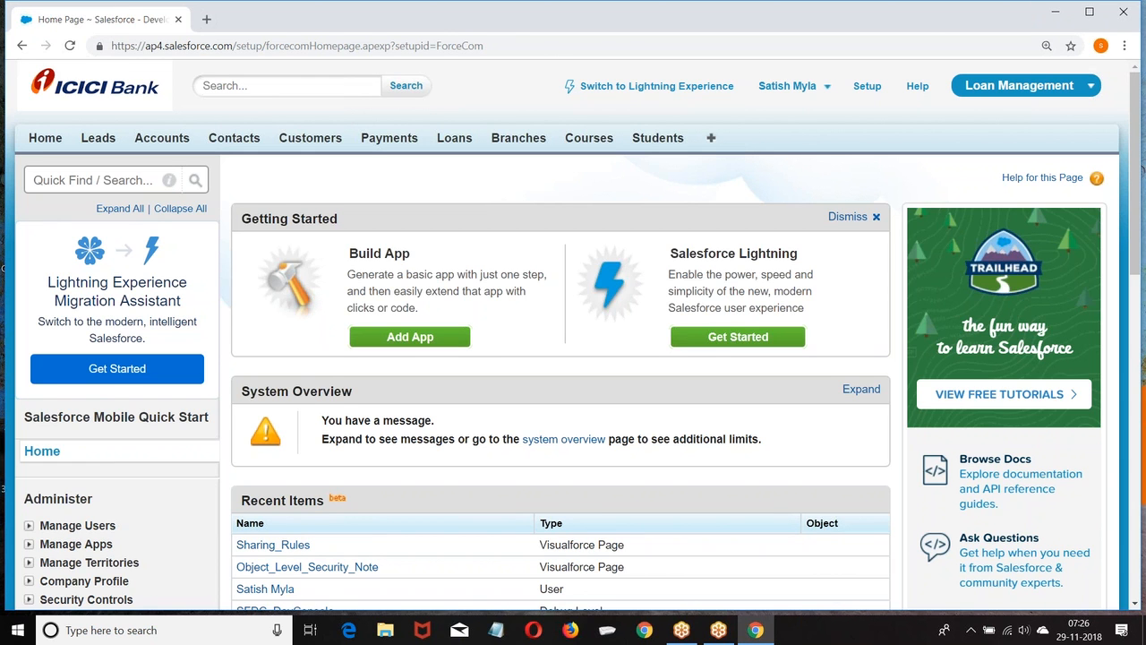
# Navigate Setup > Build > Create > Workflow & Approvals to the Workflow Rules page.
pyautogui.click(867, 87)
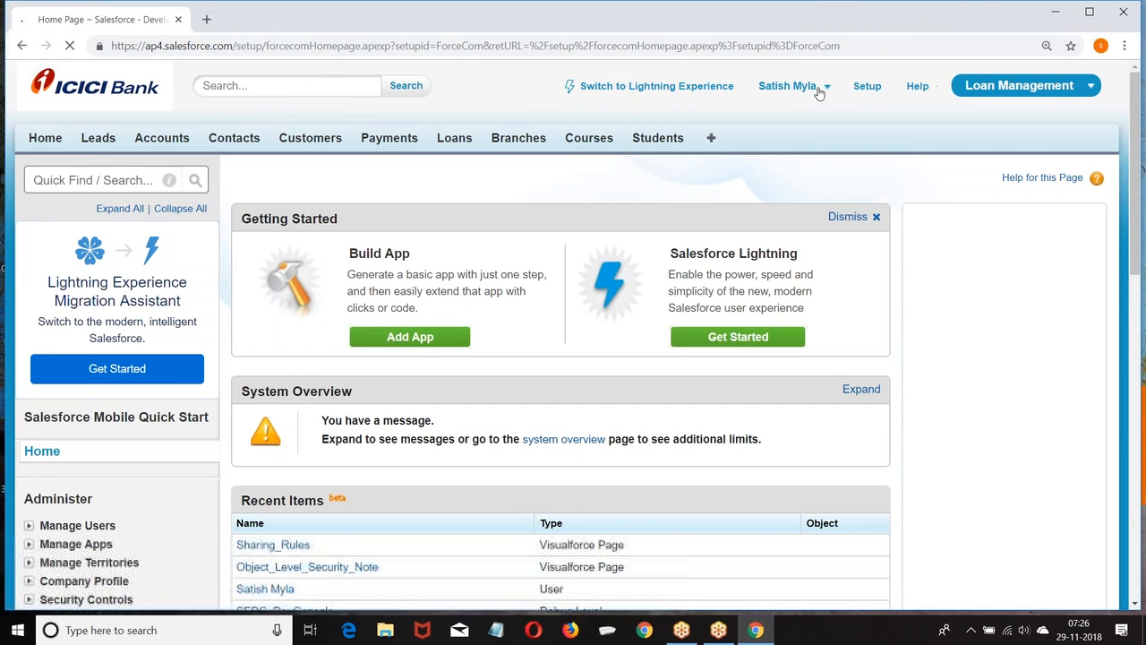
pyautogui.scroll(-7, 143, 215)
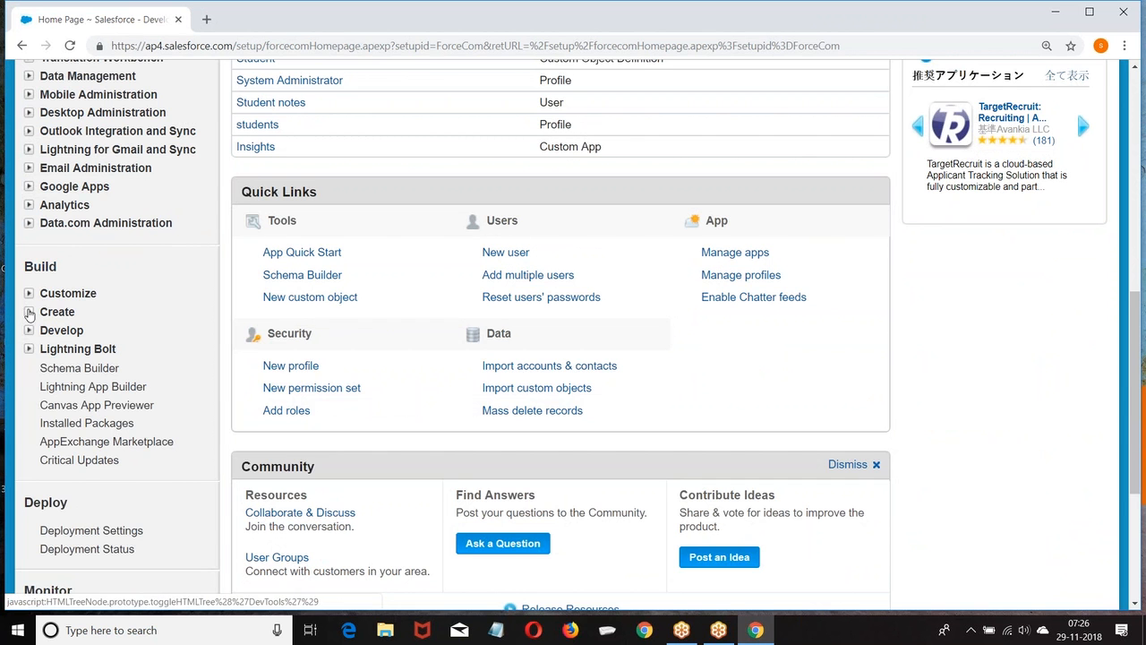
pyautogui.click(29, 313)
pyautogui.scroll(-2, 30, 311)
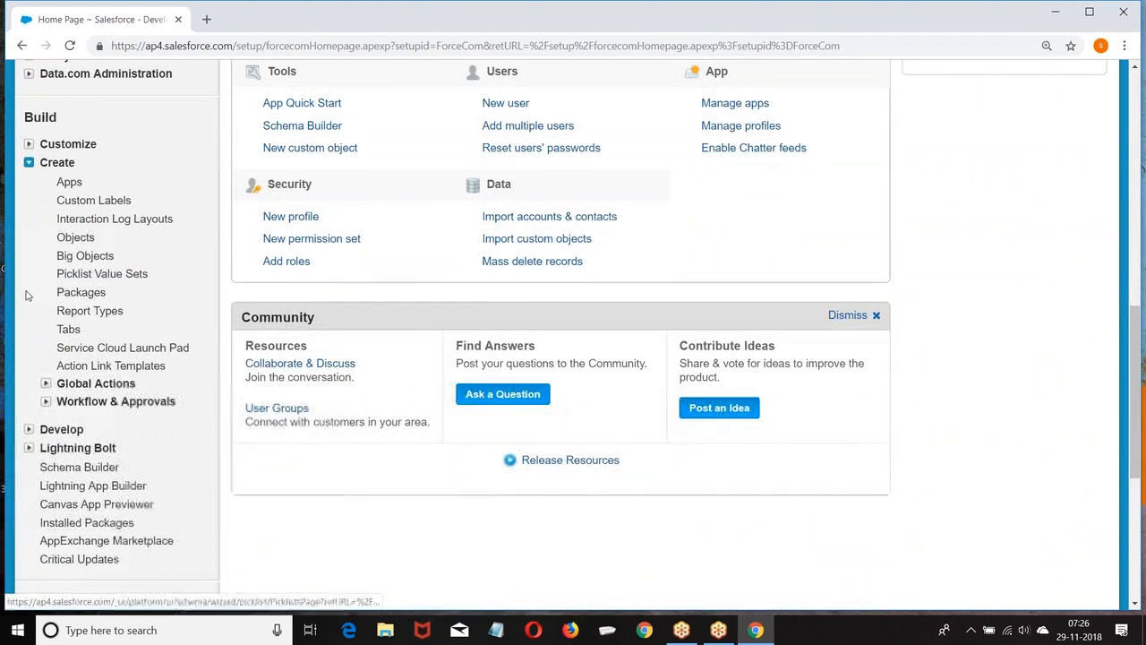
pyautogui.scroll(-2, 30, 308)
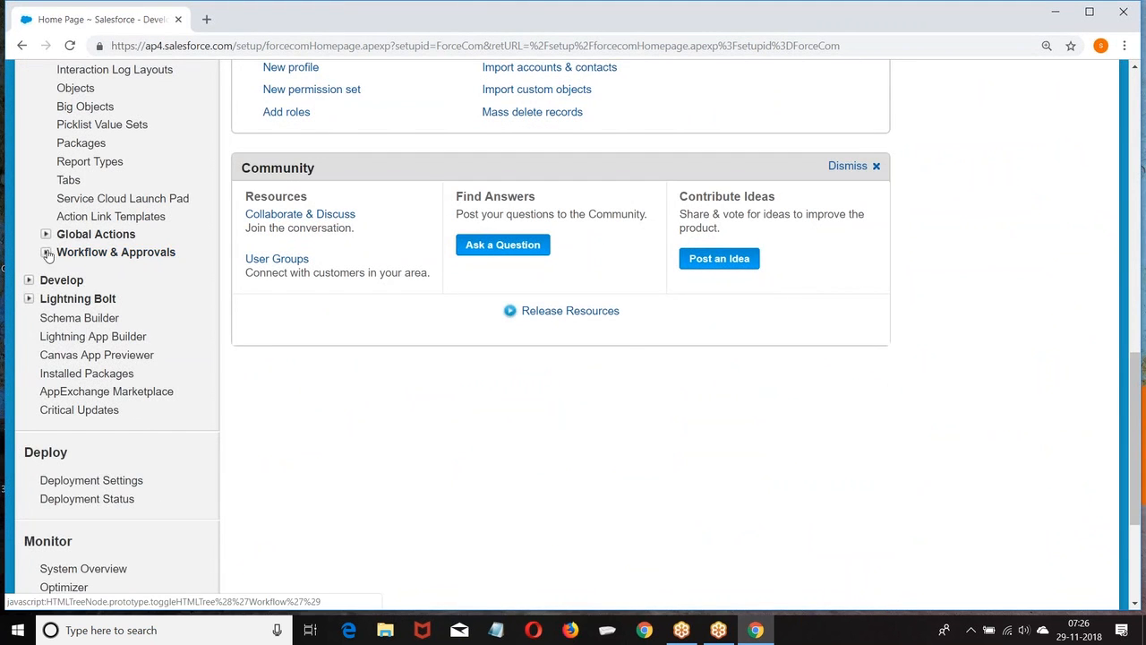
pyautogui.click(46, 252)
pyautogui.click(131, 273)
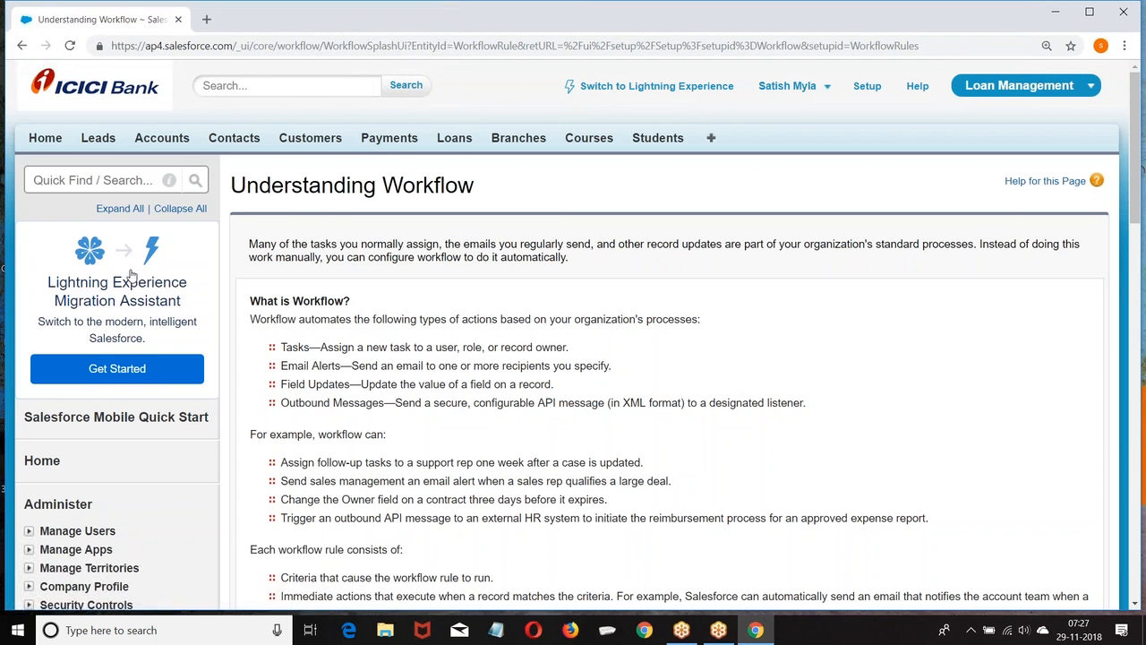
# Reopen Workflow Rules from Setup and tick 'Don't show me this page again'.
pyautogui.click(867, 86)
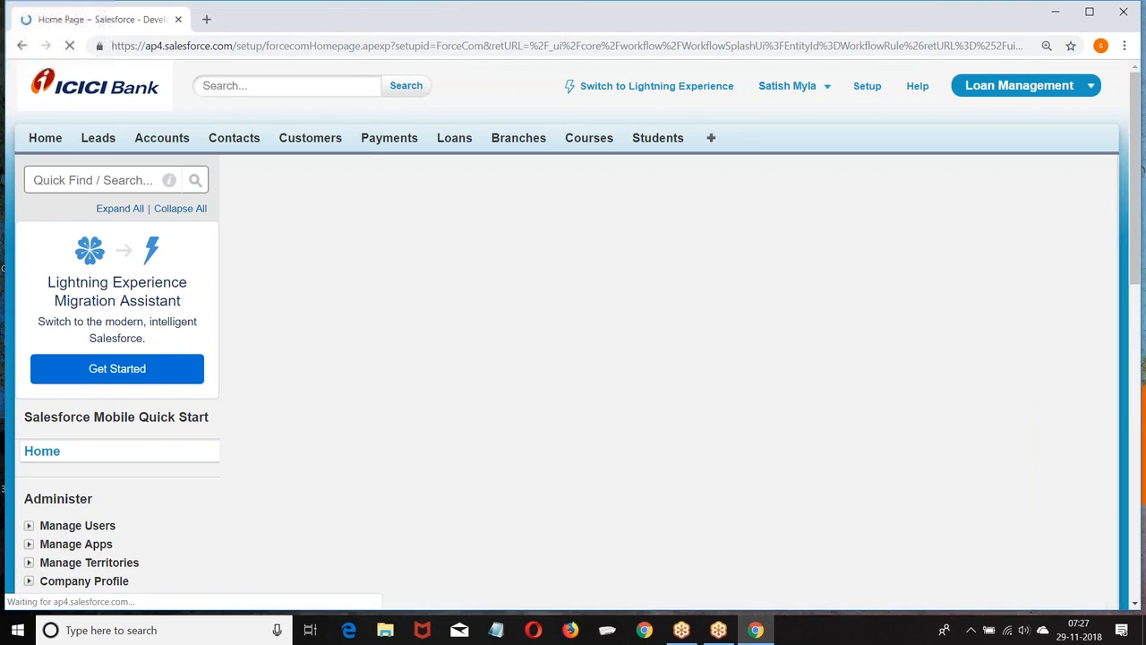
pyautogui.scroll(-7, 286, 223)
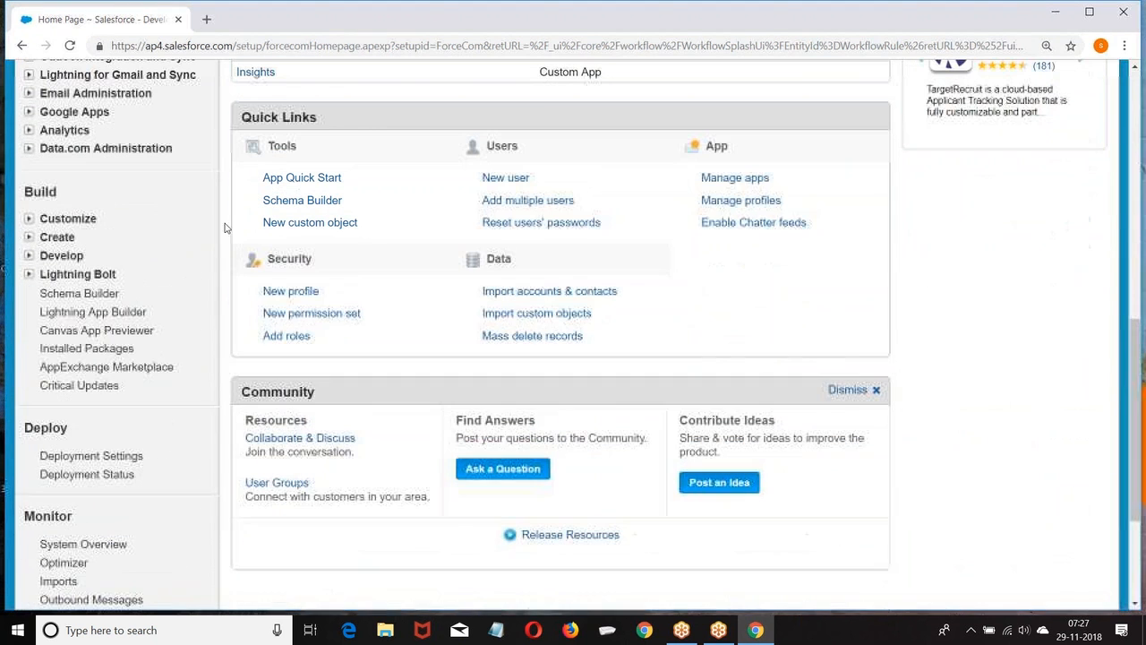
pyautogui.click(28, 238)
pyautogui.scroll(-3, 28, 243)
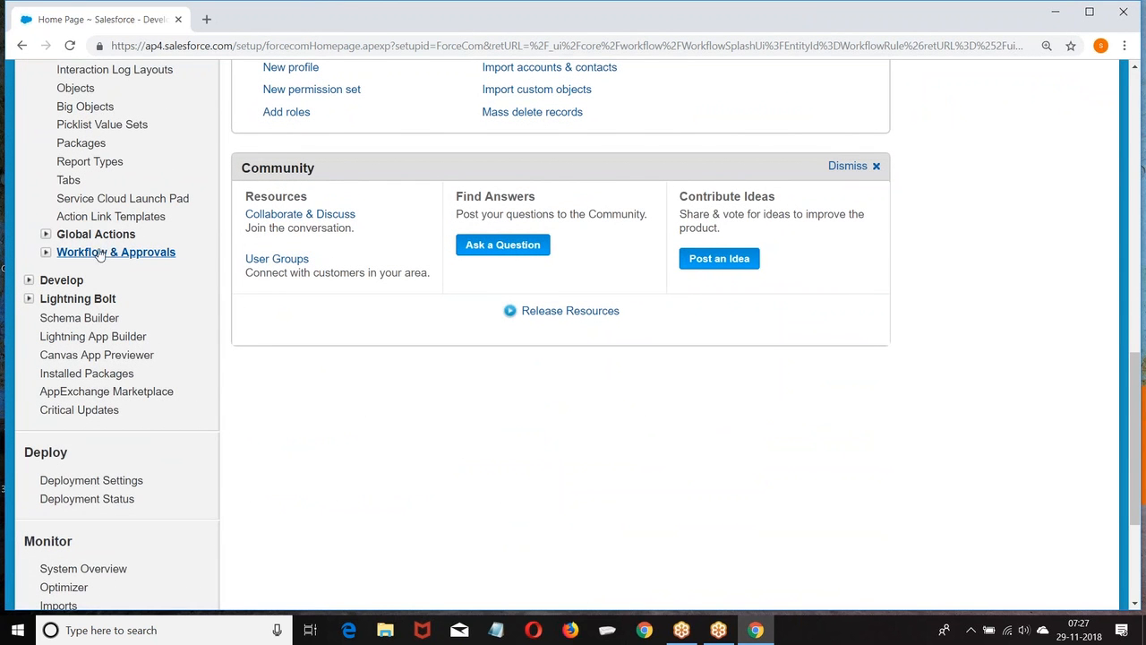
pyautogui.click(45, 251)
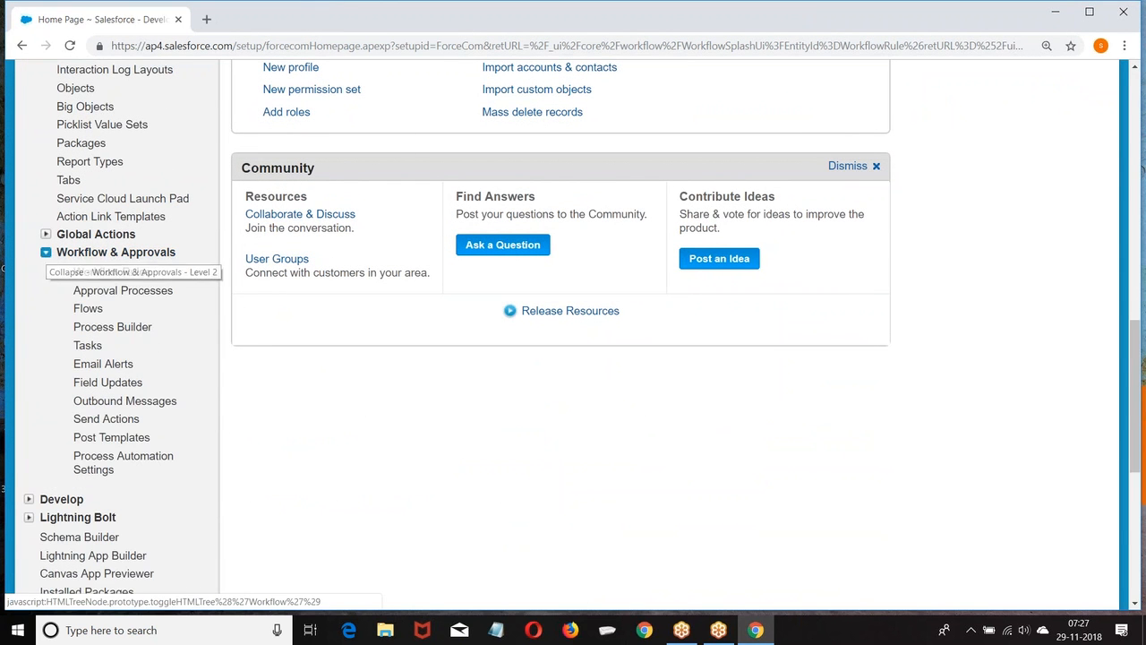
pyautogui.click(101, 271)
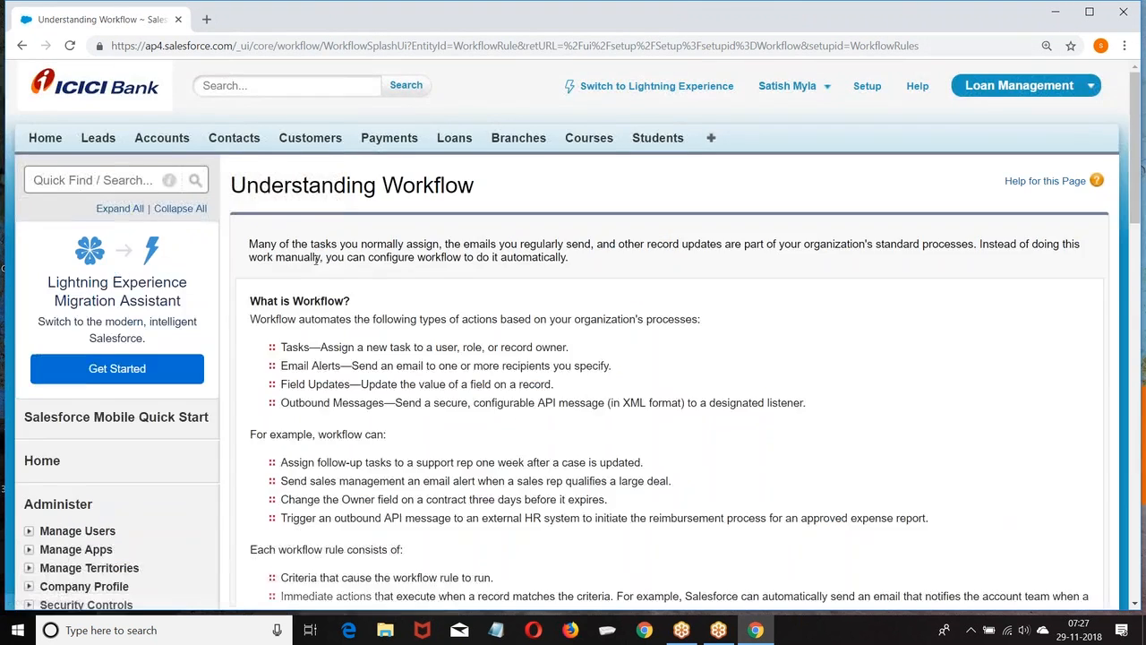
pyautogui.scroll(-3, 190, 259)
pyautogui.click(259, 460)
# Continue past the intro to All Workflow Rules, then switch to Lightning Experience.
pyautogui.click(276, 492)
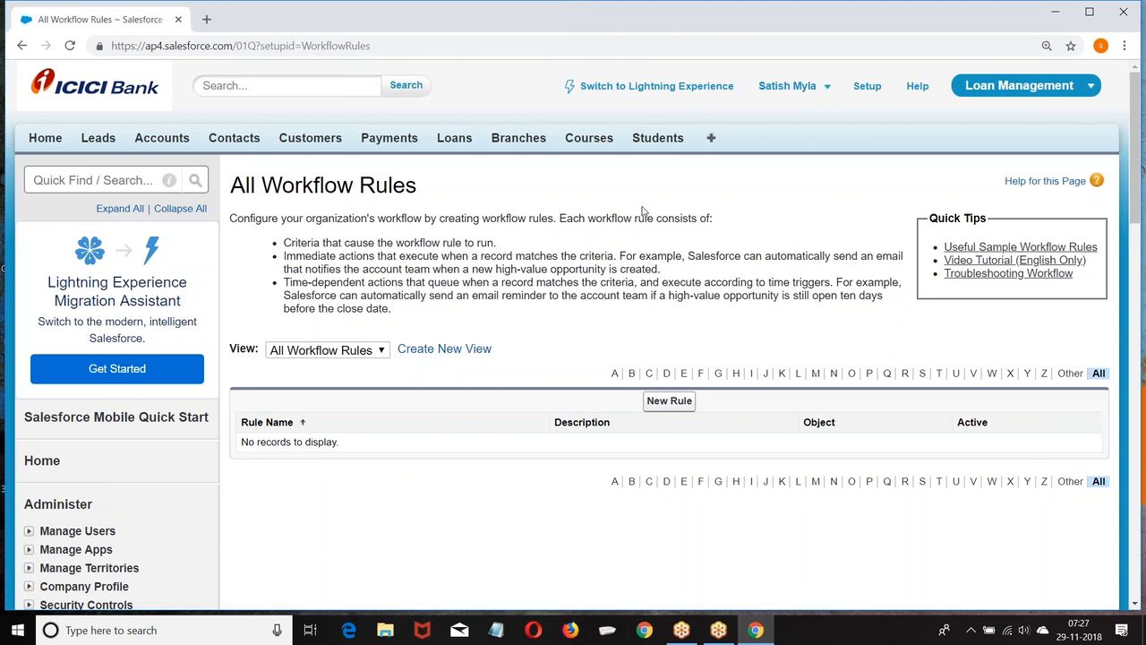
pyautogui.click(679, 93)
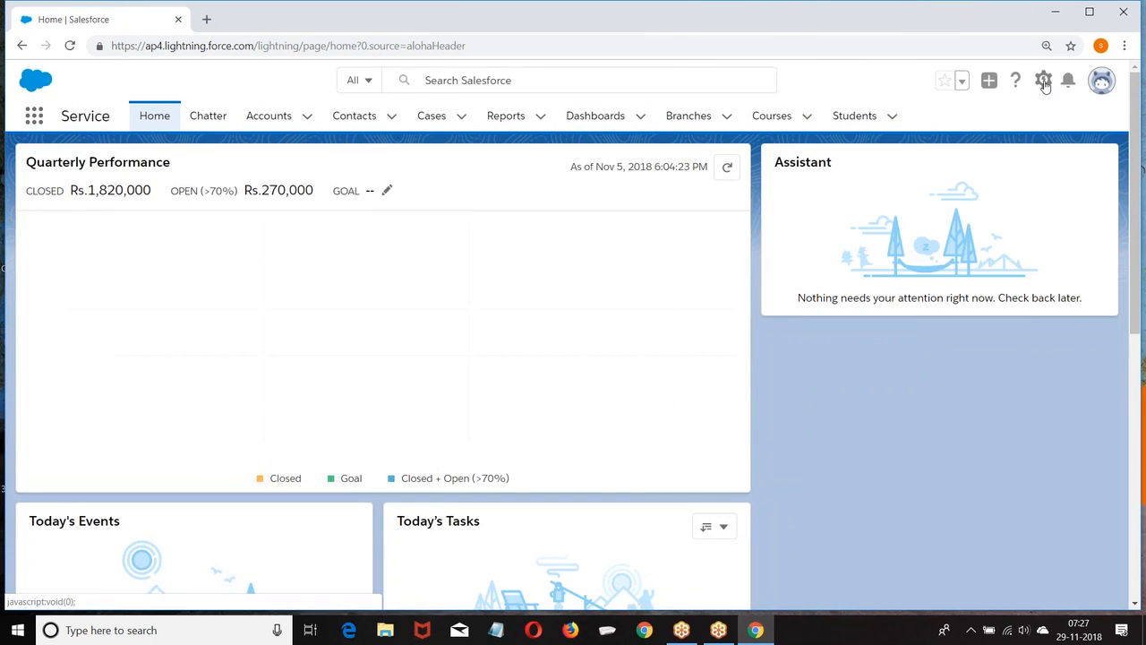
# Open Lightning Setup in a new tab and view Process Automation > Workflow Rules.
pyautogui.click(1043, 81)
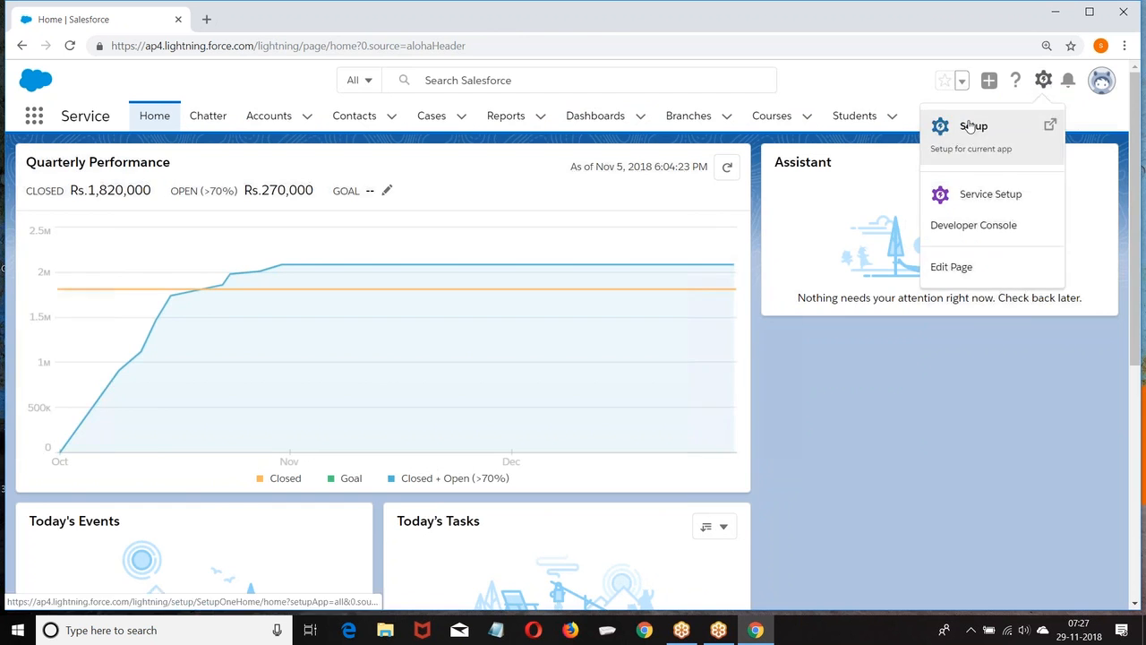
pyautogui.click(1003, 126)
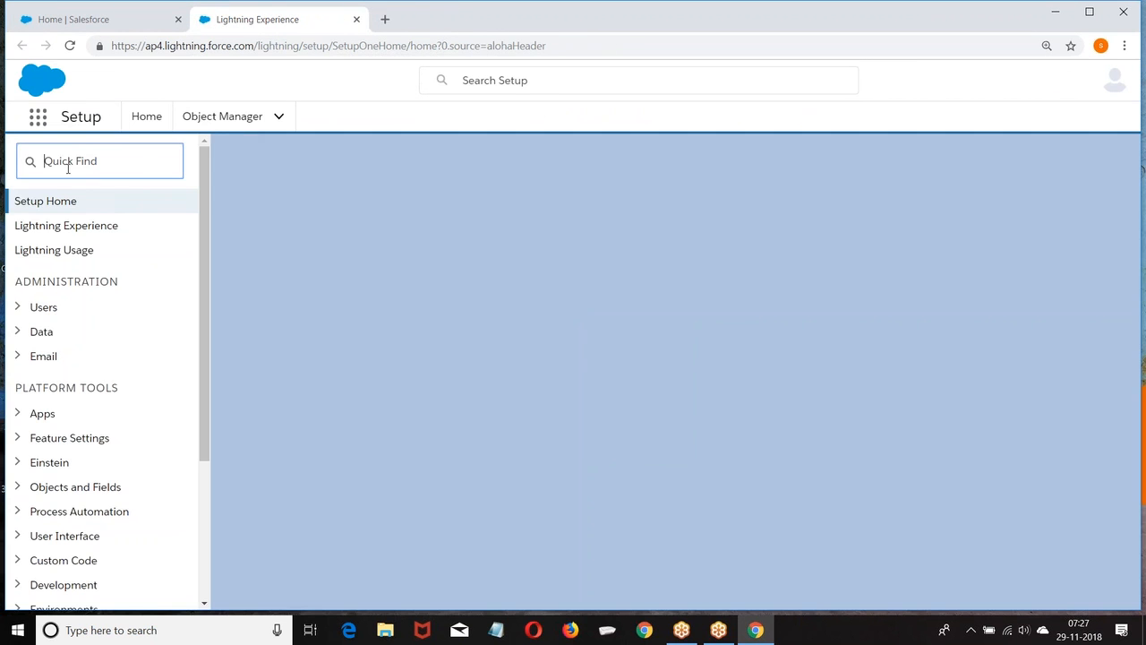
pyautogui.scroll(-2, 103, 202)
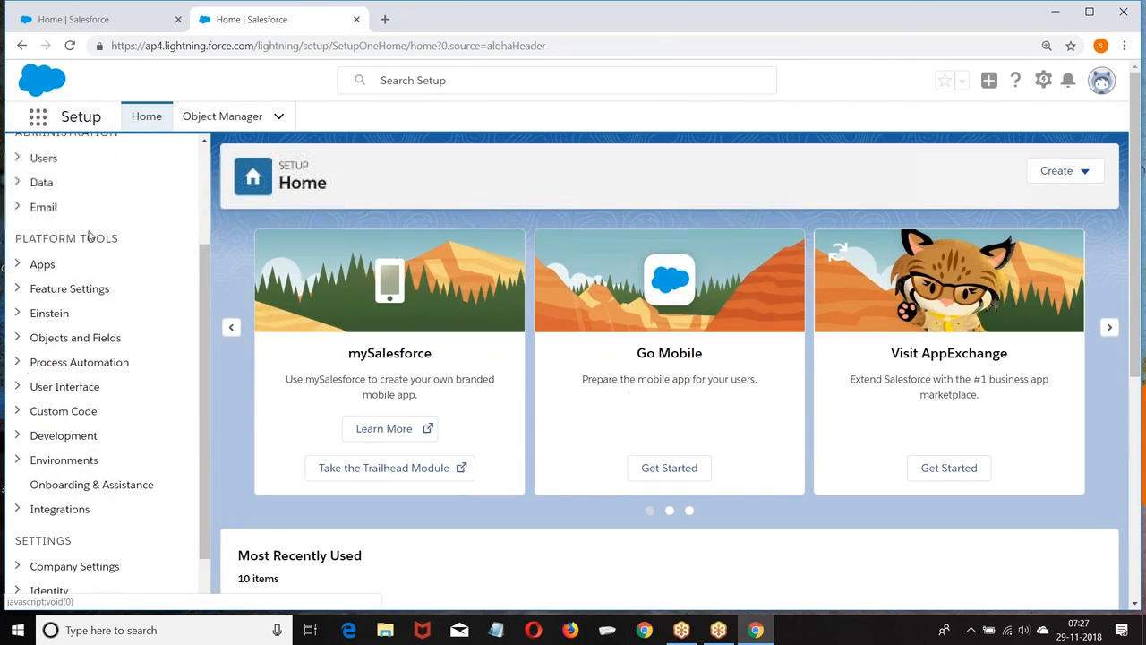
pyautogui.scroll(-1, 134, 248)
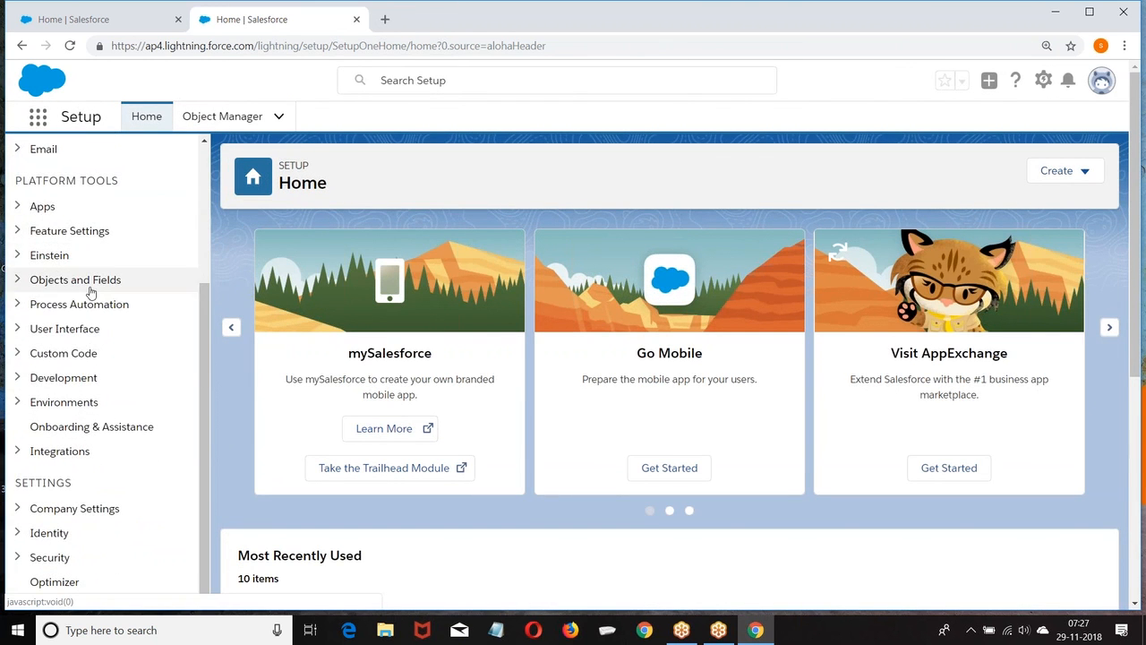
pyautogui.scroll(4, 90, 295)
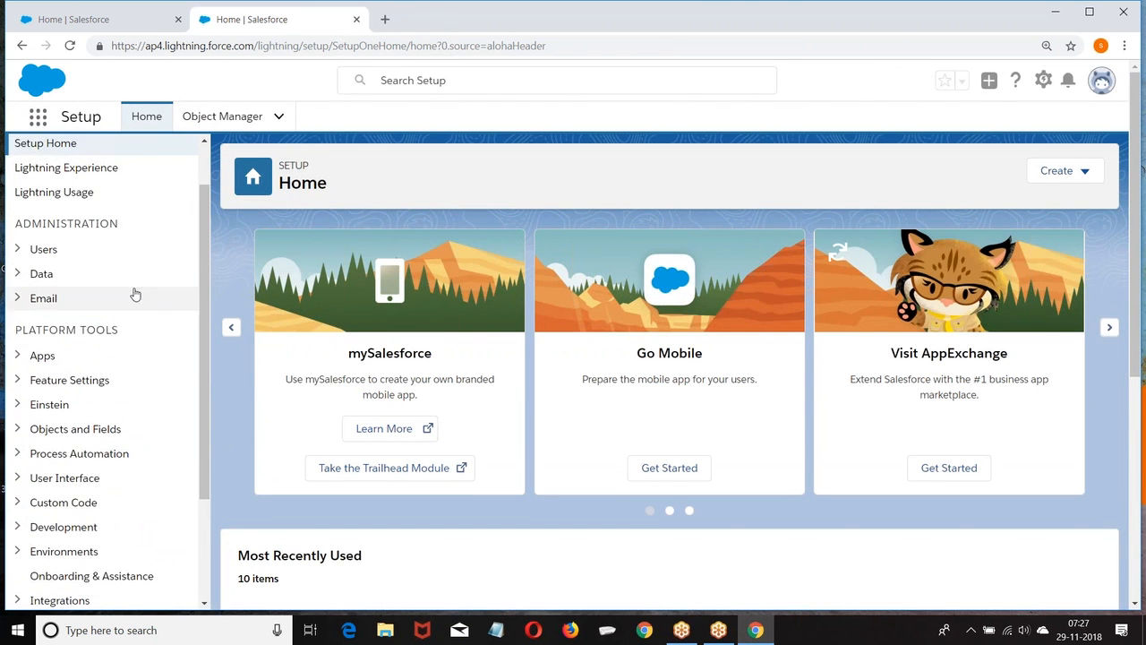
pyautogui.scroll(-3, 90, 314)
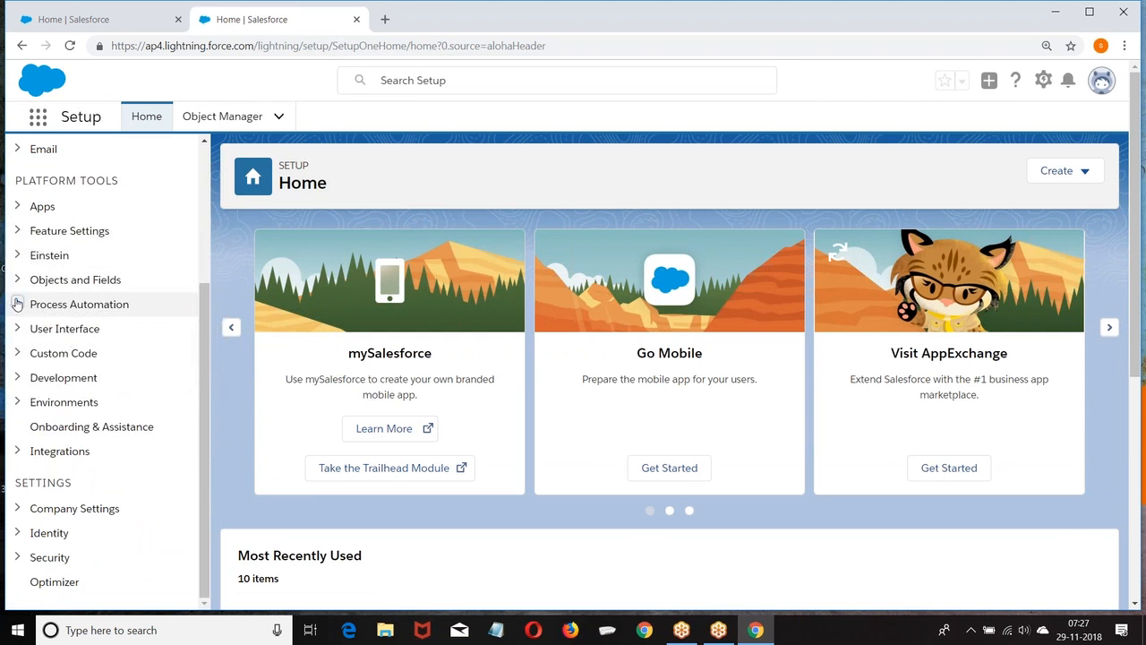
pyautogui.click(73, 304)
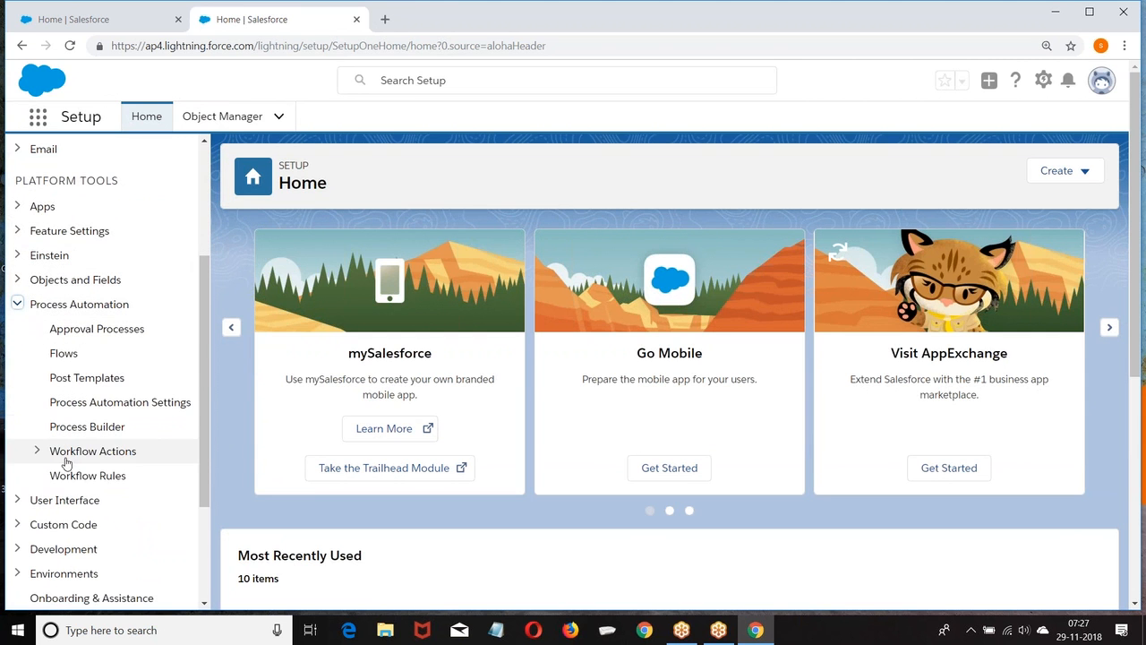
pyautogui.click(38, 453)
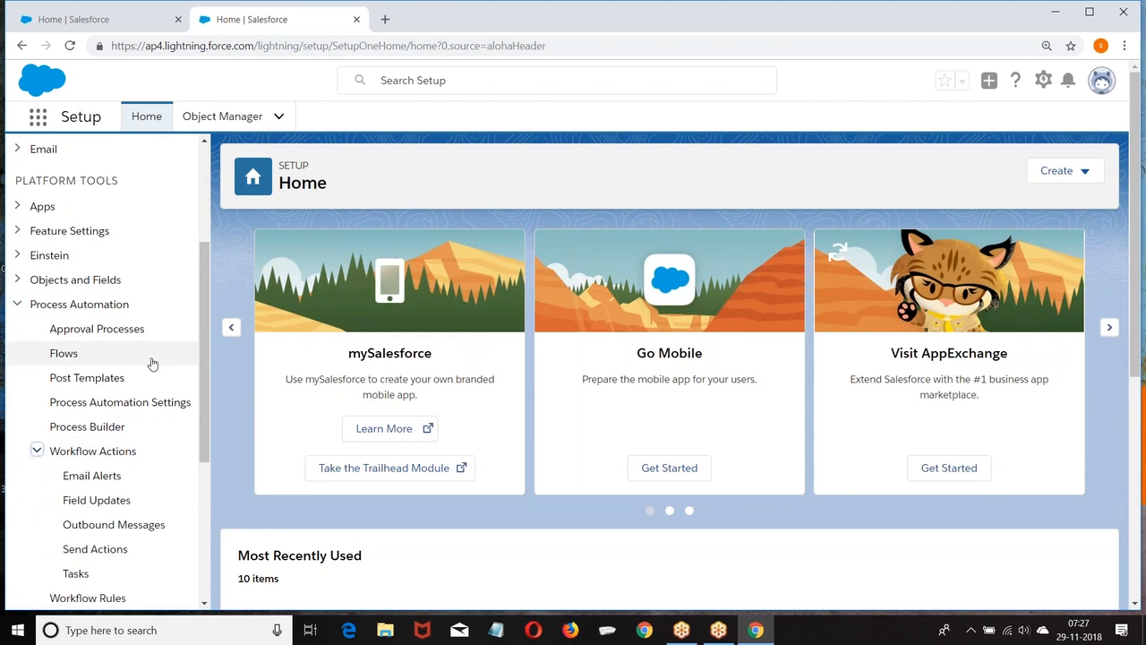
pyautogui.scroll(-3, 148, 361)
pyautogui.click(37, 227)
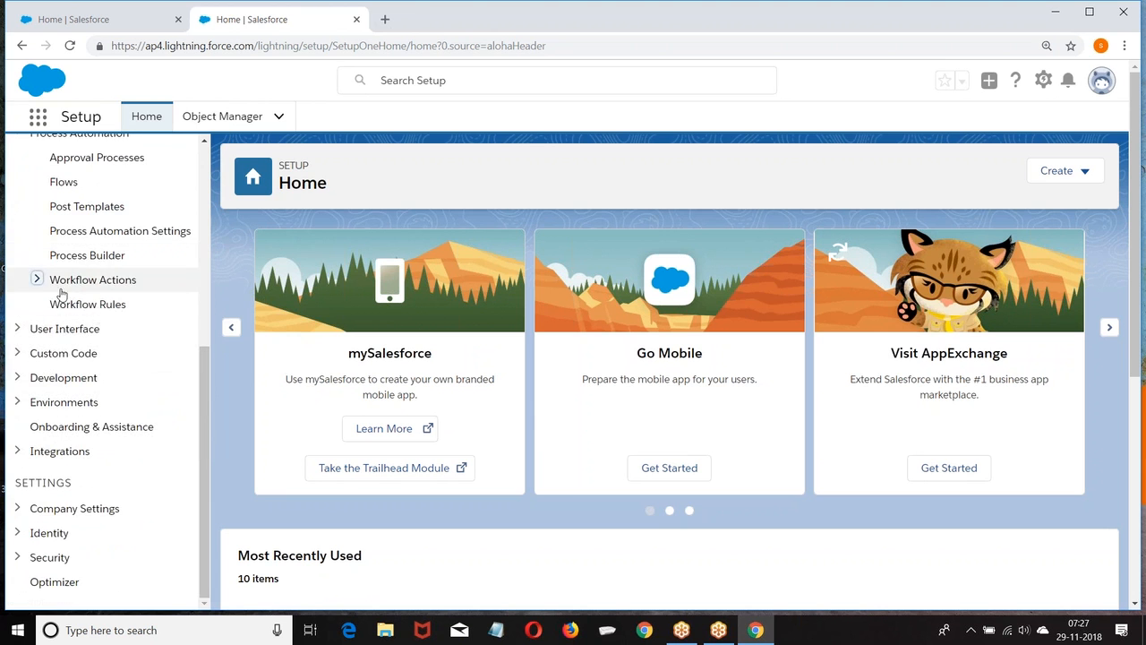
pyautogui.scroll(3, 90, 305)
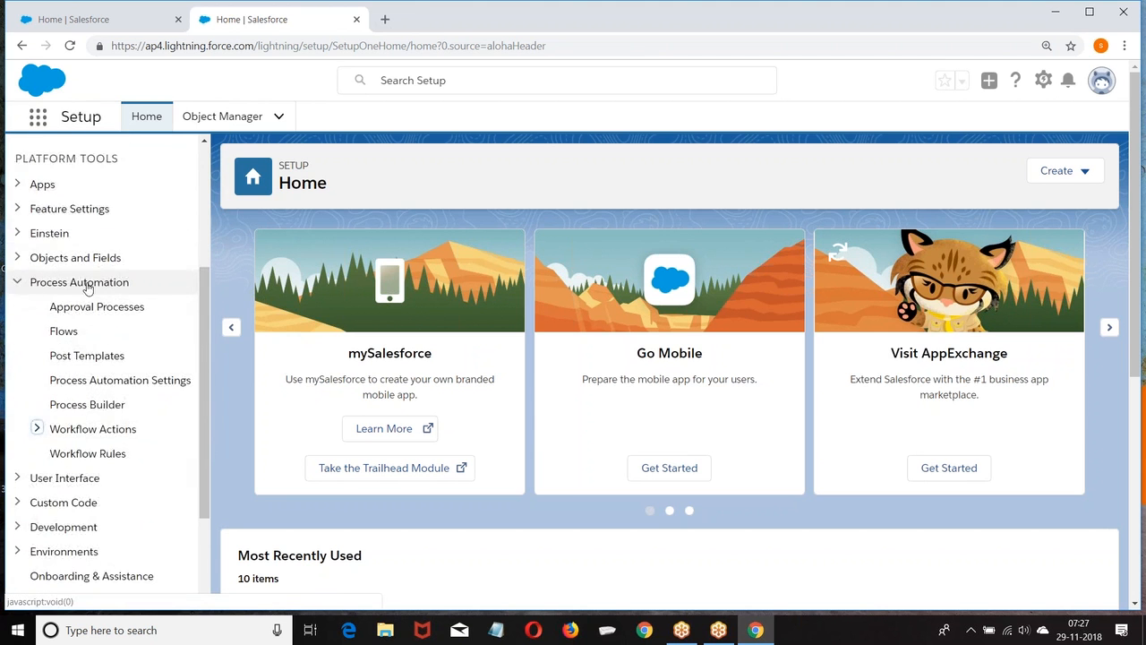
pyautogui.scroll(-3, 81, 358)
pyautogui.click(105, 305)
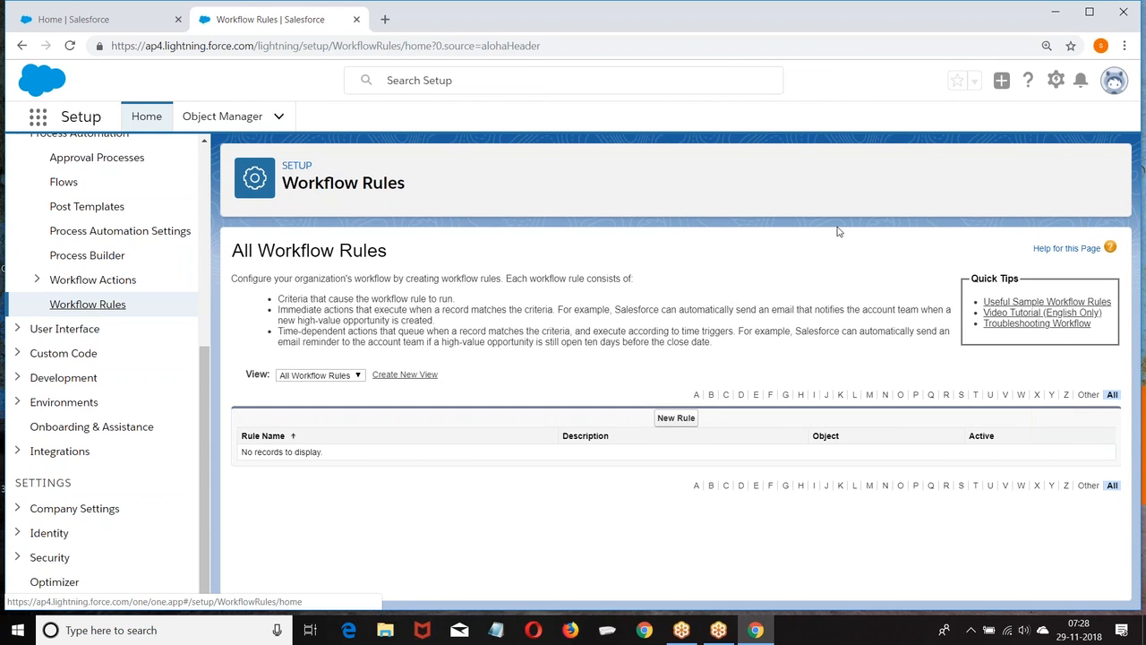
# Switch back to Salesforce Classic from the profile menu.
pyautogui.click(1114, 87)
pyautogui.click(870, 312)
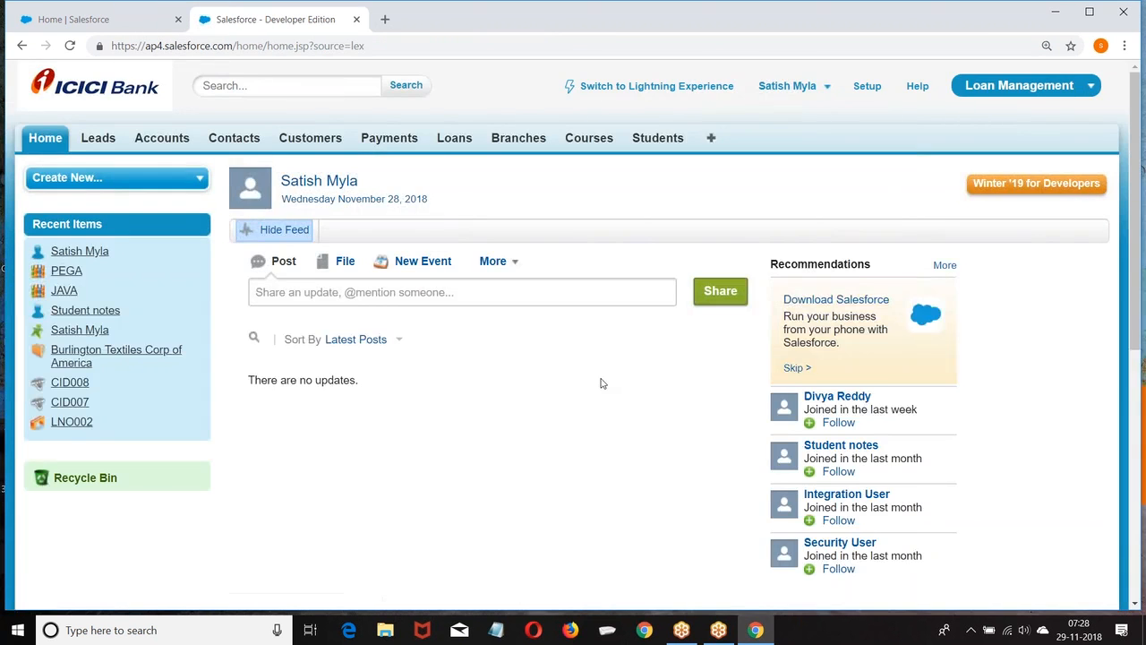
pyautogui.scroll(-2, 602, 383)
# Go through Setup > Create > Workflow & Approvals > Workflow Rules to begin a new rule.
pyautogui.scroll(2, 755, 309)
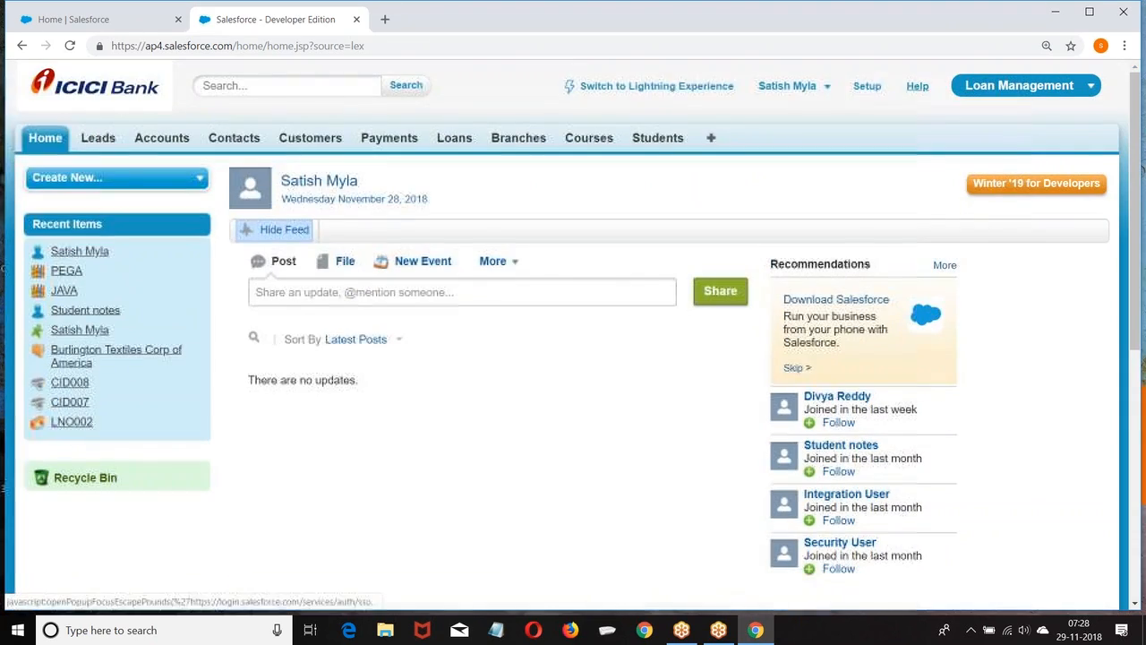
pyautogui.click(864, 85)
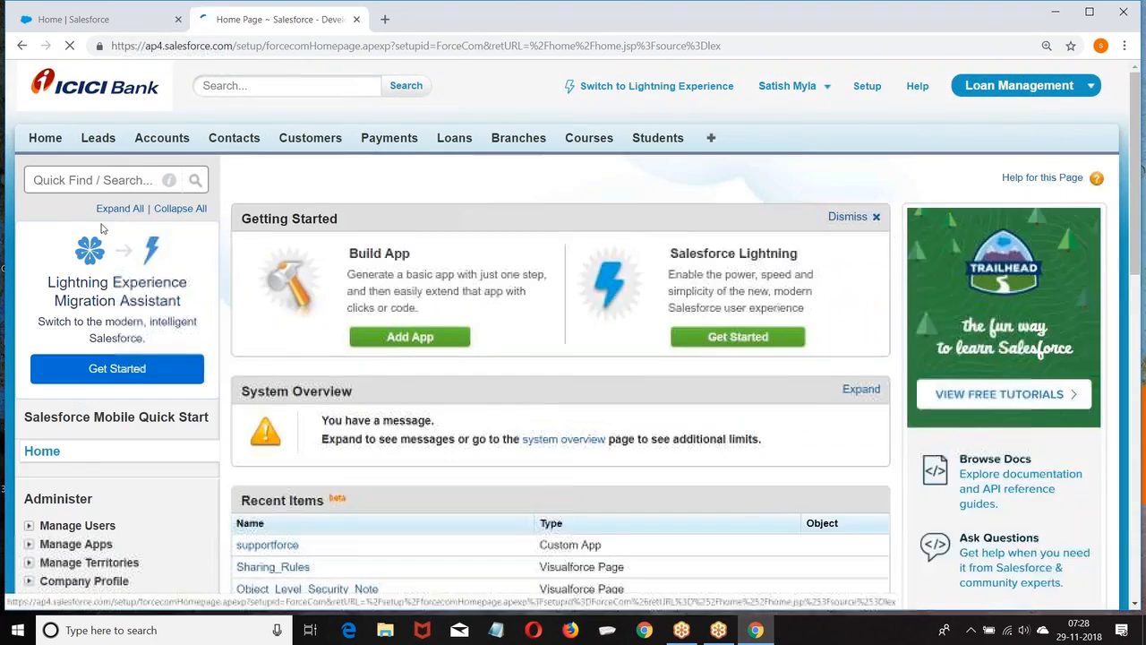
pyautogui.scroll(-6, 105, 224)
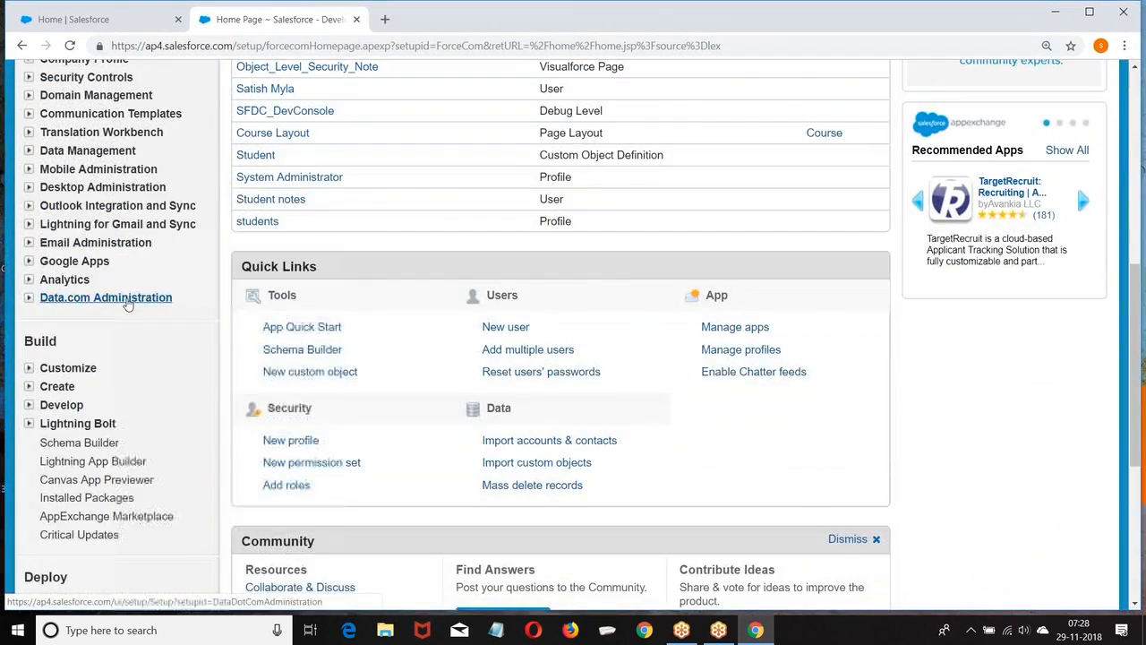
pyautogui.scroll(-2, 127, 305)
pyautogui.click(29, 236)
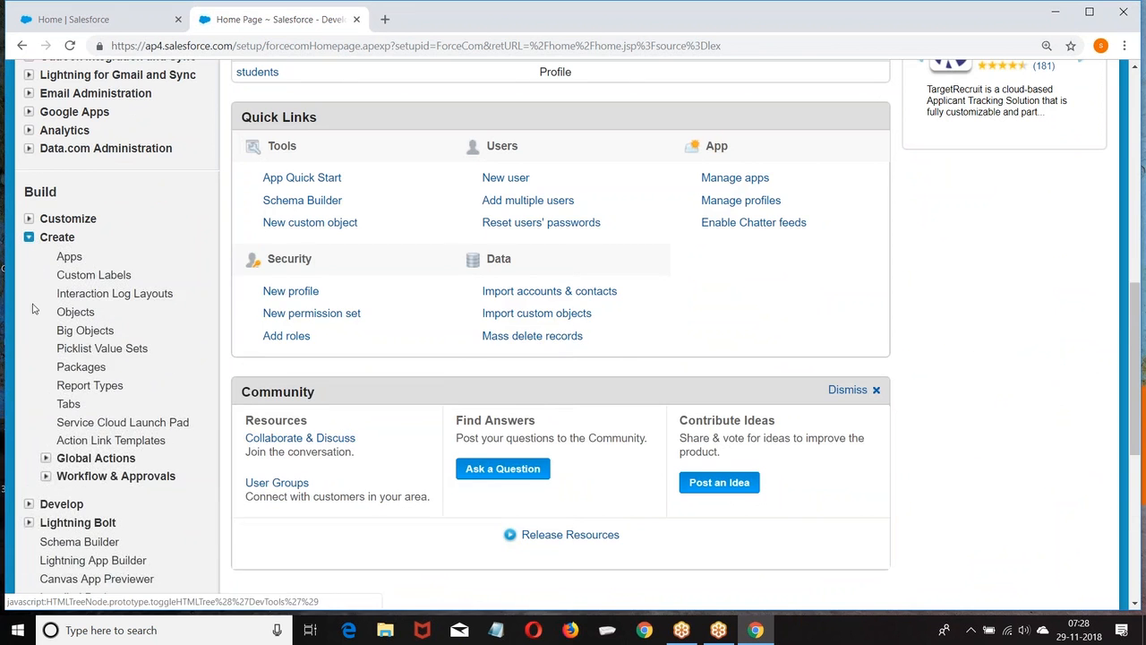
pyautogui.scroll(-2, 32, 308)
pyautogui.click(47, 327)
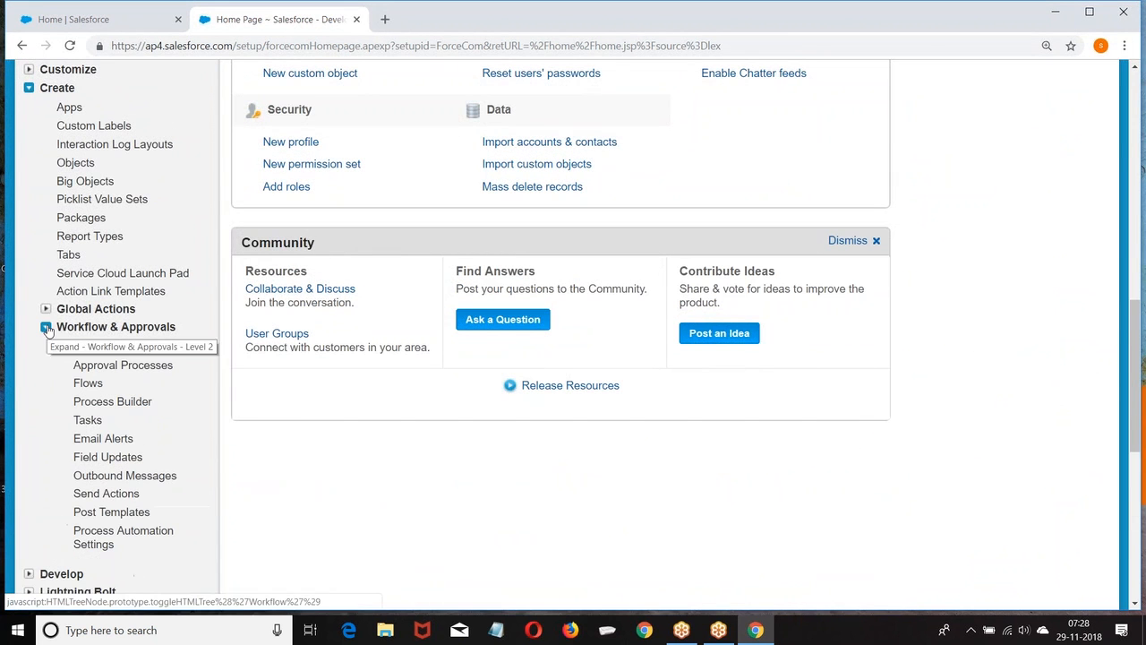
pyautogui.click(106, 348)
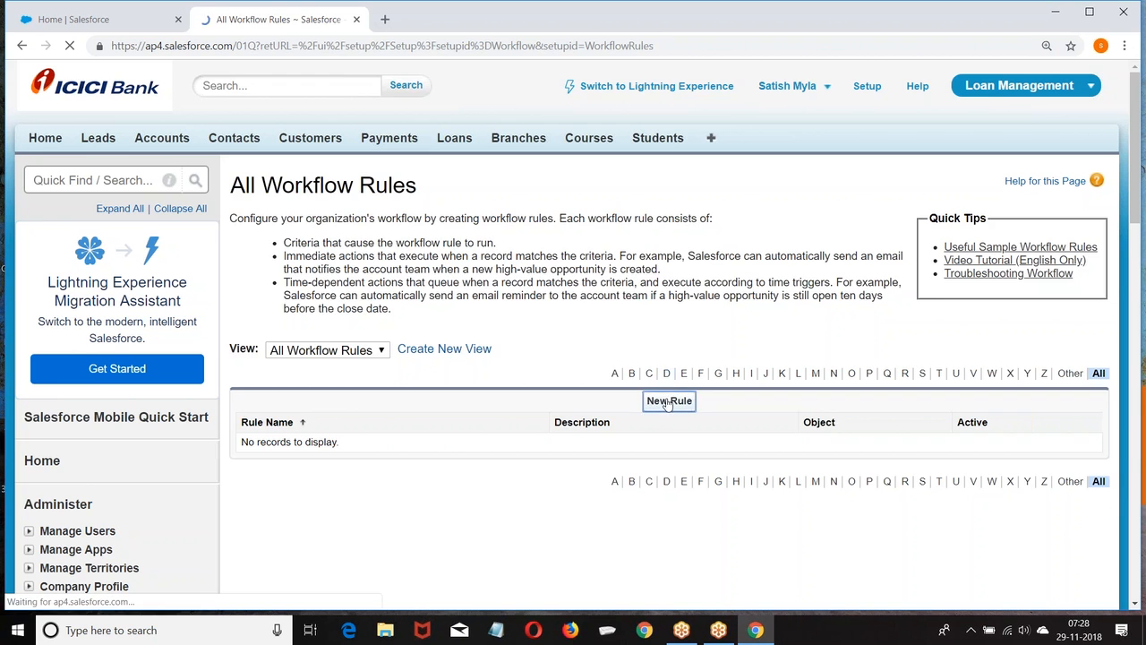
pyautogui.scroll(-2, 627, 229)
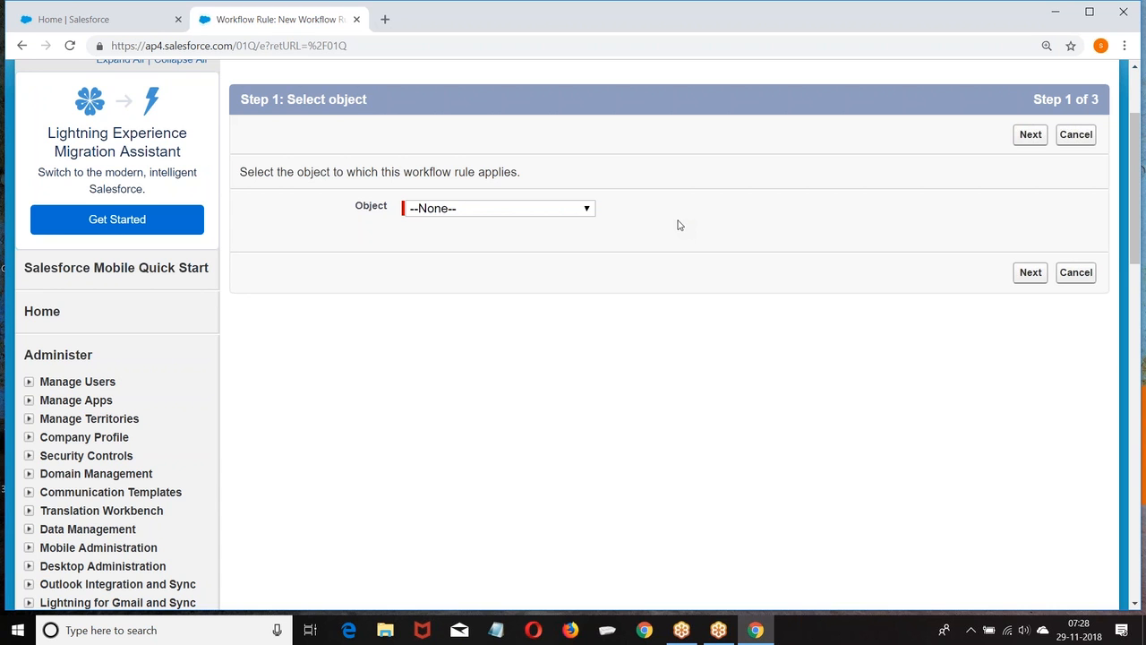
# Choose Lead instead of Customer as the rule's object and advance to Step 2.
pyautogui.click(452, 209)
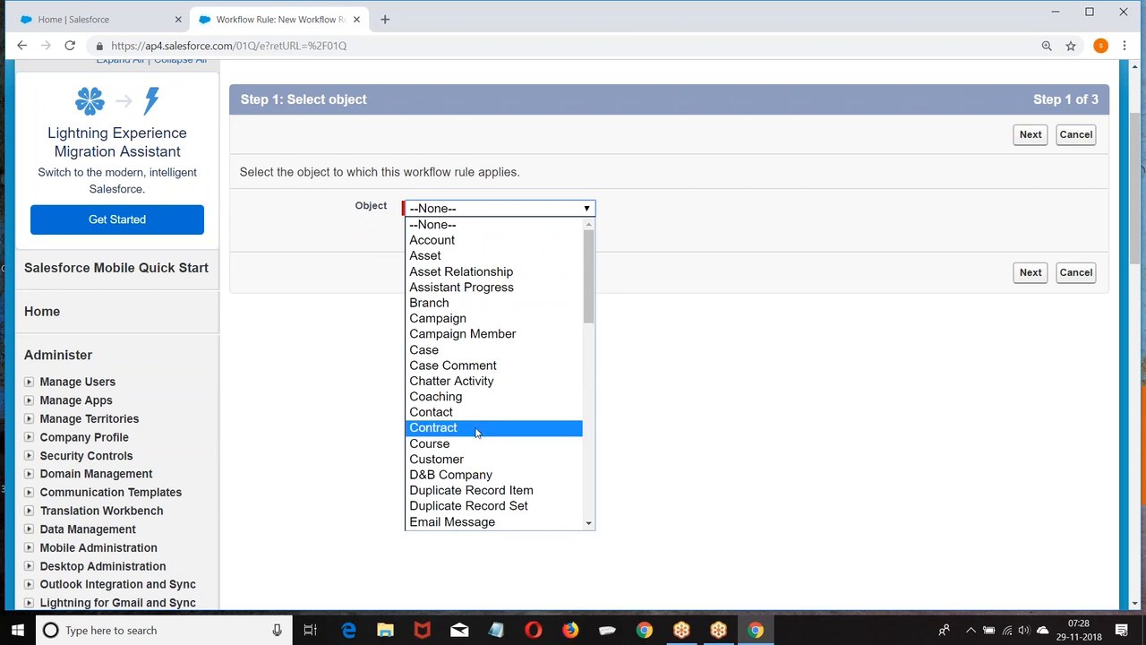
pyautogui.scroll(-3, 480, 431)
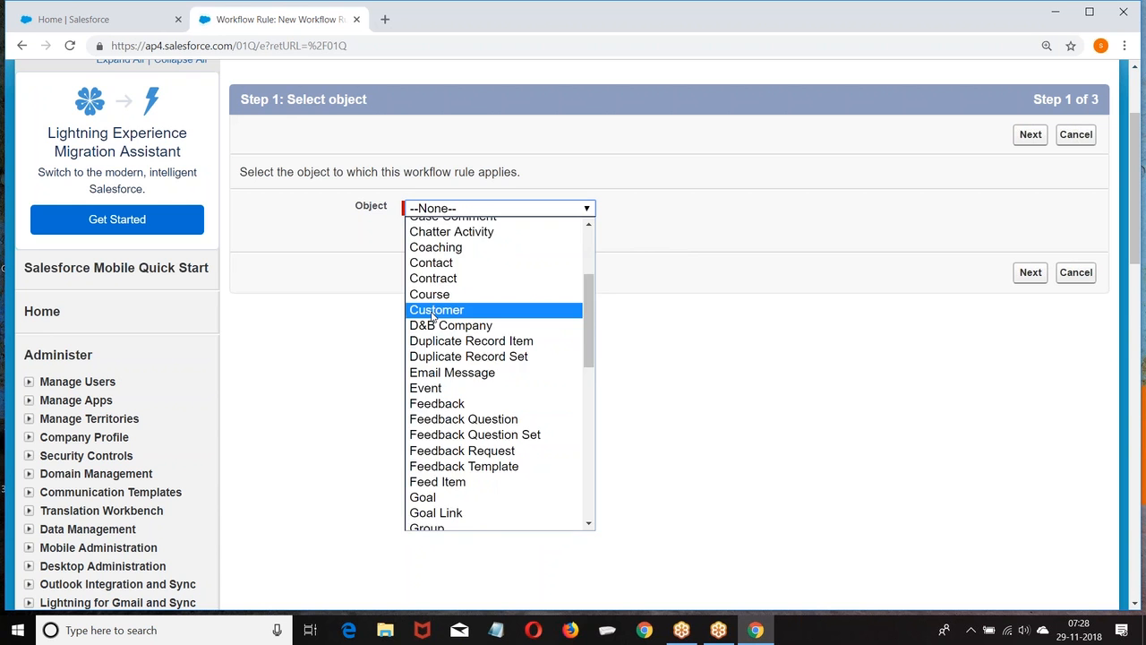
pyautogui.click(433, 312)
pyautogui.click(490, 209)
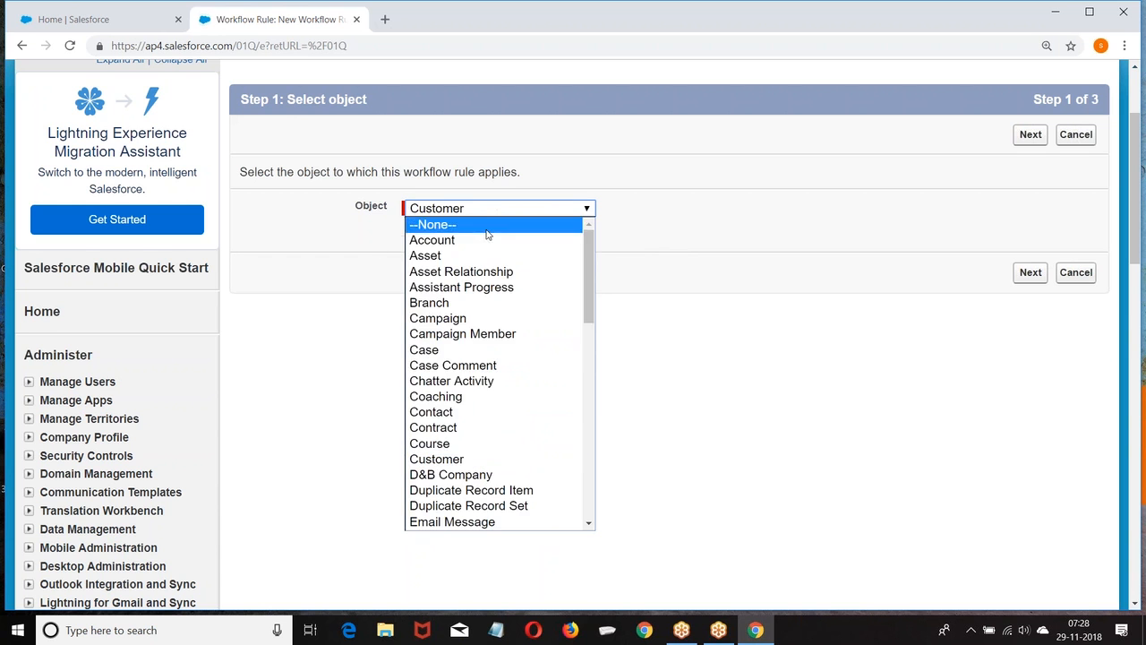
pyautogui.scroll(-2, 448, 303)
pyautogui.scroll(2, 448, 278)
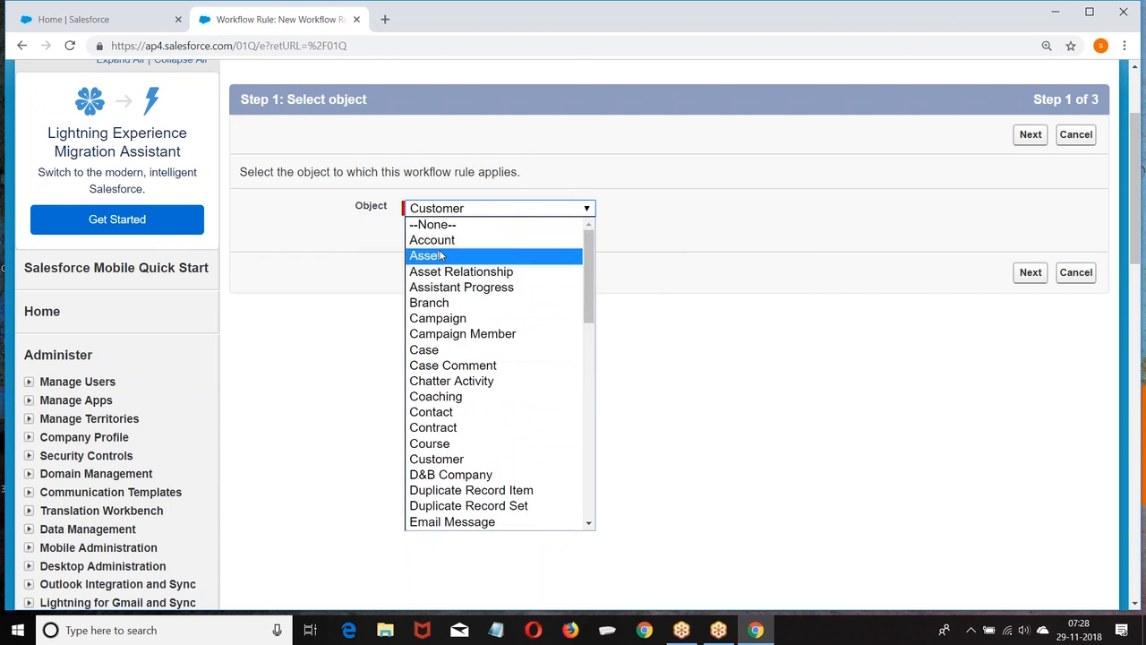
pyautogui.scroll(-1, 444, 399)
pyautogui.scroll(-5, 443, 400)
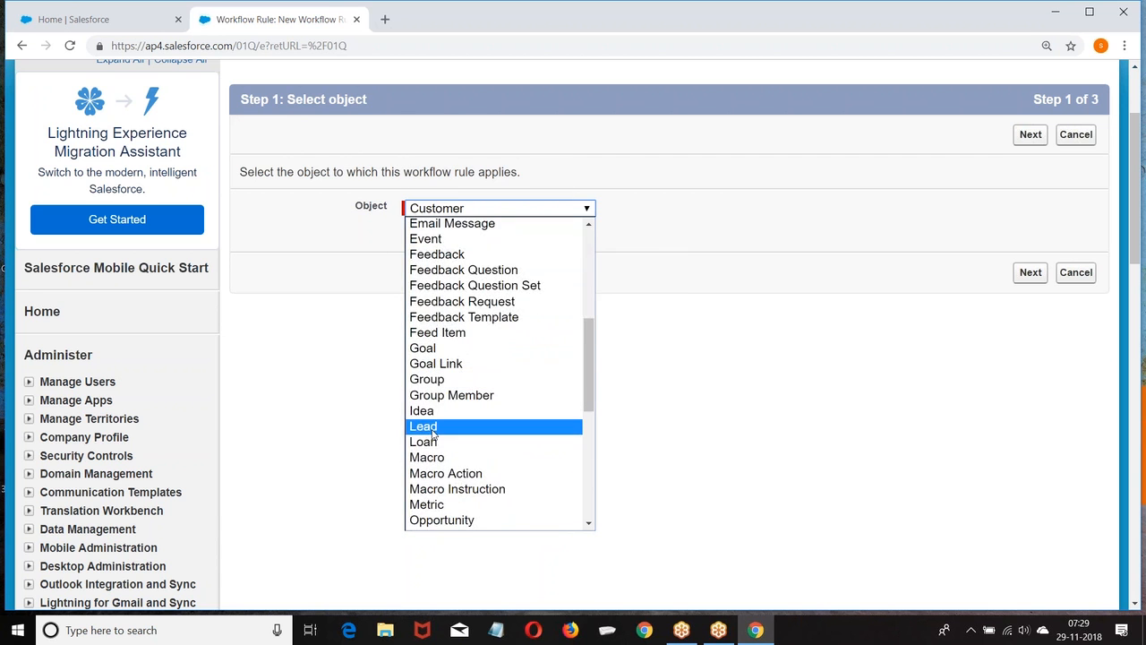
pyautogui.click(433, 433)
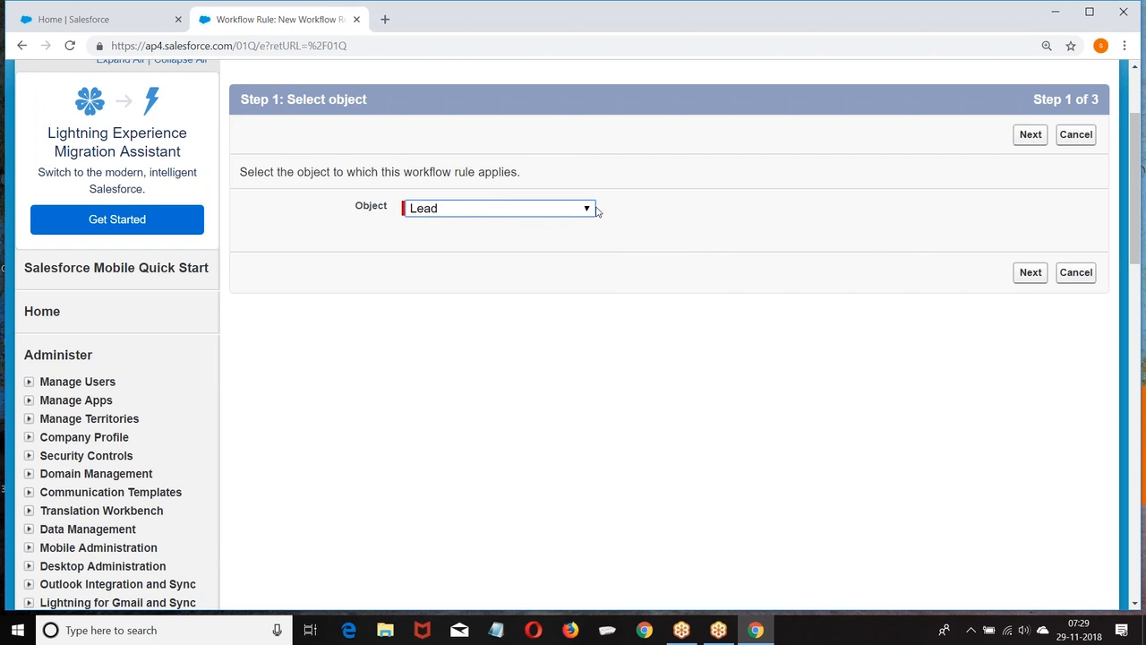
pyautogui.click(1026, 273)
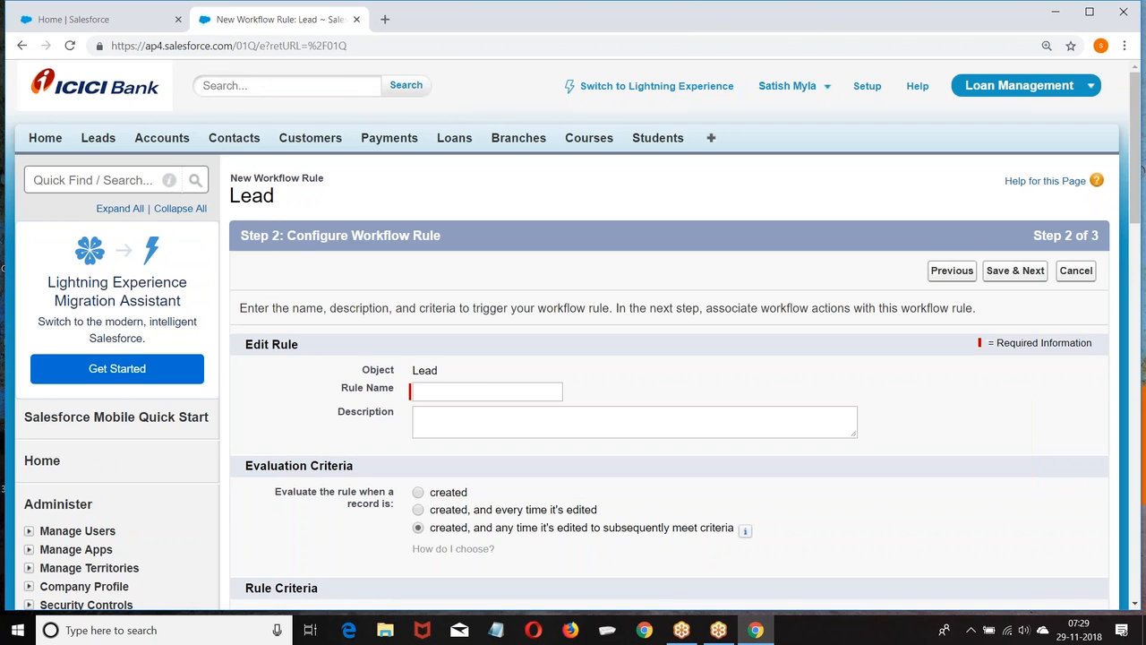
# Enter 'New Lead' as the Rule Name, then search Windows for Paint.
pyautogui.scroll(-2, 1008, 287)
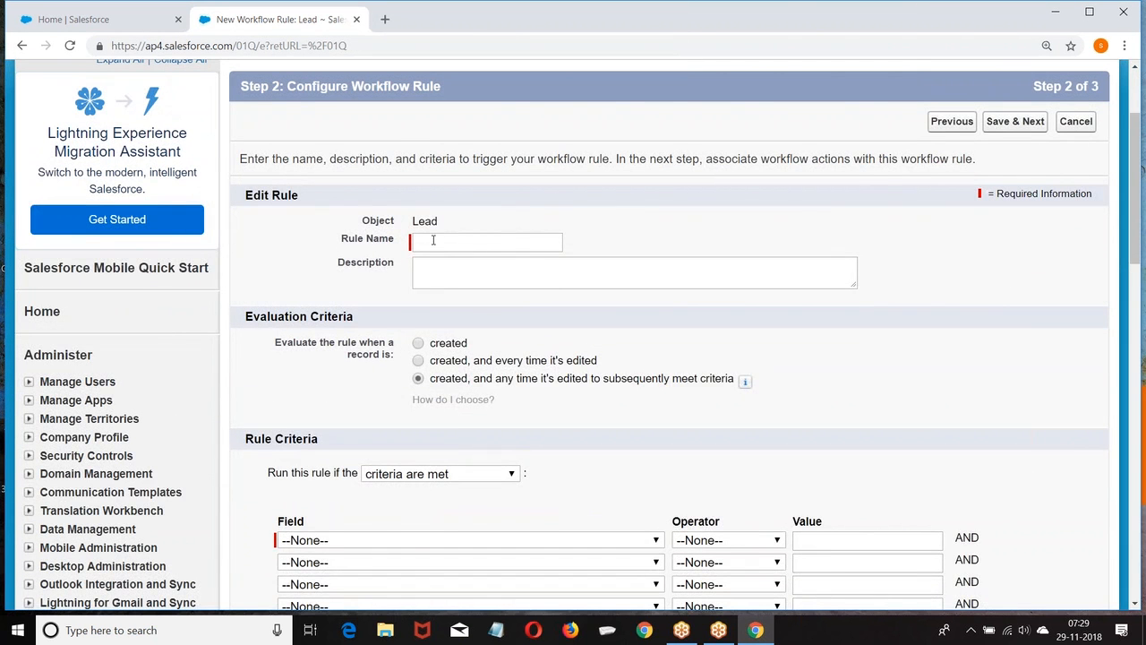
pyautogui.click(434, 240)
pyautogui.write('New Lead')
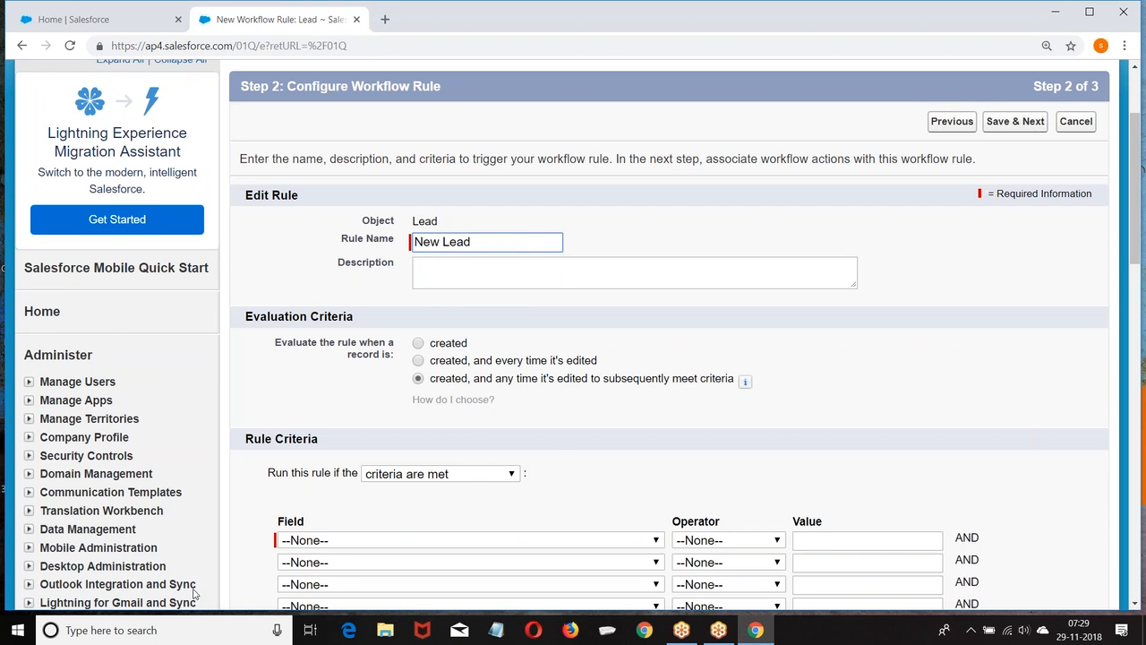
pyautogui.click(125, 630)
pyautogui.write('Paint')
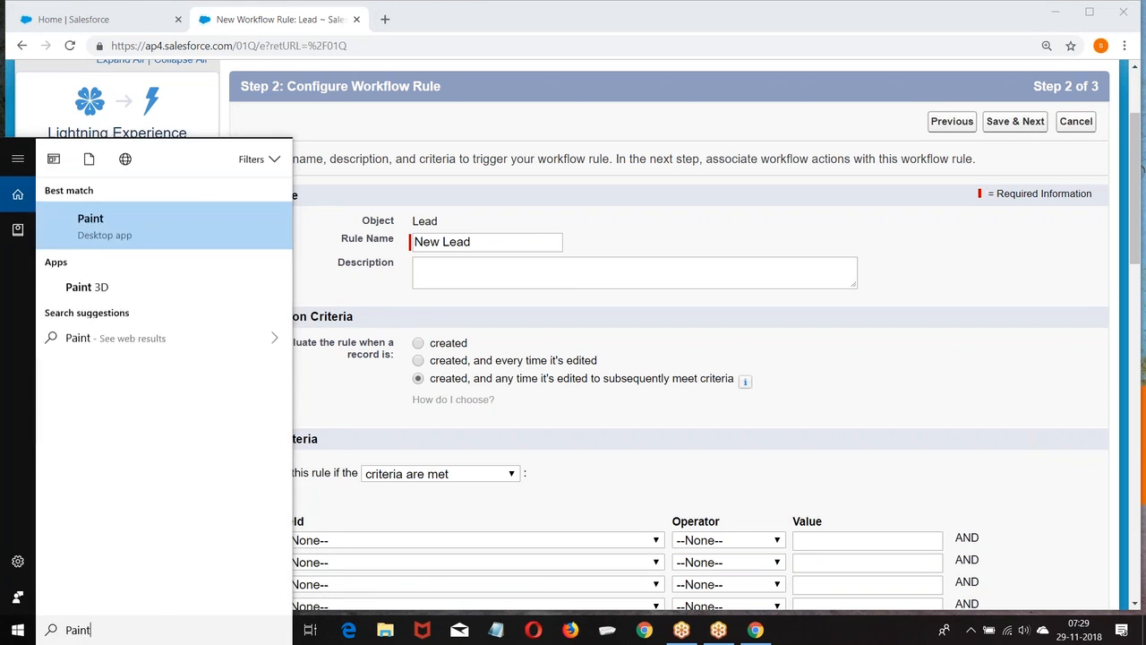
# Launch Paint and draw a rectangle labelled 'Object' at the canvas top-left.
pyautogui.press('Return')
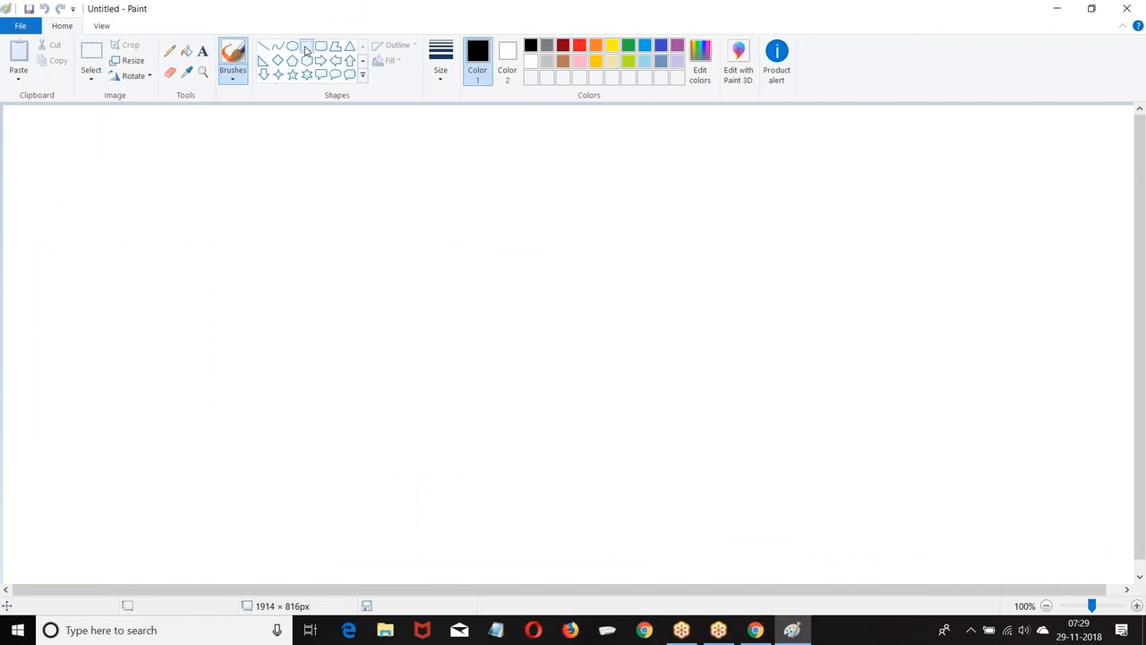
pyautogui.click(307, 45)
pyautogui.moveTo(30, 125); pyautogui.dragTo(204, 182)
pyautogui.click(202, 51)
pyautogui.click(65, 154)
pyautogui.write('Object')
pyautogui.click(330, 138)
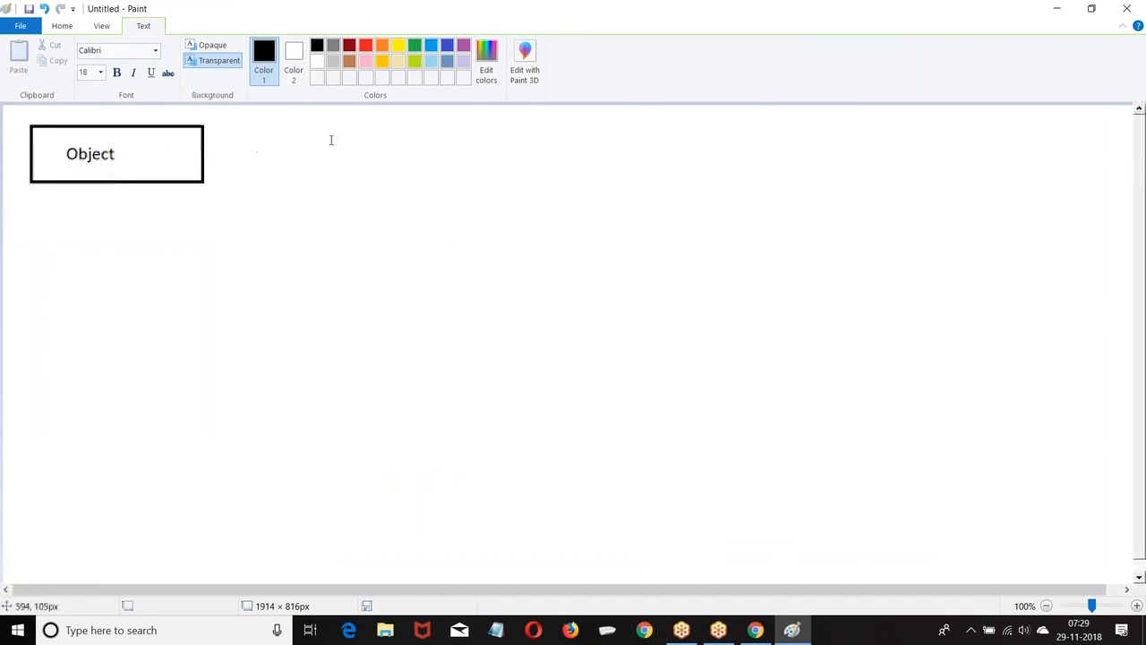
# Connect the box with a line to a diamond labelled 'Evaluation Criteria'.
pyautogui.click(263, 46)
pyautogui.moveTo(204, 149); pyautogui.dragTo(322, 148)
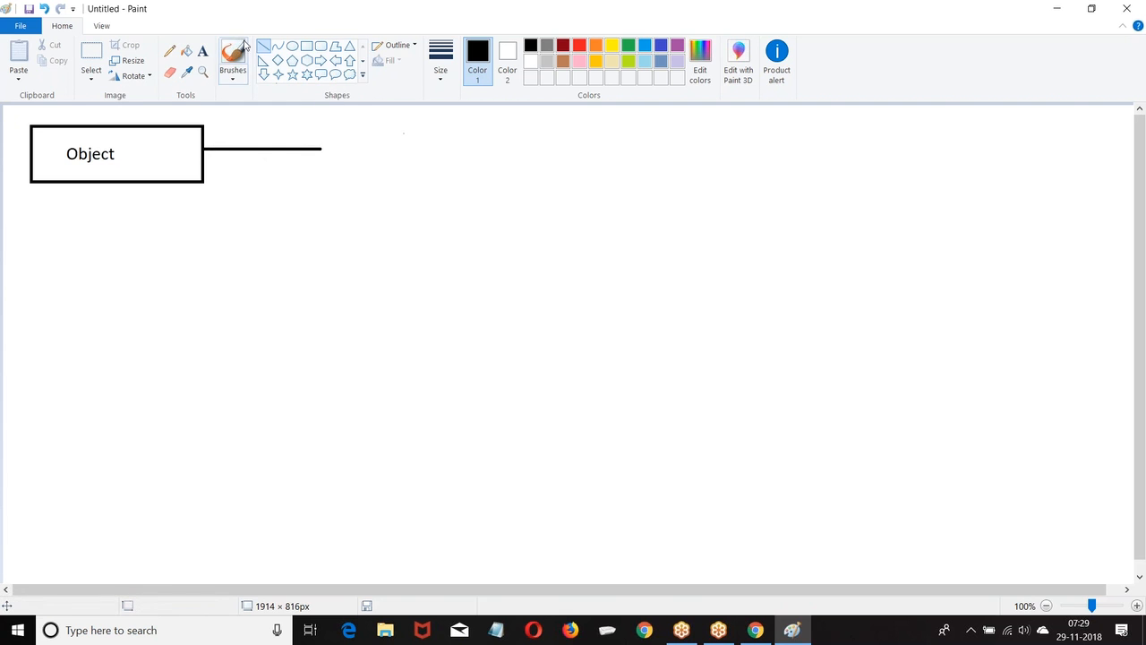
pyautogui.click(278, 60)
pyautogui.moveTo(322, 121); pyautogui.dragTo(483, 146)
pyautogui.click(394, 203)
pyautogui.click(201, 51)
pyautogui.click(343, 134)
pyautogui.write('EDv')
pyautogui.press('BackSpace')
pyautogui.write('valuation ')
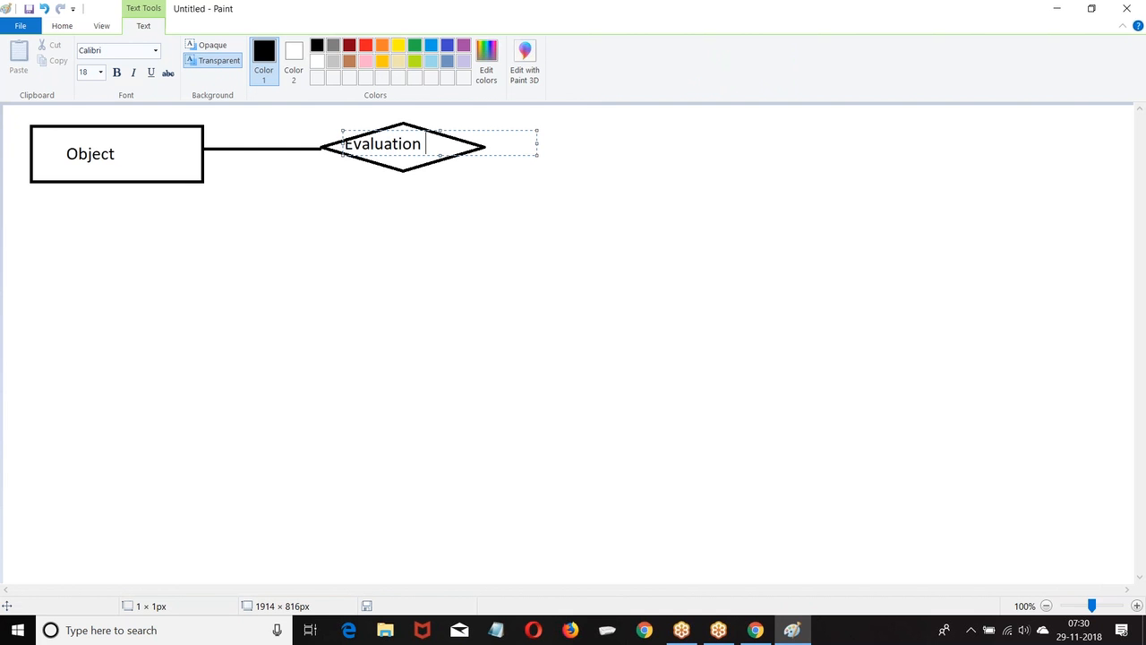
pyautogui.write('Criteria')
pyautogui.click(557, 171)
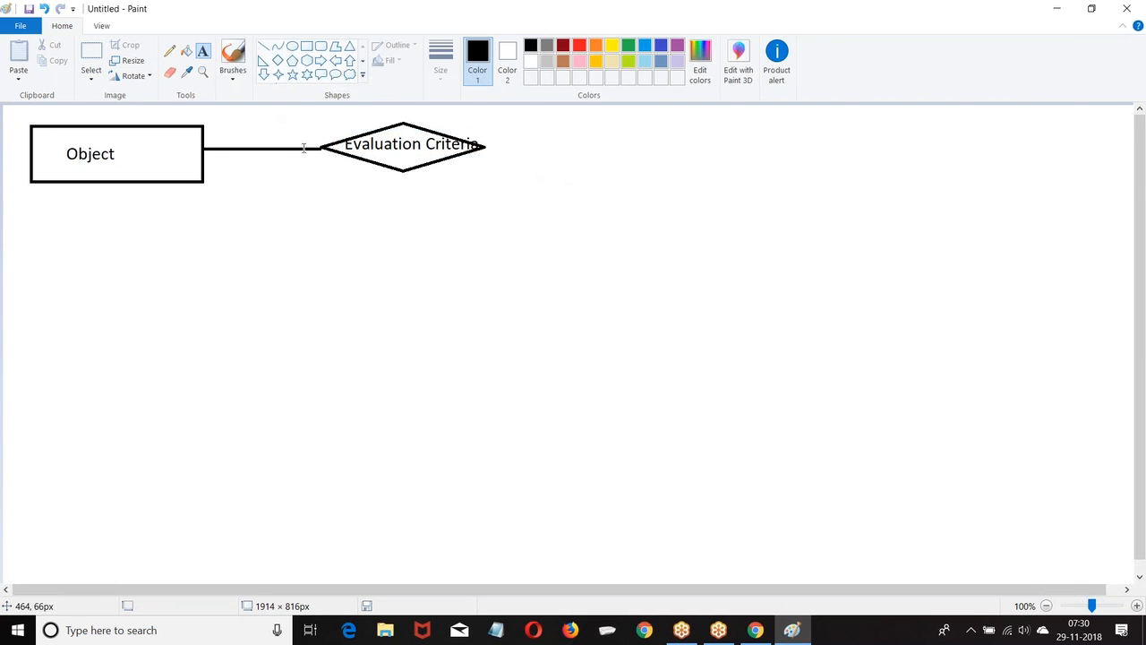
# Add a line from the diamond's right tip to a second, empty diamond.
pyautogui.click(264, 45)
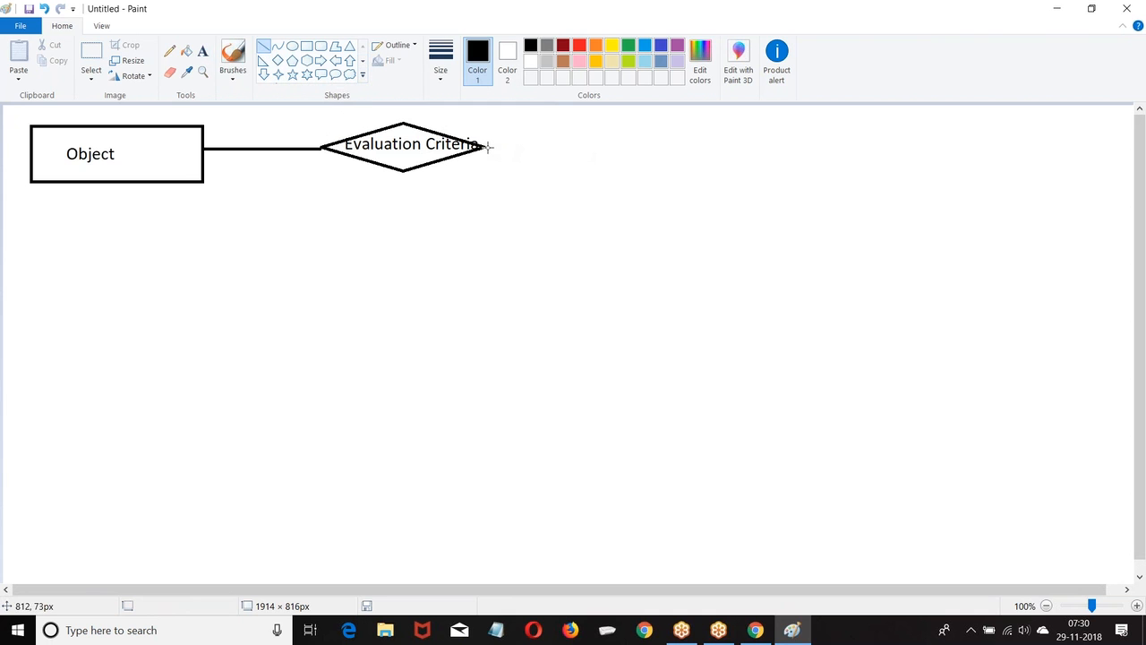
pyautogui.moveTo(489, 146); pyautogui.dragTo(584, 147)
pyautogui.click(545, 207)
pyautogui.click(279, 60)
pyautogui.moveTo(598, 118); pyautogui.dragTo(775, 169)
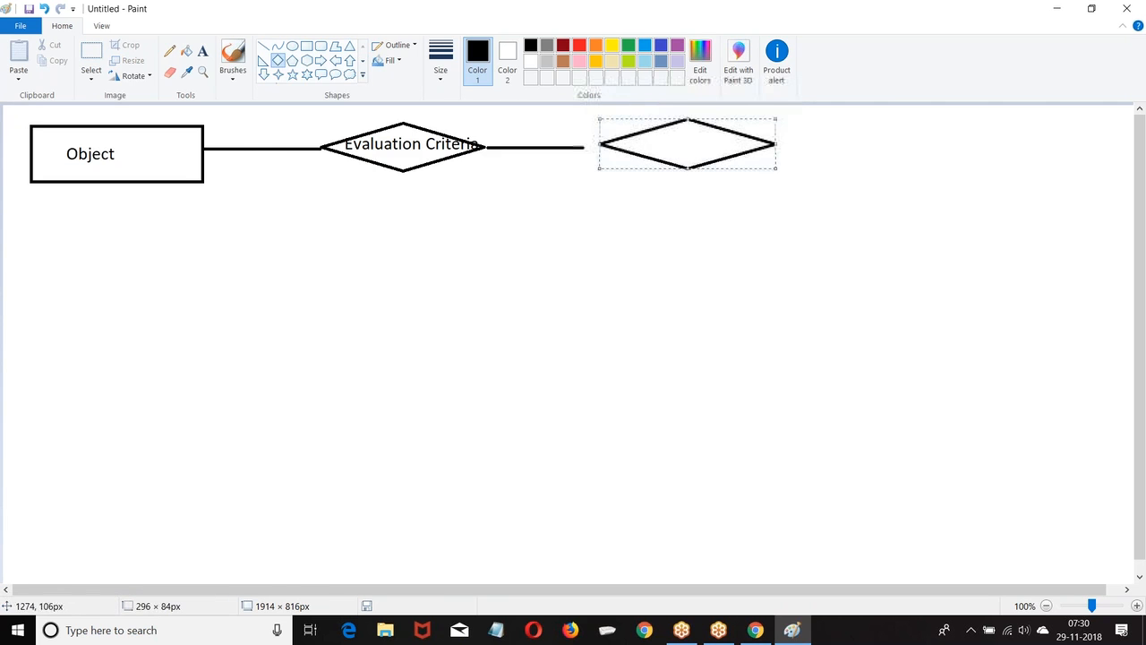
pyautogui.moveTo(710, 151); pyautogui.dragTo(693, 155)
pyautogui.click(614, 207)
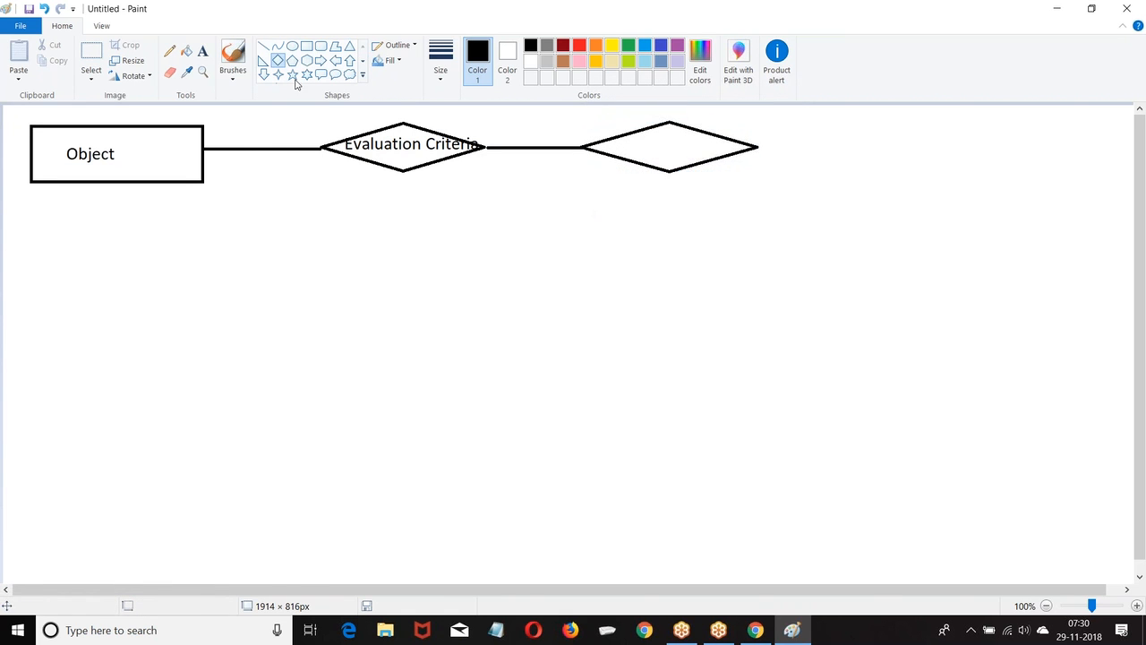
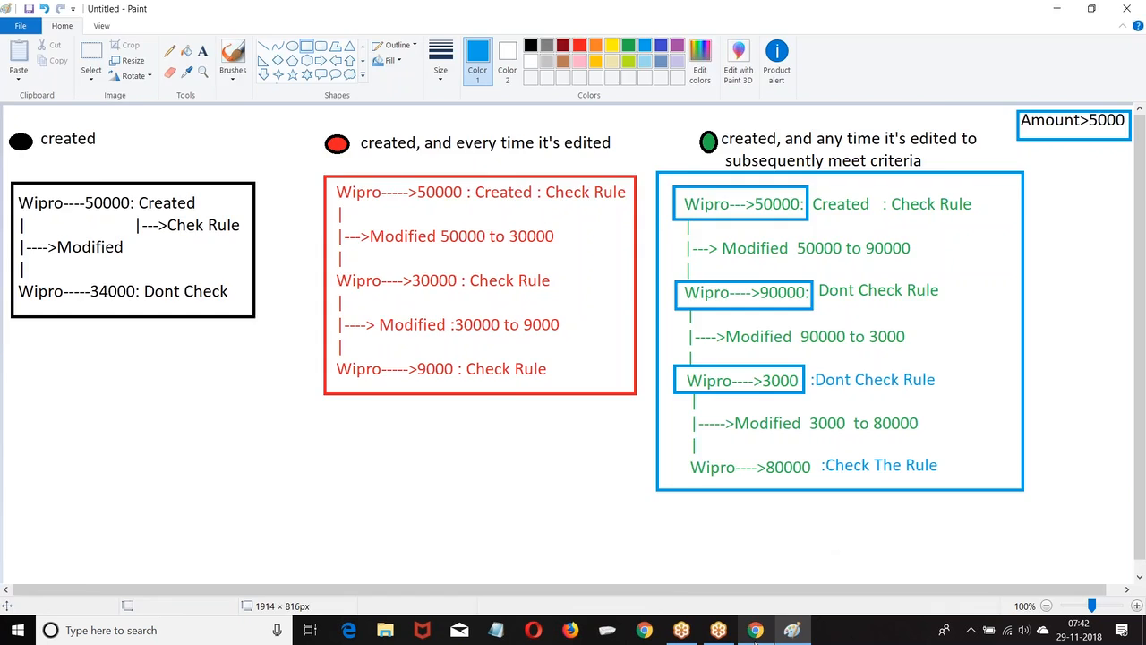
# Switch back to the Salesforce New Lead workflow rule page in Chrome and scroll down.
pyautogui.click(755, 630)
pyautogui.scroll(-2, 535, 268)
pyautogui.scroll(-2, 535, 268)
# Set the New Lead rule to evaluate only when 'created' and highlight the Rule Criteria heading.
pyautogui.click(418, 194)
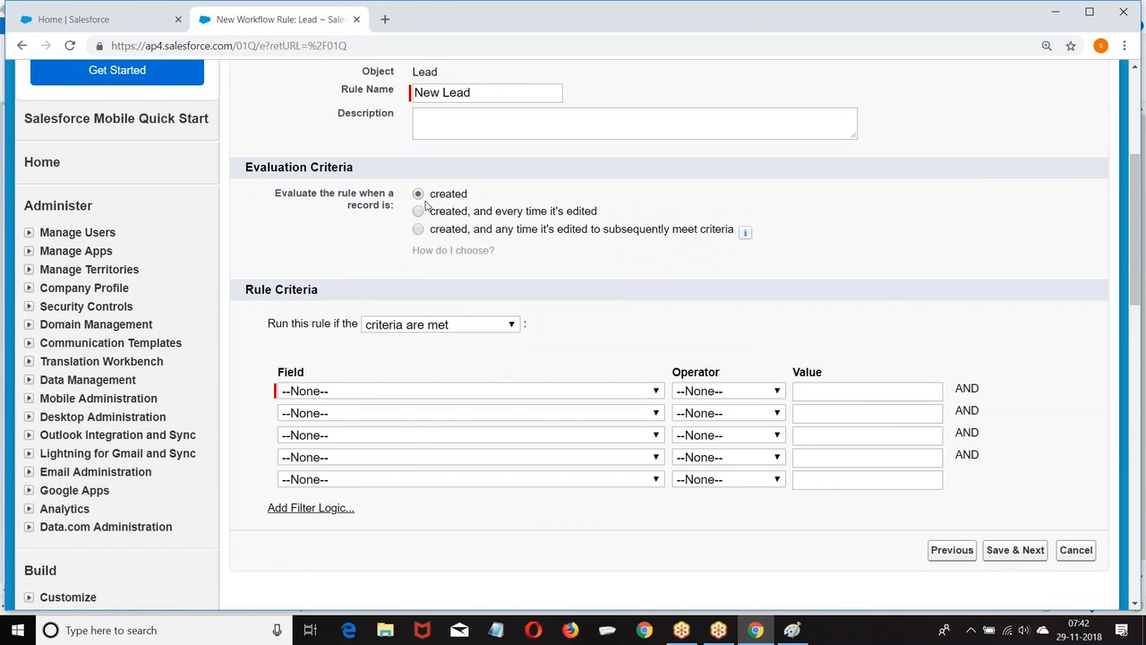
pyautogui.click(418, 211)
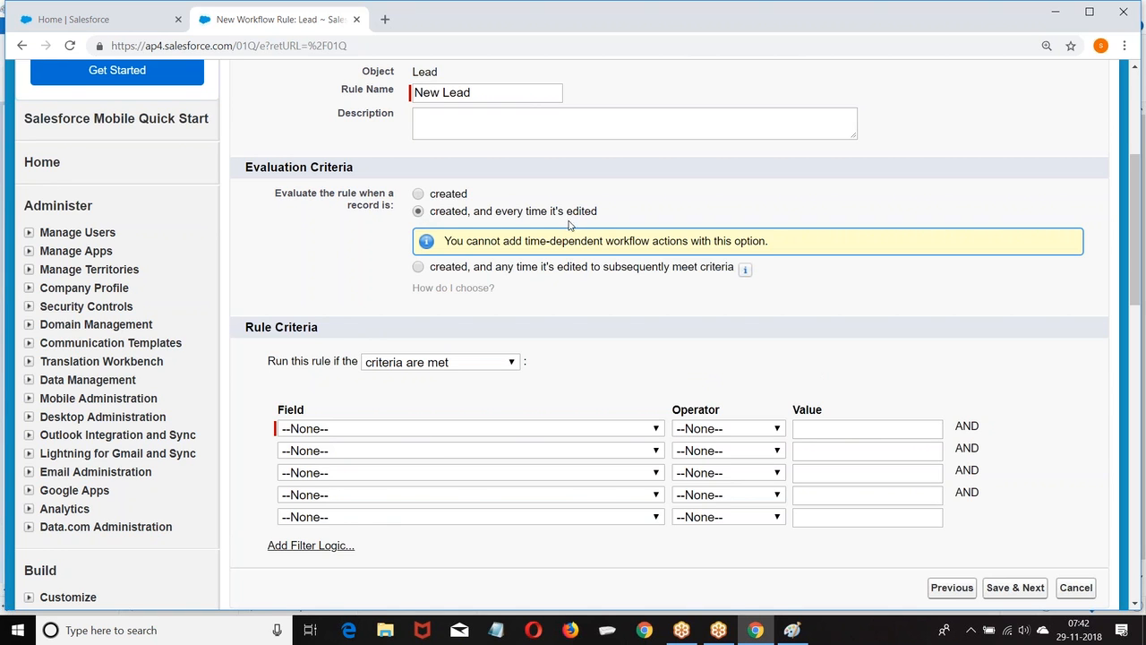
pyautogui.click(418, 193)
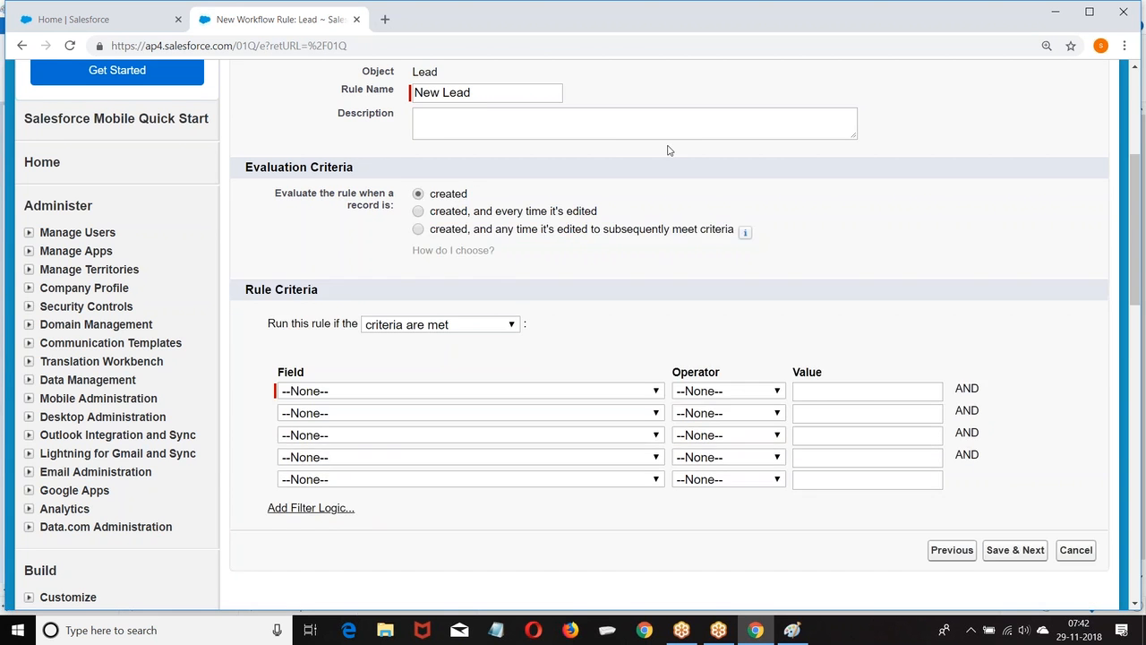
pyautogui.scroll(-2, 668, 149)
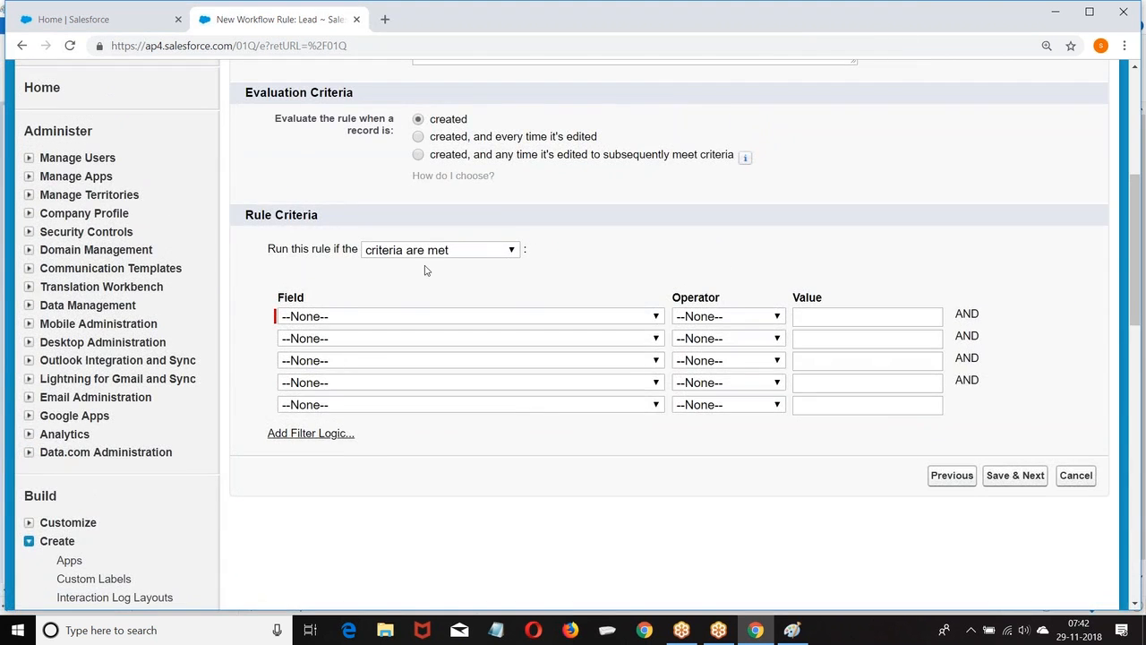
pyautogui.moveTo(245, 214); pyautogui.dragTo(387, 222)
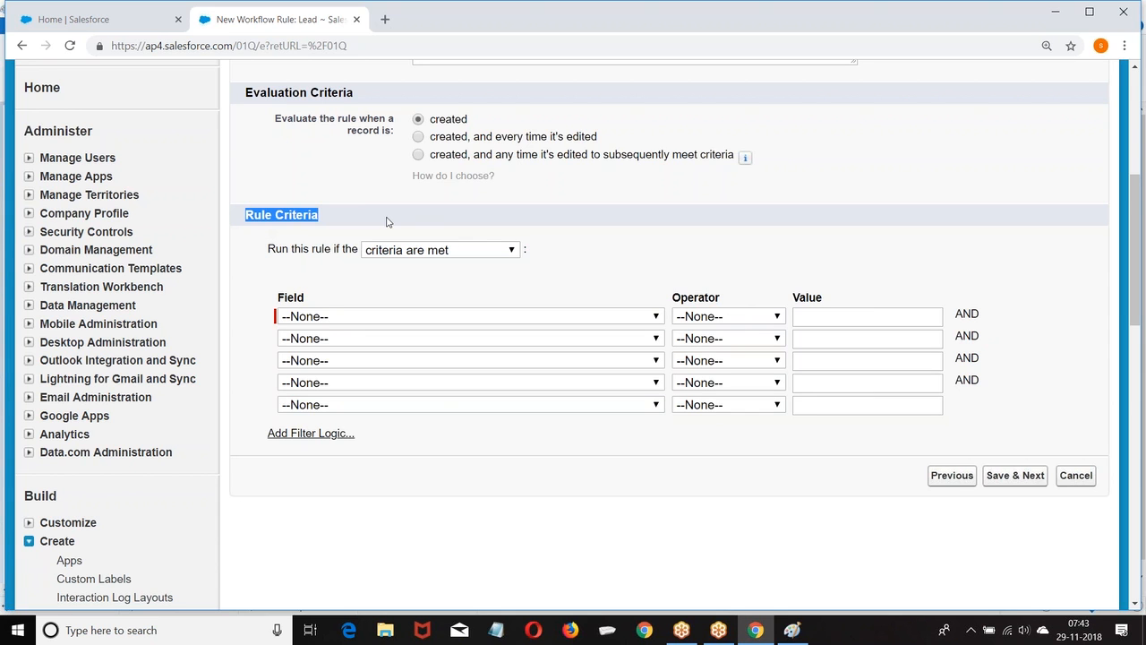
# Set the rule criterion to Lead: City equals Hyd.
pyautogui.click(383, 315)
pyautogui.click(317, 48)
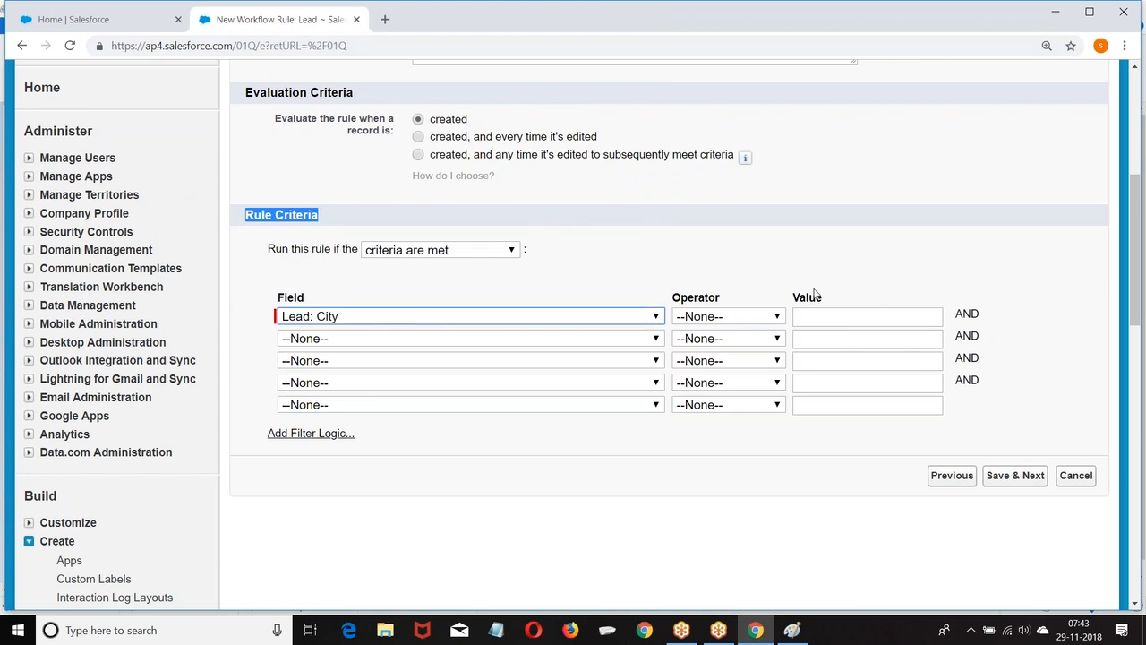
pyautogui.click(746, 316)
pyautogui.click(752, 346)
pyautogui.click(829, 316)
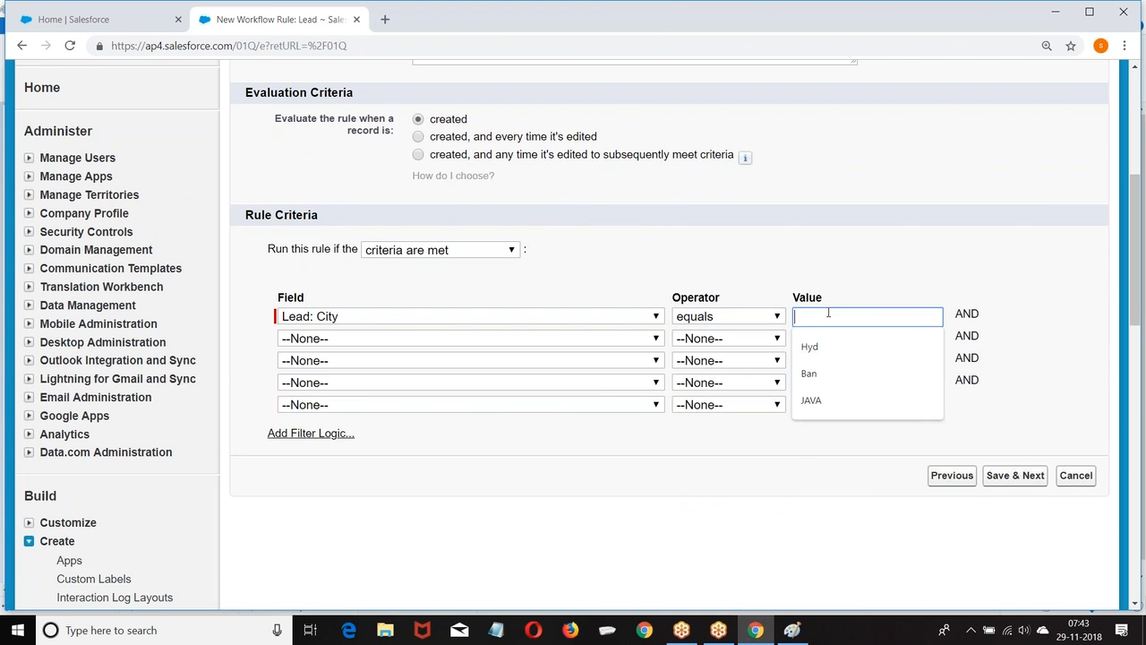
pyautogui.write('Hyd')
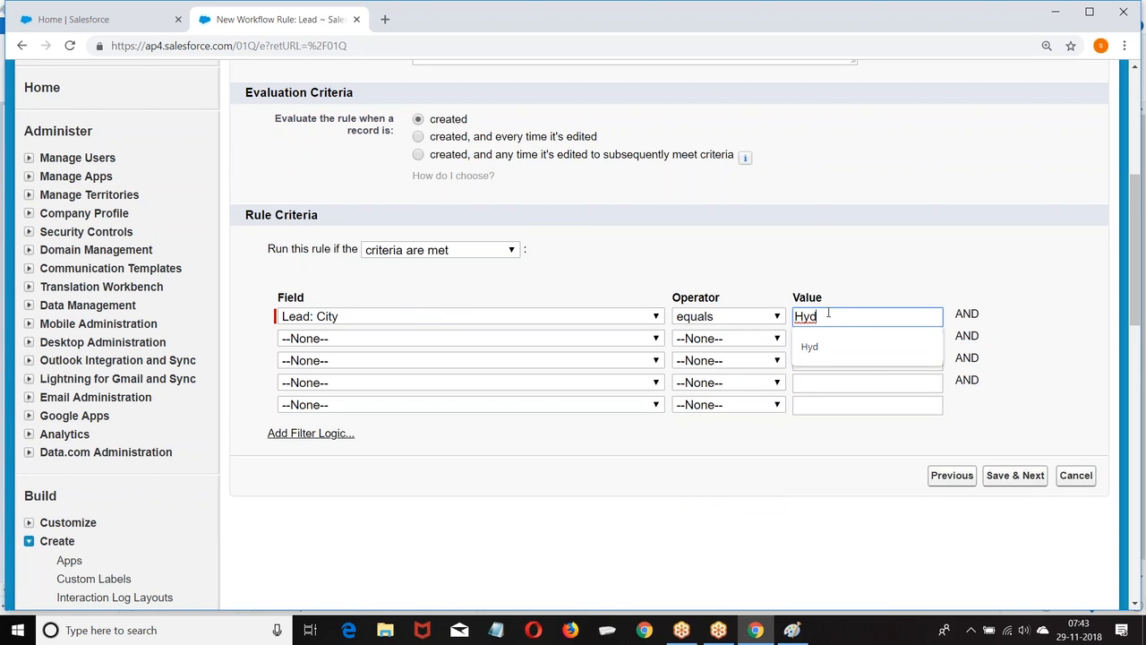
# Keep the rule on 'criteria are met' rather than a formula, then Save & Next.
pyautogui.click(426, 251)
pyautogui.click(399, 283)
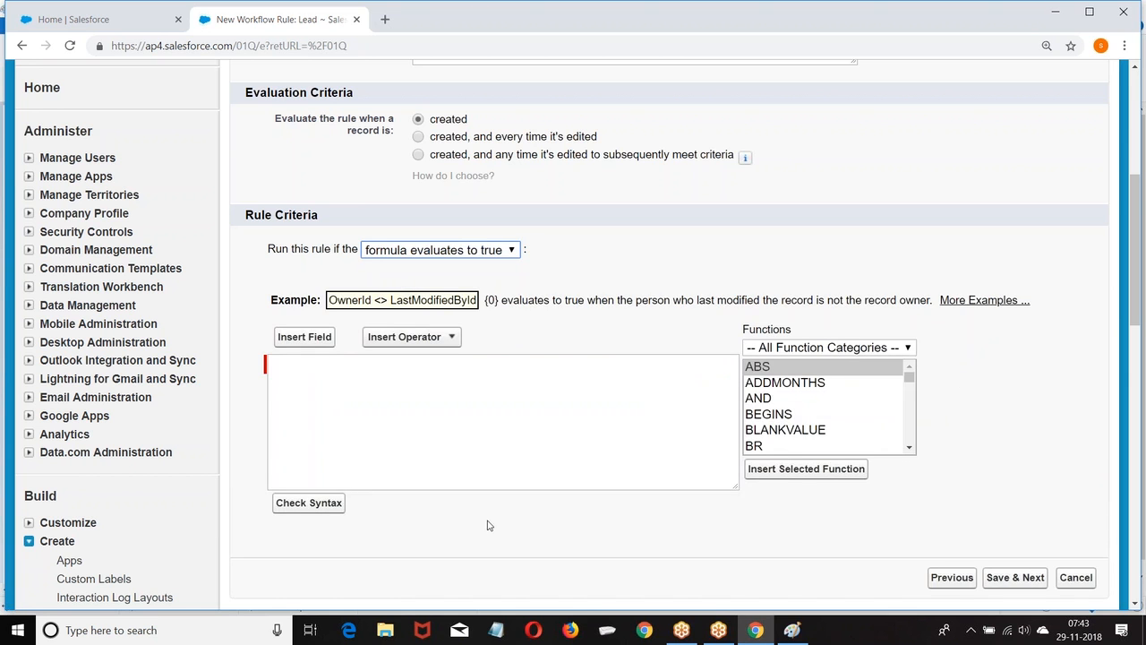
pyautogui.click(415, 257)
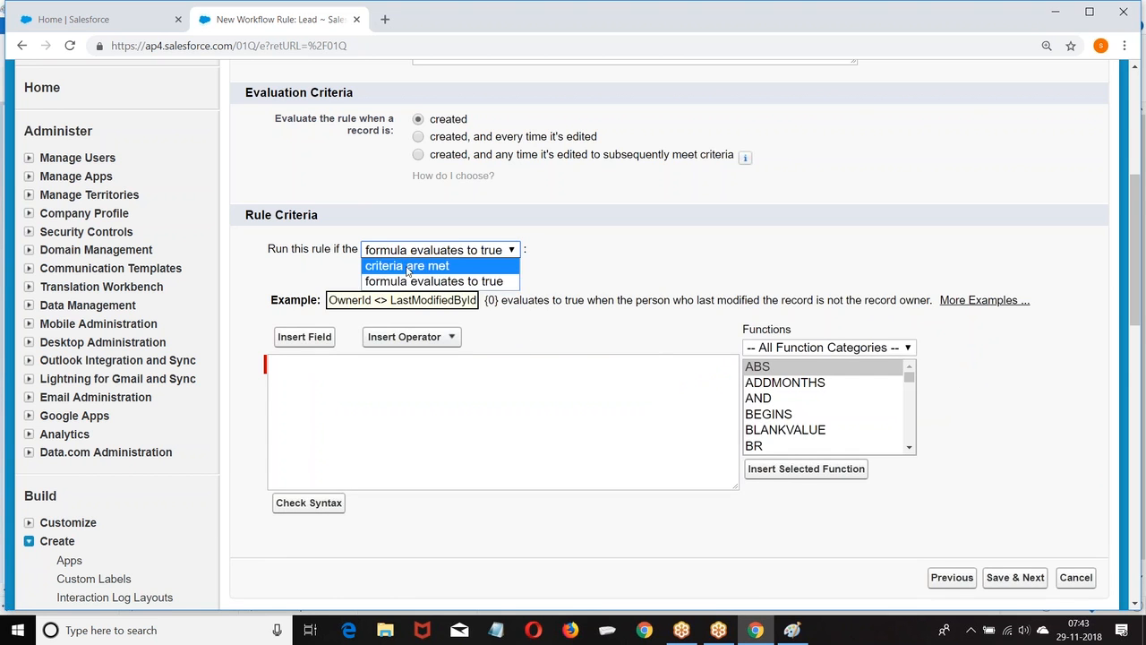
pyautogui.click(408, 266)
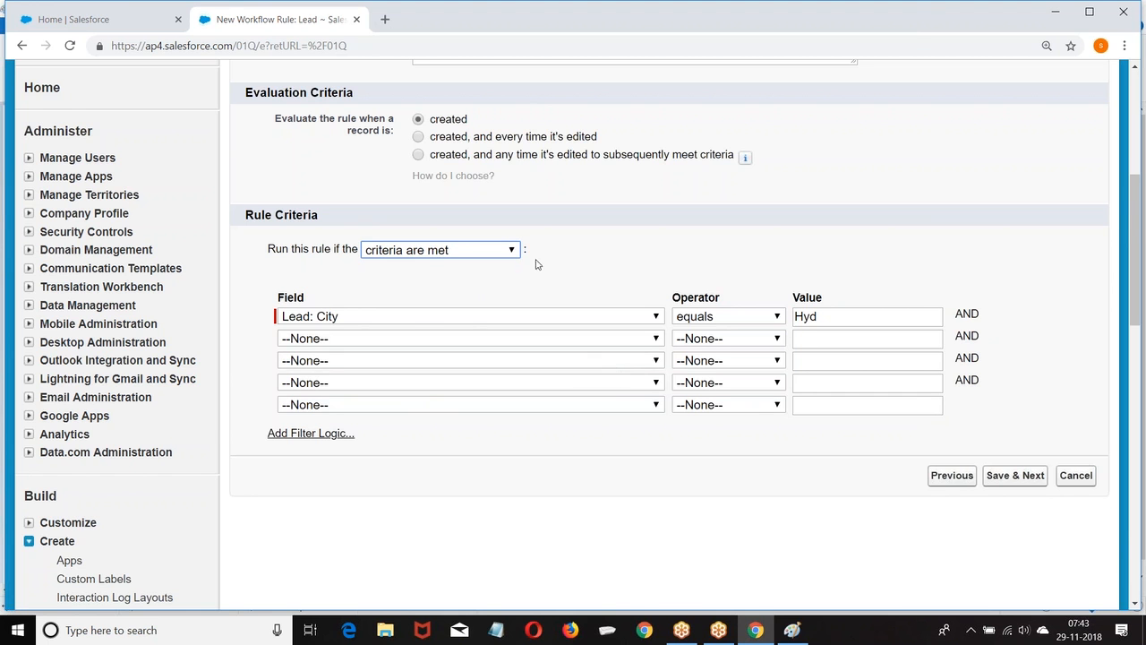
pyautogui.scroll(-1, 534, 259)
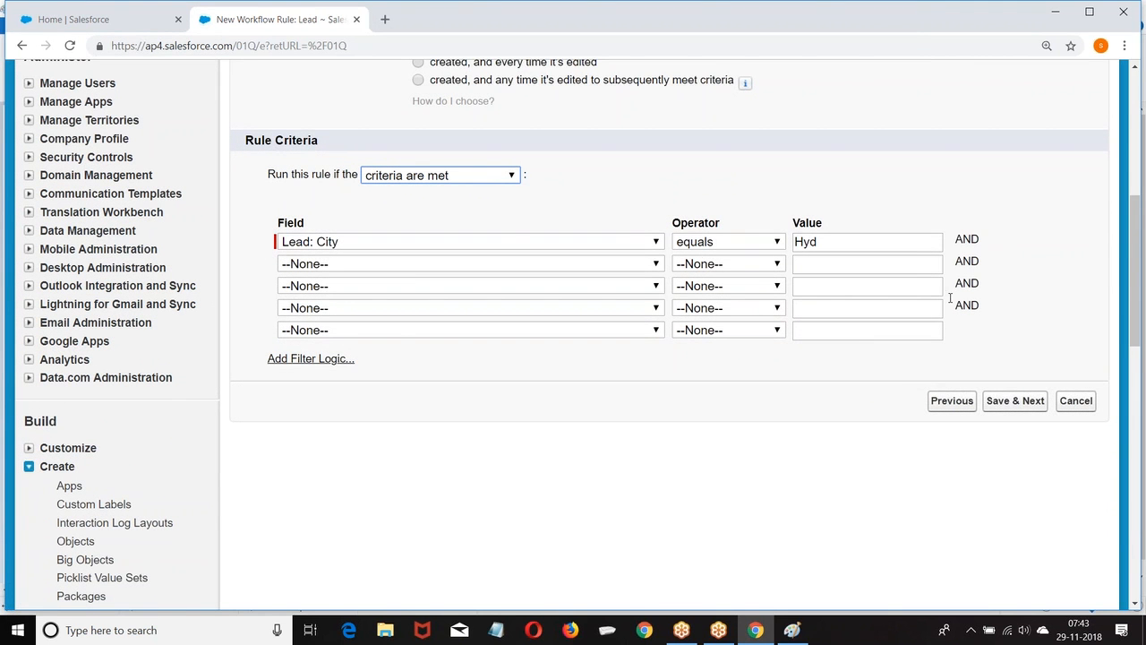
pyautogui.click(1001, 404)
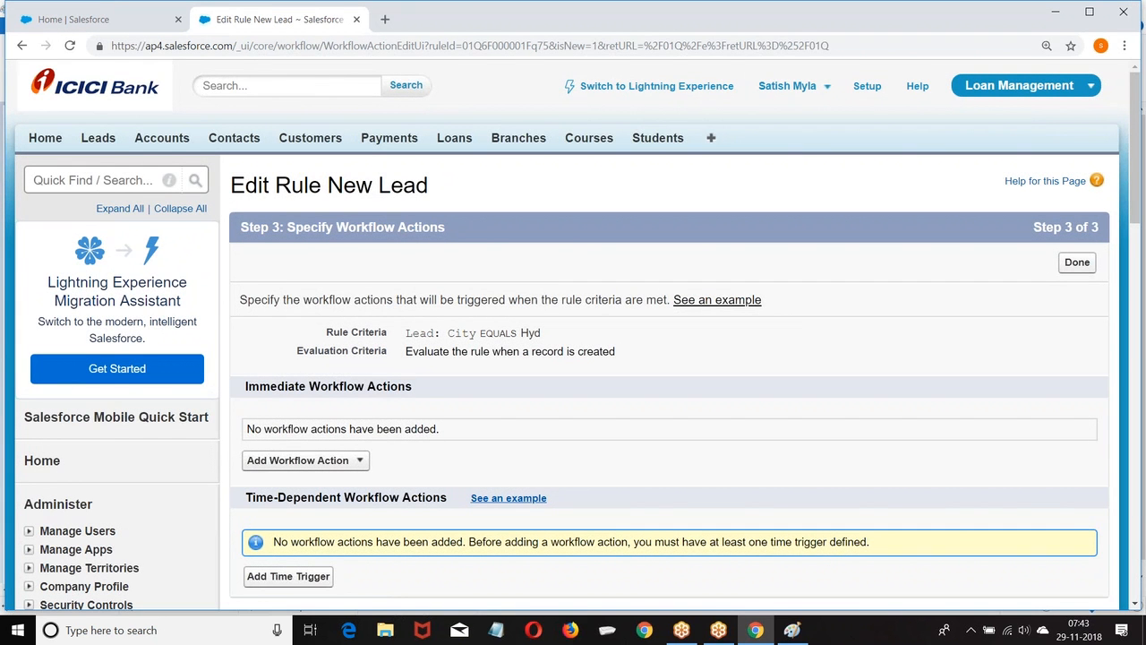
# Highlight the Immediate and Time-Dependent Workflow Actions headings on Step 3.
pyautogui.scroll(-2, 244, 162)
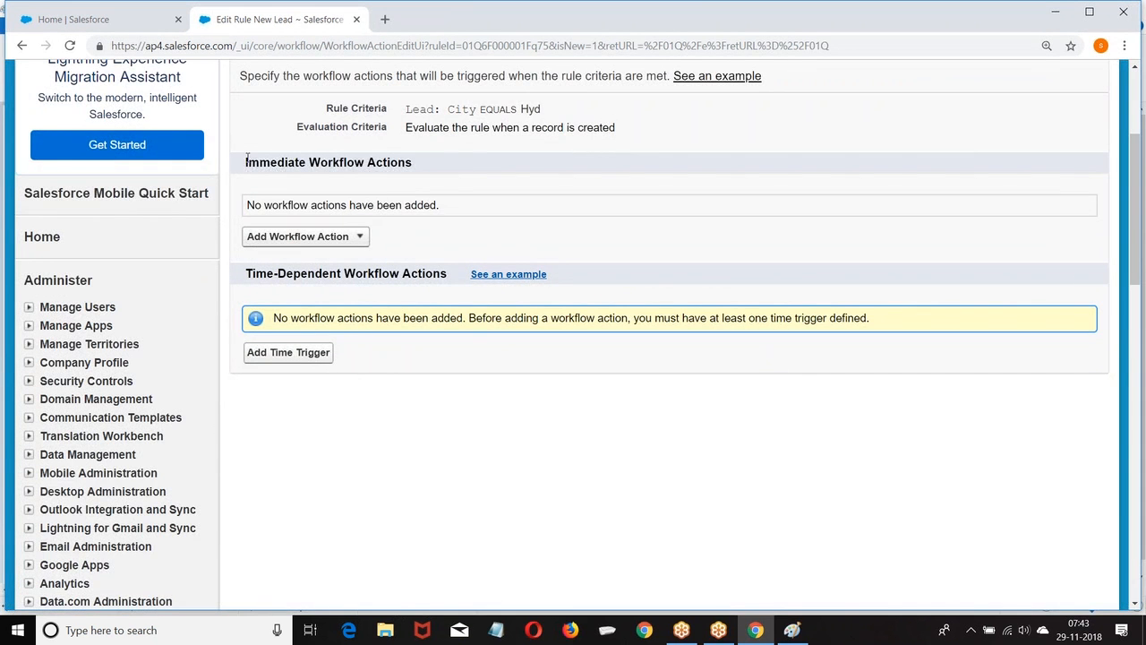
pyautogui.moveTo(244, 162); pyautogui.dragTo(406, 180)
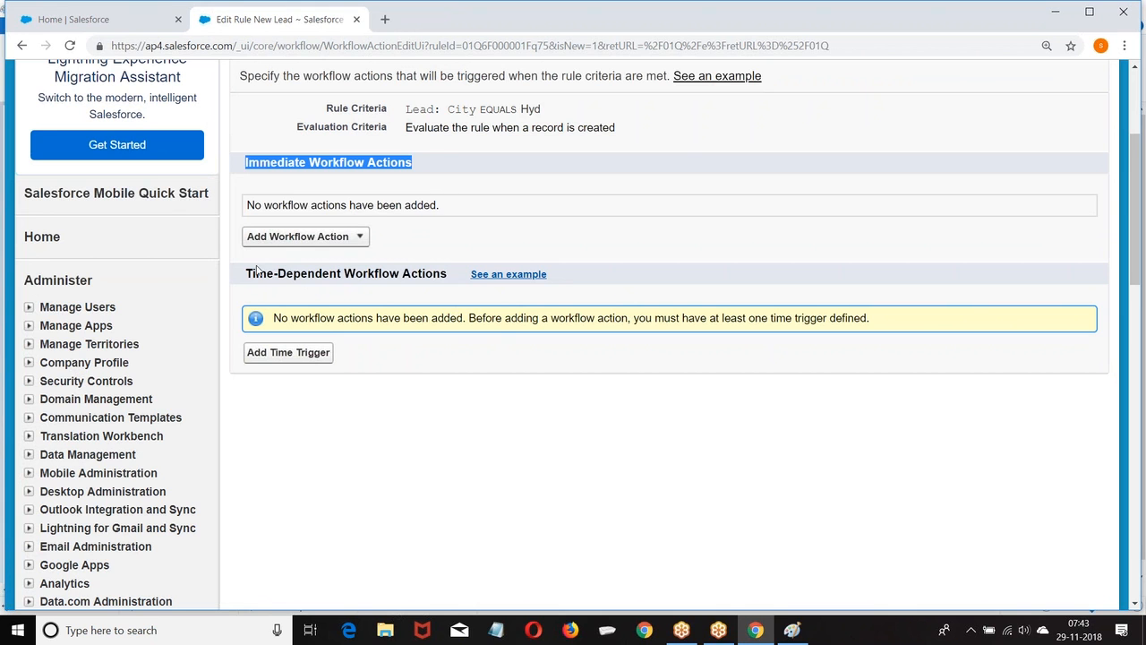
pyautogui.moveTo(243, 274); pyautogui.dragTo(450, 279)
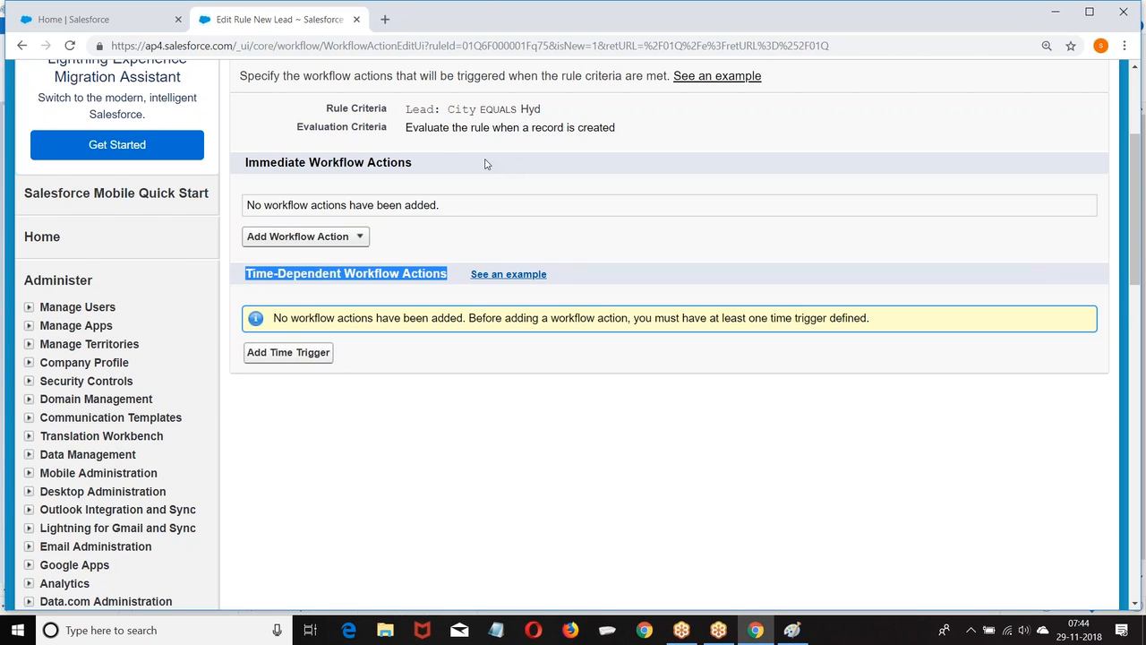
pyautogui.scroll(3, 1077, 263)
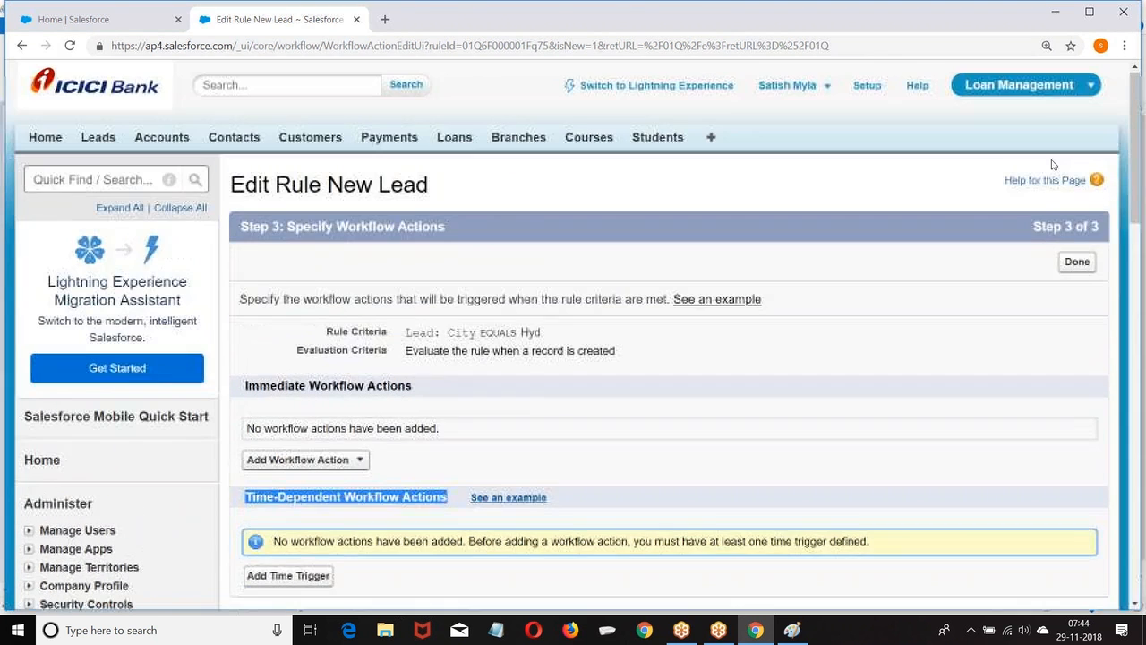
# Finish the New Lead rule, then delete it and confirm.
pyautogui.click(1077, 263)
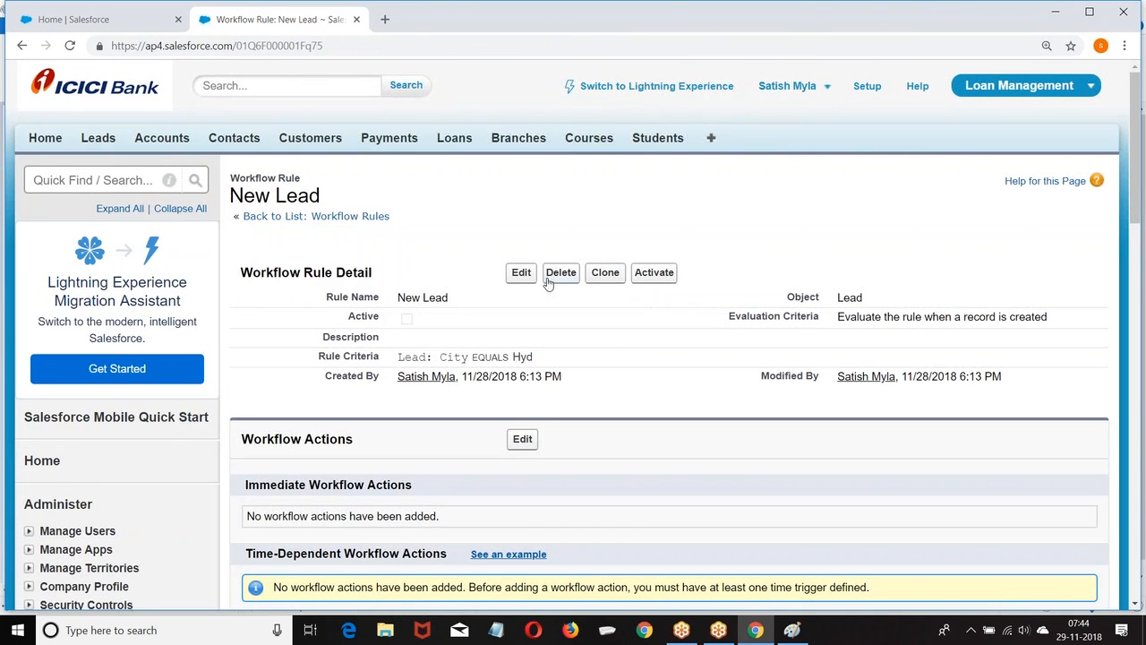
pyautogui.click(549, 283)
pyautogui.click(647, 133)
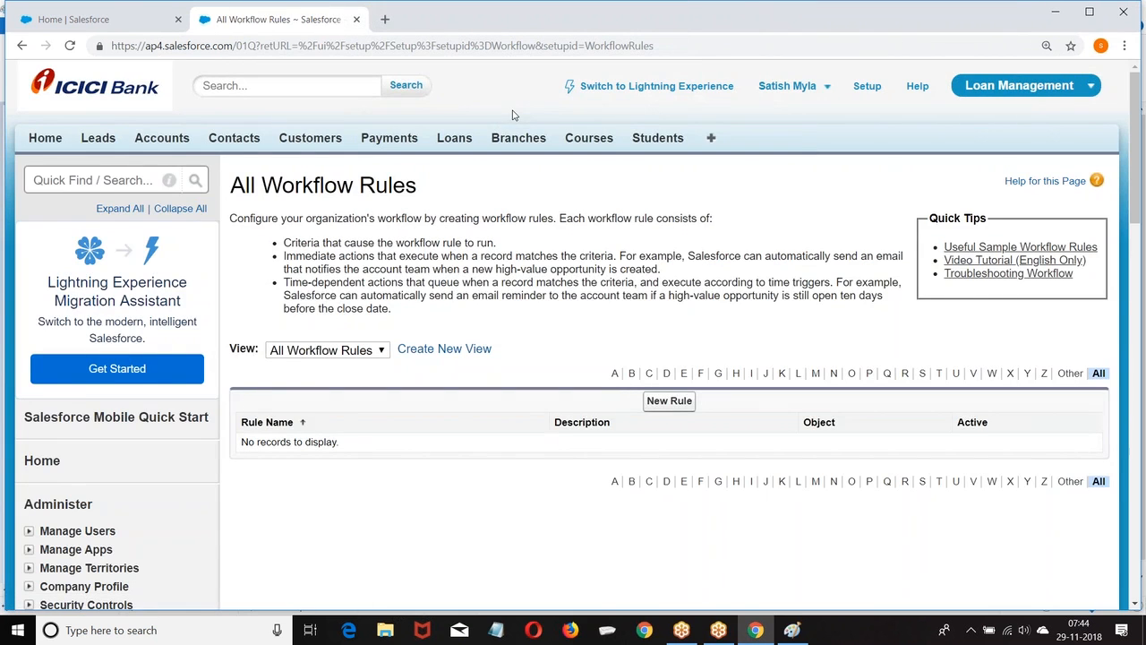
# Go through Setup > Create > Workflow & Approvals to the Workflow Rules list.
pyautogui.click(865, 86)
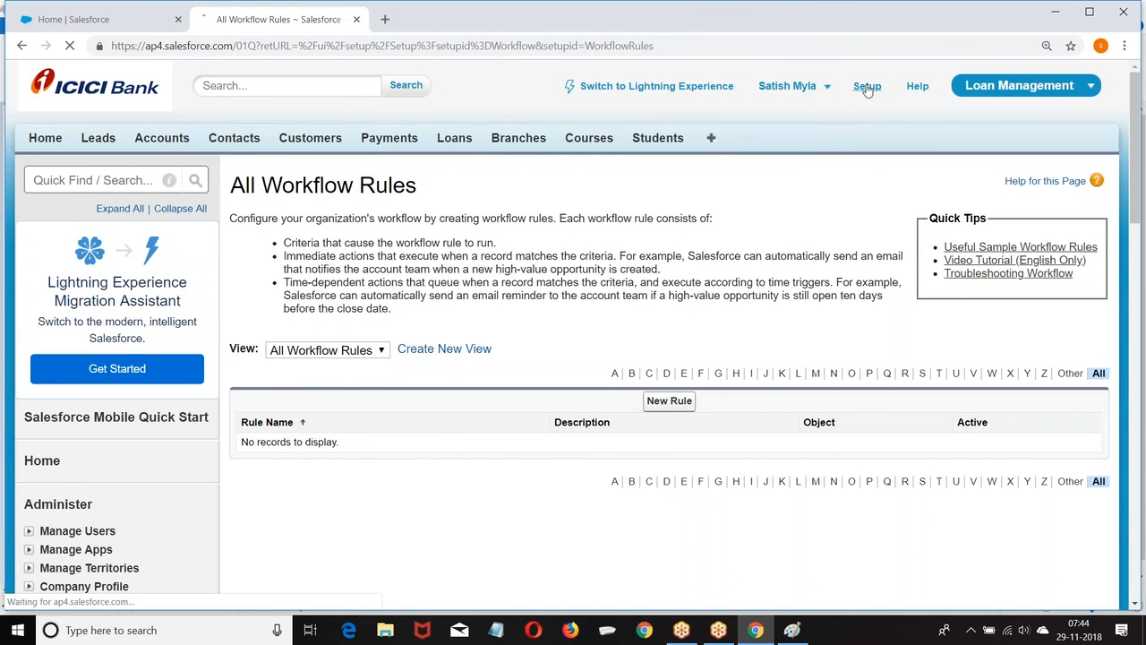
pyautogui.scroll(-7, 62, 248)
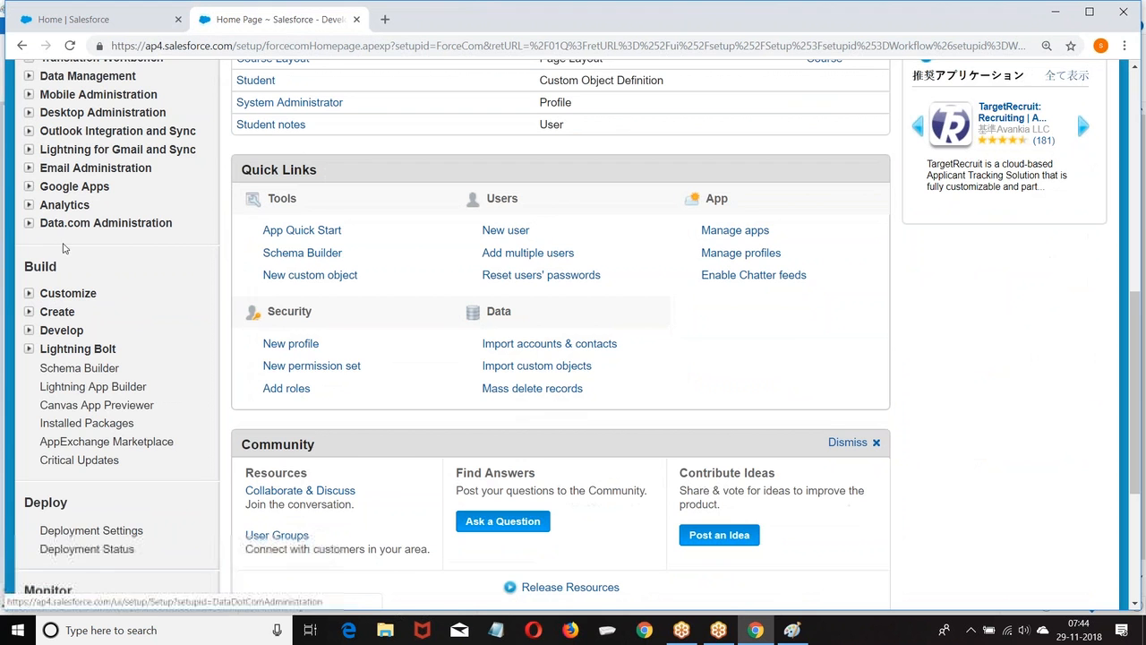
pyautogui.click(29, 312)
pyautogui.scroll(-3, 119, 213)
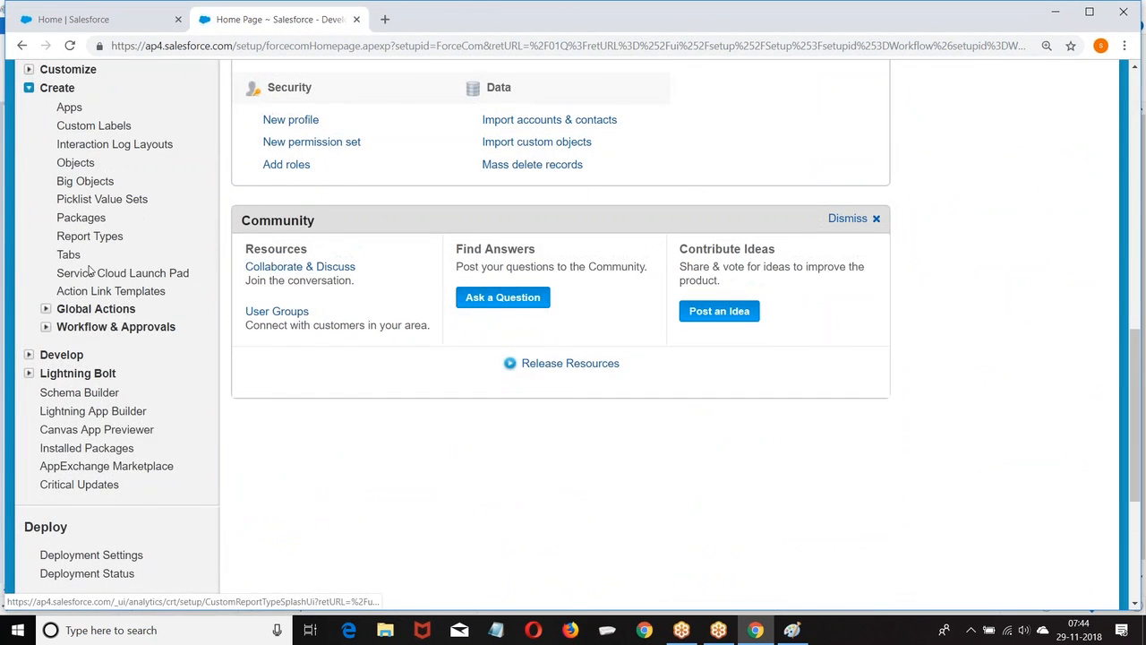
pyautogui.click(45, 326)
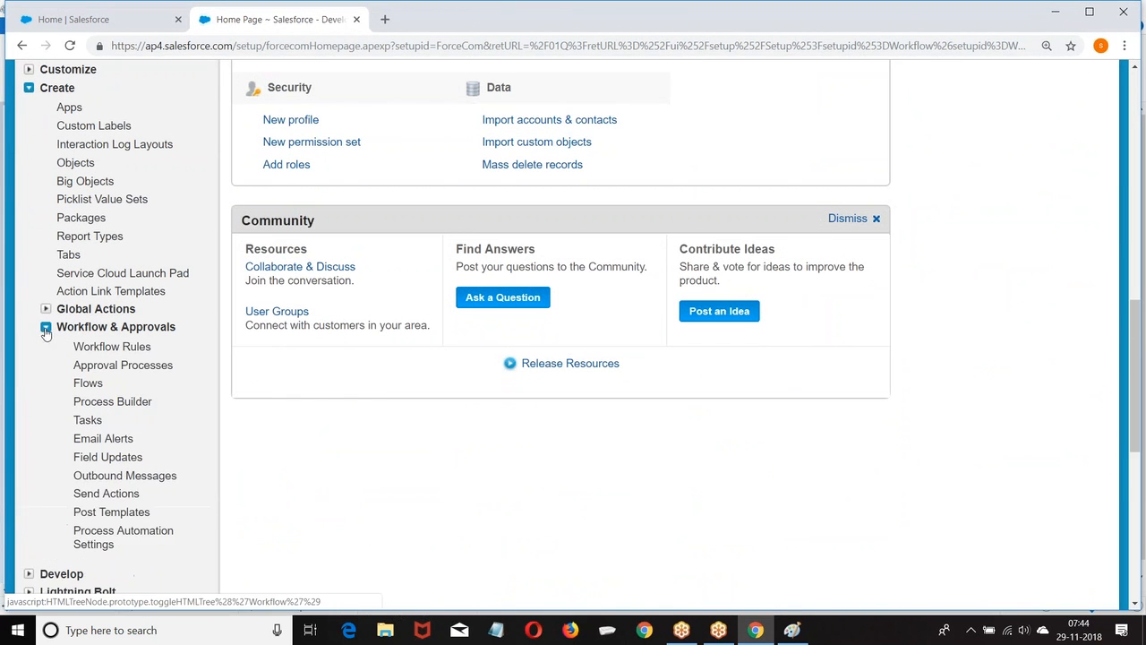
pyautogui.scroll(-1, 141, 158)
pyautogui.click(108, 272)
pyautogui.scroll(-2, 663, 402)
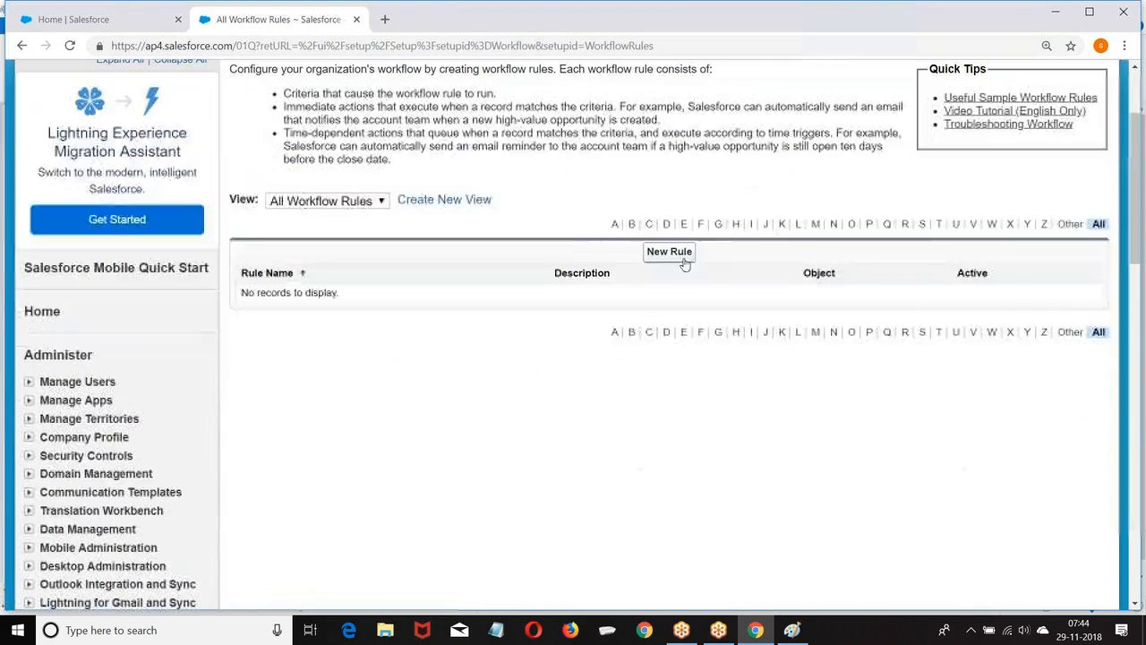
pyautogui.click(669, 251)
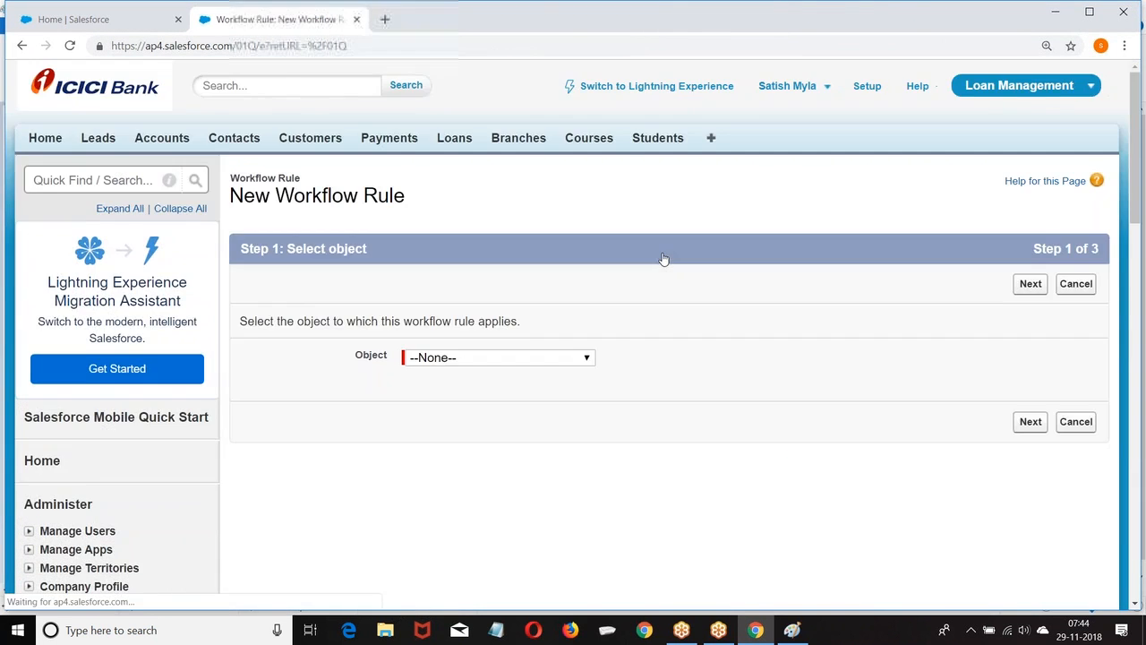
pyautogui.scroll(-2, 430, 235)
pyautogui.click(479, 213)
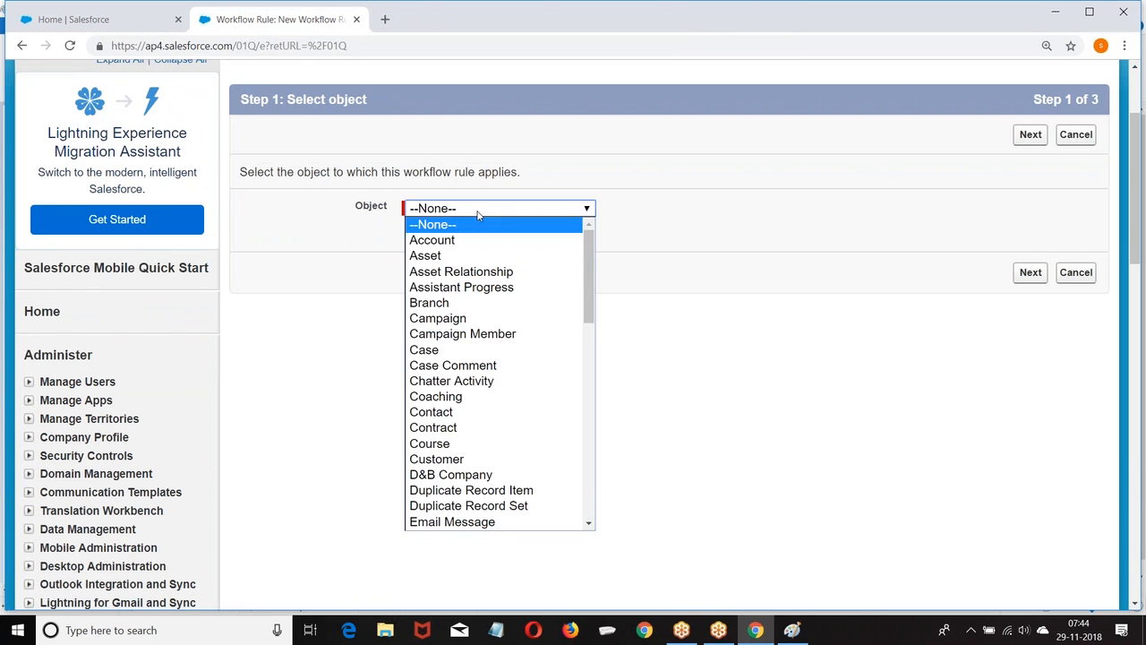
pyautogui.click(457, 238)
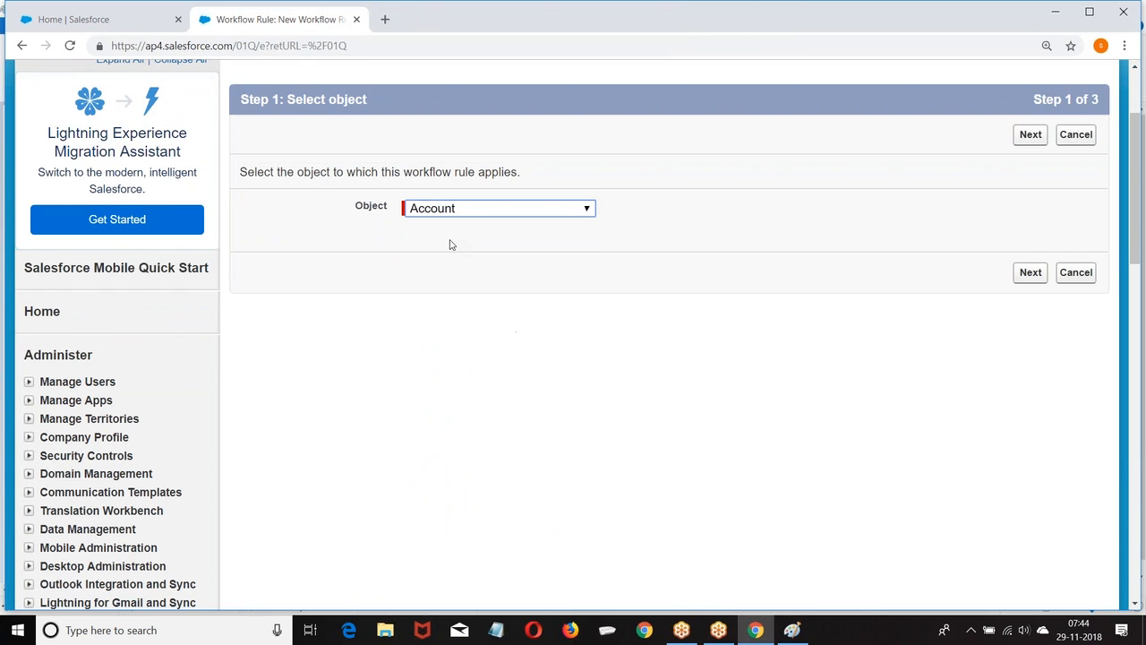
pyautogui.click(1027, 276)
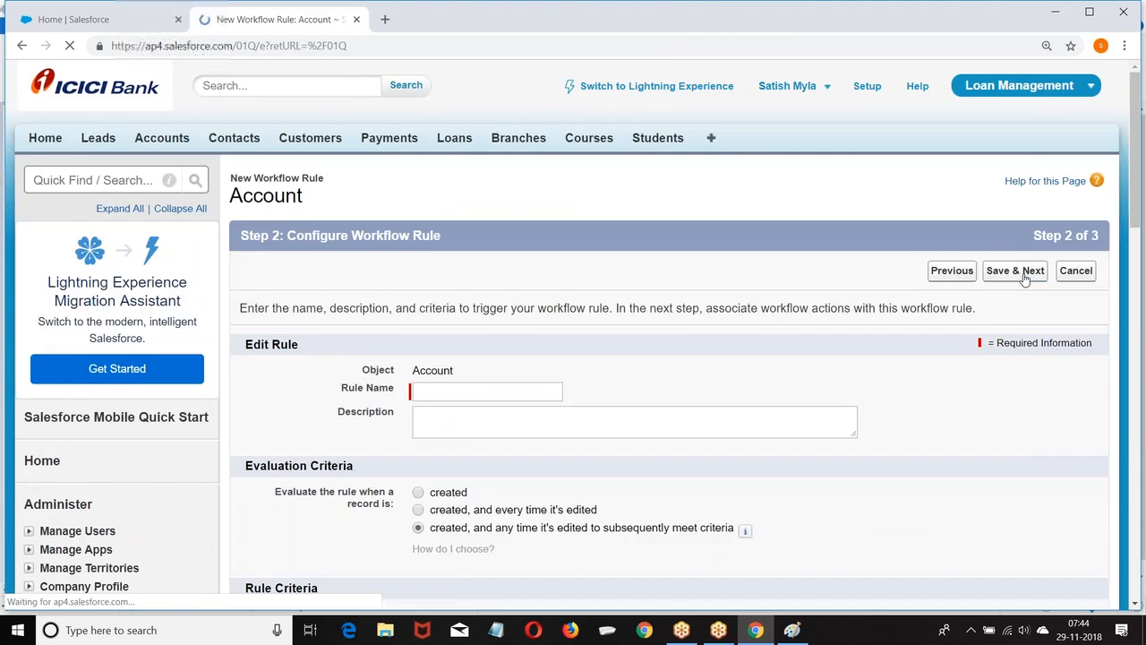
pyautogui.scroll(-3, 336, 200)
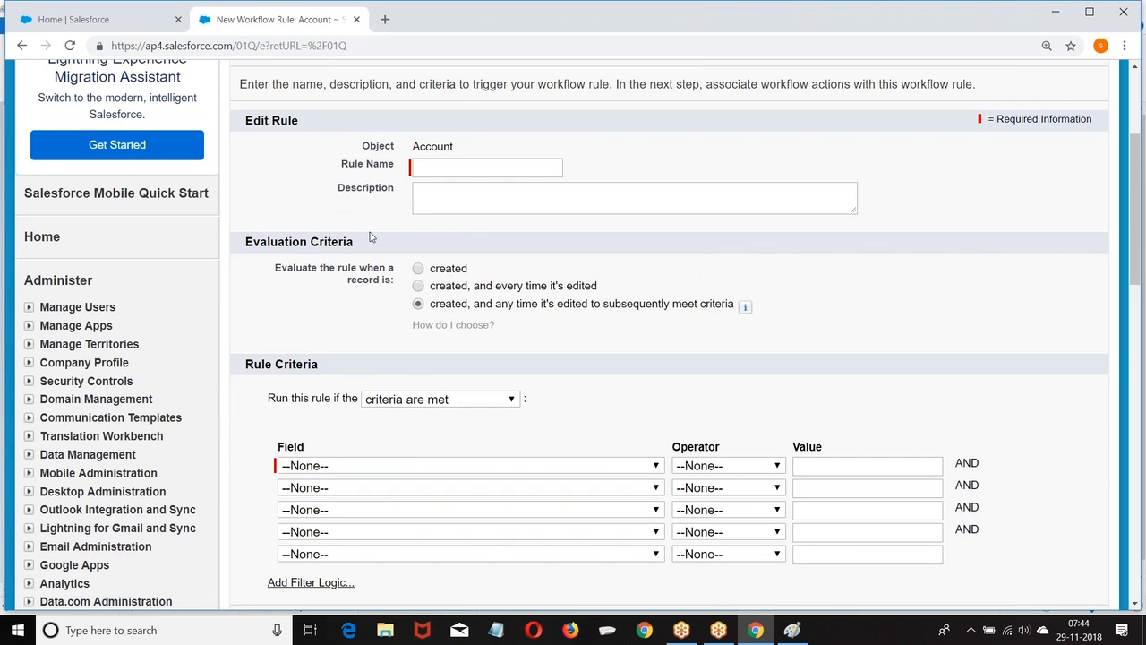
pyautogui.scroll(-3, 606, 284)
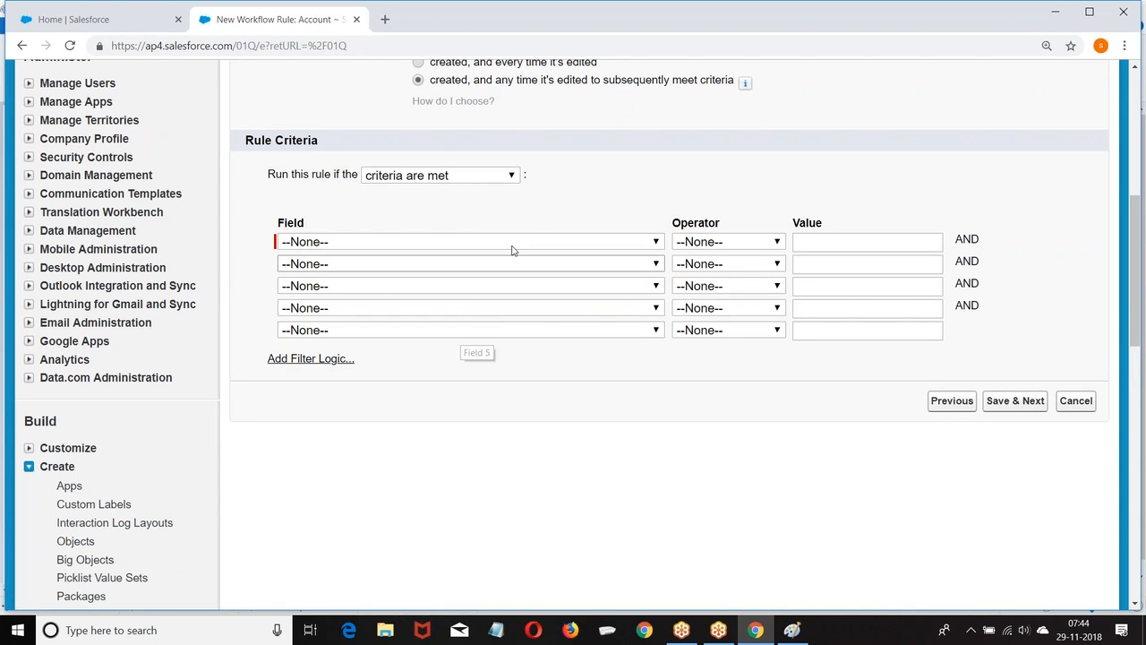
pyautogui.click(1077, 401)
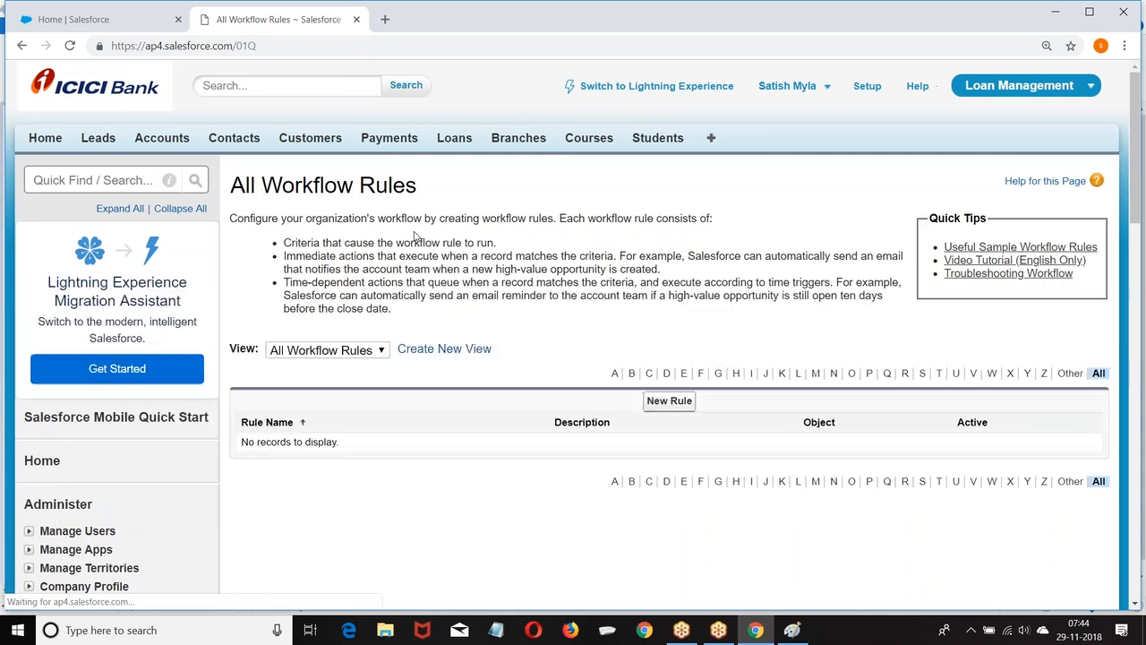
# Maximize Notepad and write the 'Task :' heading underlined with '======'.
pyautogui.click(496, 630)
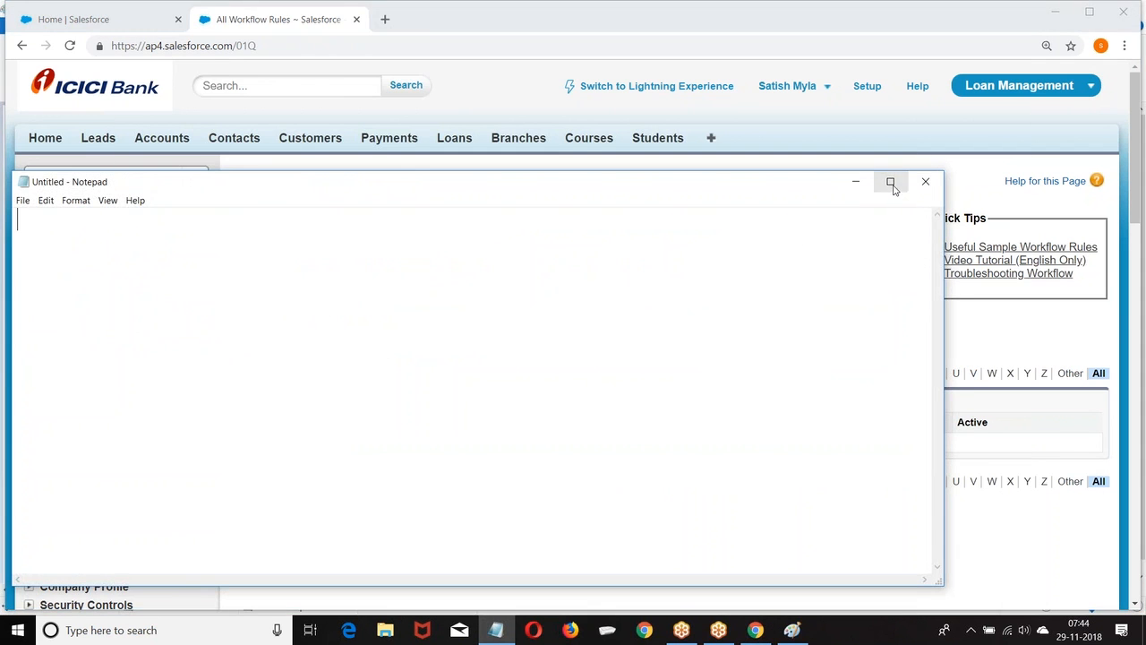
pyautogui.click(888, 182)
pyautogui.write('T')
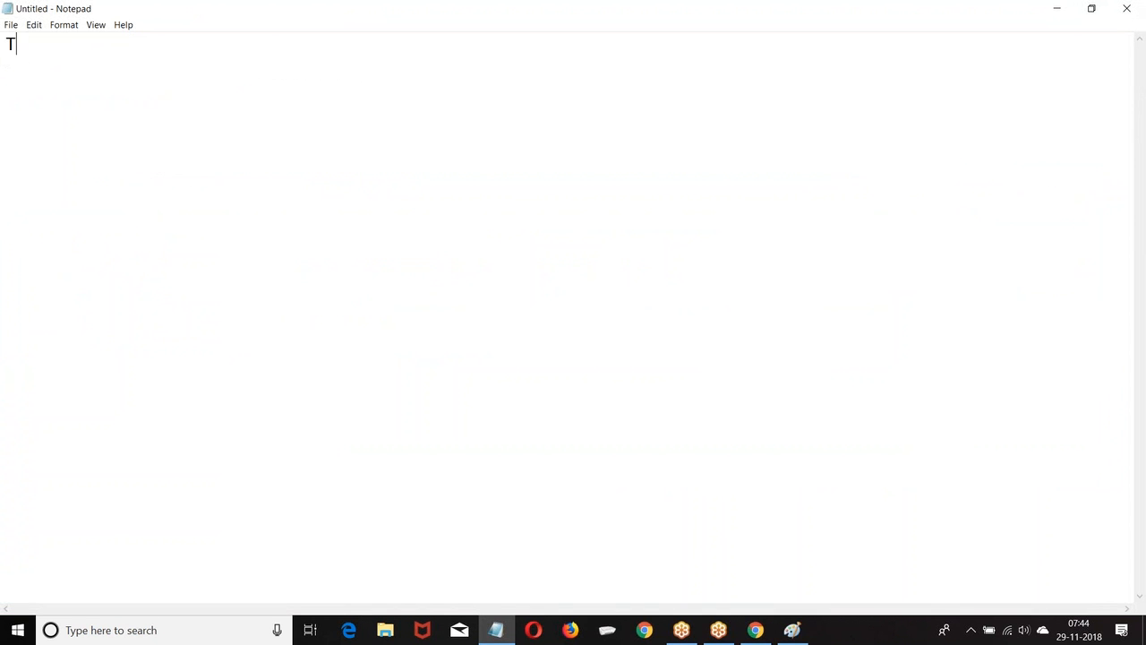
pyautogui.write('ask :')
pyautogui.press('Return')
pyautogui.write('======')
pyautogui.press('Return')
# Add points on assigning work to a user, role, owner and setting the completion deadline.
pyautogui.write('1. Aassi')
pyautogui.press('BackSpace')
pyautogui.press('BackSpace')
pyautogui.press('BackSpace')
pyautogui.press('BackSpace')
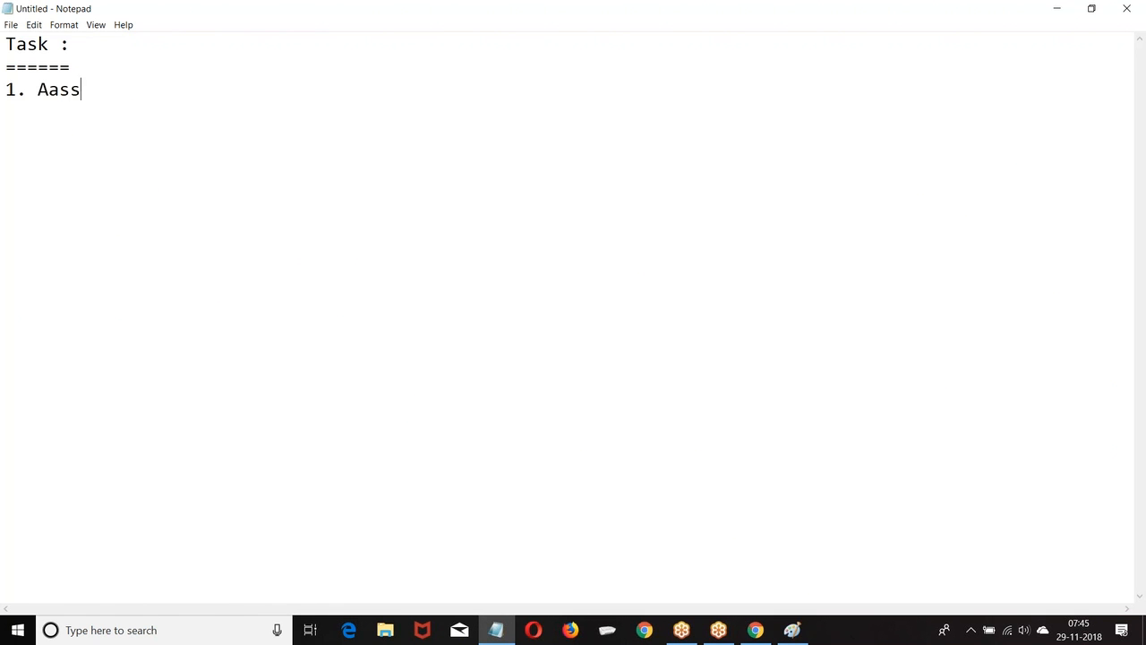
pyautogui.write('ssigning work t')
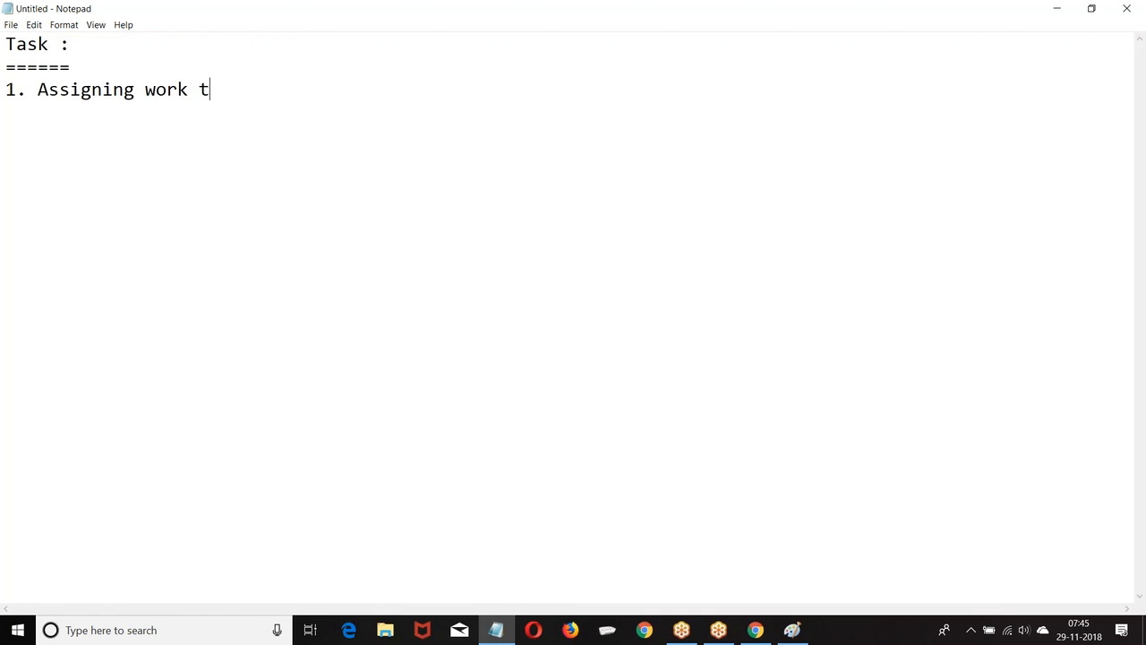
pyautogui.write('o  a user ,role ,')
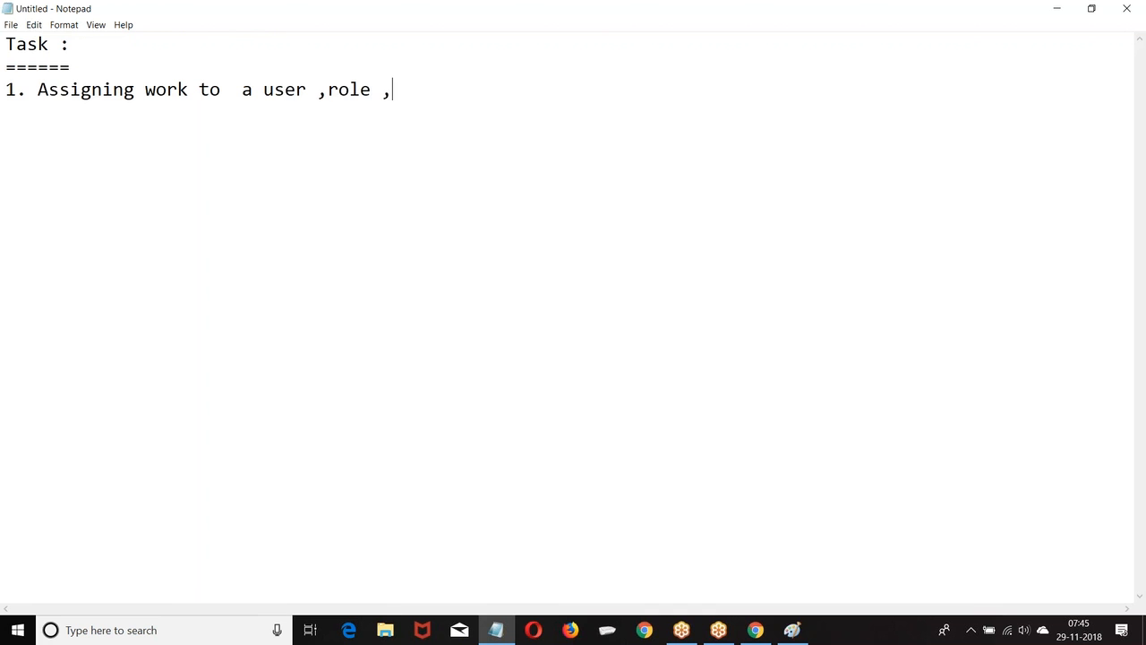
pyautogui.write('owner')
pyautogui.press('Return')
pyautogui.write('2. A')
pyautogui.press('BackSpace')
pyautogui.write('Se')
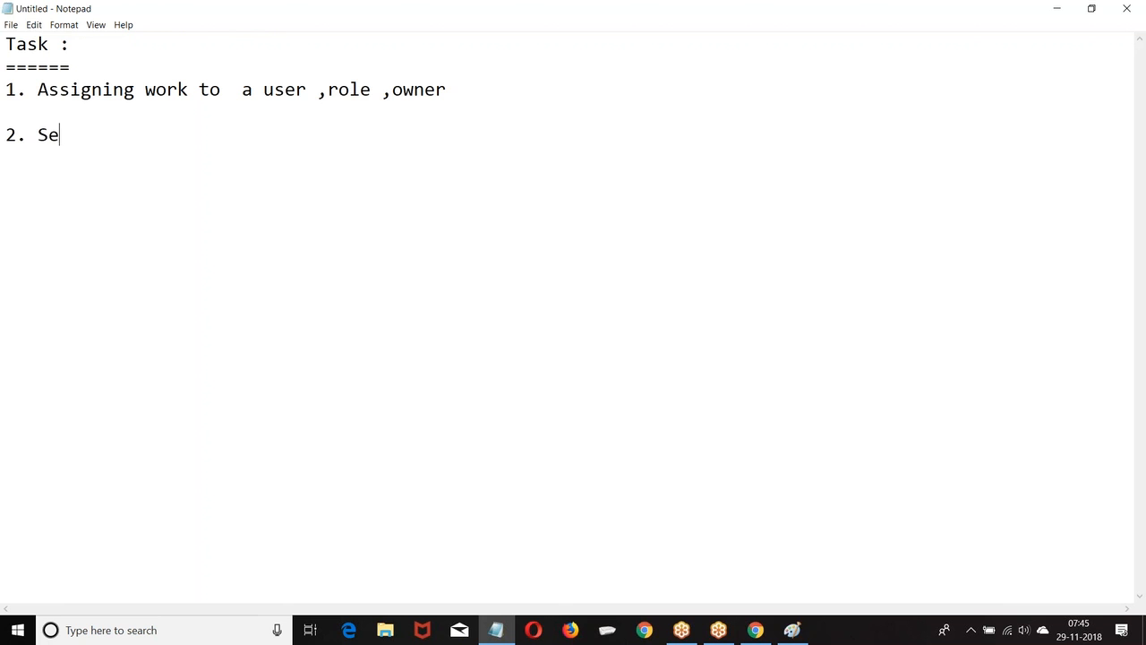
pyautogui.write('eting the ')
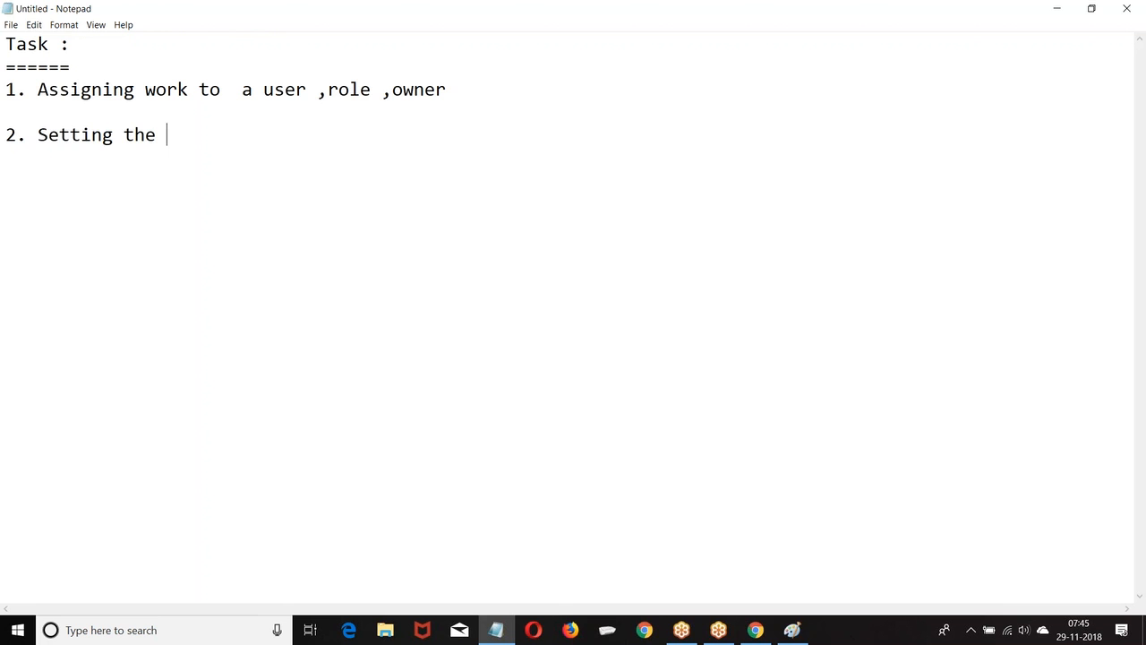
pyautogui.write('deadline')
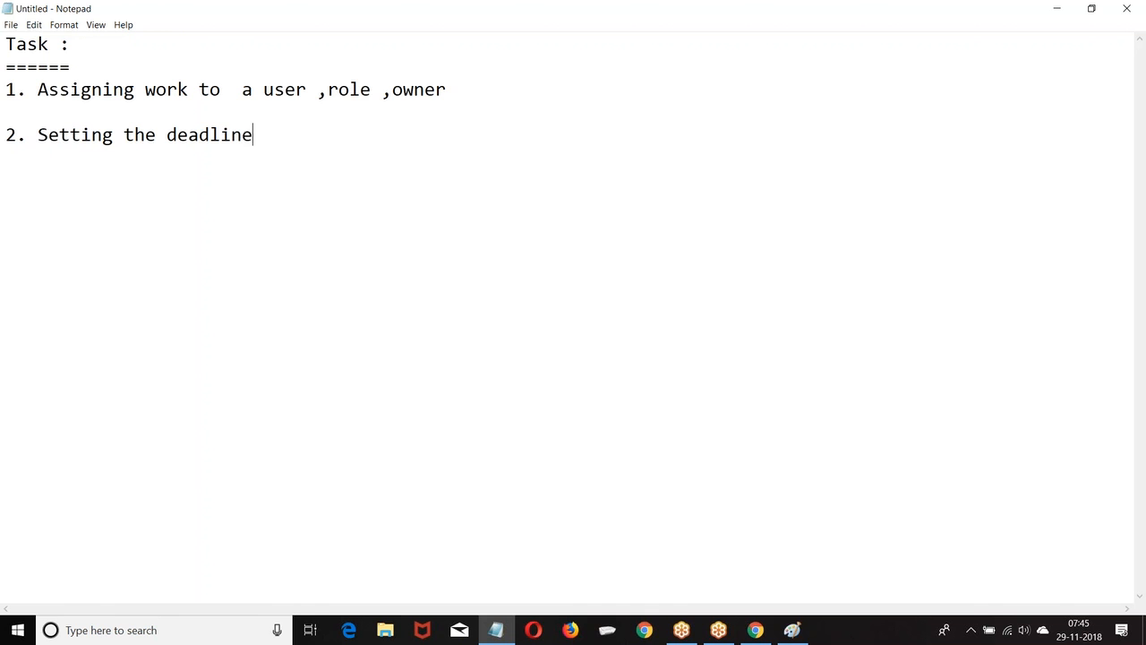
pyautogui.write(' for completion')
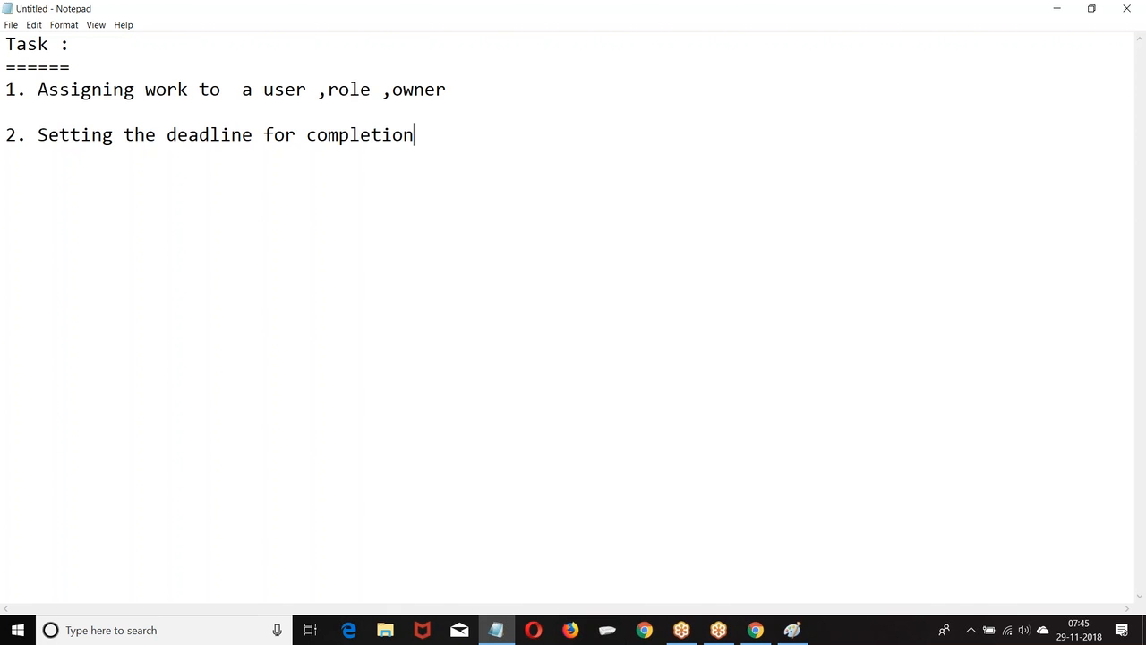
pyautogui.click(1055, 8)
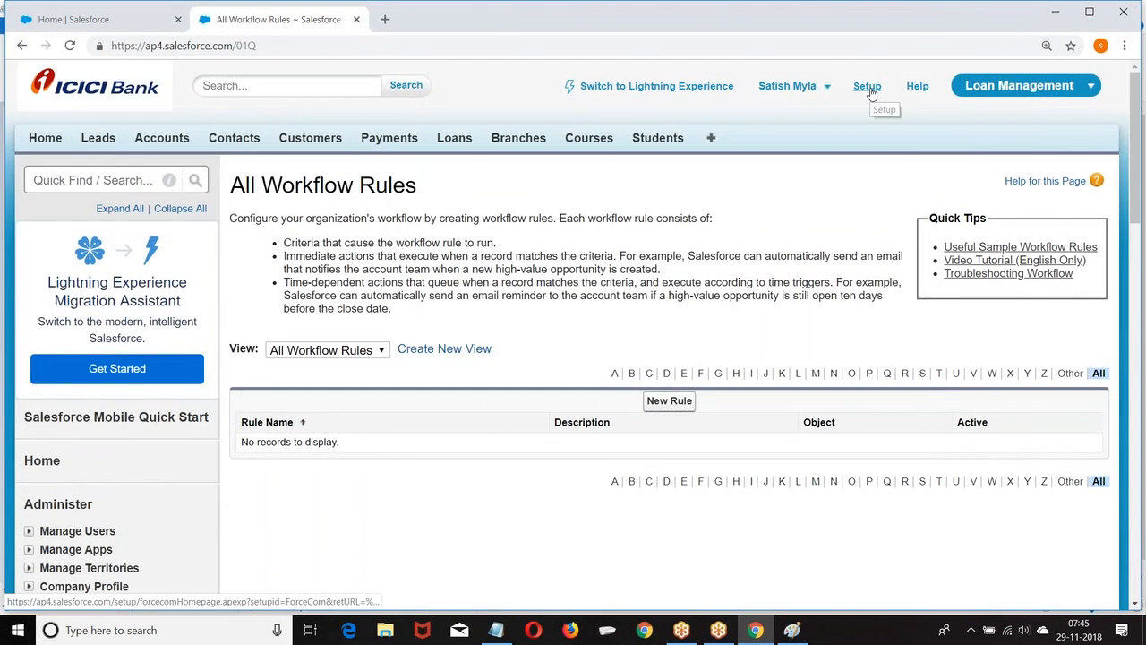
# Go from Setup through Create > Workflow & Approvals > Tasks and start a New Task.
pyautogui.click(867, 87)
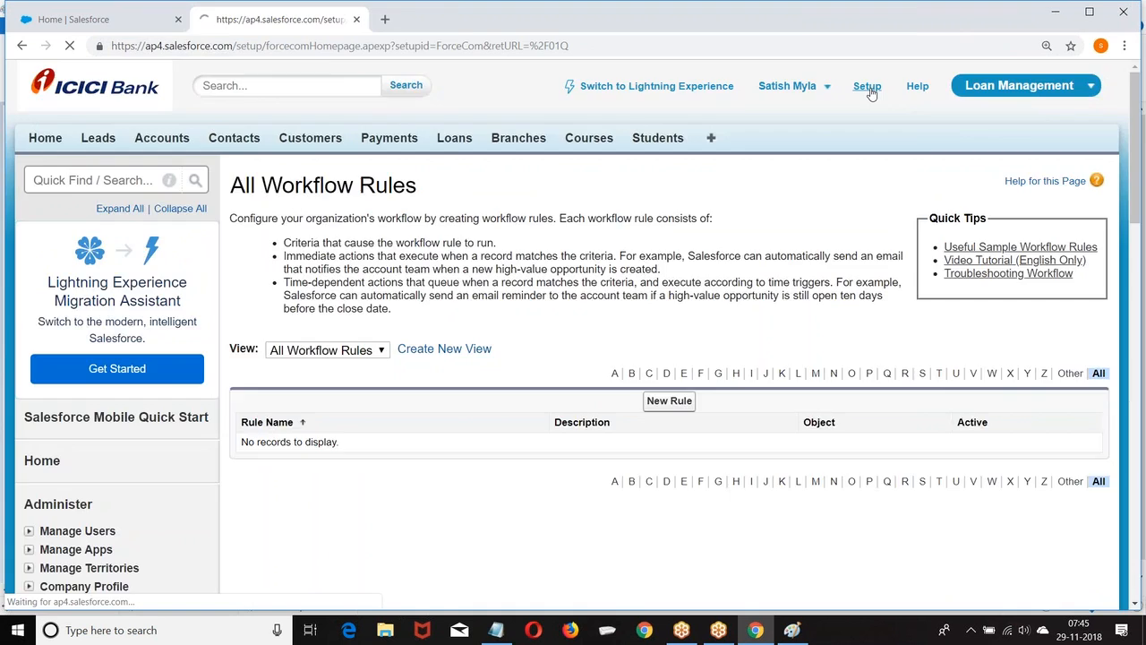
pyautogui.scroll(-1, 170, 182)
pyautogui.scroll(-7, 170, 181)
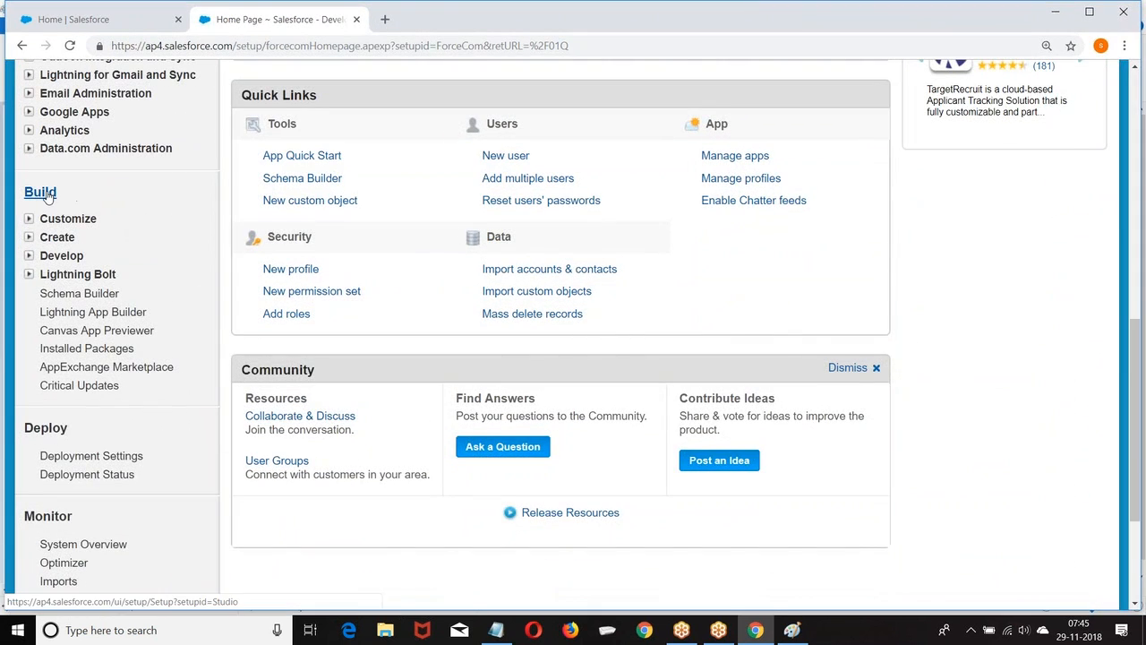
pyautogui.click(29, 237)
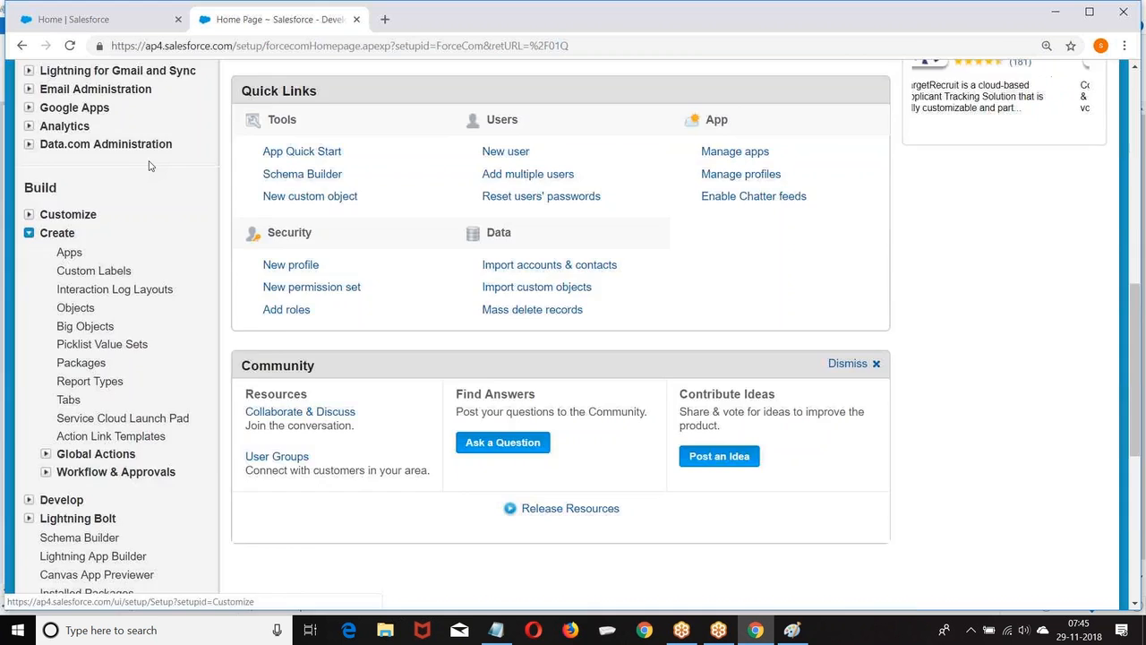
pyautogui.scroll(-3, 150, 184)
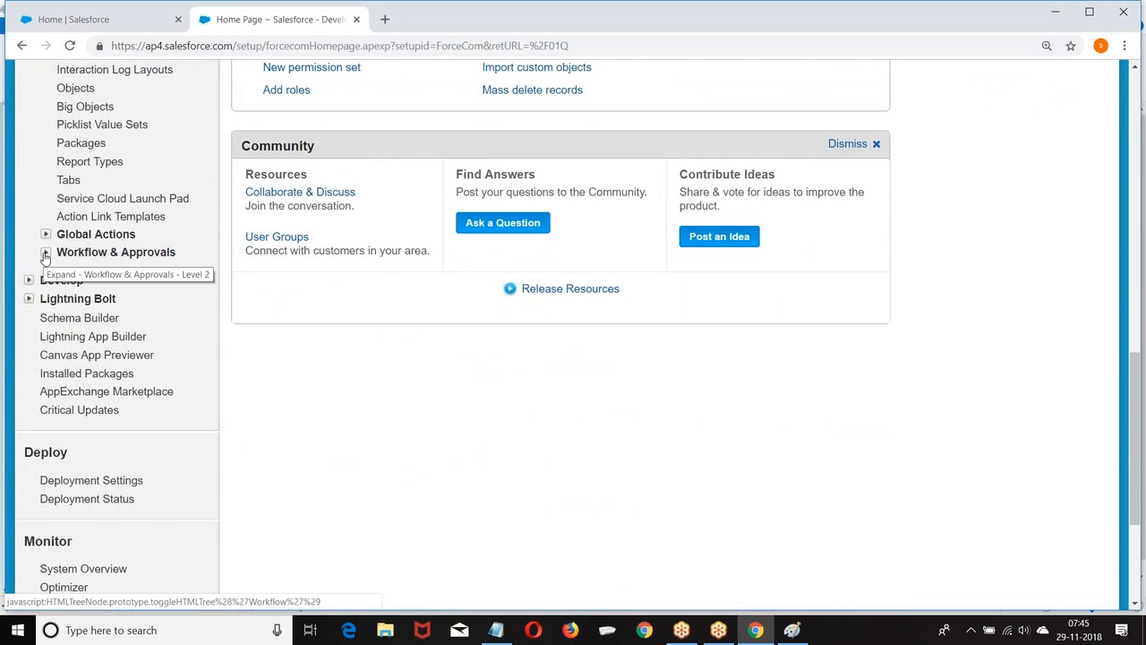
pyautogui.click(45, 254)
pyautogui.scroll(-2, 158, 179)
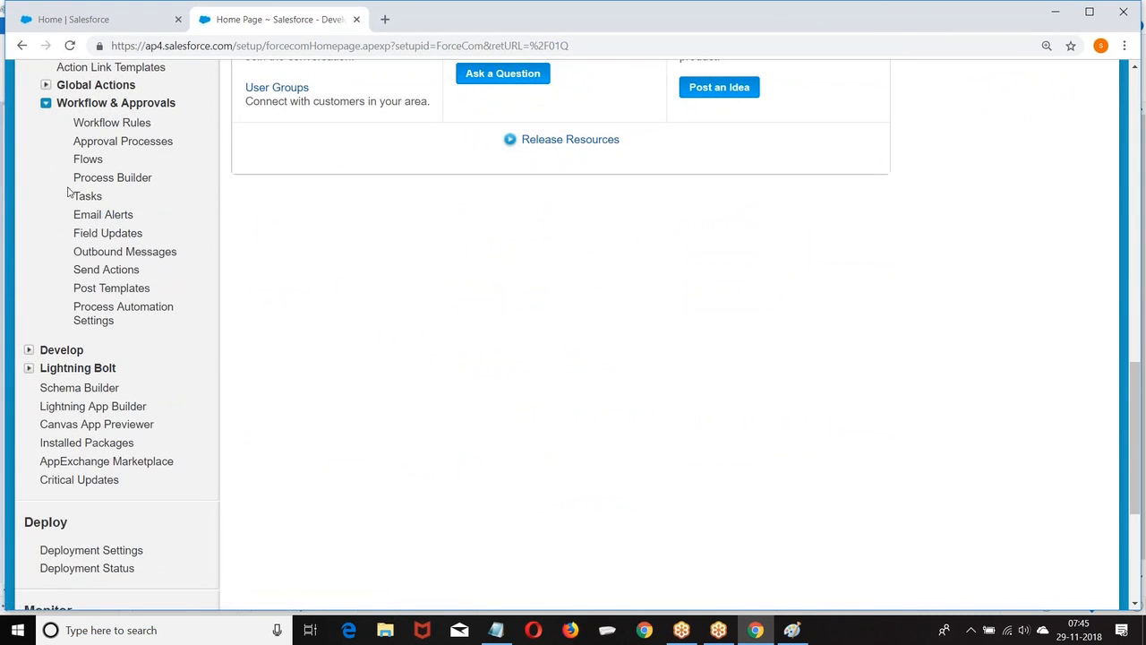
pyautogui.click(88, 196)
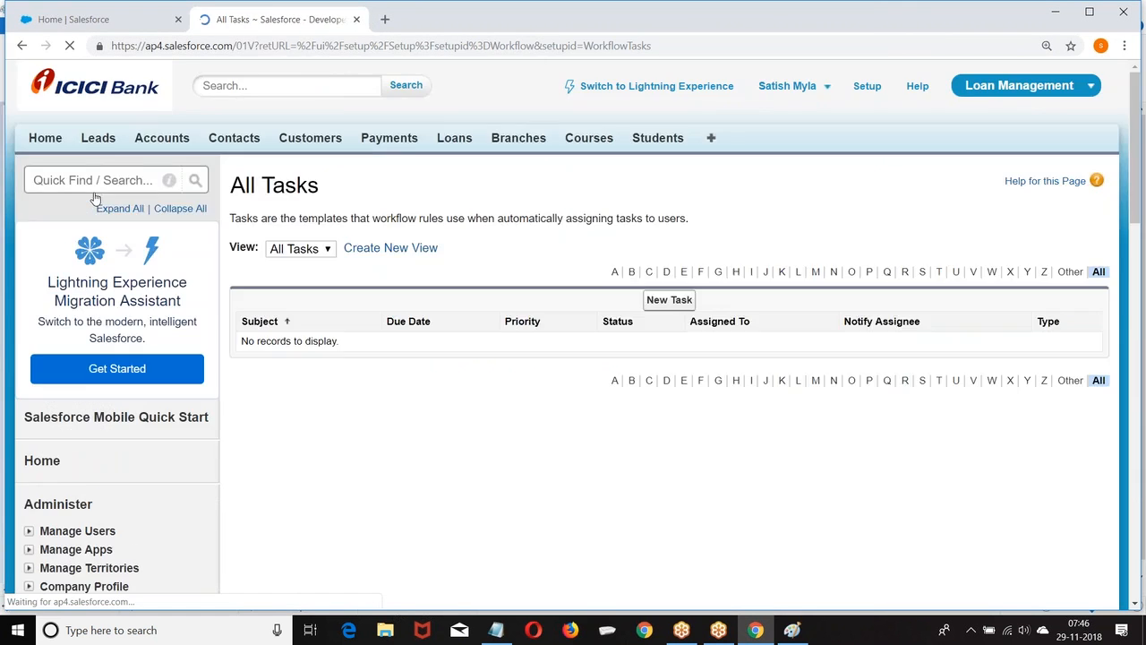
pyautogui.click(663, 304)
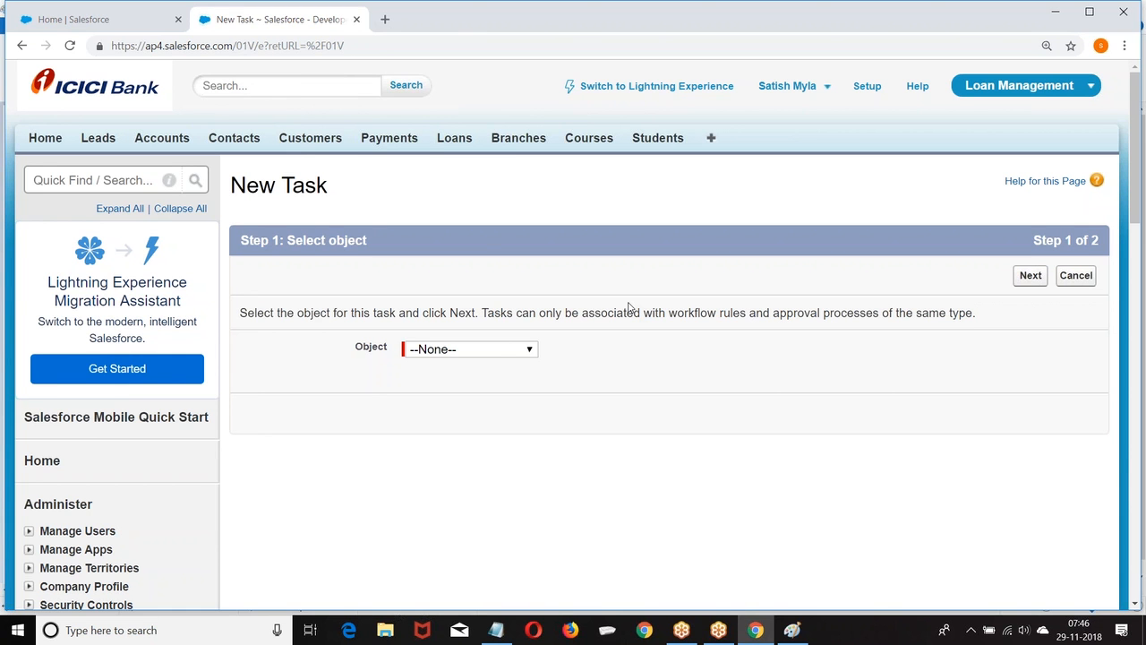
# Choose Course as the task's object and assign it to a recently viewed User.
pyautogui.scroll(-2, 629, 307)
pyautogui.click(466, 200)
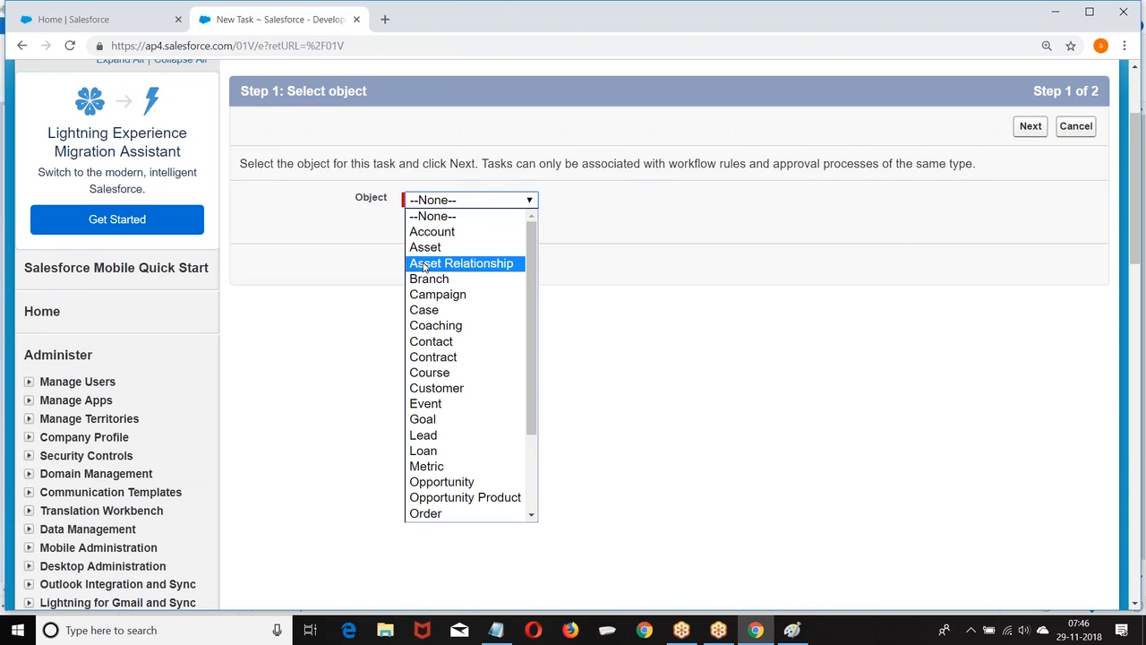
pyautogui.click(432, 374)
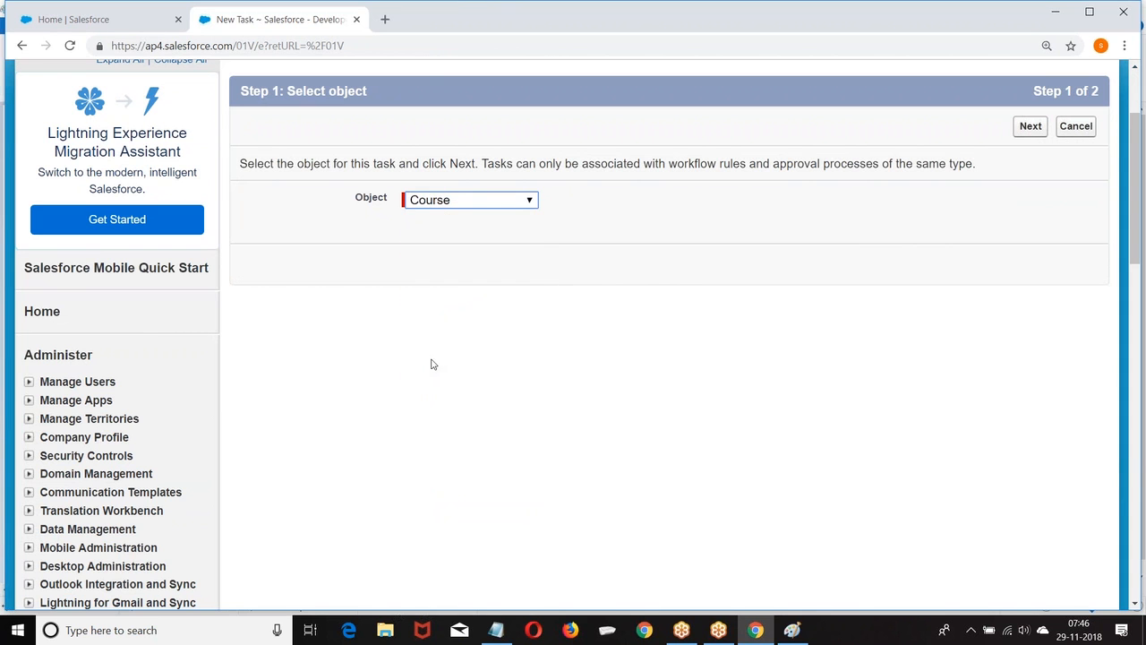
pyautogui.click(1031, 131)
pyautogui.scroll(-2, 698, 175)
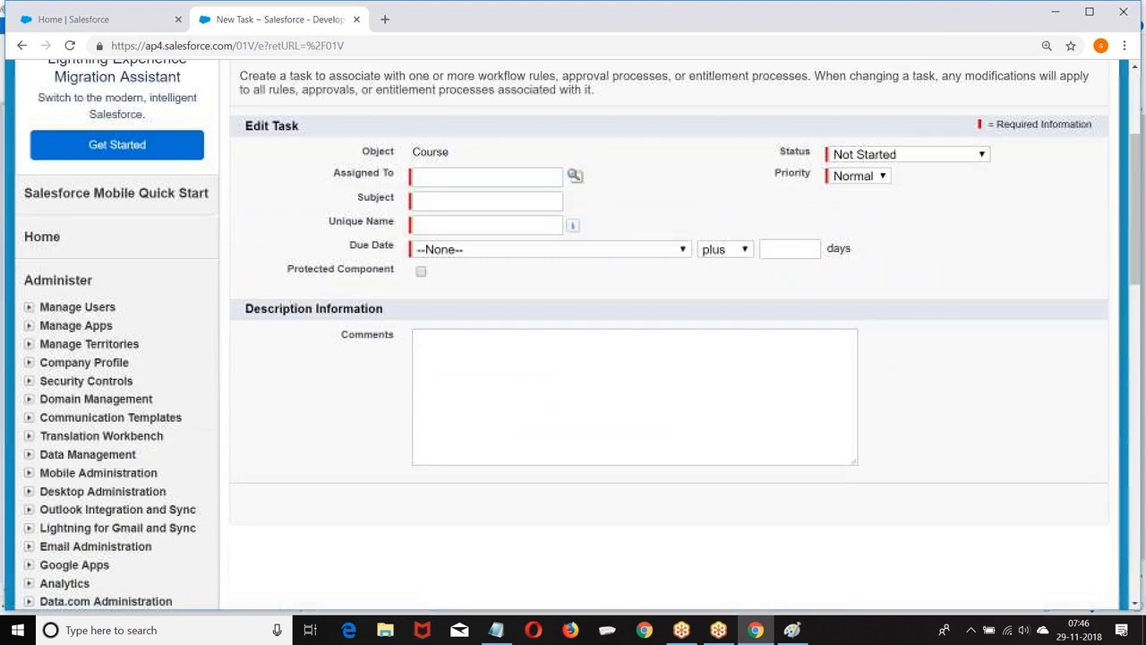
pyautogui.click(574, 175)
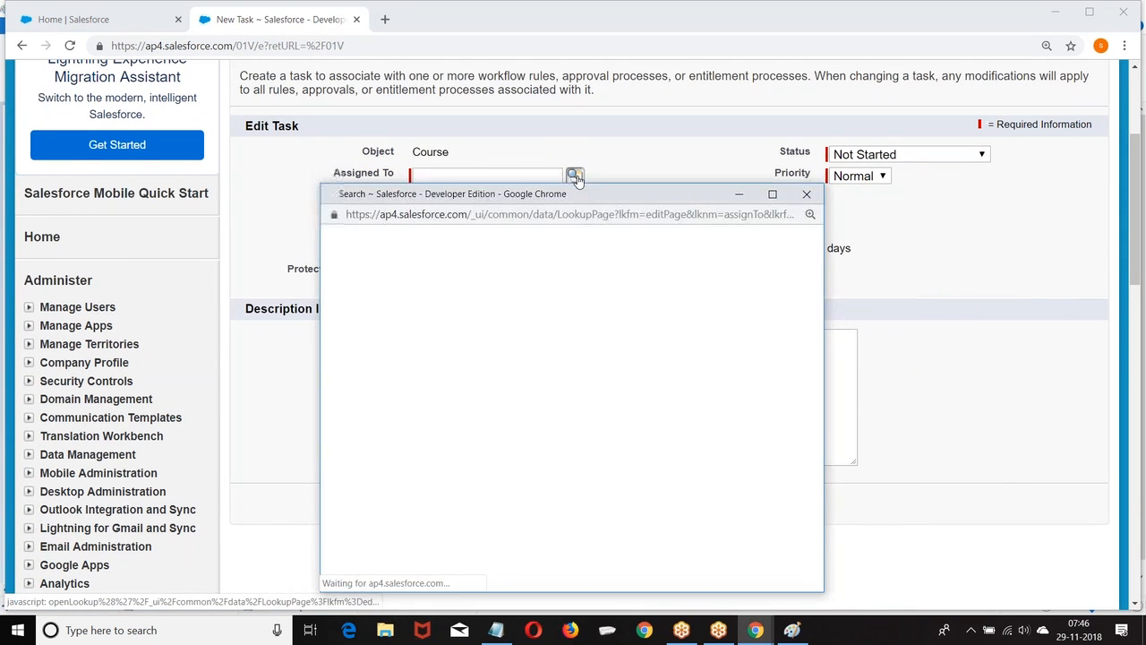
pyautogui.click(403, 276)
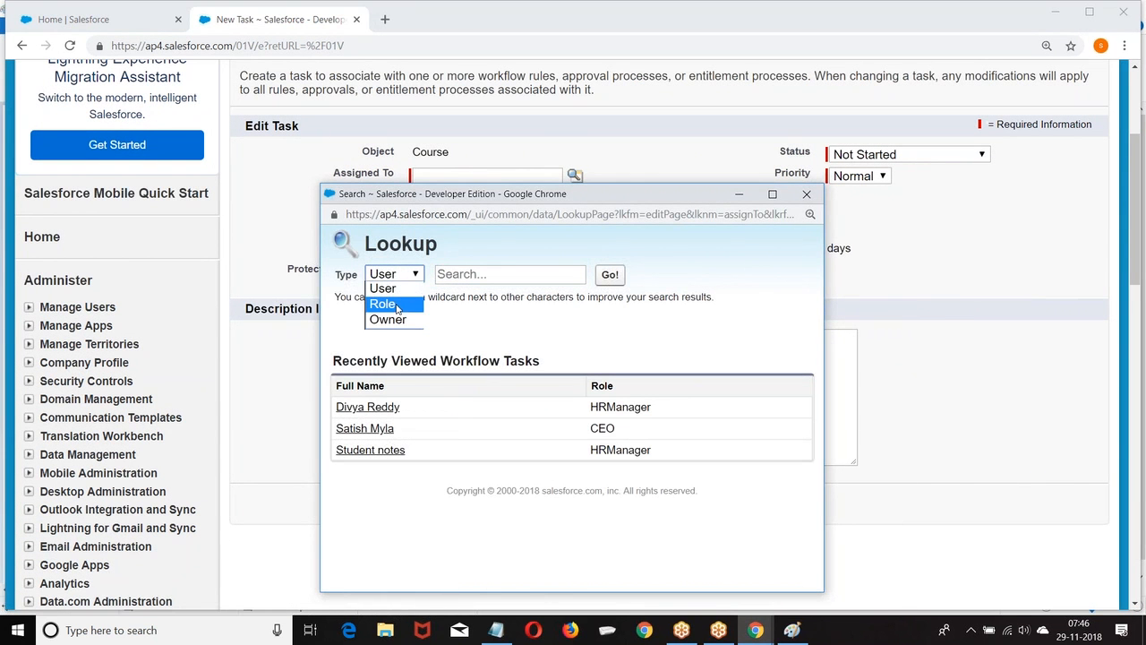
pyautogui.click(385, 288)
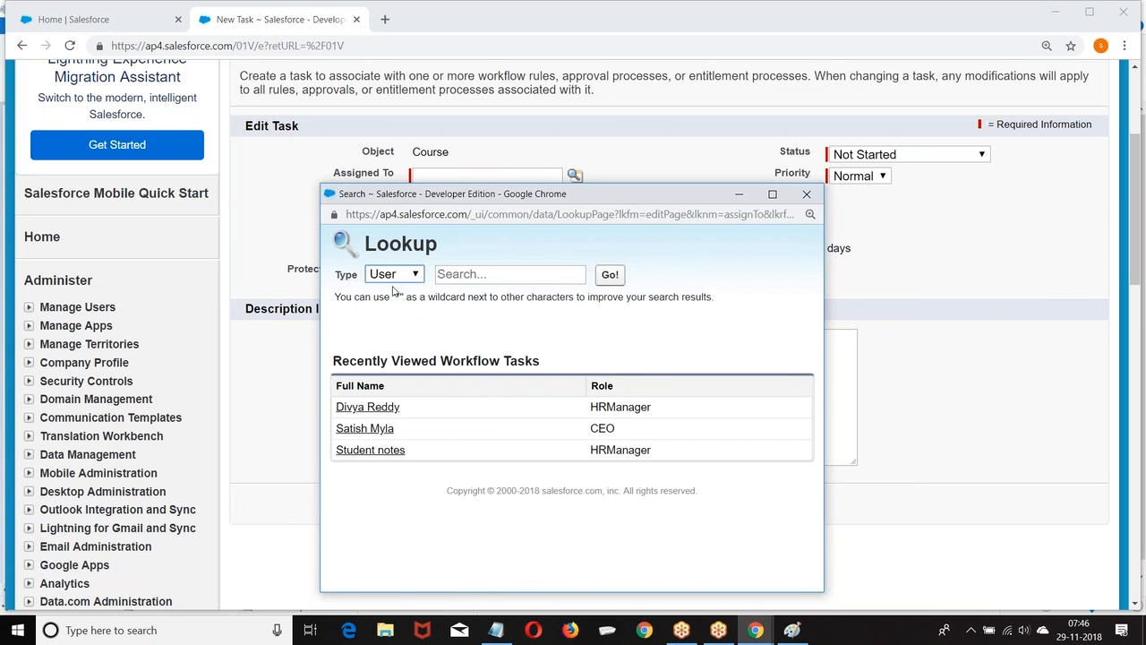
pyautogui.click(370, 450)
# Enter Subject 'Schedule a Call' and set Due Date to Course: Start Date plus 5 days.
pyautogui.click(415, 203)
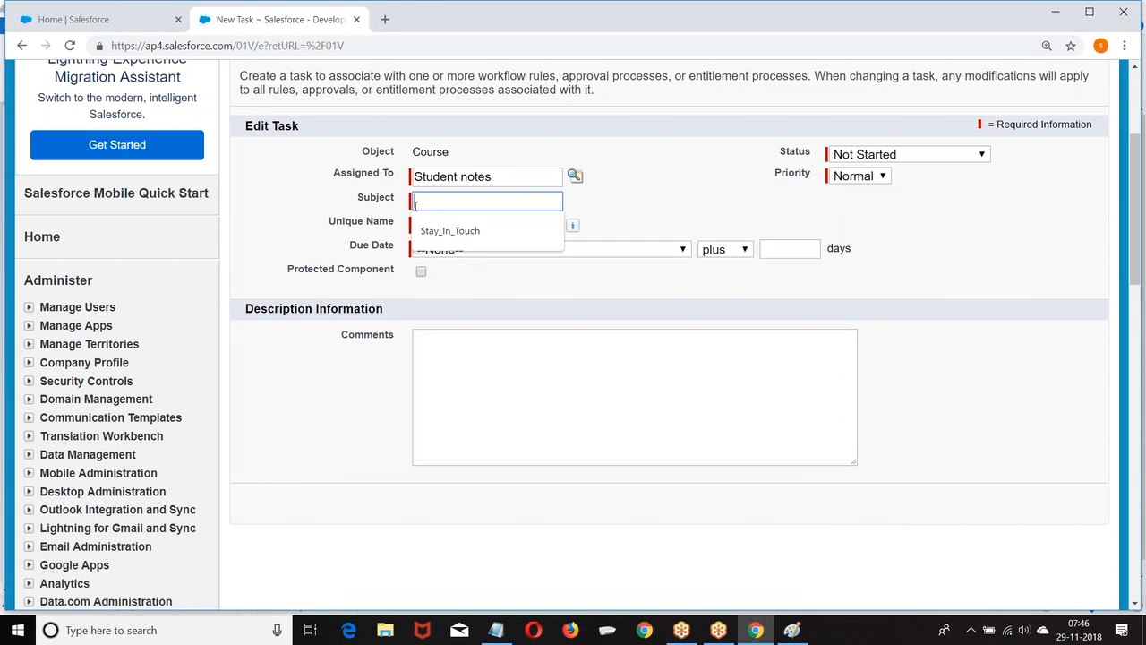
pyautogui.write('Schedule a Cal')
pyautogui.click(430, 229)
pyautogui.click(564, 250)
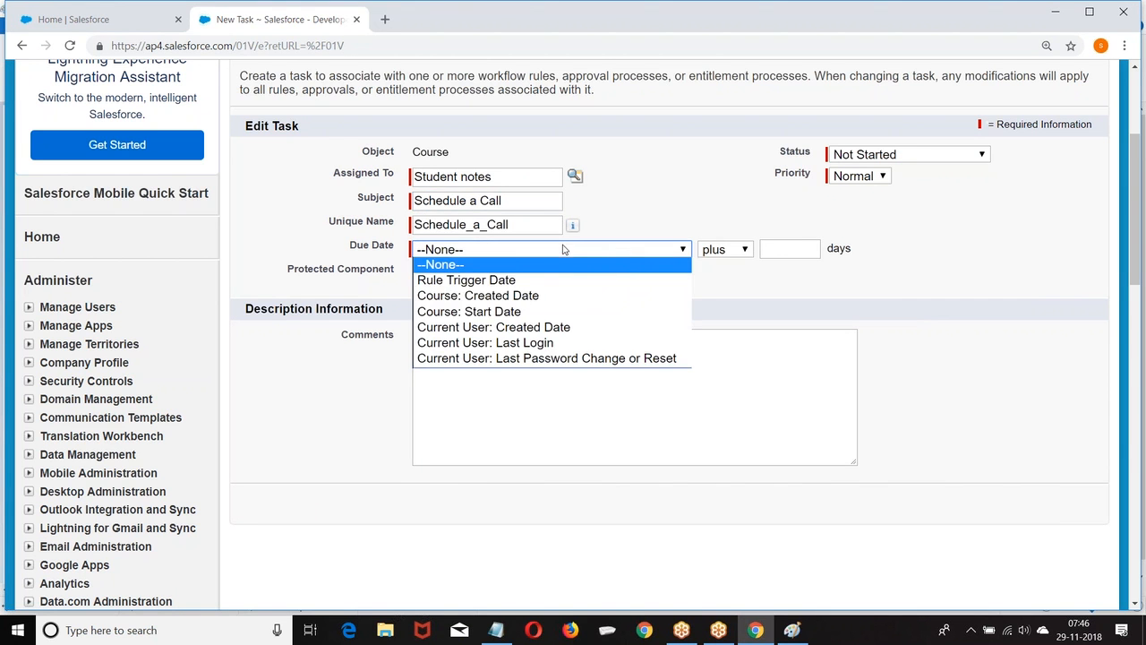
pyautogui.click(491, 311)
pyautogui.click(792, 249)
pyautogui.write('5')
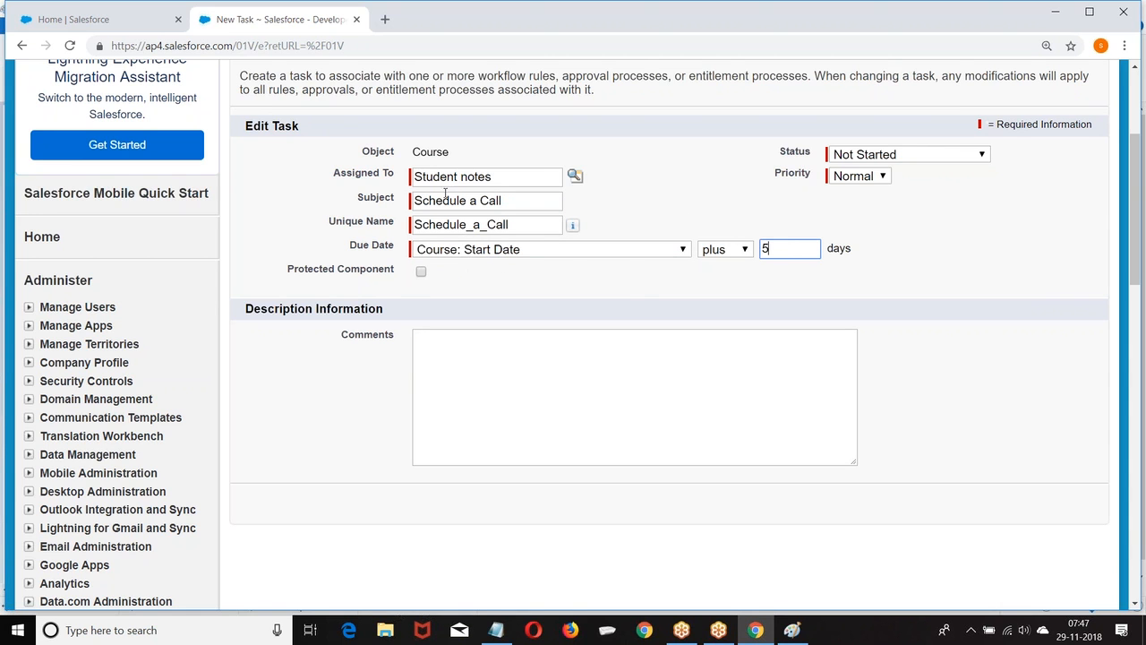
# Keep Status Not Started and Priority Normal, then save the task.
pyautogui.click(900, 156)
pyautogui.click(900, 157)
pyautogui.click(864, 177)
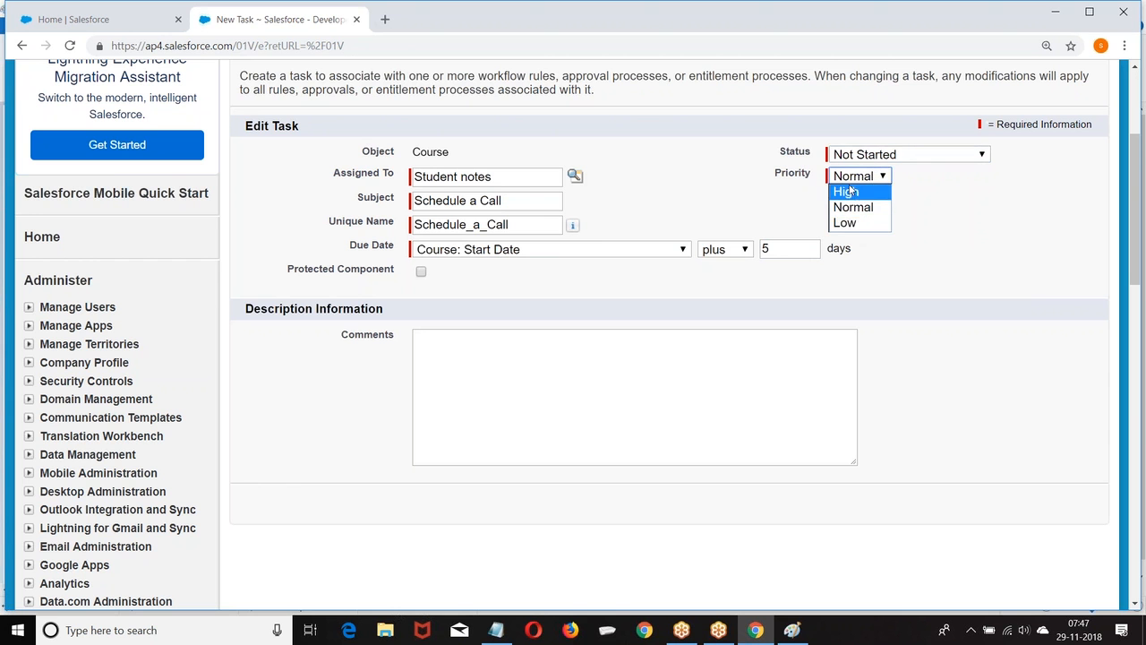
pyautogui.click(652, 355)
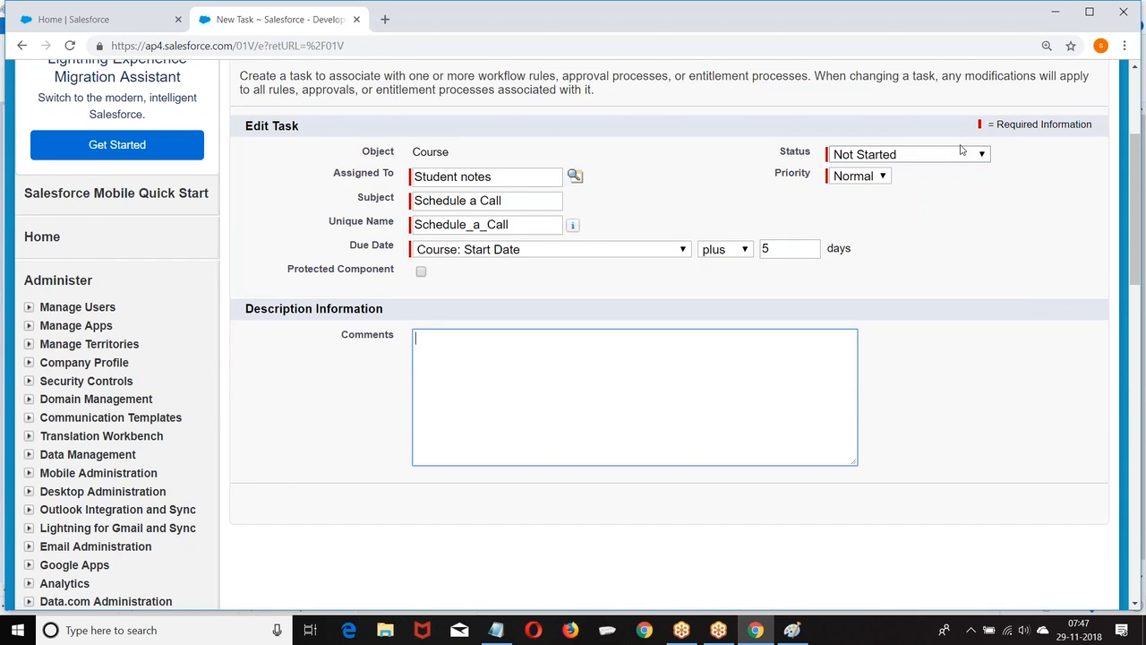
pyautogui.scroll(2, 959, 148)
pyautogui.click(1024, 192)
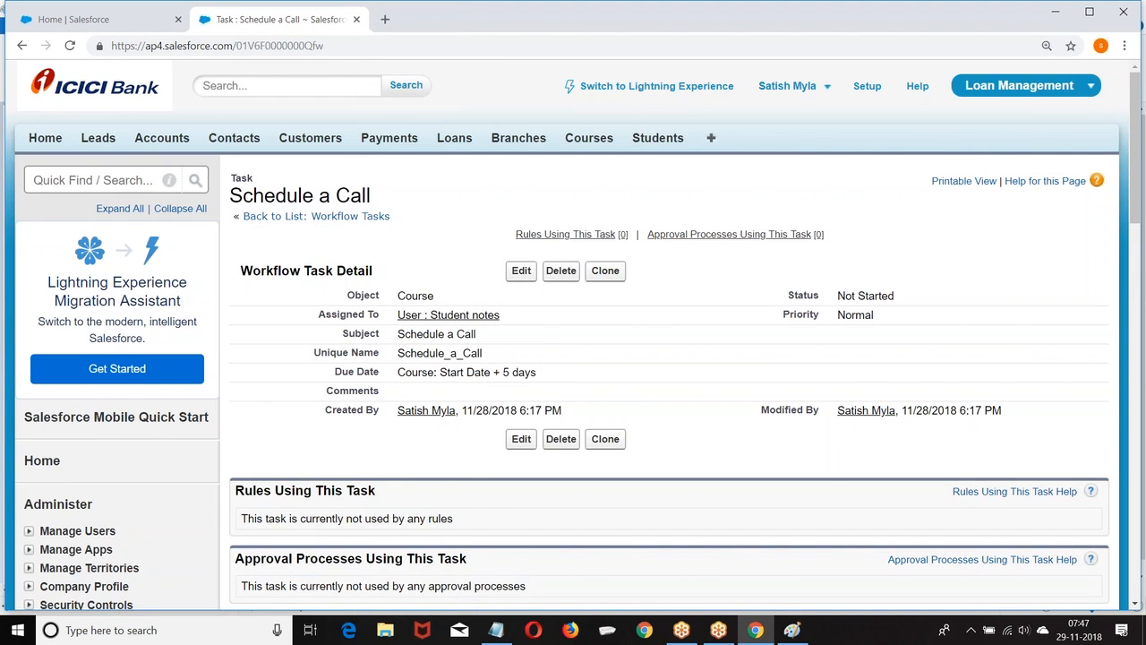
pyautogui.scroll(-2, 814, 194)
pyautogui.scroll(2, 811, 193)
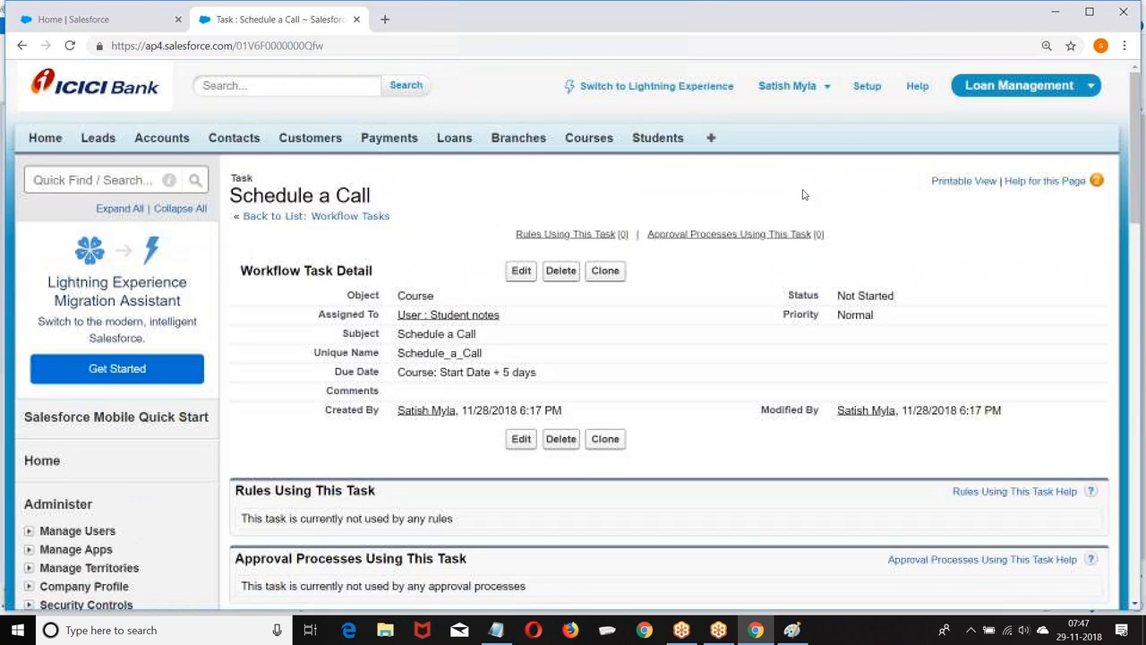
# Navigate Setup > Create > Workflow & Approvals > Tasks and start a New Task.
pyautogui.click(869, 89)
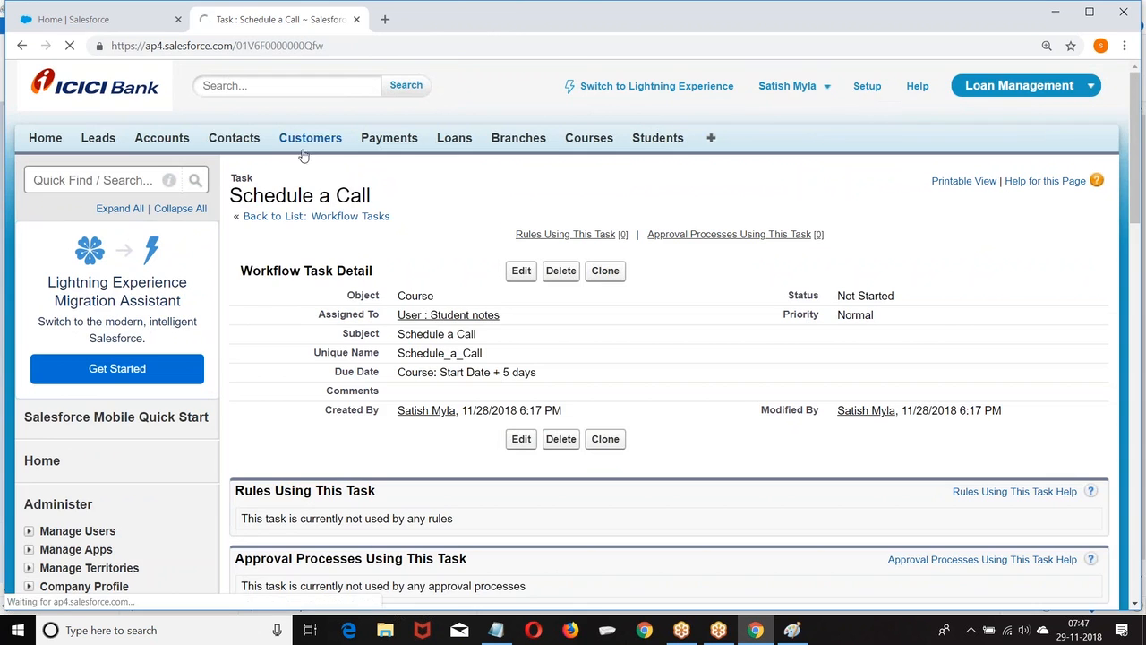
pyautogui.scroll(-10, 65, 145)
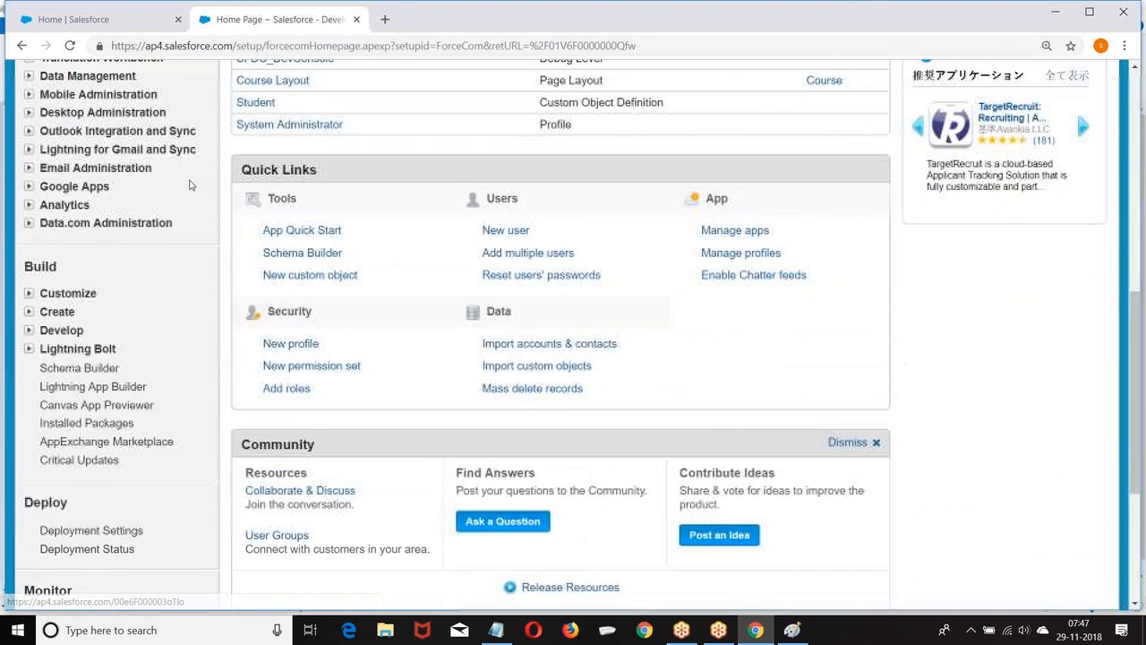
pyautogui.scroll(1, 66, 145)
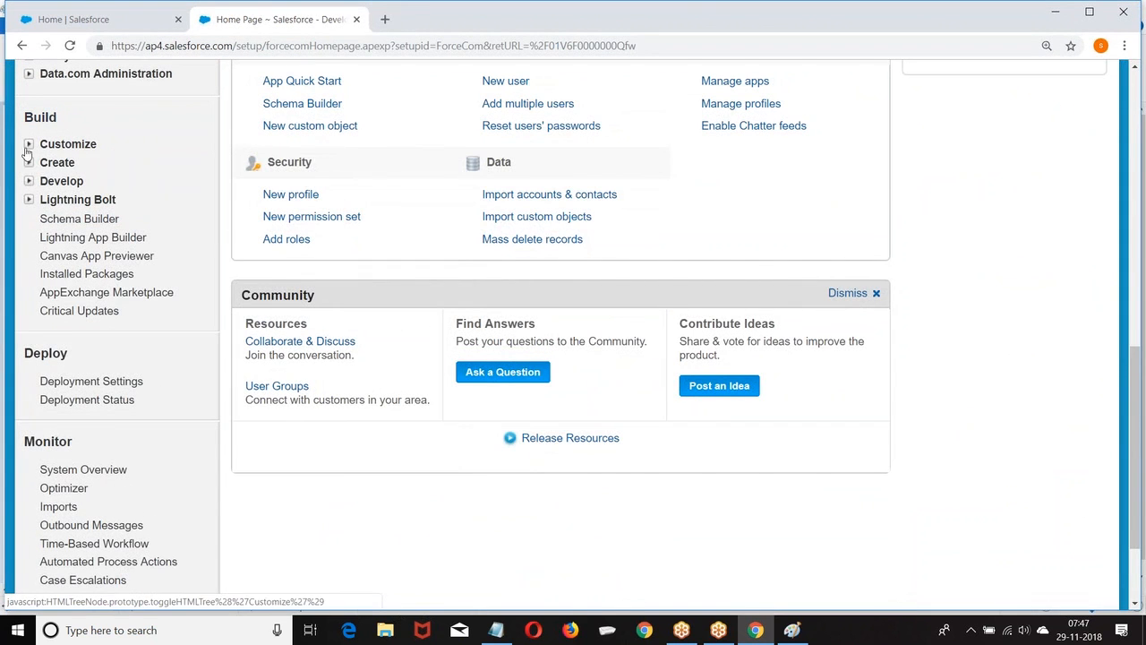
pyautogui.click(29, 162)
pyautogui.scroll(-2, 27, 259)
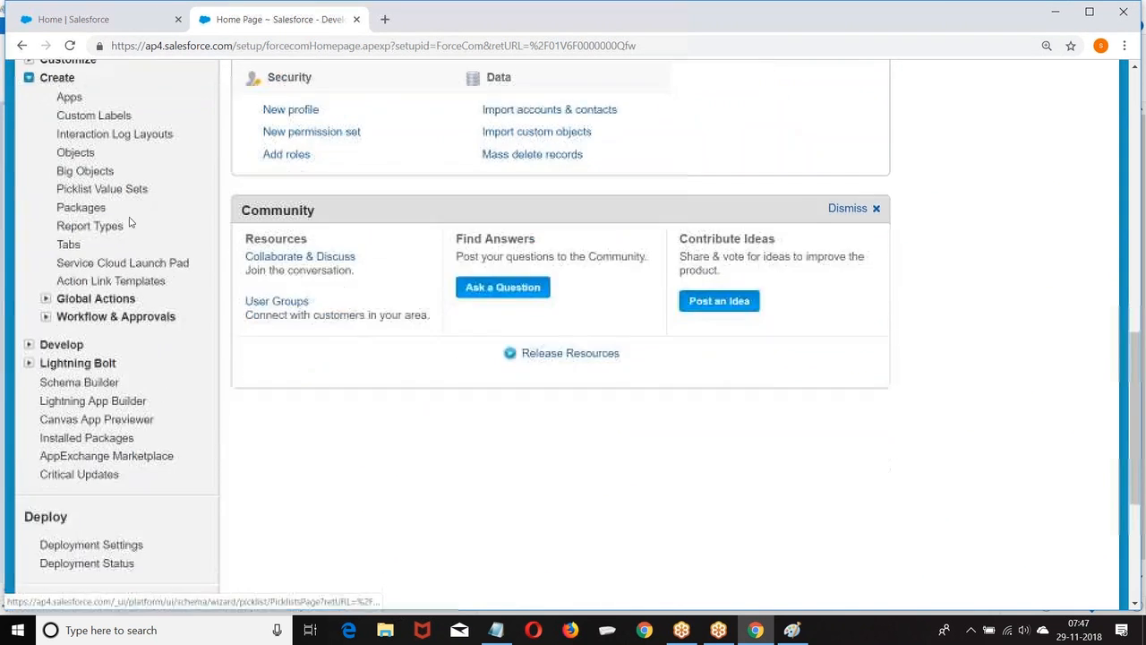
pyautogui.click(45, 252)
pyautogui.scroll(-2, 90, 232)
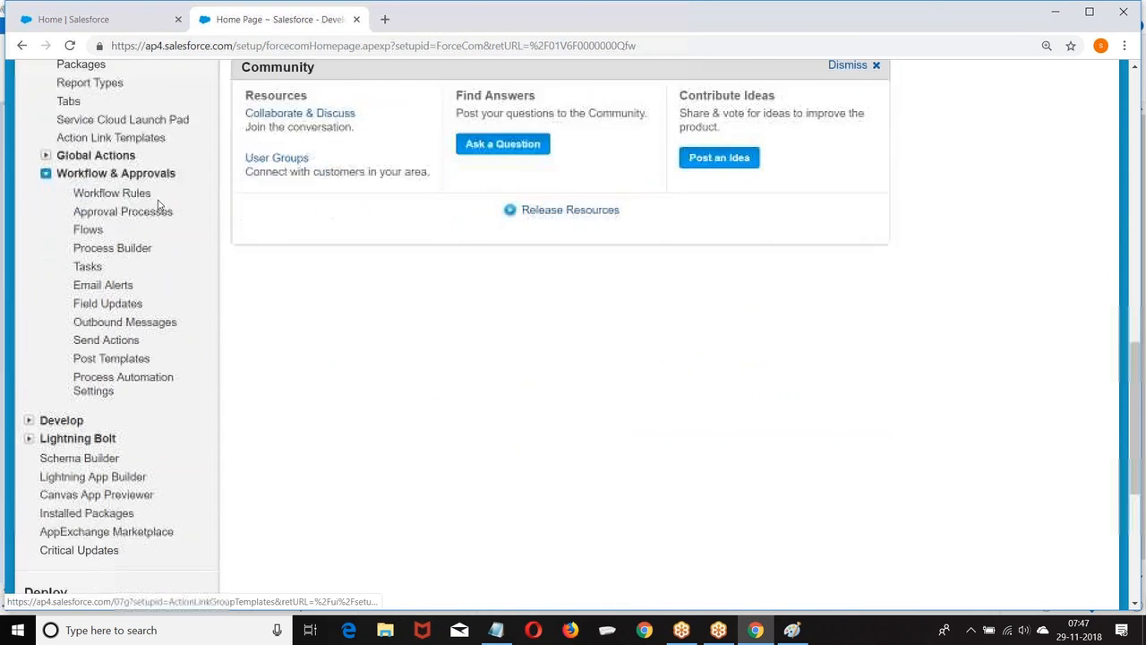
pyautogui.click(86, 197)
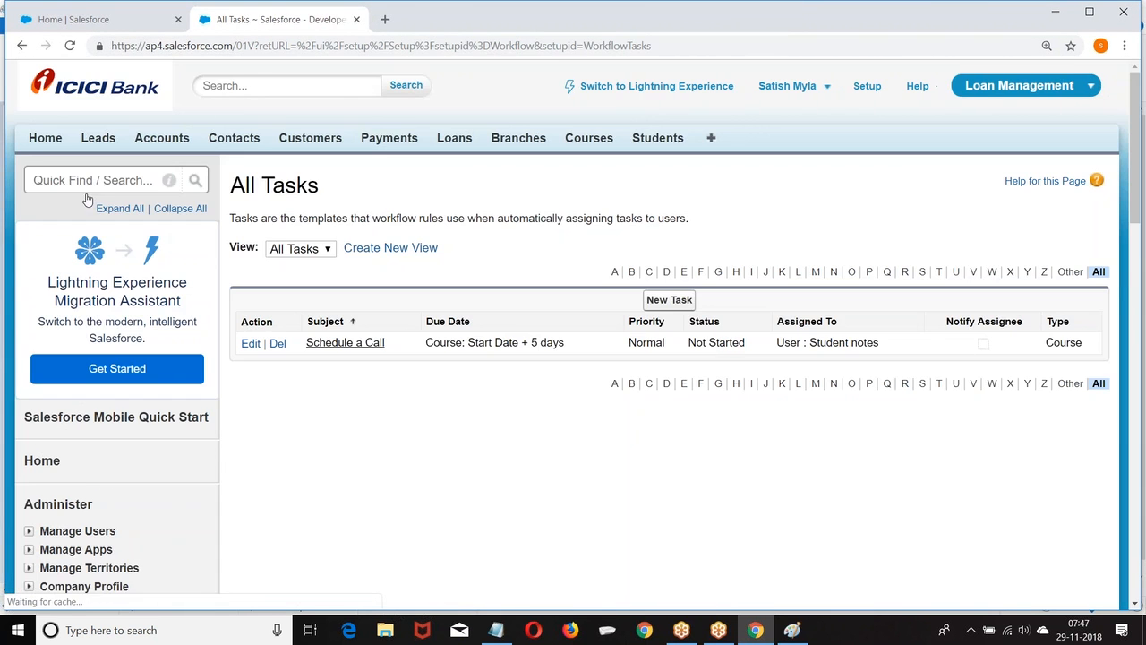
pyautogui.click(676, 301)
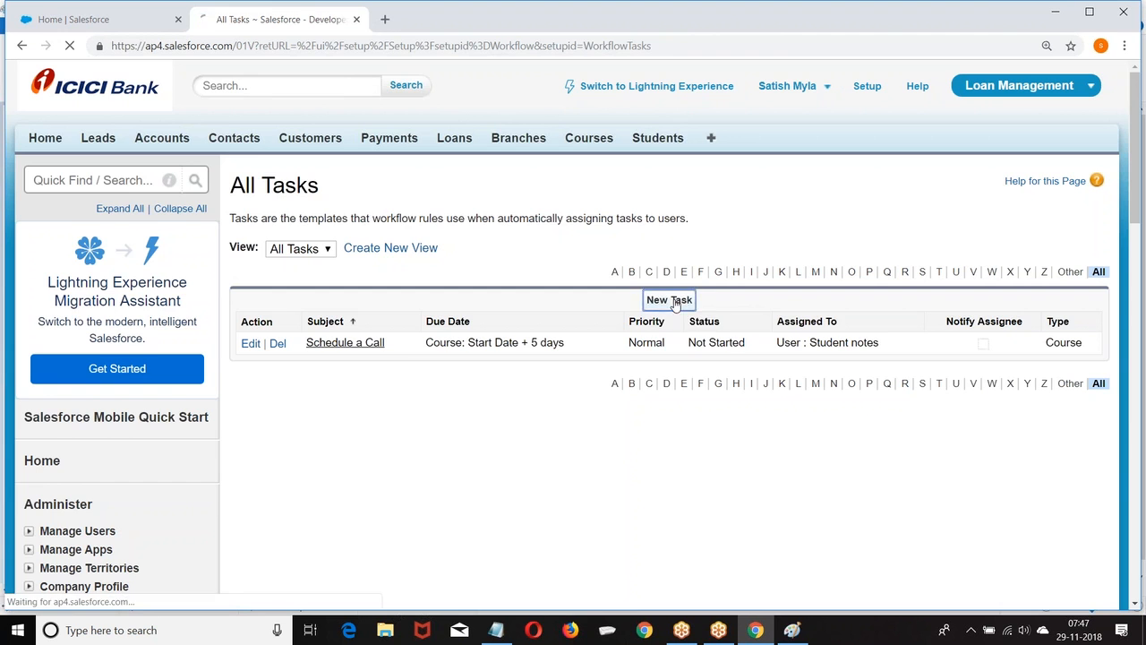
# Choose Course as the task's object and assign it to a looked-up user.
pyautogui.scroll(-2, 613, 271)
pyautogui.click(500, 127)
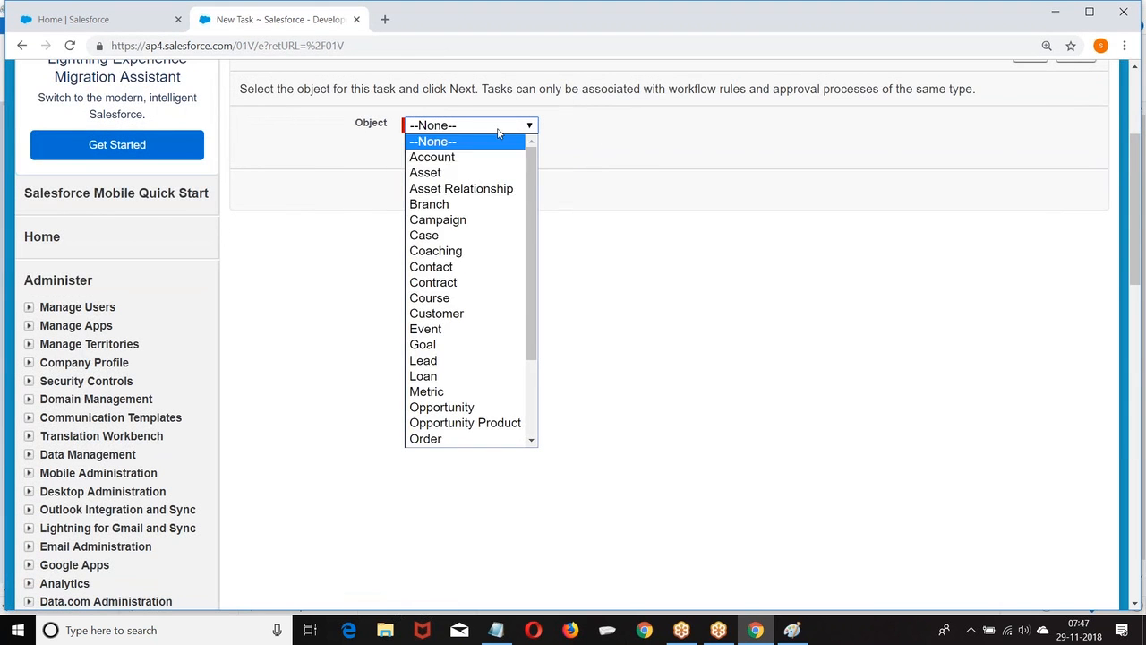
pyautogui.click(465, 300)
pyautogui.scroll(1, 931, 211)
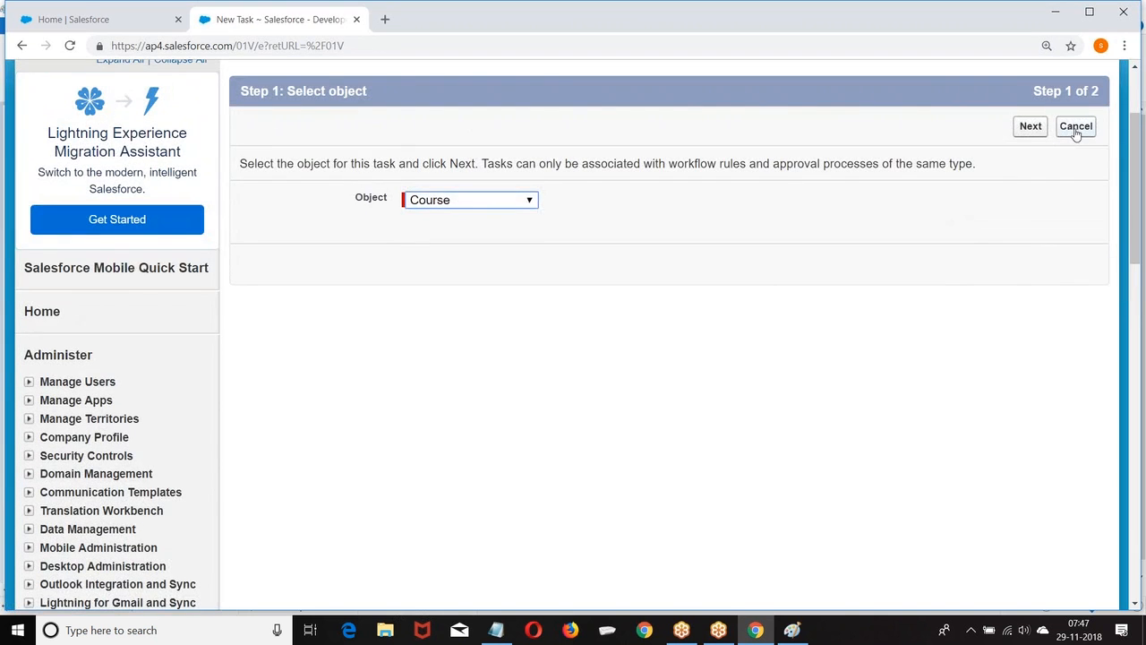
pyautogui.click(1020, 128)
pyautogui.scroll(-1, 644, 206)
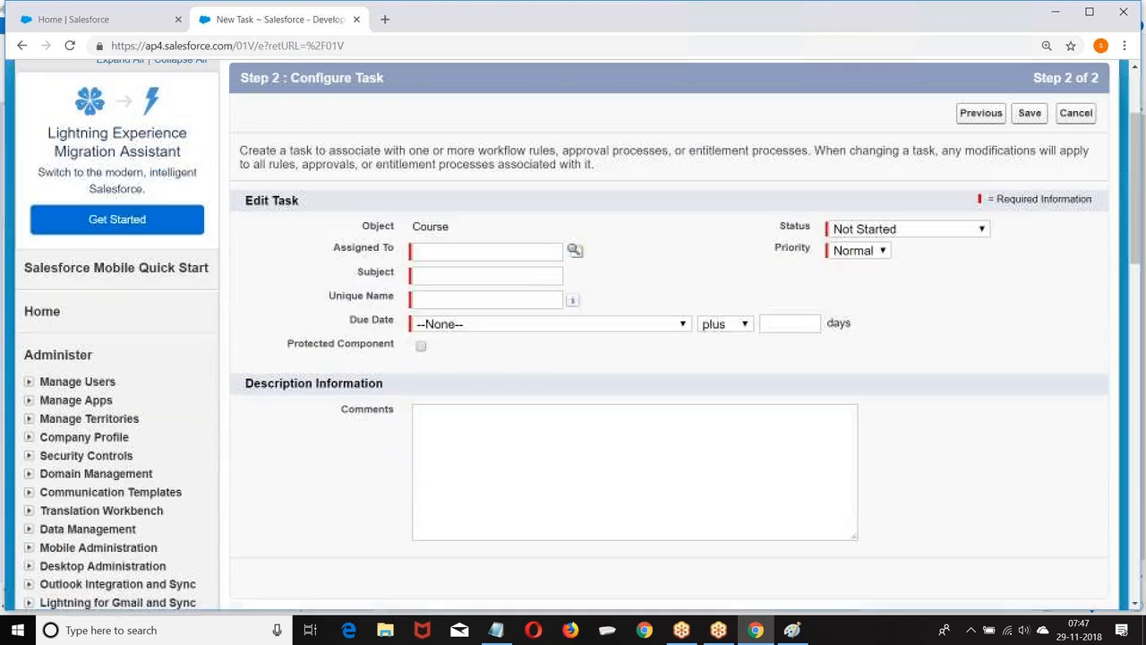
pyautogui.click(575, 251)
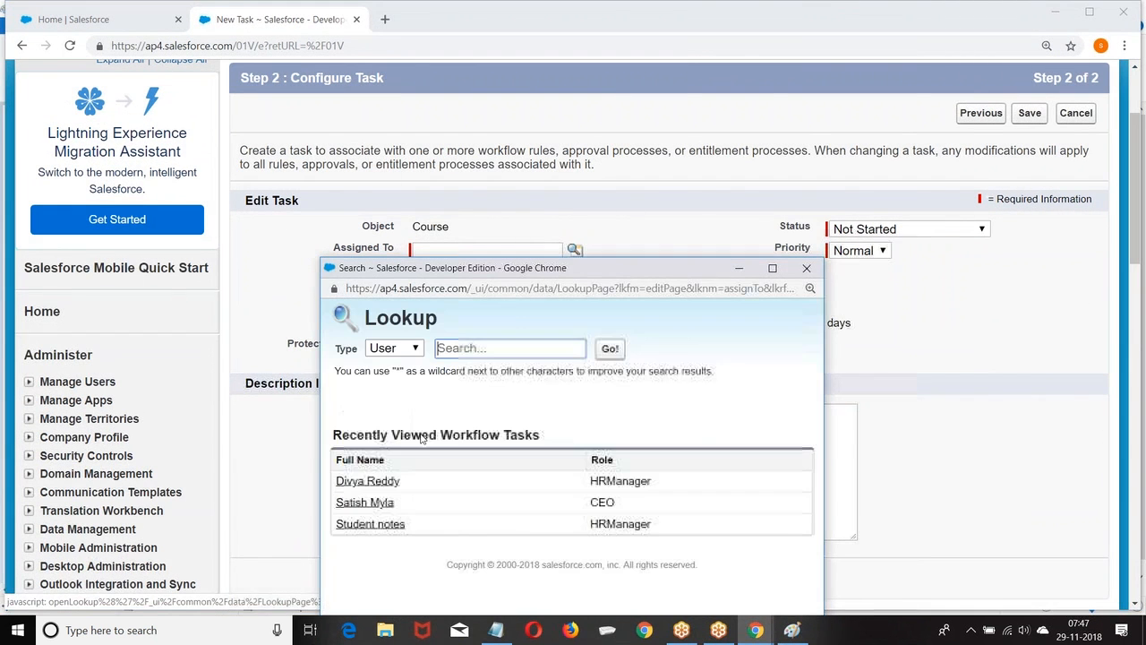
pyautogui.click(363, 503)
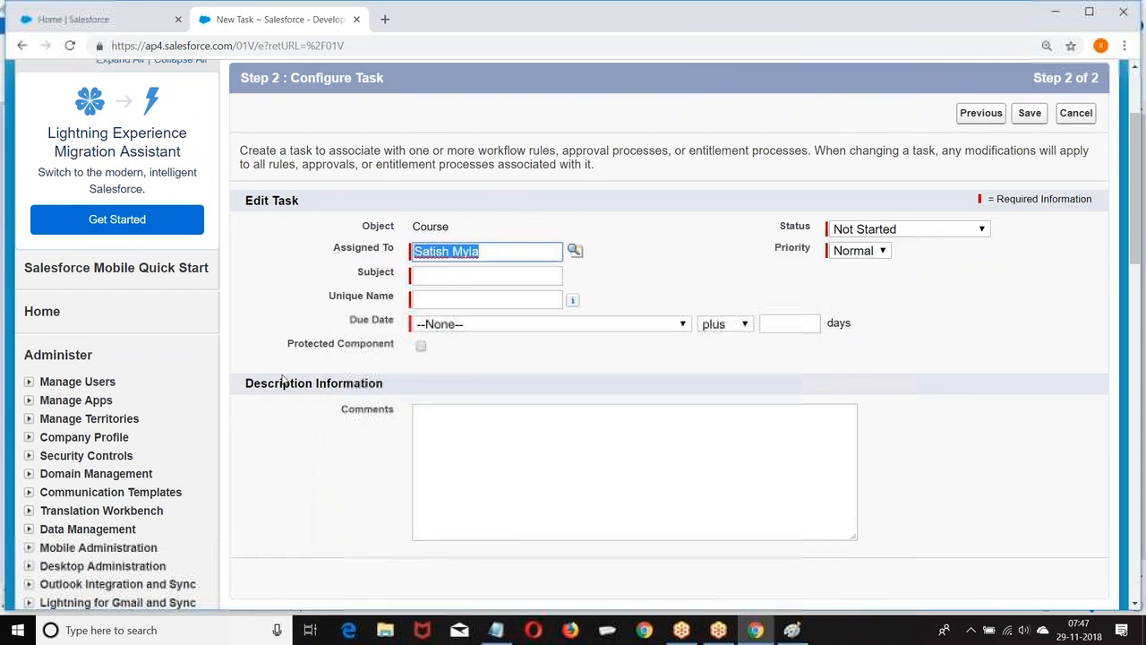
# Enter Subject 'Book Appointment', due Rule Trigger Date plus 5 days, and save.
pyautogui.click(458, 275)
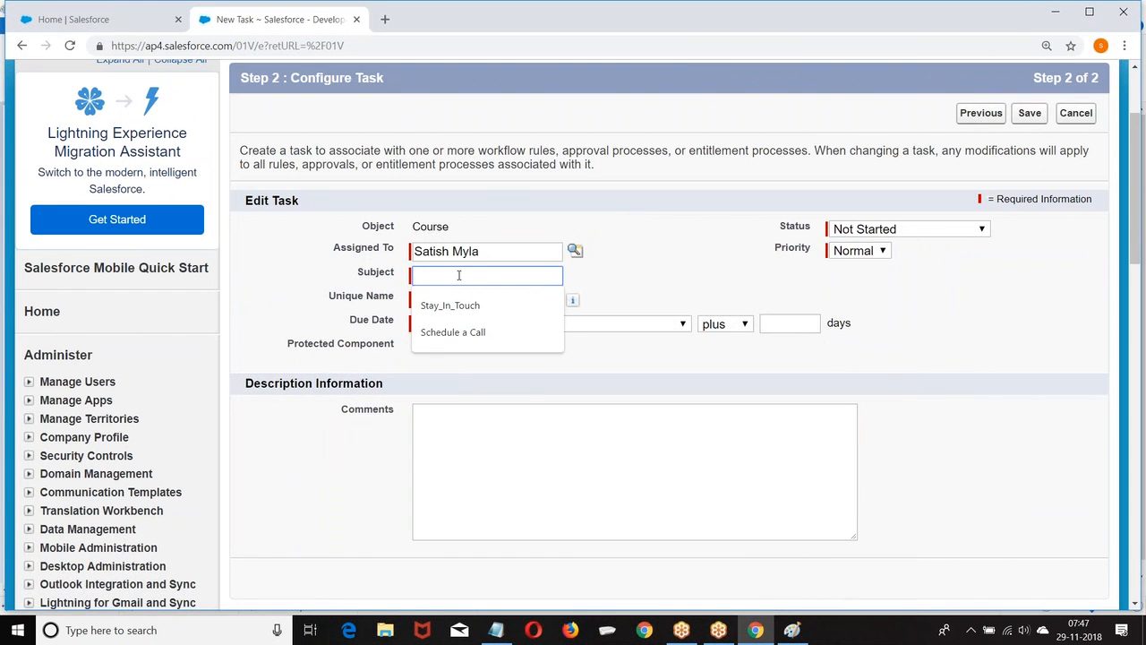
pyautogui.write('Book Appo')
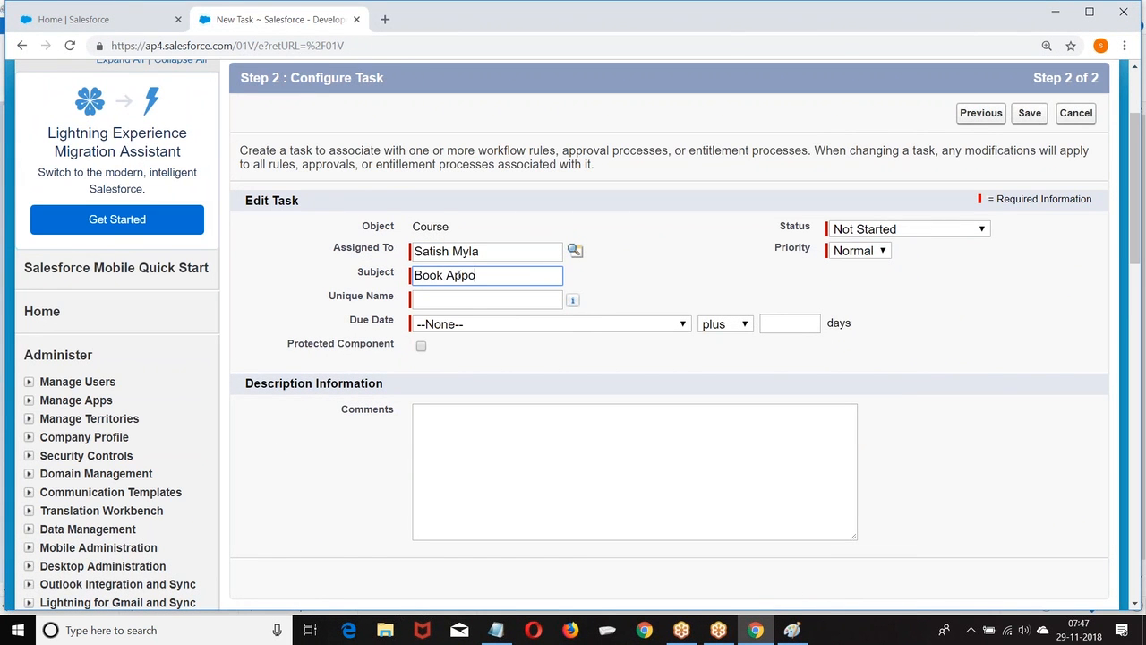
pyautogui.write('intment')
pyautogui.click(464, 300)
pyautogui.scroll(-1, 825, 231)
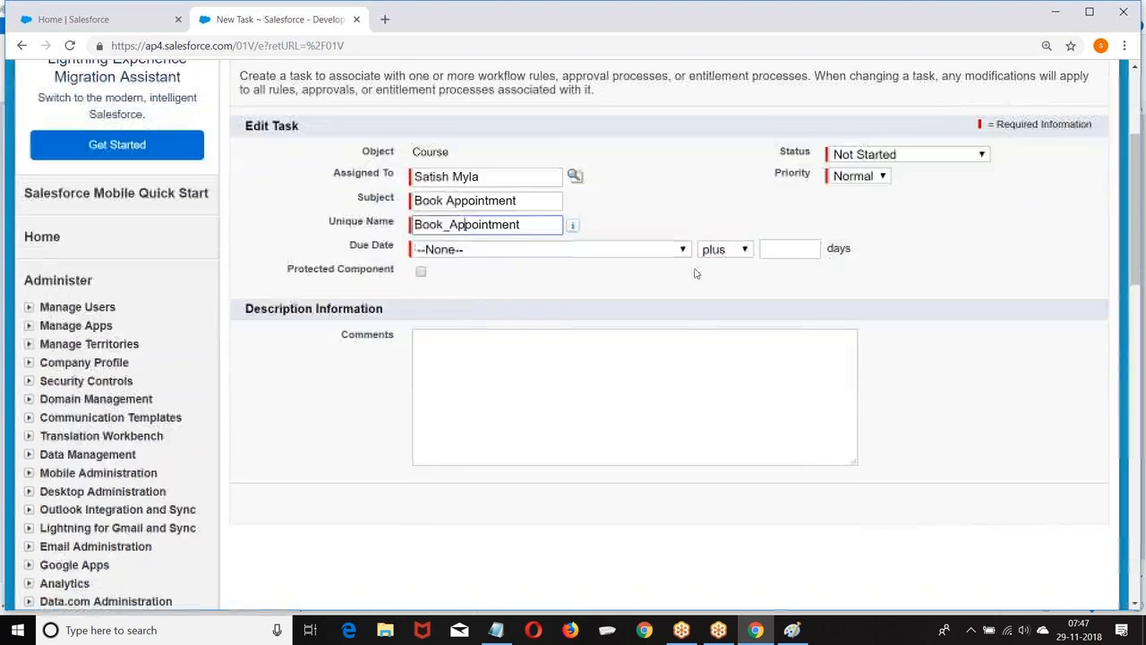
pyautogui.click(626, 250)
pyautogui.click(512, 281)
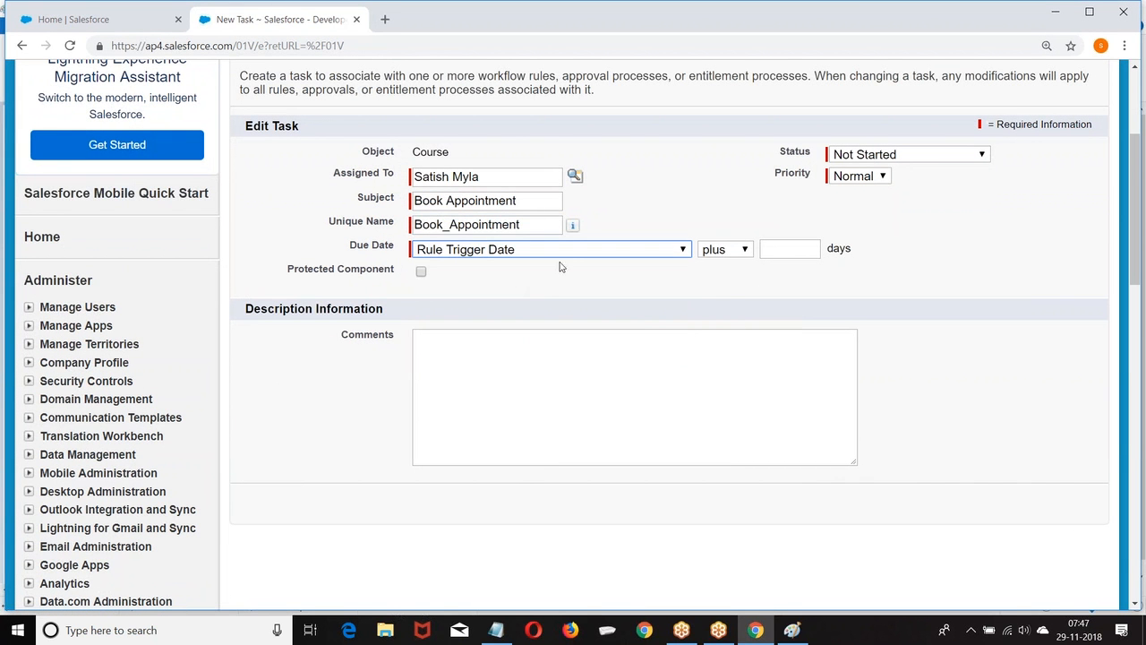
pyautogui.click(774, 249)
pyautogui.write('5')
pyautogui.click(903, 281)
pyautogui.scroll(2, 780, 185)
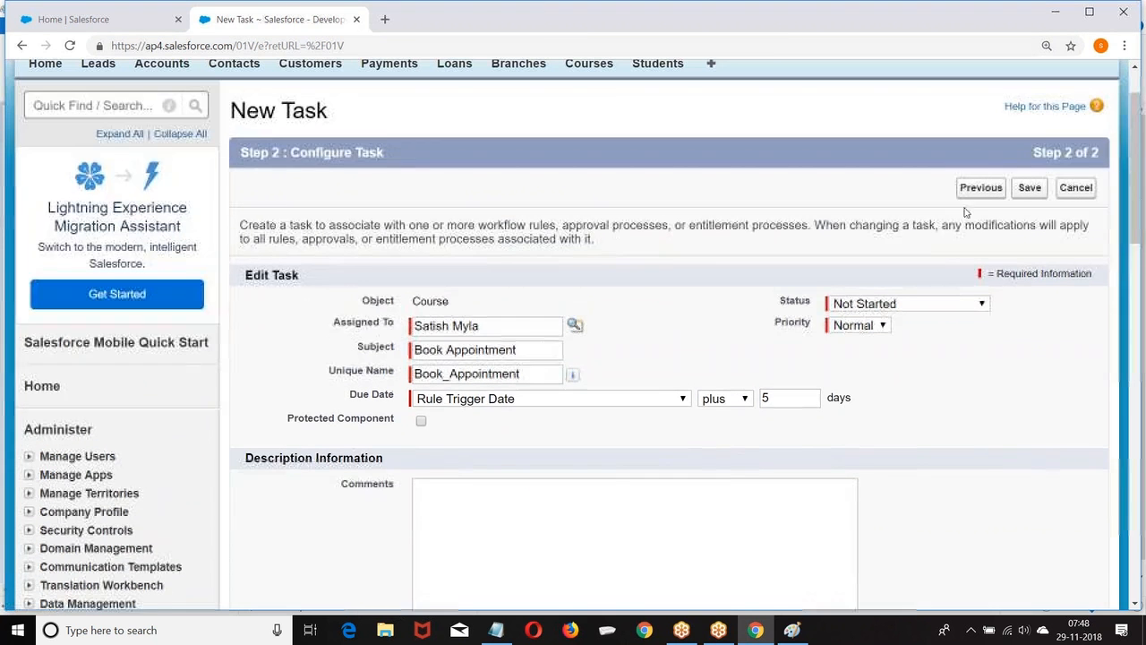
pyautogui.click(1030, 188)
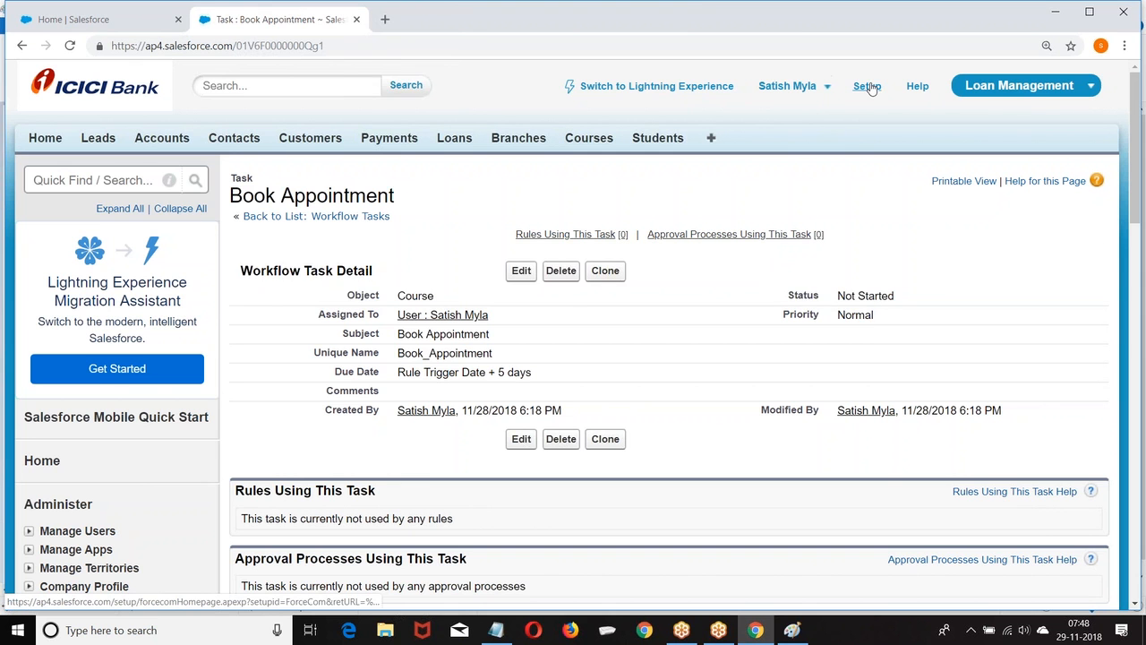
# Go through Setup > Create > Workflow & Approvals > Workflow Rules and start a New Rule.
pyautogui.click(868, 86)
pyautogui.scroll(-8, 153, 170)
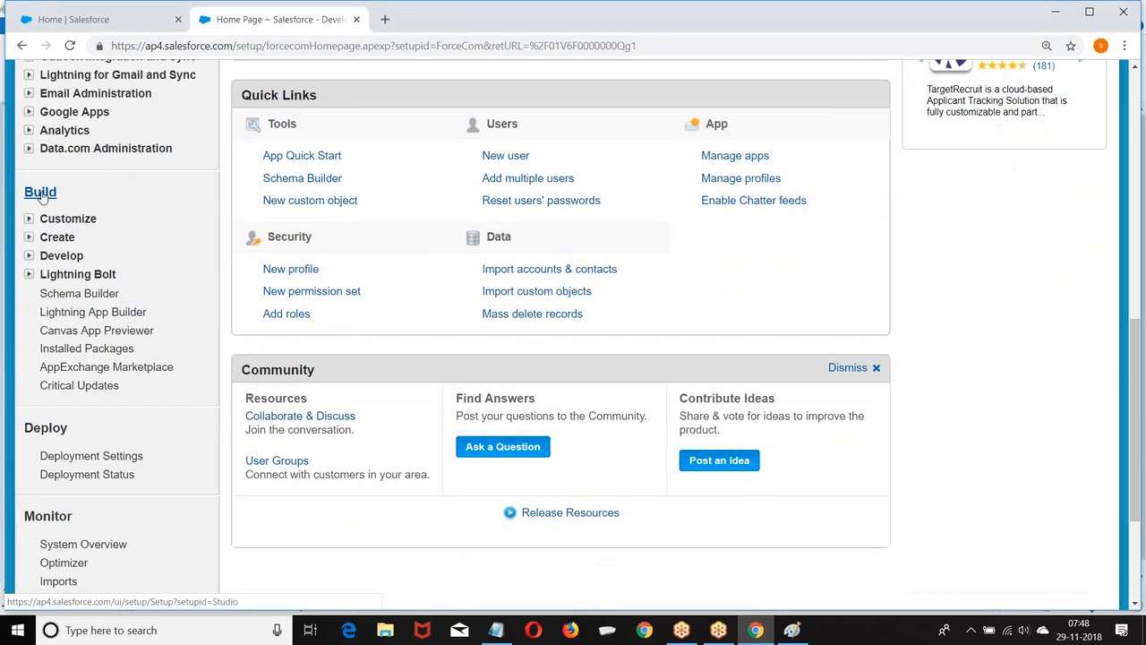
pyautogui.click(29, 240)
pyautogui.scroll(-3, 36, 249)
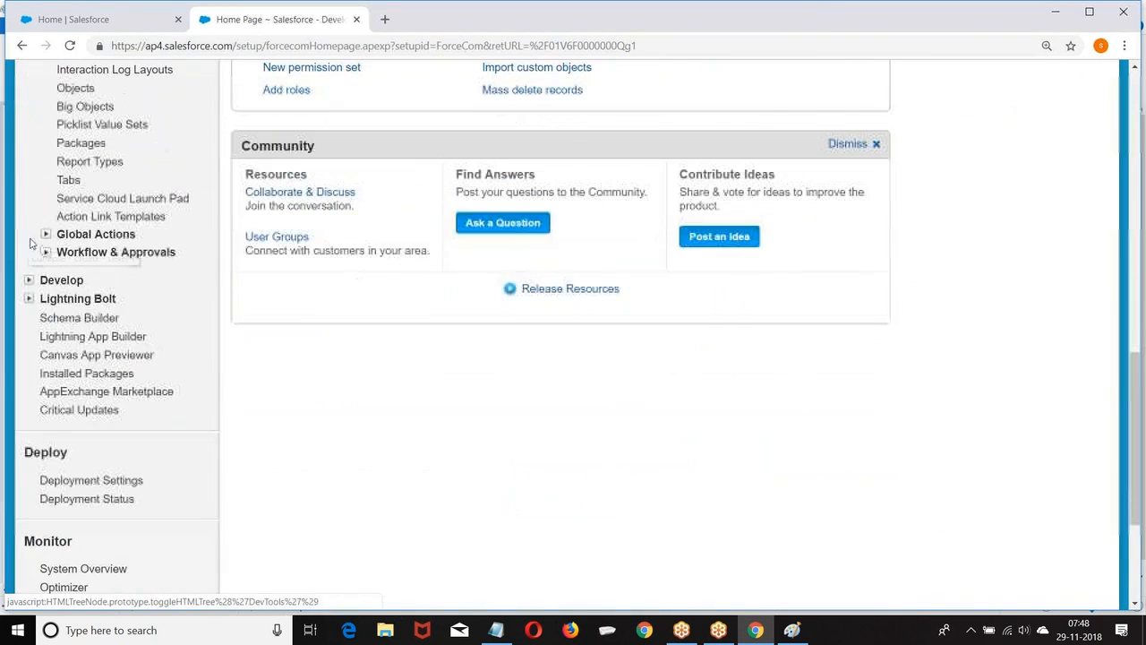
pyautogui.click(45, 256)
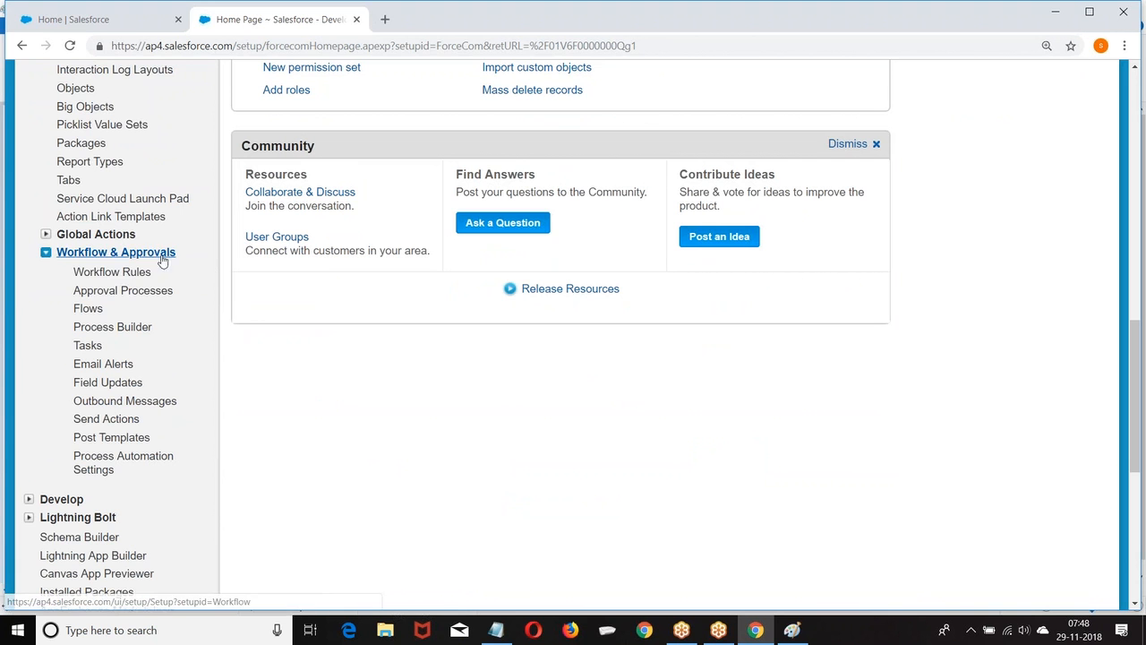
pyautogui.click(112, 272)
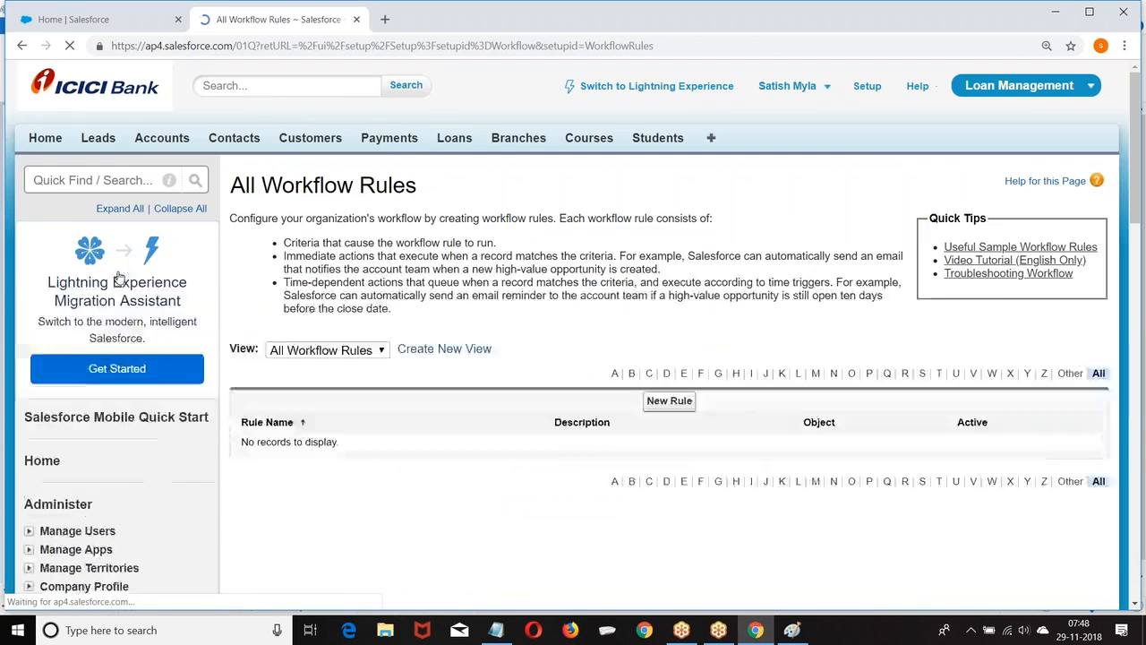
pyautogui.scroll(-2, 669, 398)
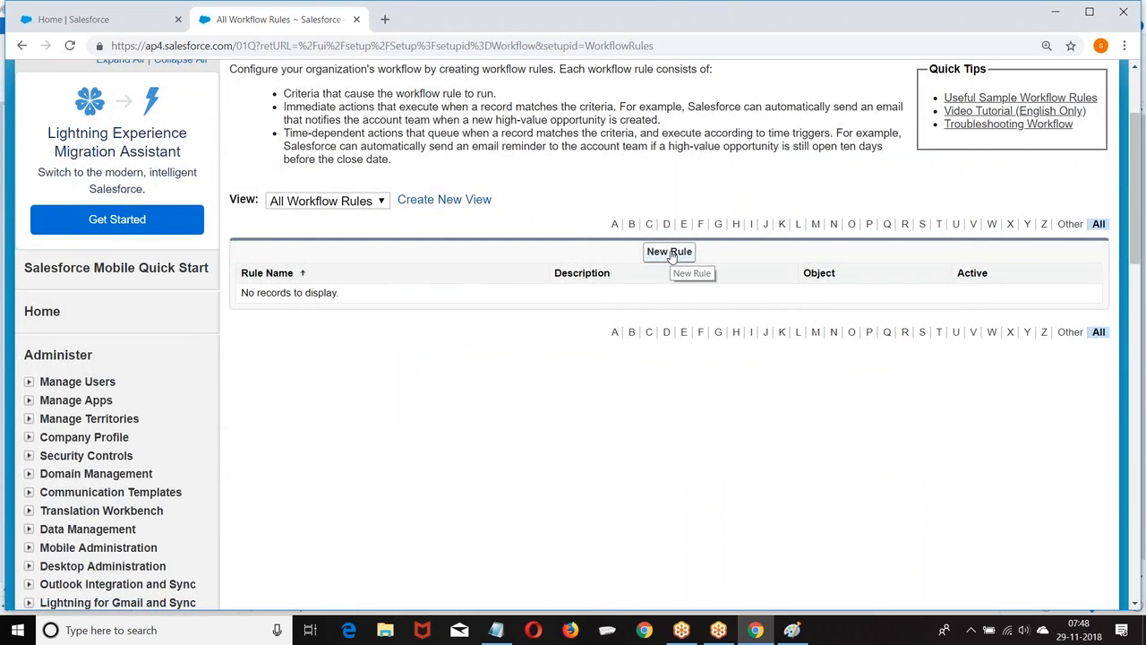
pyautogui.click(671, 253)
# Apply the rule to the Course object and name it 'New Course'.
pyautogui.scroll(-2, 673, 257)
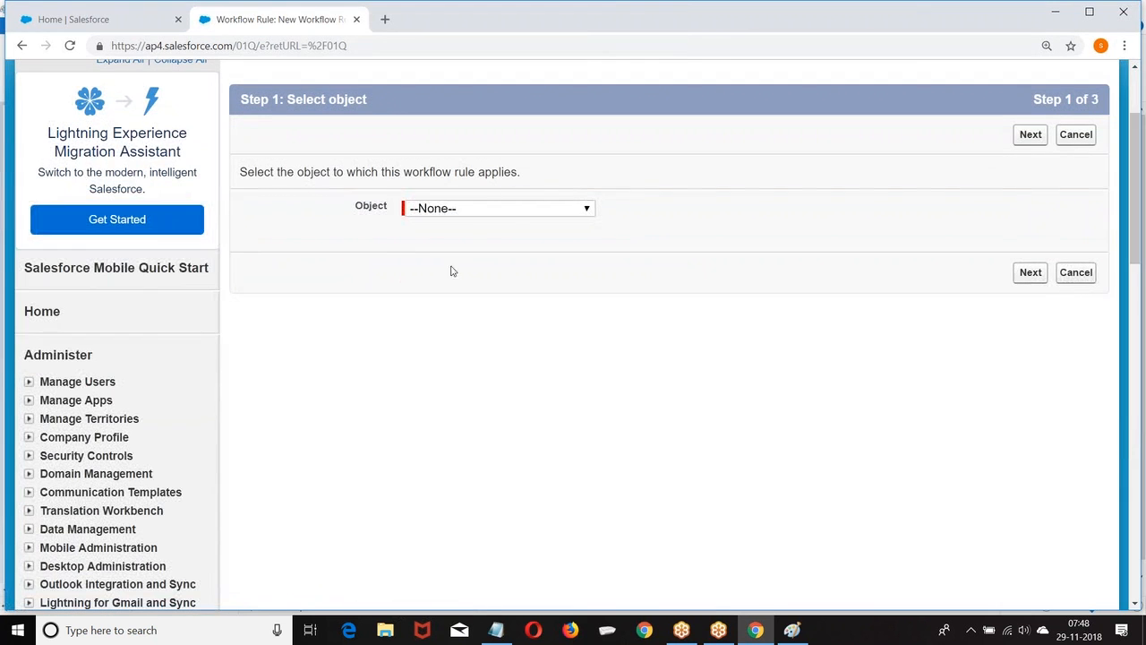
pyautogui.click(526, 209)
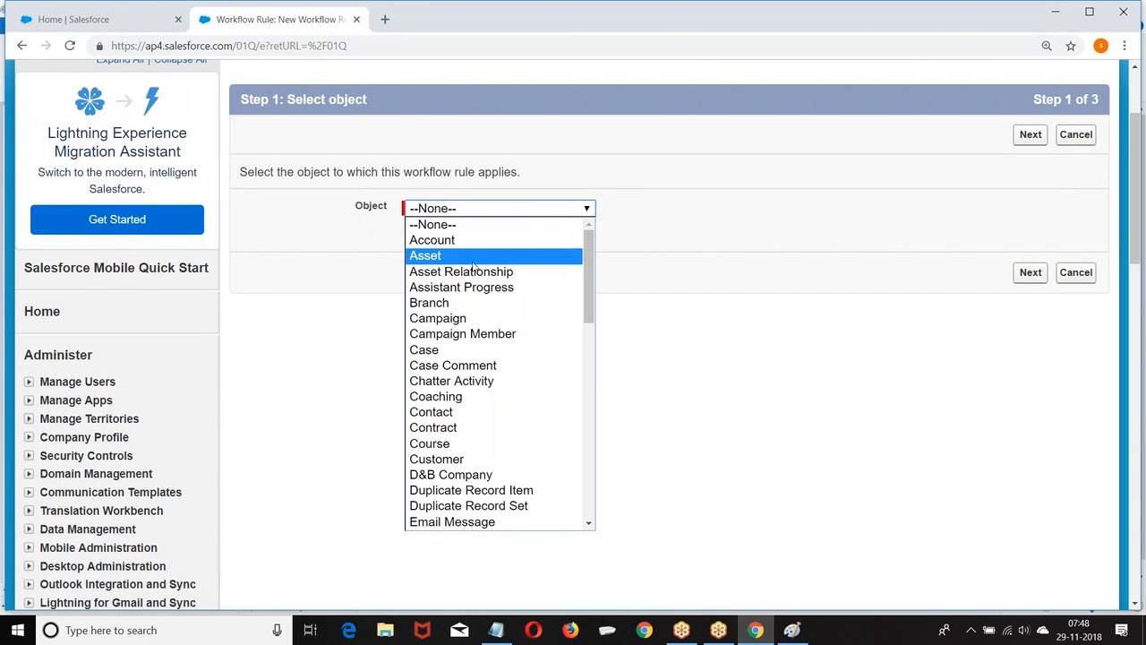
pyautogui.click(450, 443)
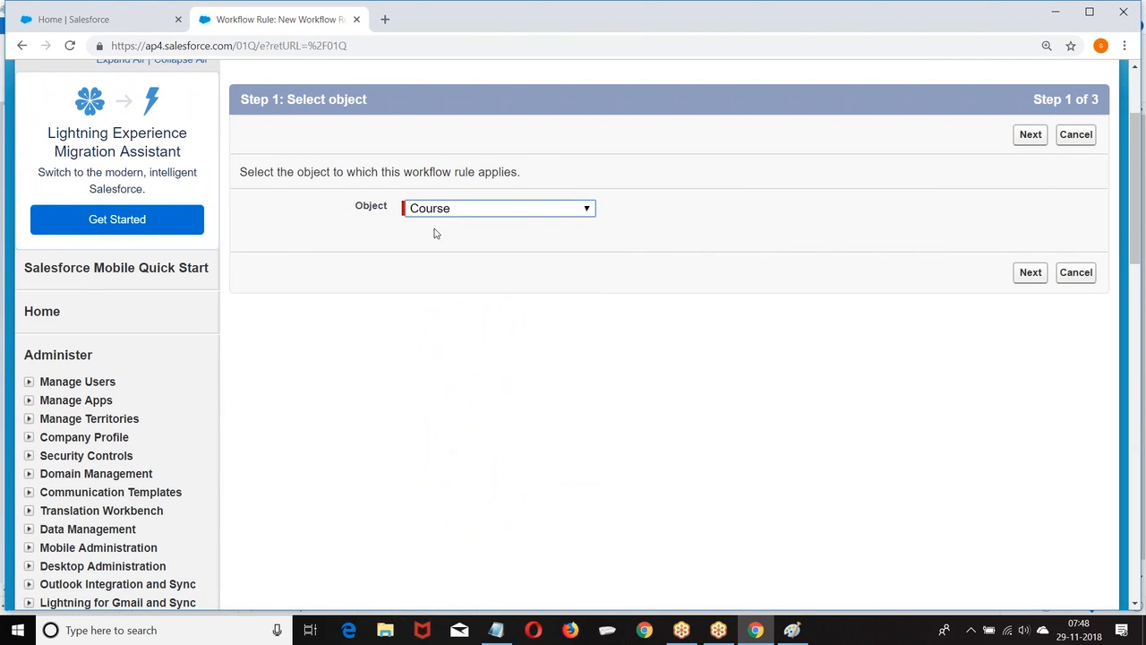
pyautogui.click(1028, 274)
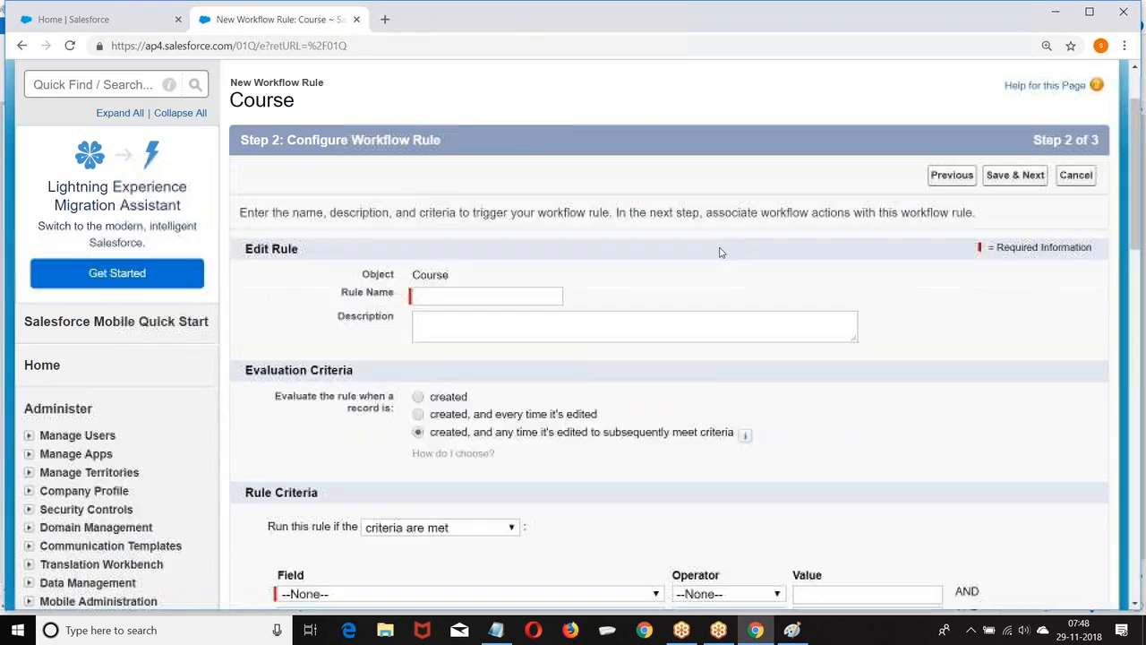
pyautogui.scroll(-2, 719, 248)
pyautogui.click(445, 240)
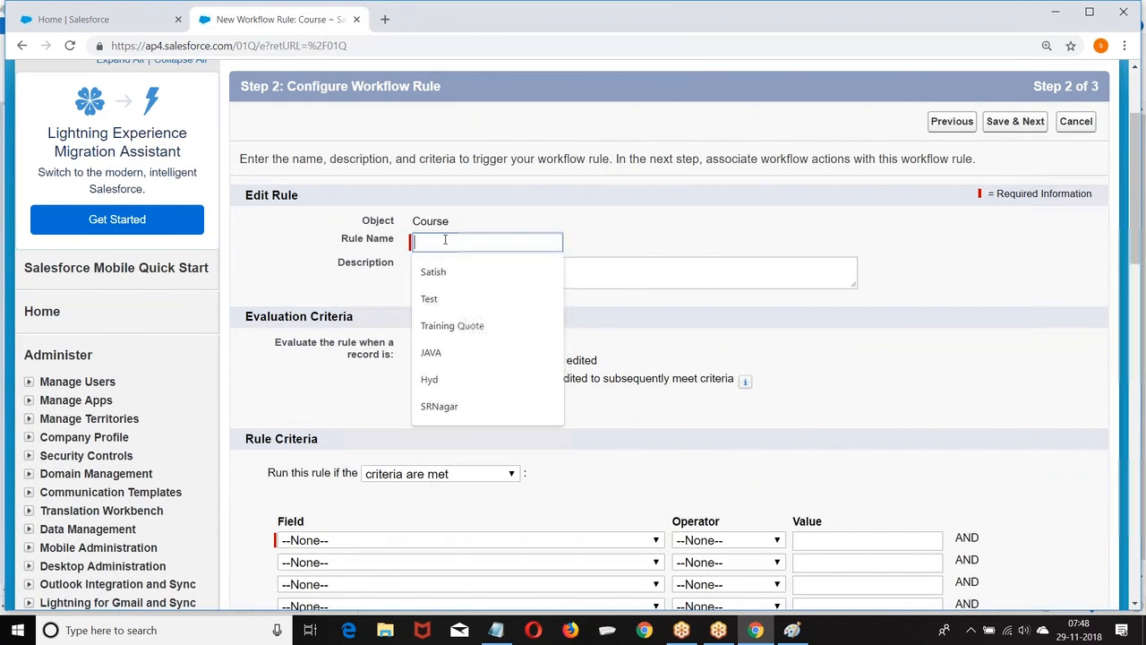
pyautogui.write('New Course')
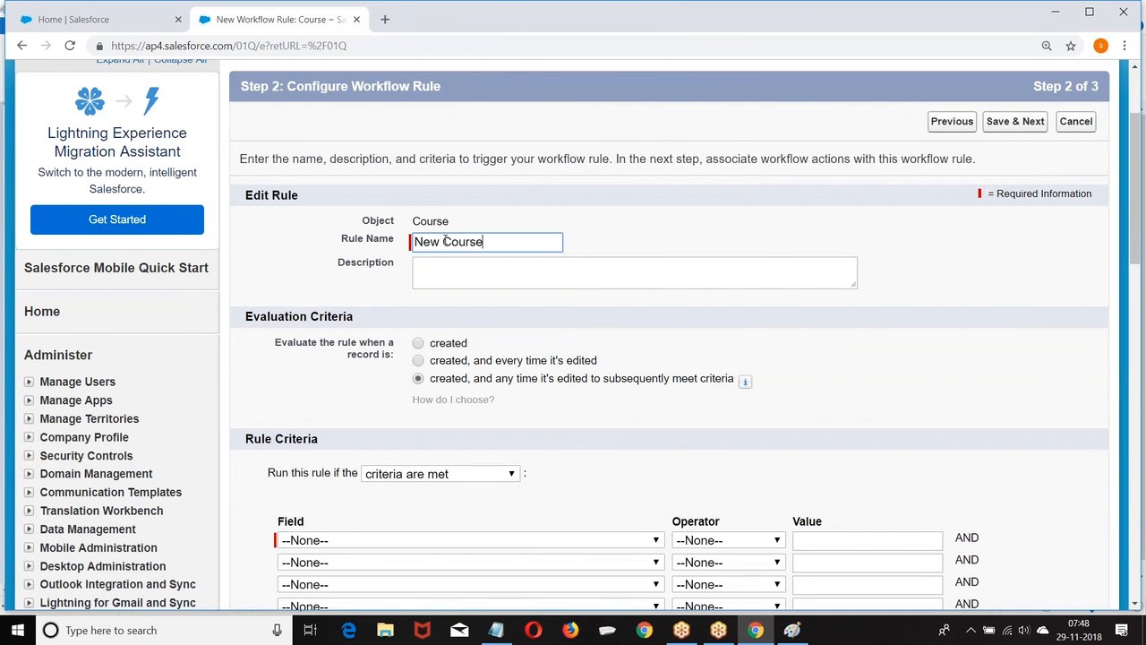
# Set the criterion Course: Fee greater than 10000, then Save & Next.
pyautogui.scroll(-1, 768, 239)
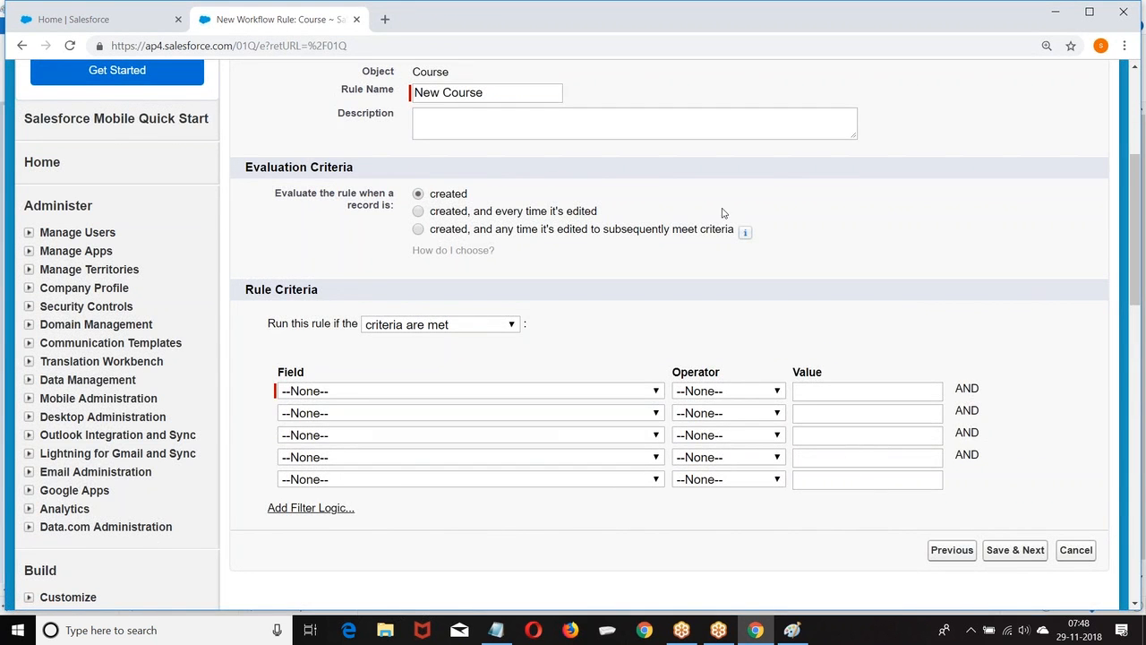
pyautogui.scroll(-3, 723, 213)
pyautogui.click(453, 167)
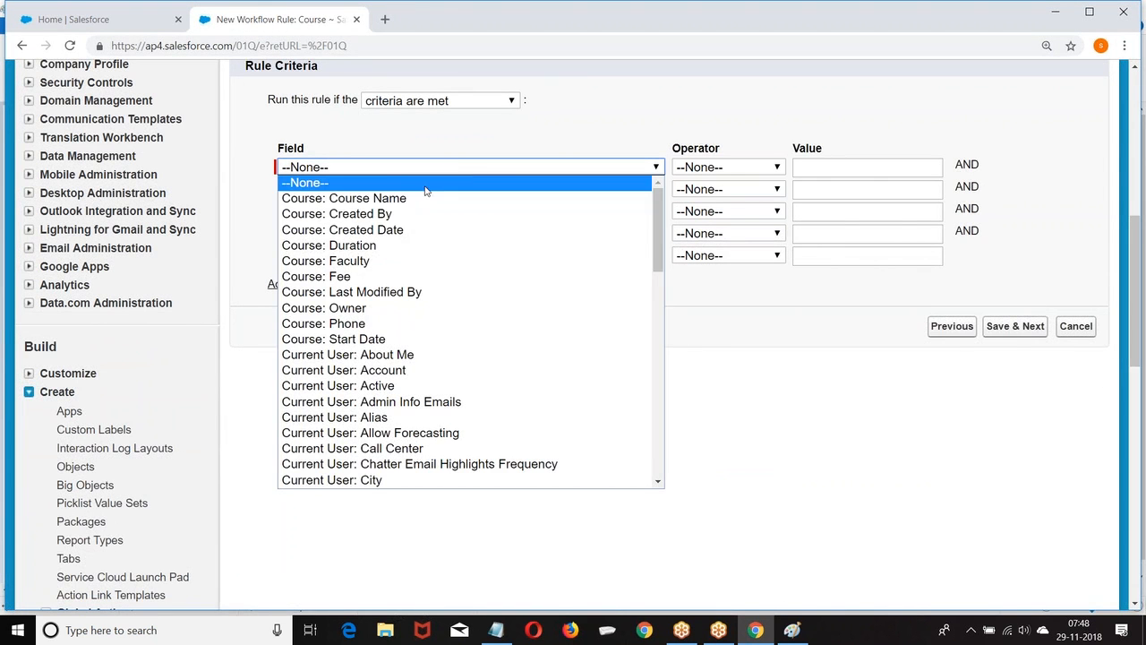
pyautogui.click(383, 279)
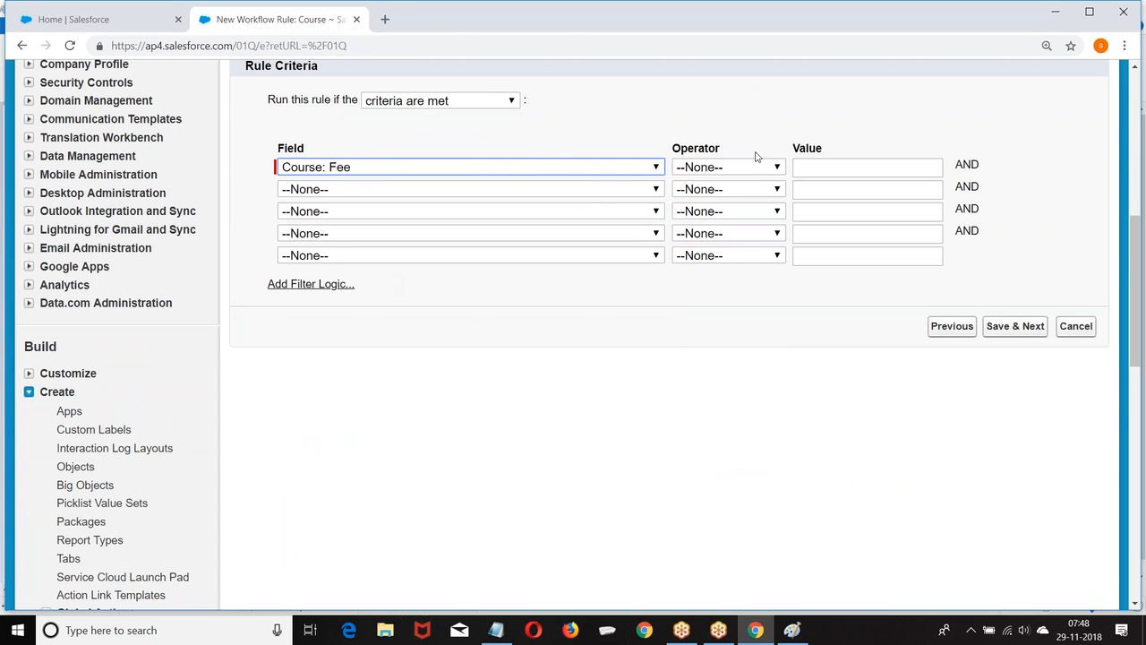
pyautogui.click(755, 167)
pyautogui.click(730, 292)
pyautogui.click(809, 166)
pyautogui.write('10000')
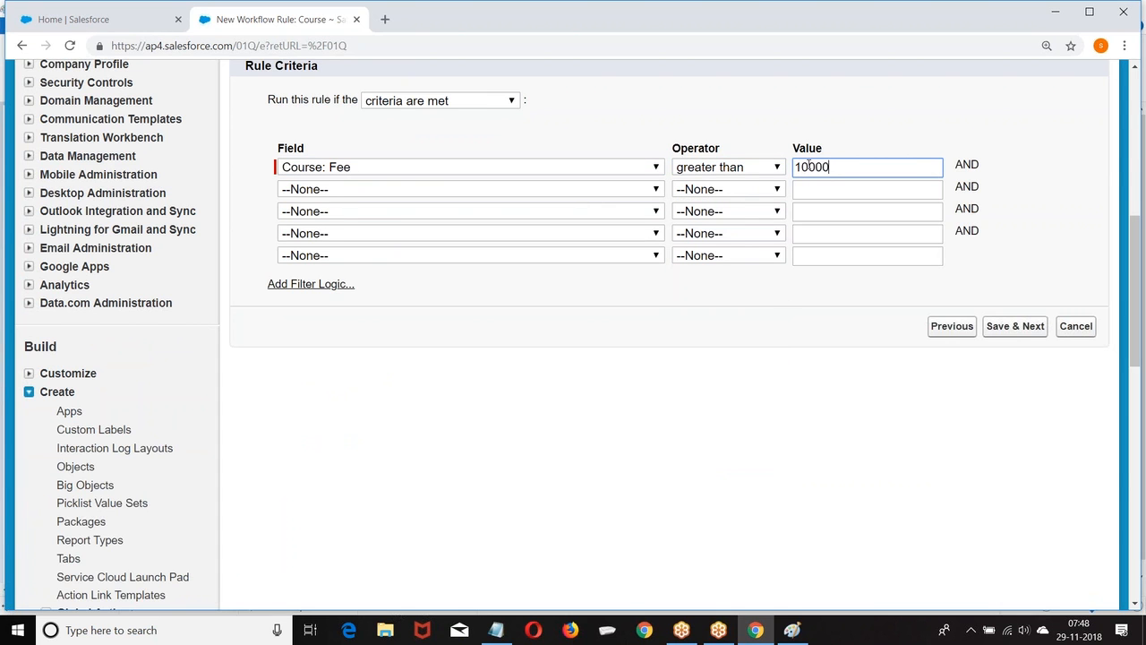
pyautogui.click(1015, 325)
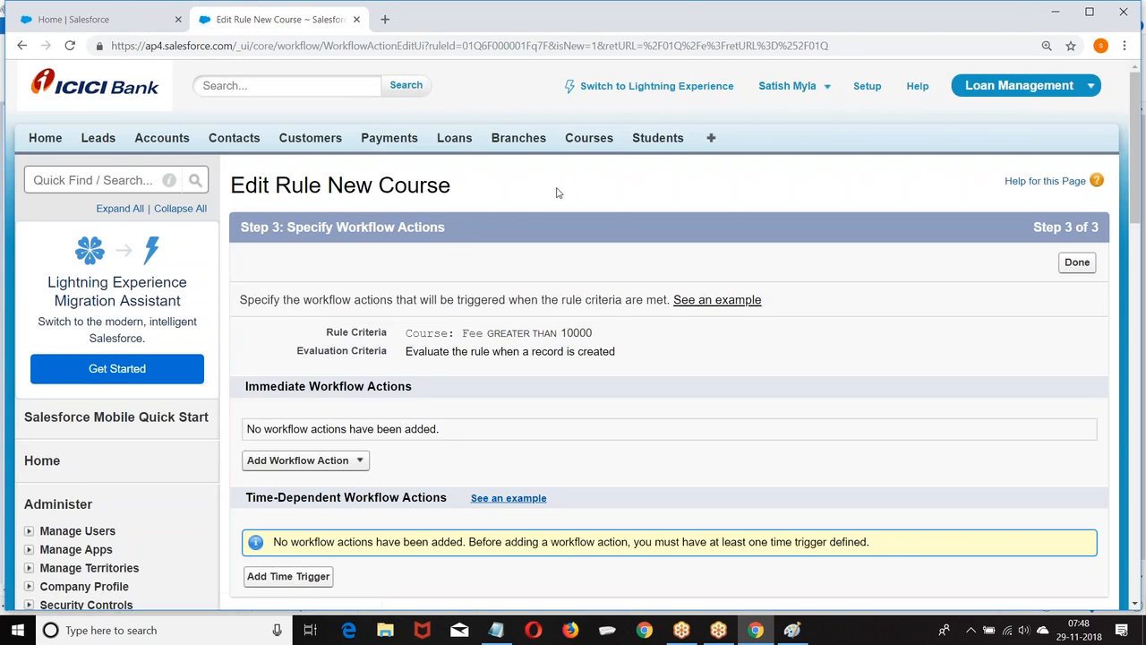
# Add the existing Task: Book Appointment to the New Course rule's immediate workflow actions and save.
pyautogui.scroll(-1, 546, 191)
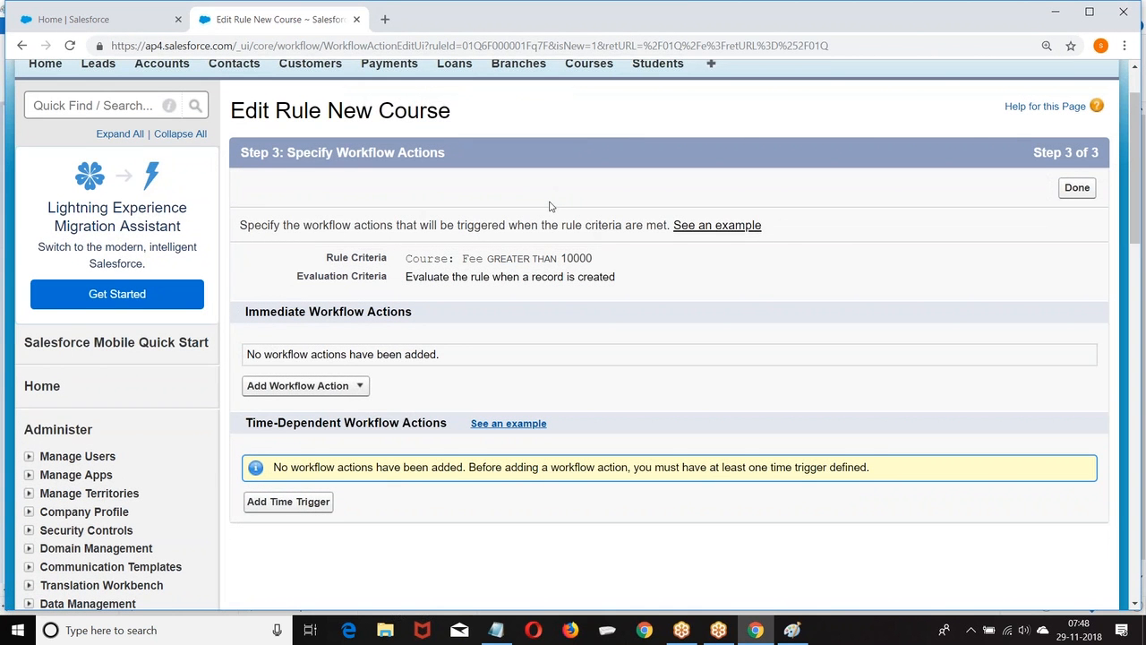
pyautogui.scroll(-2, 551, 206)
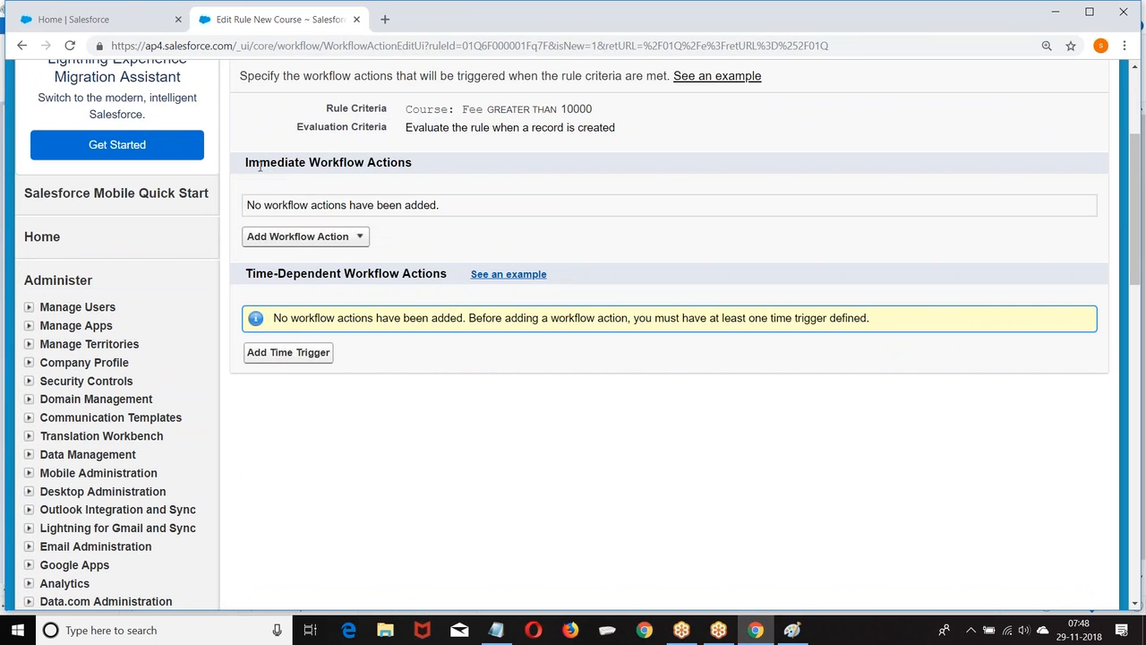
pyautogui.moveTo(246, 163); pyautogui.dragTo(451, 171)
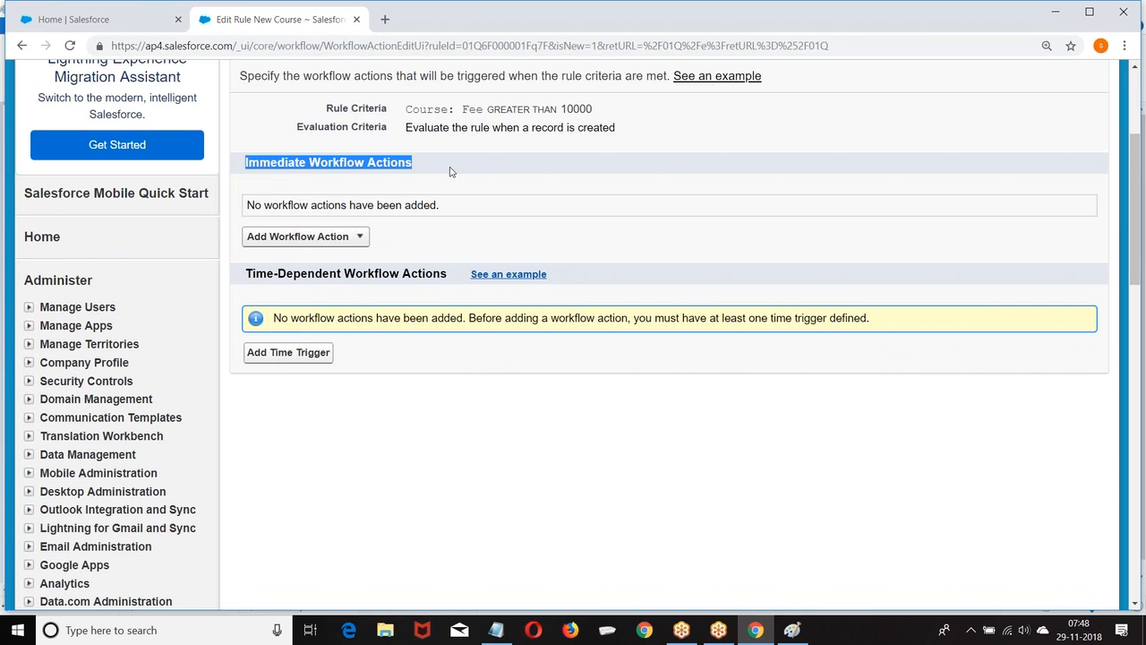
pyautogui.click(361, 237)
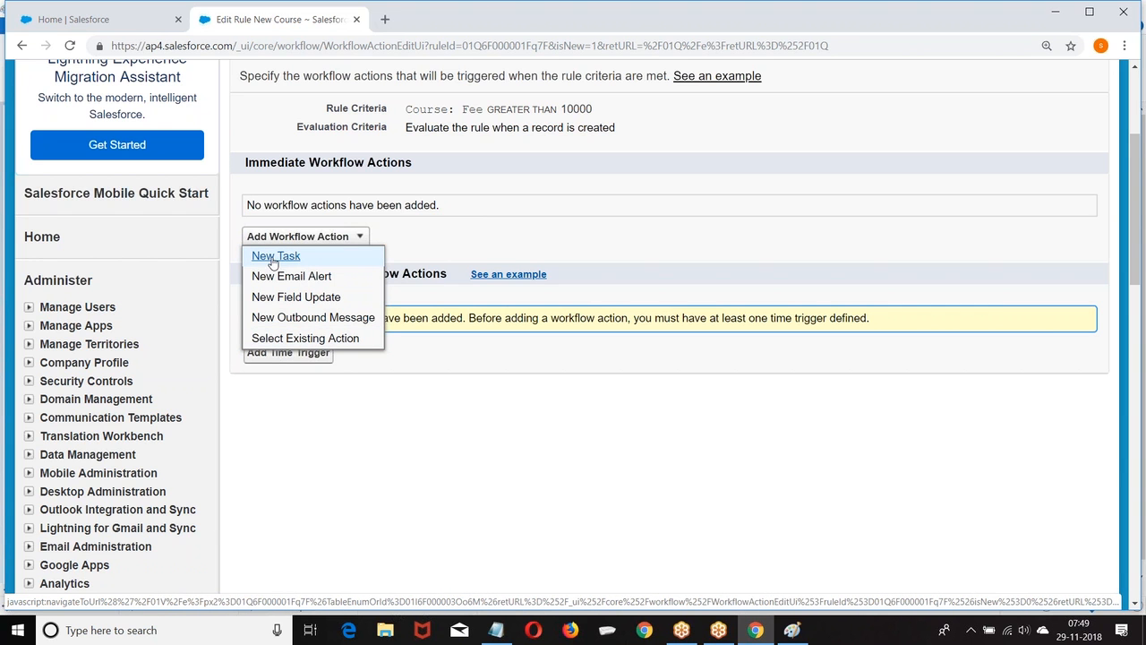
pyautogui.click(297, 339)
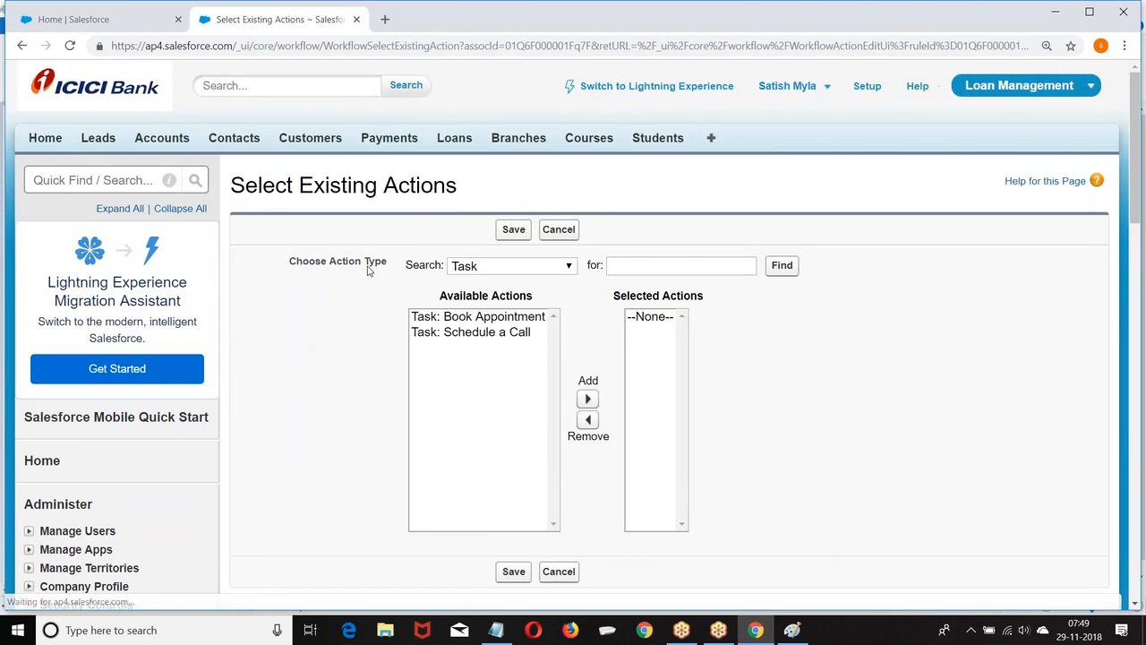
pyautogui.scroll(-1, 477, 175)
pyautogui.click(478, 167)
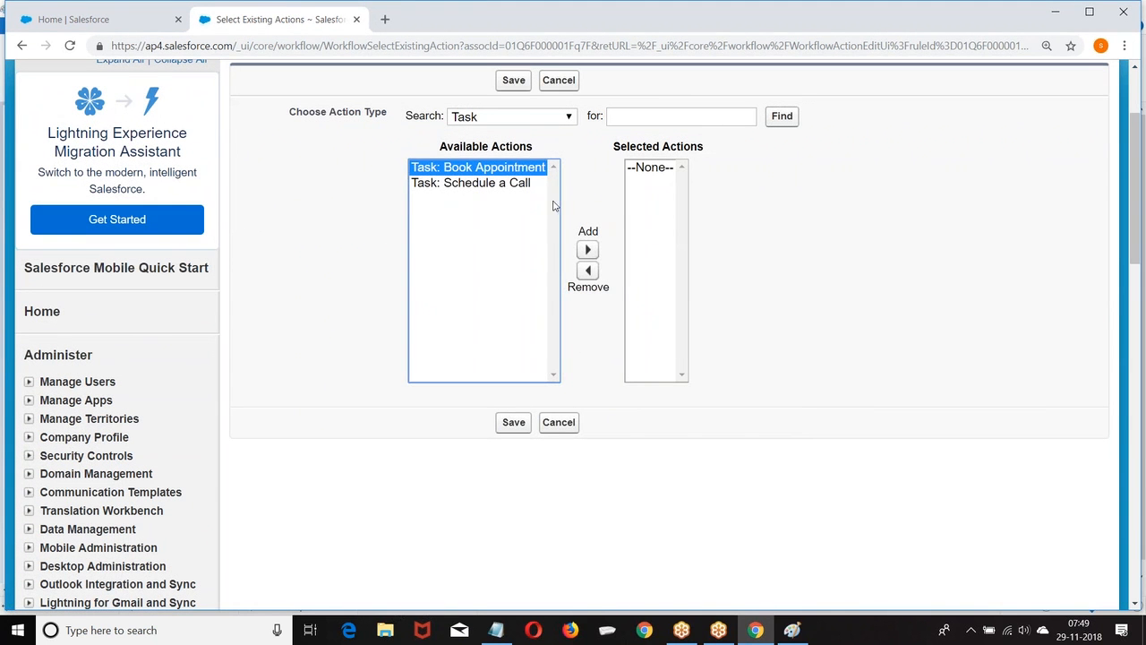
pyautogui.click(587, 250)
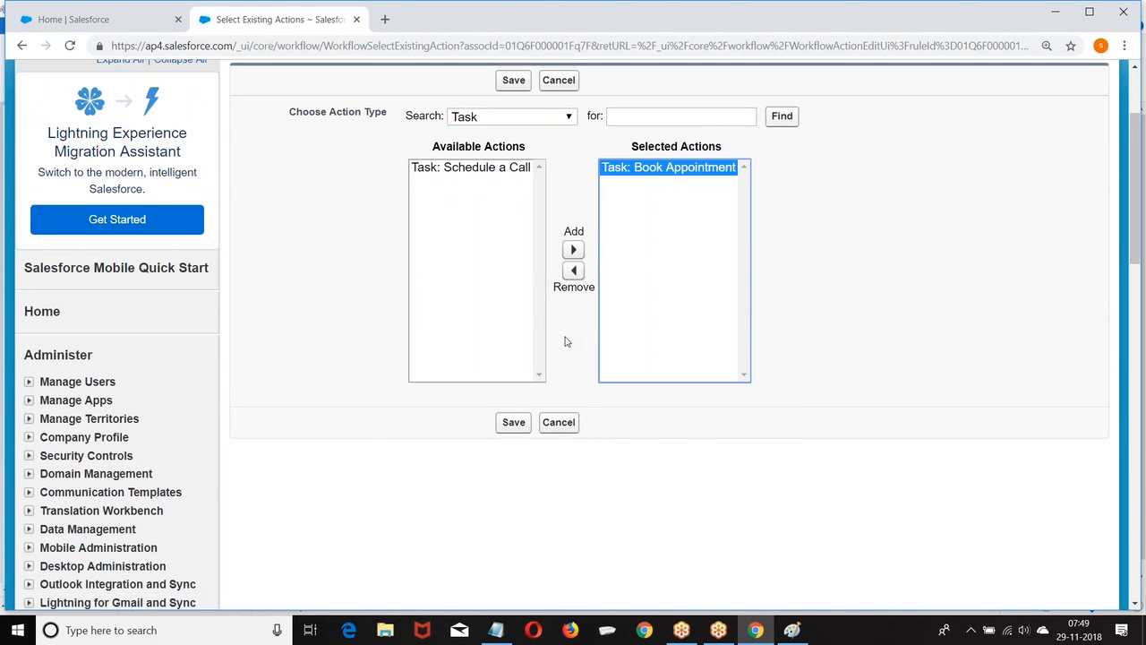
pyautogui.click(511, 424)
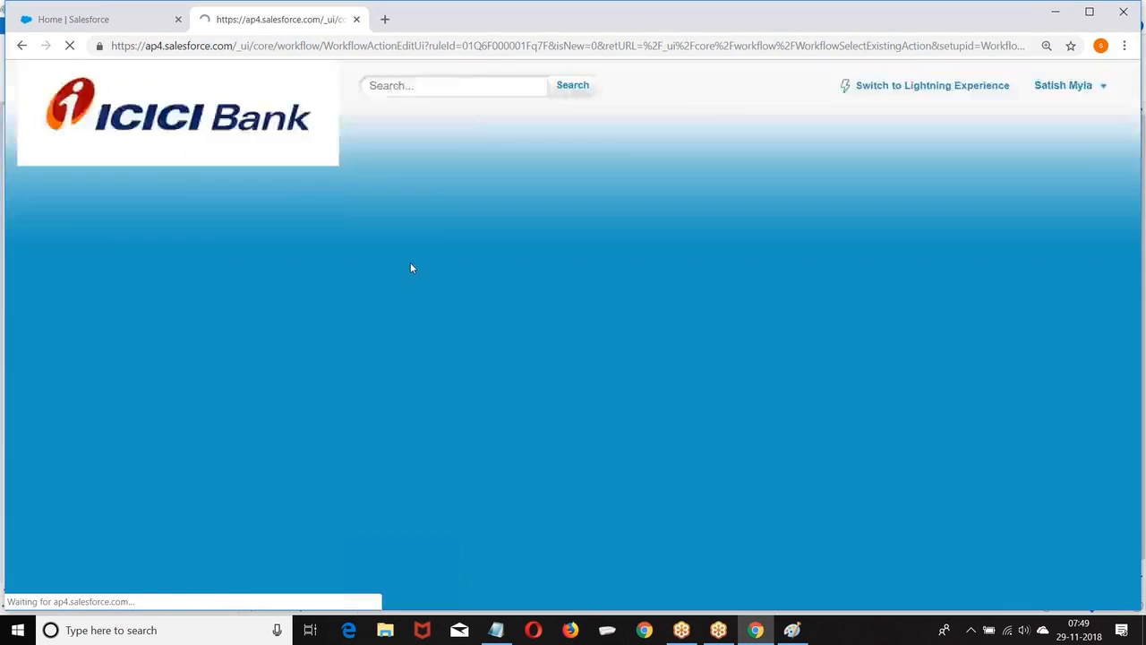
pyautogui.scroll(-3, 556, 226)
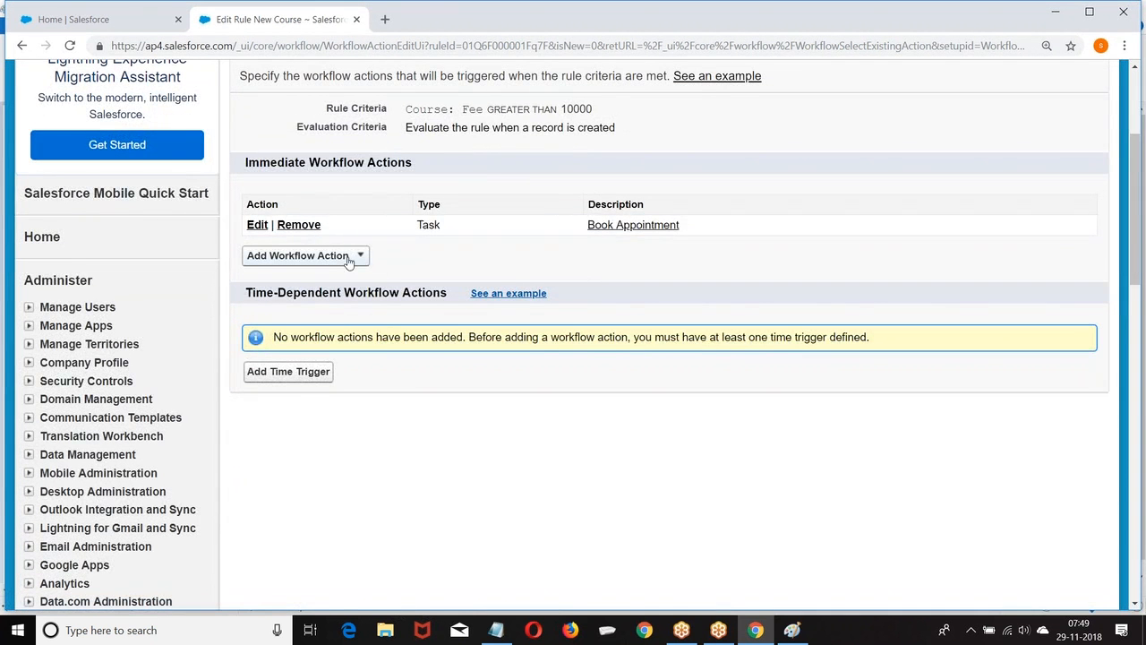
# Start a new task action for the rule, then cancel it.
pyautogui.click(362, 256)
pyautogui.click(295, 277)
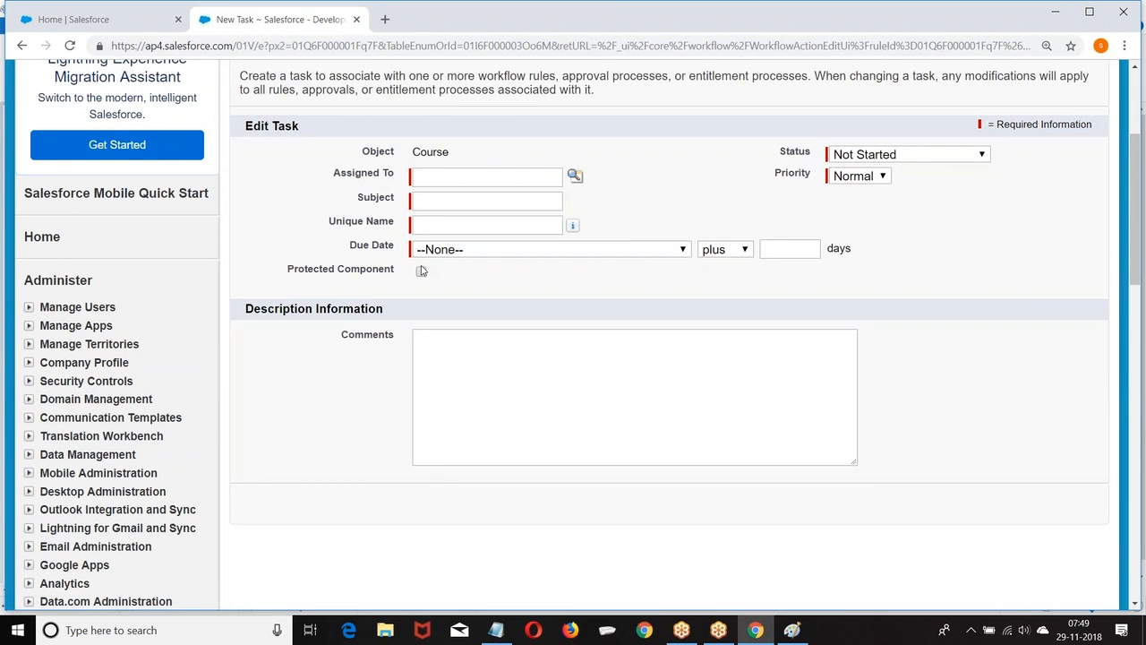
pyautogui.scroll(3, 543, 338)
pyautogui.click(1077, 264)
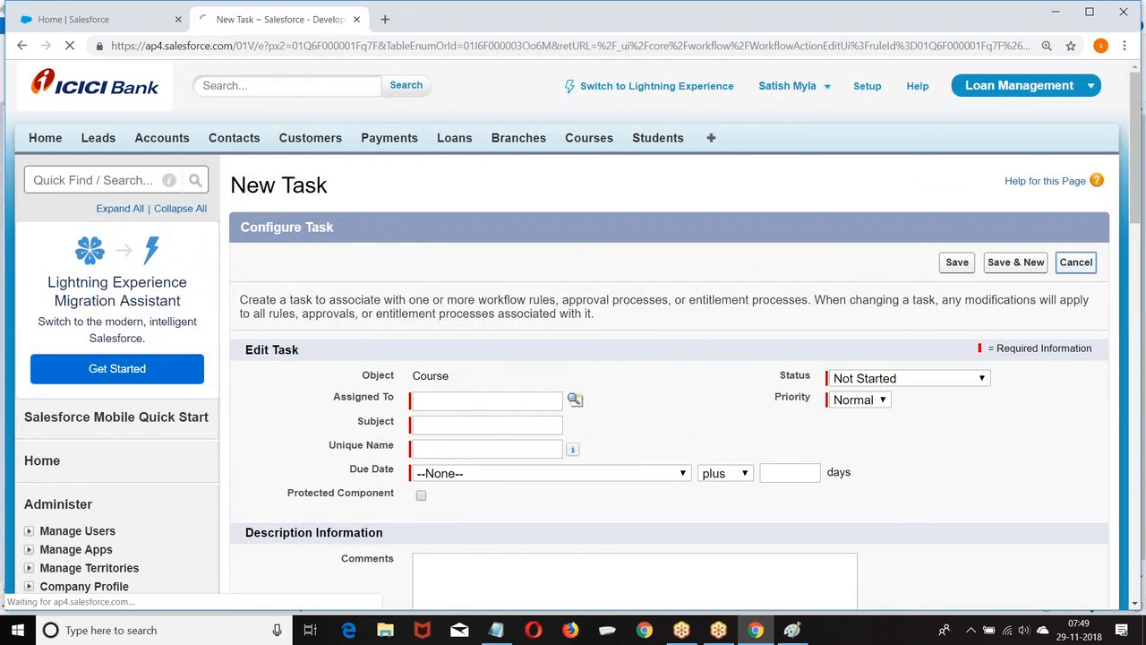
# Go to the Workflow Rules list and open the New Course rule's detail page.
pyautogui.scroll(-1, 429, 302)
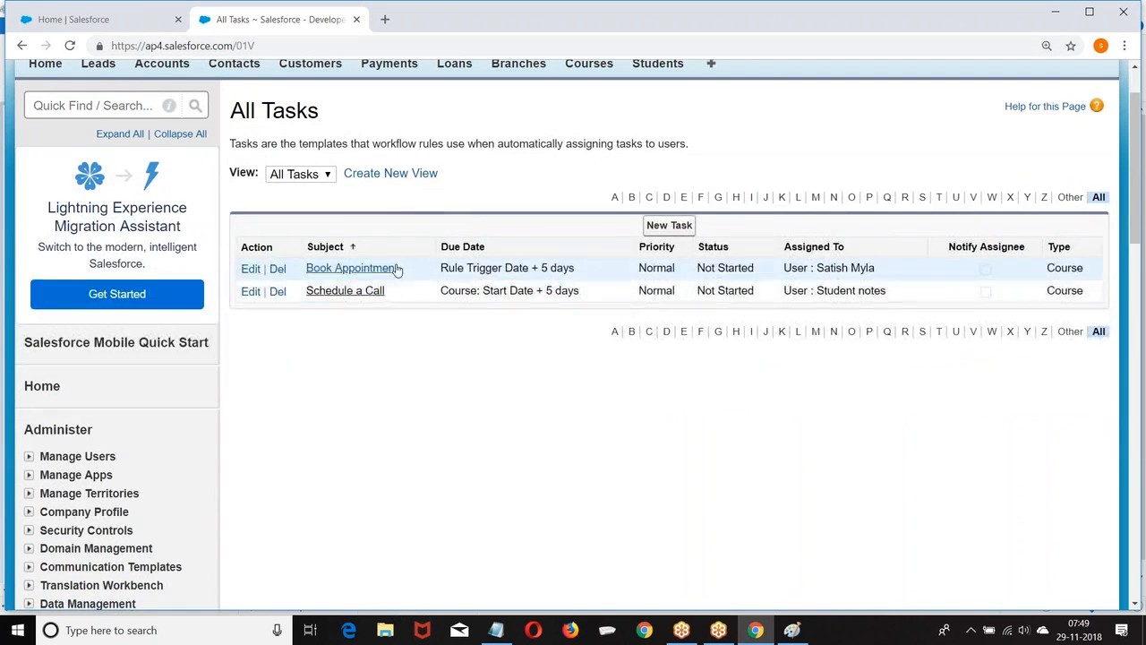
pyautogui.scroll(-1, 379, 248)
pyautogui.scroll(2, 379, 248)
pyautogui.scroll(-6, 167, 276)
pyautogui.scroll(-4, 167, 276)
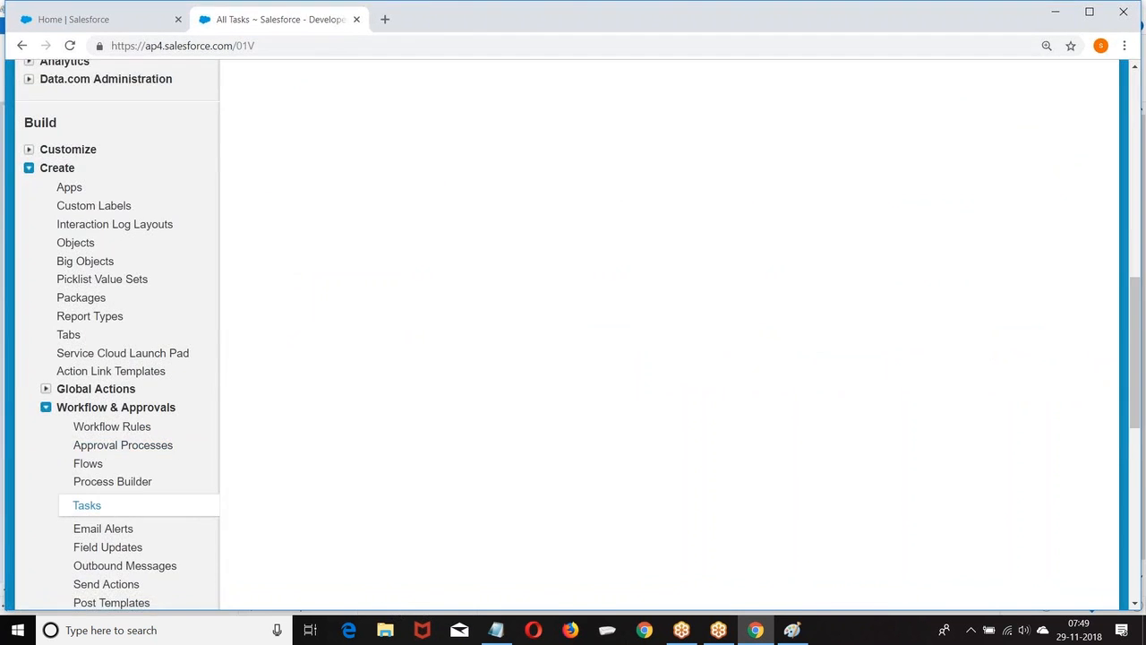
pyautogui.click(112, 426)
pyautogui.scroll(-2, 394, 297)
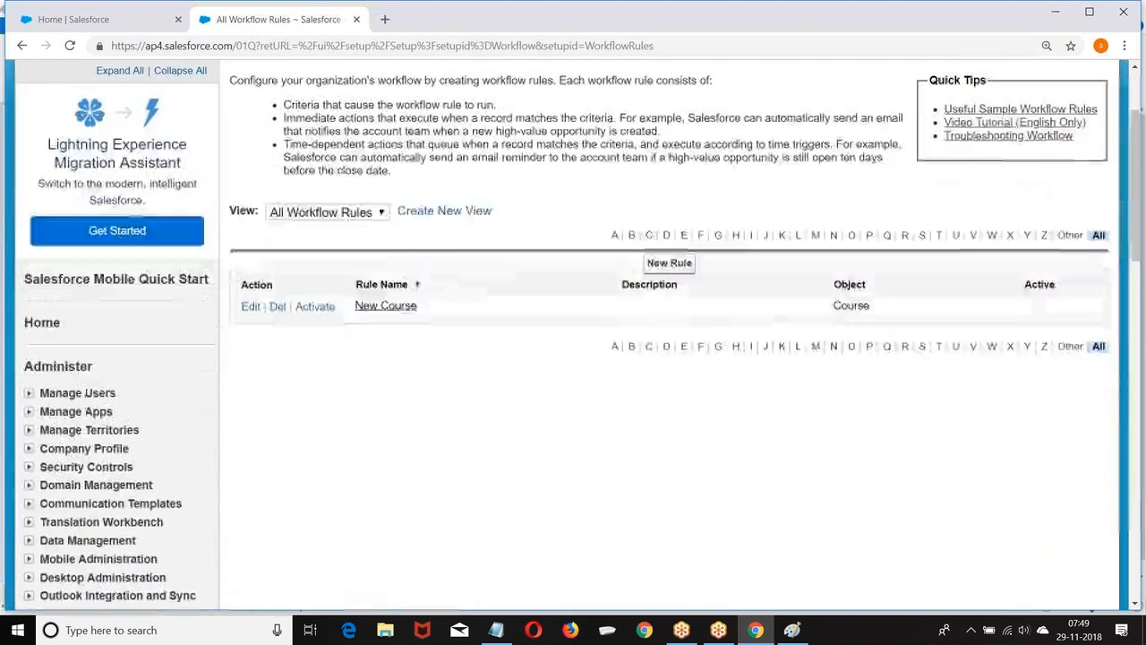
pyautogui.click(385, 296)
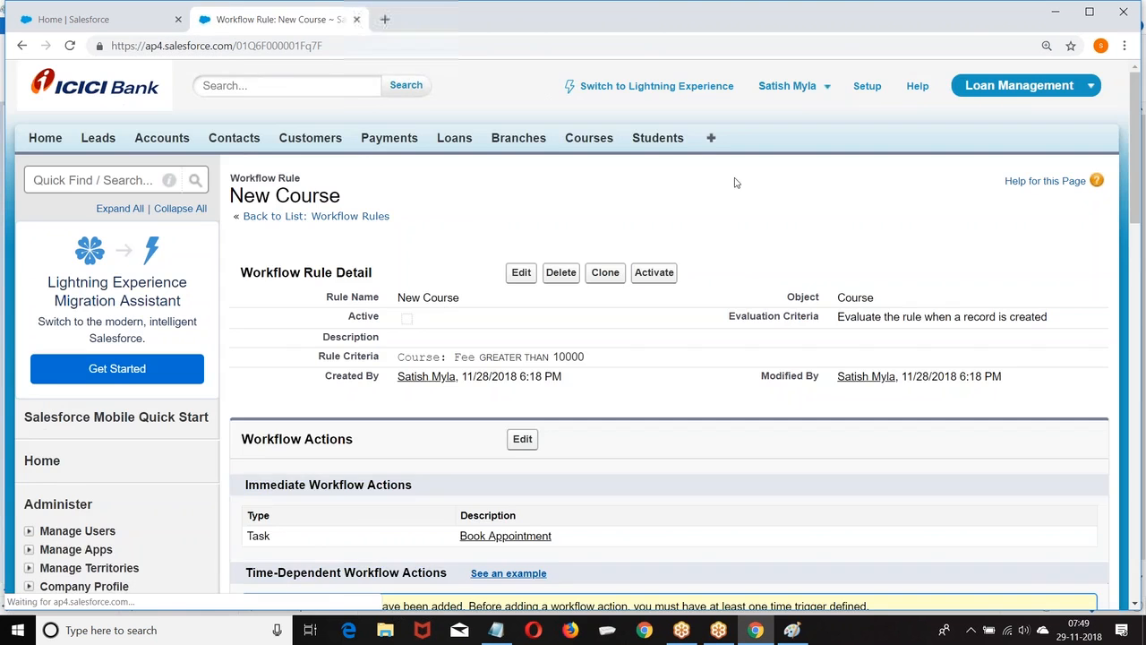
pyautogui.scroll(-3, 514, 191)
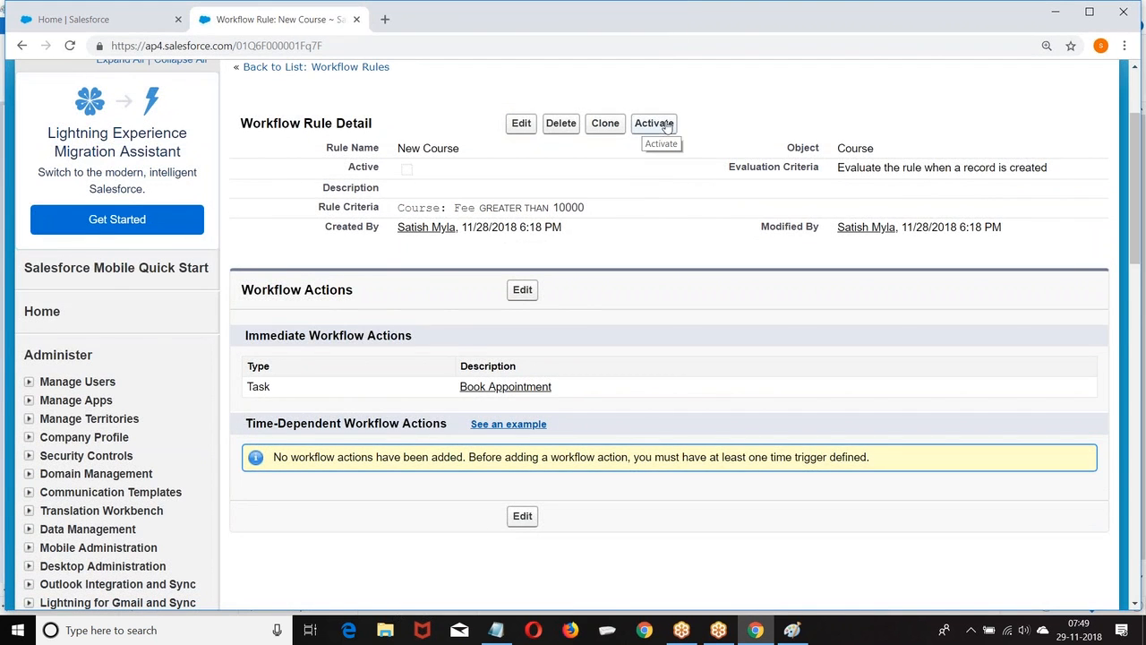
# Add a time trigger of 3 Days After Rule Trigger Date to the New Course rule.
pyautogui.click(522, 291)
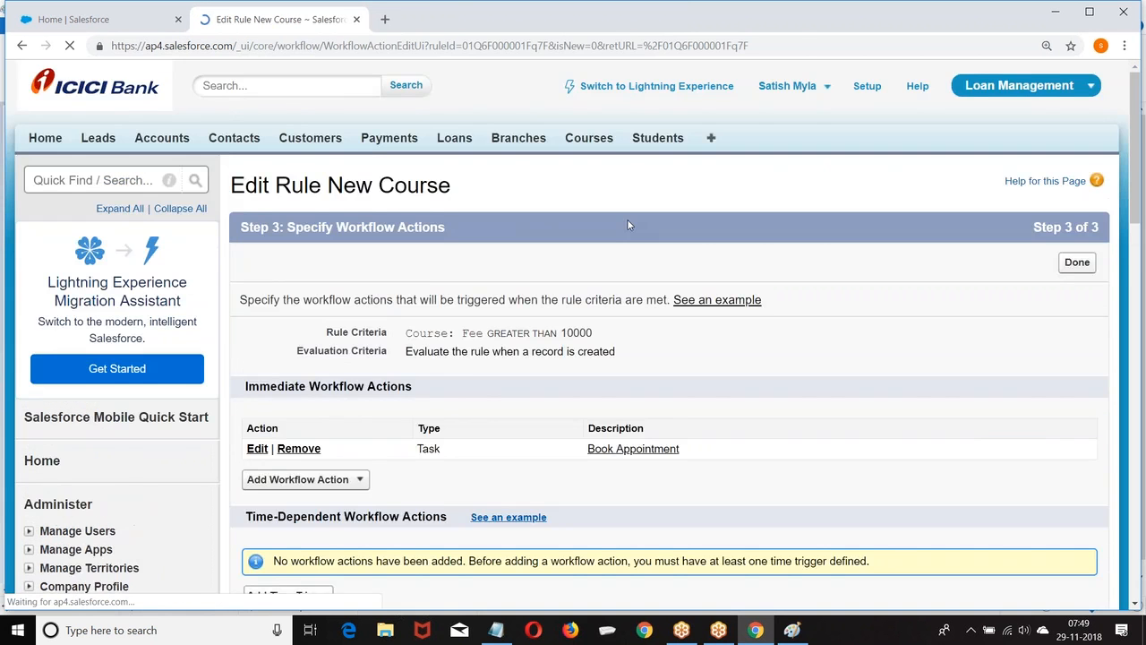
pyautogui.scroll(-4, 627, 222)
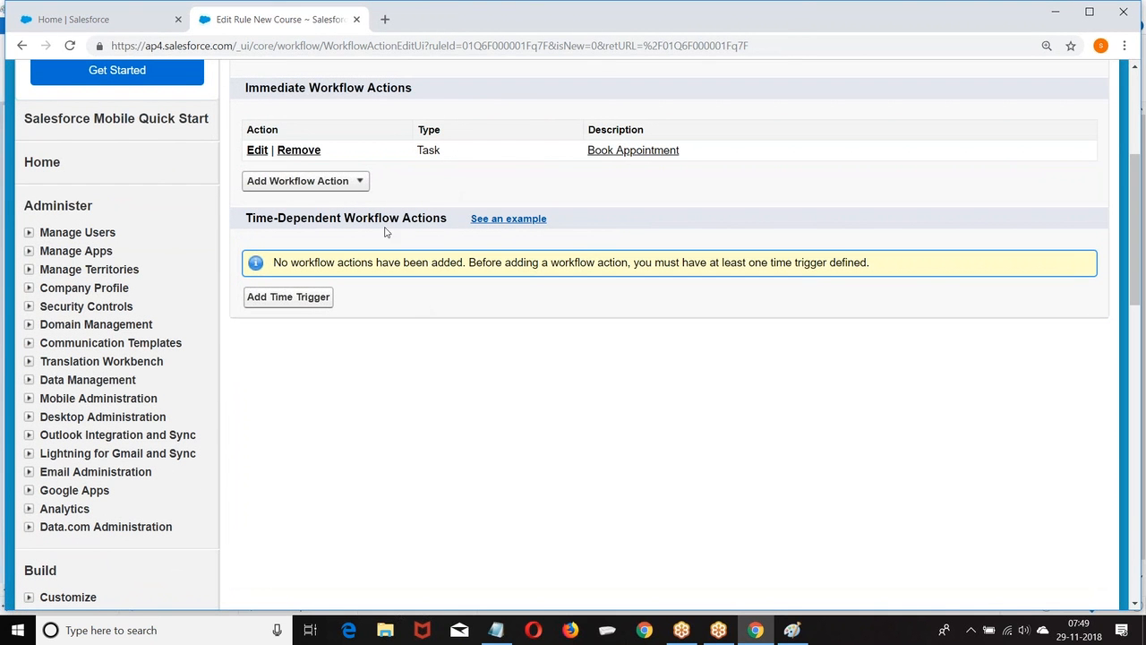
pyautogui.click(299, 305)
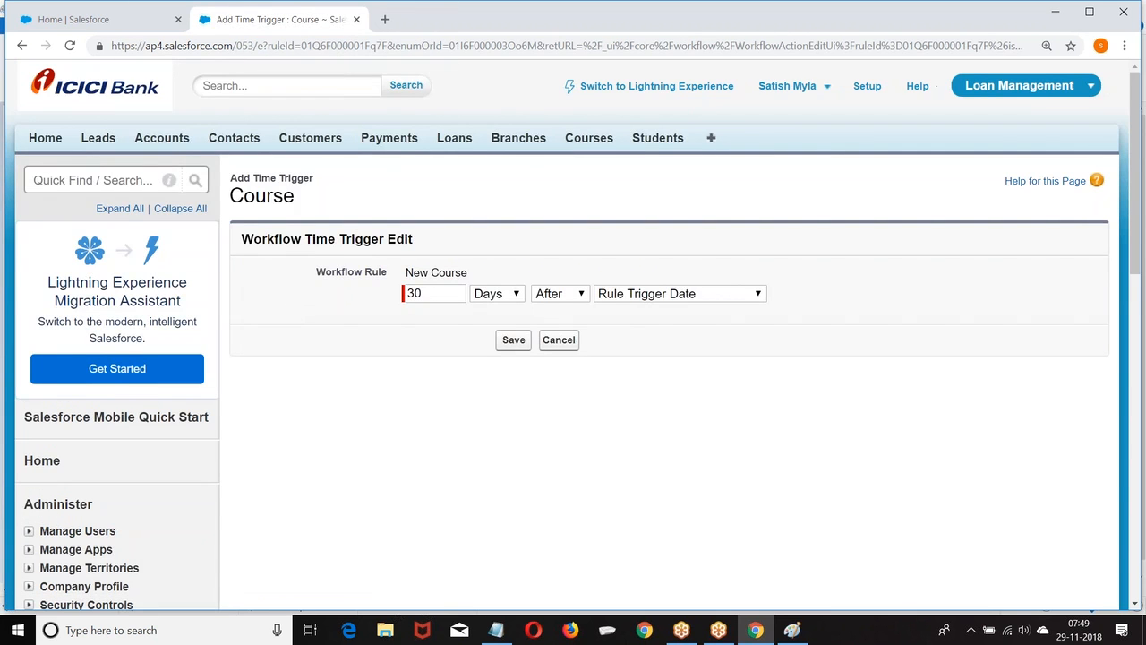
pyautogui.click(445, 295)
pyautogui.click(513, 340)
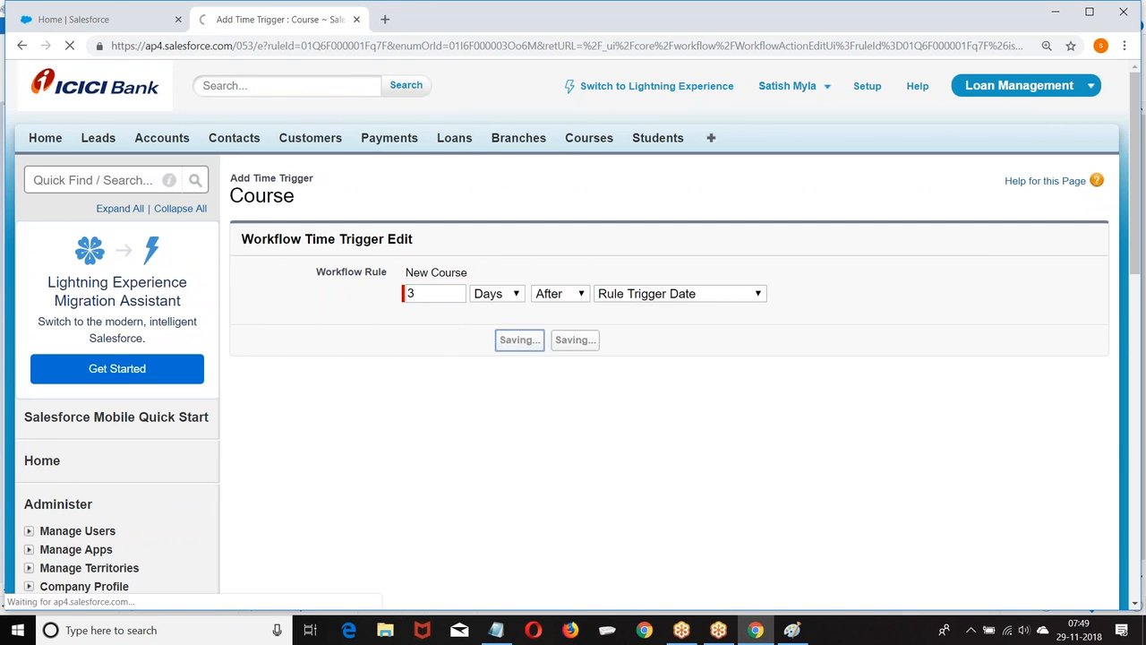
pyautogui.scroll(-3, 371, 403)
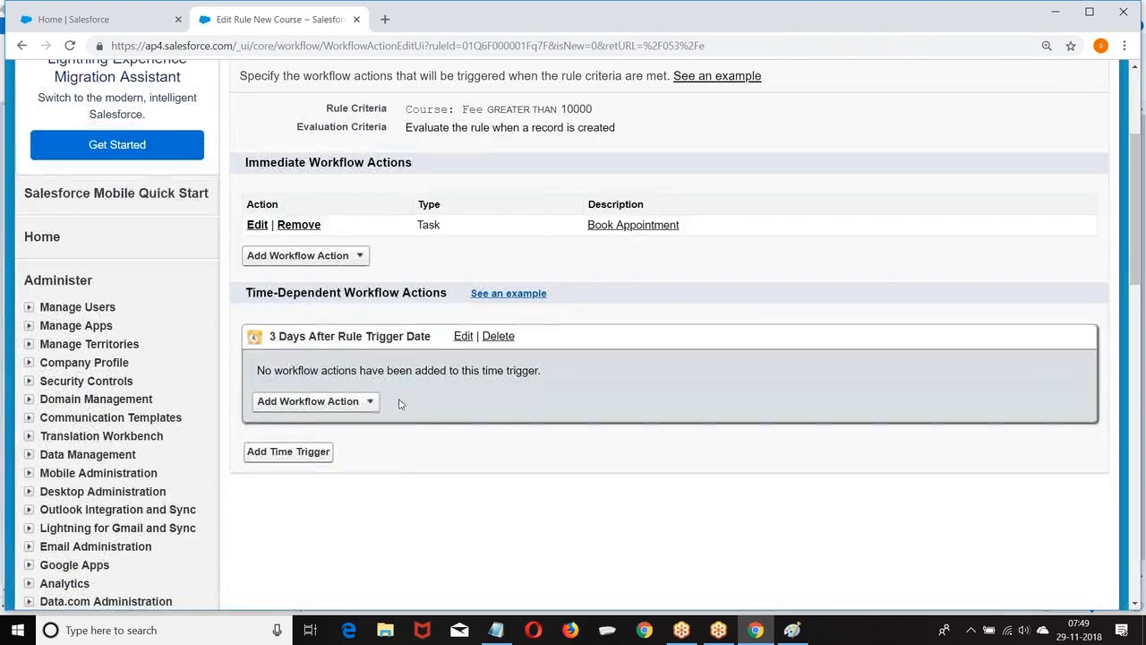
# Add the existing Task: Schedule a Call under the 3-day time trigger and save.
pyautogui.click(370, 403)
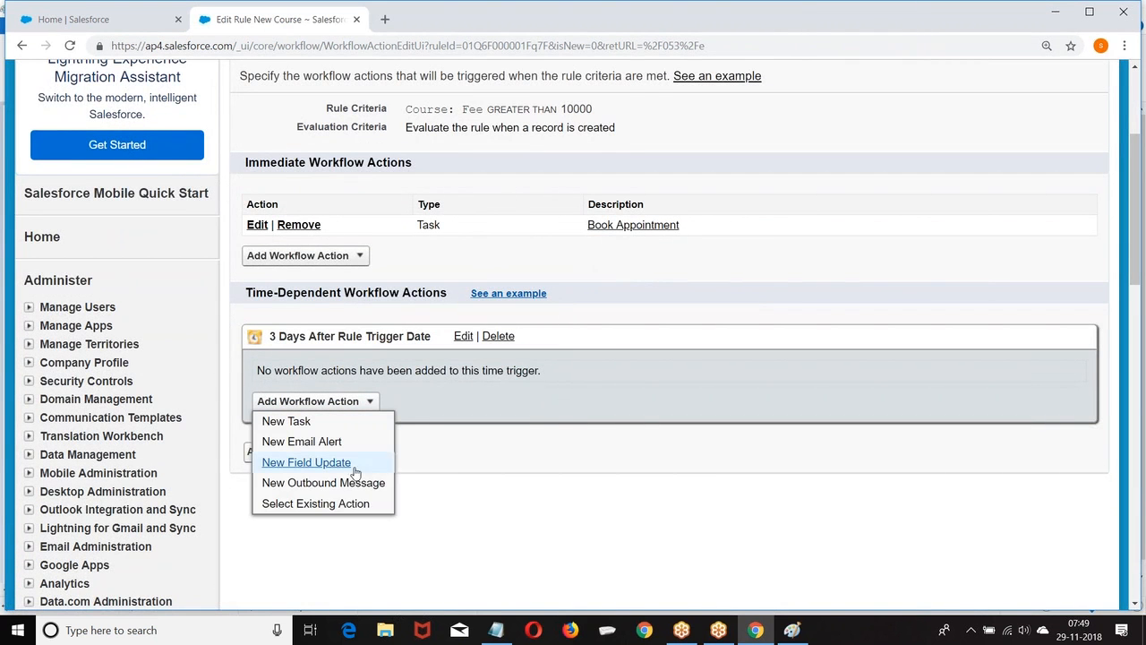
pyautogui.click(295, 504)
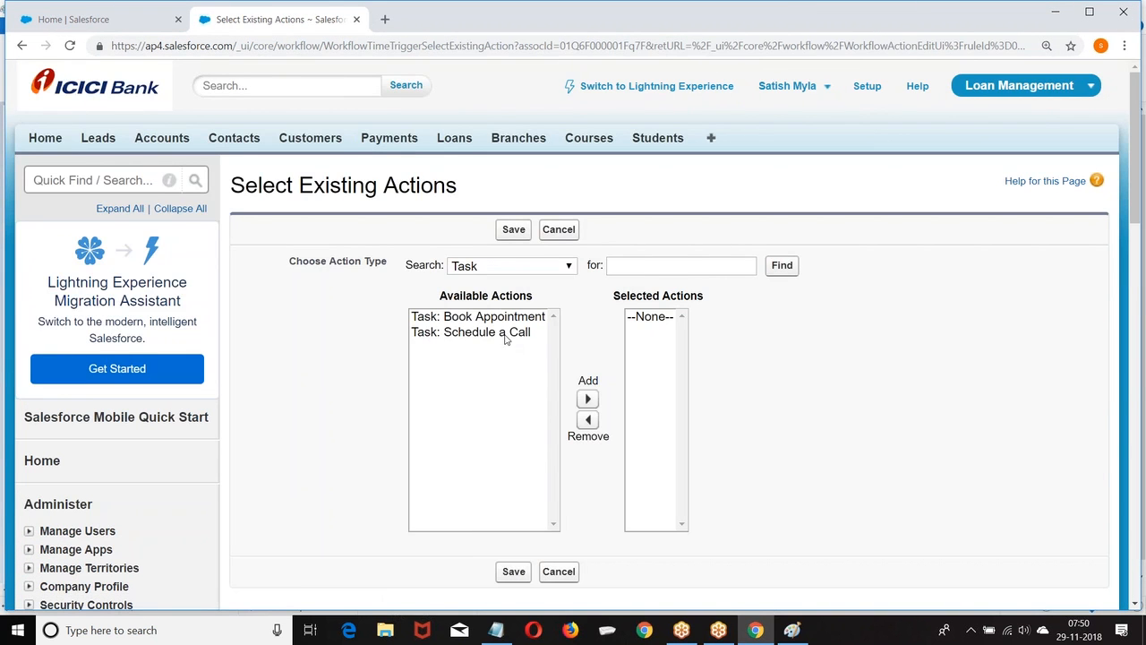
pyautogui.click(491, 334)
pyautogui.click(587, 398)
pyautogui.scroll(-2, 760, 397)
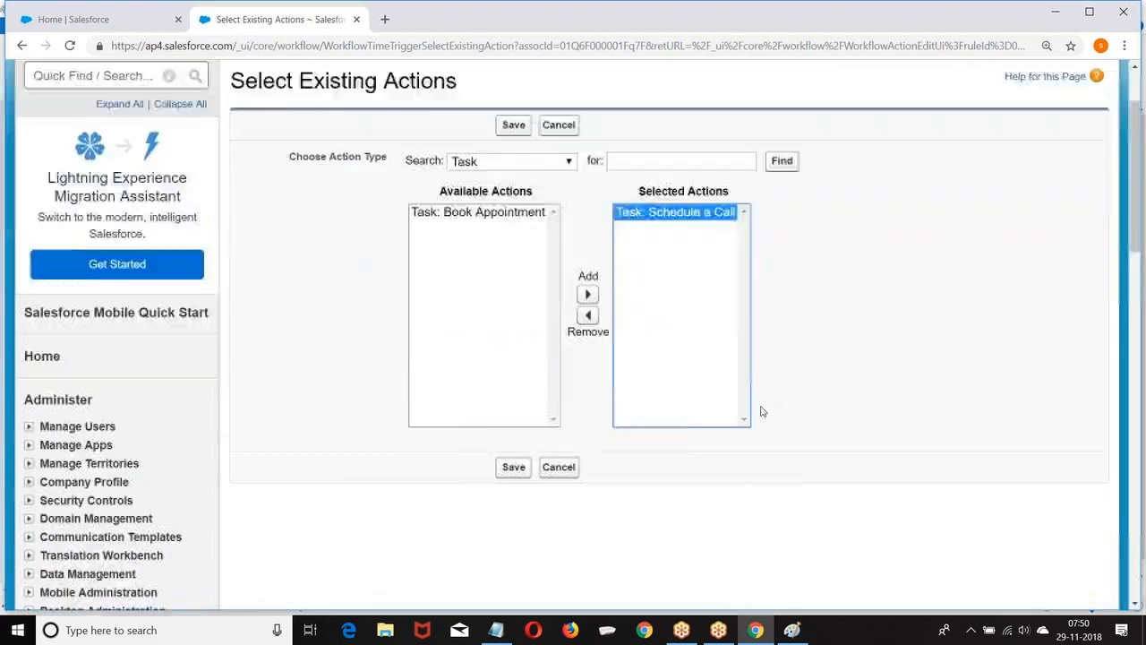
pyautogui.click(513, 422)
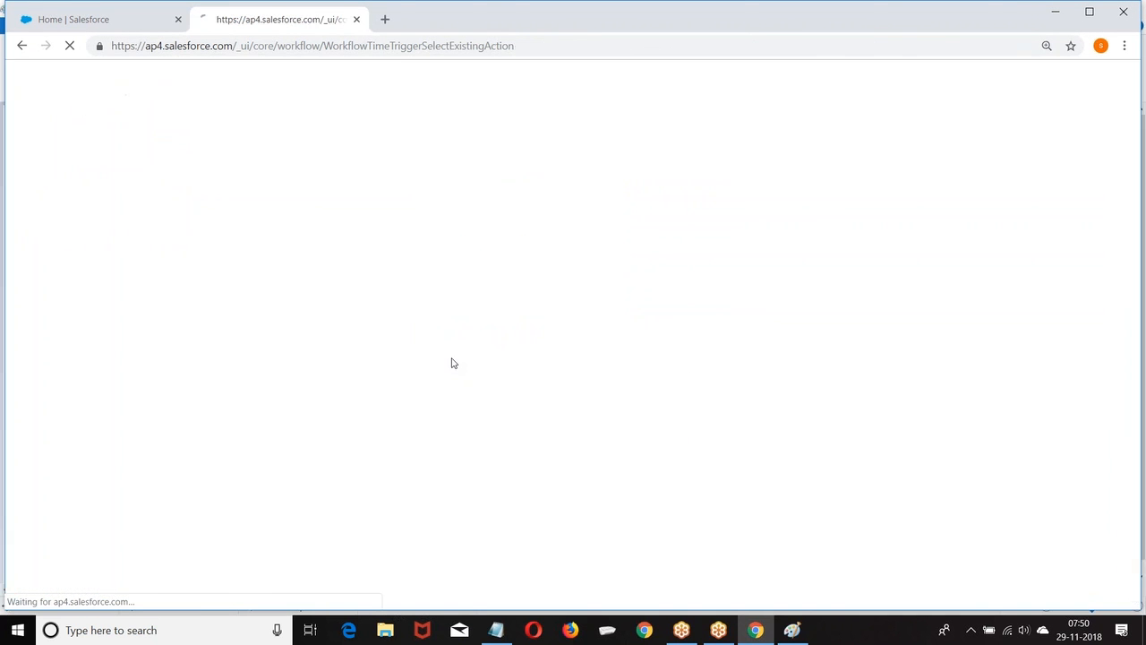
pyautogui.scroll(-2, 267, 422)
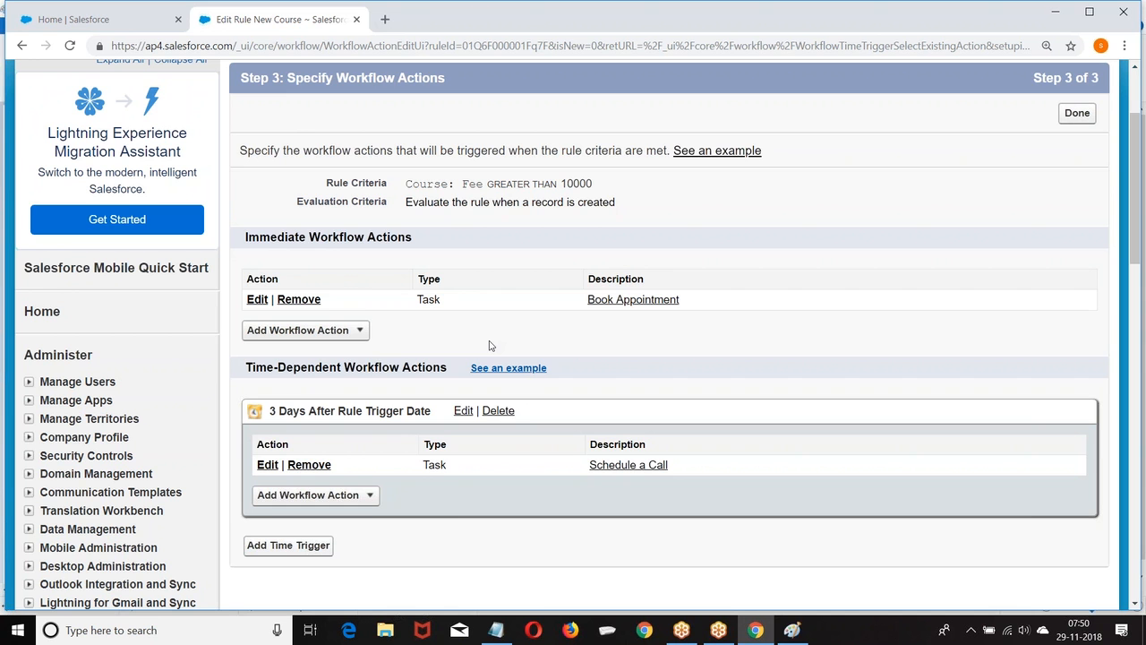
# Finish editing and activate the New Course rule, accepting the default workflow user setup.
pyautogui.click(1077, 113)
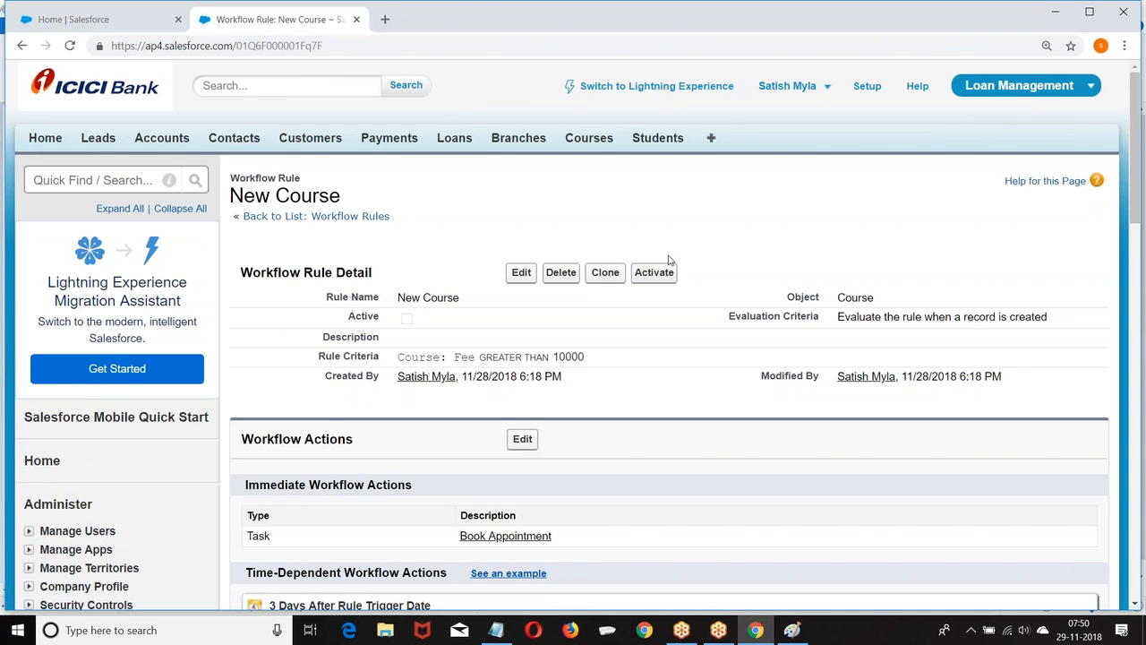
pyautogui.click(654, 273)
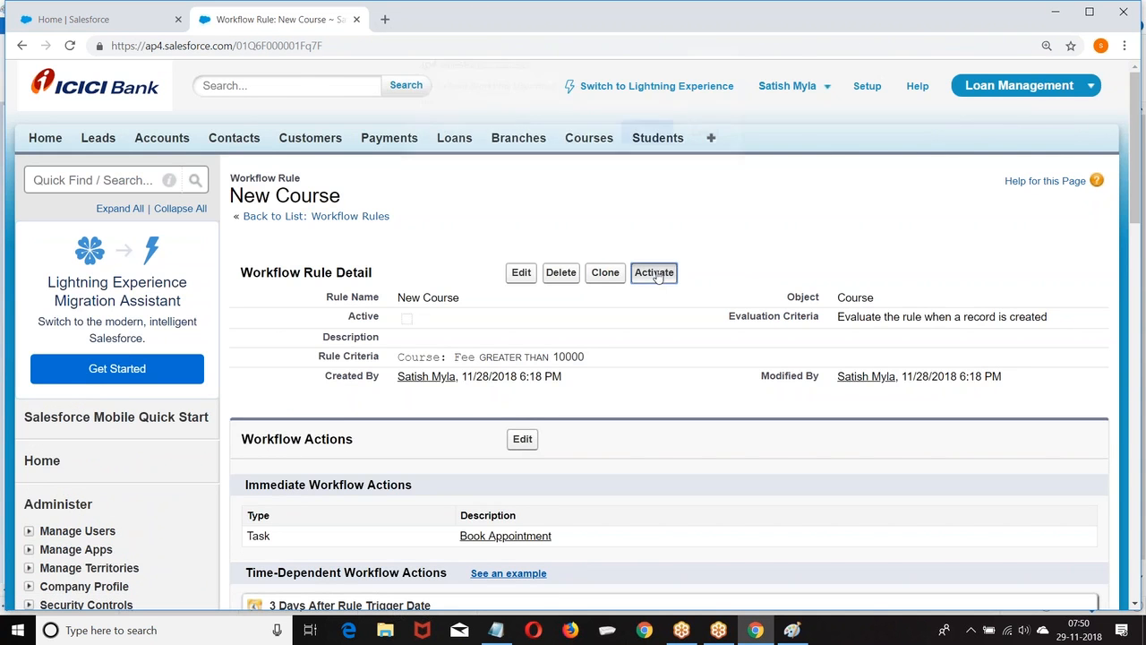
pyautogui.click(648, 143)
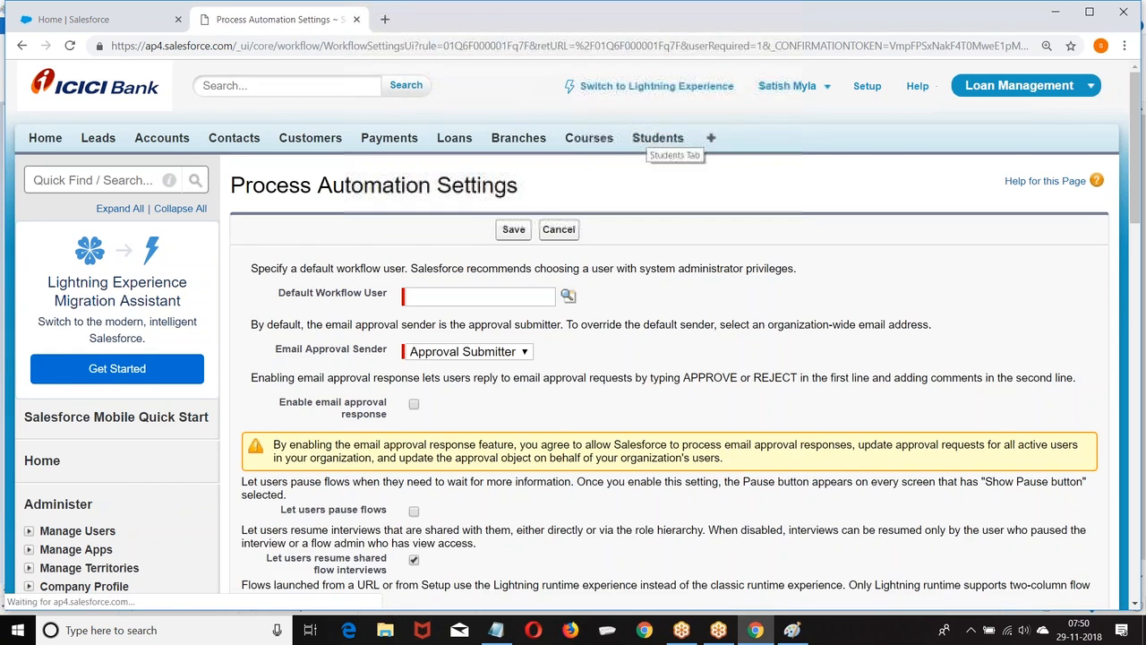
pyautogui.scroll(-1, 685, 197)
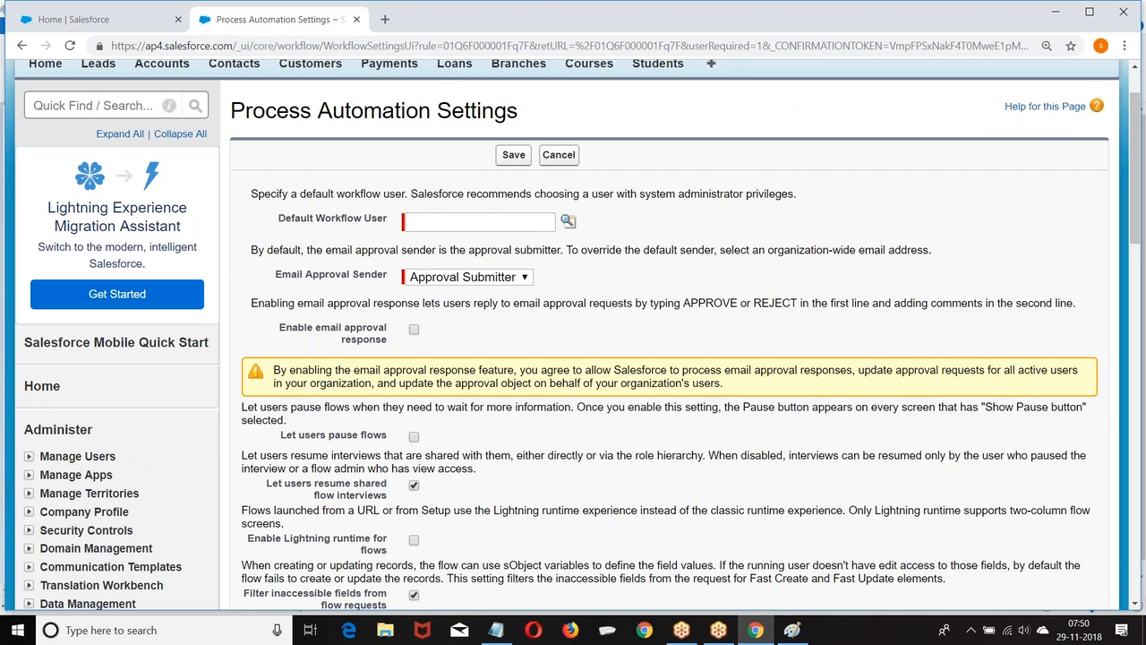
# Choose a default workflow user, enable email approval responses, and save the Process Automation Settings.
pyautogui.click(568, 220)
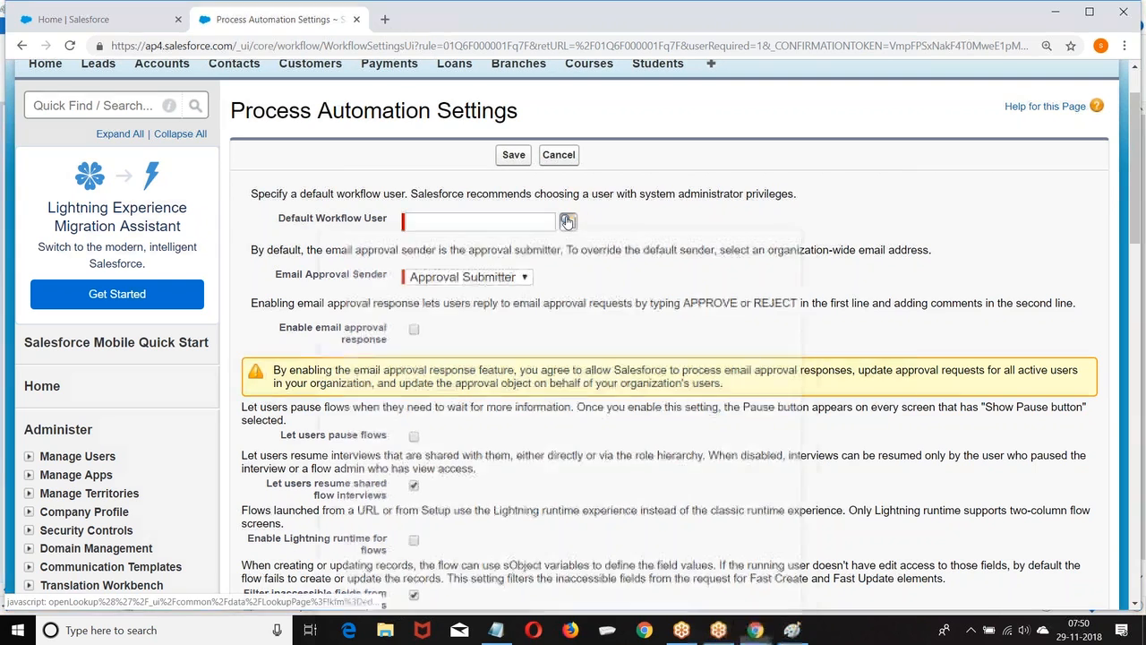
pyautogui.click(354, 468)
pyautogui.scroll(-1, 678, 188)
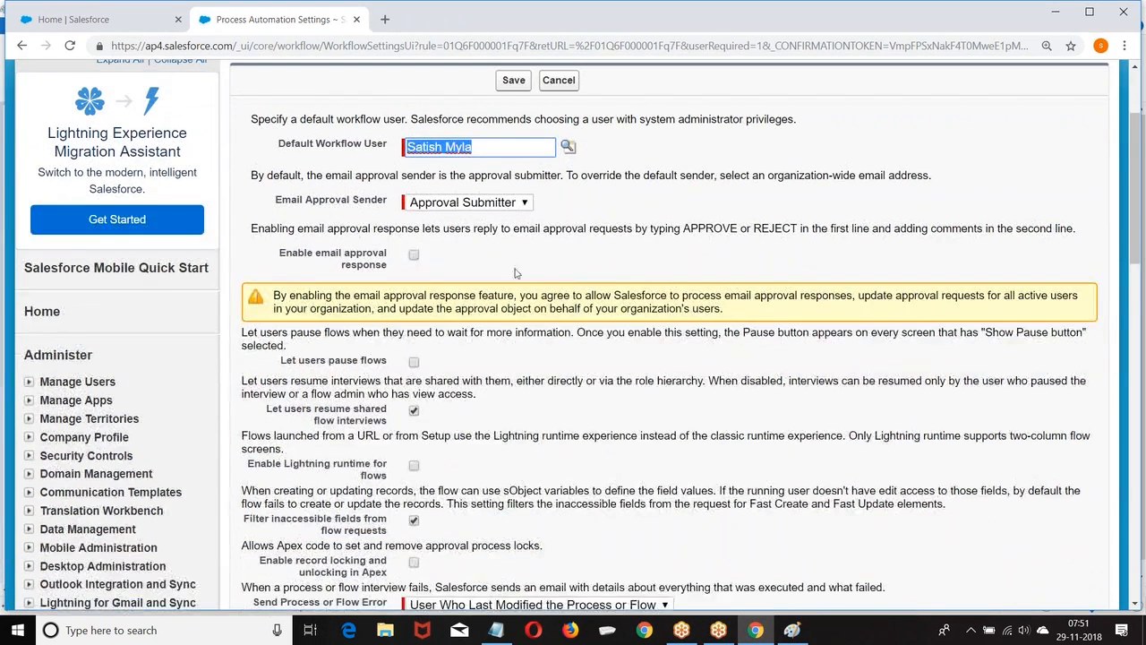
pyautogui.click(414, 253)
pyautogui.scroll(-2, 675, 298)
pyautogui.scroll(-2, 675, 298)
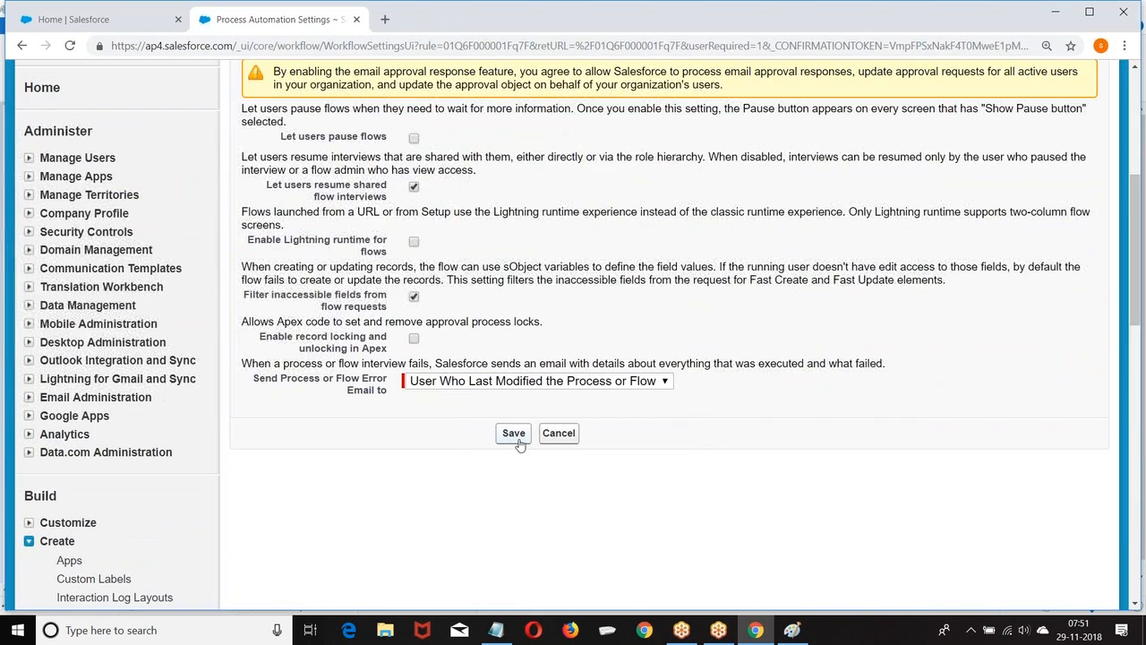
pyautogui.click(513, 435)
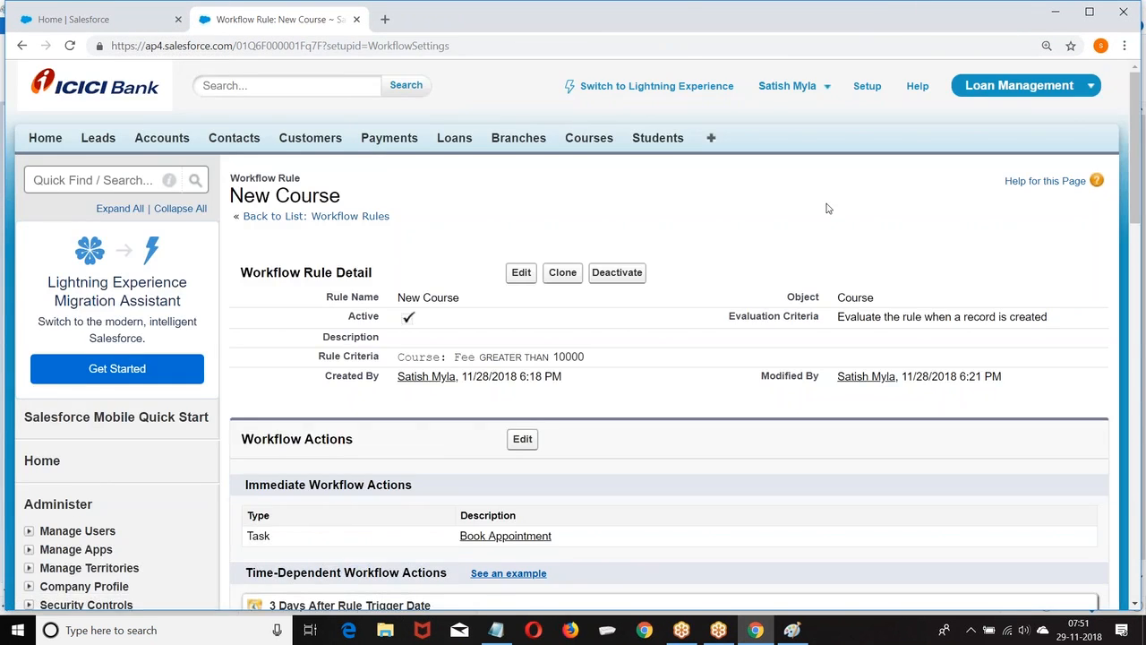
# Open the Courses home page in a new browser tab.
pyautogui.scroll(-3, 831, 212)
pyautogui.scroll(3, 716, 260)
pyautogui.rightClick(587, 138)
pyautogui.click(638, 146)
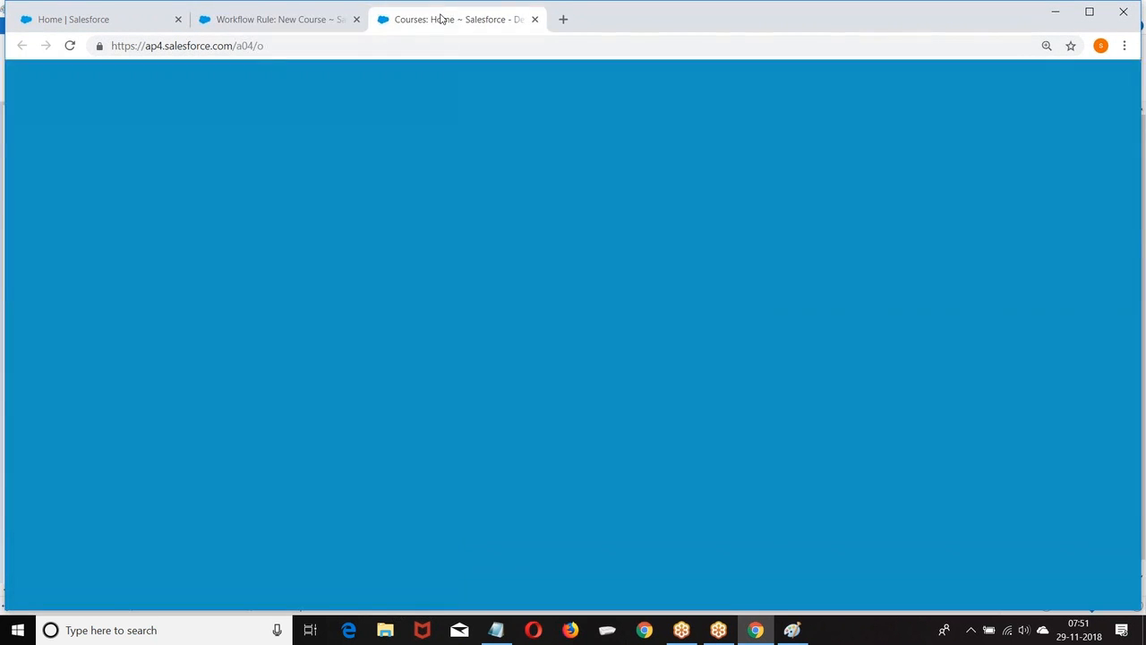
# Start a new course record named AWS with branch SRNagar.
pyautogui.click(441, 16)
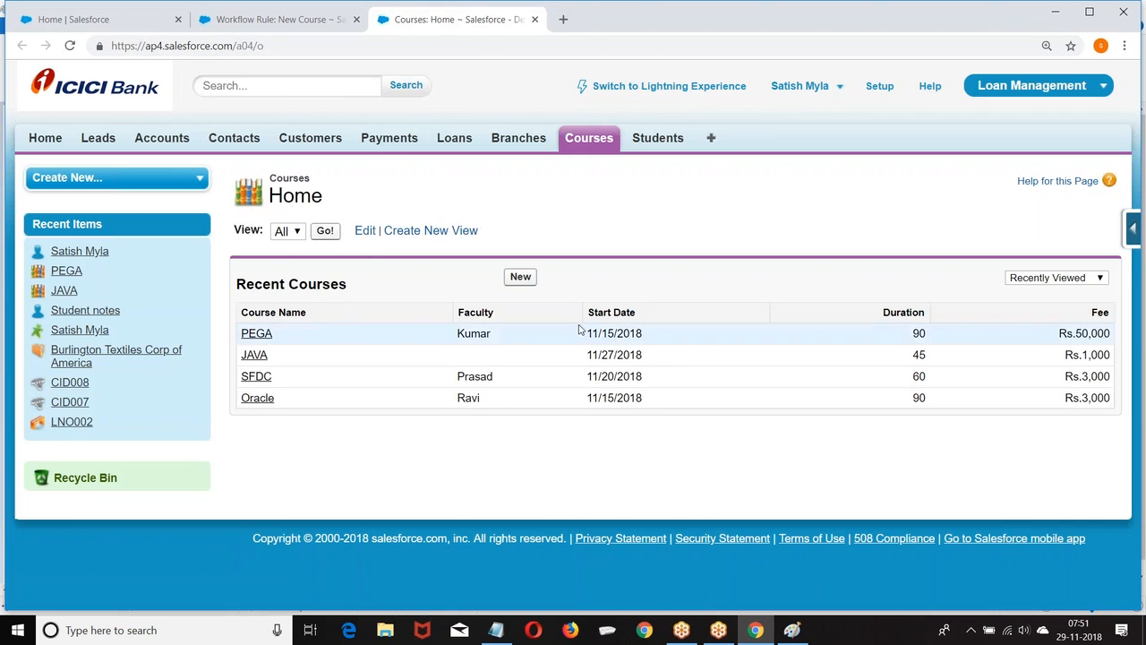
pyautogui.click(520, 278)
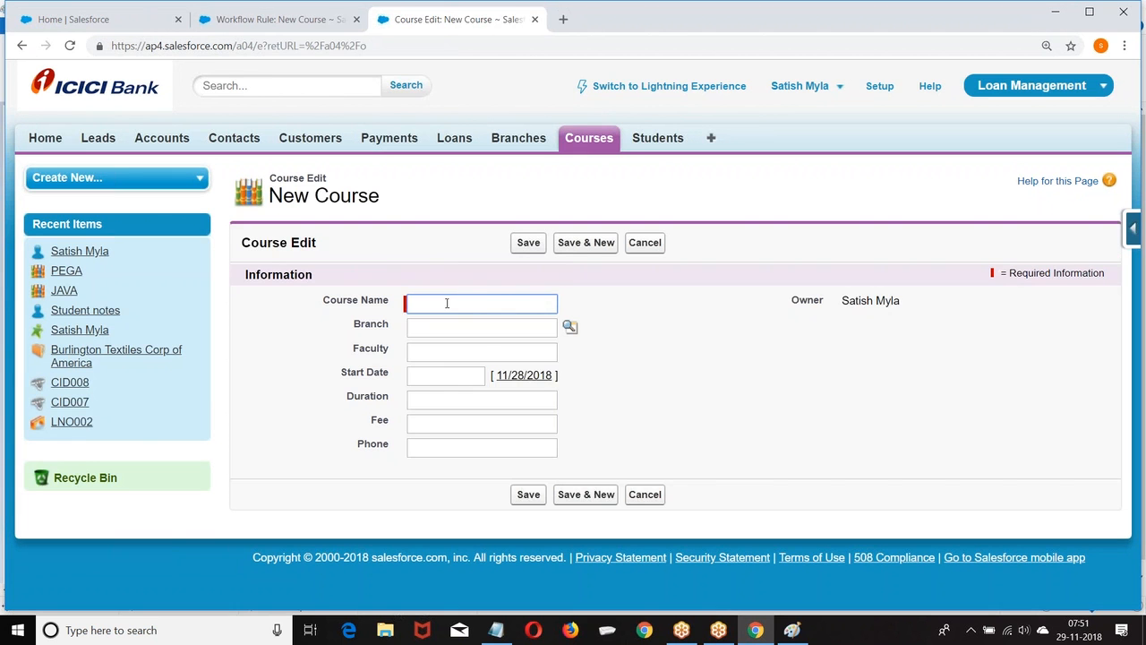
pyautogui.click(447, 303)
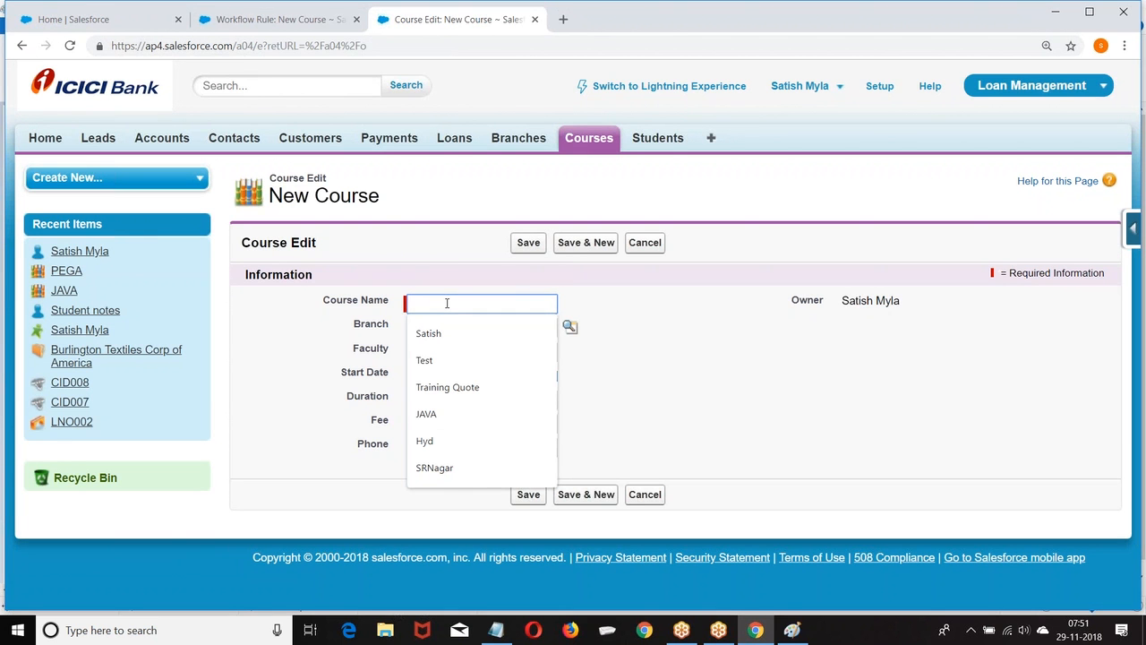
pyautogui.write('AWS')
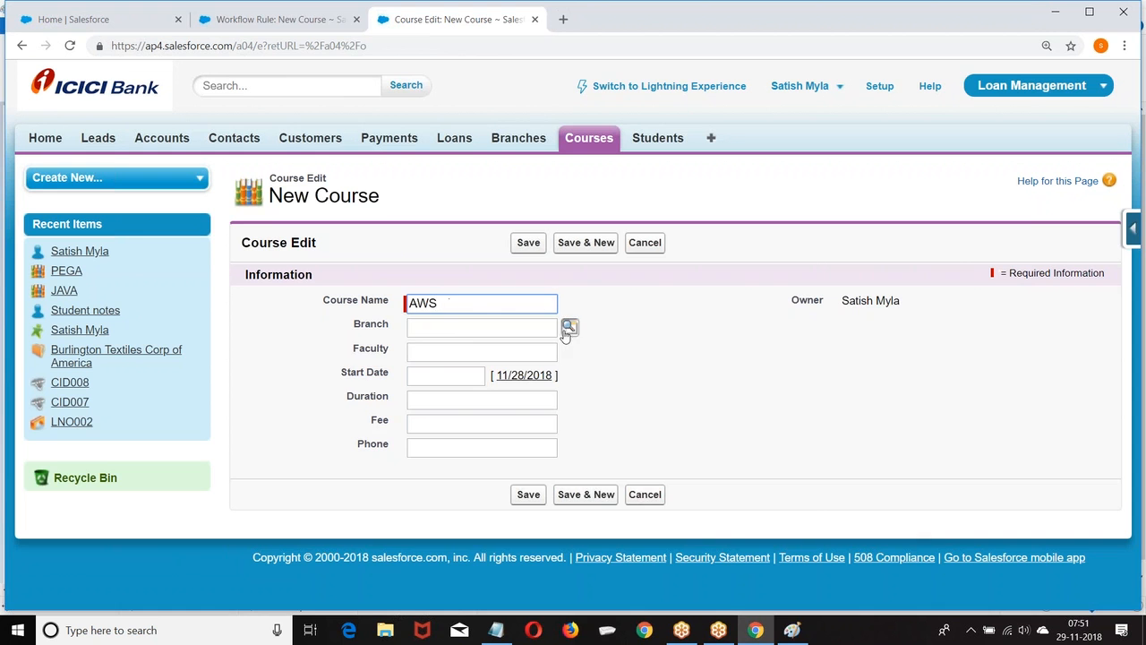
pyautogui.click(570, 325)
pyautogui.click(346, 481)
# Enter the faculty, start date 11/29/2018, duration 60, fee 60000 and a phone number, then save.
pyautogui.click(451, 357)
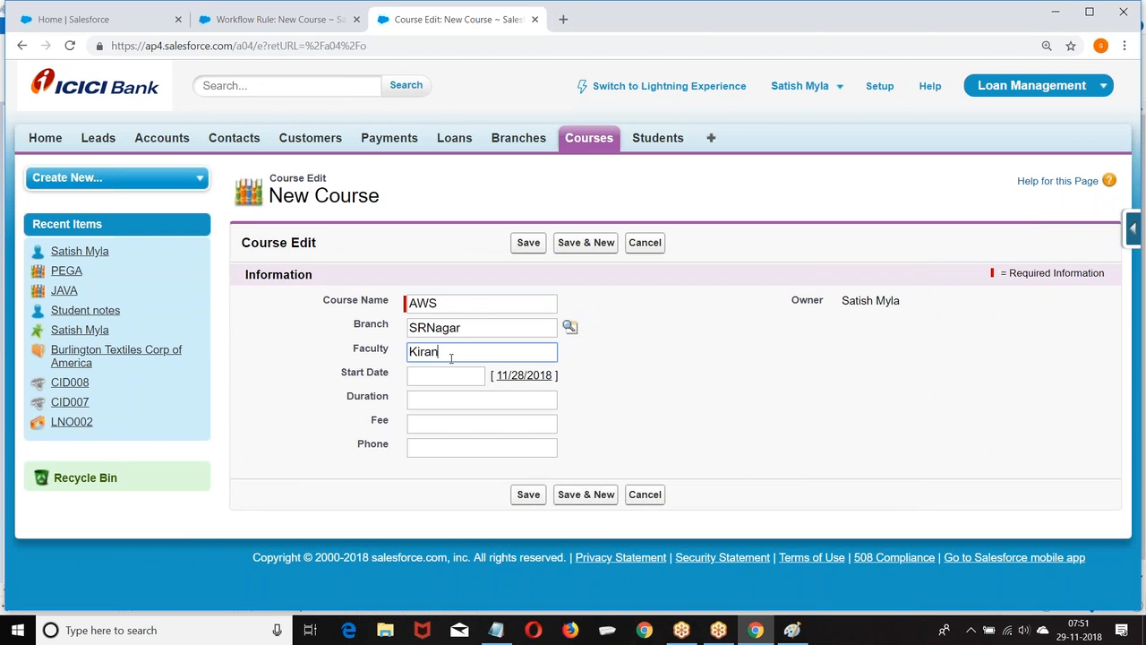
pyautogui.click(452, 377)
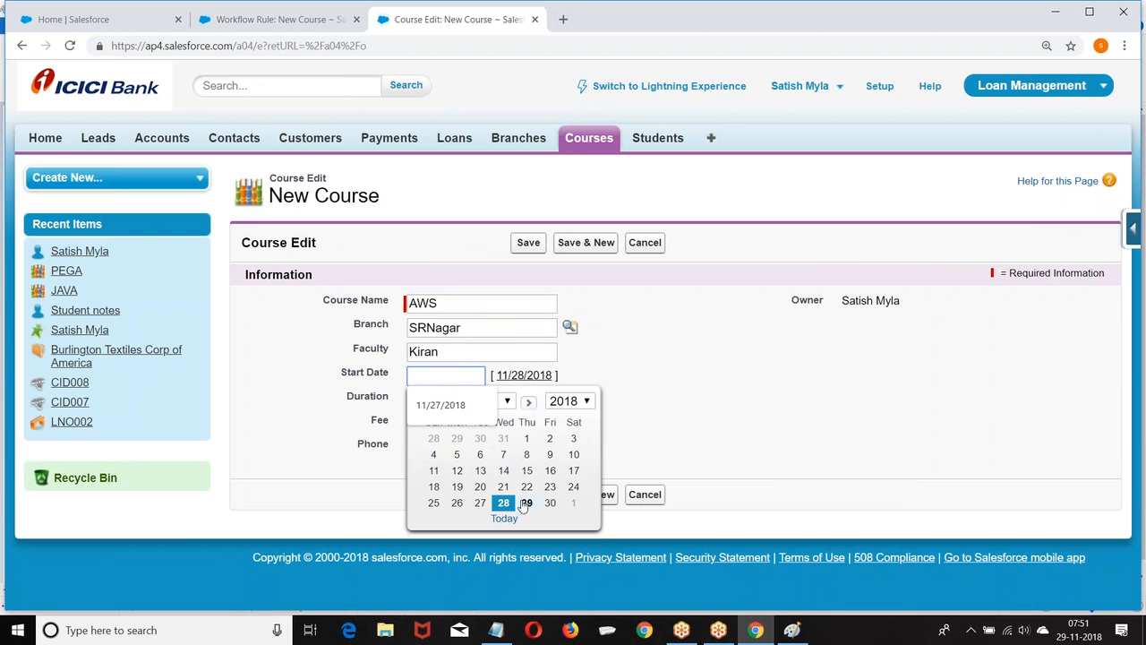
pyautogui.click(525, 503)
pyautogui.click(440, 402)
pyautogui.write('6')
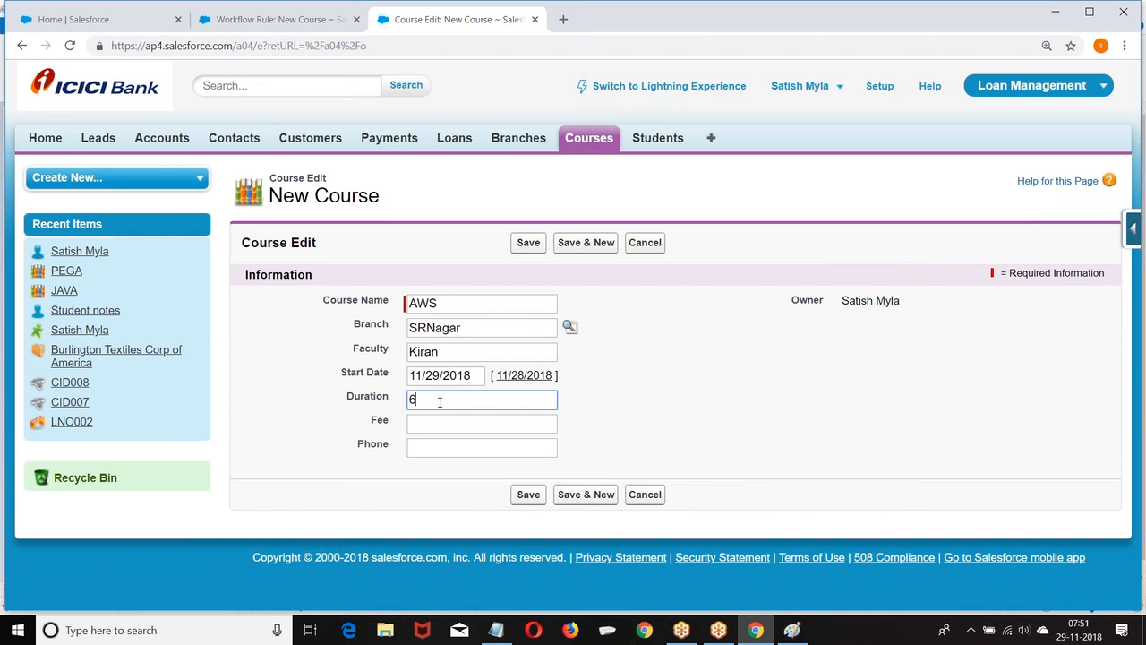
pyautogui.write('0')
pyautogui.click(454, 424)
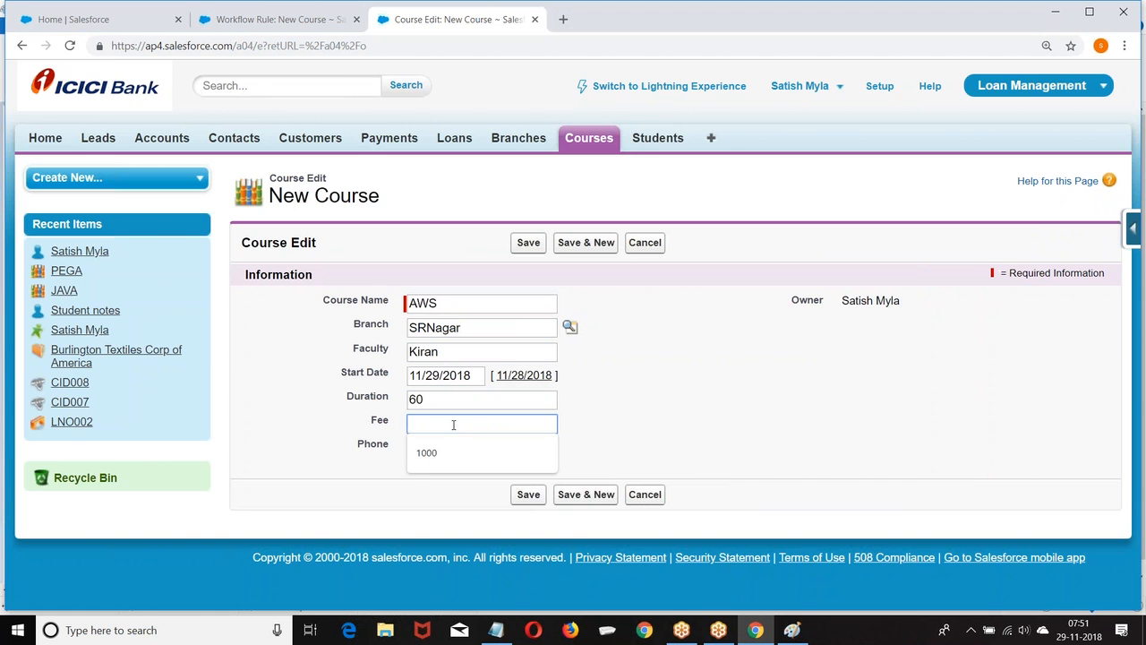
pyautogui.write('60000')
pyautogui.click(455, 446)
pyautogui.write('123456')
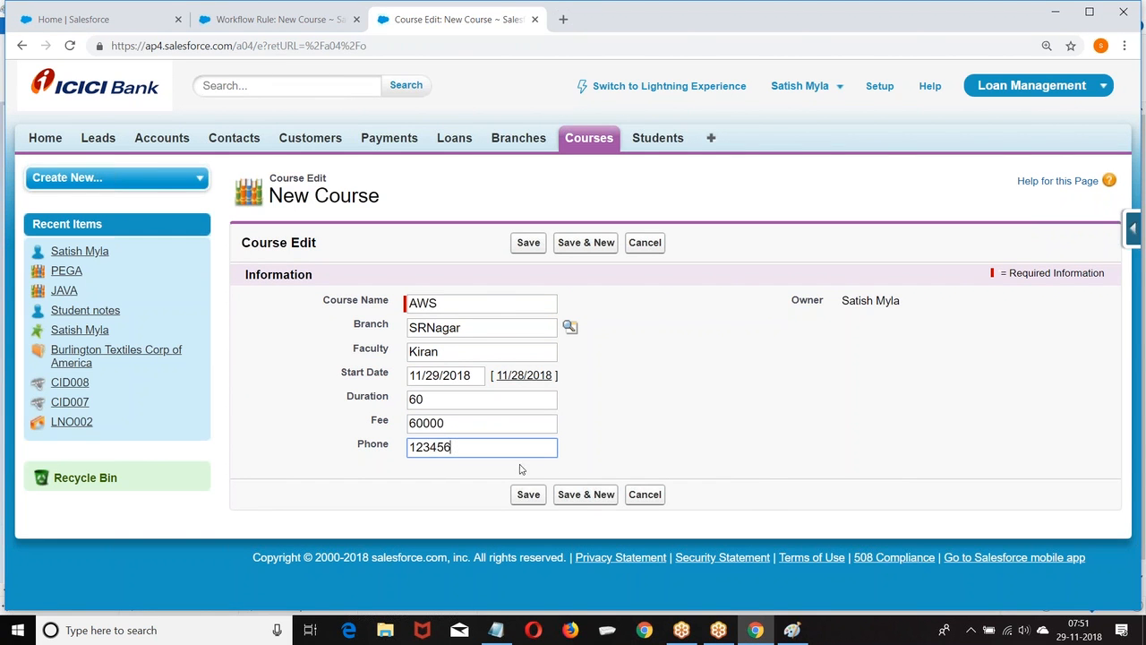
pyautogui.click(529, 494)
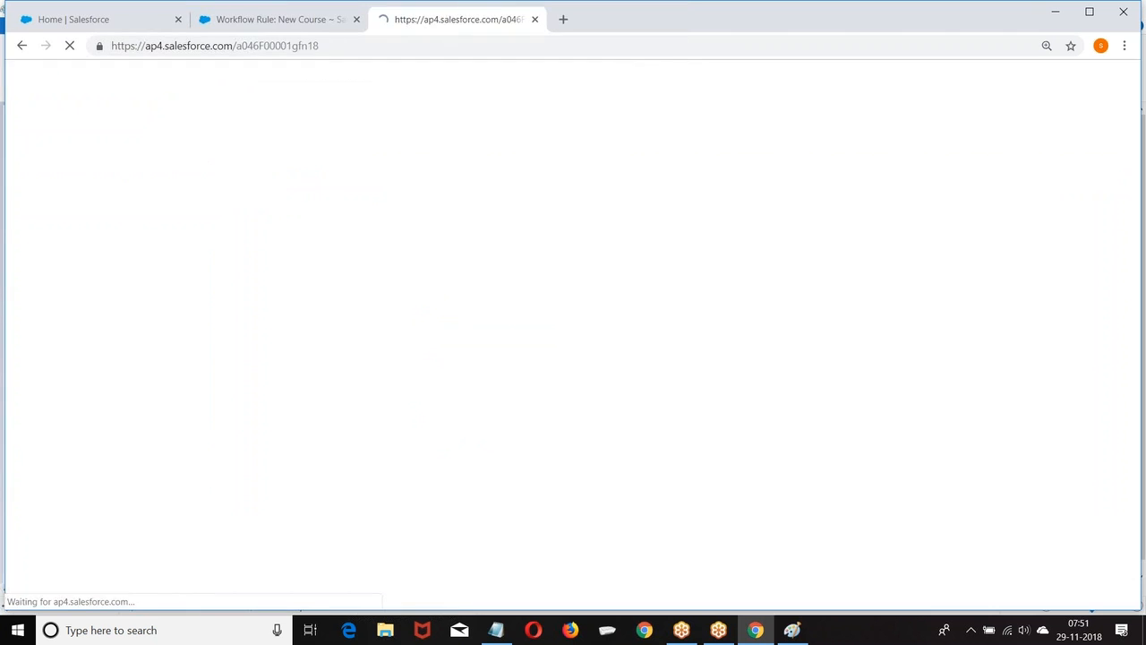
# Scroll to the AWS course's Open Activities, showing the Book Appointment task due 12/3/2018.
pyautogui.scroll(-5, 388, 199)
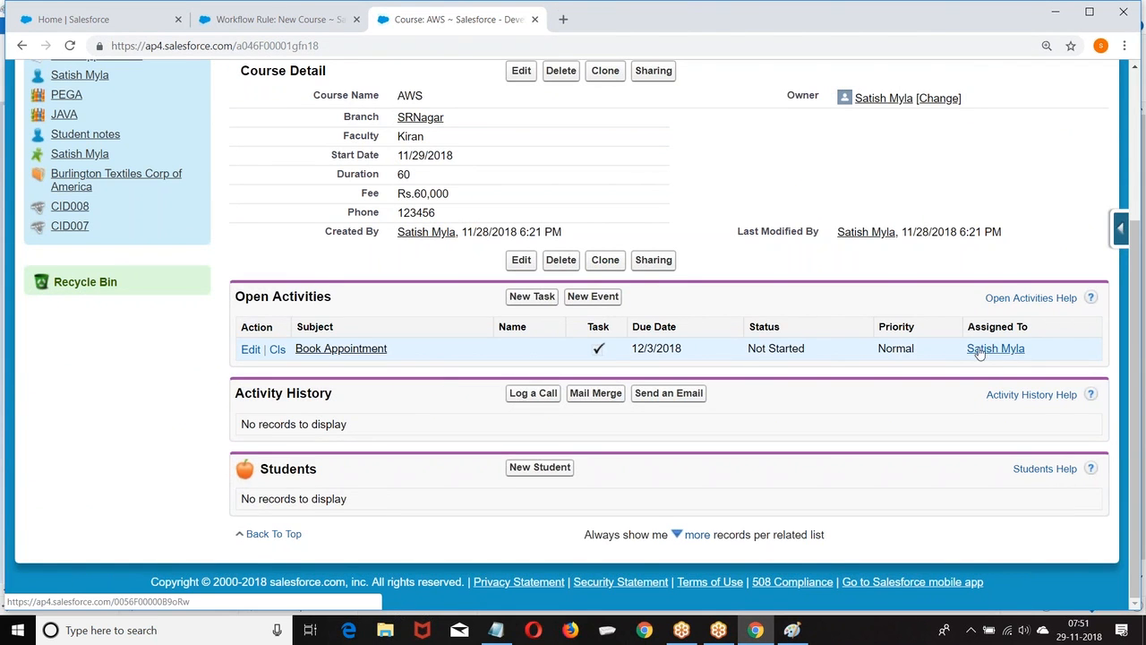
pyautogui.moveTo(244, 297); pyautogui.dragTo(349, 302)
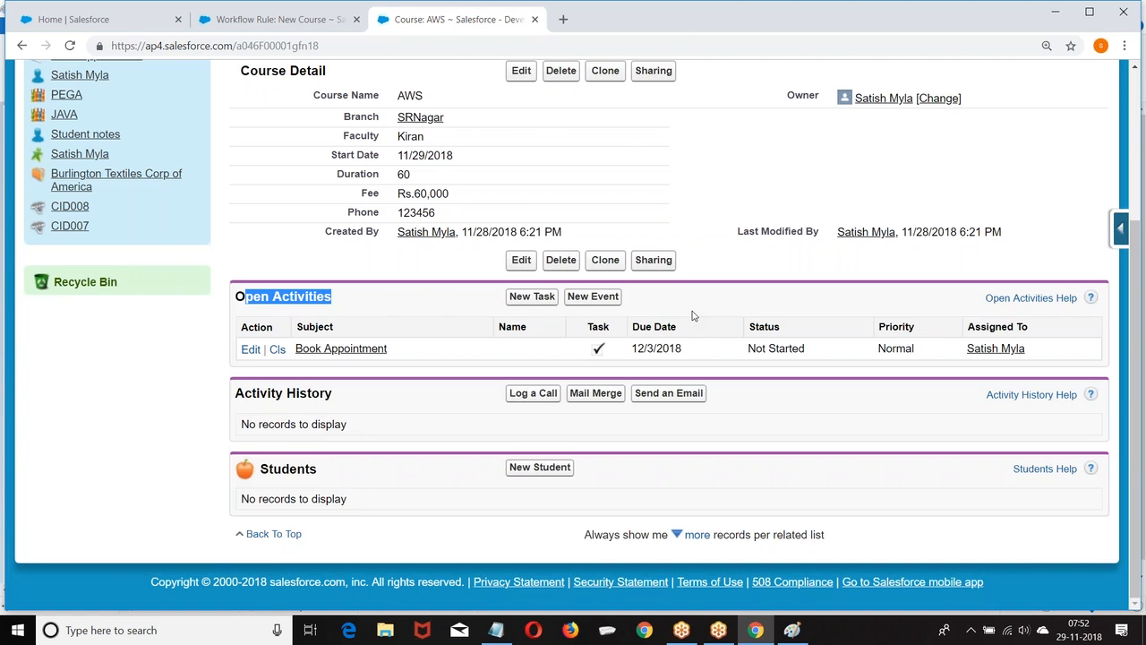
pyautogui.scroll(3, 692, 315)
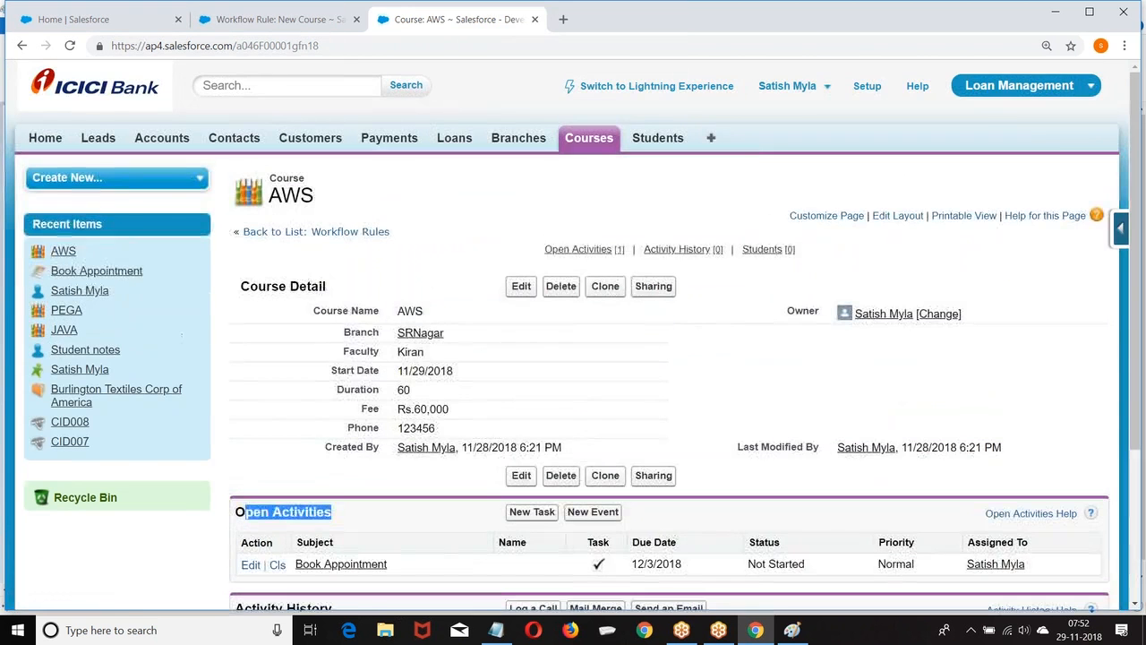
# Close the Lightning Home tab and open the Salesforce Home page in a new tab.
pyautogui.click(92, 18)
pyautogui.click(178, 19)
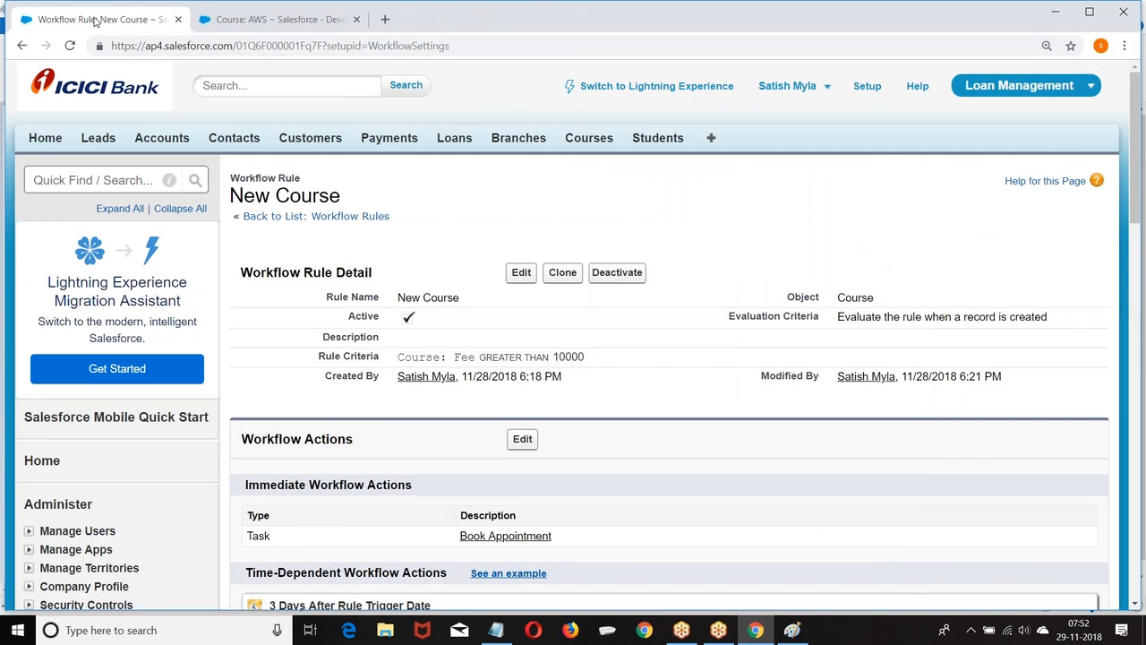
pyautogui.rightClick(41, 139)
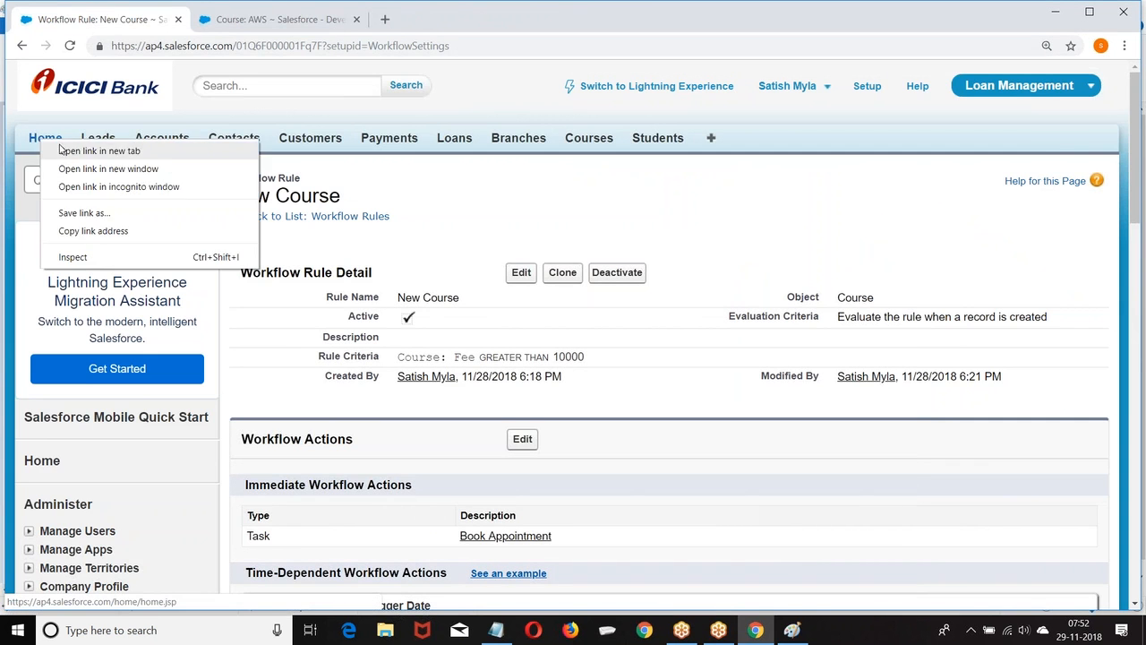
pyautogui.click(90, 150)
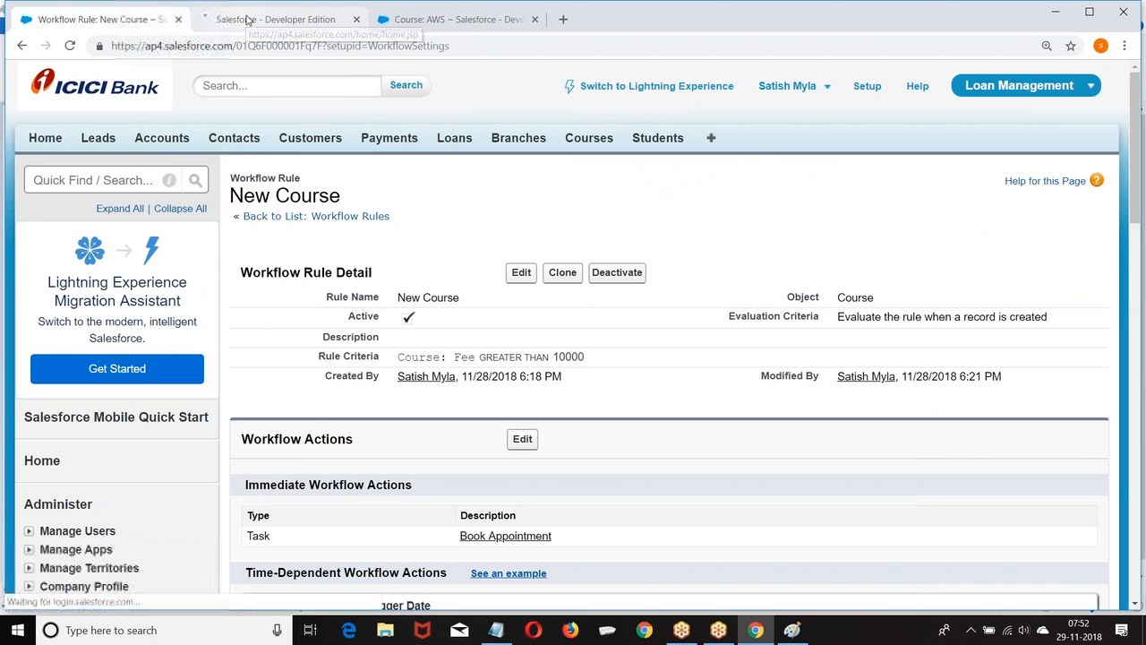
pyautogui.click(247, 19)
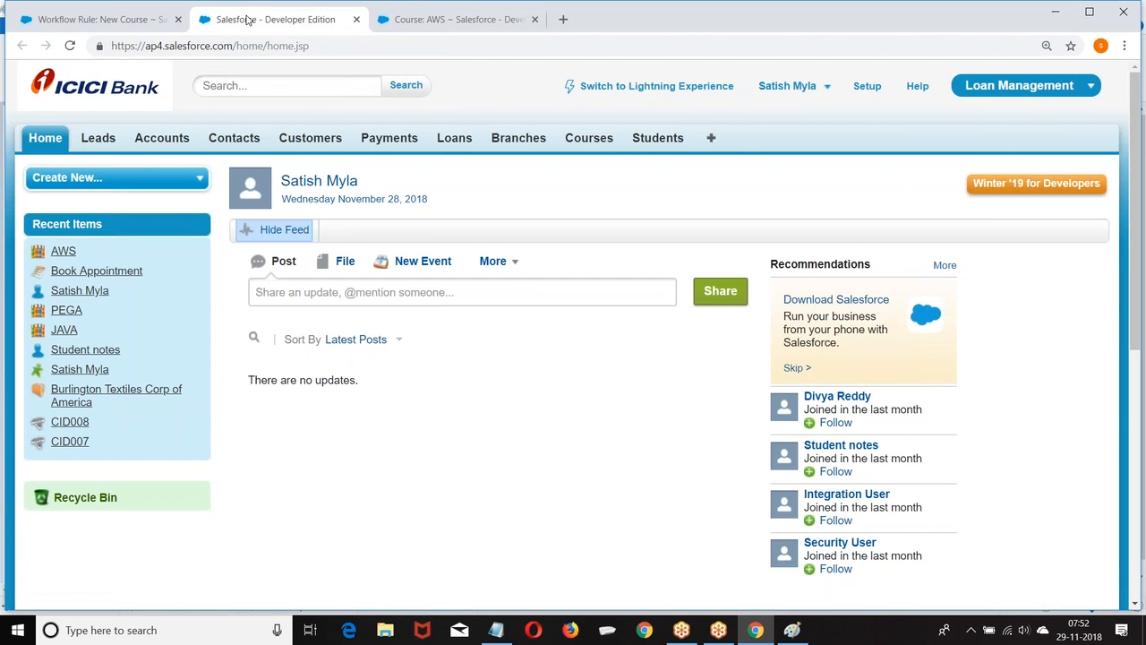
pyautogui.click(49, 141)
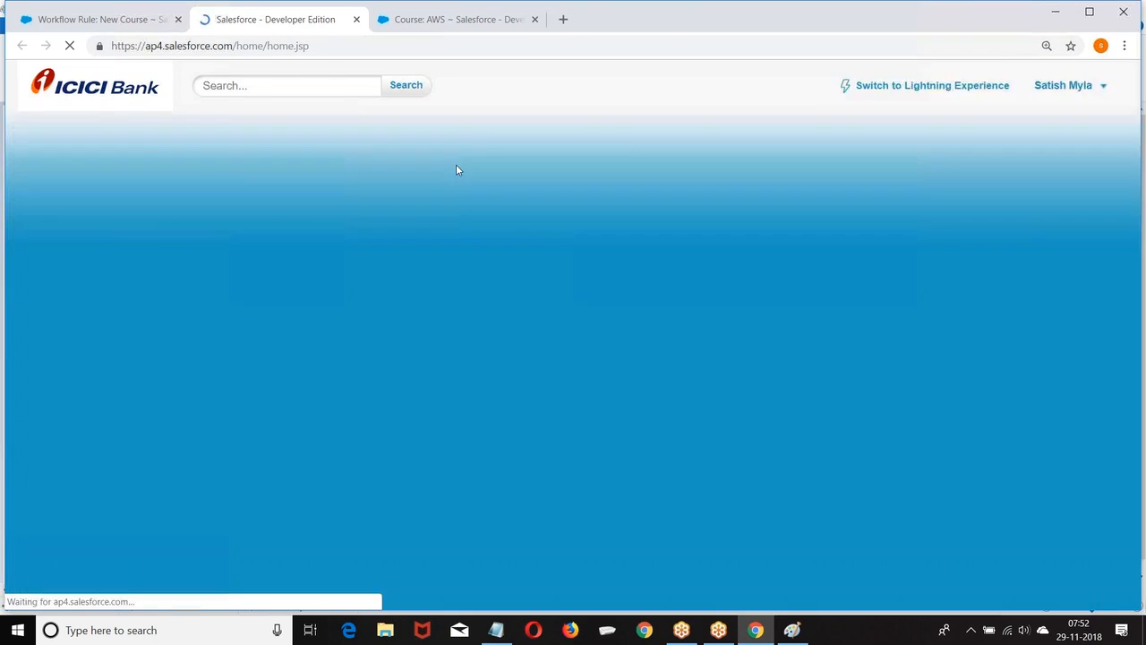
# Filter My Tasks to Next 7 Days + Overdue to show the Book Appointment task.
pyautogui.scroll(-10, 461, 174)
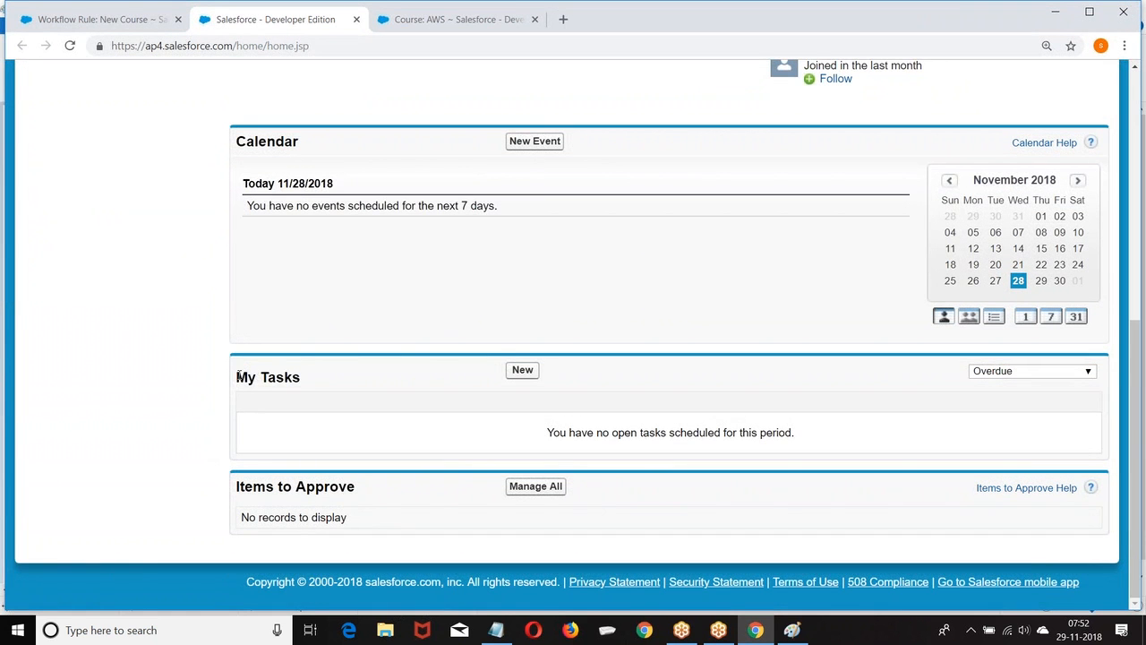
pyautogui.moveTo(238, 374); pyautogui.dragTo(313, 383)
pyautogui.click(1067, 385)
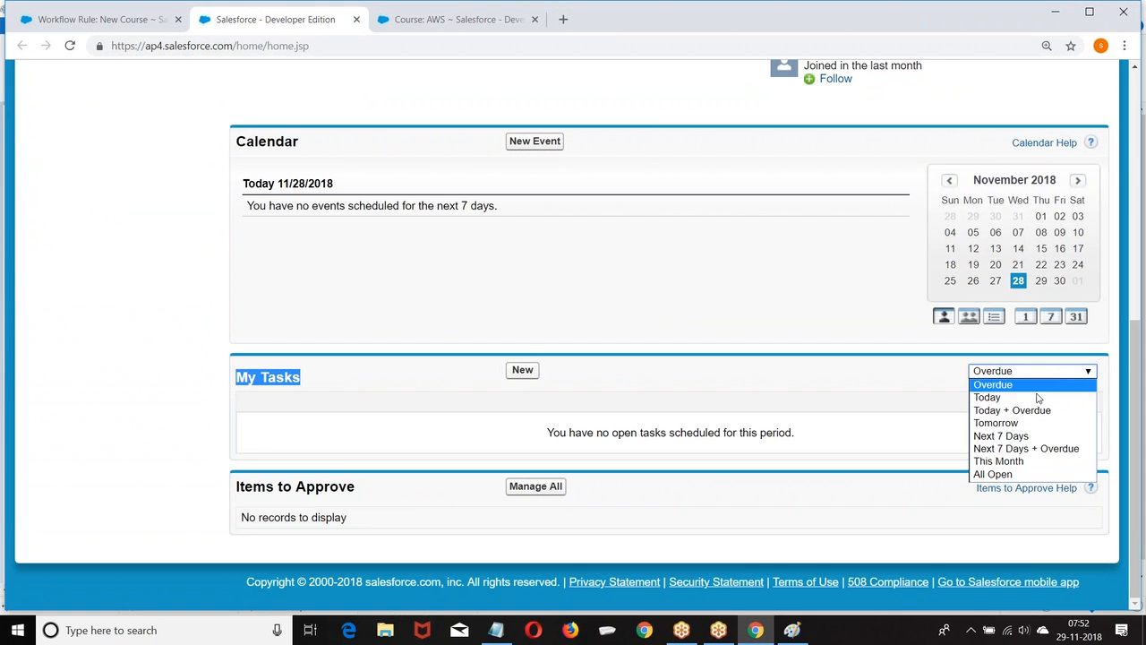
pyautogui.click(1009, 448)
pyautogui.scroll(-10, 560, 359)
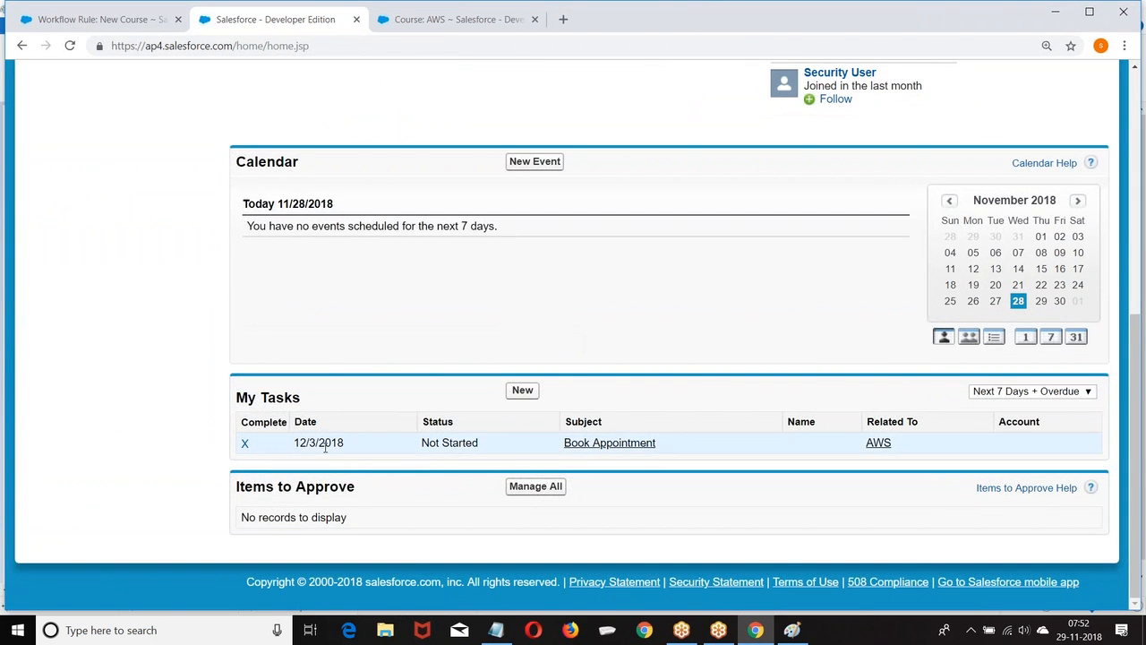
pyautogui.click(1048, 391)
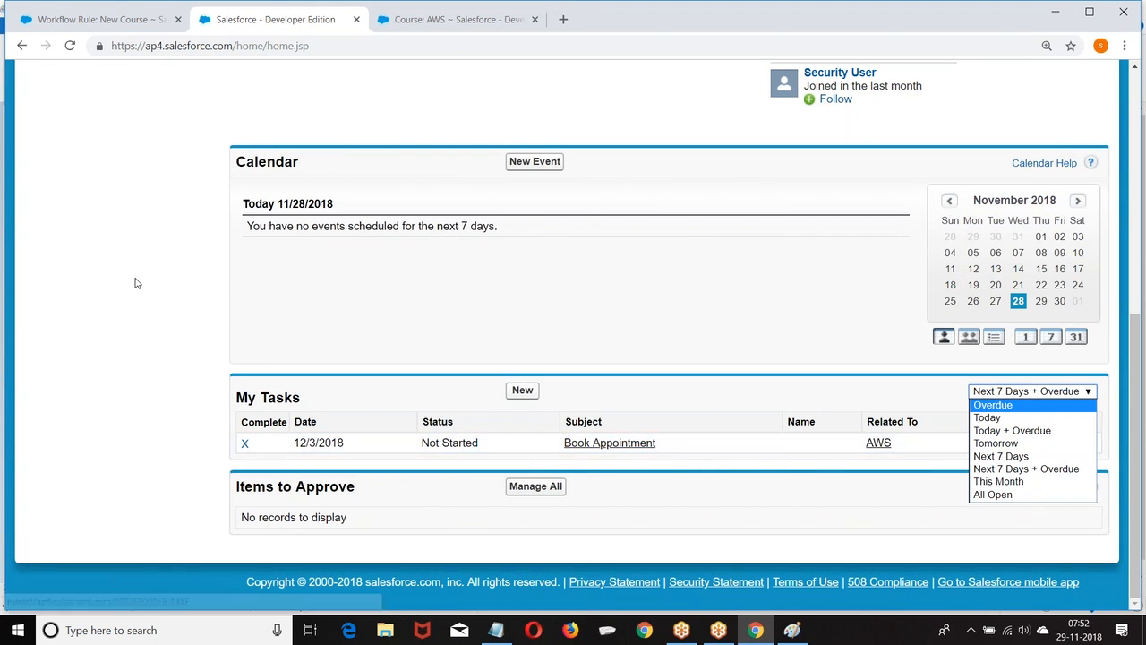
pyautogui.scroll(3, 128, 278)
pyautogui.scroll(1, 128, 277)
pyautogui.moveTo(128, 277)
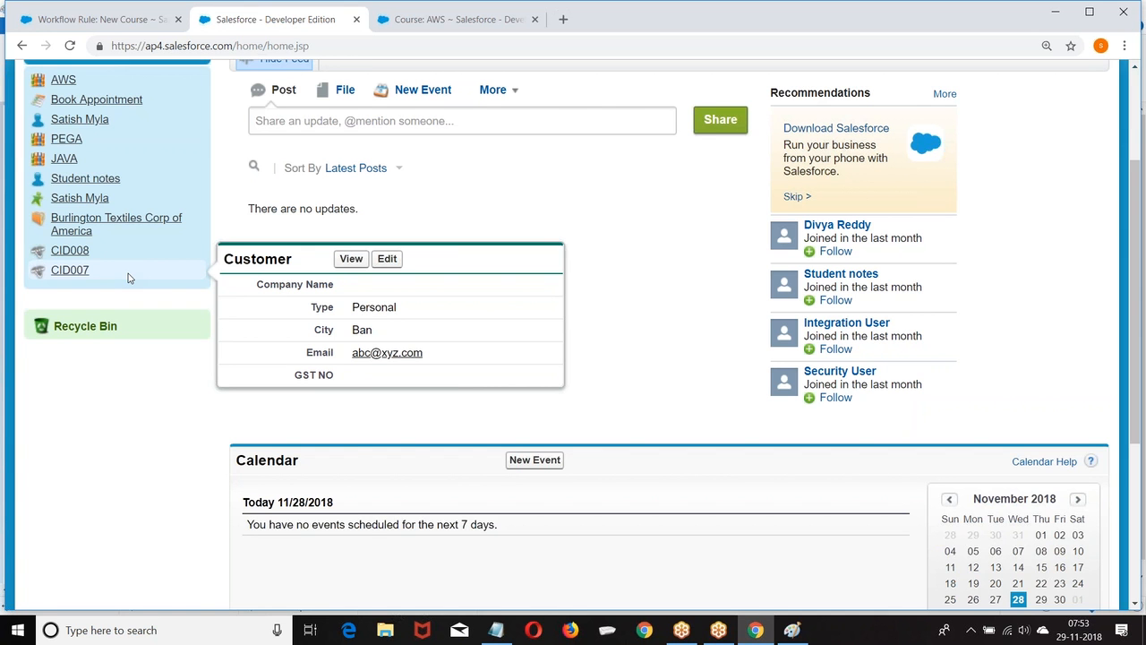
pyautogui.scroll(2, 128, 277)
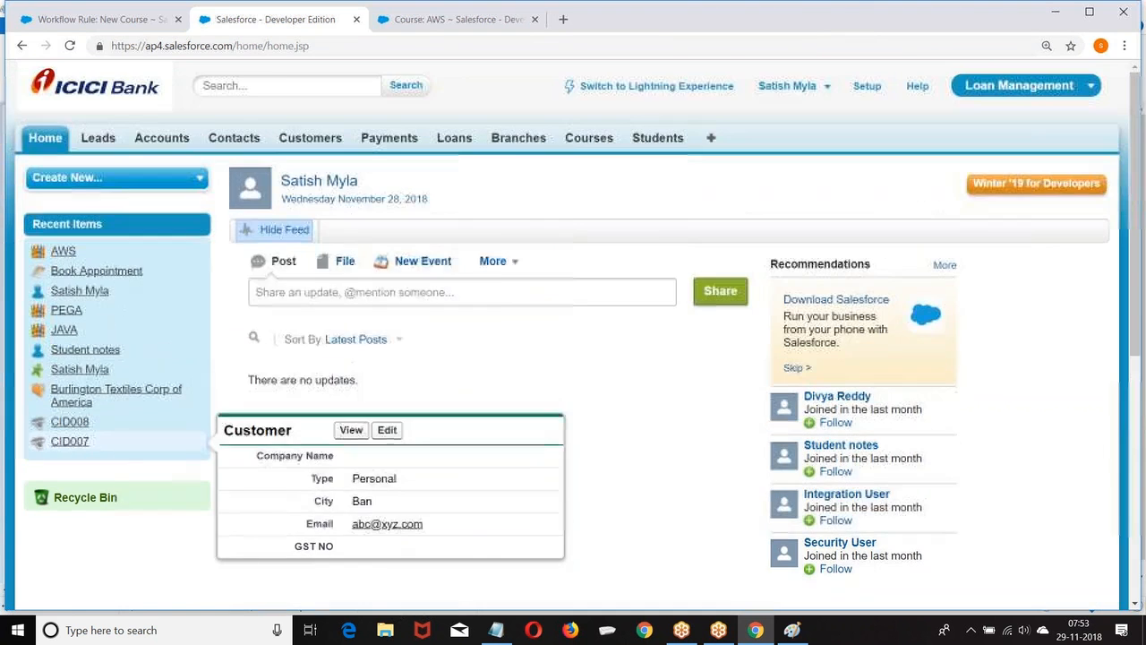
# Go to the Time-Based Workflow queue monitor in Setup.
pyautogui.click(866, 86)
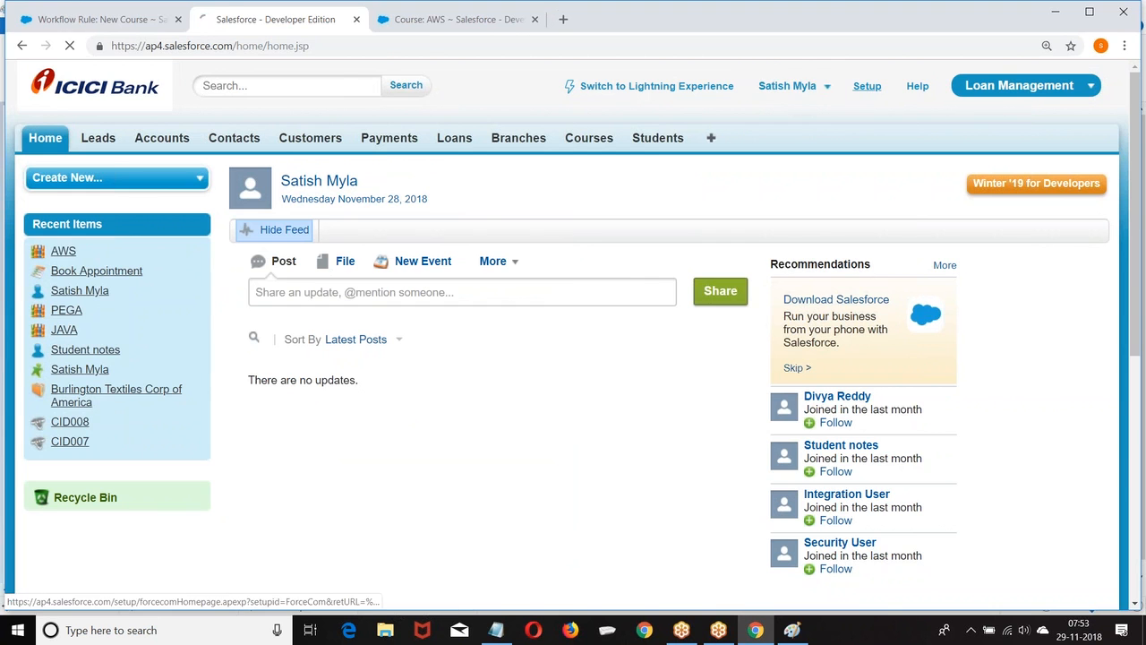
pyautogui.scroll(-2, 67, 215)
pyautogui.scroll(-6, 67, 215)
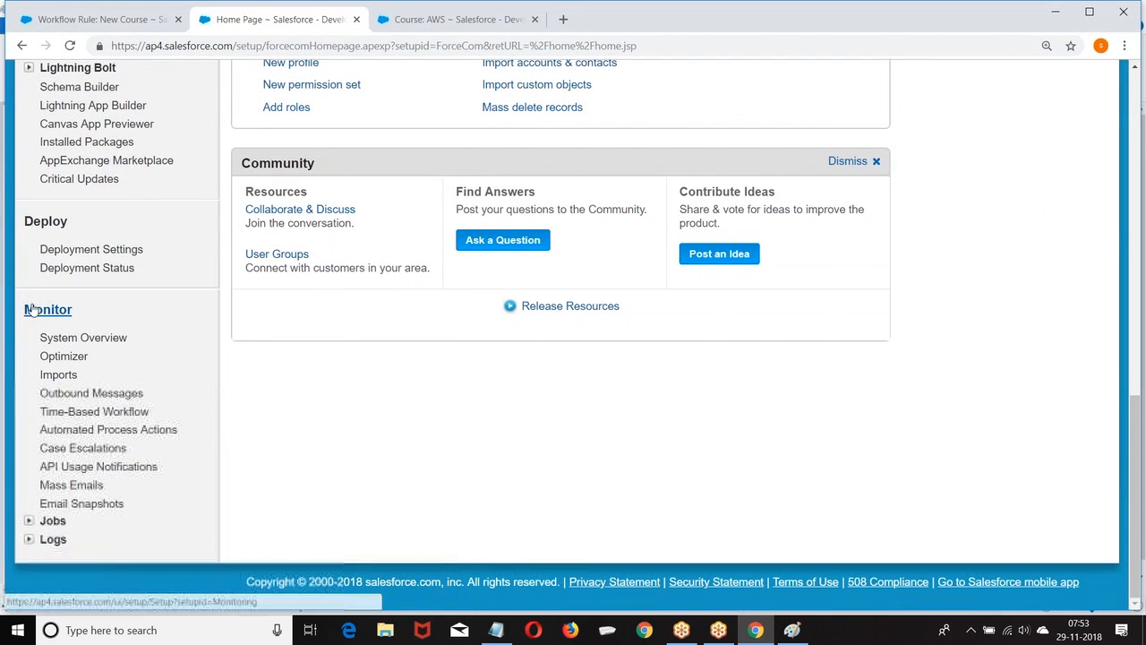
pyautogui.click(108, 415)
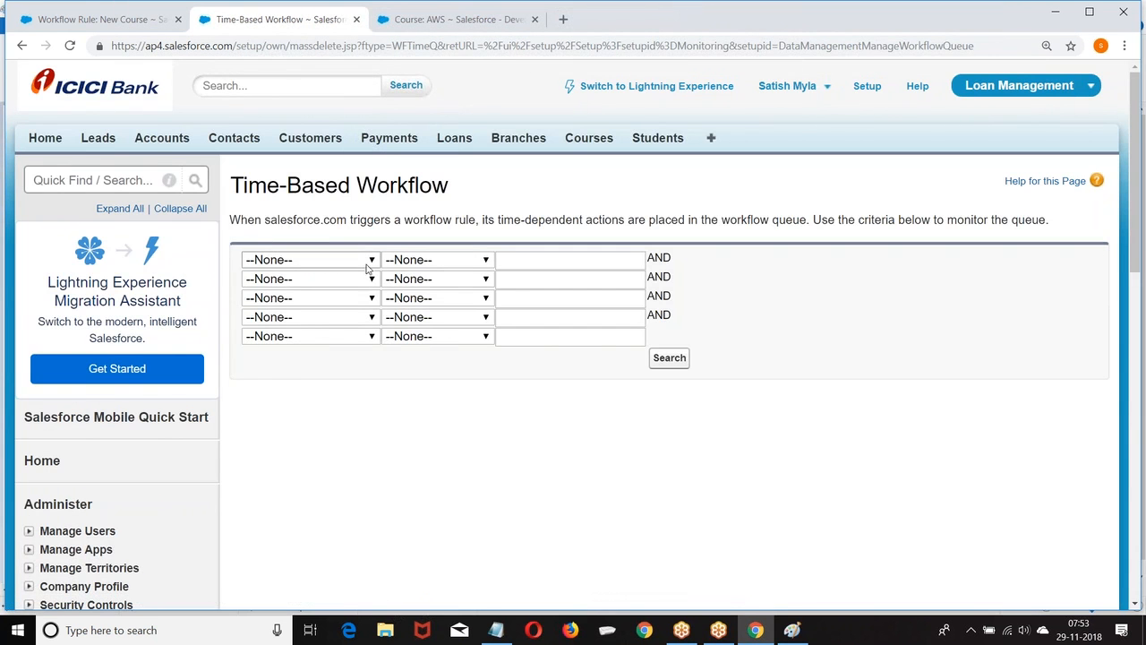
# Search the workflow queue with the filter Object equals Course.
pyautogui.click(368, 261)
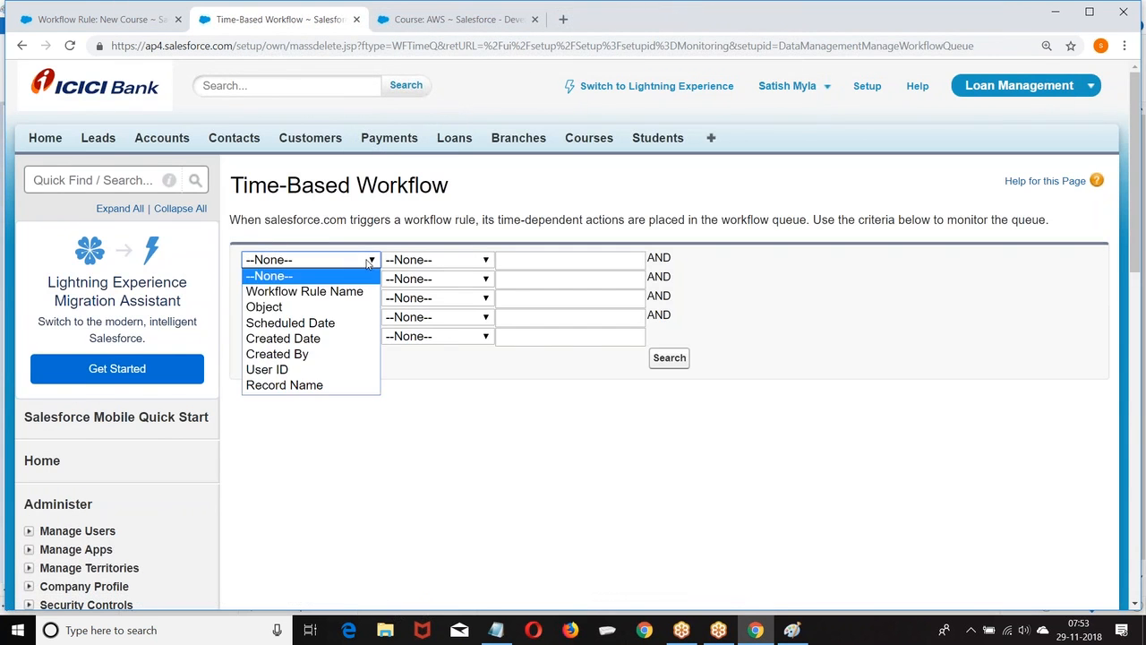
pyautogui.click(293, 312)
pyautogui.click(448, 263)
pyautogui.click(421, 288)
pyautogui.click(510, 262)
pyautogui.write('Course')
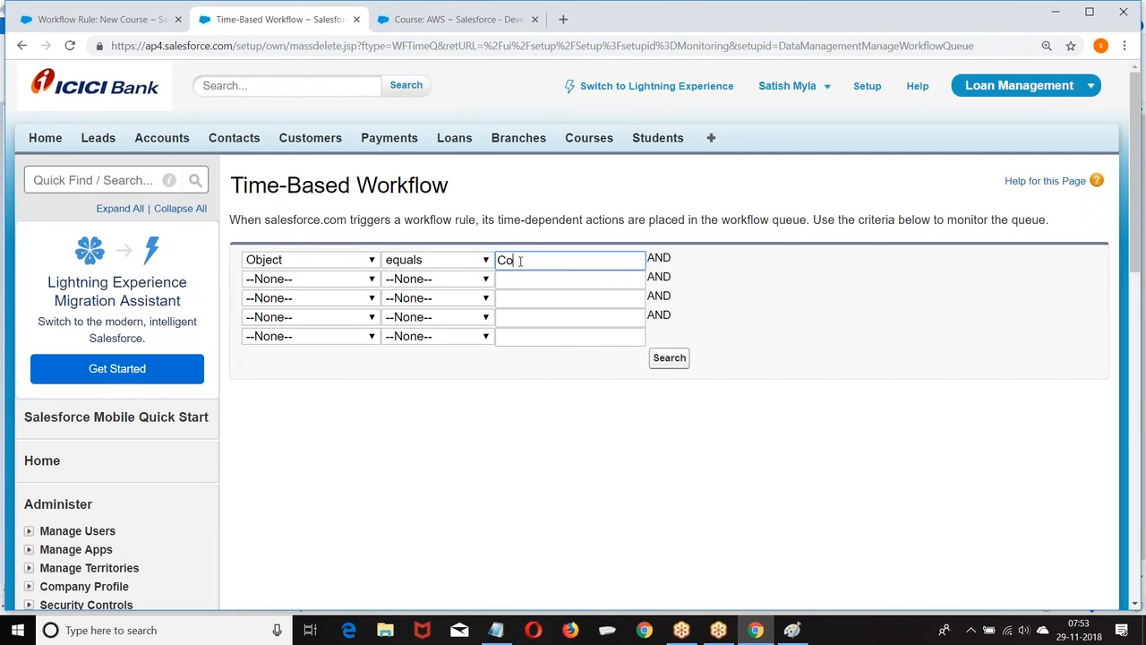
pyautogui.click(669, 356)
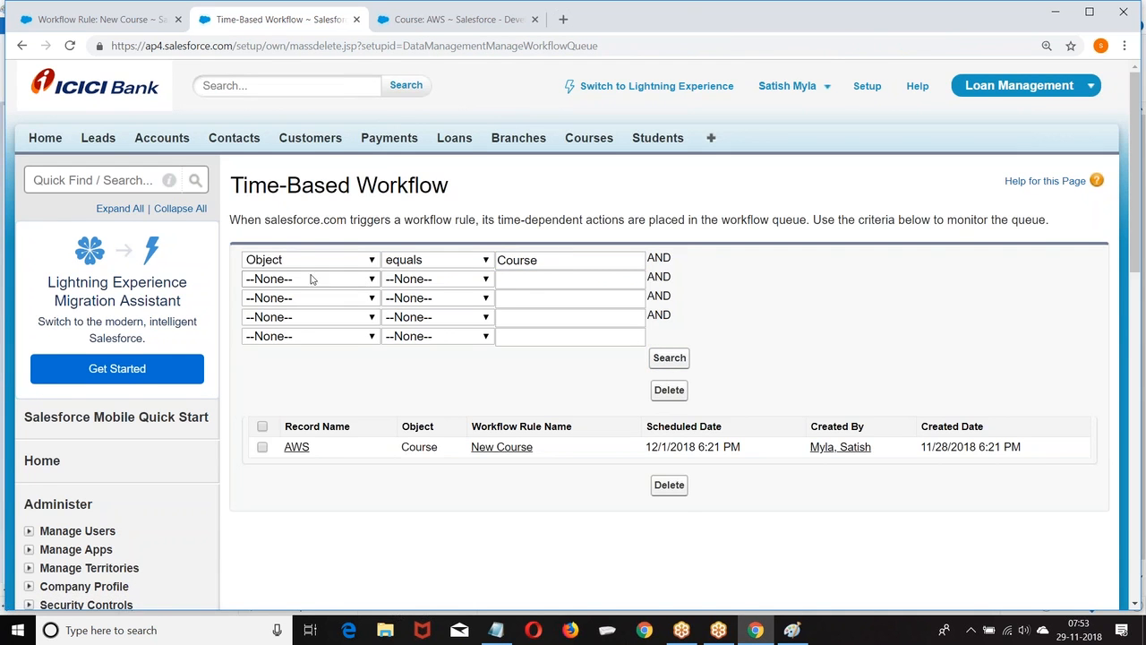
# Select the queued AWS New Course action and delete it.
pyautogui.scroll(-2, 313, 280)
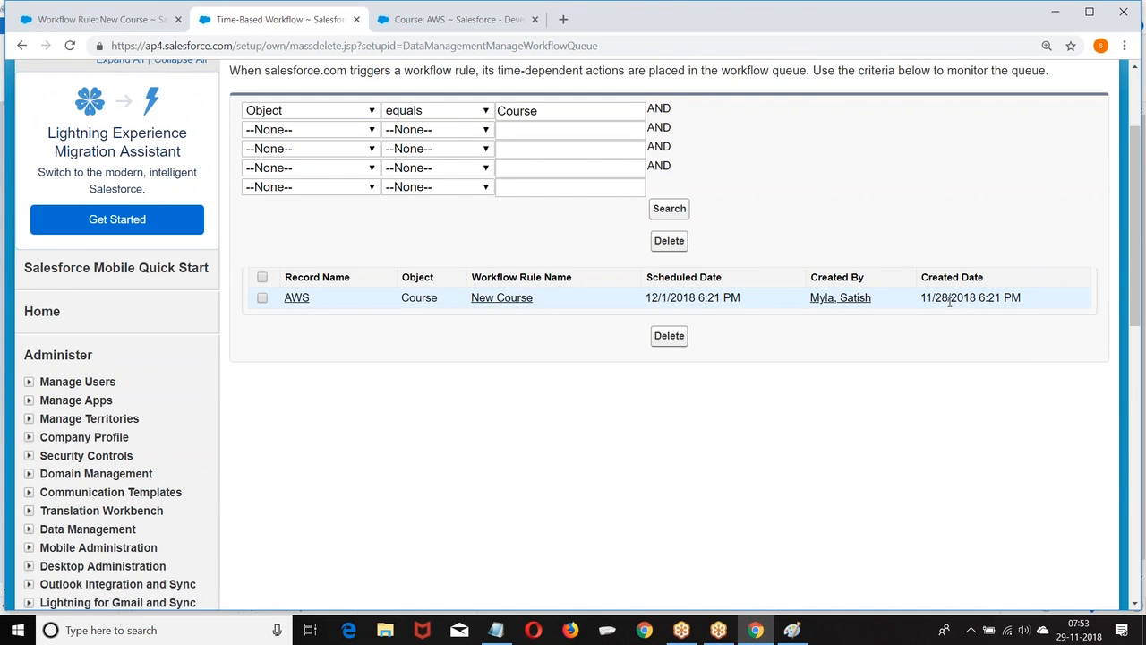
pyautogui.moveTo(645, 297); pyautogui.dragTo(723, 297)
pyautogui.click(816, 365)
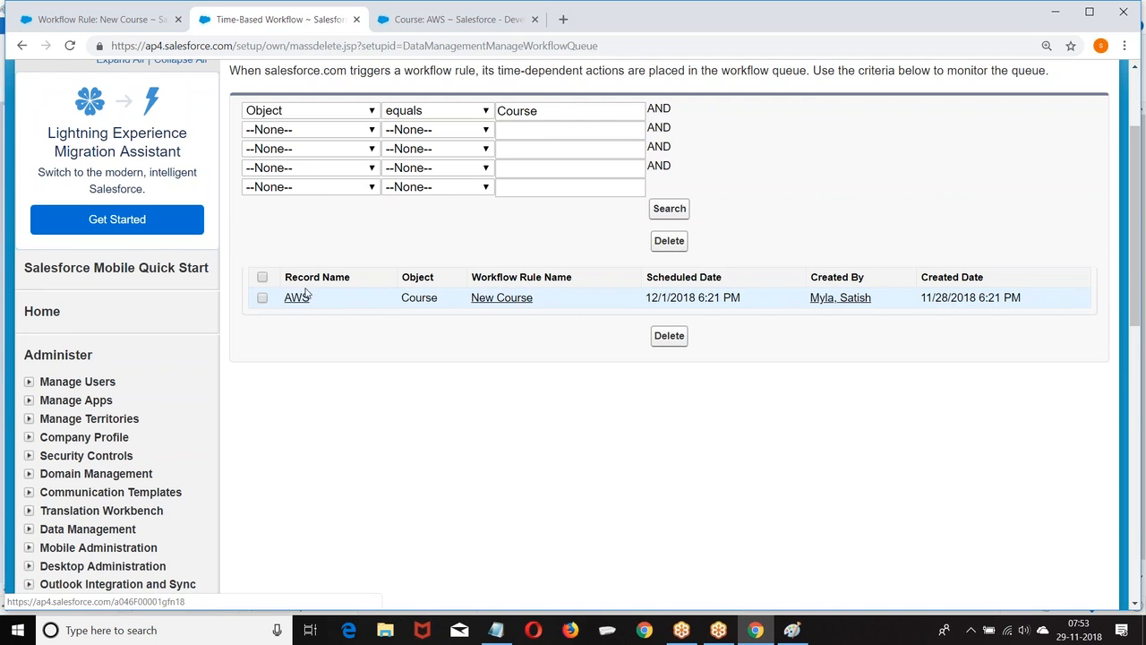
pyautogui.moveTo(281, 302); pyautogui.dragTo(1053, 307)
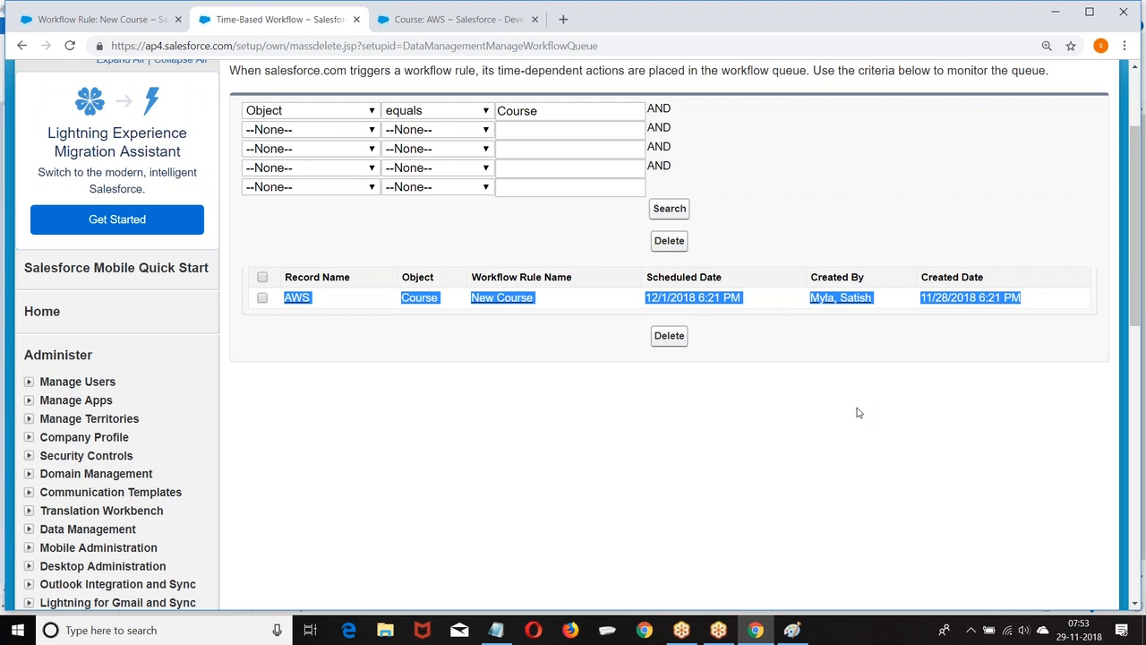
pyautogui.click(262, 277)
pyautogui.click(669, 241)
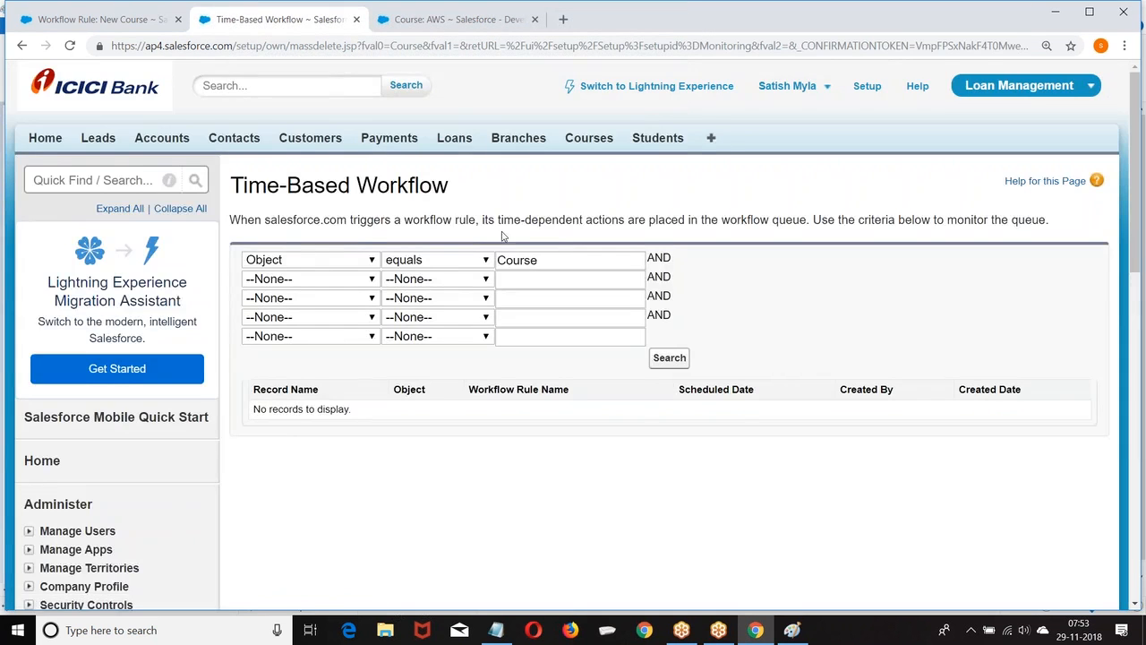
# Reopen the Time-Based Workflow page from the Monitor section of the Setup sidebar.
pyautogui.scroll(-10, 277, 312)
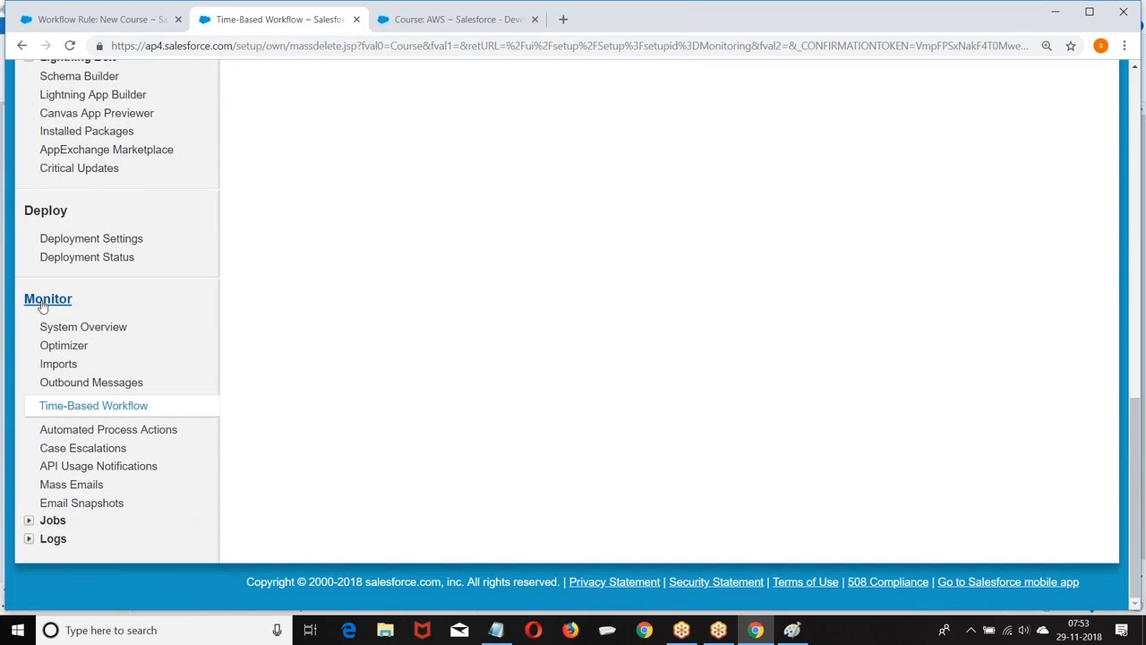
pyautogui.click(71, 407)
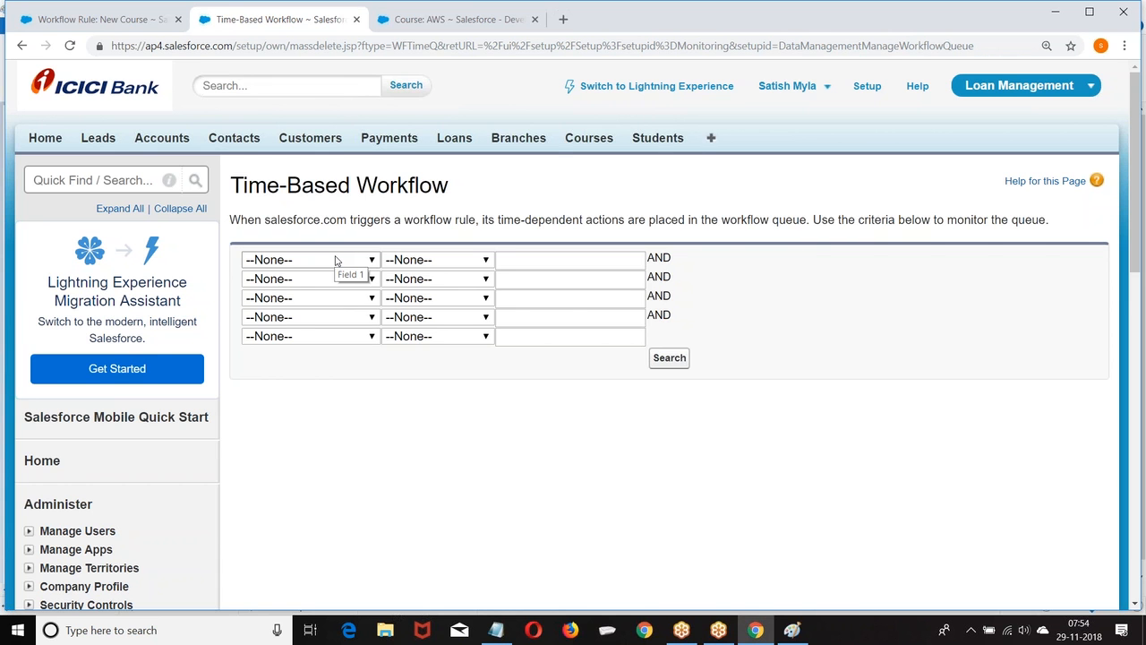
pyautogui.scroll(-10, 336, 260)
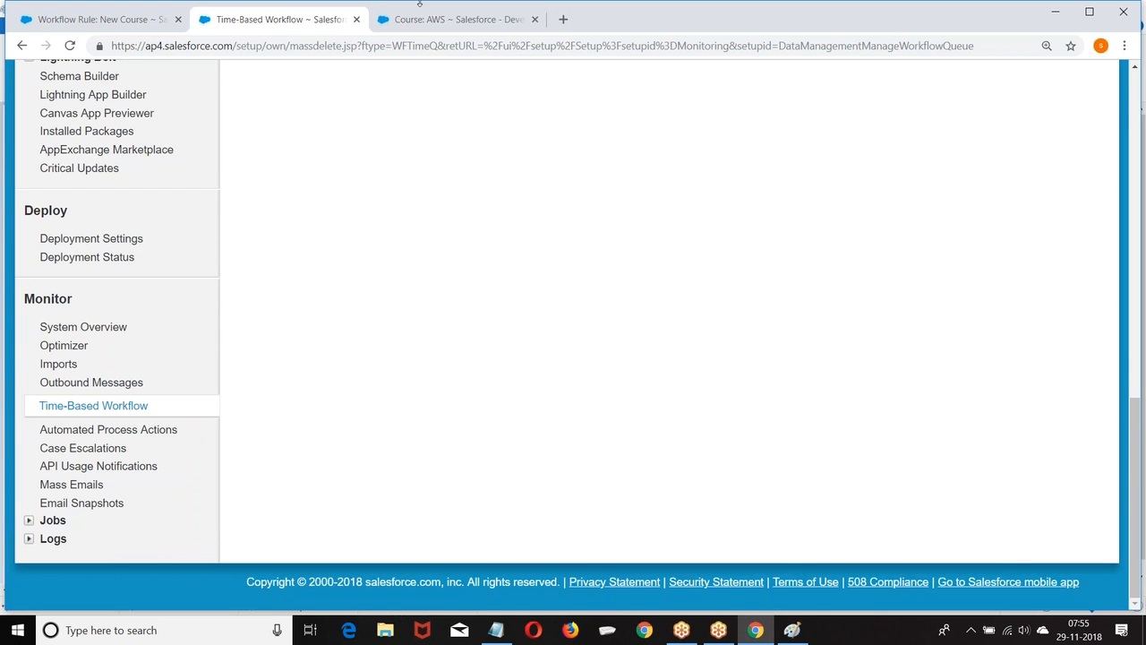
# Start a new blank Paint canvas, discarding the previous diagram without saving.
pyautogui.click(799, 631)
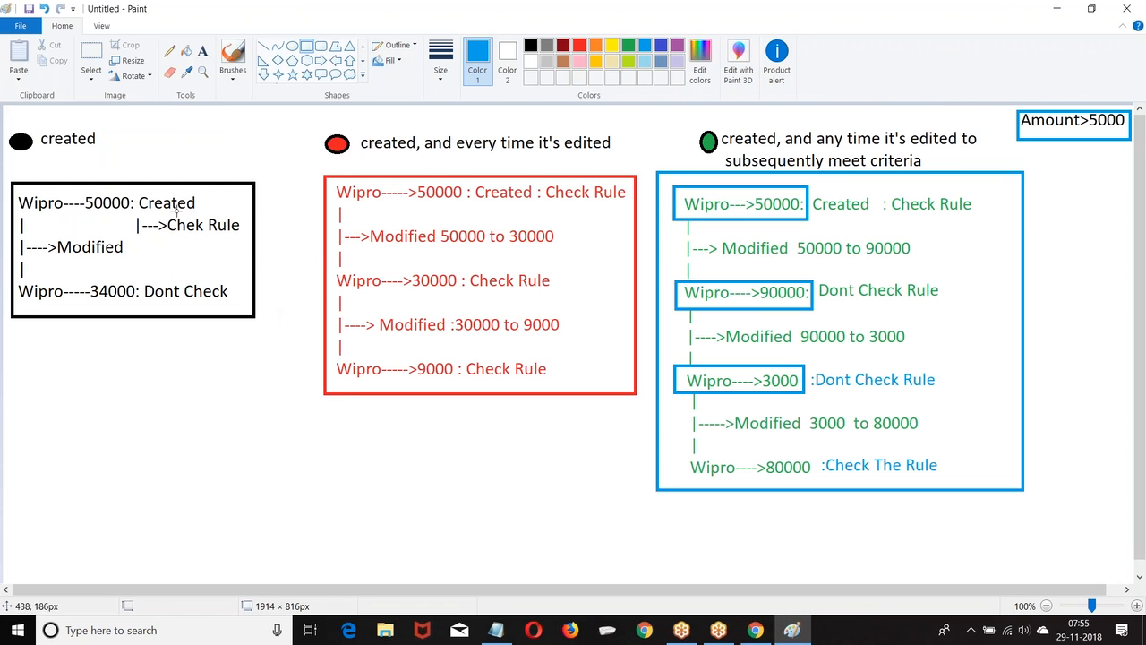
pyautogui.click(22, 26)
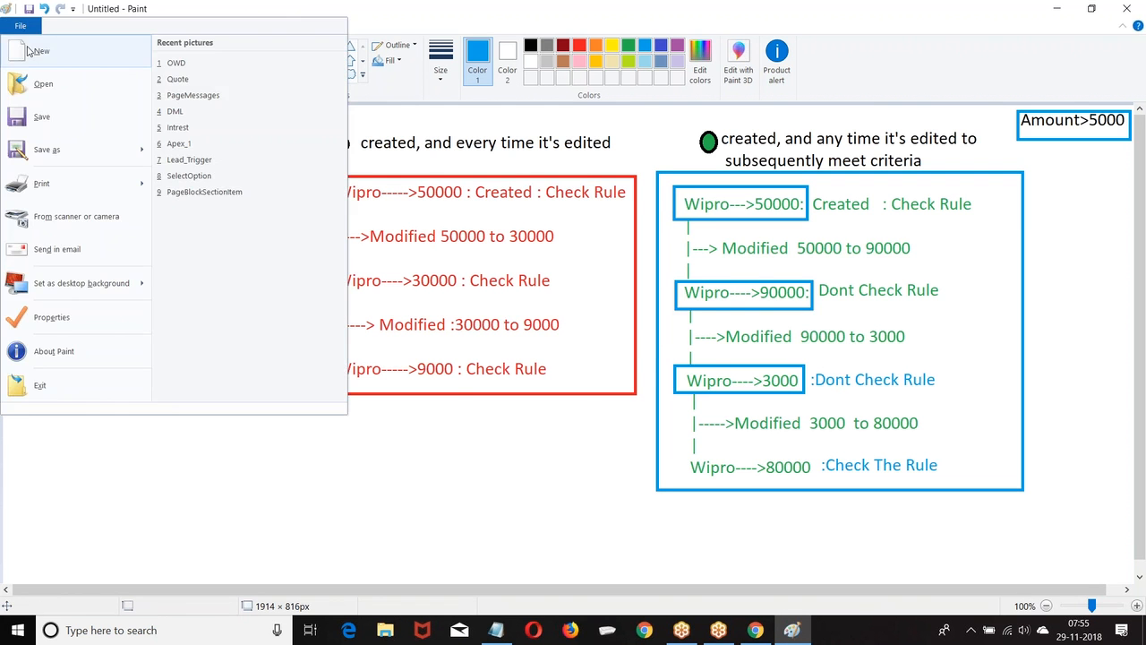
pyautogui.click(600, 317)
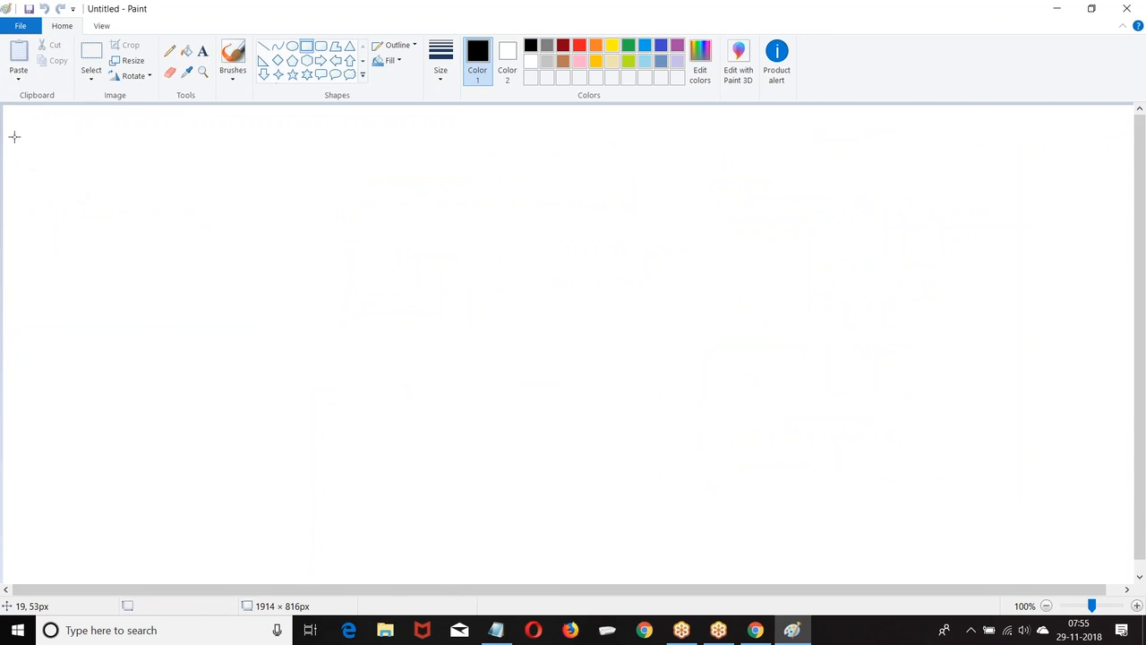
pyautogui.click(202, 52)
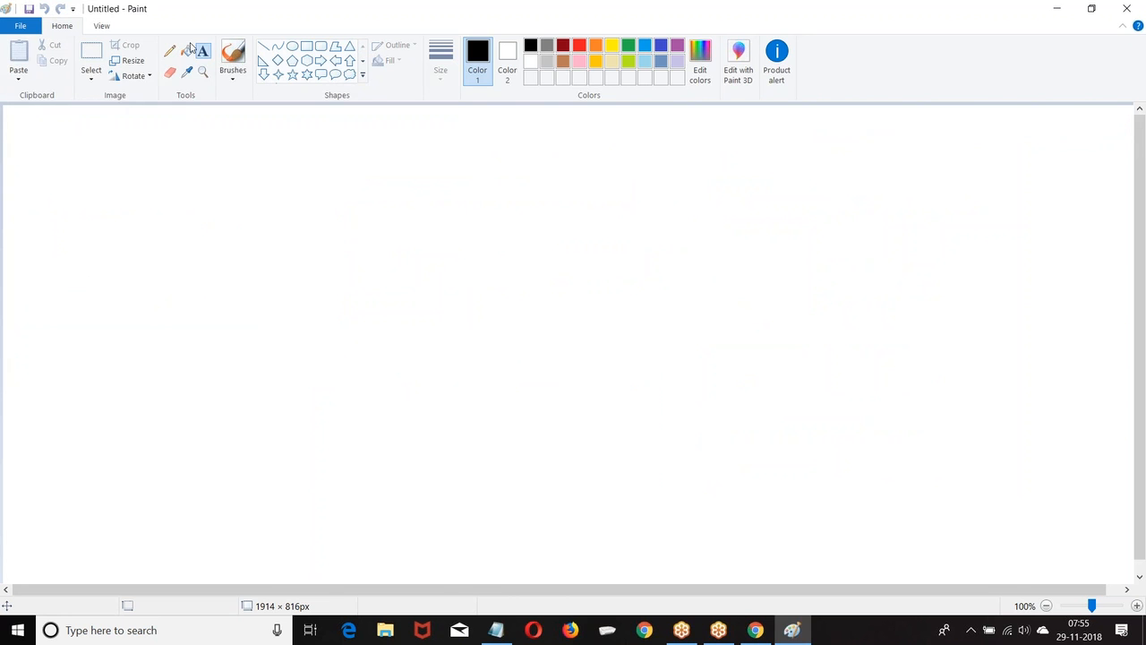
# Draw a person figure at top left: an oval head over a rounded-rectangle body.
pyautogui.click(292, 45)
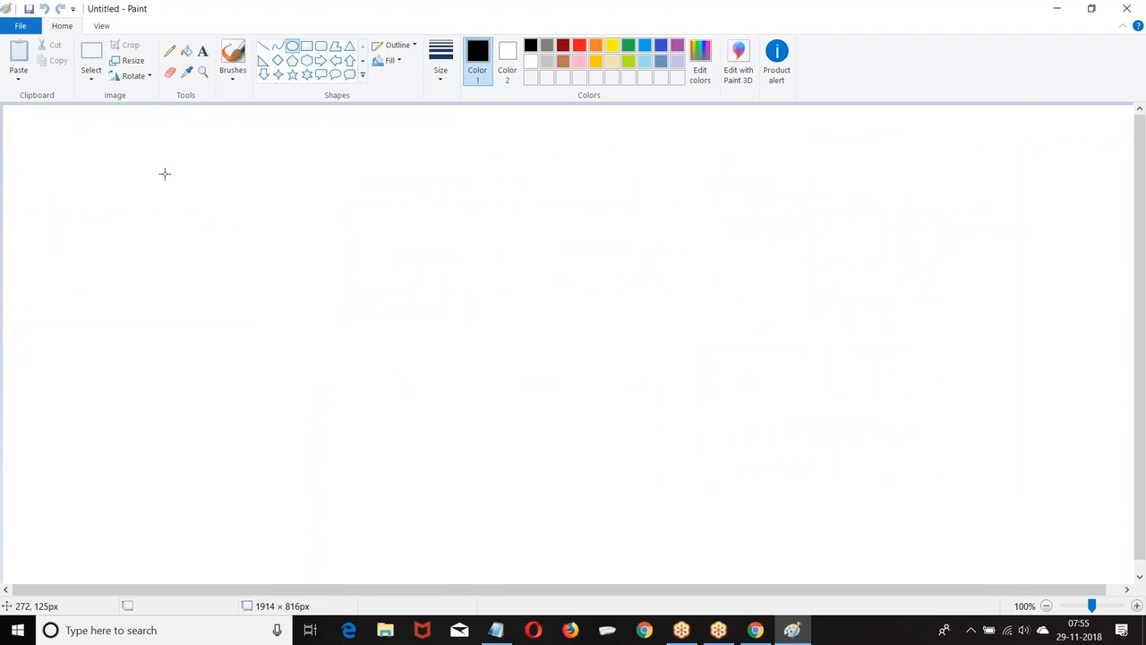
pyautogui.moveTo(120, 122)
pyautogui.mouseDown()
pyautogui.moveTo(158, 145)
pyautogui.moveTo(147, 150)
pyautogui.mouseUp()
pyautogui.click(213, 136)
pyautogui.click(320, 45)
pyautogui.moveTo(102, 149)
pyautogui.mouseDown()
pyautogui.moveTo(125, 152)
pyautogui.moveTo(163, 203)
pyautogui.mouseUp()
pyautogui.click(212, 154)
# Copy the person figure and paste three copies in a row to its right.
pyautogui.click(91, 52)
pyautogui.moveTo(95, 115)
pyautogui.mouseDown()
pyautogui.moveTo(118, 117)
pyautogui.moveTo(177, 211)
pyautogui.mouseUp()
pyautogui.hotkey('ctrl', 'c')
pyautogui.hotkey('ctrl', 'v')
pyautogui.moveTo(34, 159)
pyautogui.mouseDown()
pyautogui.moveTo(134, 184)
pyautogui.moveTo(280, 169)
pyautogui.mouseUp()
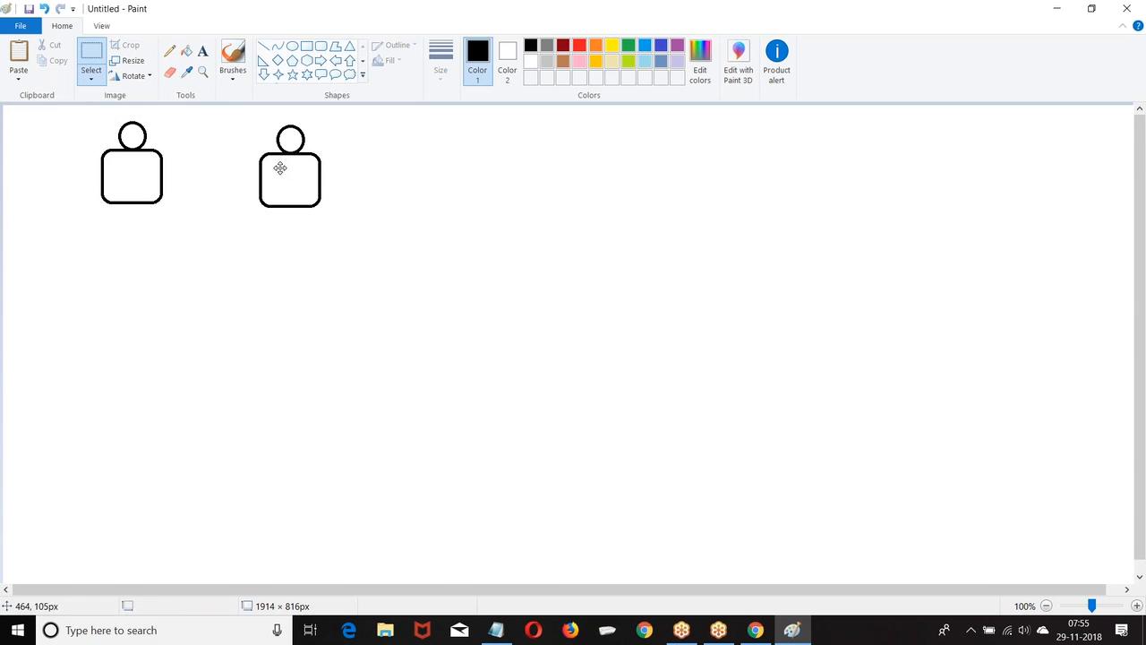
pyautogui.hotkey('ctrl', 'v')
pyautogui.moveTo(71, 171); pyautogui.dragTo(390, 168)
pyautogui.hotkey('ctrl', 'v')
pyautogui.moveTo(55, 160); pyautogui.dragTo(472, 175)
pyautogui.click(583, 164)
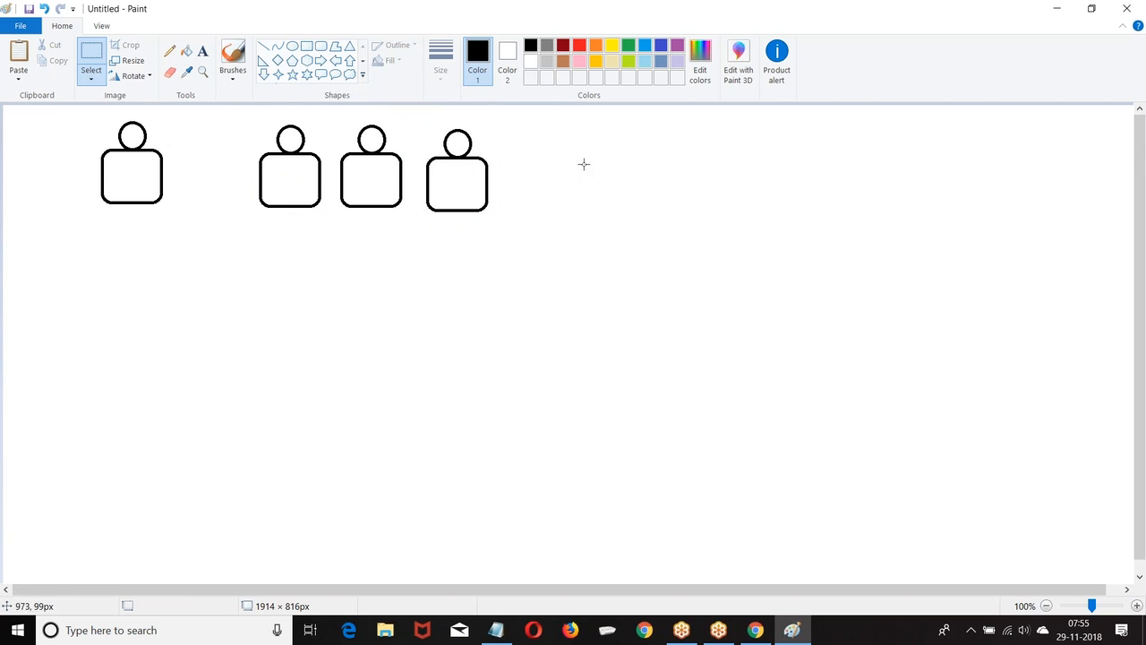
# Draw rectangles around the three clerk figures and around the single manager figure.
pyautogui.click(306, 45)
pyautogui.moveTo(255, 113); pyautogui.dragTo(516, 221)
pyautogui.click(393, 269)
pyautogui.moveTo(80, 109); pyautogui.dragTo(198, 219)
pyautogui.click(312, 263)
# Write the manager's name inside the manager figure's body.
pyautogui.click(202, 50)
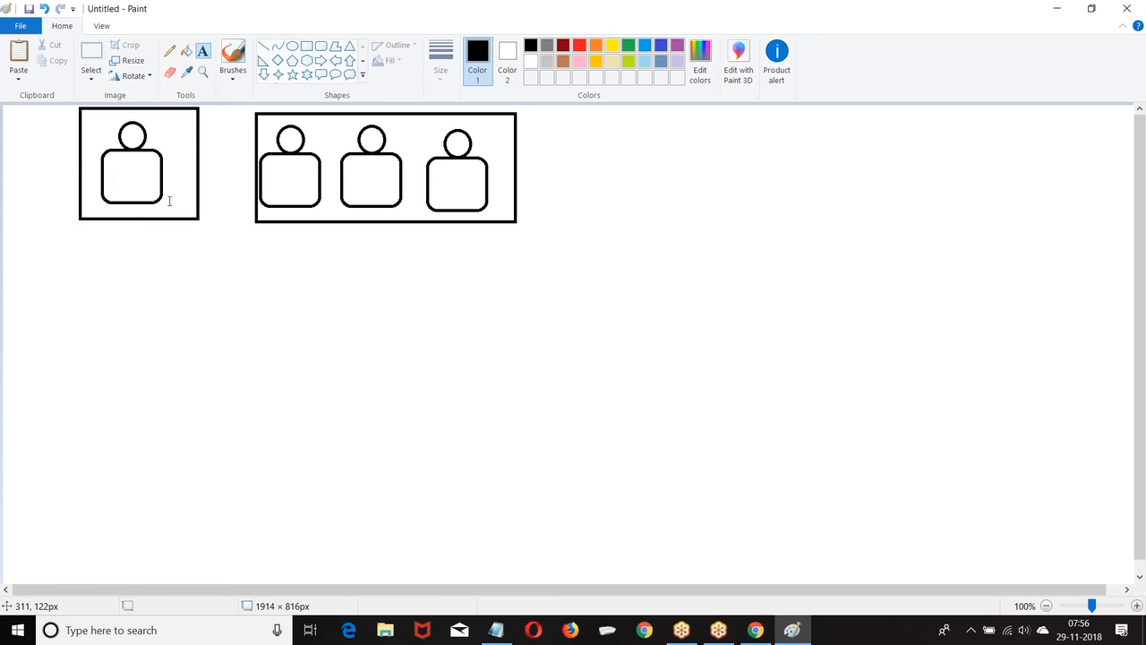
pyautogui.click(118, 233)
pyautogui.write('S')
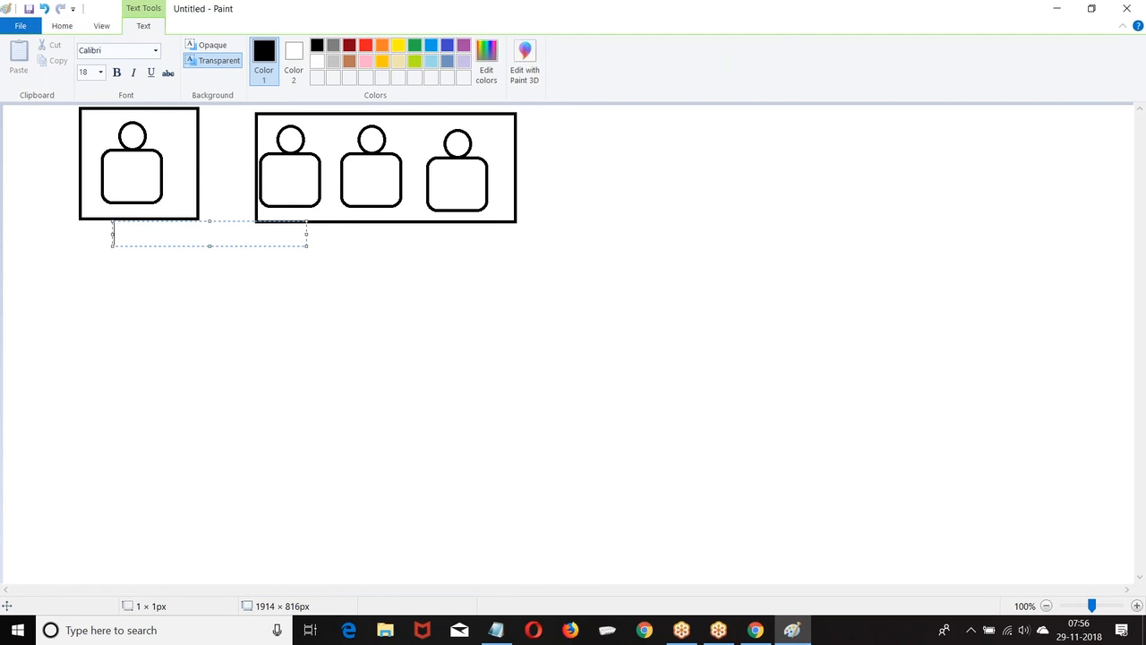
pyautogui.click(115, 175)
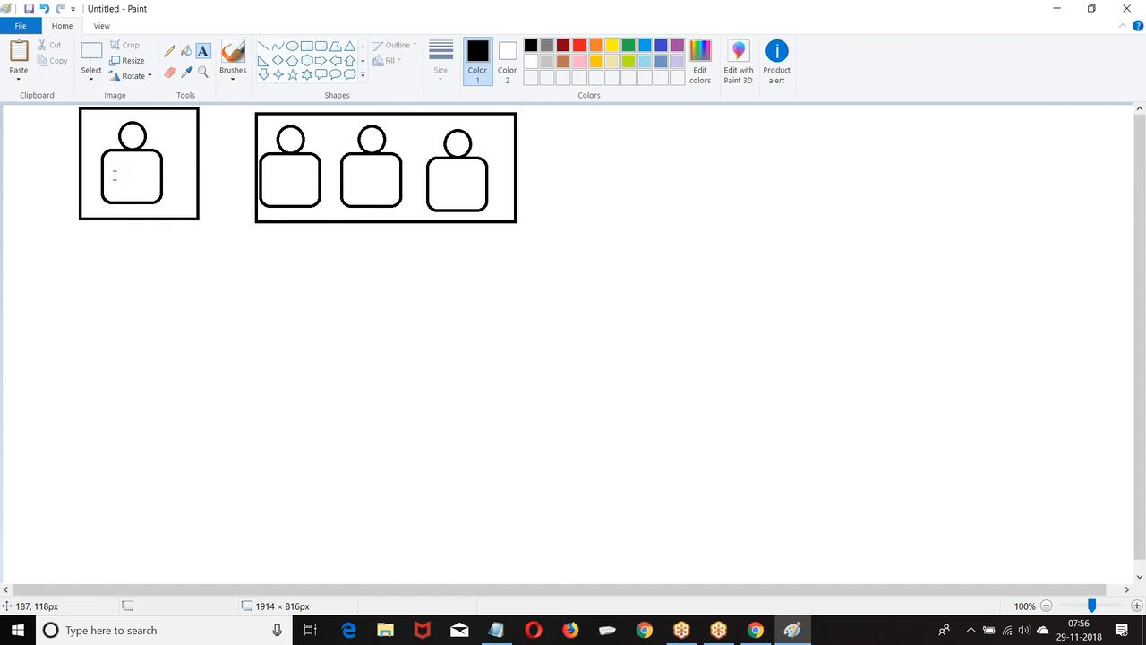
pyautogui.click(115, 175)
pyautogui.write('Sam')
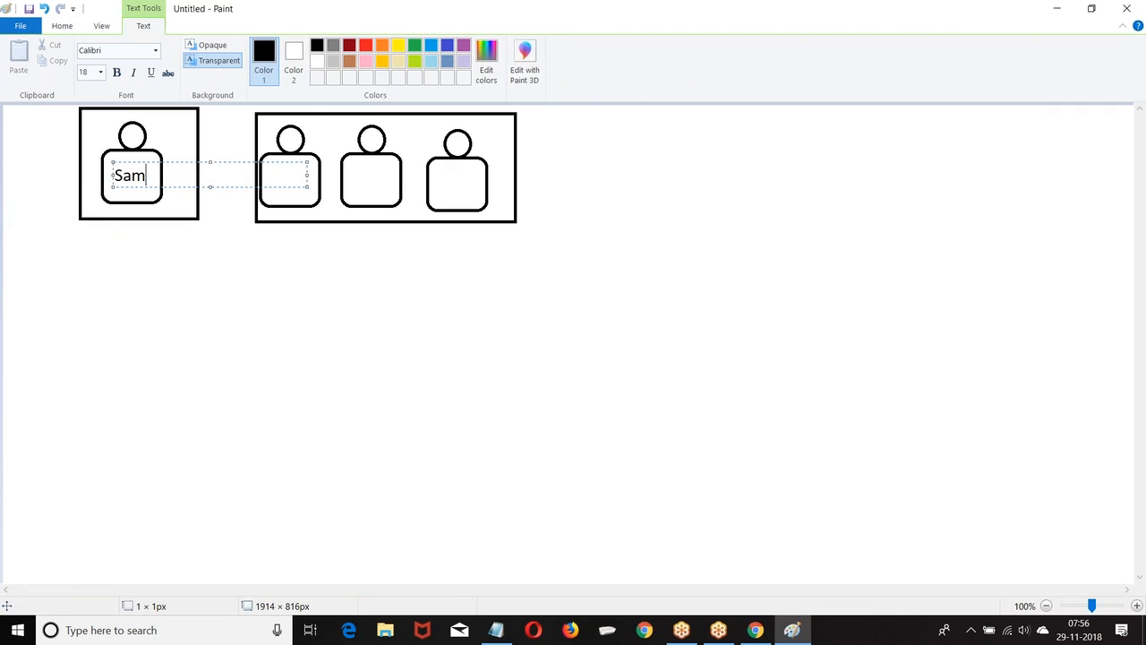
pyautogui.click(344, 276)
# Write each clerk's name inside the three clerk figures' bodies.
pyautogui.click(269, 176)
pyautogui.write('Ram')
pyautogui.click(417, 259)
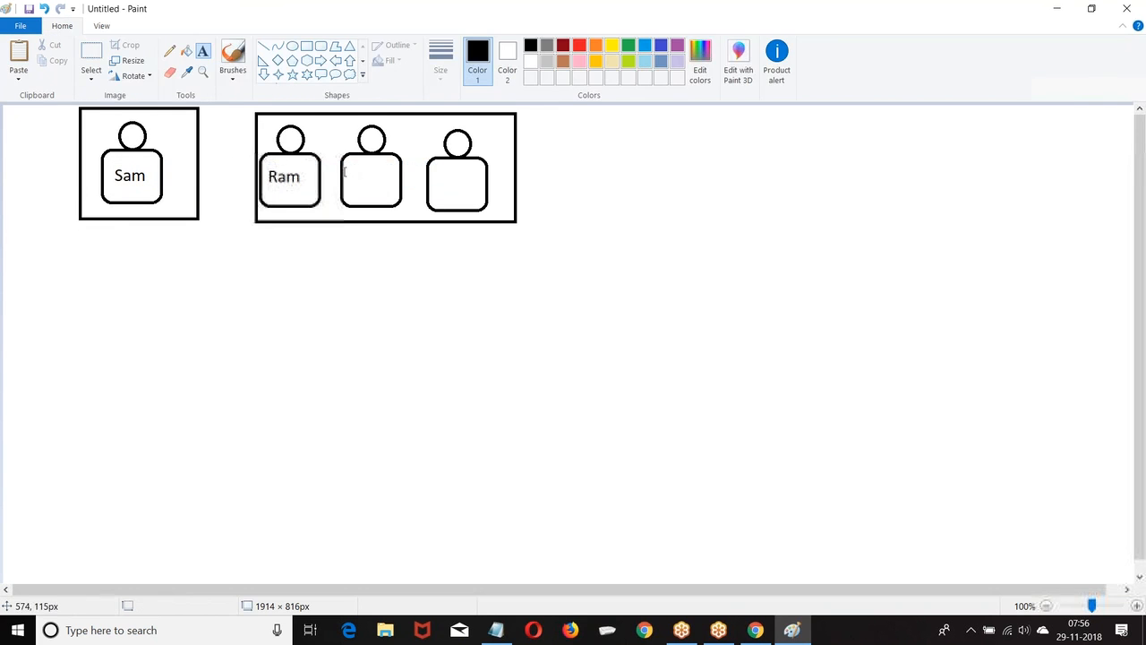
pyautogui.click(346, 178)
pyautogui.write('Kiran')
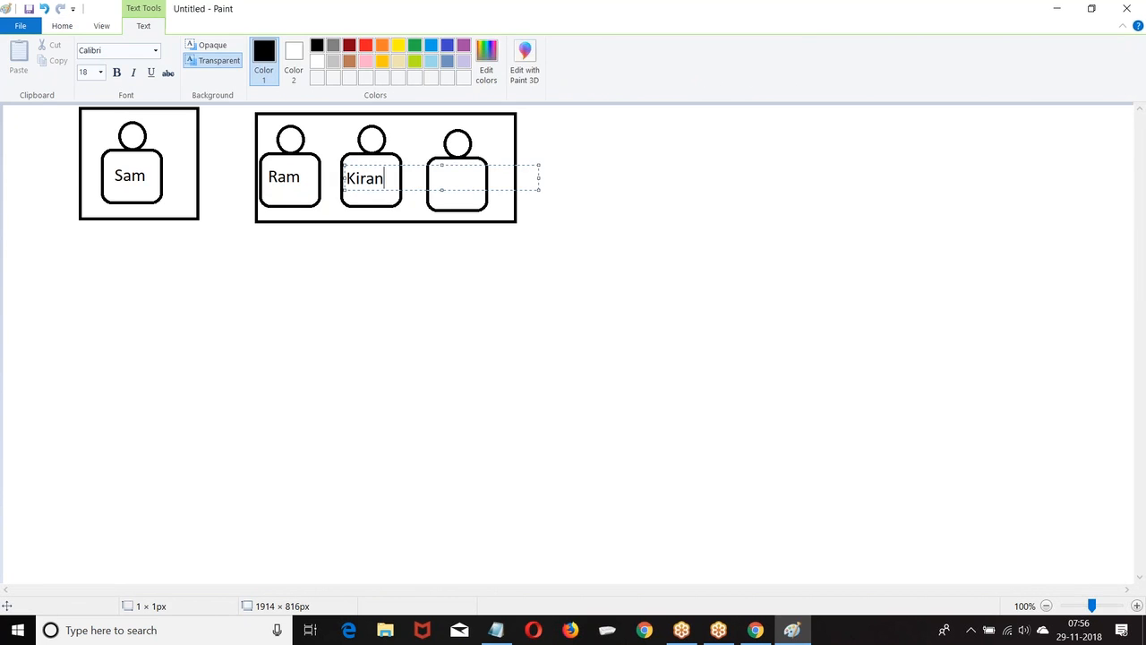
pyautogui.click(441, 248)
pyautogui.click(435, 170)
pyautogui.write('Prasad')
pyautogui.click(301, 256)
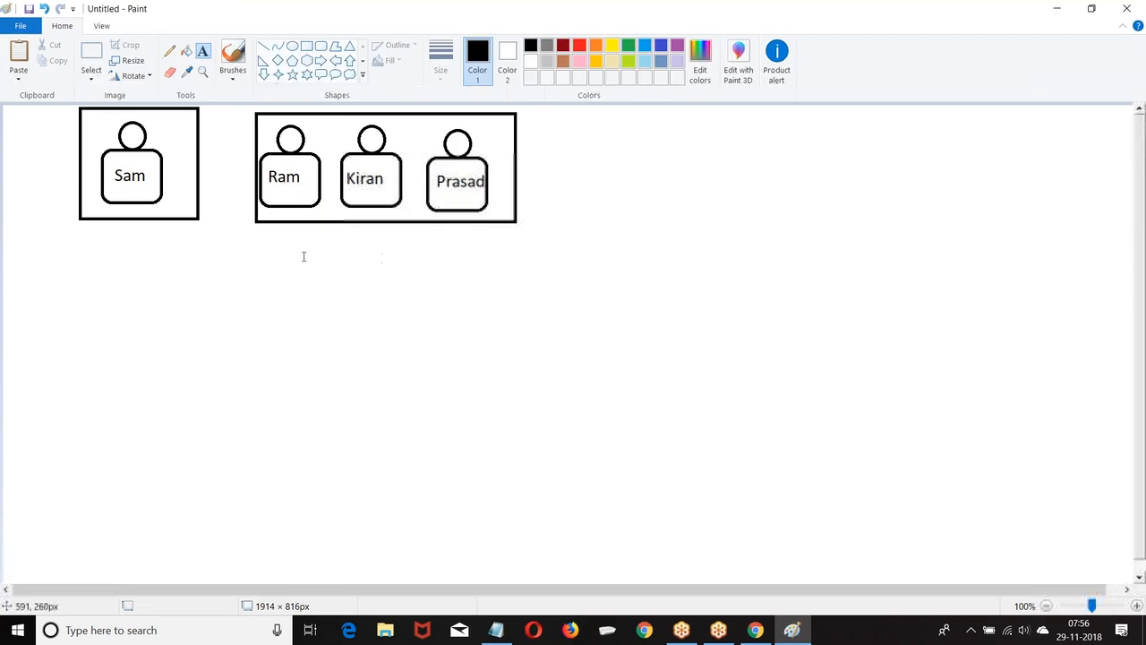
# Caption the boxes 'Manager' and 'Clerk' underneath.
pyautogui.click(111, 224)
pyautogui.write('Manager')
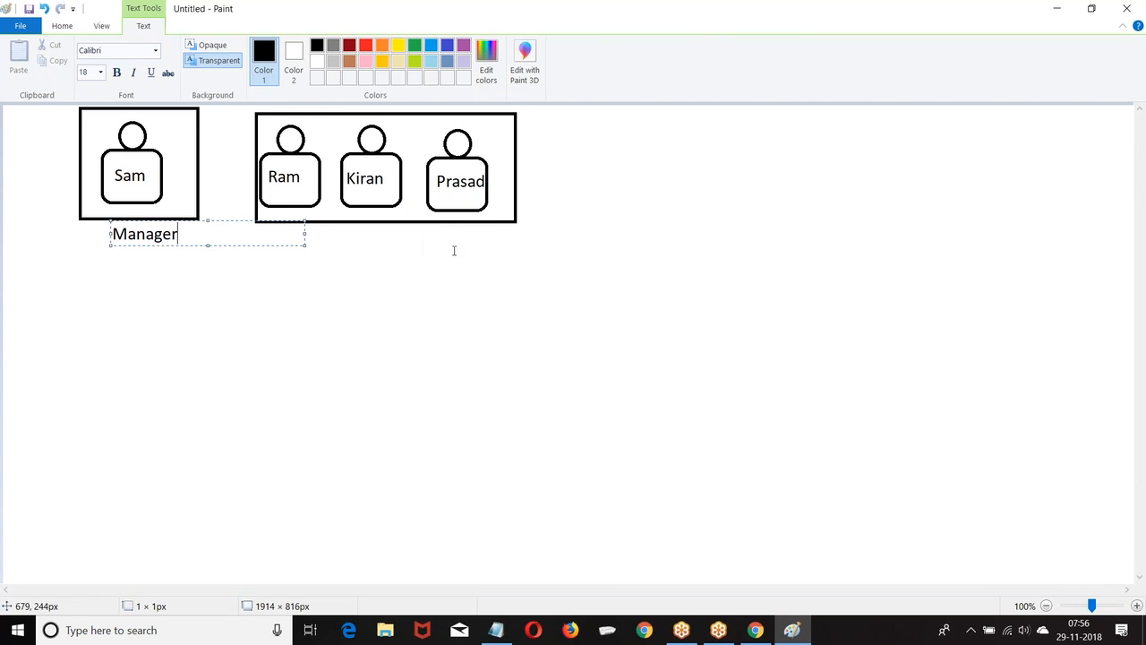
pyautogui.click(364, 242)
pyautogui.click(346, 231)
pyautogui.write('Clerk')
pyautogui.click(275, 341)
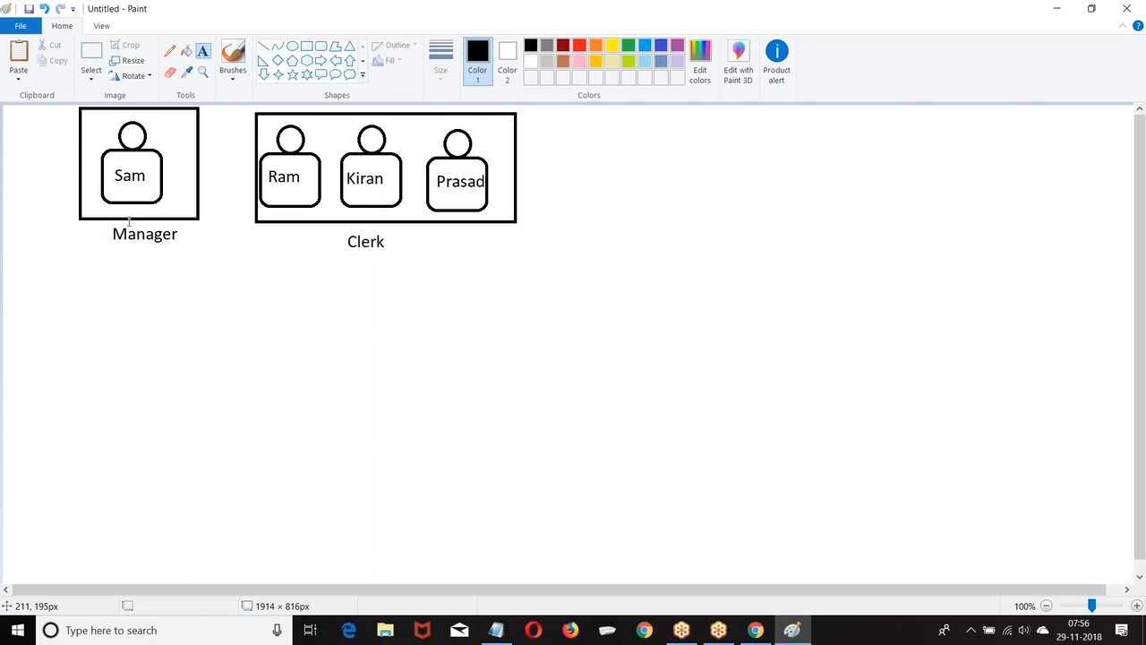
# Type 'Workflow : City =Hyd' and 'Actions : Assign a Task : Book Appointment : Role : Manager' below the diagram.
pyautogui.moveTo(101, 285); pyautogui.dragTo(296, 310)
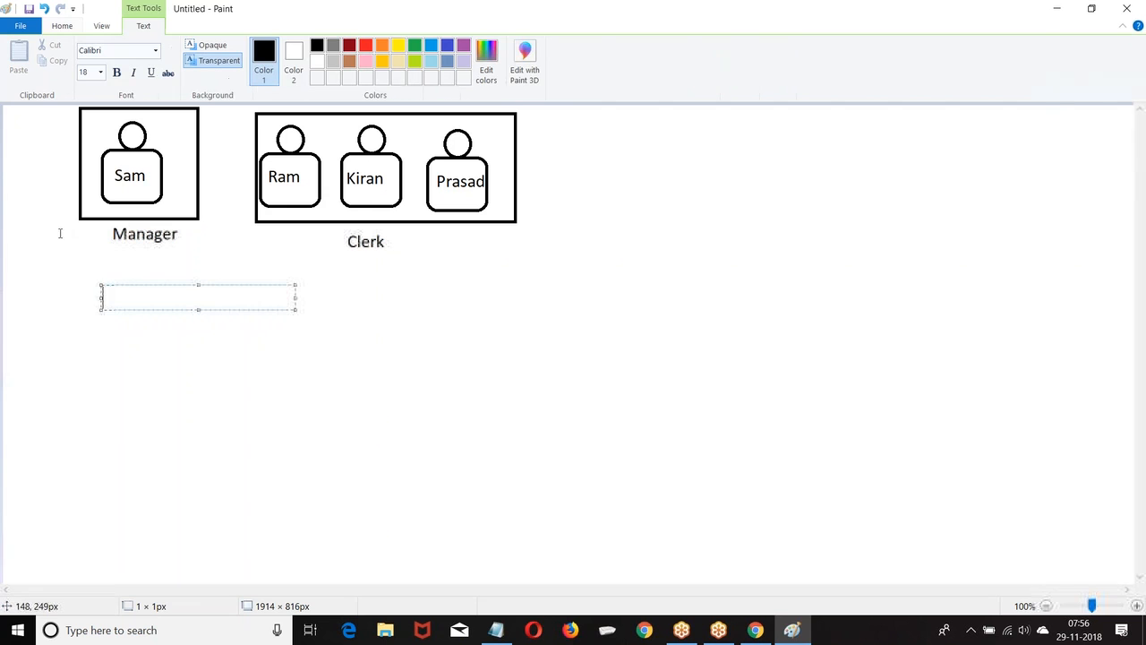
pyautogui.click(28, 290)
pyautogui.click(27, 290)
pyautogui.write('Workflow :')
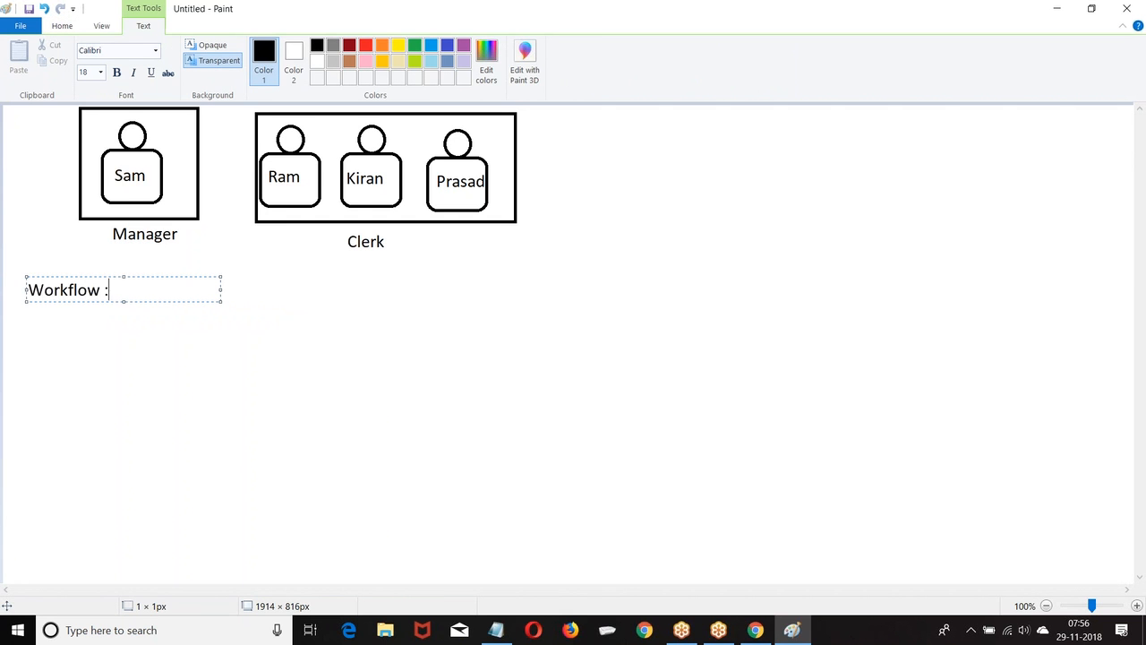
pyautogui.write(' City =Hyd')
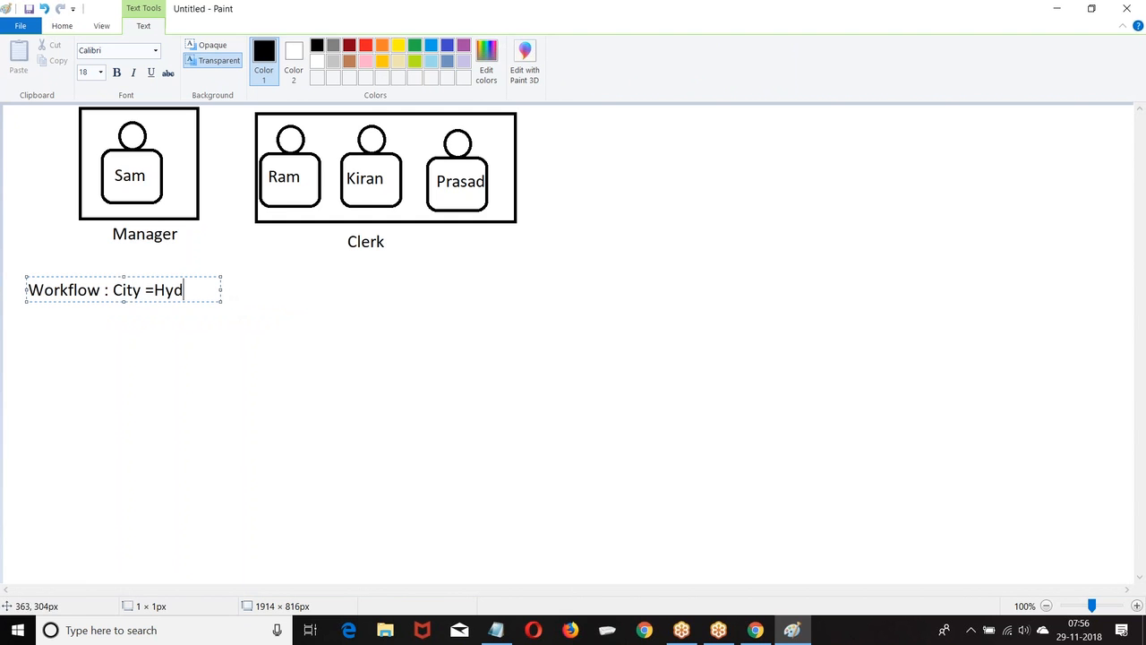
pyautogui.moveTo(220, 290); pyautogui.dragTo(470, 301)
pyautogui.press('Return')
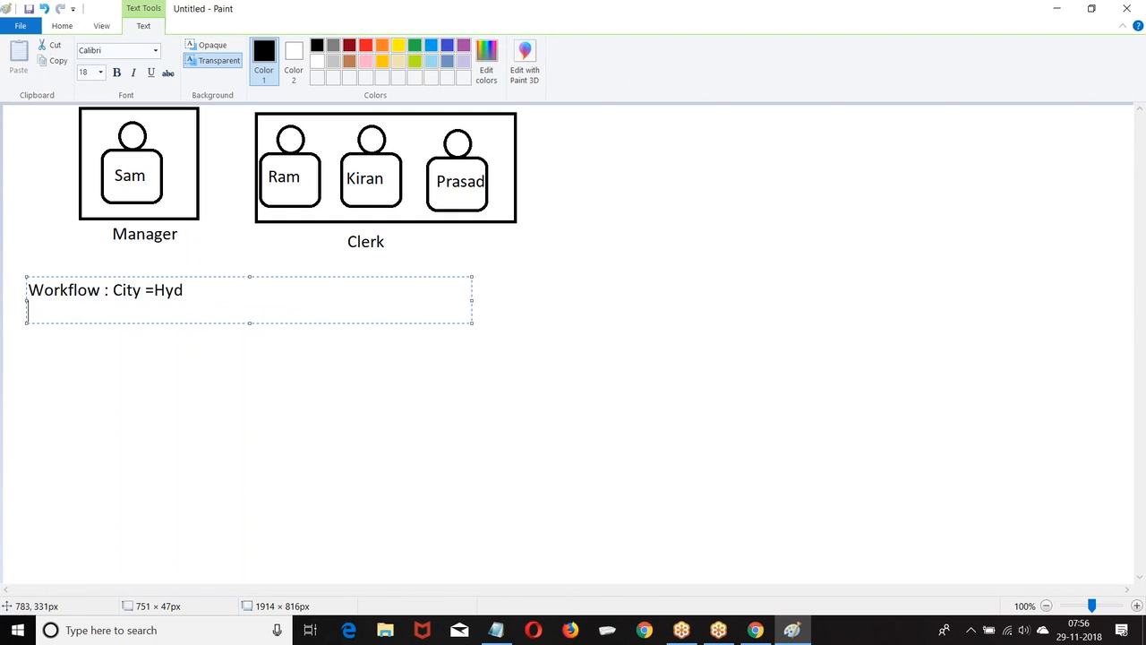
pyautogui.write('Actions    : Assign')
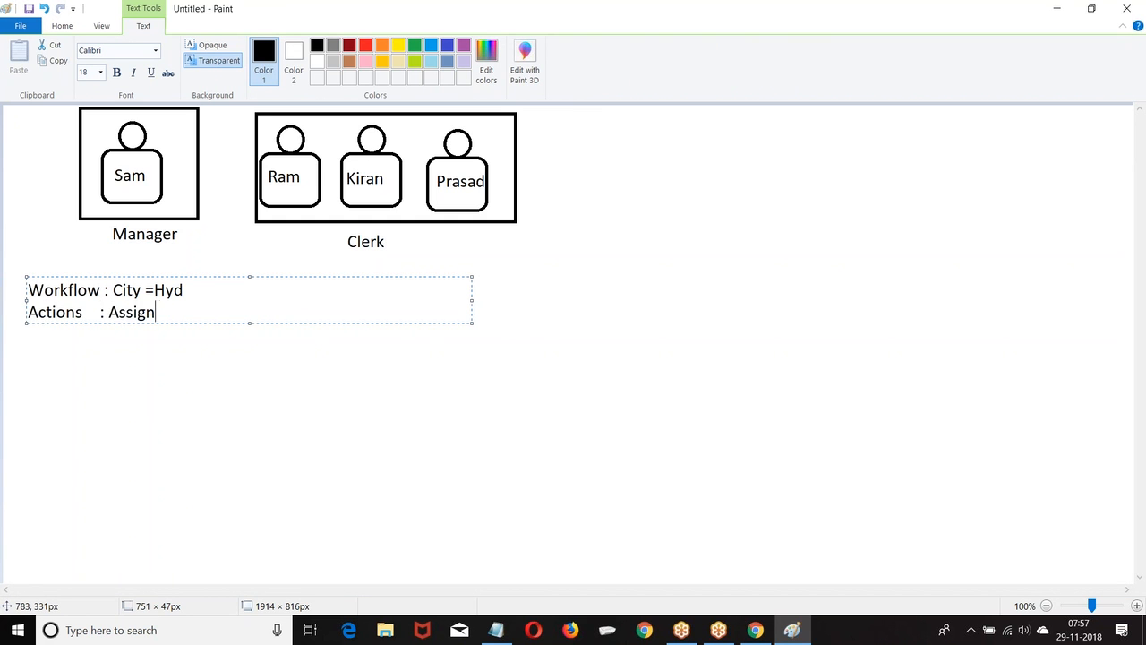
pyautogui.write(' a Task : Book ')
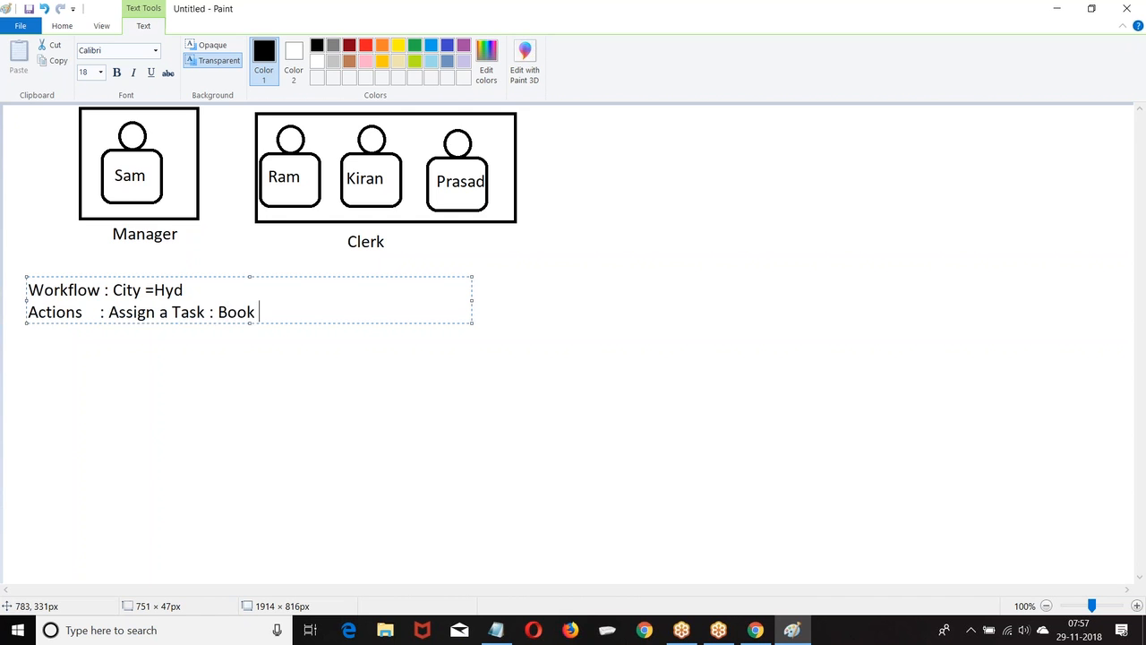
pyautogui.write('Appointment')
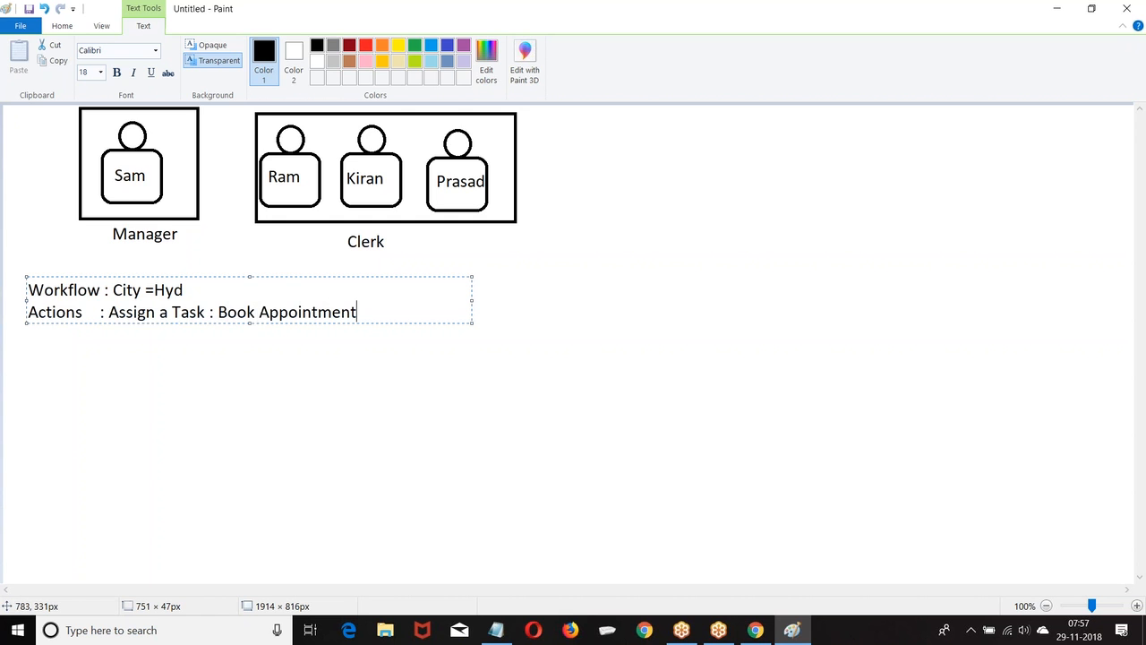
pyautogui.write(' : Role : Manager')
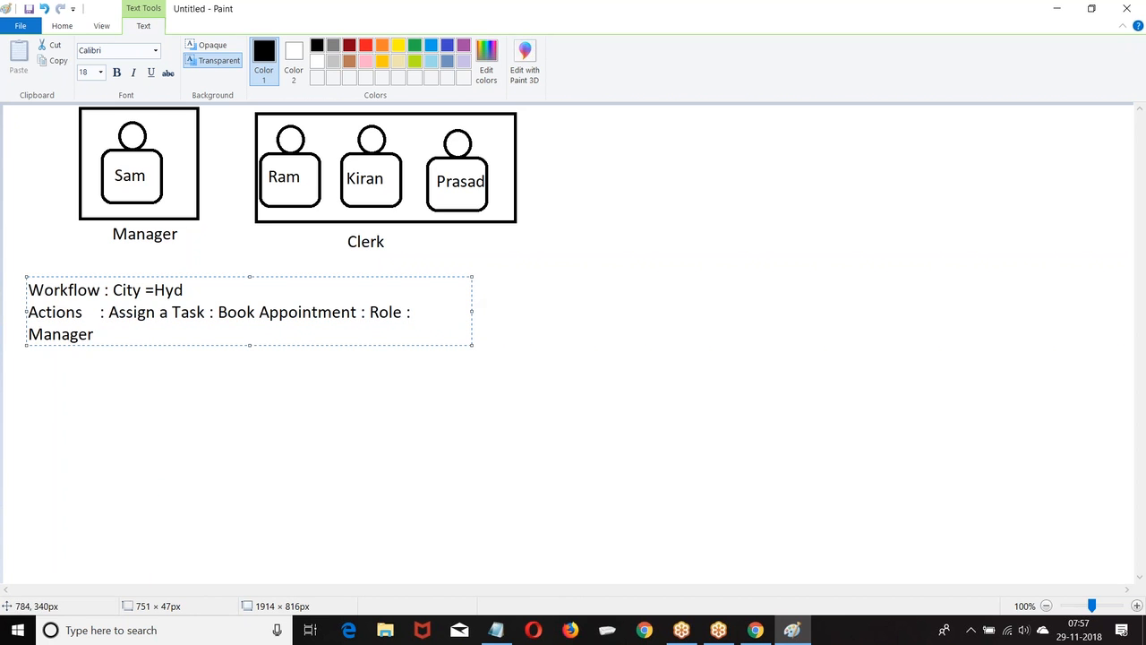
pyautogui.moveTo(472, 309); pyautogui.dragTo(608, 321)
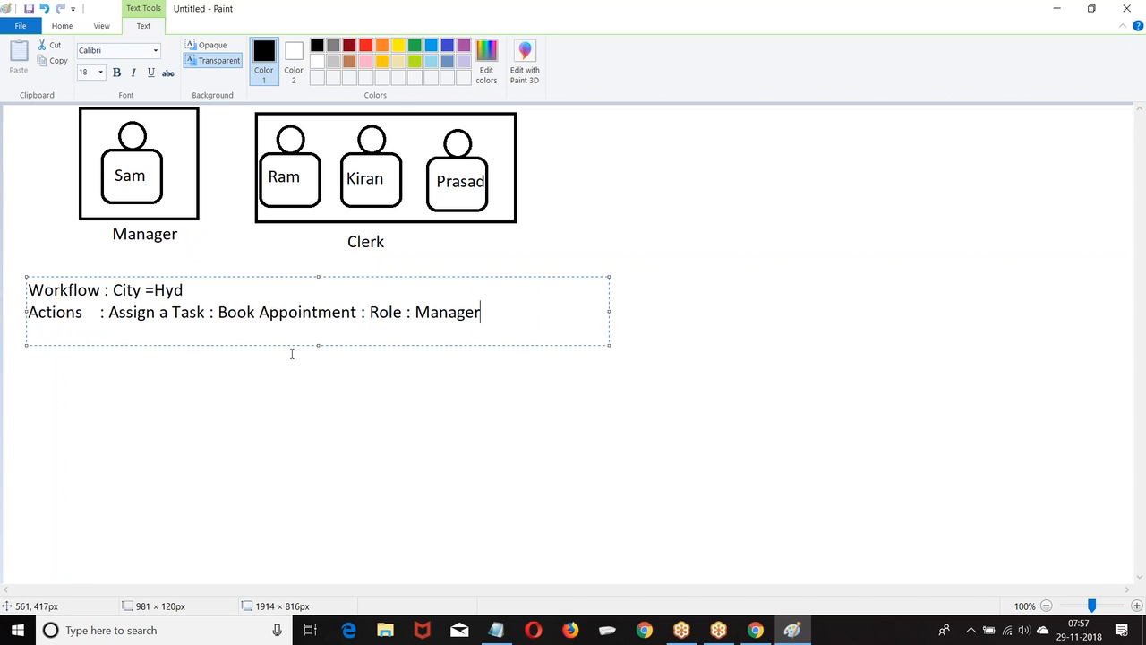
pyautogui.click(45, 384)
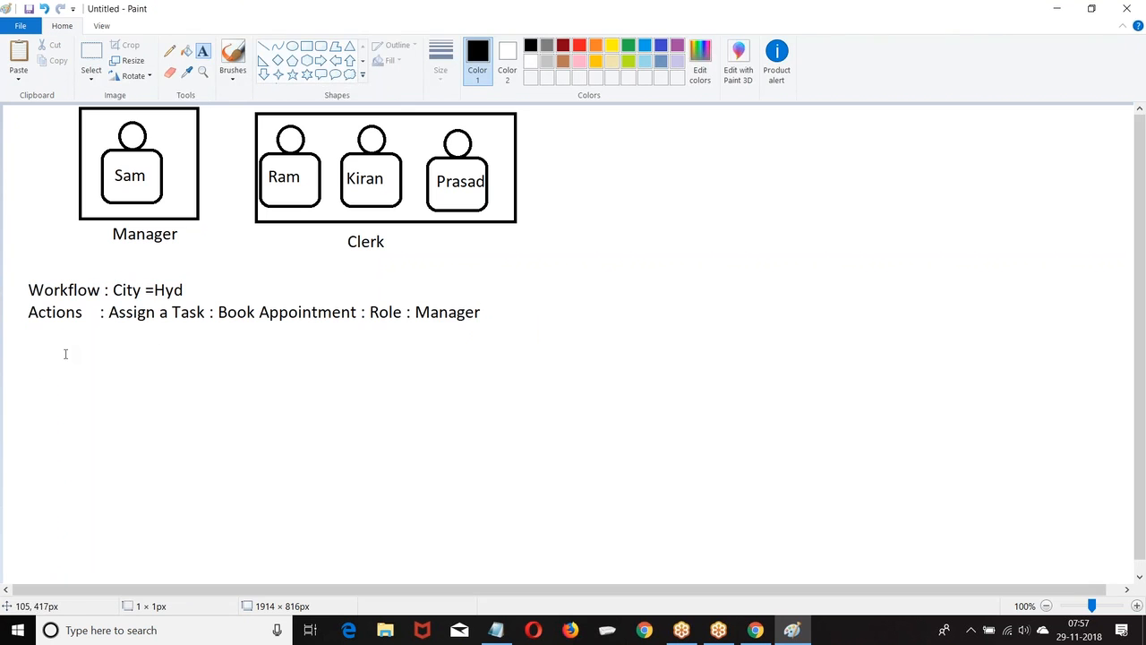
# Type 'Wipro----> Hyd' below the Actions line and draw a rectangle around it.
pyautogui.click(65, 344)
pyautogui.write('Wipro')
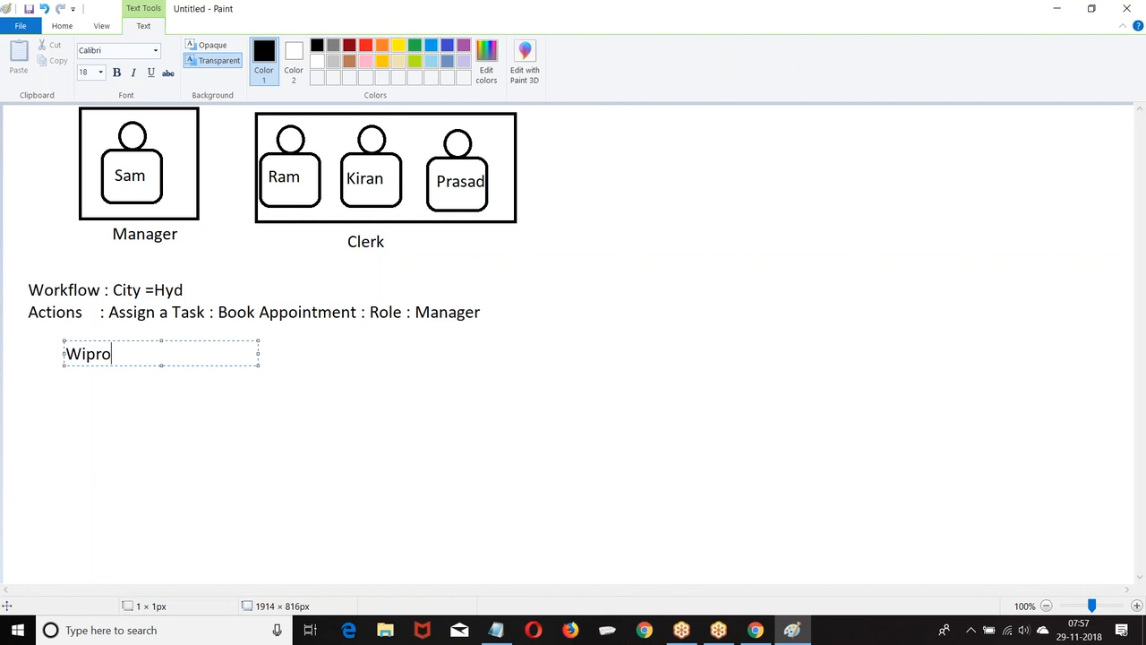
pyautogui.write('---->')
pyautogui.write(' H')
pyautogui.write('uyy')
pyautogui.press('BackSpace')
pyautogui.press('BackSpace')
pyautogui.press('BackSpace')
pyautogui.write('u')
pyautogui.press('BackSpace')
pyautogui.write('yd')
pyautogui.click(437, 406)
pyautogui.click(306, 46)
pyautogui.moveTo(45, 342); pyautogui.dragTo(201, 379)
pyautogui.click(266, 366)
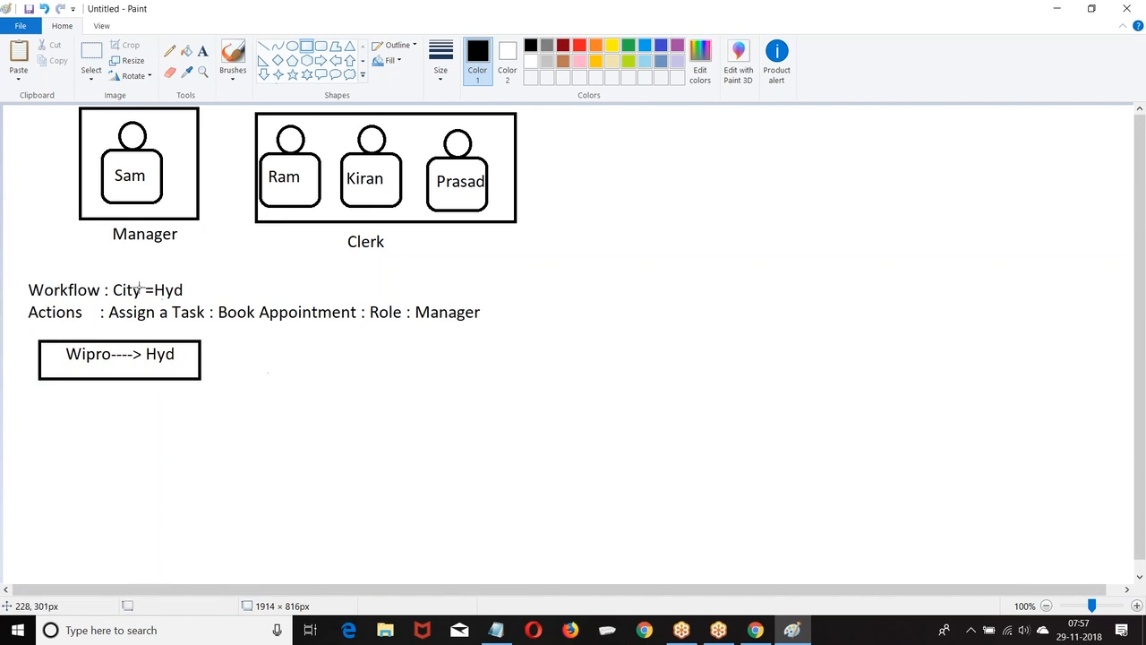
# Draw a line from the box to a 'Book Appointment' label, then add ':' with the manager's name.
pyautogui.click(264, 45)
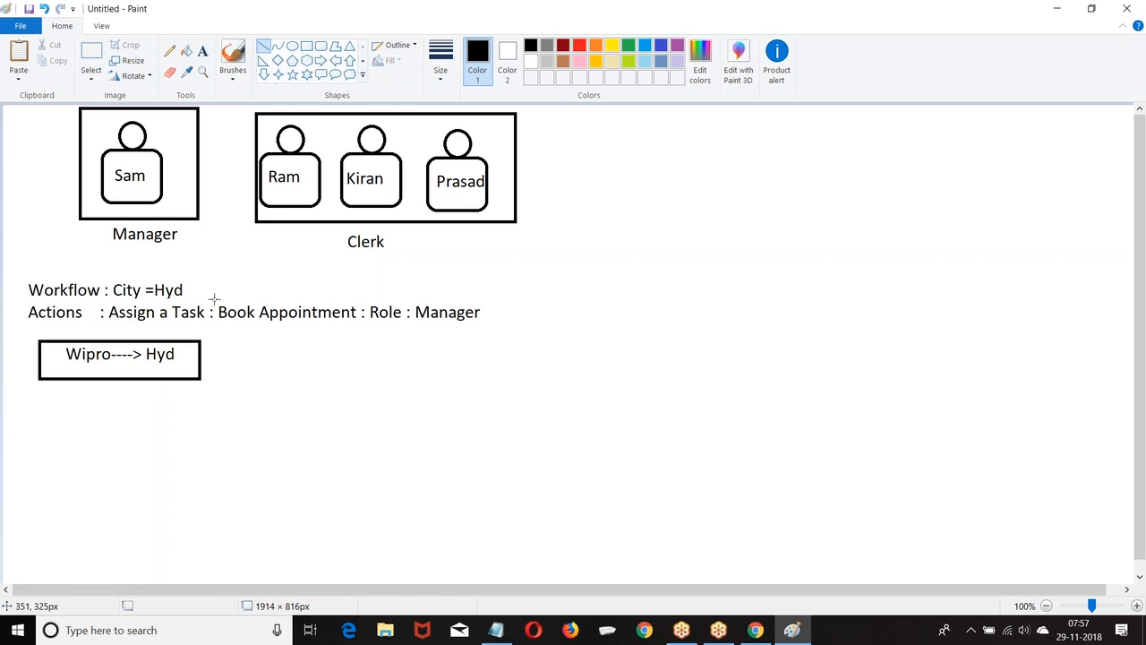
pyautogui.moveTo(200, 355); pyautogui.dragTo(264, 355)
pyautogui.click(202, 51)
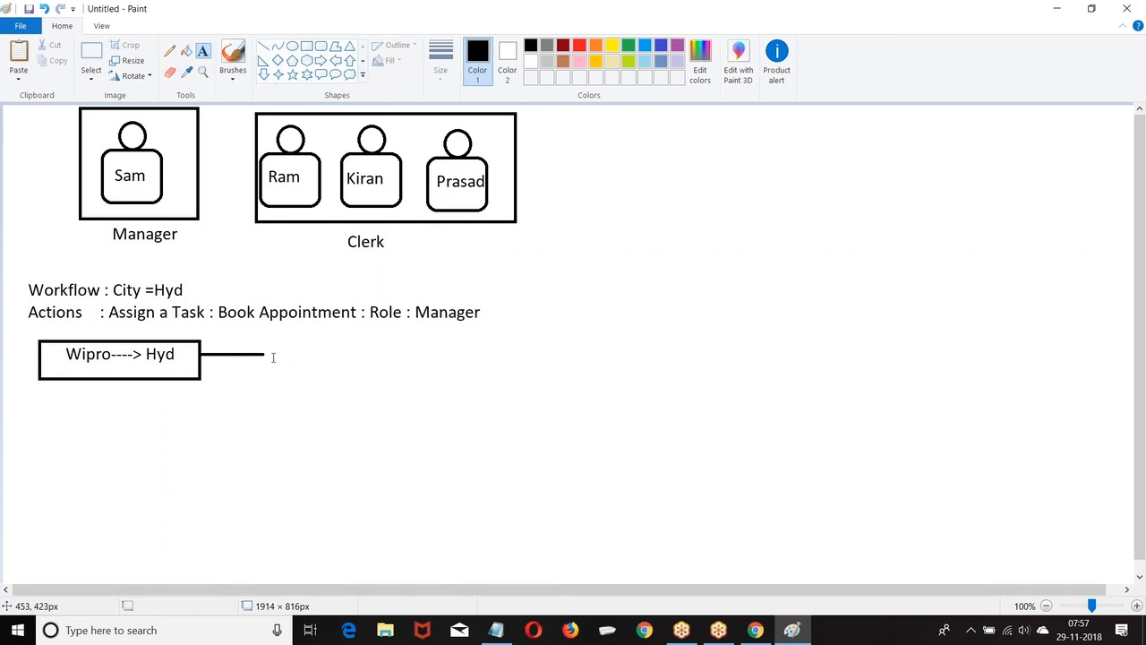
pyautogui.click(272, 346)
pyautogui.write('Book')
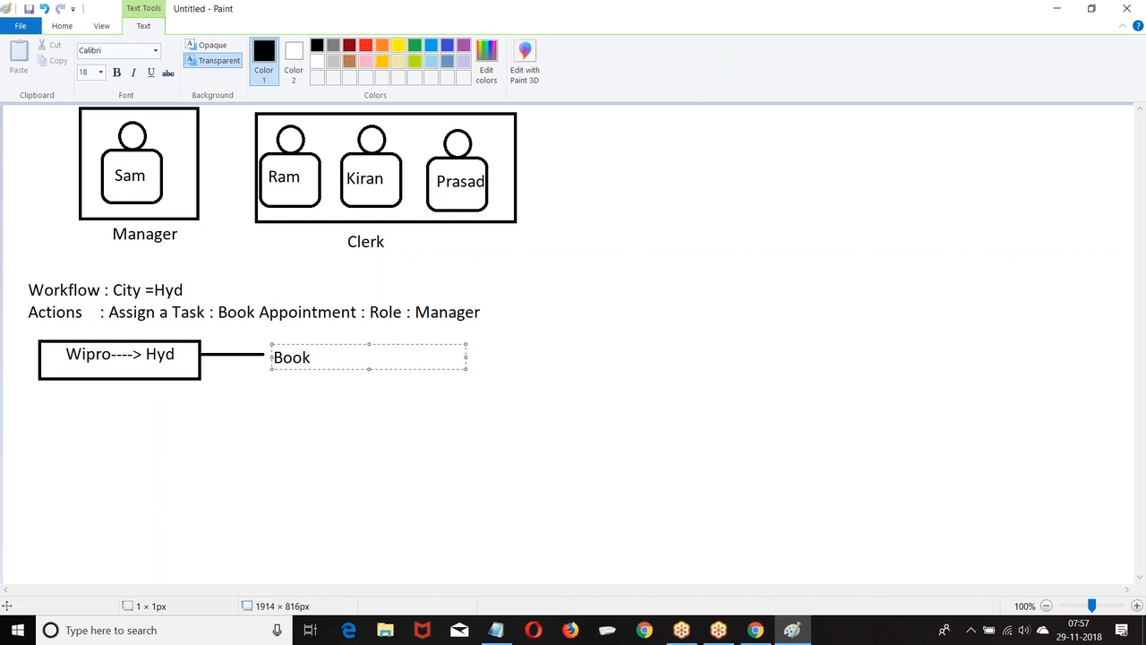
pyautogui.write(' Appointement')
pyautogui.press('BackSpace')
pyautogui.press('BackSpace')
pyautogui.press('BackSpace')
pyautogui.press('BackSpace')
pyautogui.press('BackSpace')
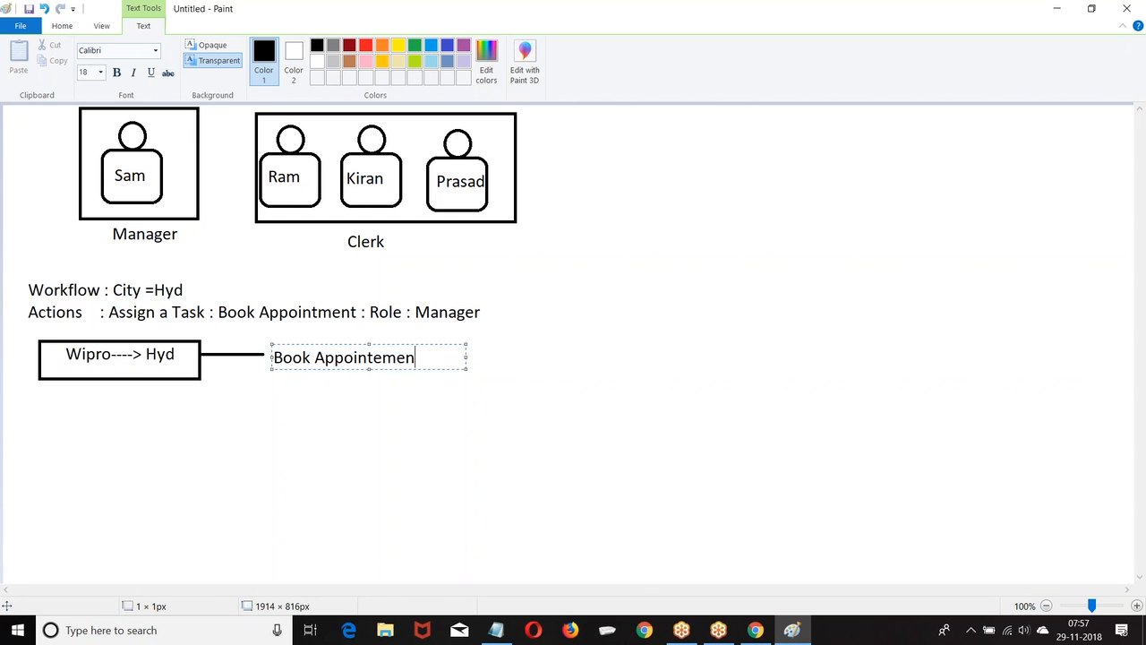
pyautogui.write('ment')
pyautogui.click(241, 195)
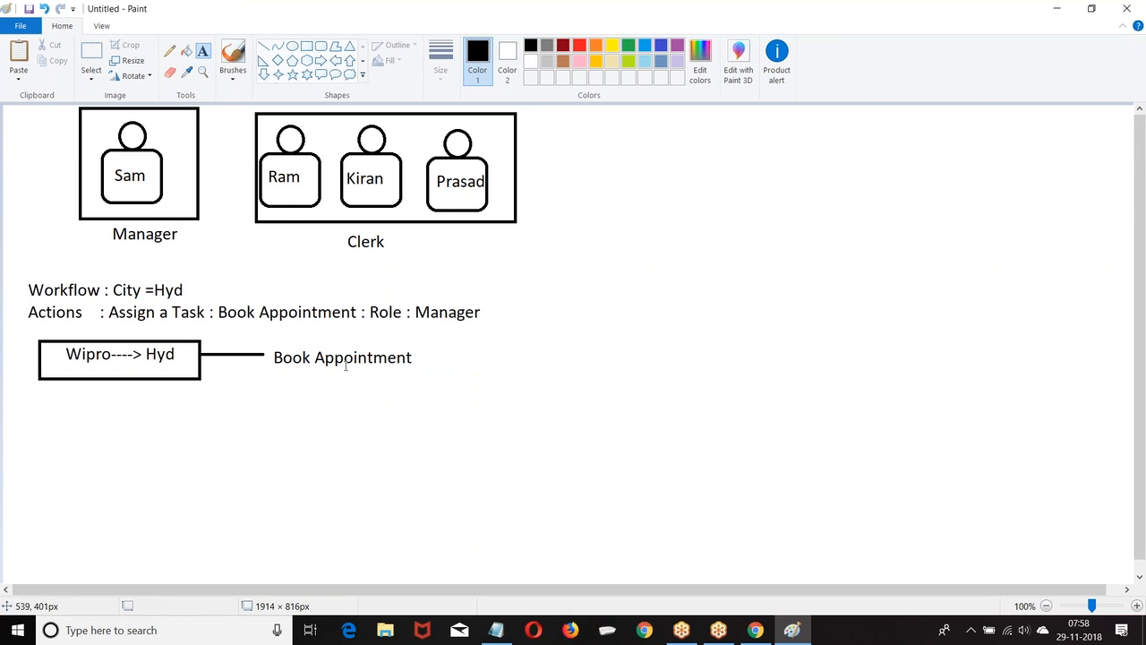
pyautogui.click(421, 355)
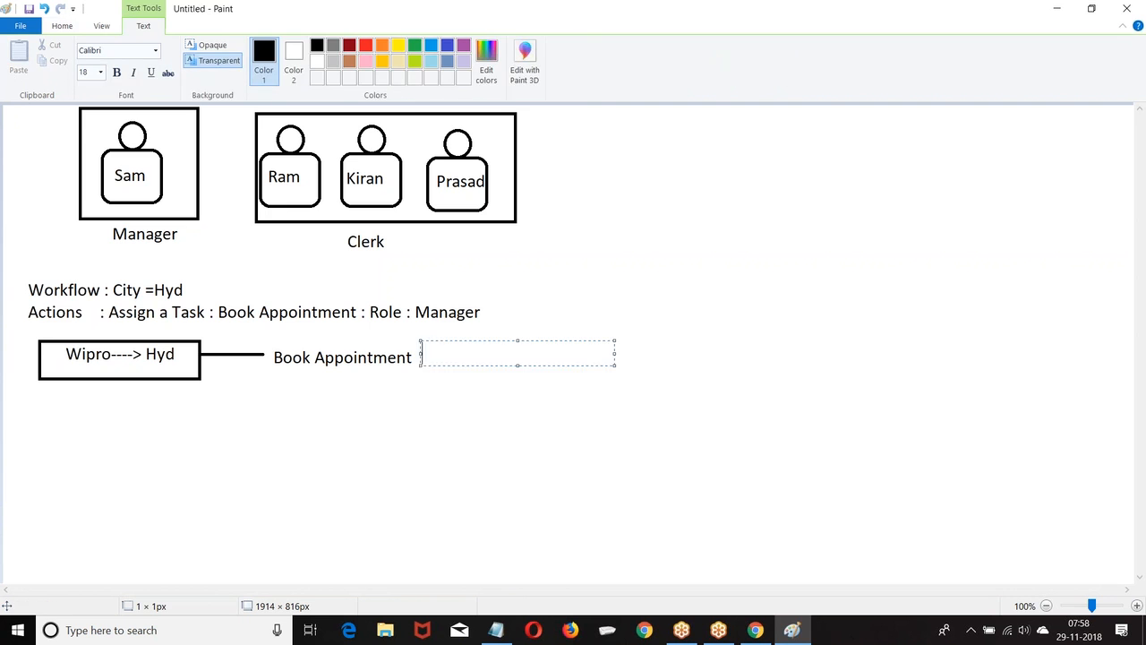
pyautogui.write(':Sam')
# Type 'Workflow : City =Ban' as a new note at the top right.
pyautogui.click(599, 130)
pyautogui.click(599, 125)
pyautogui.write('Wofk')
pyautogui.press('BackSpace')
pyautogui.write('rkflow : C')
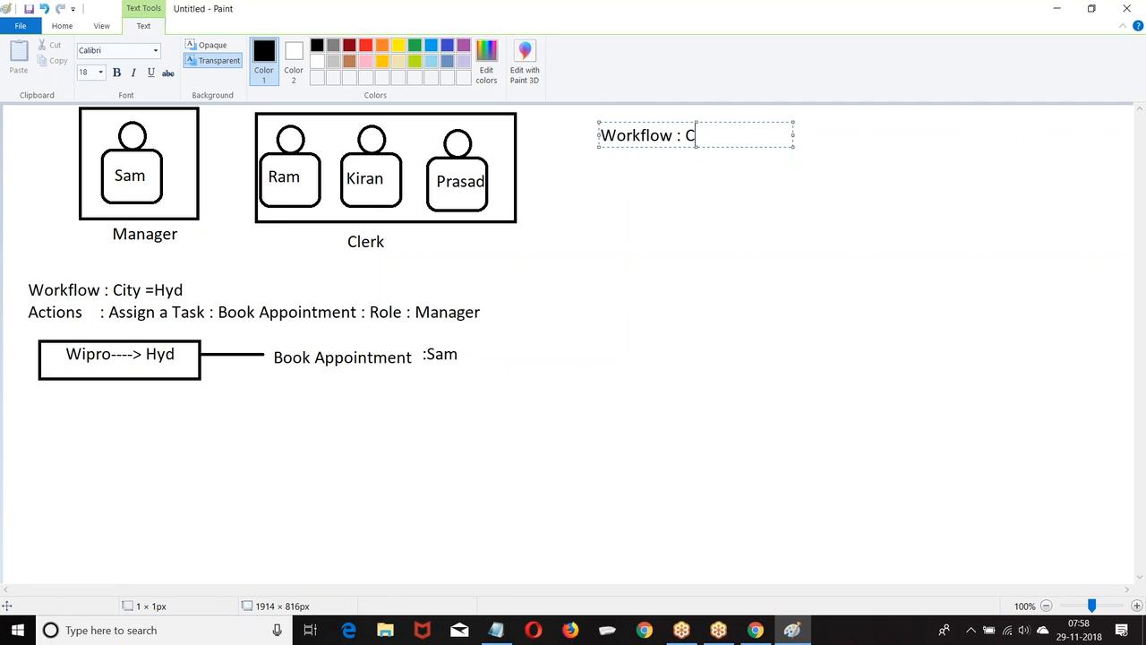
pyautogui.write('ity =Ban')
pyautogui.press('Return')
# Add the line 'Actions : Assign a Task : Book Appointment : Role : Clerrk' beneath it.
pyautogui.write('Actions')
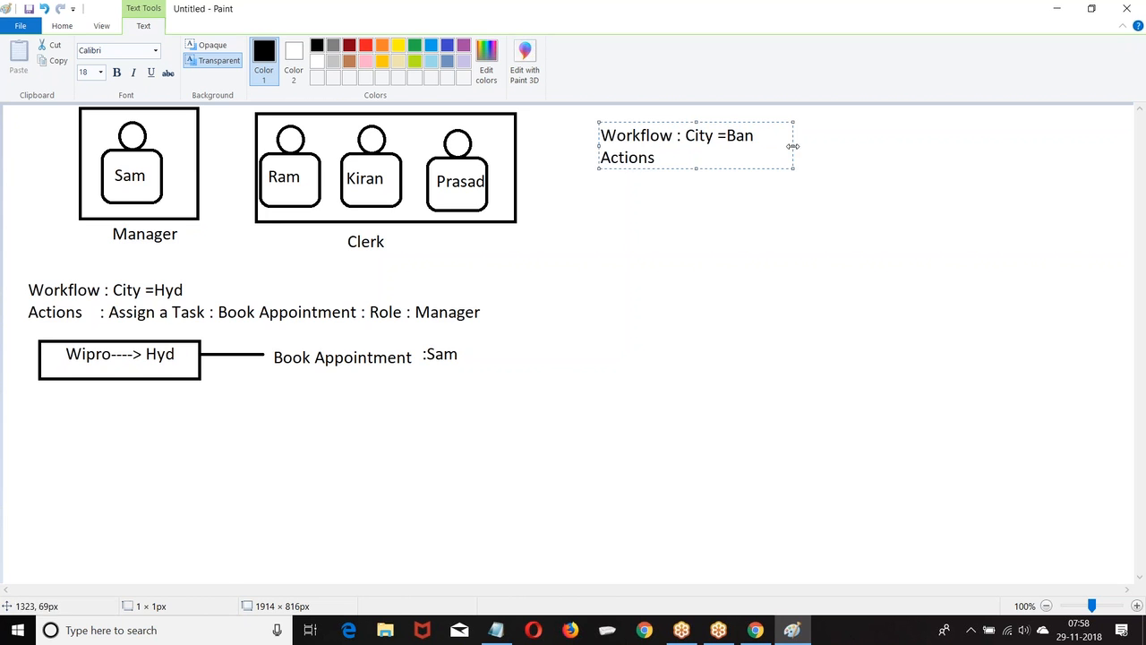
pyautogui.moveTo(793, 145); pyautogui.dragTo(1000, 145)
pyautogui.write('L')
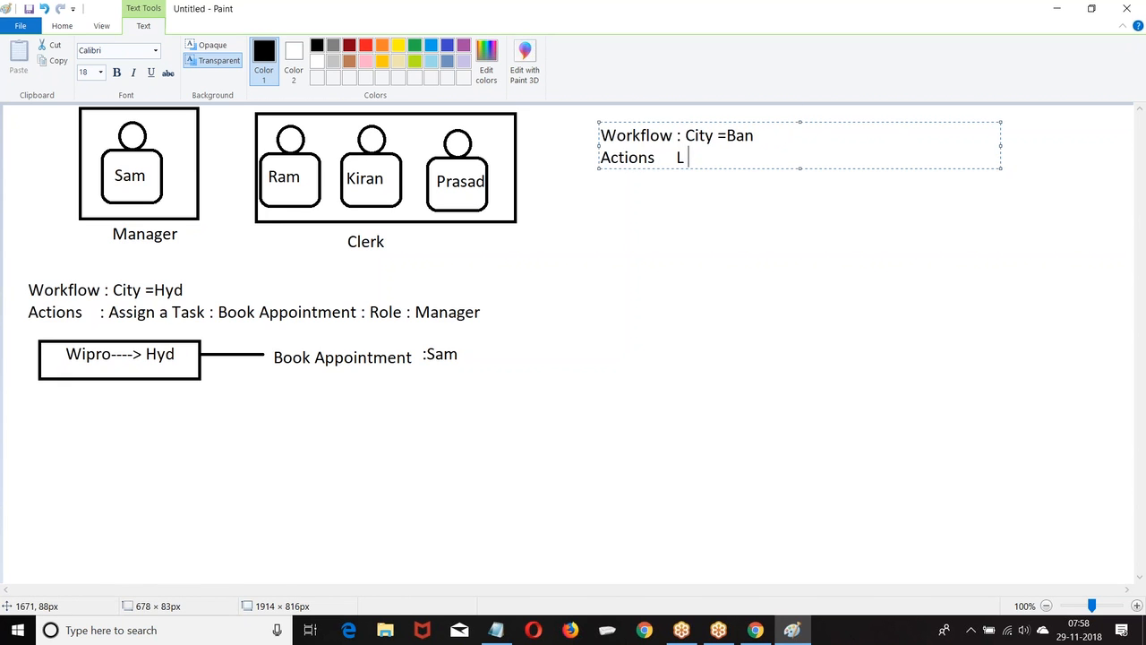
pyautogui.press('BackSpace')
pyautogui.write(': Assign the')
pyautogui.press('BackSpace')
pyautogui.press('BackSpace')
pyautogui.press('BackSpace')
pyautogui.press('BackSpace')
pyautogui.write('a Task  :')
pyautogui.moveTo(1003, 146); pyautogui.dragTo(1094, 146)
pyautogui.write('Book Appo')
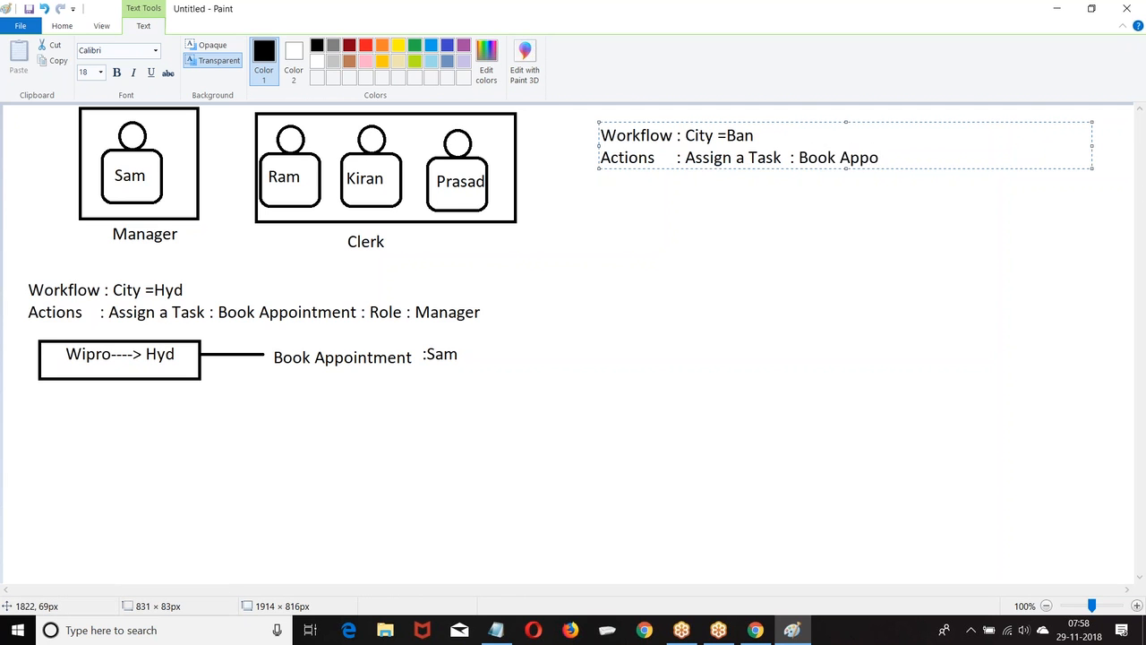
pyautogui.write('intment: Role : Clerrk')
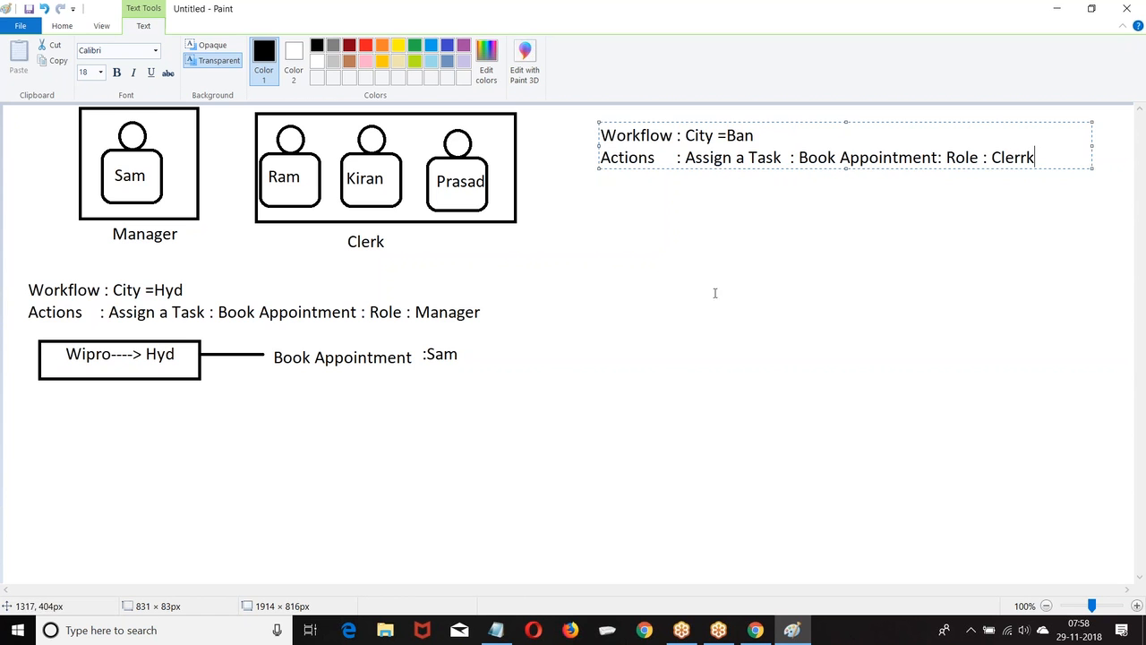
# Start a record text 'Wipro------Ban' below the Ban rule.
pyautogui.click(602, 238)
pyautogui.click(602, 238)
pyautogui.write('Wipro------Ban')
# Complete the record as 'Wipro------Ban-------' followed by the owner's name.
pyautogui.moveTo(796, 247); pyautogui.dragTo(883, 254)
pyautogui.write('------')
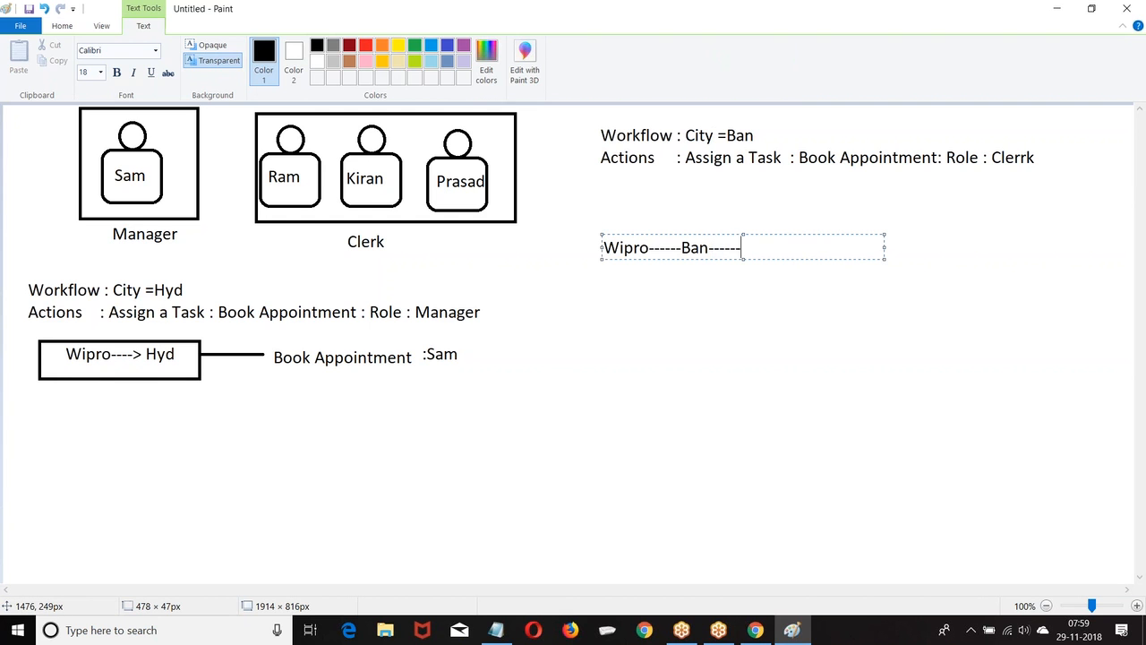
pyautogui.write('-Faeraz')
pyautogui.press('BackSpace')
pyautogui.press('BackSpace')
pyautogui.press('BackSpace')
pyautogui.press('BackSpace')
pyautogui.write('raz')
pyautogui.click(775, 386)
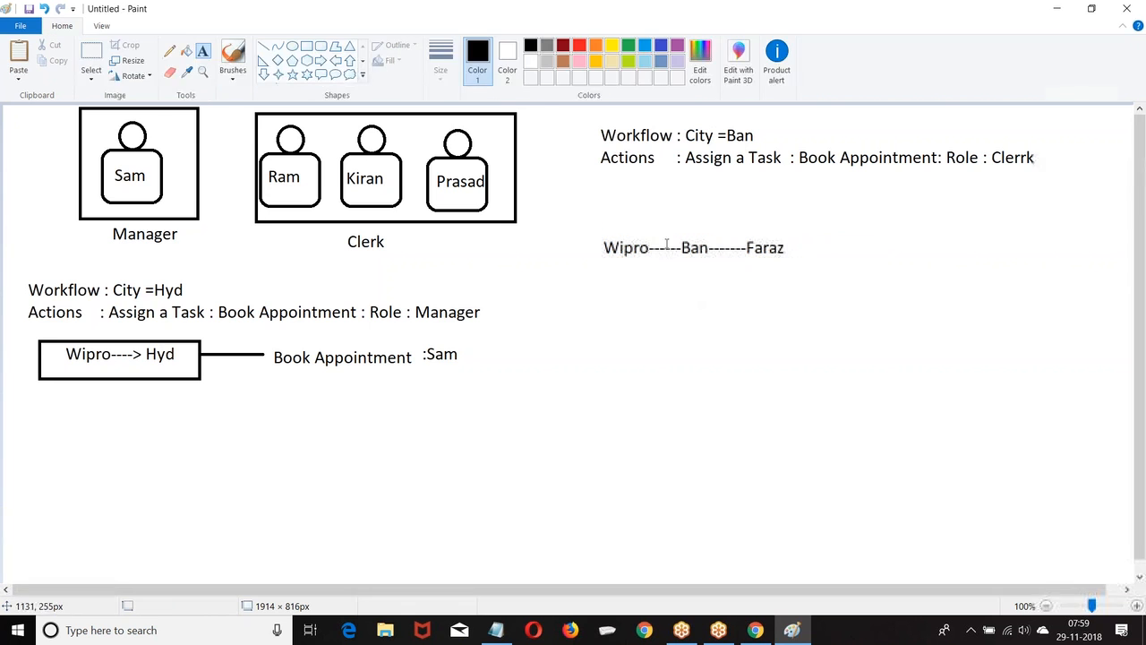
# Add a 'Name City Owner' header above the record and box it in black.
pyautogui.click(605, 224)
pyautogui.write('Name      ')
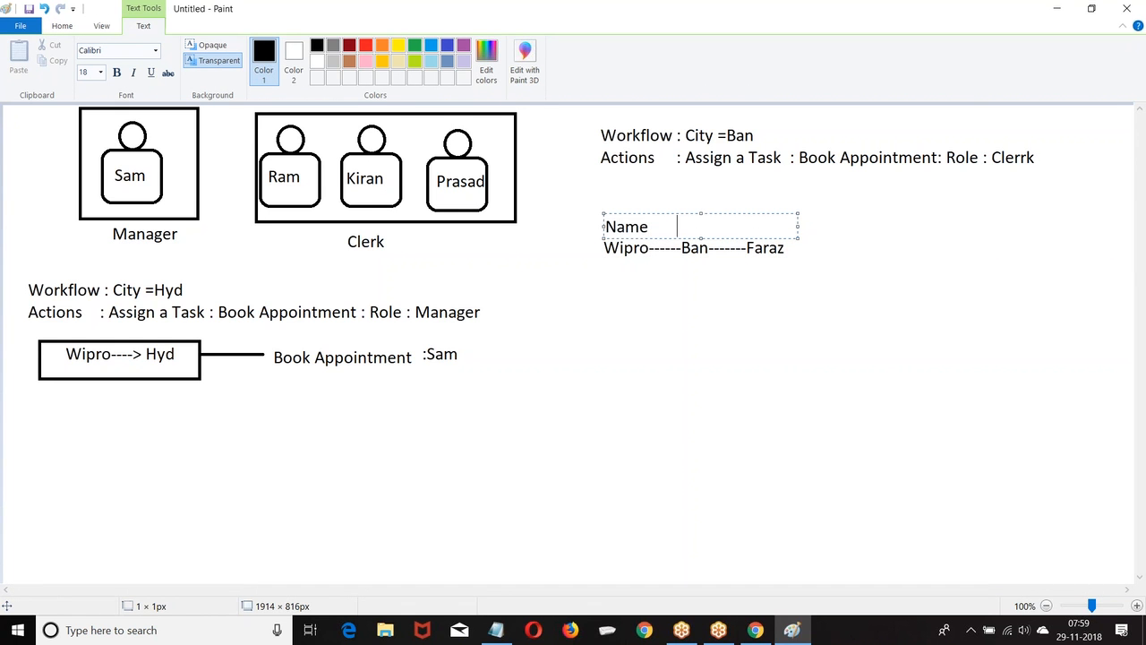
pyautogui.write('City        Owner')
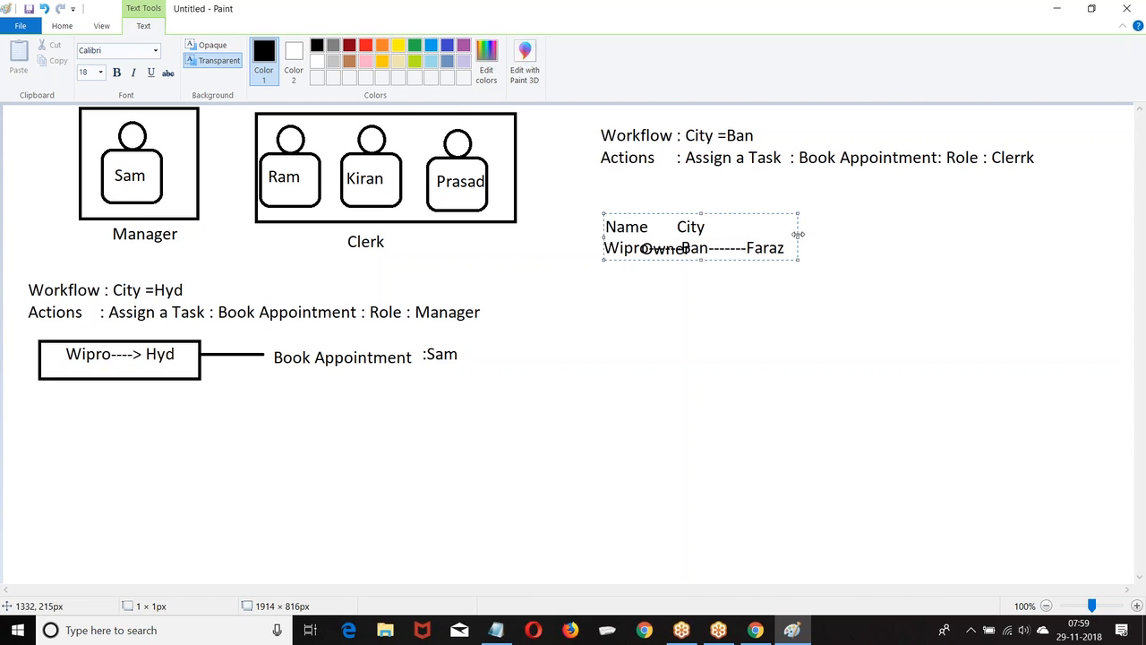
pyautogui.moveTo(797, 237); pyautogui.dragTo(897, 234)
pyautogui.click(818, 328)
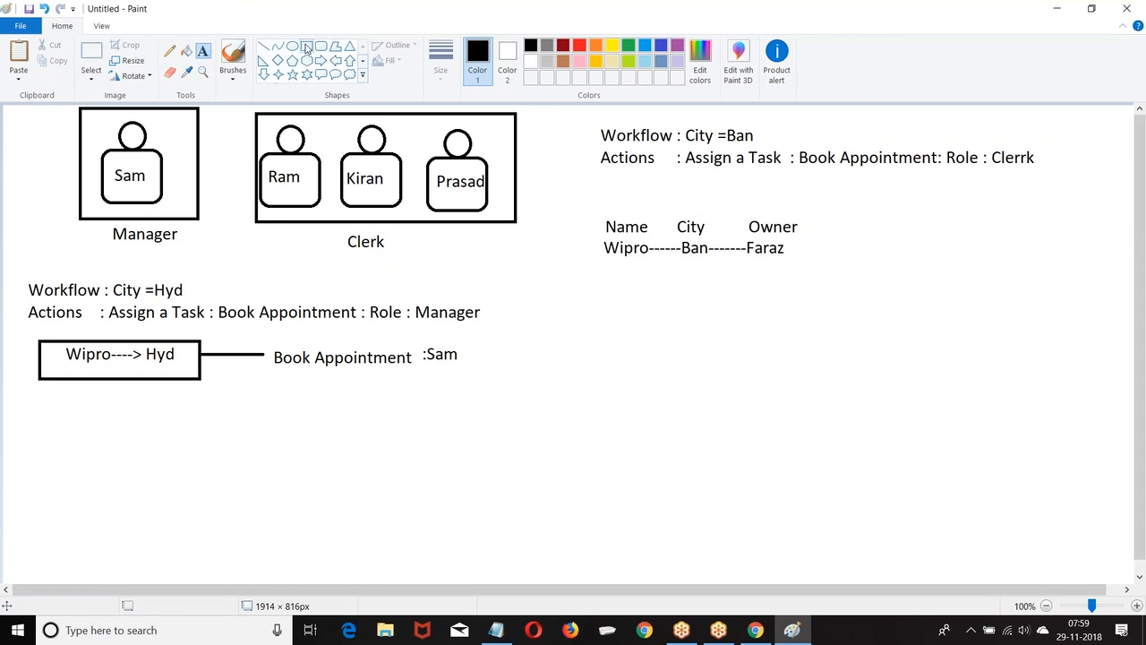
pyautogui.moveTo(592, 215); pyautogui.dragTo(808, 238)
pyautogui.click(771, 312)
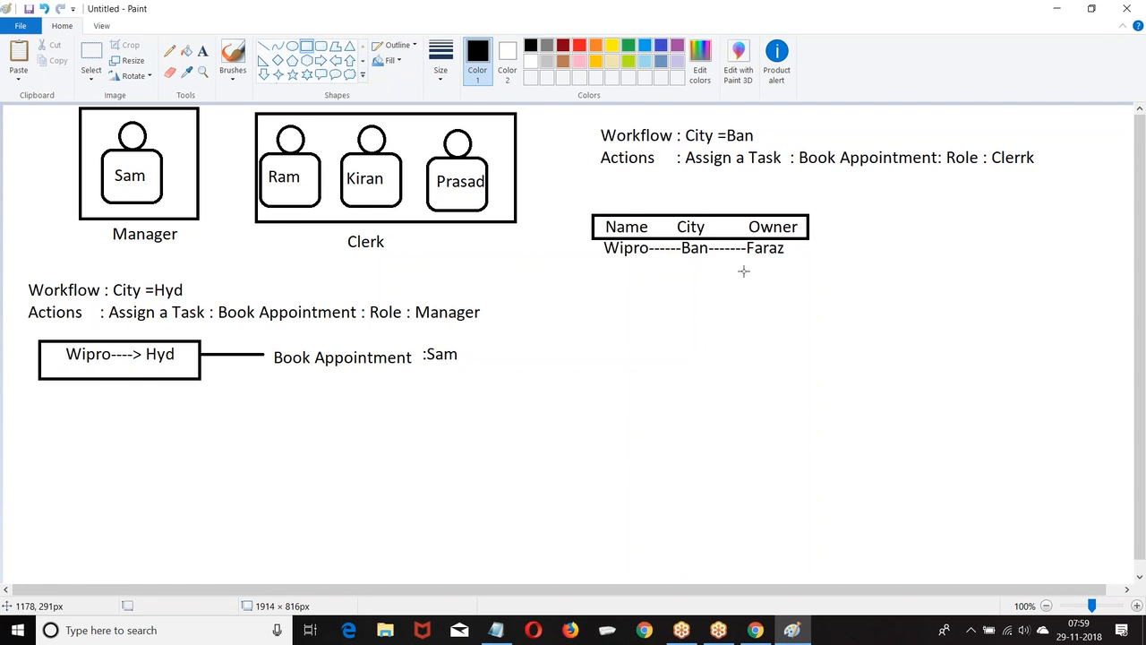
# Draw a green frame around the record table and a green down arrow below it.
pyautogui.click(629, 46)
pyautogui.moveTo(583, 197); pyautogui.dragTo(844, 284)
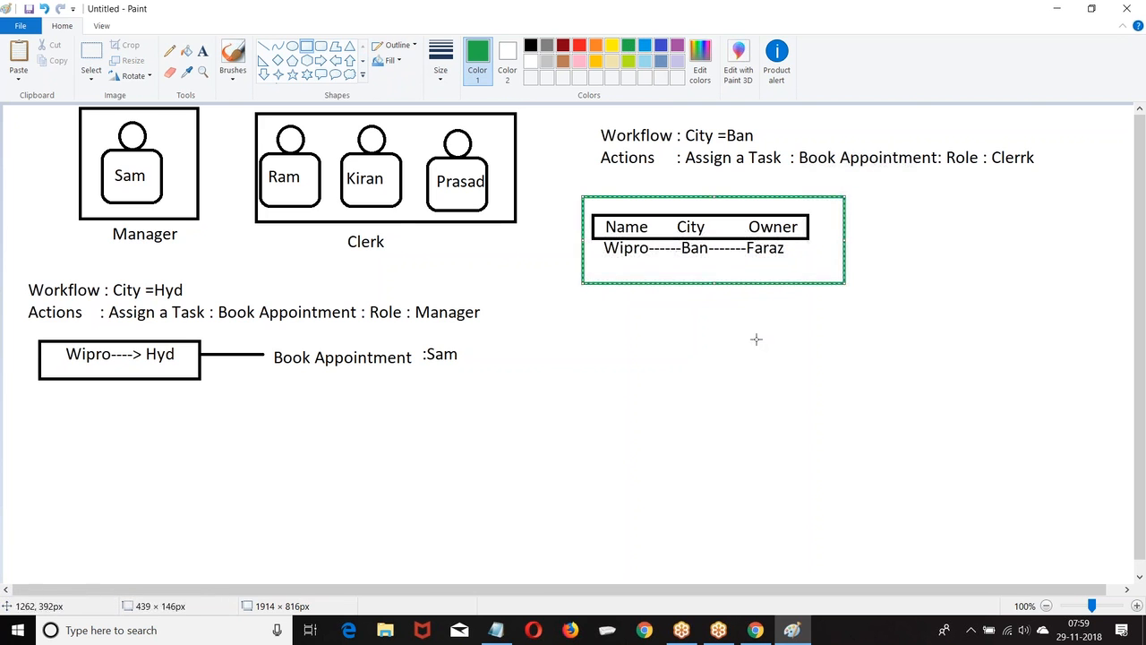
pyautogui.click(263, 74)
pyautogui.moveTo(601, 285); pyautogui.dragTo(652, 331)
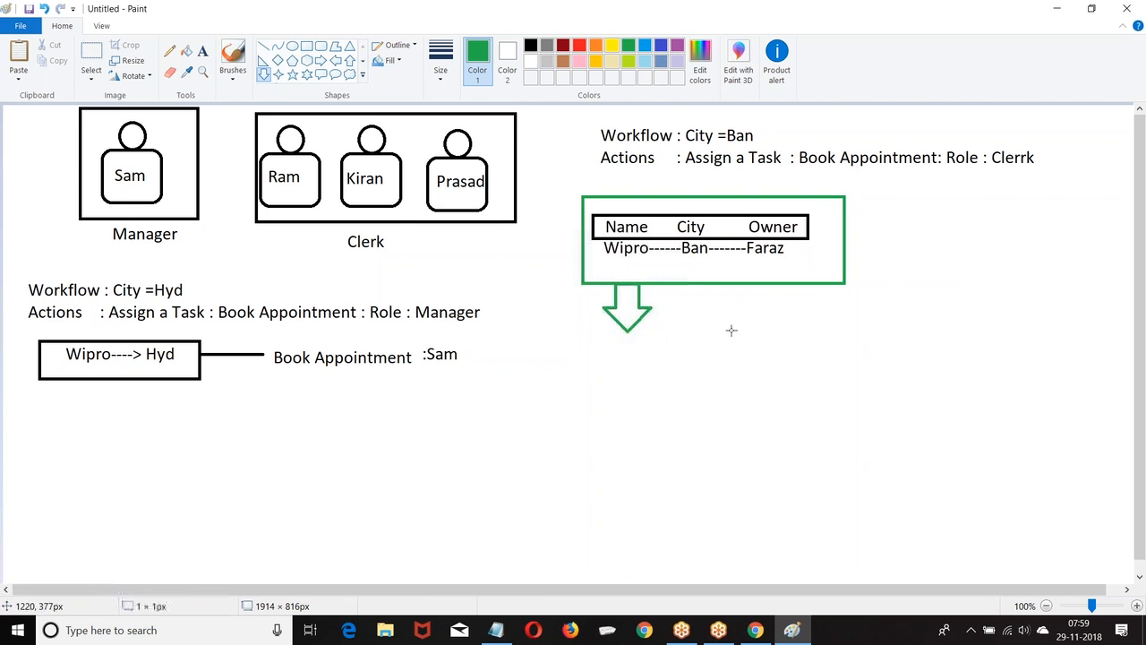
# Type green text 'Book Appointment :' followed by the owner's name below the arrow.
pyautogui.click(202, 51)
pyautogui.click(613, 348)
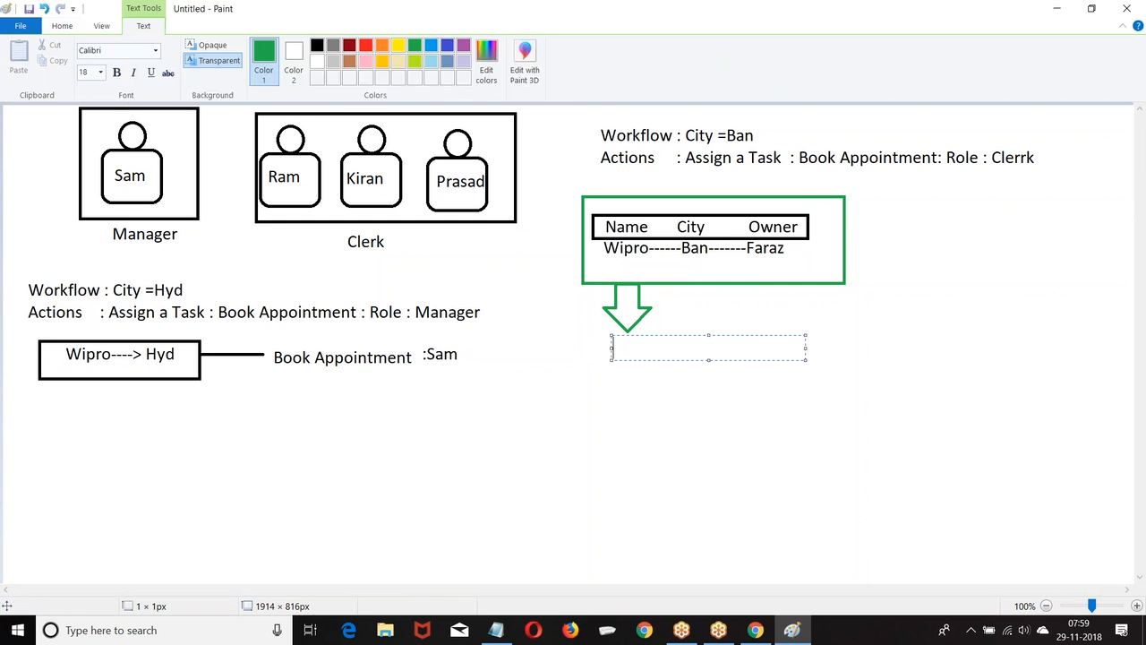
pyautogui.write('Book Appointment')
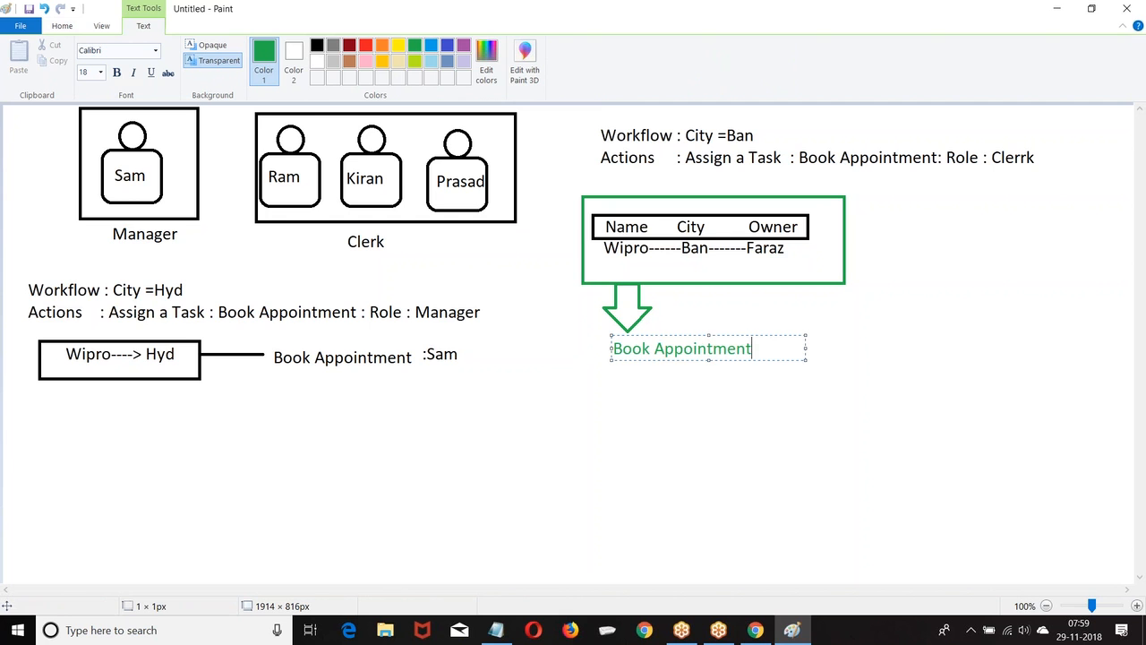
pyautogui.moveTo(807, 348); pyautogui.dragTo(985, 348)
pyautogui.write(':')
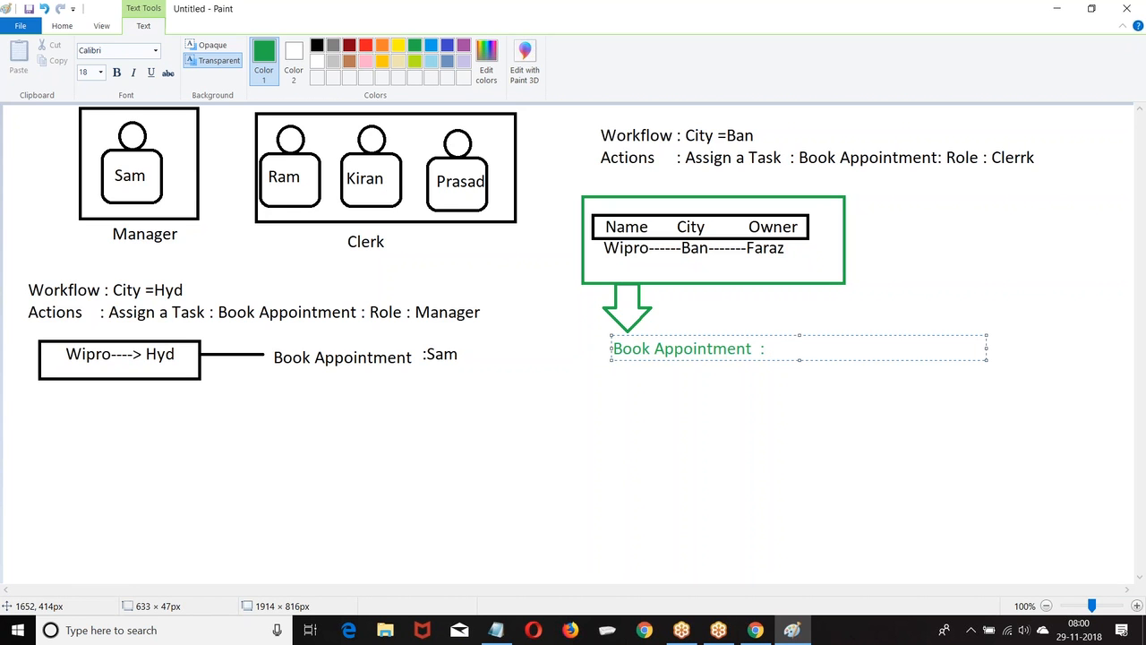
pyautogui.write('Fas')
pyautogui.press('BackSpace')
pyautogui.write('raz')
pyautogui.click(872, 424)
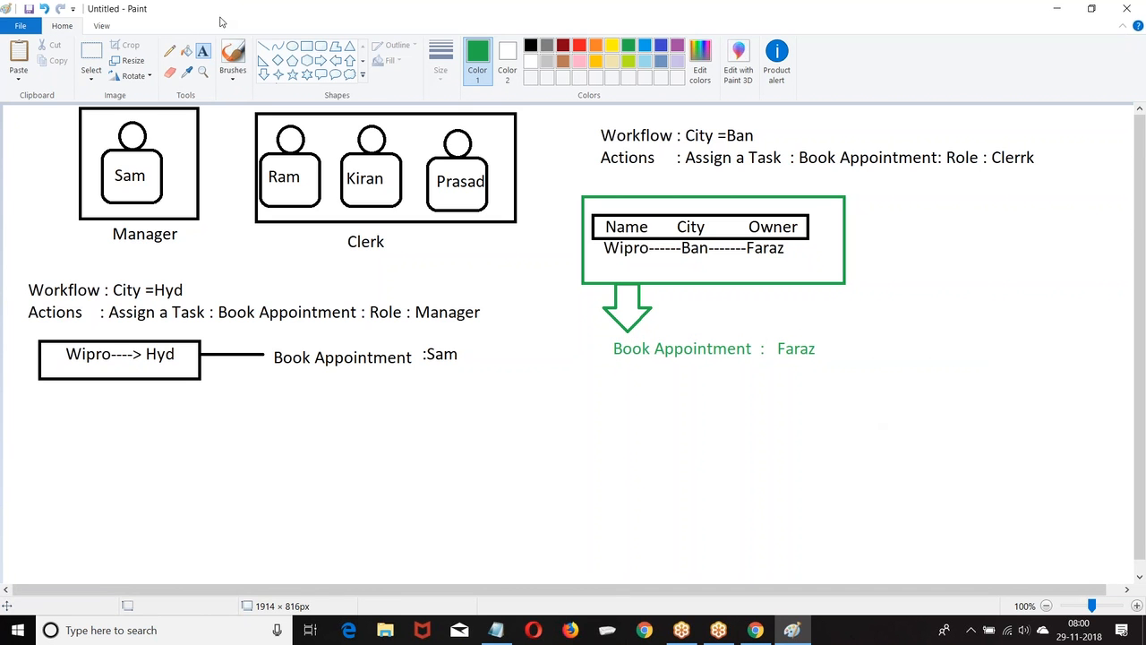
# Draw a blue rectangle around the owner's name.
pyautogui.click(306, 46)
pyautogui.click(644, 44)
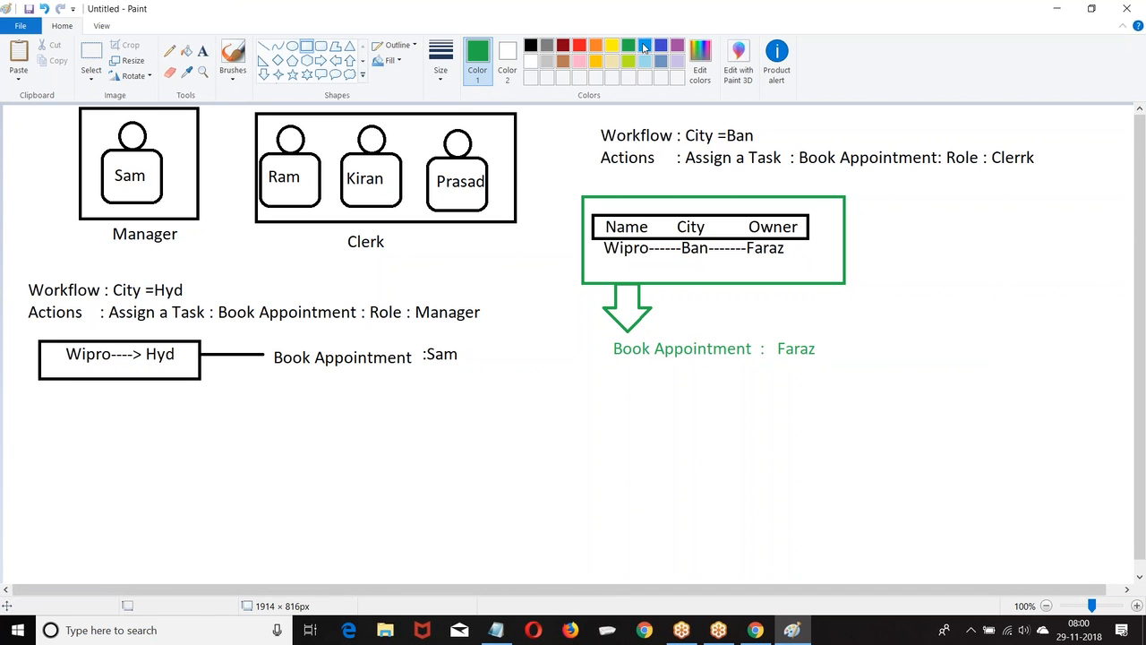
pyautogui.moveTo(764, 316); pyautogui.dragTo(835, 382)
pyautogui.click(758, 411)
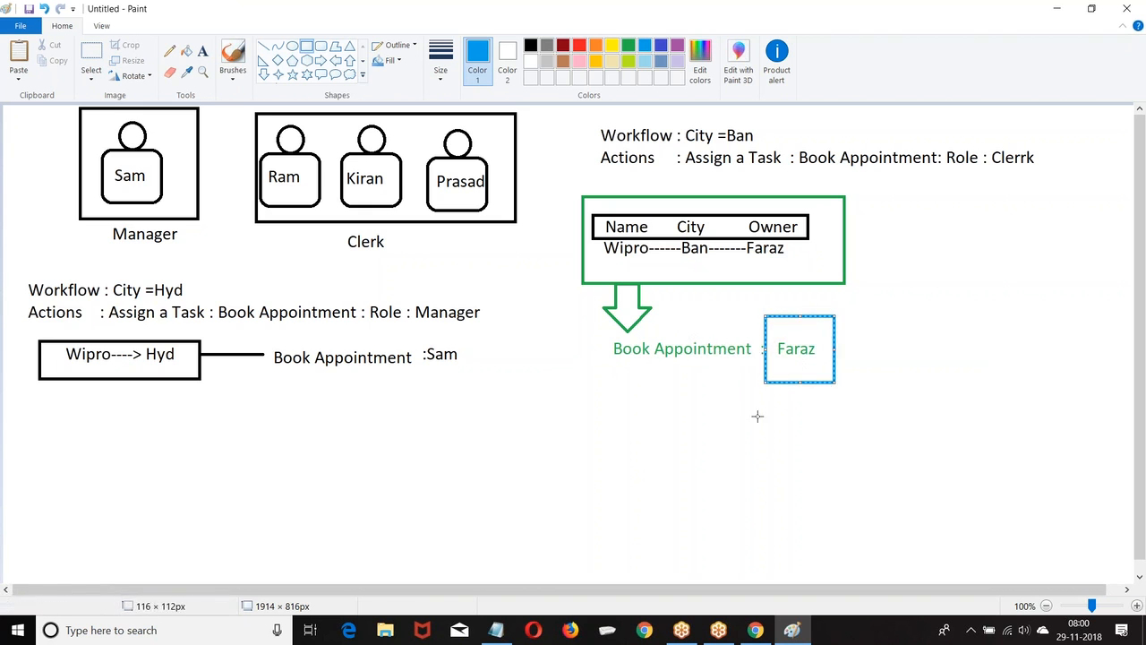
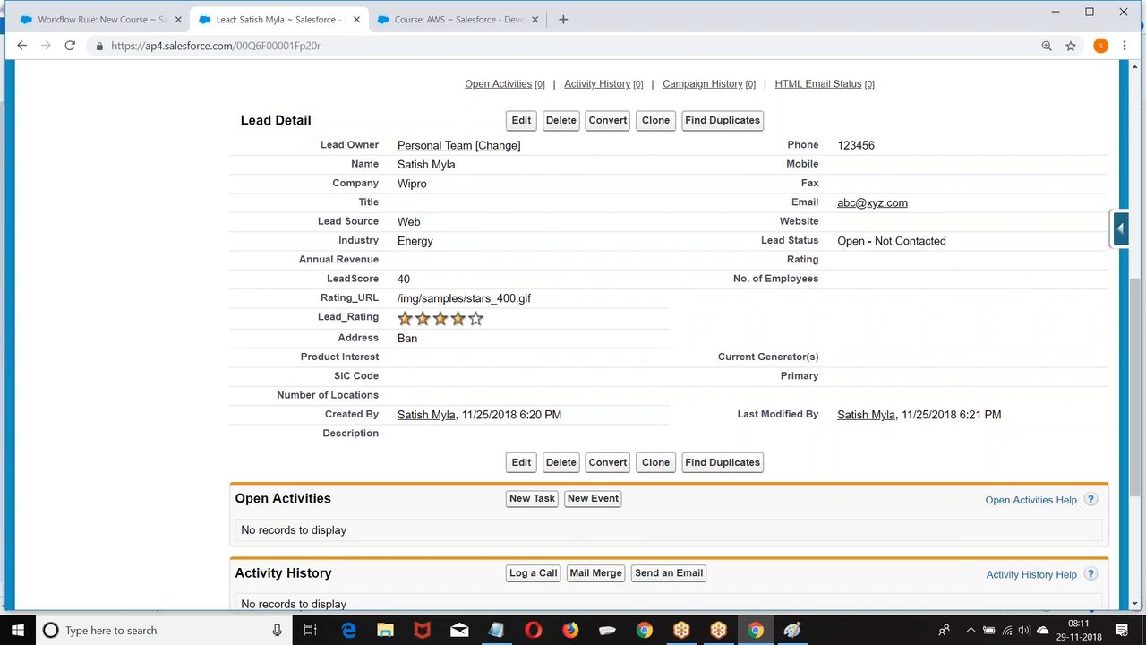
# Glance at the Paint workflow diagram, then go to the Salesforce Setup home page.
pyautogui.scroll(5, 387, 152)
pyautogui.scroll(1, 388, 152)
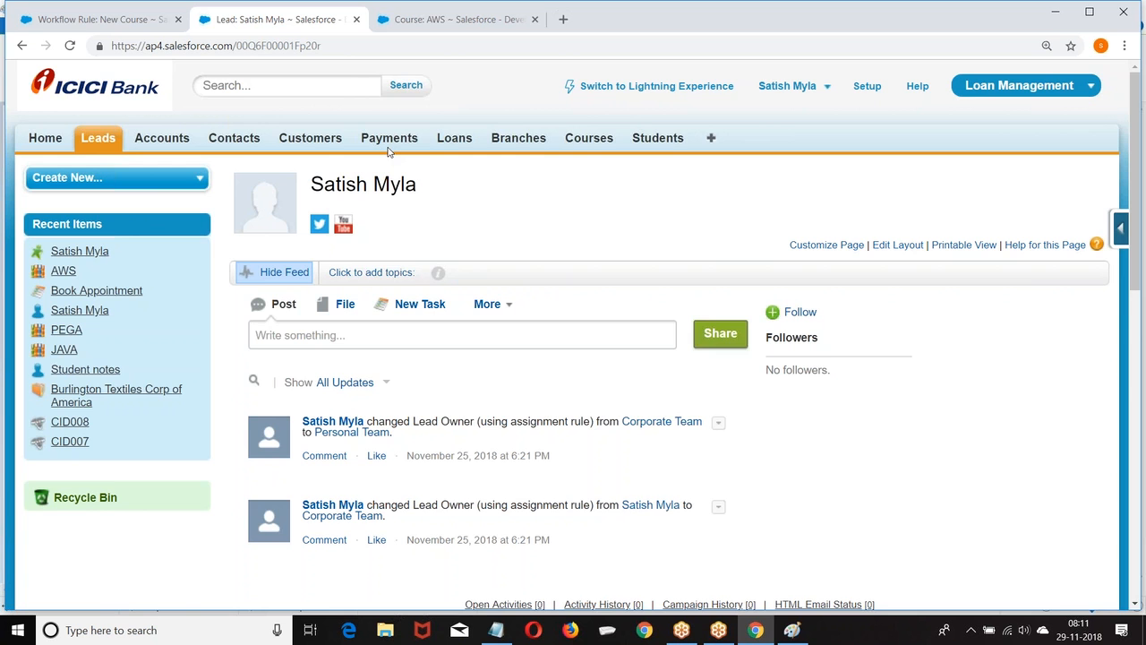
pyautogui.scroll(-4, 370, 152)
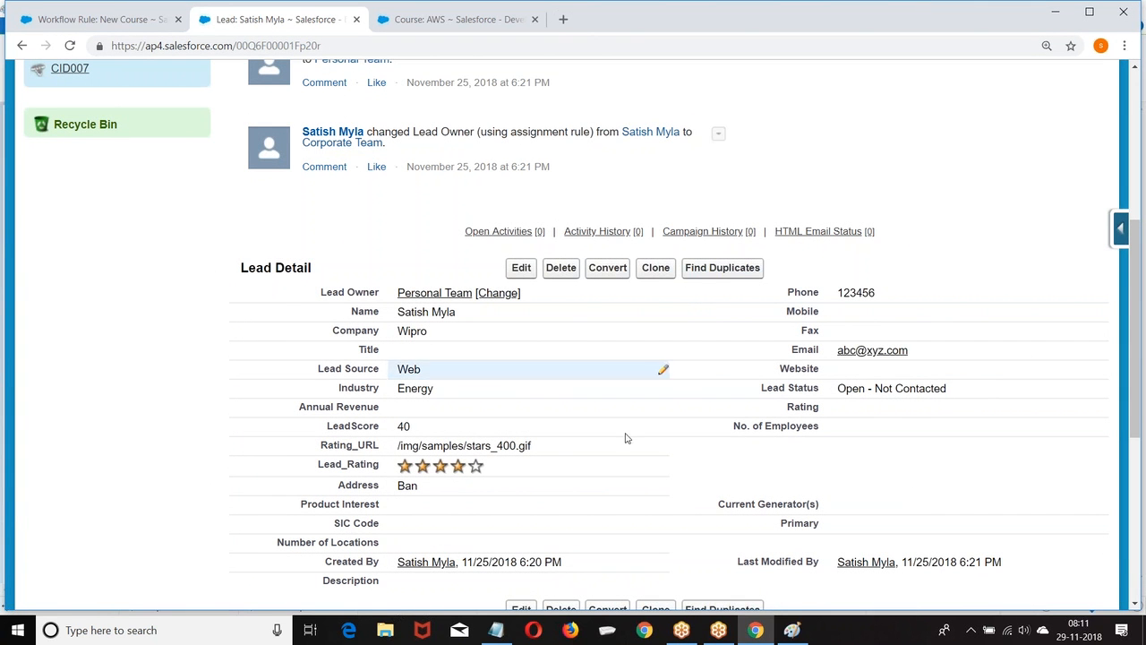
pyautogui.click(792, 629)
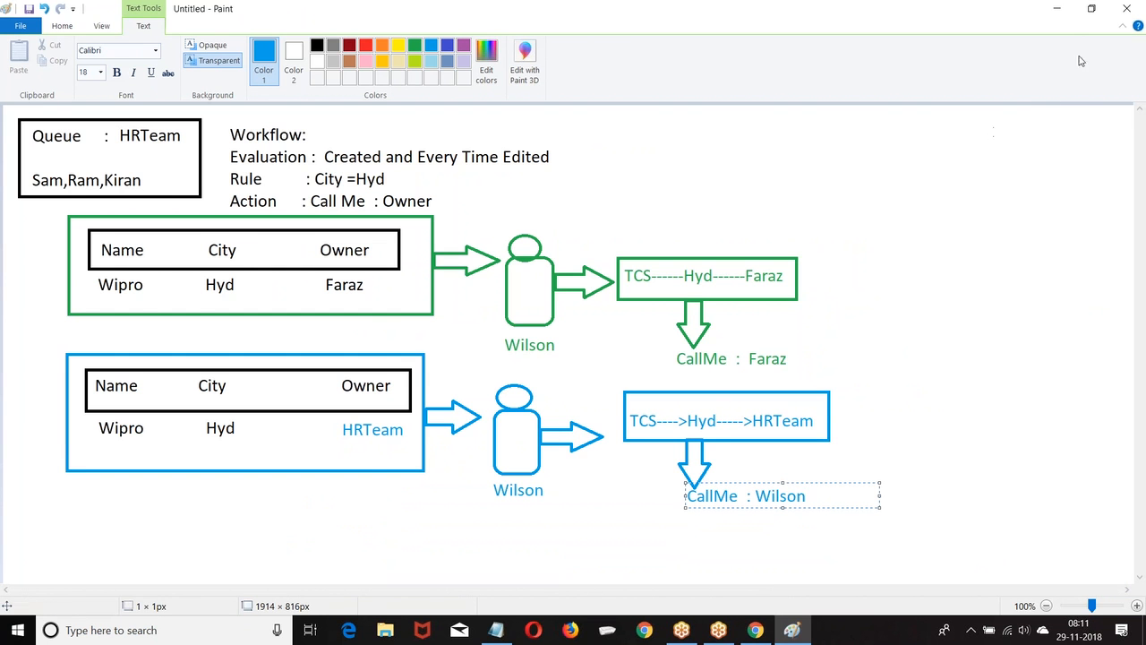
pyautogui.click(1058, 8)
pyautogui.scroll(5, 412, 263)
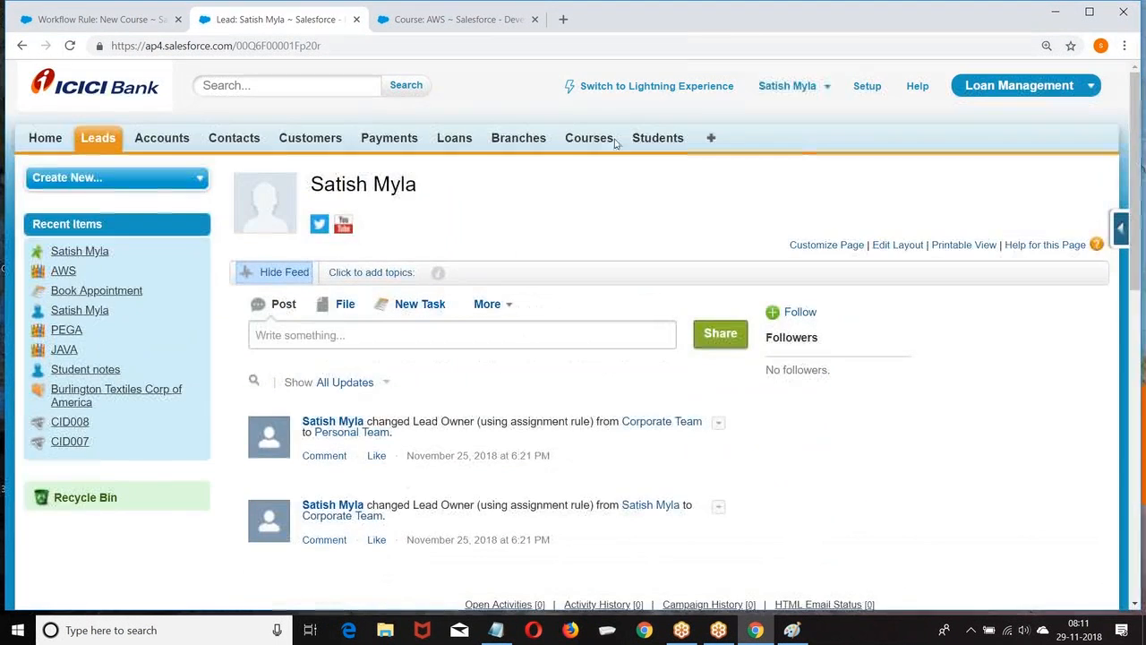
pyautogui.click(867, 86)
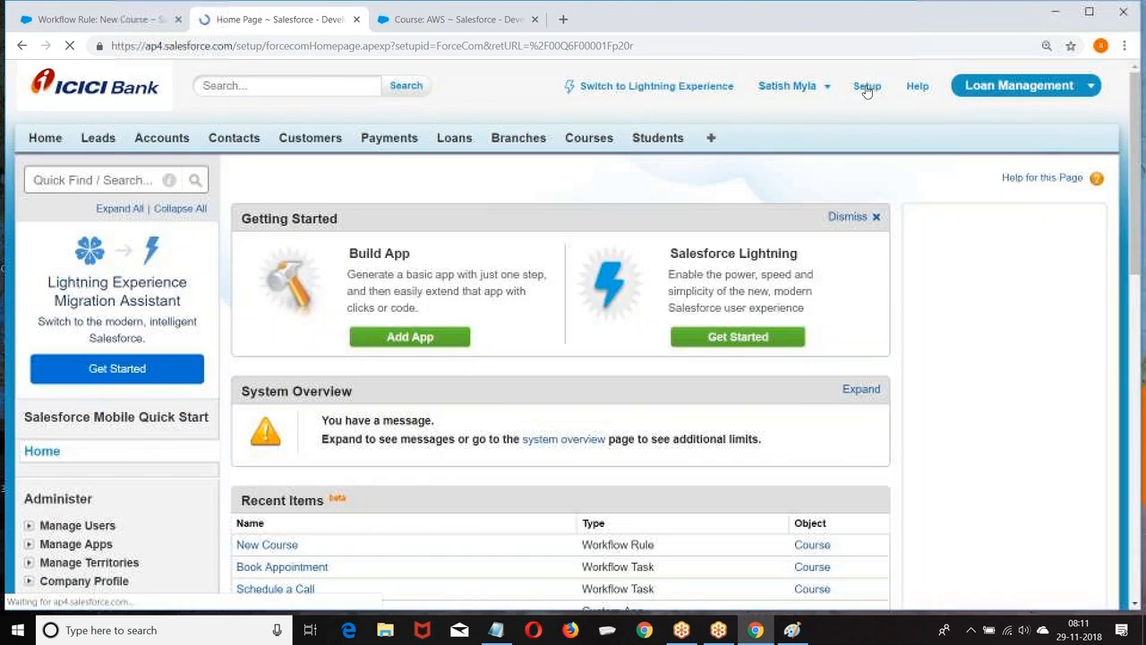
# Browse the Setup home page, then bring the Paint workflow diagram back to the front.
pyautogui.scroll(-4, 205, 173)
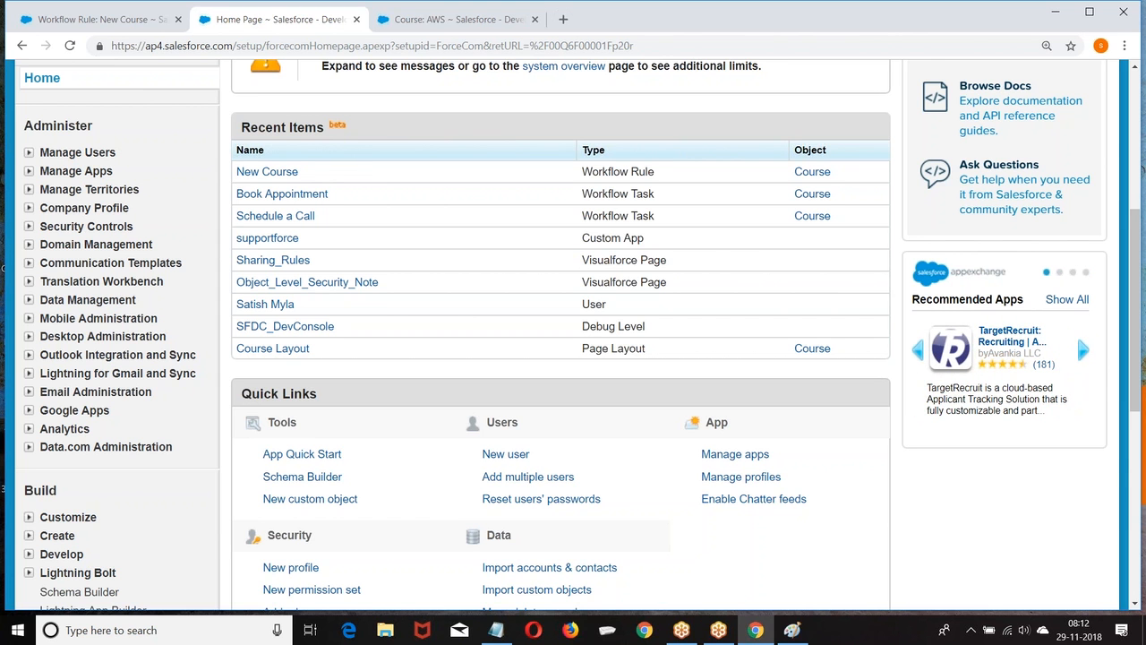
pyautogui.scroll(2, 214, 119)
pyautogui.scroll(-4, 215, 120)
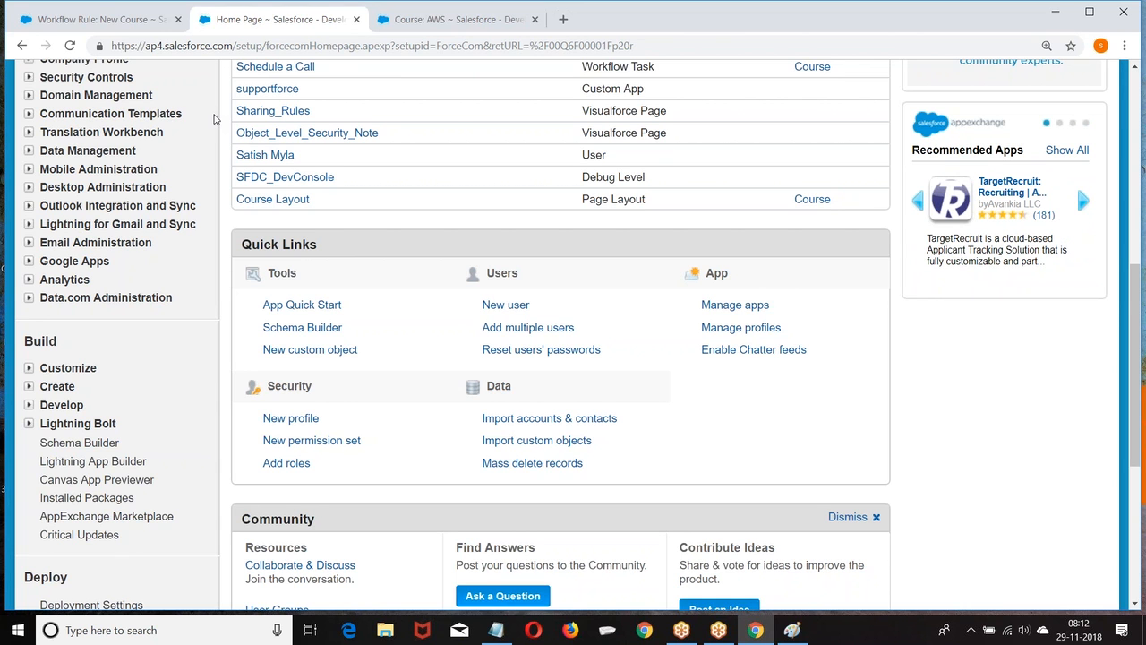
pyautogui.click(793, 630)
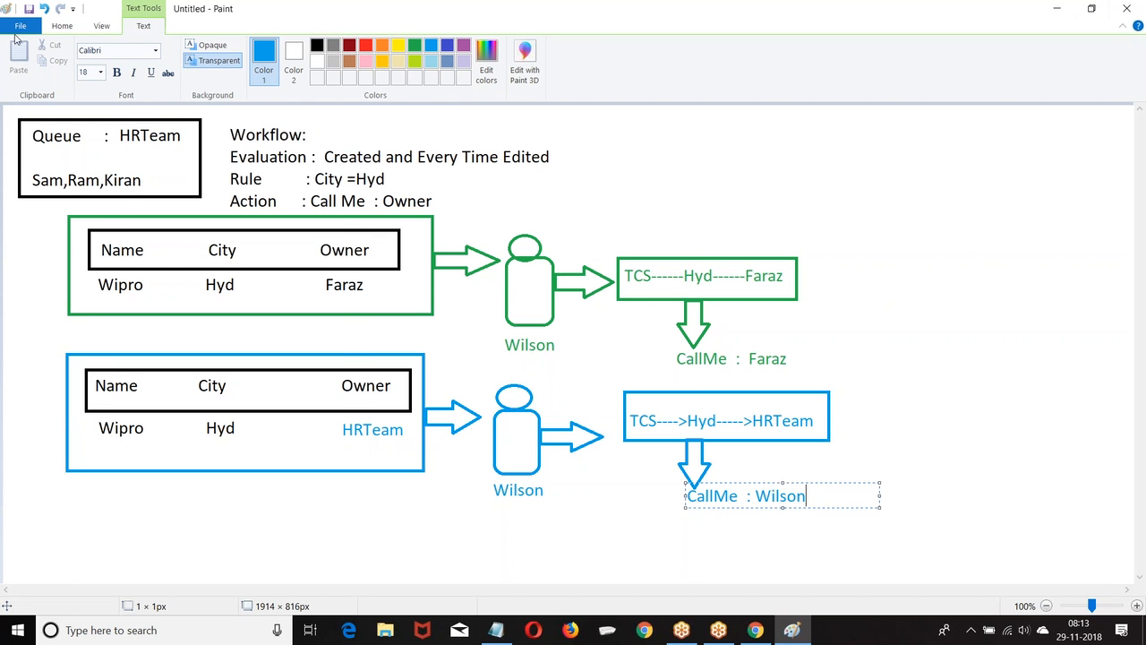
# Clear Paint to a blank canvas without saving the diagram, then minimize Paint.
pyautogui.click(14, 32)
pyautogui.click(299, 128)
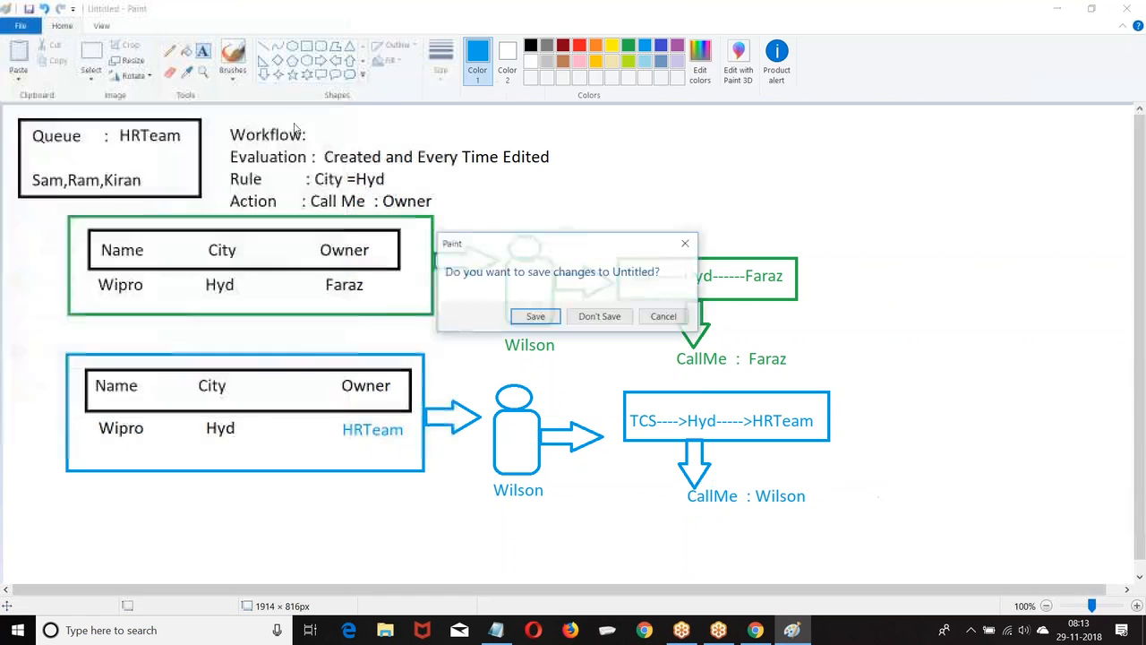
pyautogui.click(612, 314)
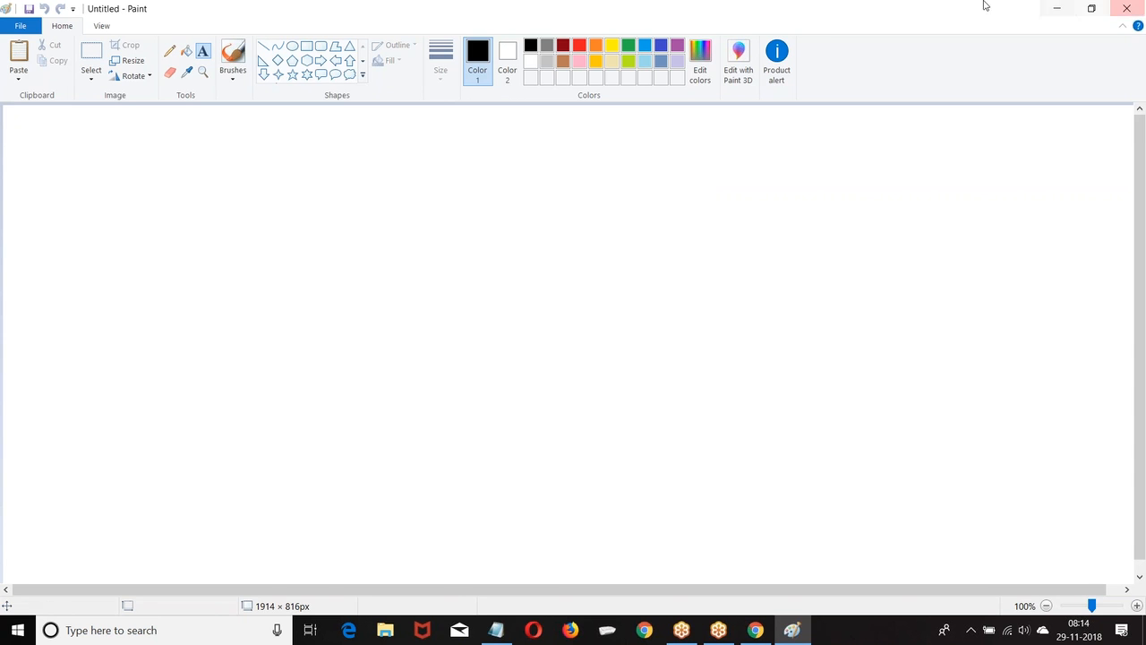
pyautogui.click(1057, 8)
# From Setup, open the Classic Email Templates list under Communication Templates.
pyautogui.scroll(3, 575, 163)
pyautogui.scroll(3, 575, 163)
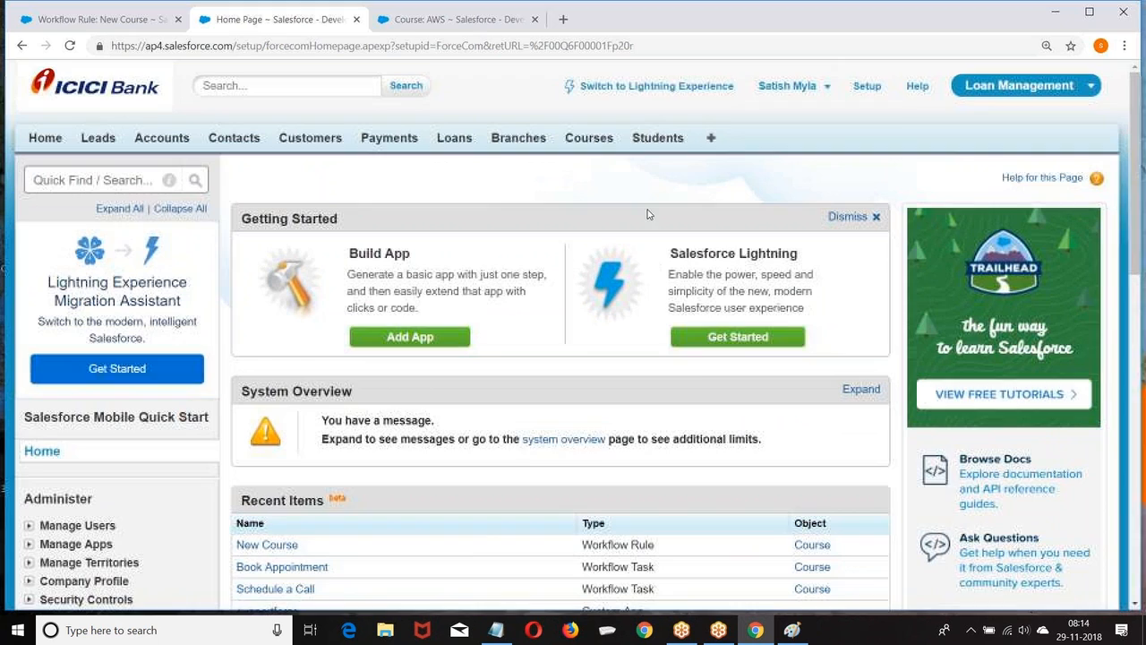
pyautogui.click(866, 86)
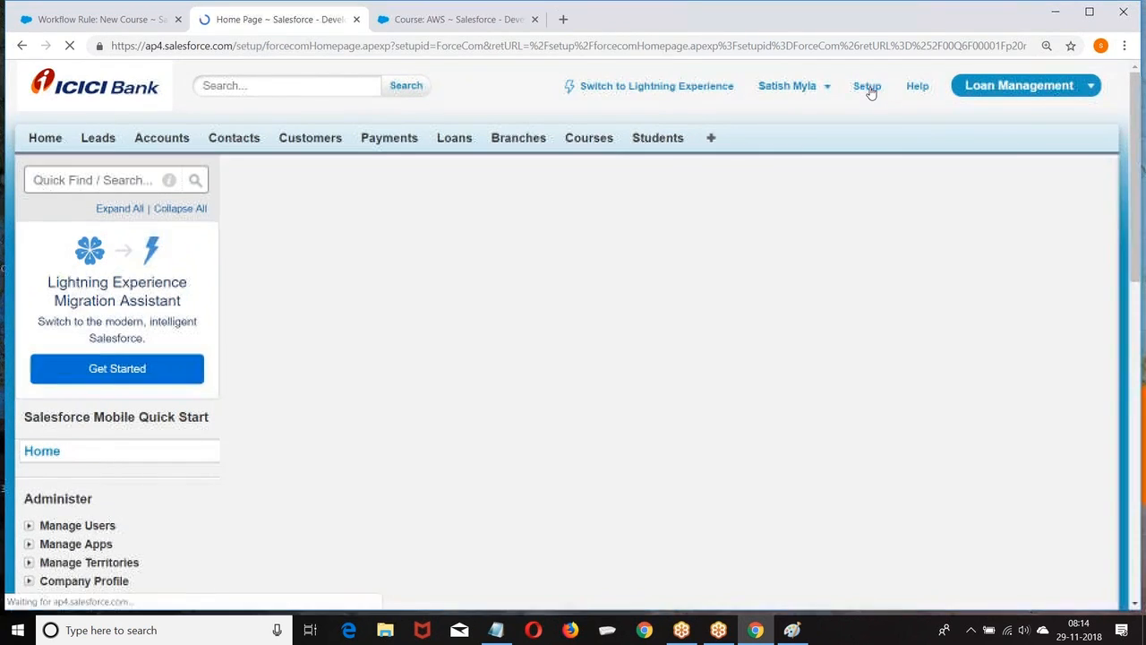
pyautogui.scroll(-3, 224, 287)
pyautogui.scroll(-2, 222, 290)
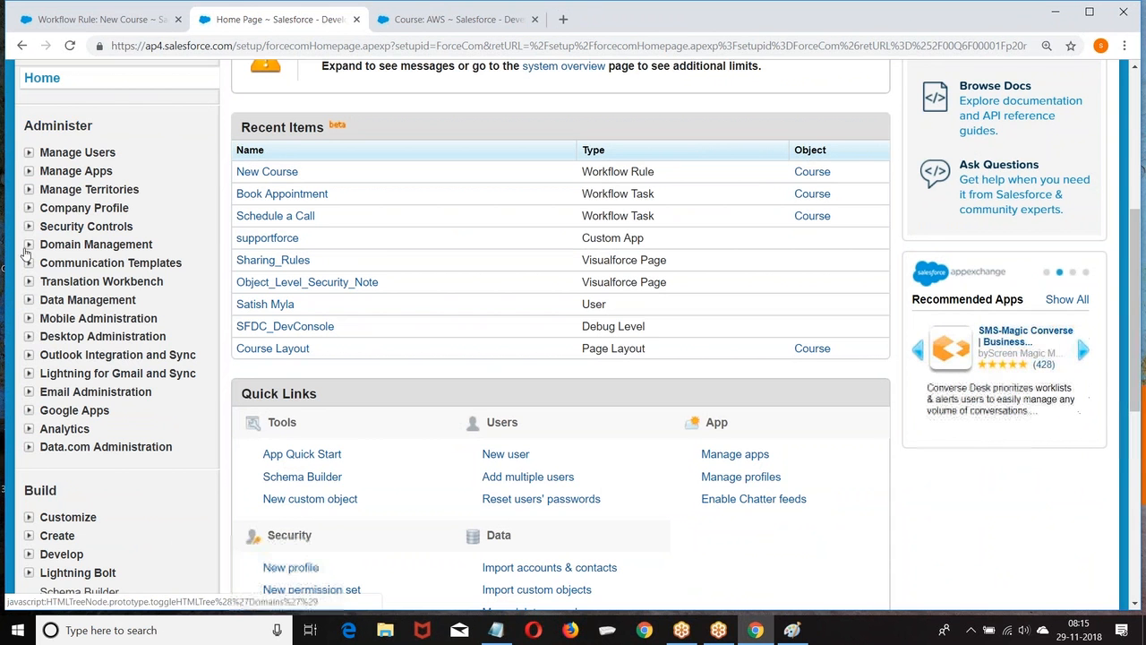
pyautogui.click(29, 266)
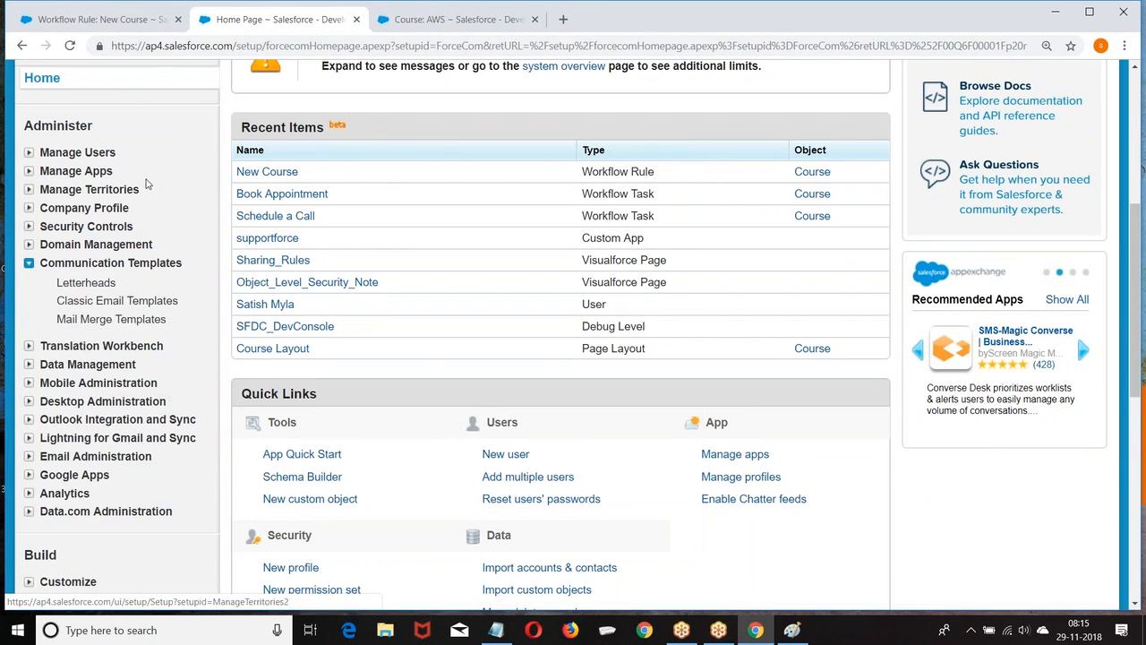
pyautogui.scroll(-2, 48, 179)
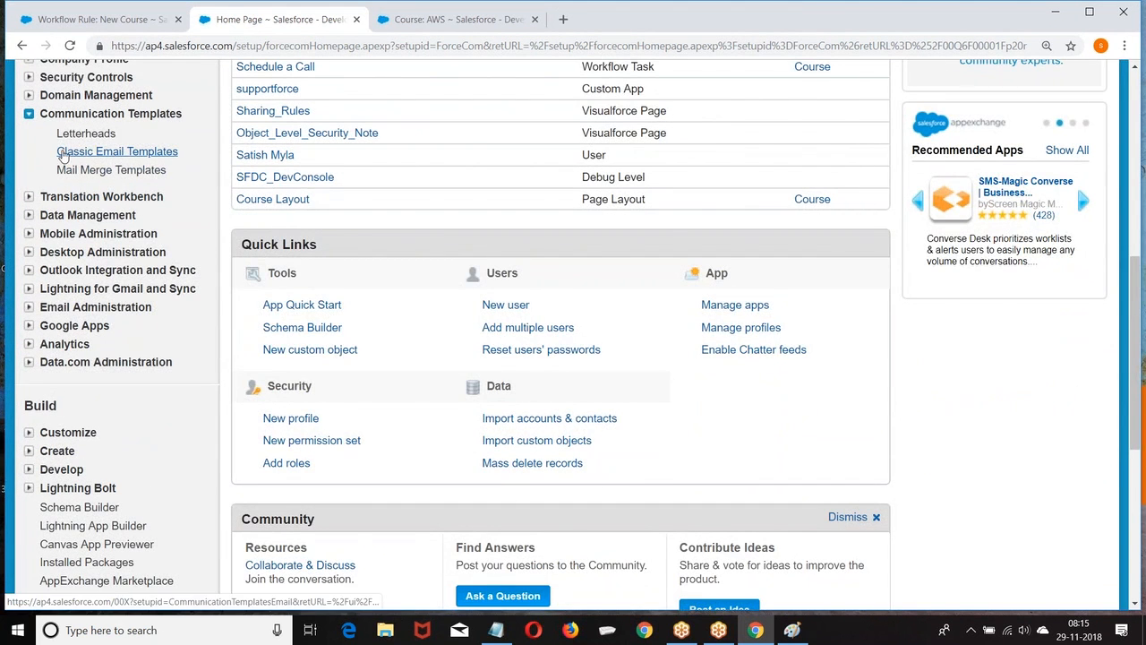
pyautogui.click(128, 153)
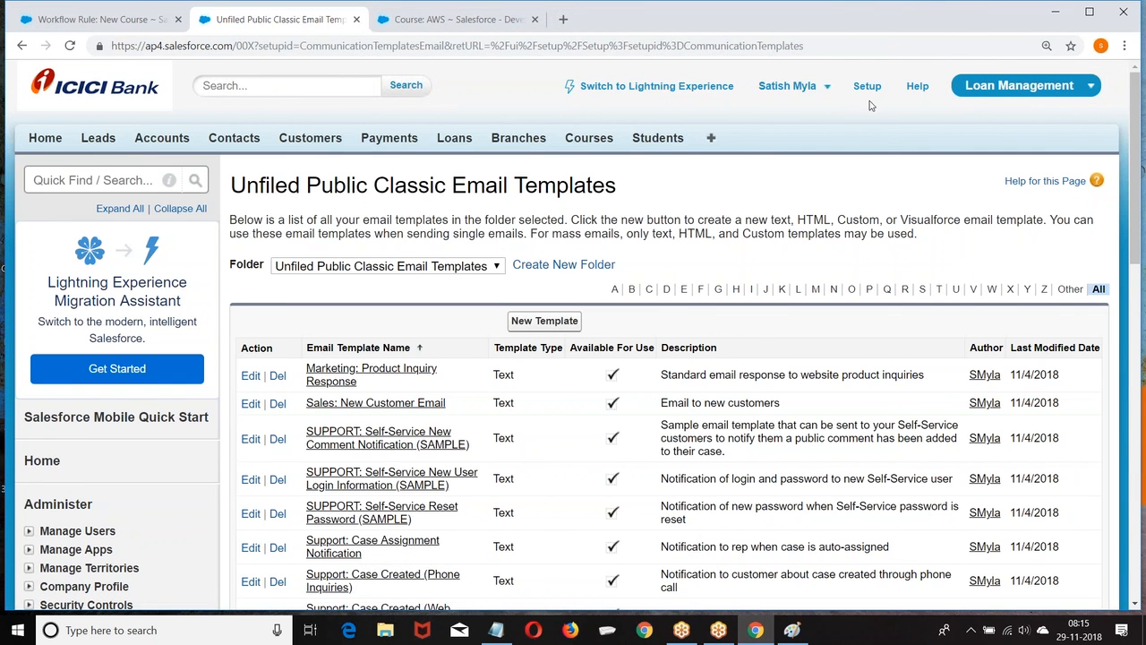
# Return to Setup, reopen Classic Email Templates, and start a new template.
pyautogui.click(867, 87)
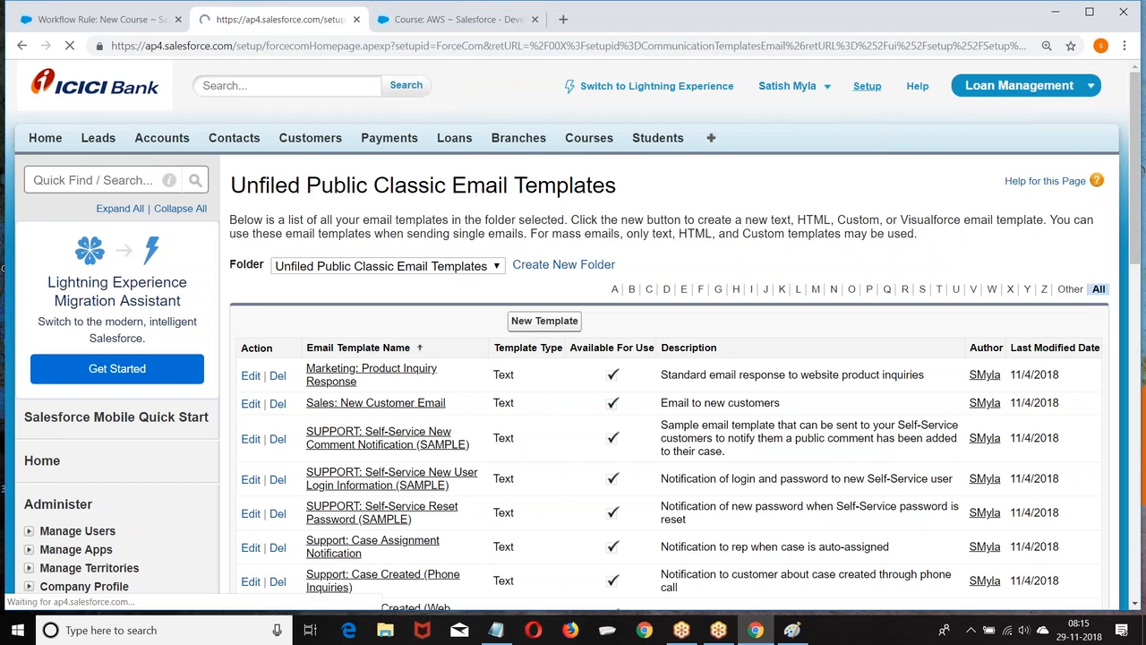
pyautogui.scroll(-2, 134, 233)
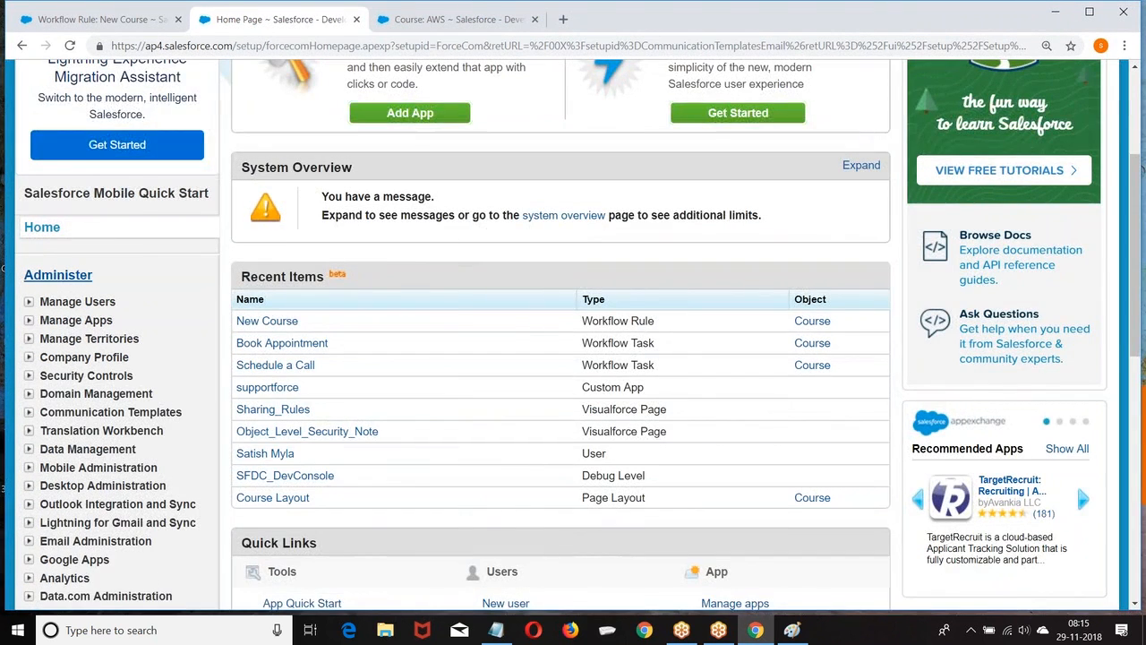
pyautogui.scroll(-2, 134, 234)
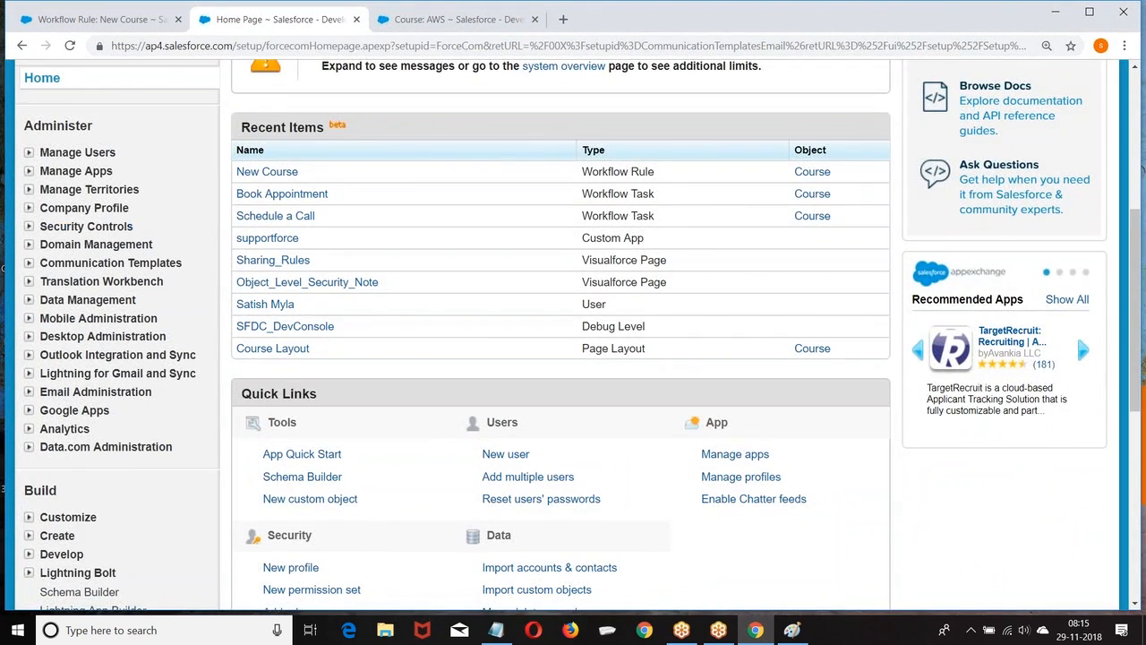
pyautogui.click(28, 262)
pyautogui.scroll(-1, 161, 180)
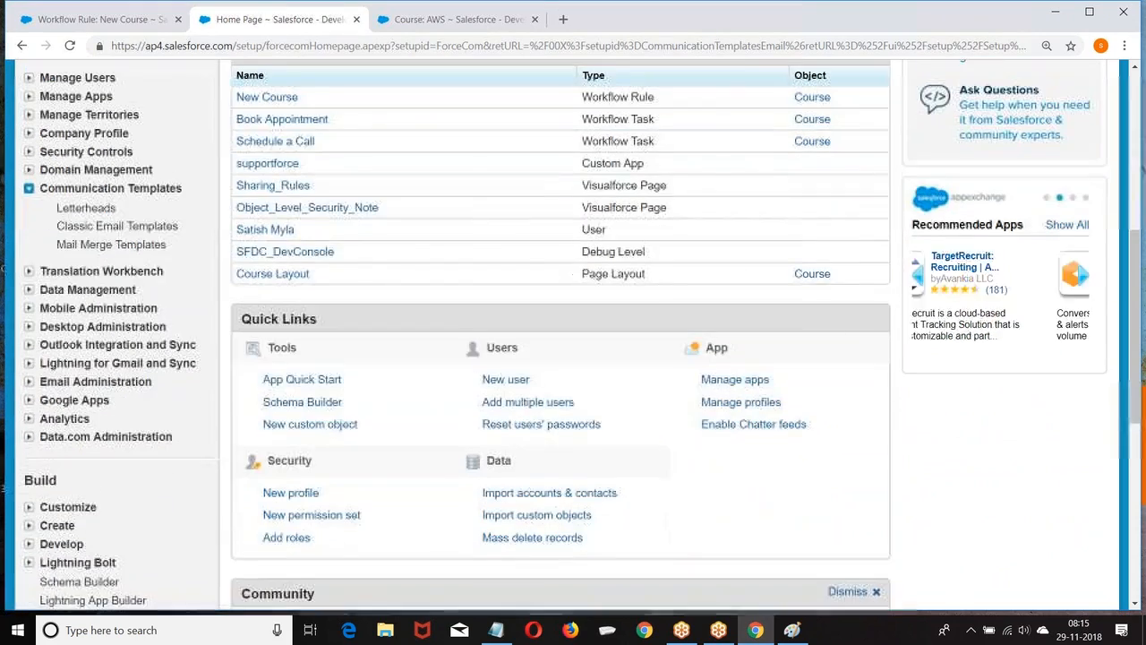
pyautogui.click(104, 229)
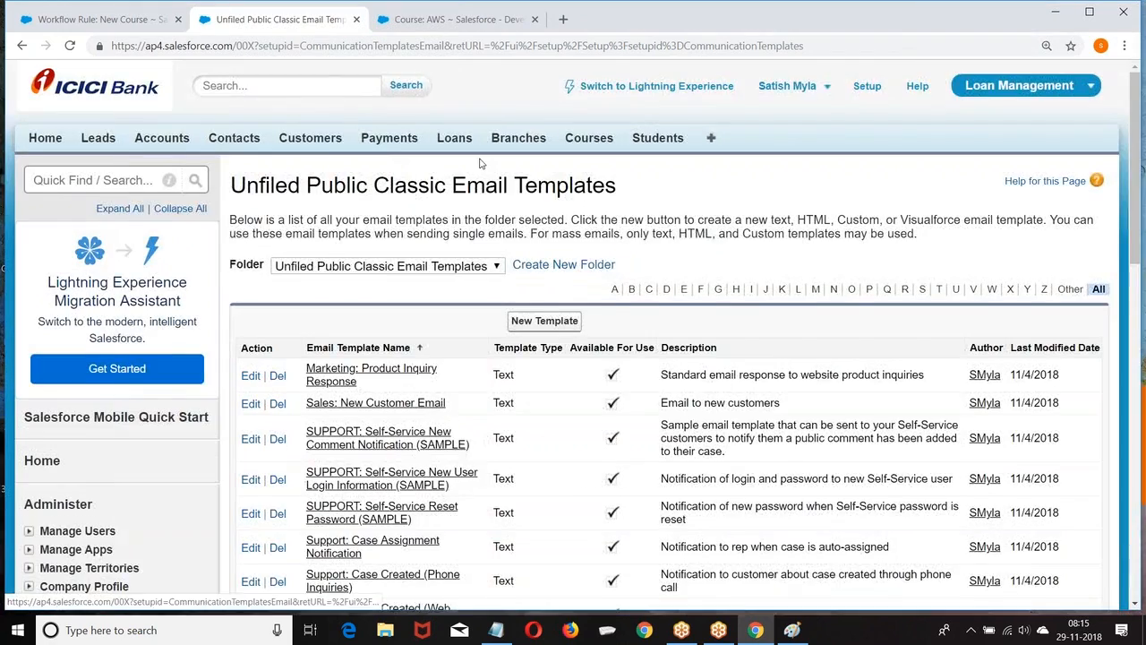
pyautogui.scroll(-3, 532, 107)
pyautogui.click(532, 103)
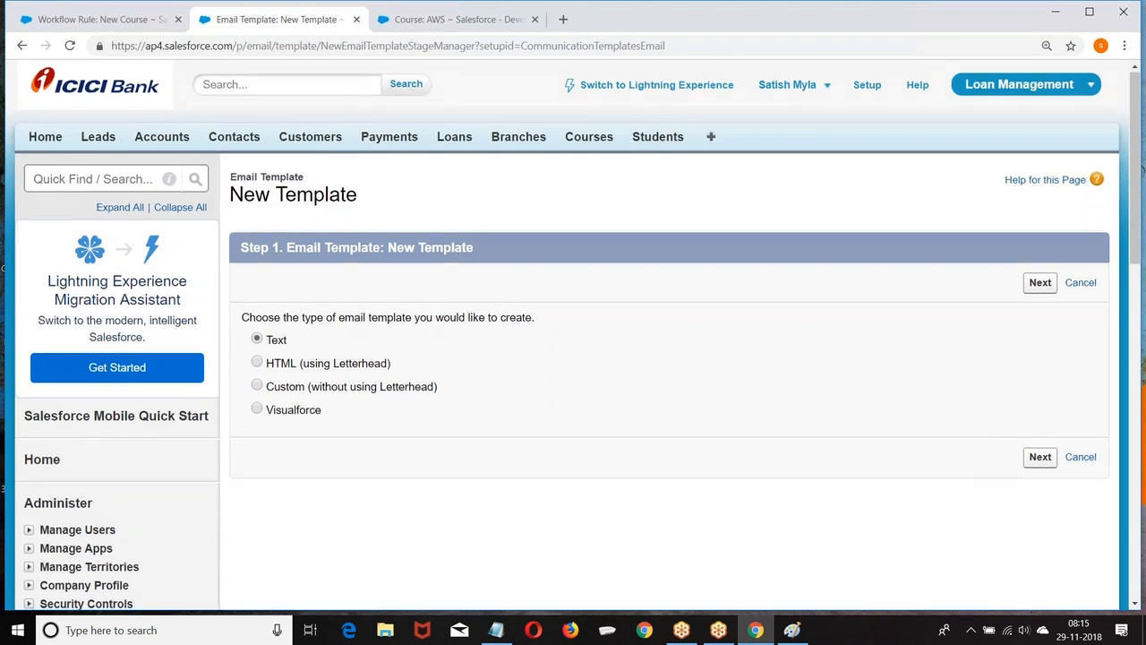
# Choose a Text template, mark it available, name it Course_Registration with subject 'New Course Registration'.
pyautogui.scroll(-2, 223, 258)
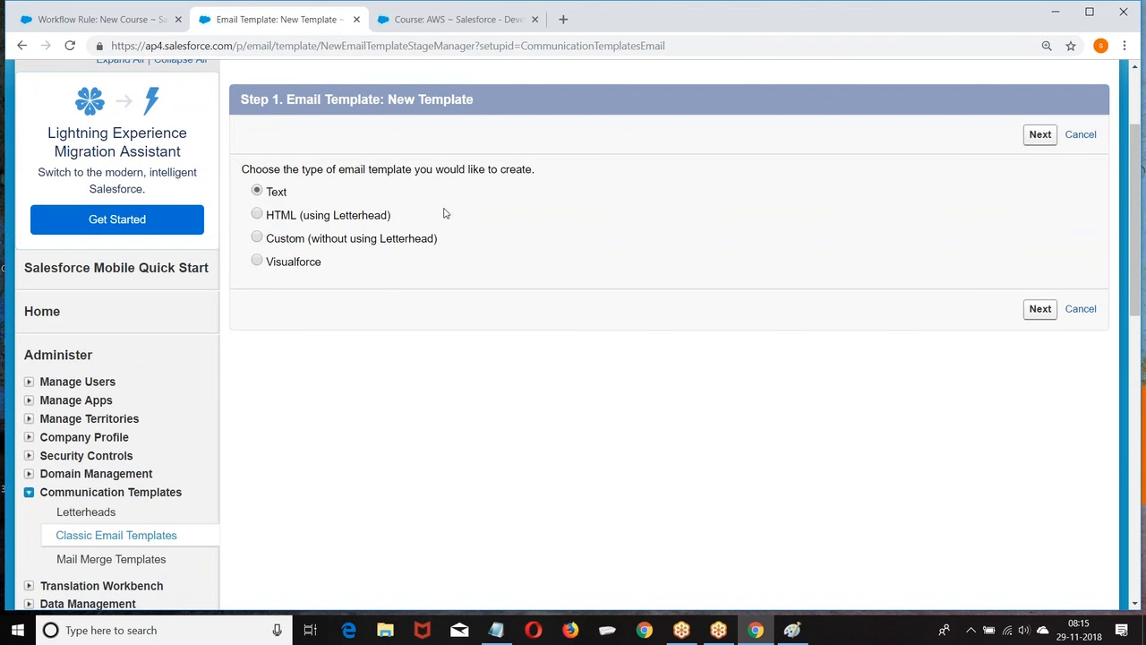
pyautogui.click(1046, 138)
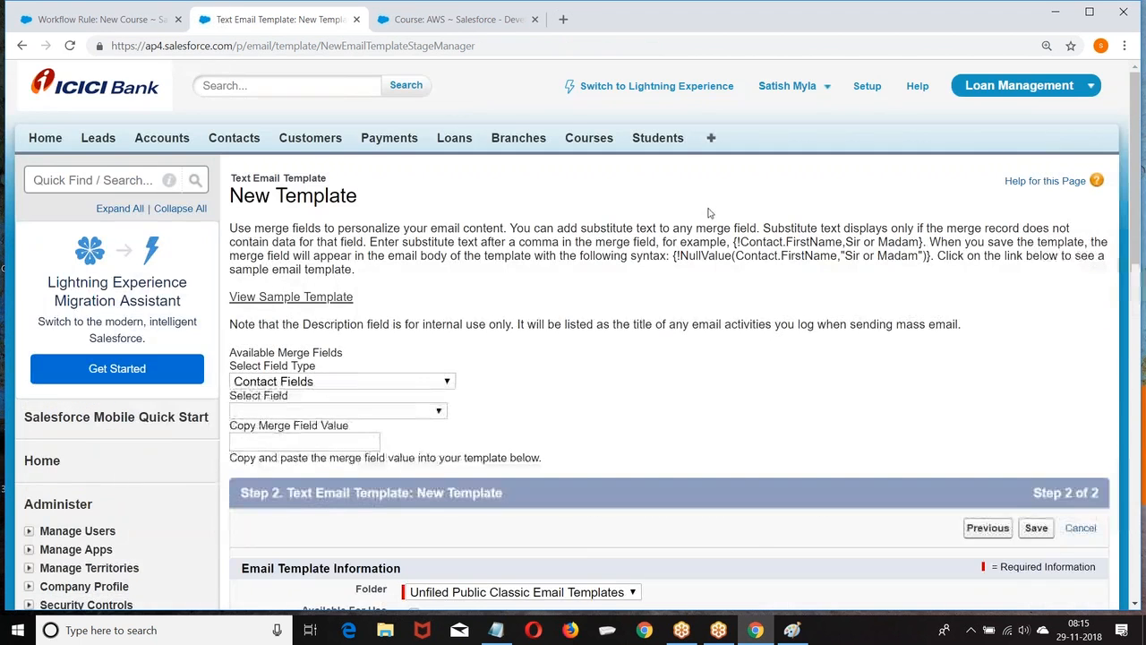
pyautogui.scroll(-5, 660, 231)
pyautogui.click(413, 238)
pyautogui.click(416, 263)
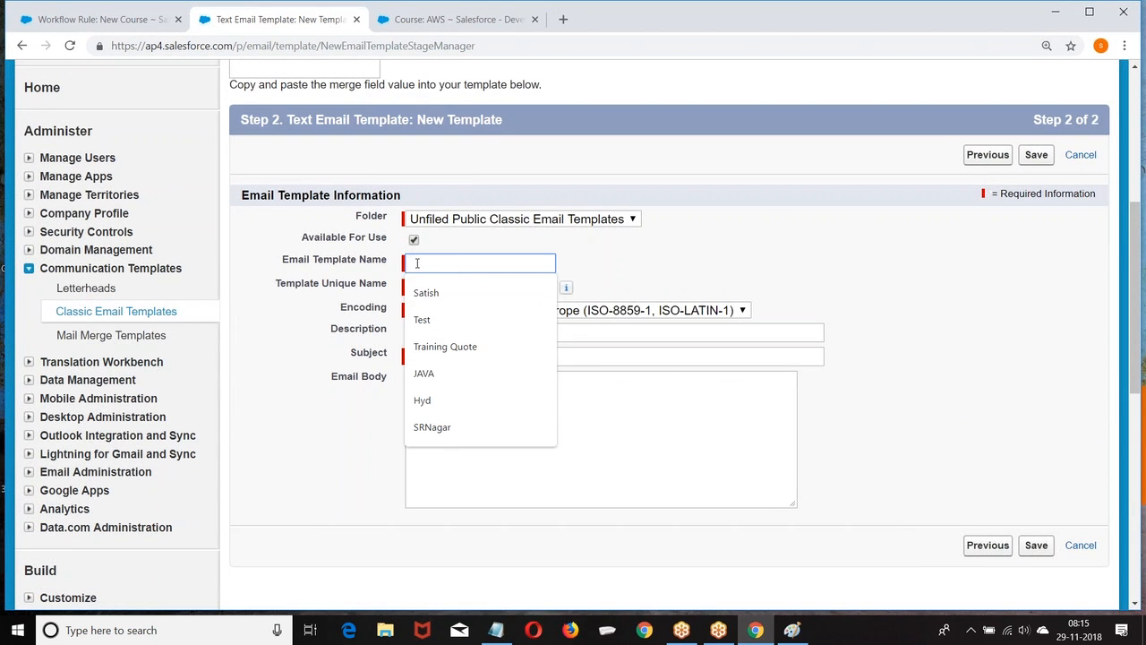
pyautogui.write('Cou')
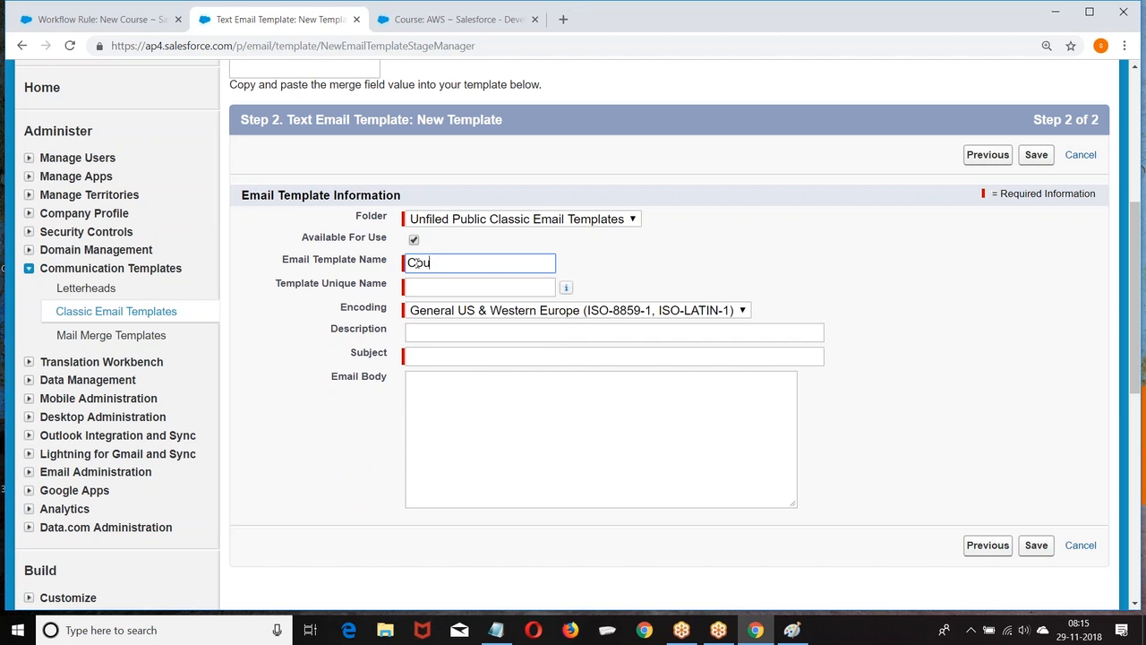
pyautogui.write('rse_Registration')
pyautogui.click(415, 358)
pyautogui.write('New Course ')
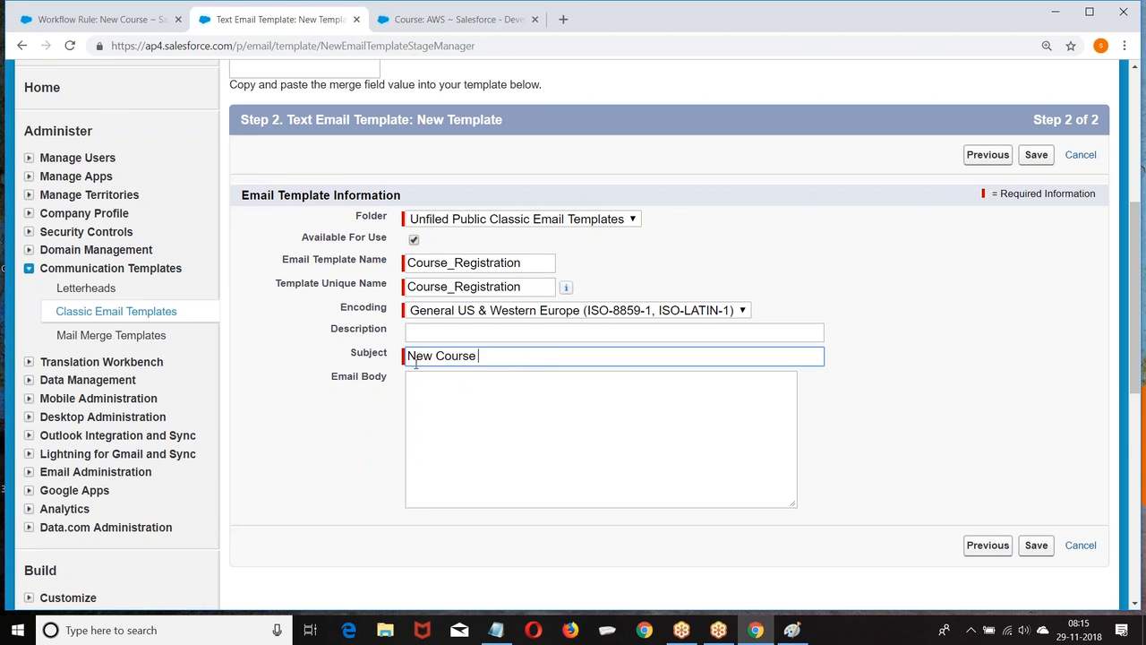
pyautogui.write('Registration')
# Write the body 'Dear Customer,' plus a course-registered line, correcting 'Registred' to 'Registered'.
pyautogui.scroll(-1, 427, 379)
pyautogui.click(439, 342)
pyautogui.write('D')
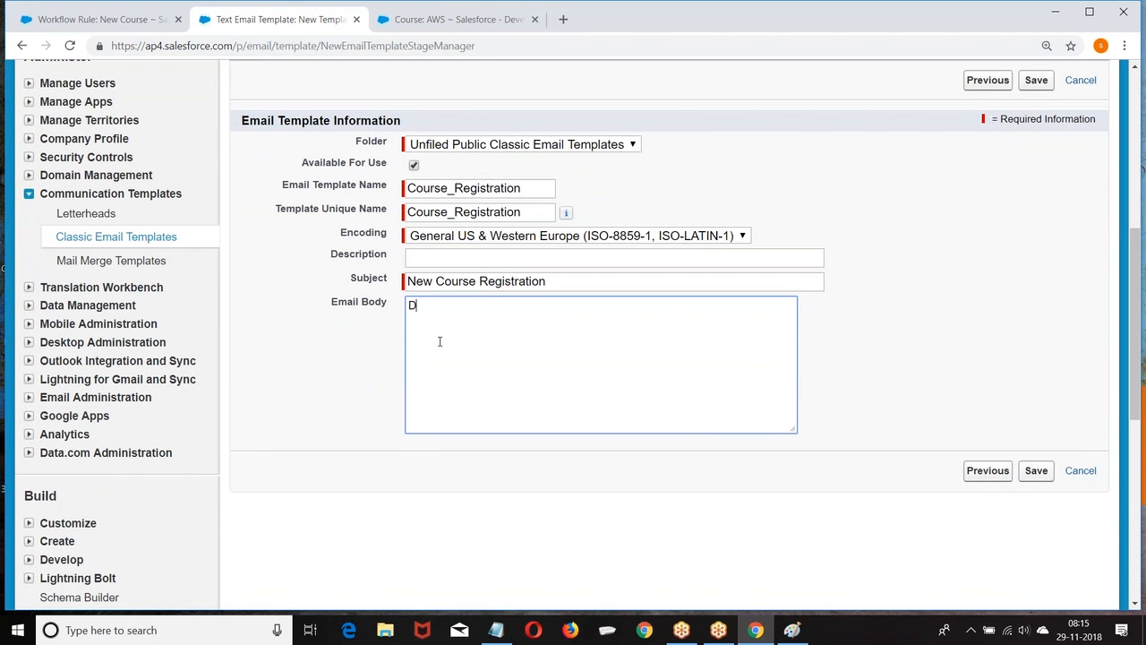
pyautogui.write('ear Customer')
pyautogui.press('BackSpace')
pyautogui.press('BackSpace')
pyautogui.press('BackSpace')
pyautogui.press('BackSpace')
pyautogui.press('BackSpace')
pyautogui.press('BackSpace')
pyautogui.press('BackSpace')
pyautogui.press('BackSpace')
pyautogui.press('BackSpace')
pyautogui.write('Mana')
pyautogui.press('BackSpace')
pyautogui.press('BackSpace')
pyautogui.press('BackSpace')
pyautogui.press('BackSpace')
pyautogui.write('ACustomer,')
pyautogui.press('Return')
pyautogui.press('Return')
pyautogui.write('Your have')
pyautogui.press('BackSpace')
pyautogui.press('BackSpace')
pyautogui.press('BackSpace')
pyautogui.press('BackSpace')
pyautogui.press('BackSpace')
pyautogui.press('BackSpace')
pyautogui.press('BackSpace')
pyautogui.press('BackSpace')
pyautogui.press('BackSpace')
pyautogui.write('New Course is Registred')
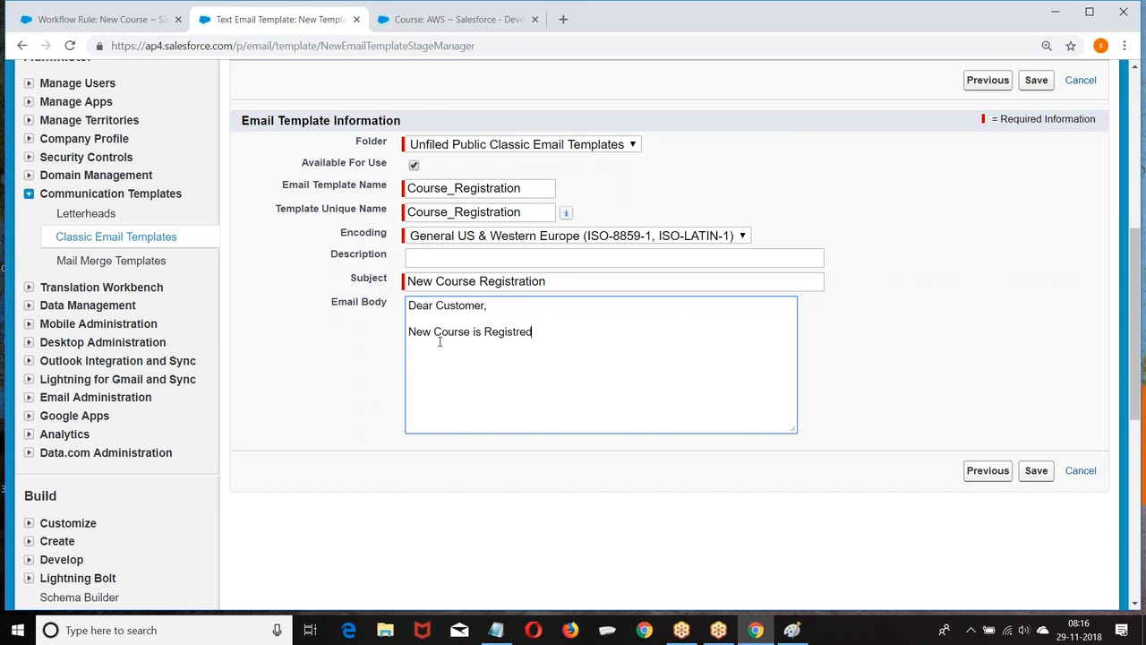
pyautogui.rightClick(521, 339)
pyautogui.click(556, 350)
pyautogui.click(560, 328)
pyautogui.write('with')
pyautogui.write('{')
pyautogui.write('ollowing detail')
pyautogui.write('s')
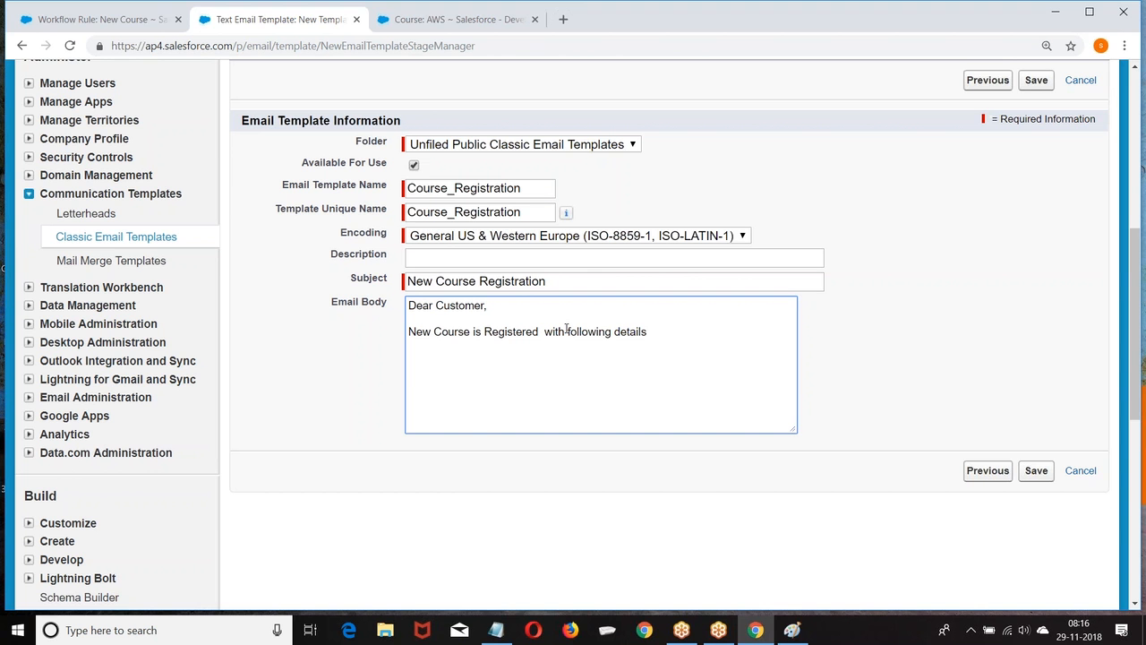
pyautogui.press('Return')
pyautogui.press('Return')
# Add a 'Faculty :' line with the Course Faculty merge field to the body.
pyautogui.scroll(3, 565, 329)
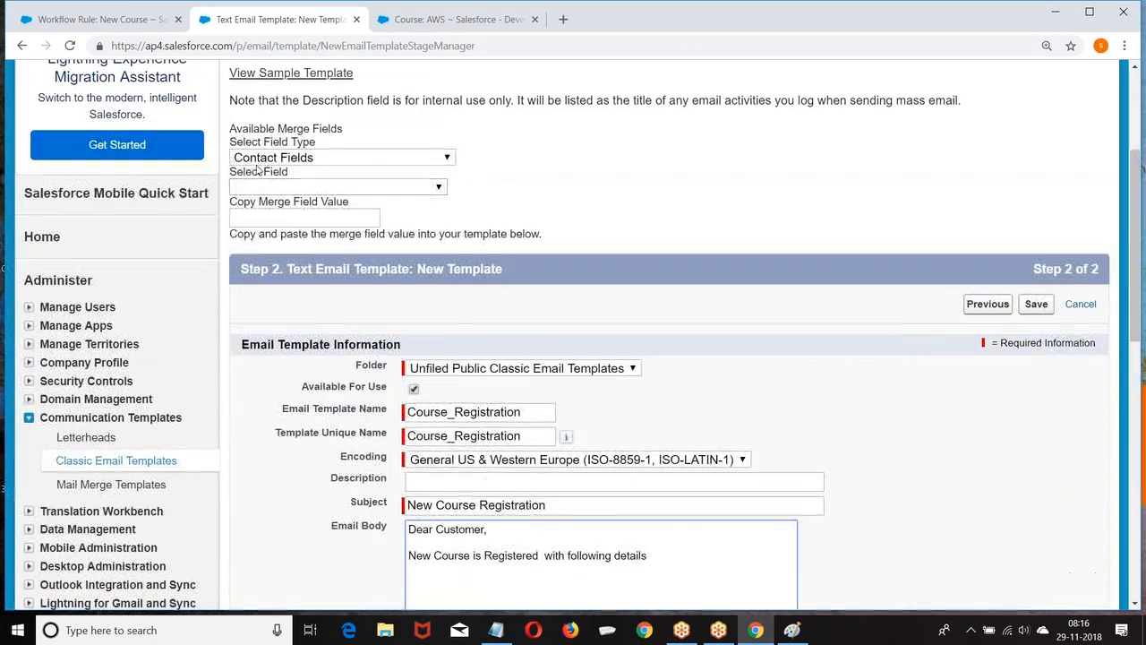
pyautogui.click(309, 158)
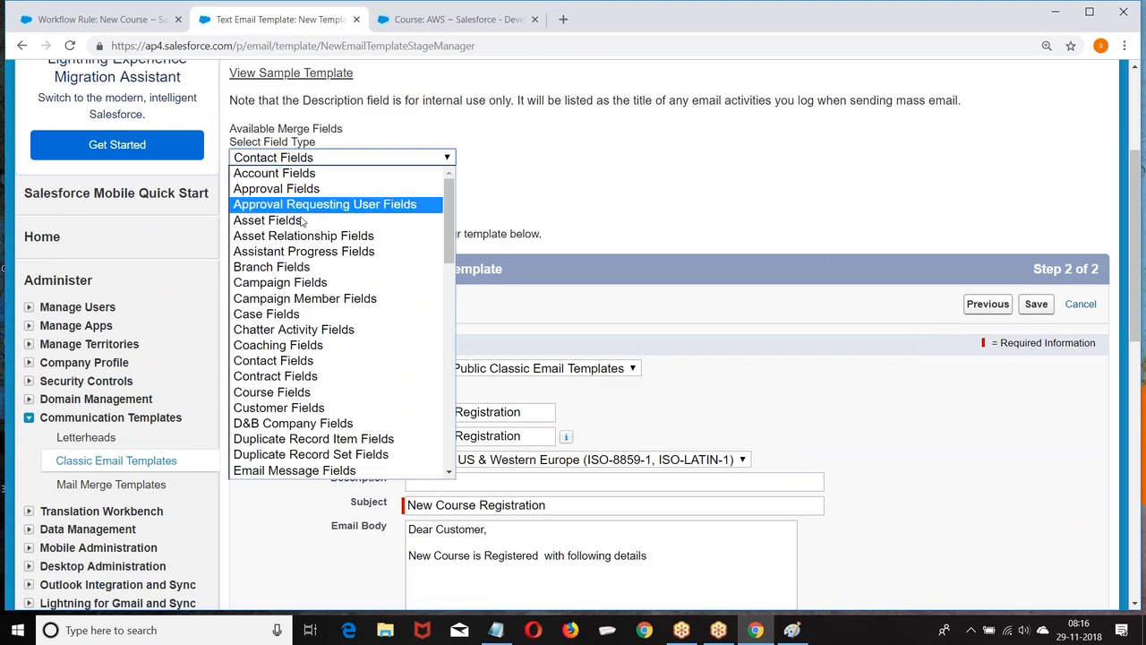
pyautogui.click(272, 392)
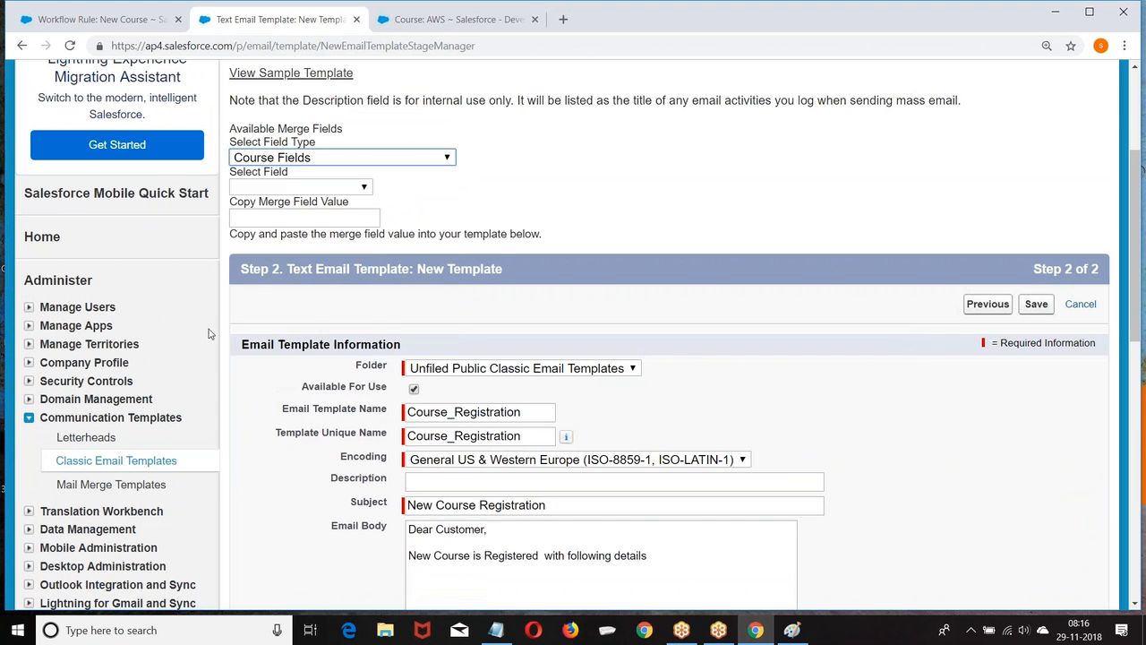
pyautogui.click(292, 187)
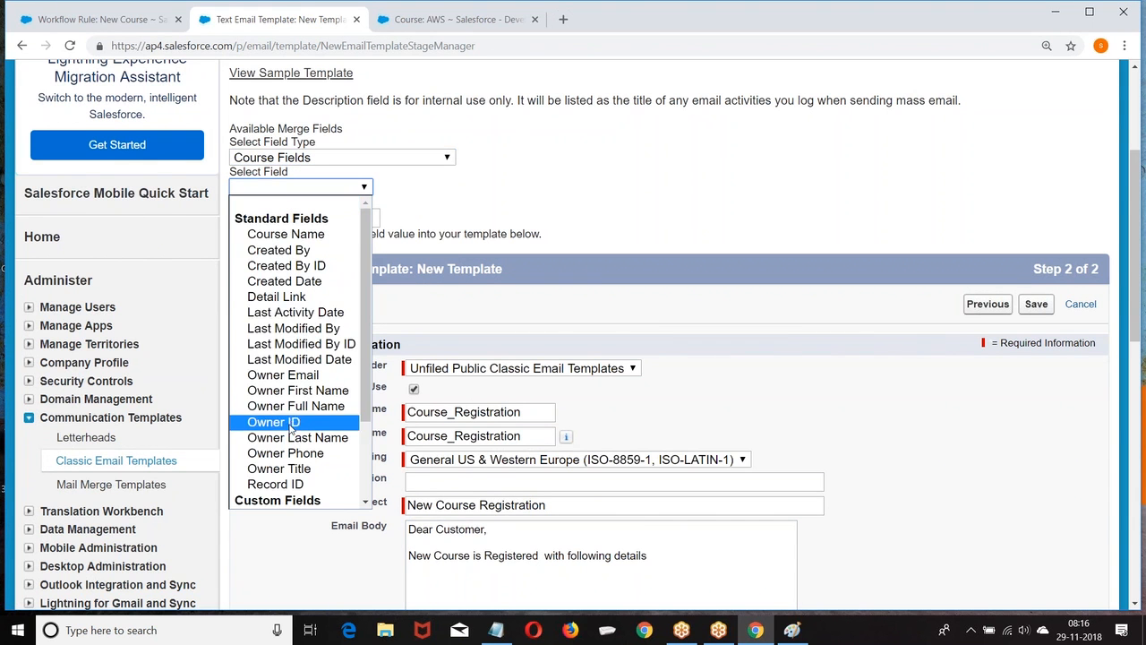
pyautogui.moveTo(367, 362); pyautogui.dragTo(367, 442)
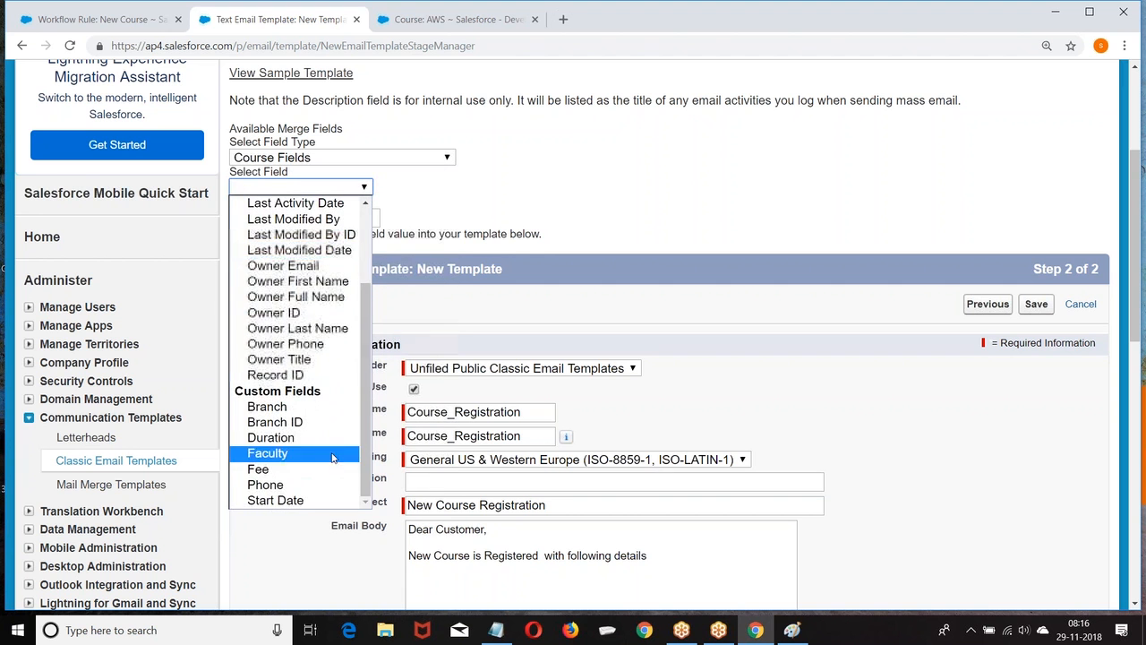
pyautogui.click(285, 453)
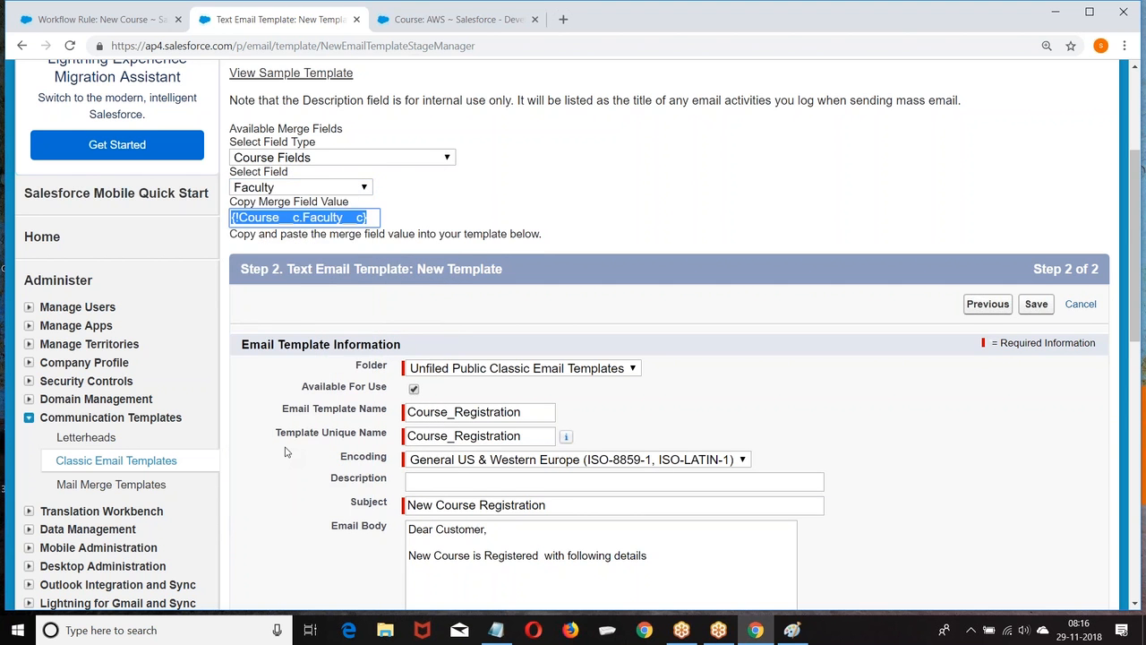
pyautogui.scroll(-2, 484, 416)
pyautogui.click(412, 358)
pyautogui.write('Facu')
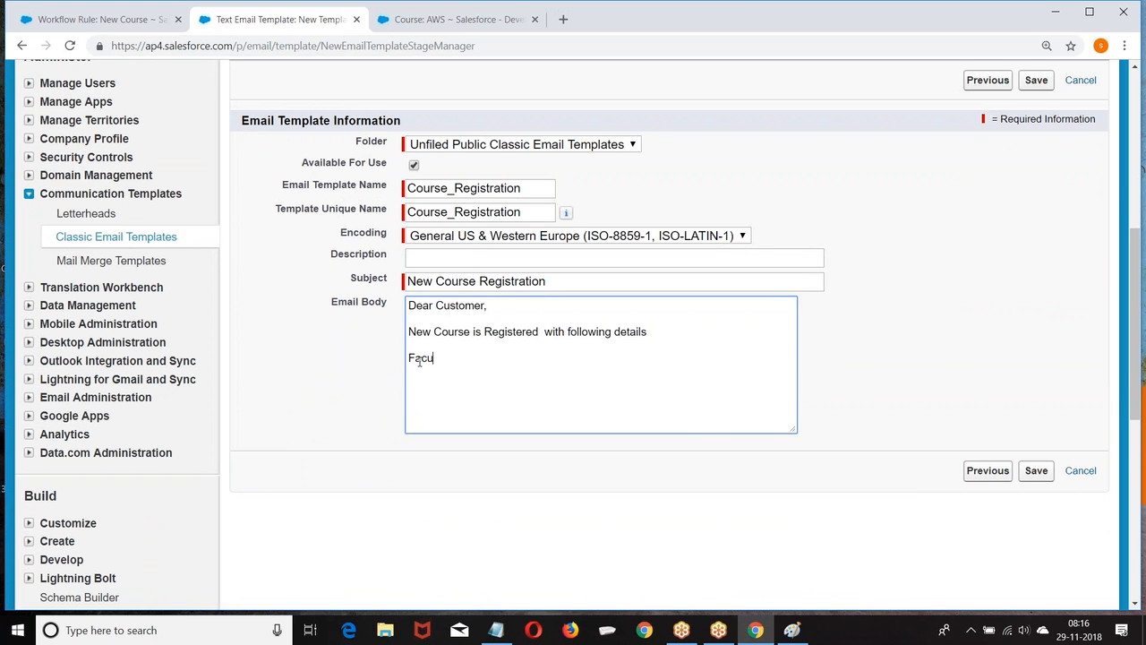
pyautogui.write('lty  :')
pyautogui.hotkey('ctrl', 'v')
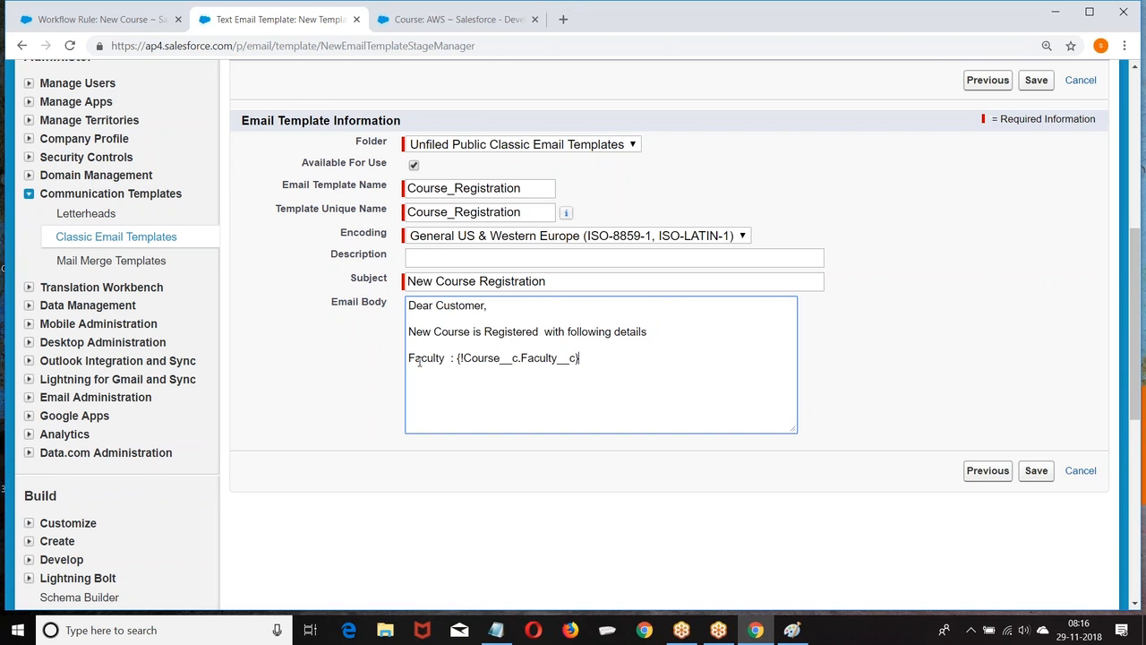
# Add a 'Course :' line with the {!Course__c.Name} merge field and a Fee label.
pyautogui.press('Return')
pyautogui.write('Course ::{!Course__c.Name')
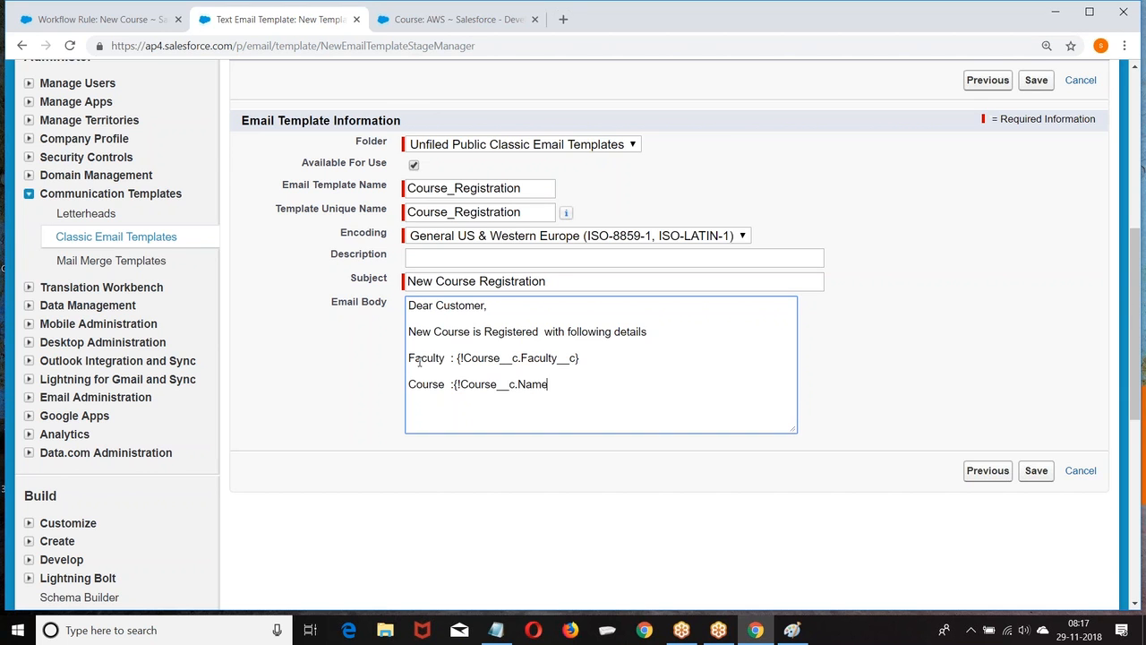
pyautogui.write('}Fee')
pyautogui.press('Tab')
# Complete the 'Fee :' line by inserting the Course Fee merge field.
pyautogui.scroll(-1, 675, 327)
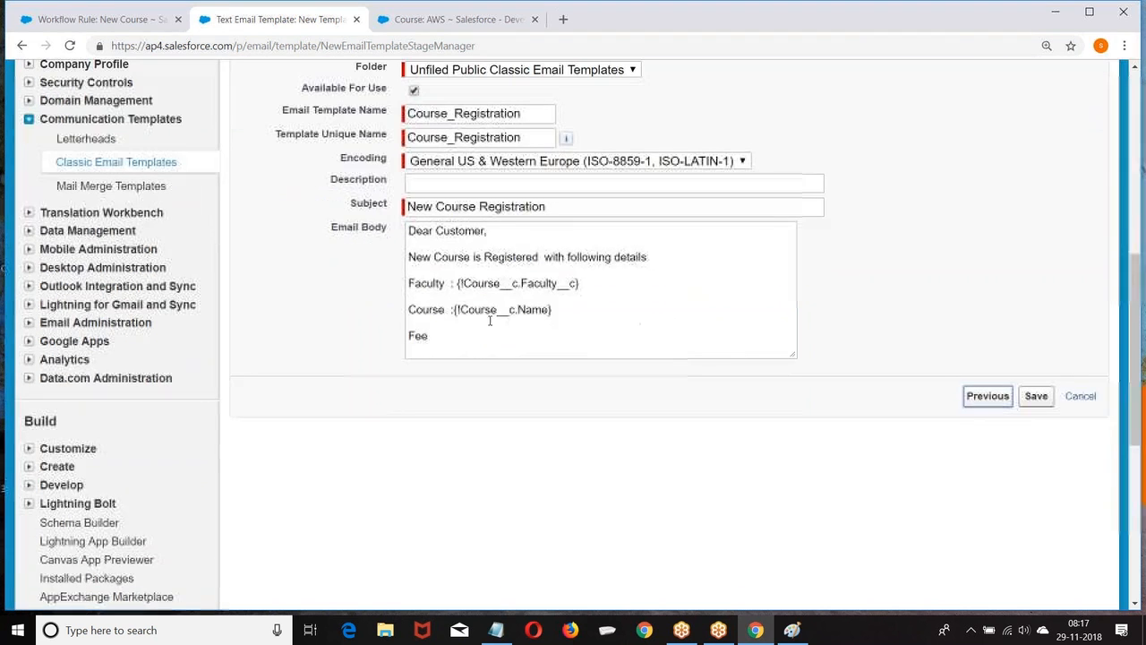
pyautogui.click(456, 409)
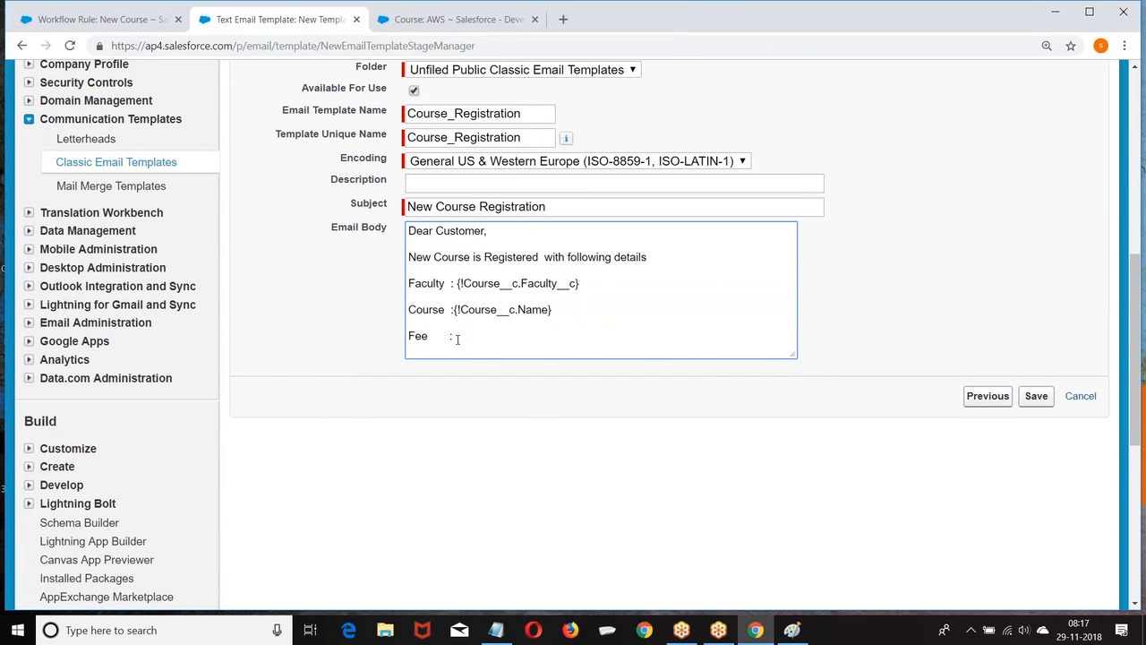
pyautogui.write(':')
pyautogui.scroll(3, 456, 339)
pyautogui.click(299, 190)
pyautogui.scroll(-1, 289, 475)
pyautogui.click(268, 470)
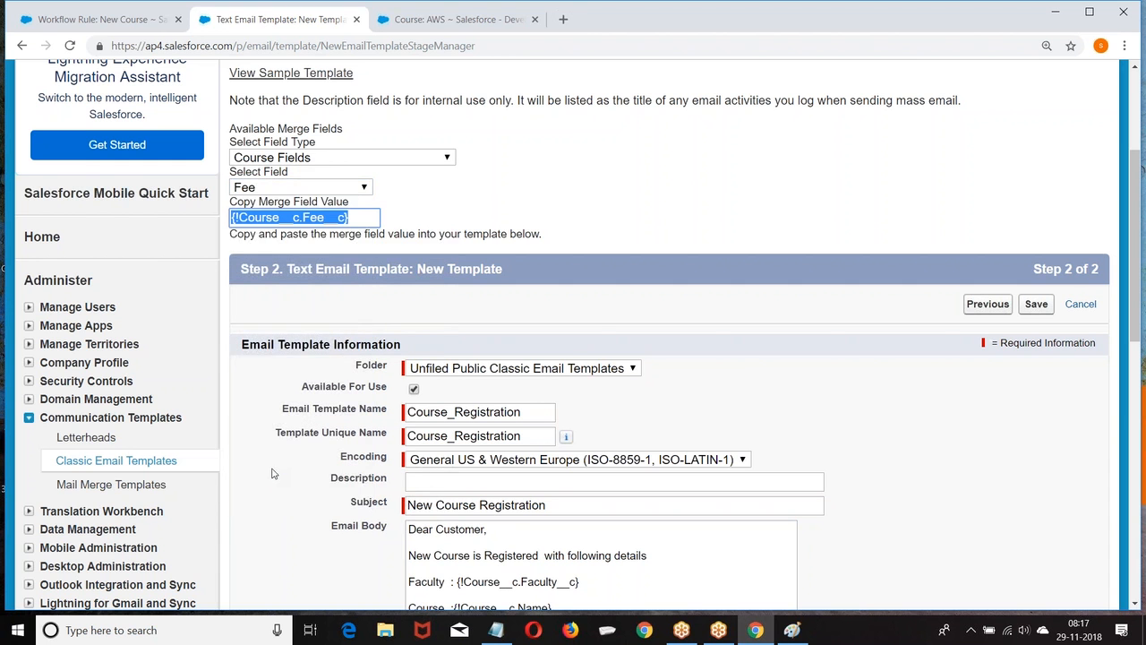
pyautogui.scroll(-2, 591, 318)
pyautogui.click(472, 411)
pyautogui.hotkey('ctrl', 'v')
# Add a 'Start Date :' line with the Course Start Date merge field.
pyautogui.press('Return')
pyautogui.write('Sal')
pyautogui.press('BackSpace')
pyautogui.press('BackSpace')
pyautogui.write('tart Date :')
pyautogui.scroll(5, 506, 405)
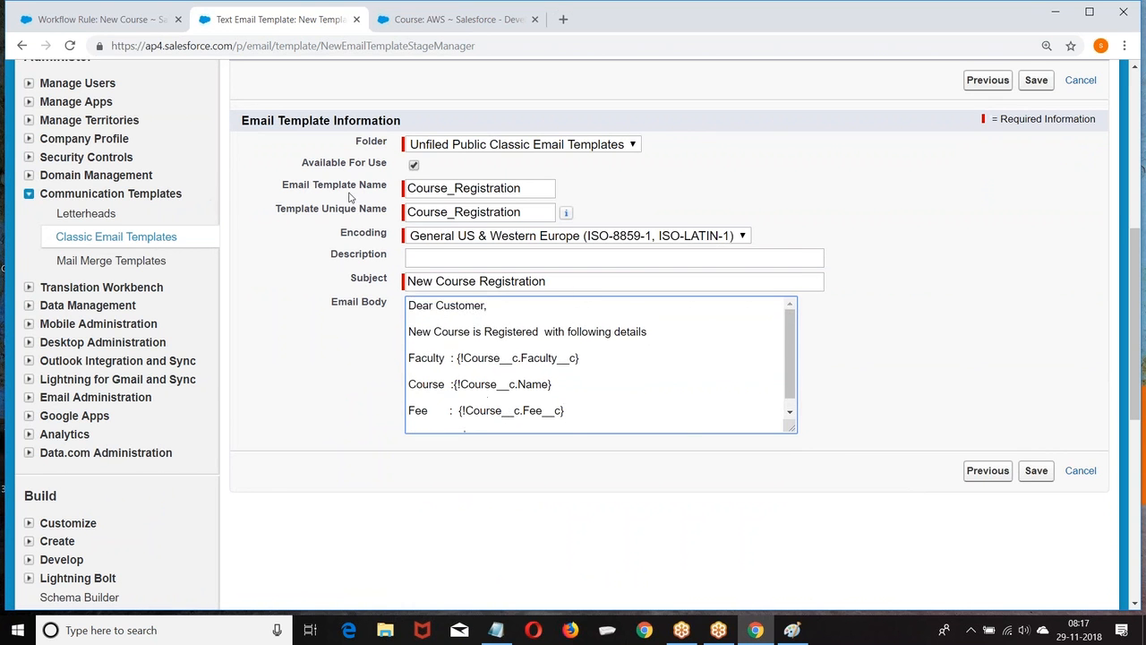
pyautogui.click(303, 218)
pyautogui.click(304, 187)
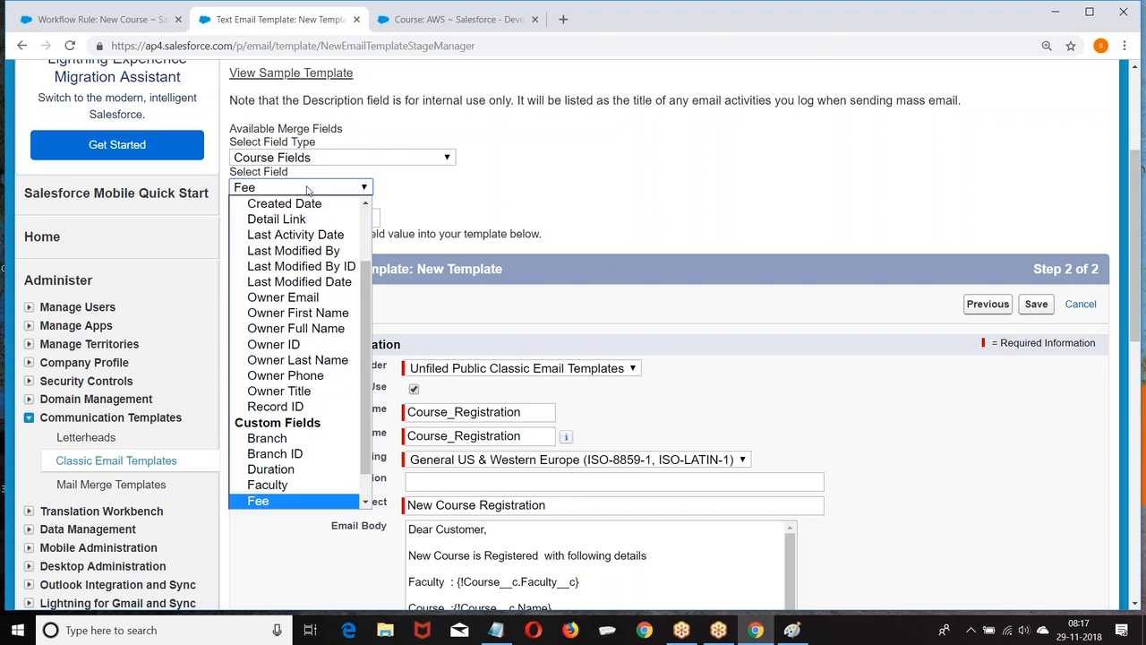
pyautogui.scroll(-1, 304, 233)
pyautogui.click(288, 500)
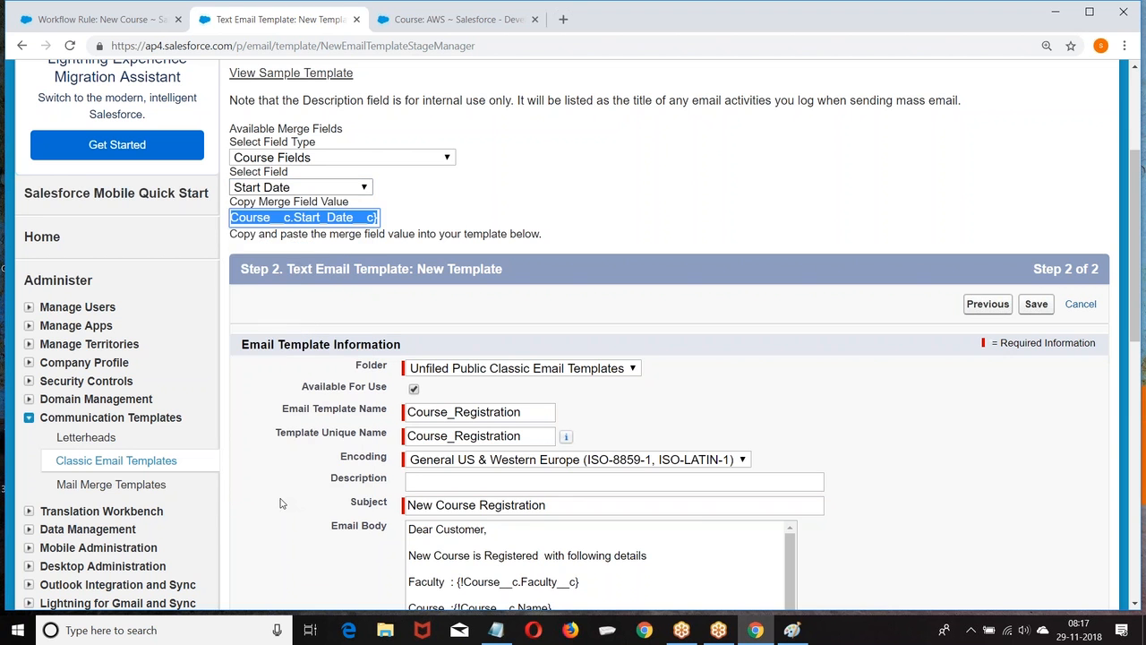
pyautogui.scroll(-3, 547, 343)
pyautogui.hotkey('ctrl', '-')
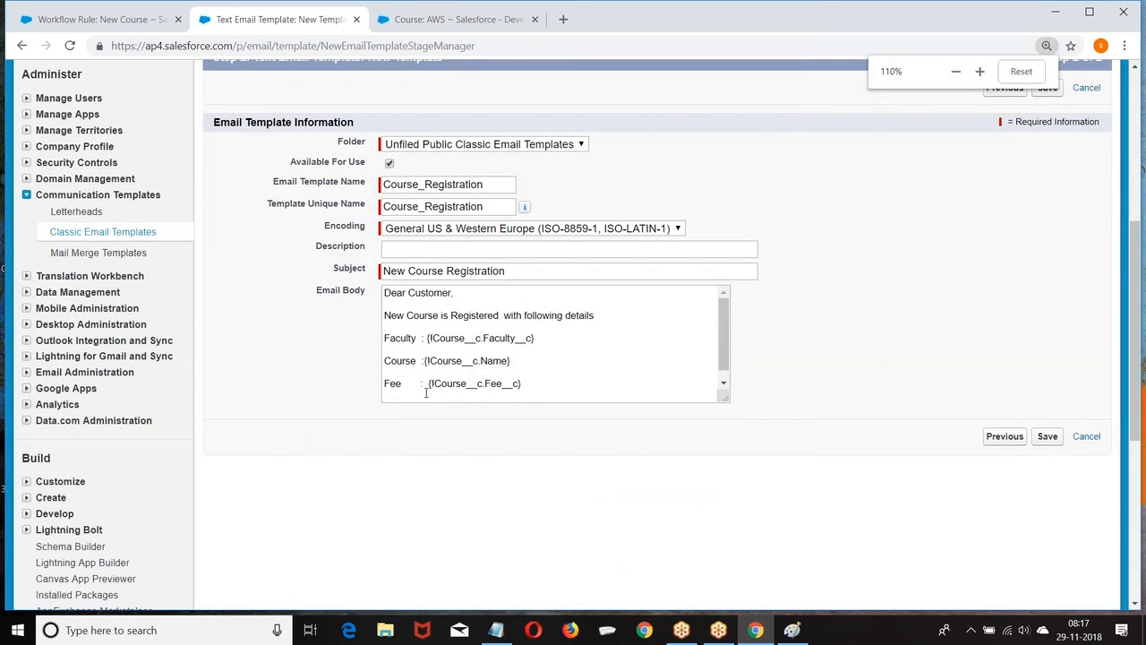
pyautogui.click(538, 393)
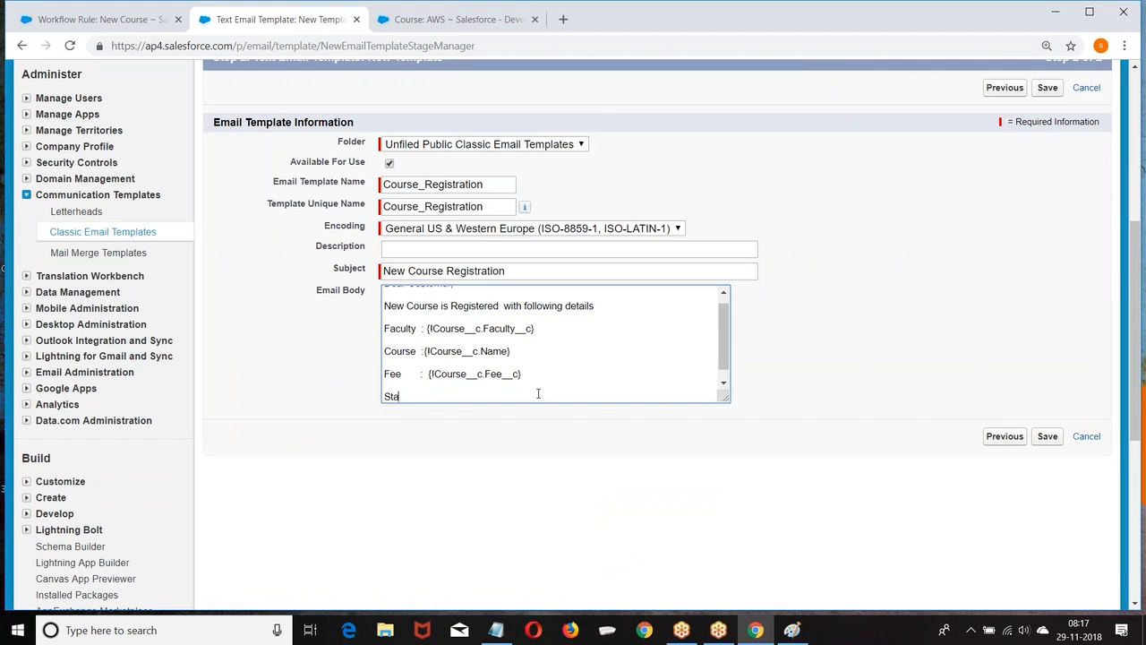
pyautogui.write(':{!Course__c.Start_Date__c}')
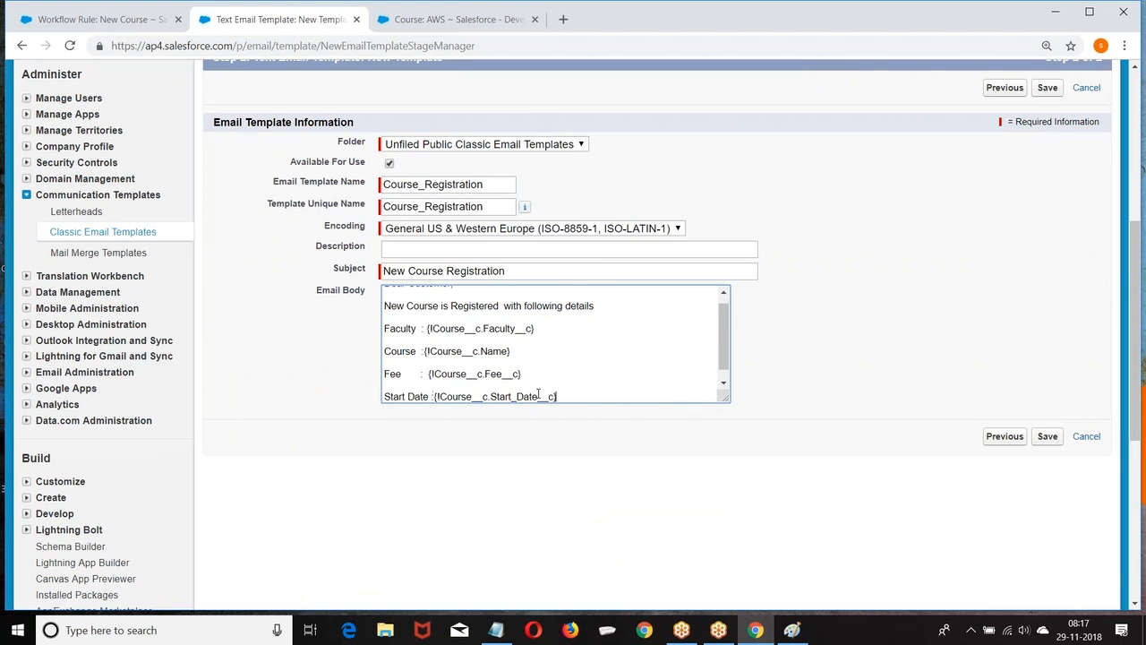
# Close the email body with 'Thanks' and begin the signature line.
pyautogui.press('Return')
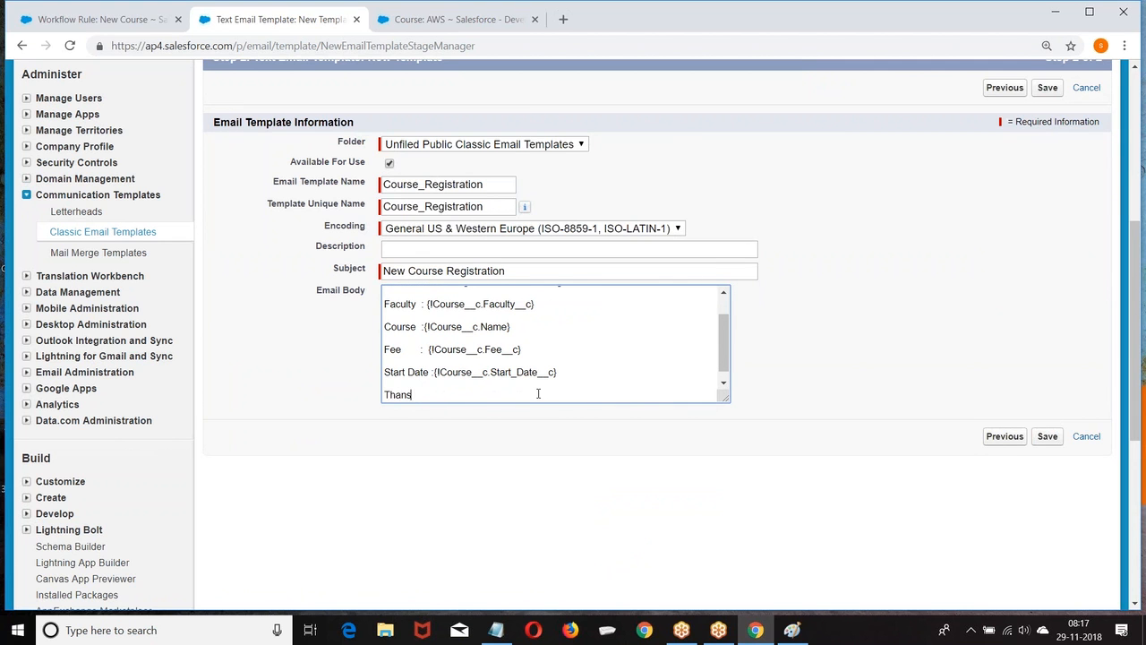
pyautogui.write('Thanks')
pyautogui.press('Return')
pyautogui.write('Sales Team')
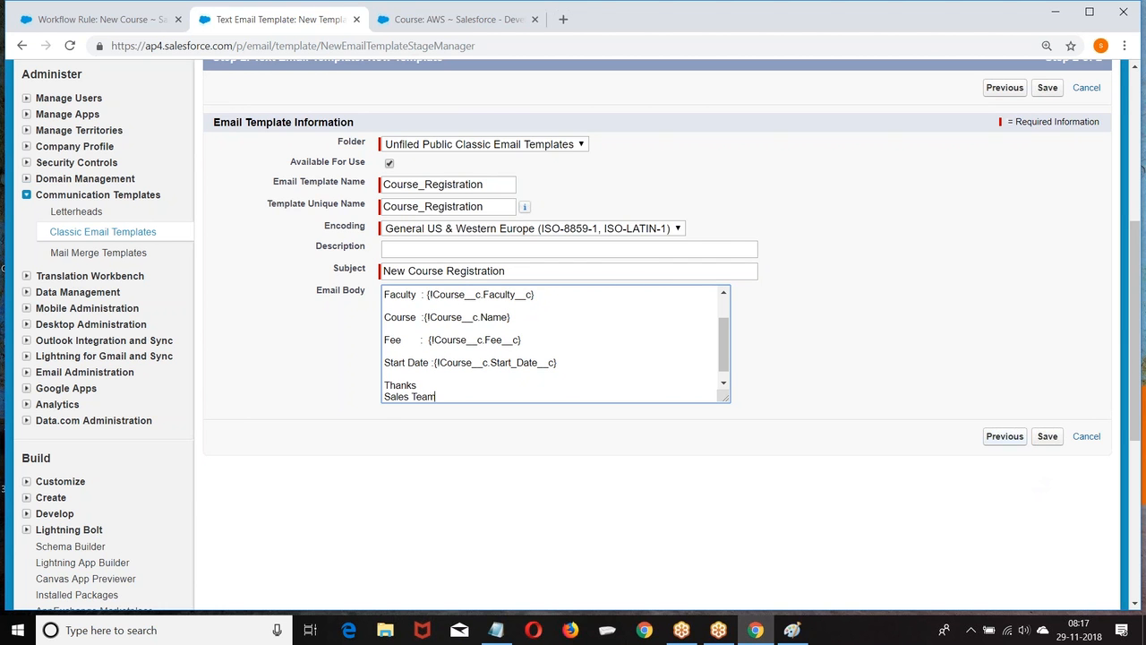
# Step back and forward through the wizard, then save the Course_Registration template.
pyautogui.click(1005, 436)
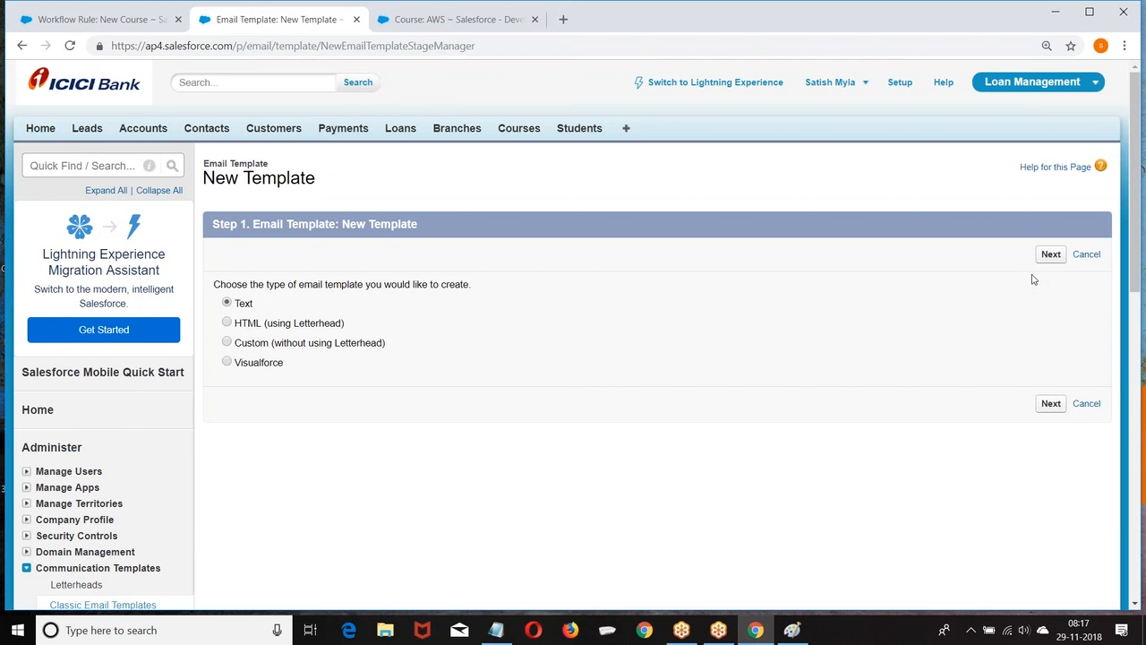
pyautogui.click(1051, 404)
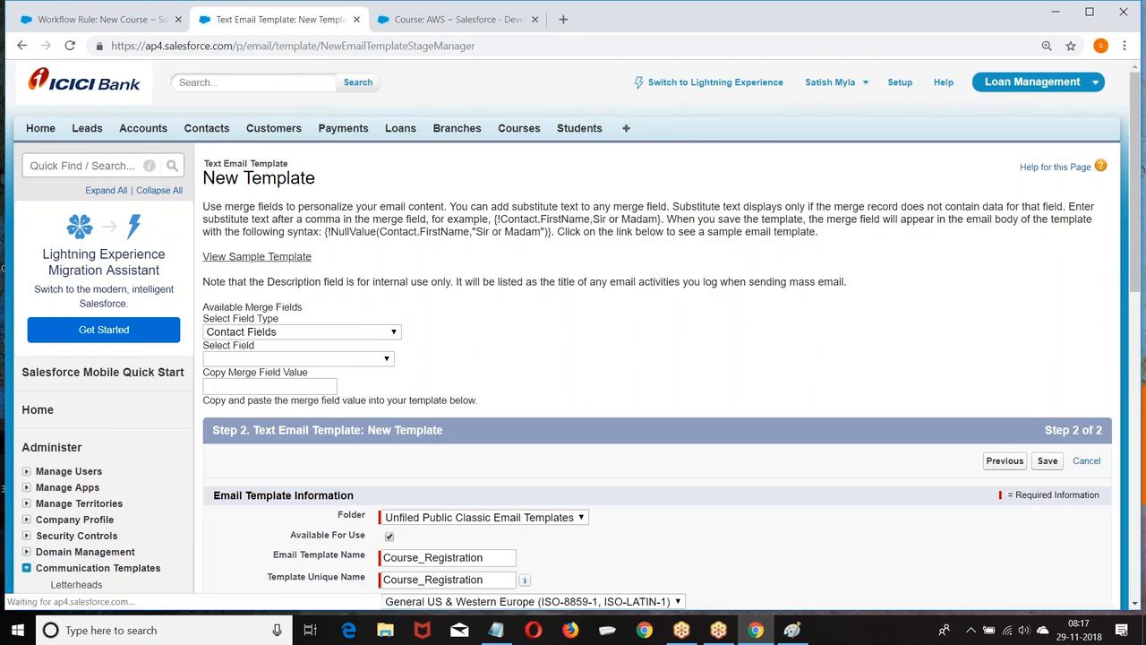
pyautogui.scroll(-5, 893, 376)
pyautogui.scroll(-1, 894, 388)
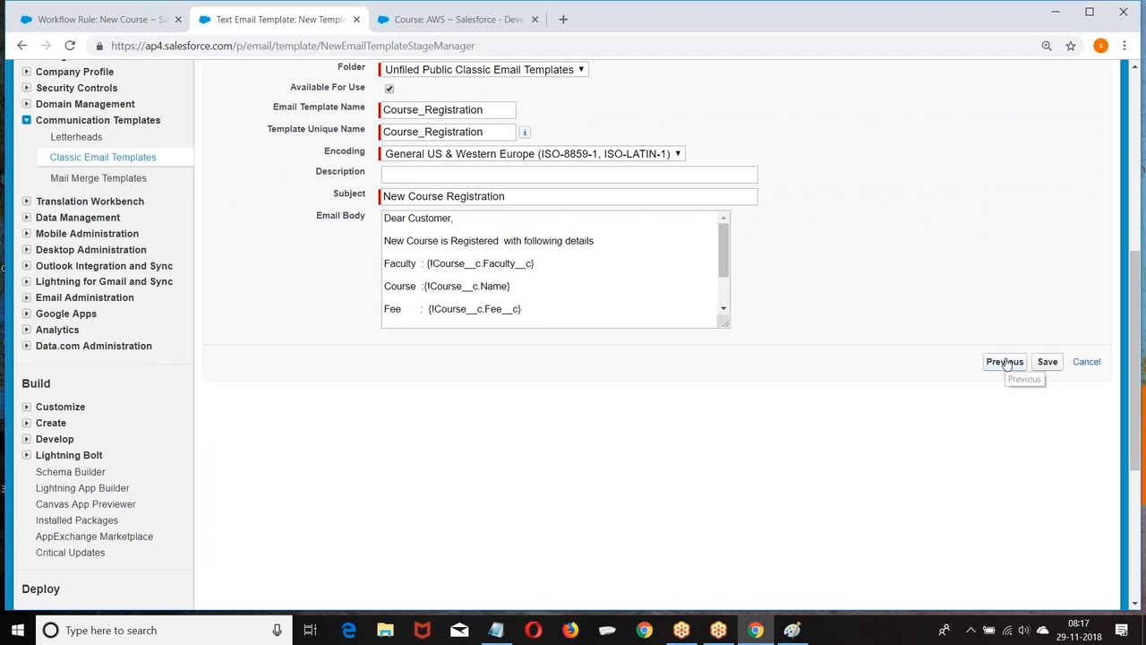
pyautogui.click(1048, 362)
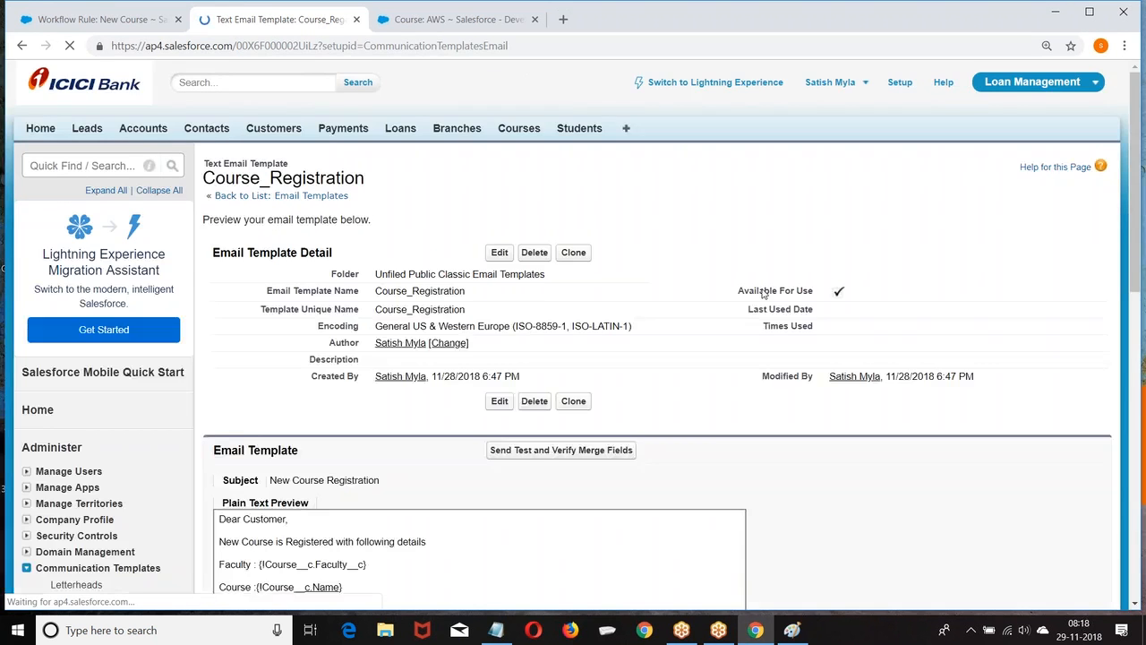
# Review the saved template preview, then return to the New Course workflow rule.
pyautogui.scroll(-5, 673, 277)
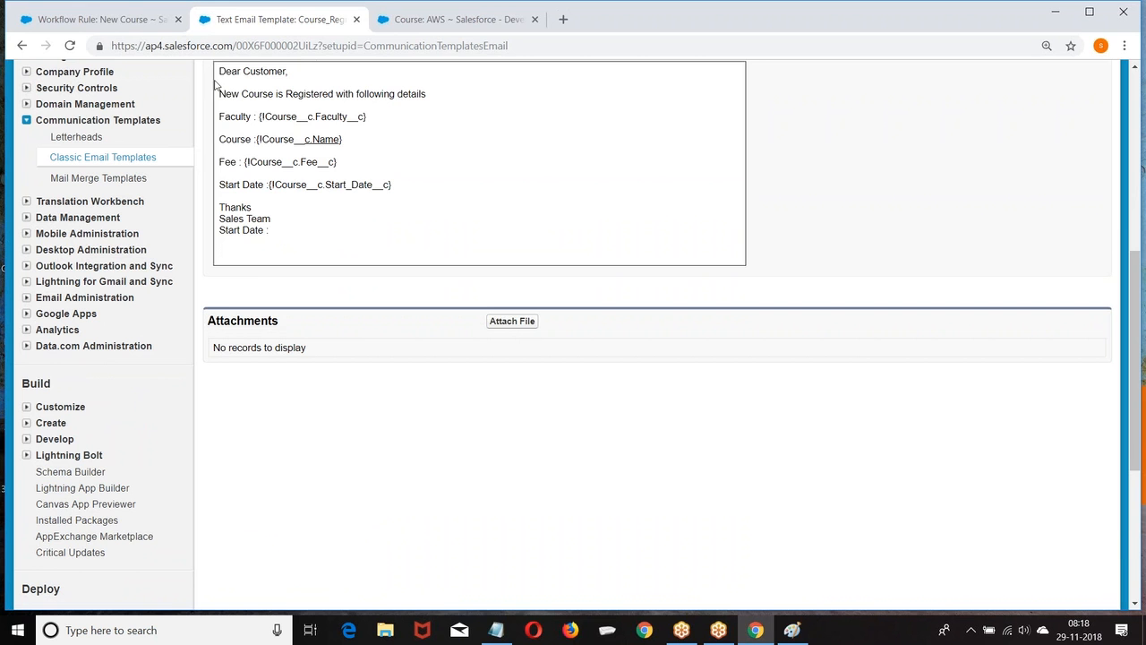
pyautogui.moveTo(219, 79); pyautogui.dragTo(261, 230)
pyautogui.click(452, 234)
pyautogui.scroll(5, 472, 236)
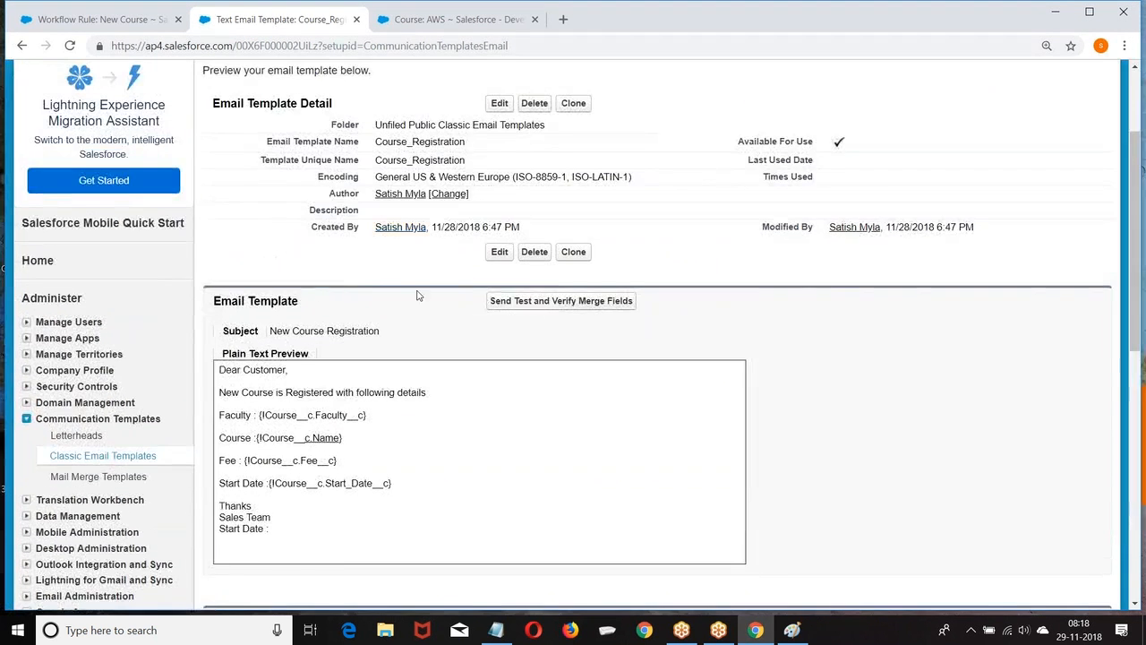
pyautogui.click(101, 16)
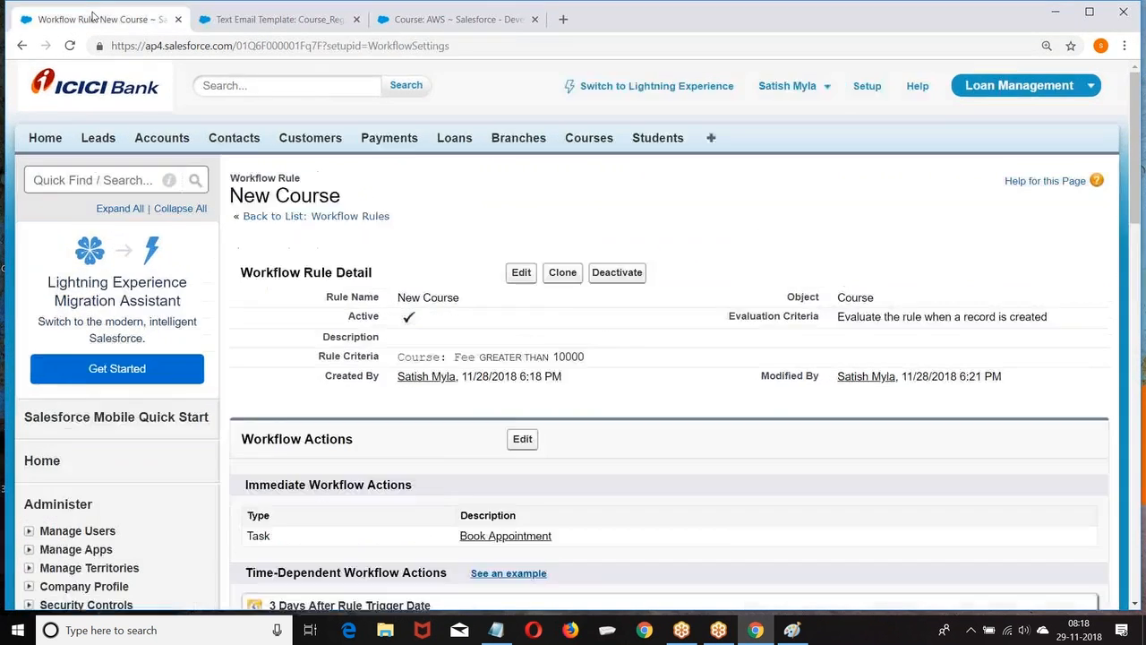
# Deactivate the New Course workflow rule and go back to Setup.
pyautogui.click(566, 246)
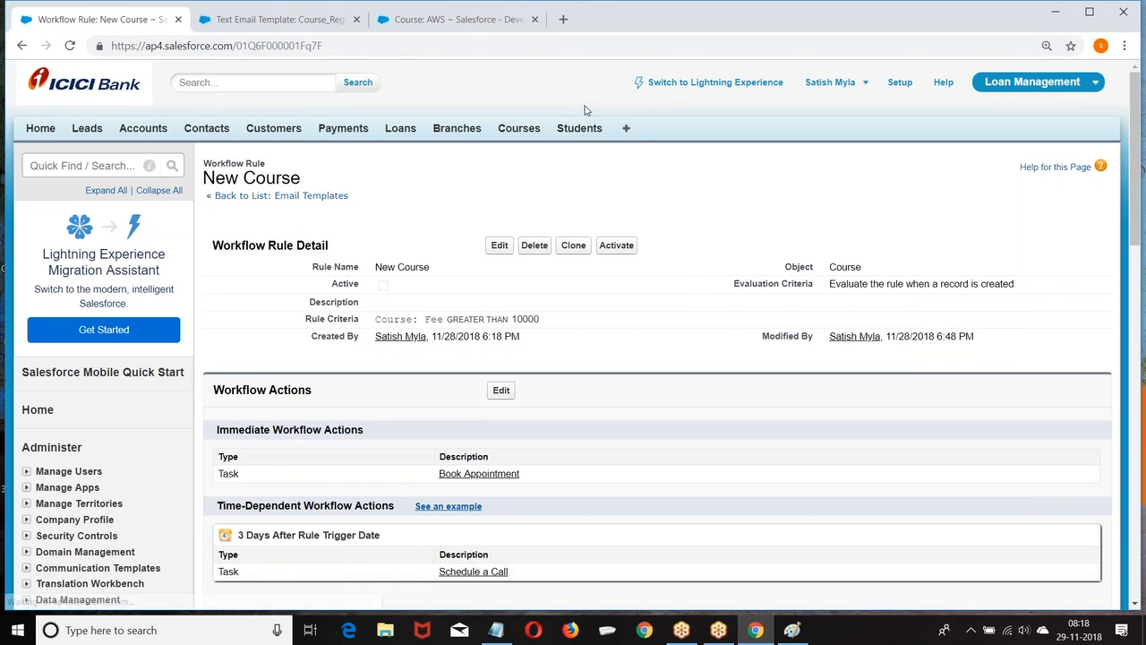
pyautogui.click(901, 85)
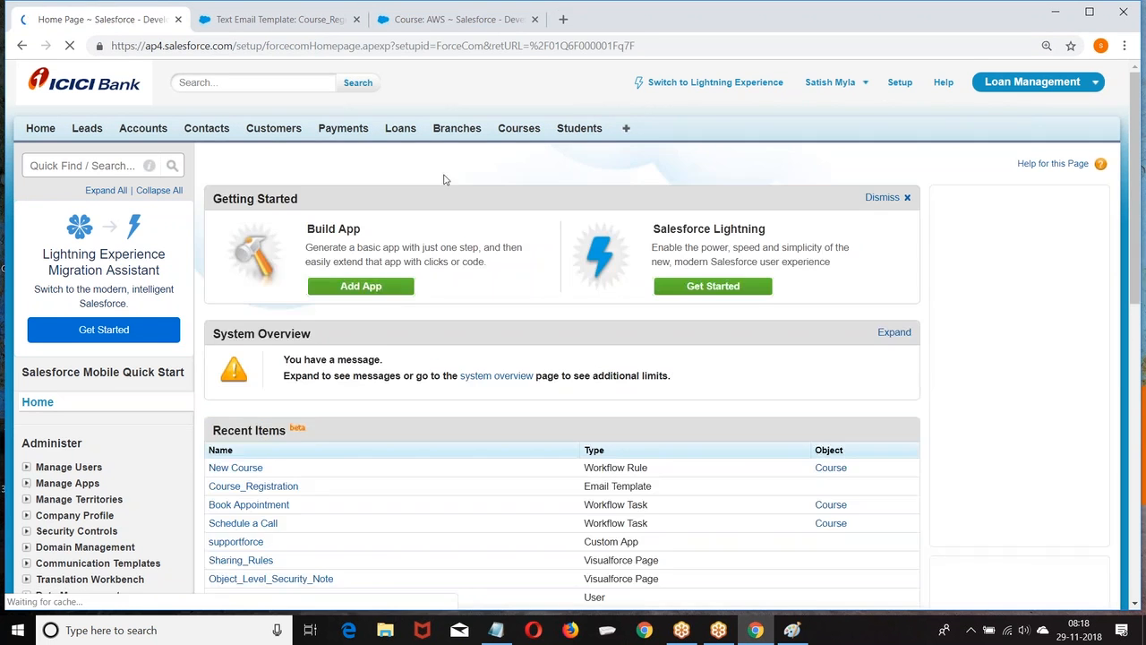
pyautogui.scroll(-4, 91, 254)
pyautogui.scroll(-2, 91, 253)
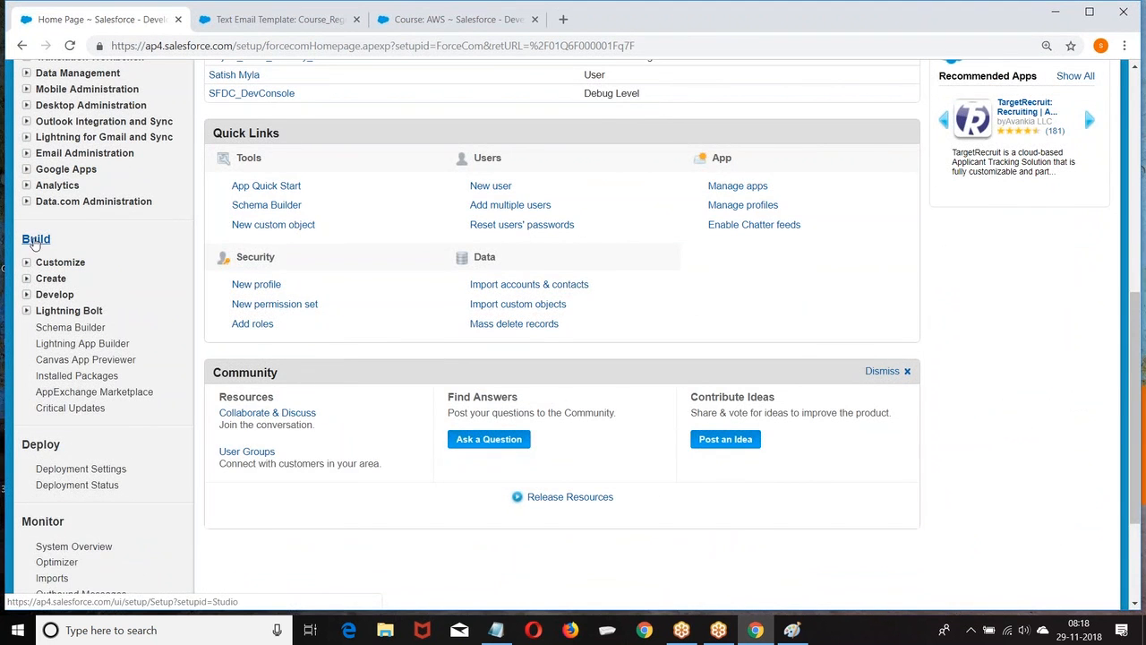
# Under Create > Workflow & Approvals, open Workflow Rules and start a new rule.
pyautogui.click(27, 279)
pyautogui.scroll(-3, 101, 269)
pyautogui.click(41, 263)
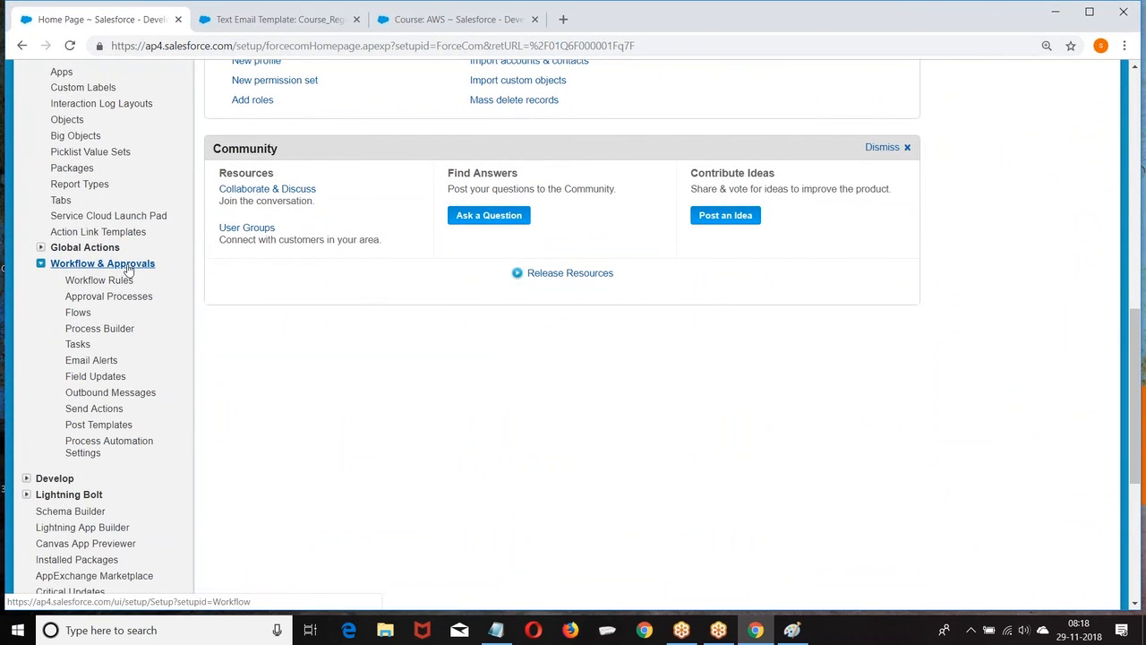
pyautogui.click(93, 283)
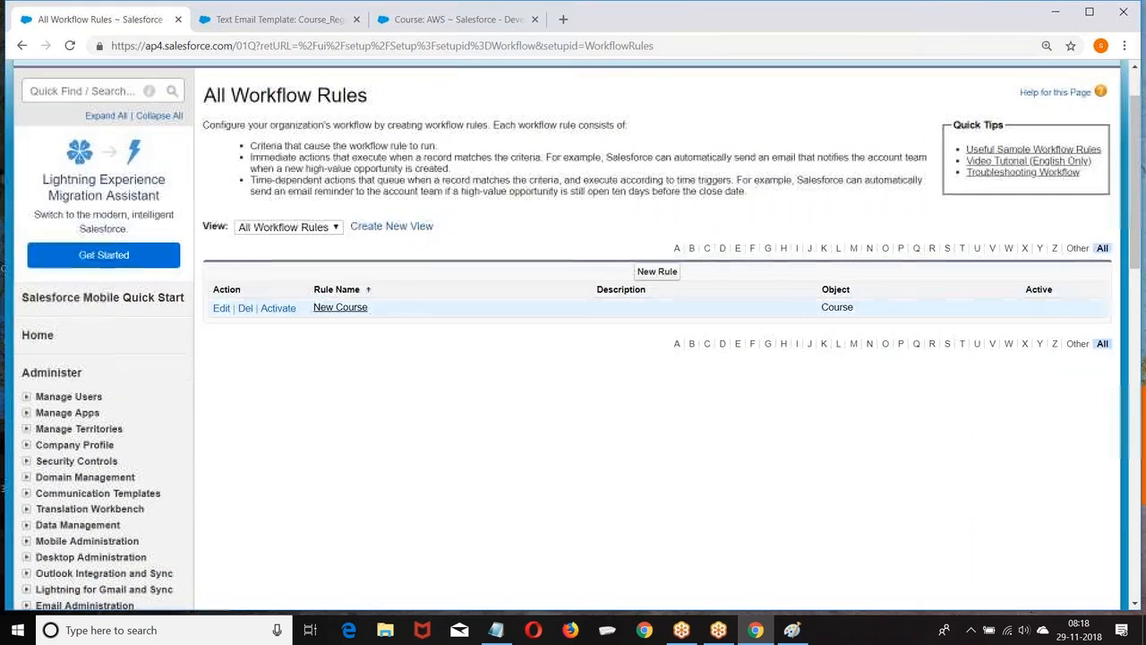
pyautogui.click(656, 345)
# Pick Course as the rule's object and name the rule Course Registration.
pyautogui.click(452, 320)
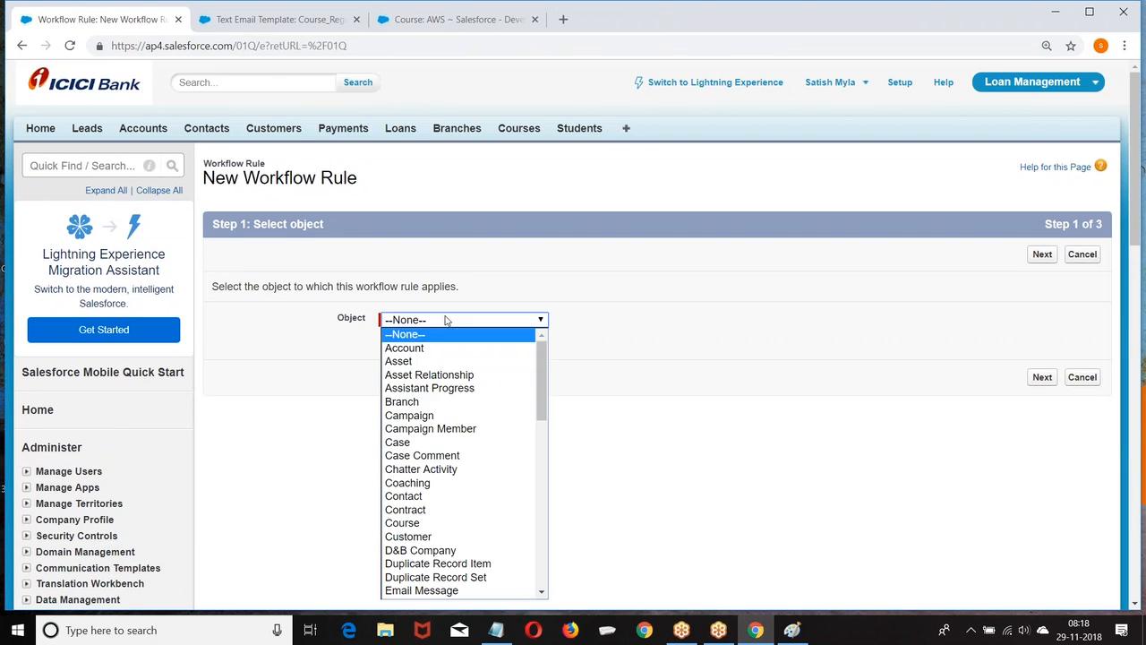
pyautogui.click(439, 523)
pyautogui.click(1042, 377)
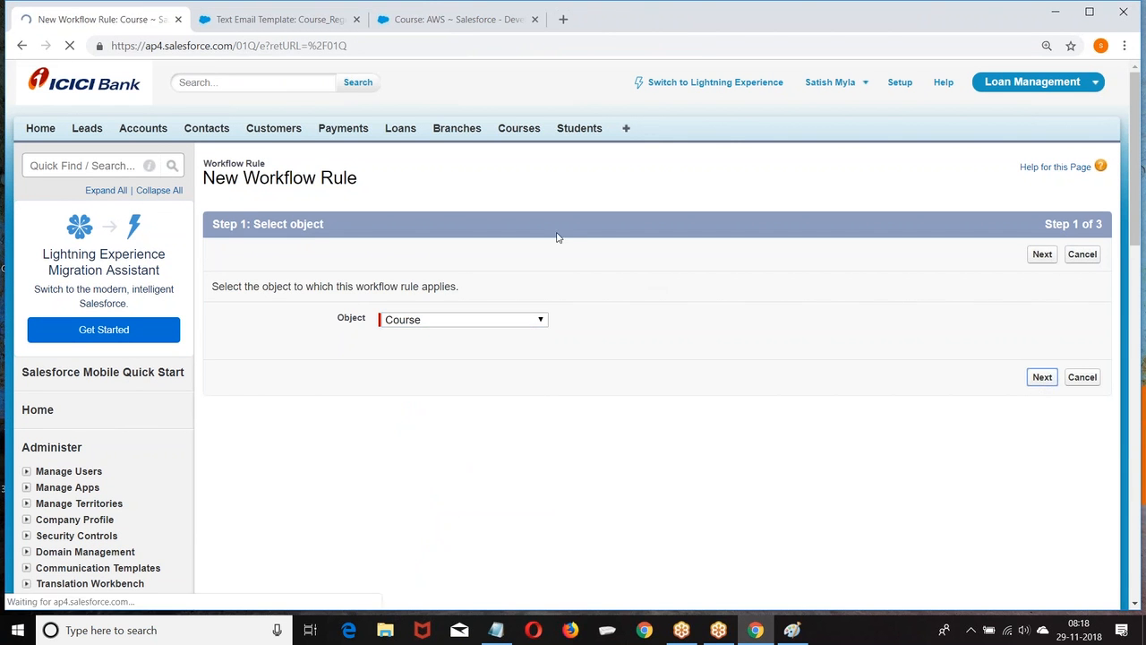
pyautogui.scroll(-3, 440, 190)
pyautogui.click(413, 124)
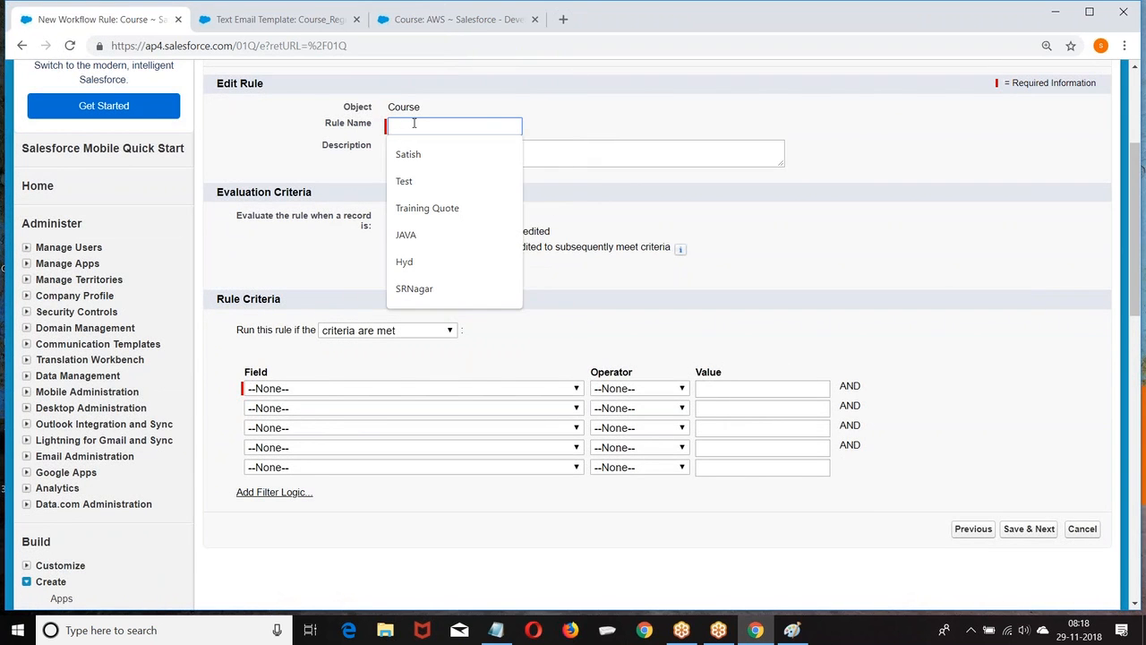
pyautogui.write('Course Registration')
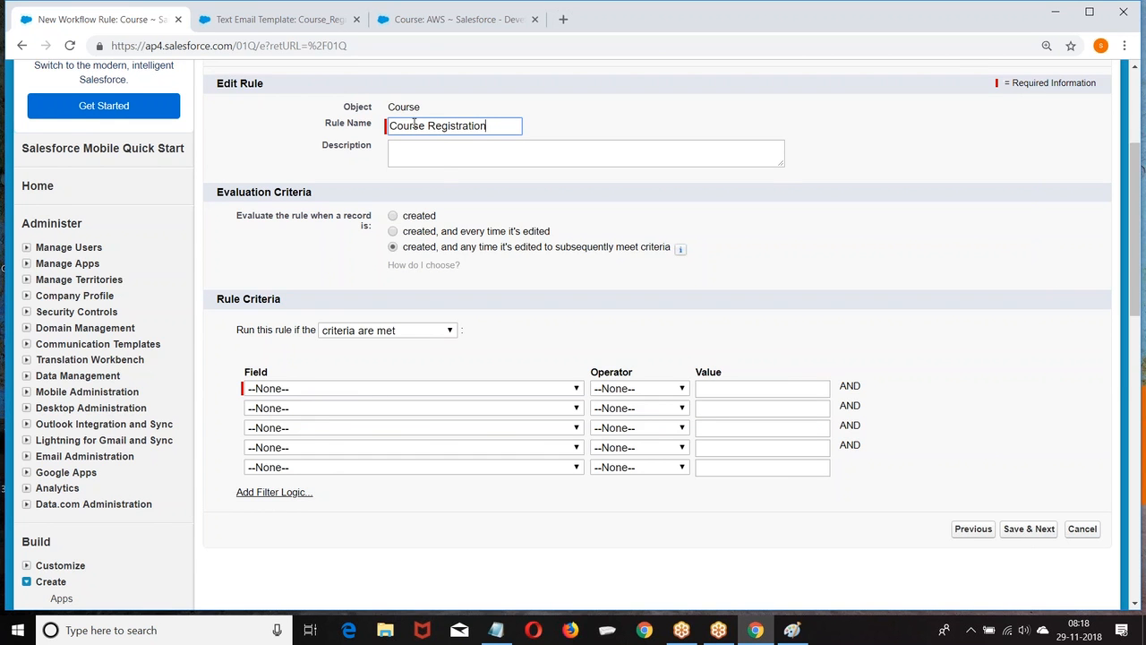
# Set the criterion Course: Fee greater than 10000 and save the rule.
pyautogui.scroll(-3, 414, 122)
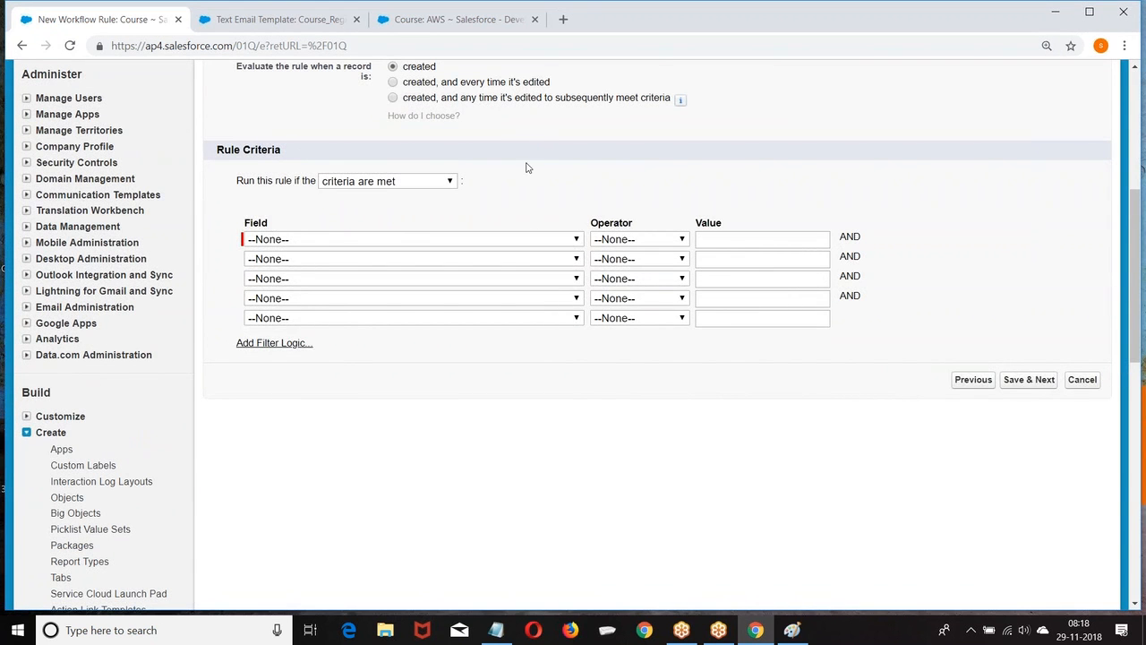
pyautogui.click(438, 238)
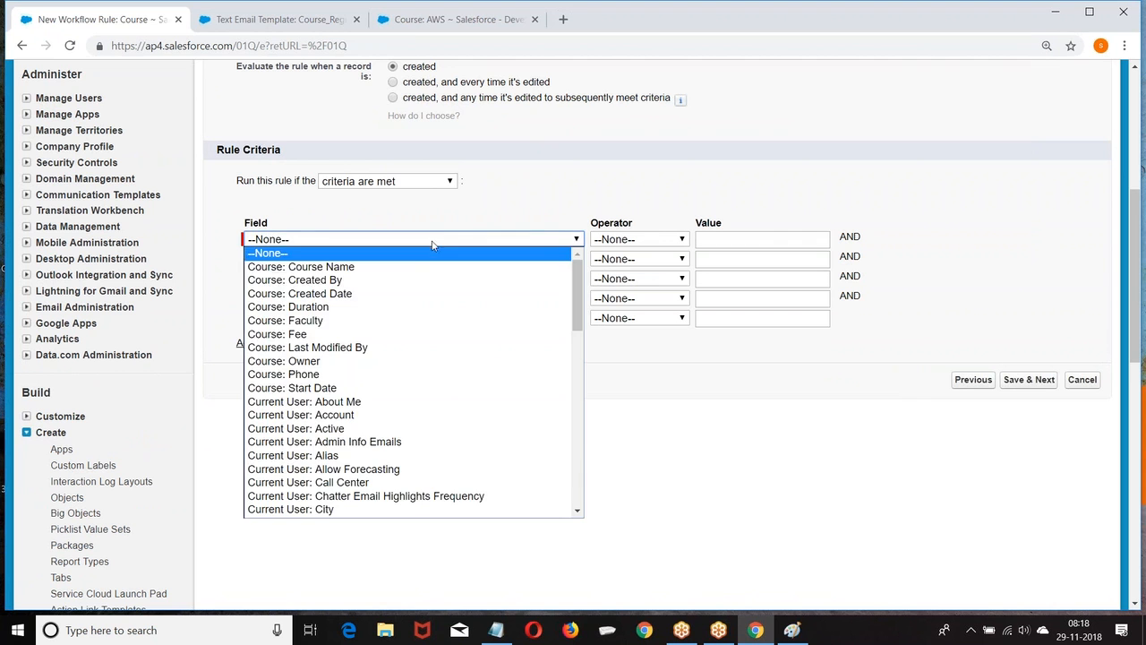
pyautogui.click(319, 339)
pyautogui.click(660, 239)
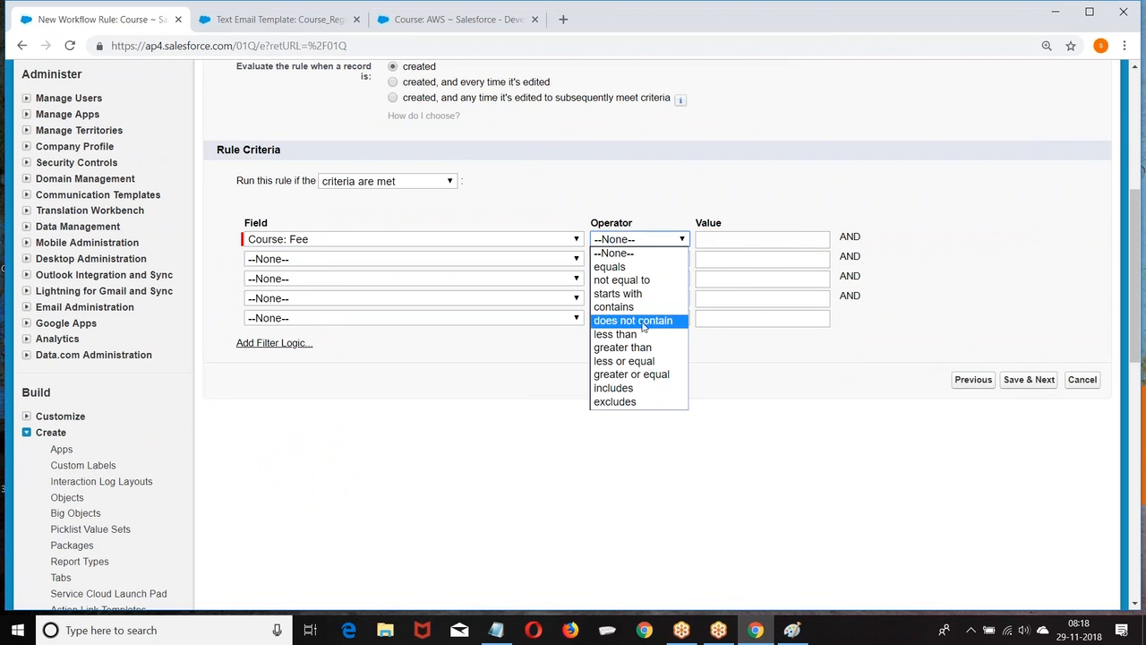
pyautogui.click(636, 347)
pyautogui.click(739, 240)
pyautogui.write('1')
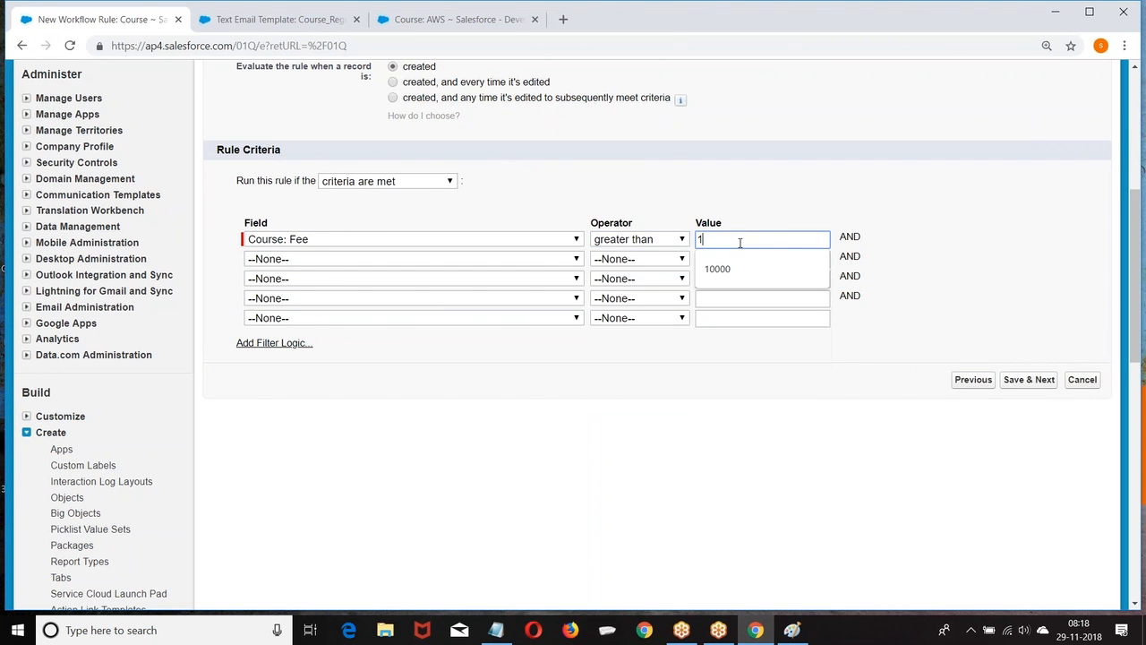
pyautogui.write('0000')
pyautogui.click(1016, 381)
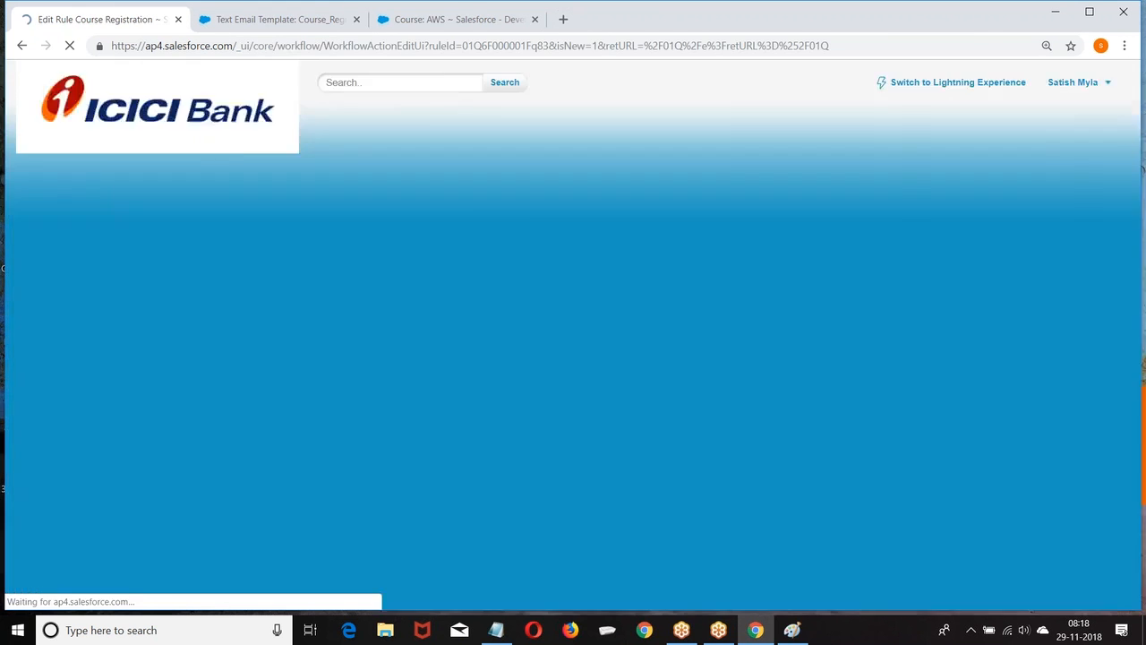
# Start a new email alert with description and unique name Course_Registration, using the Course_Registration template.
pyautogui.scroll(-3, 450, 289)
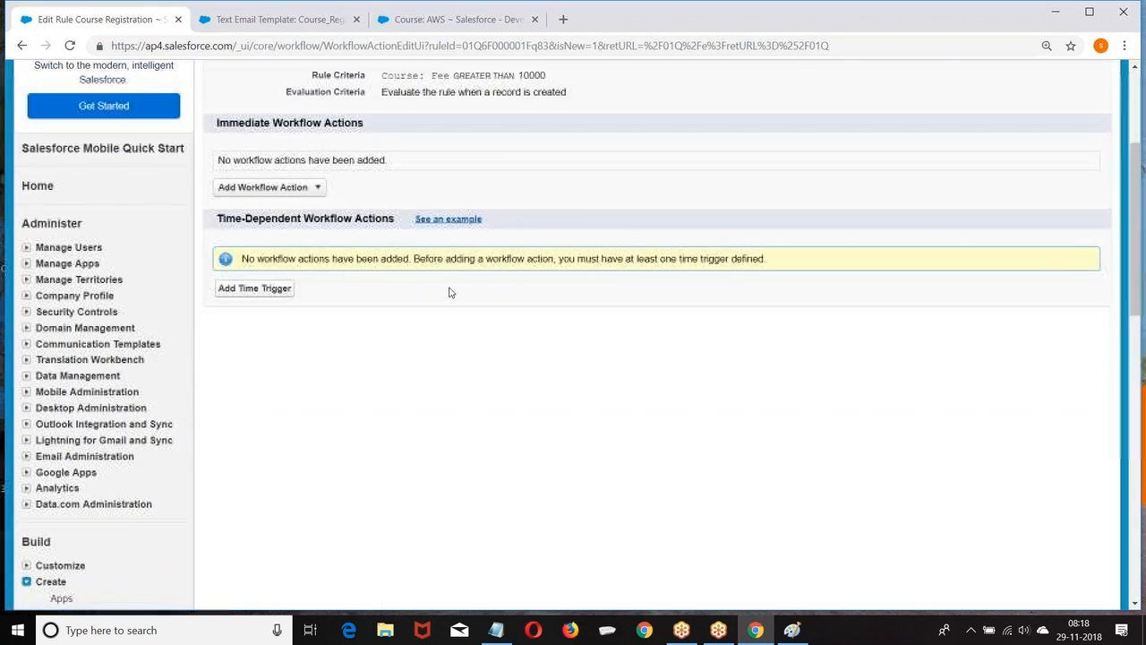
pyautogui.click(317, 187)
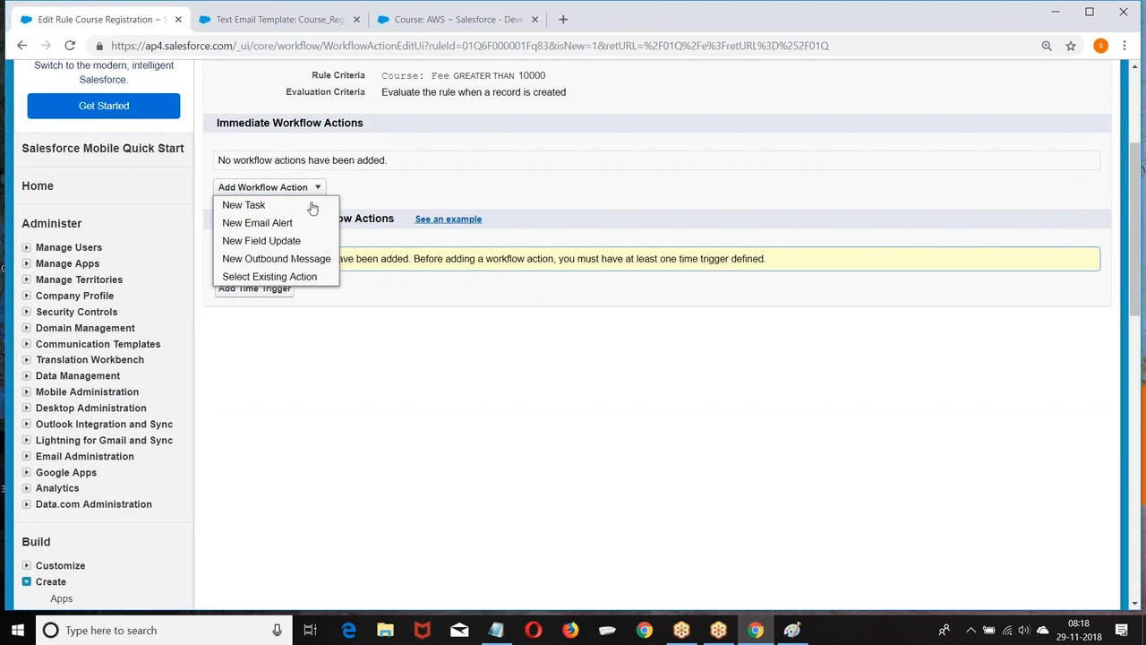
pyautogui.click(241, 223)
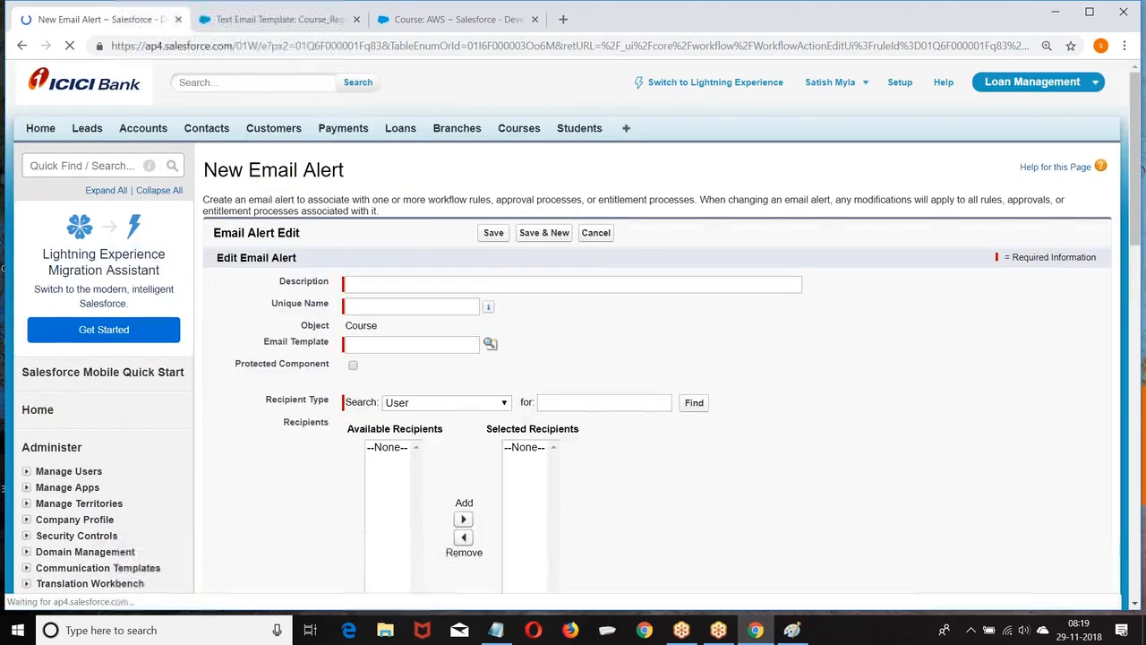
pyautogui.click(350, 207)
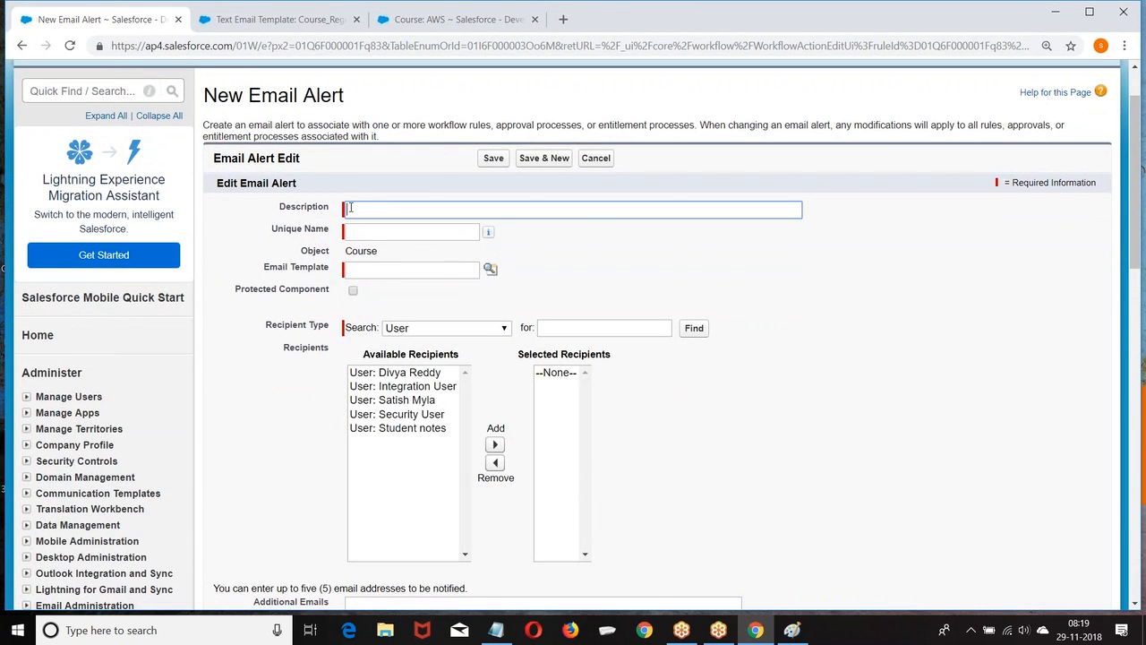
pyautogui.write('Corusre')
pyautogui.press('BackSpace')
pyautogui.press('BackSpace')
pyautogui.press('BackSpace')
pyautogui.click(361, 232)
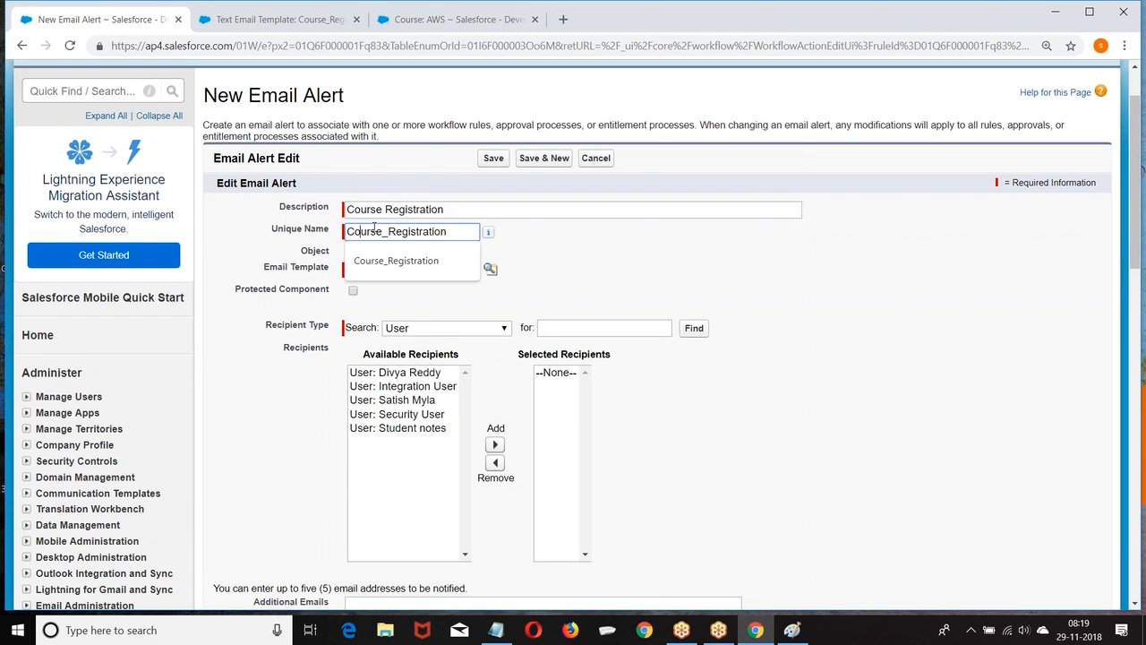
pyautogui.scroll(-1, 527, 255)
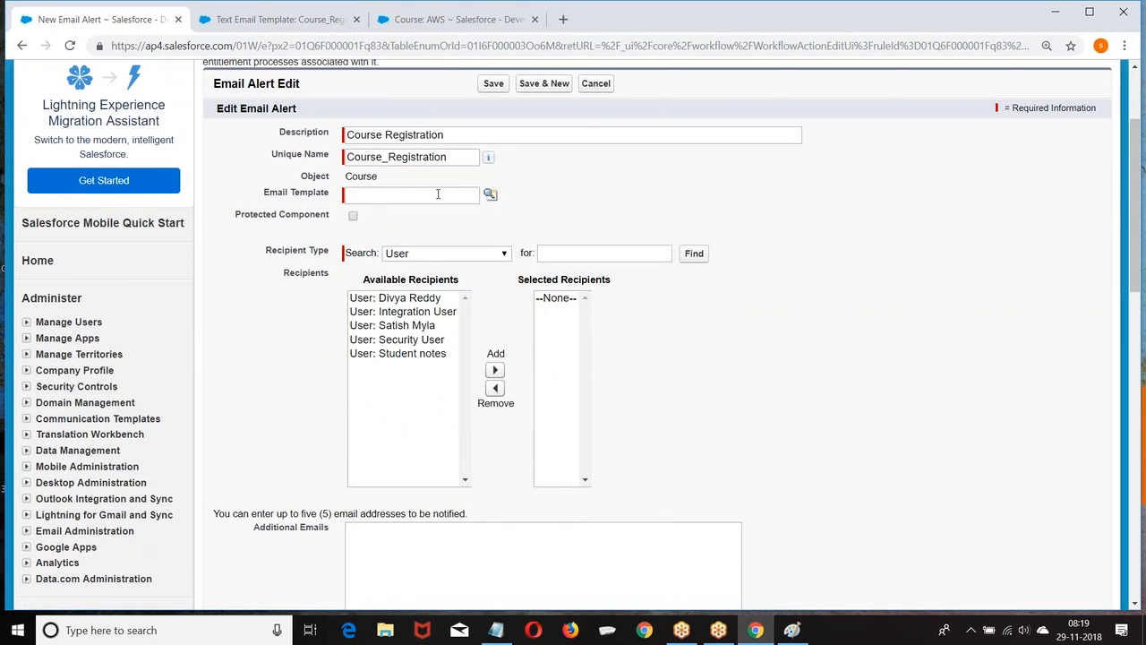
pyautogui.click(490, 194)
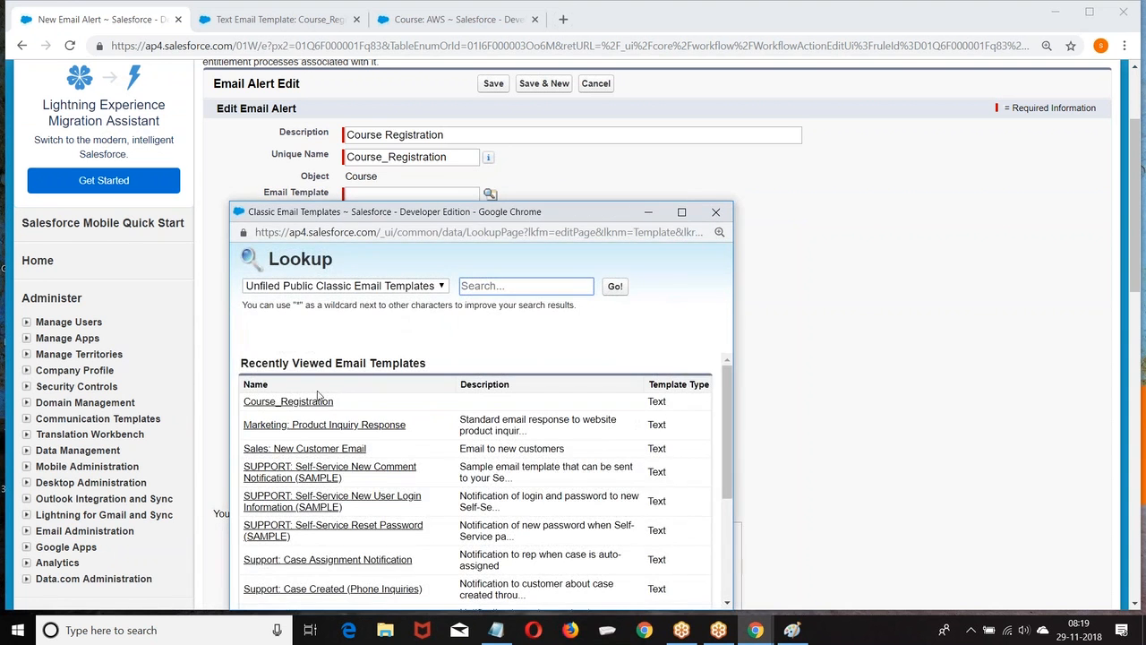
pyautogui.click(289, 401)
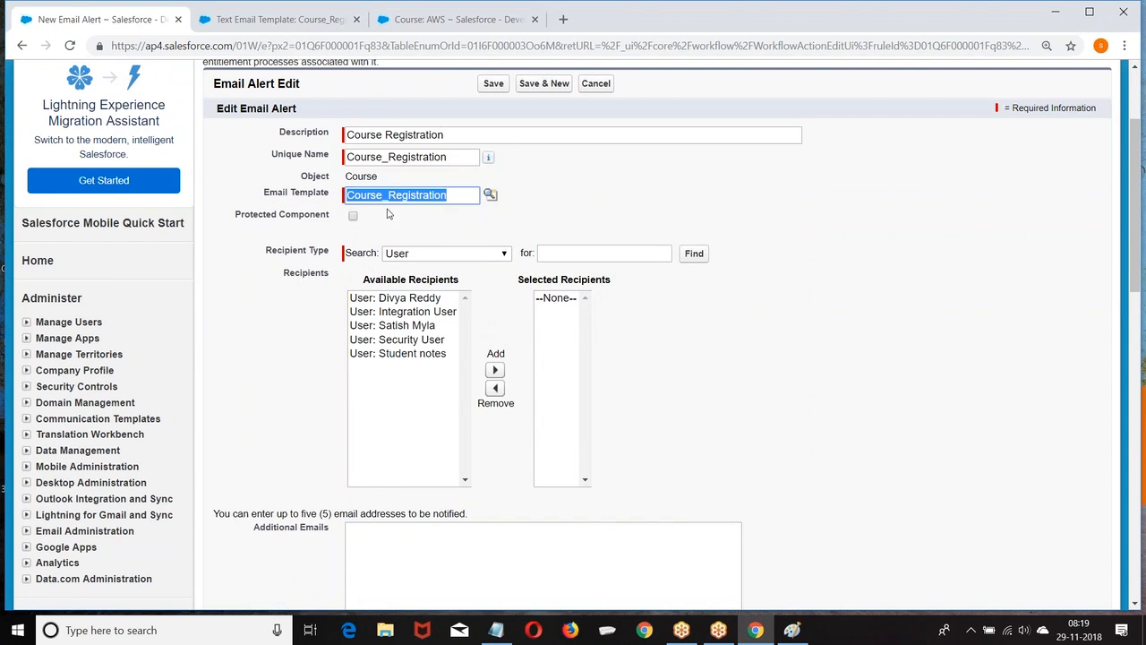
# Make Course Owner the alert's recipient under the Owner recipient type.
pyautogui.scroll(-1, 639, 200)
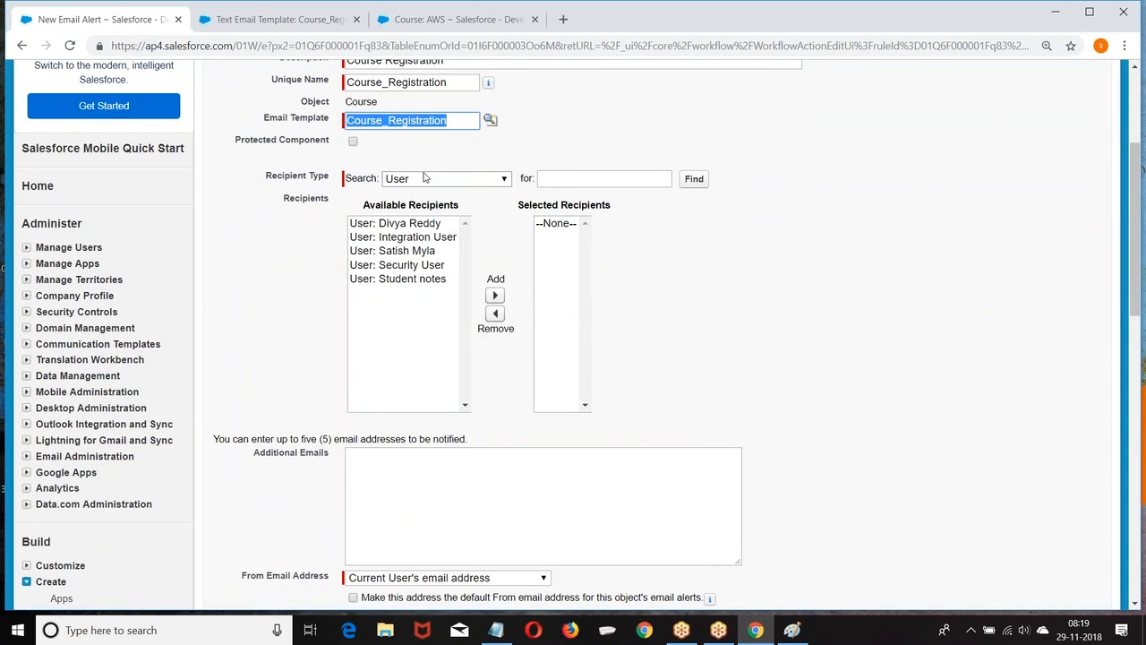
pyautogui.click(421, 178)
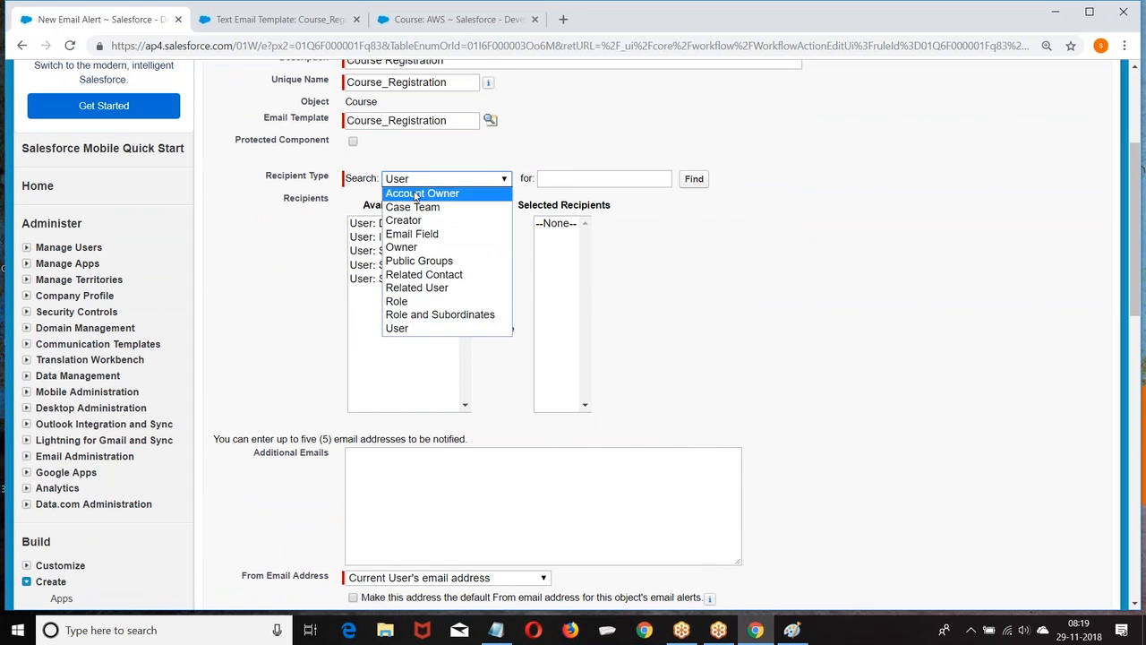
pyautogui.click(408, 236)
pyautogui.click(431, 183)
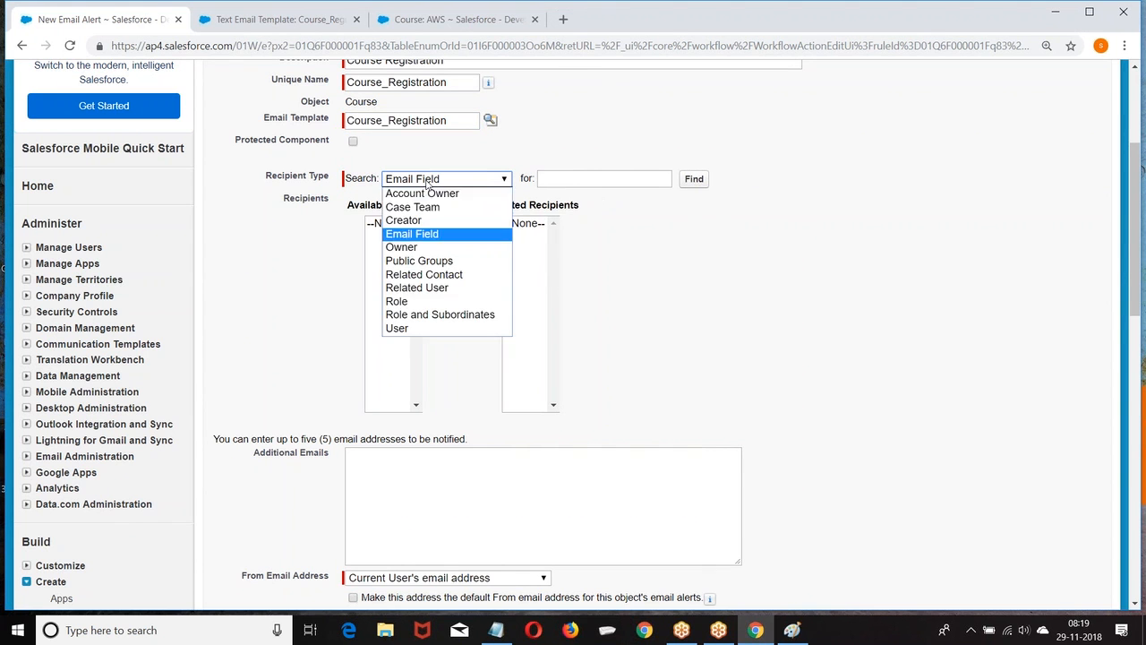
pyautogui.click(402, 248)
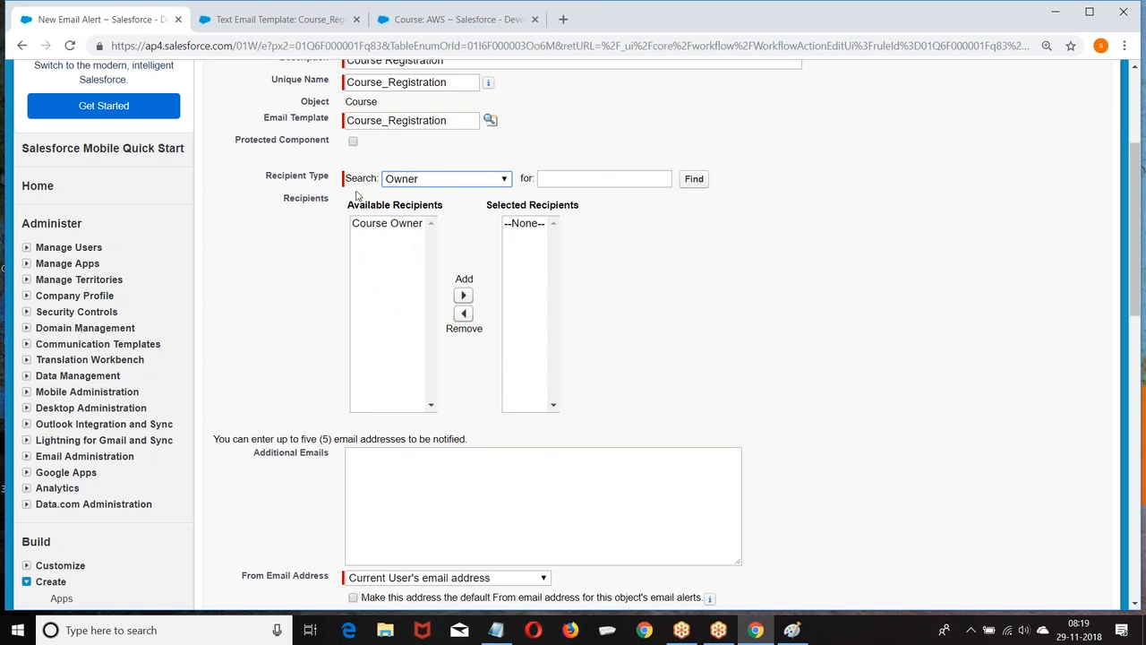
pyautogui.click(412, 224)
pyautogui.click(463, 296)
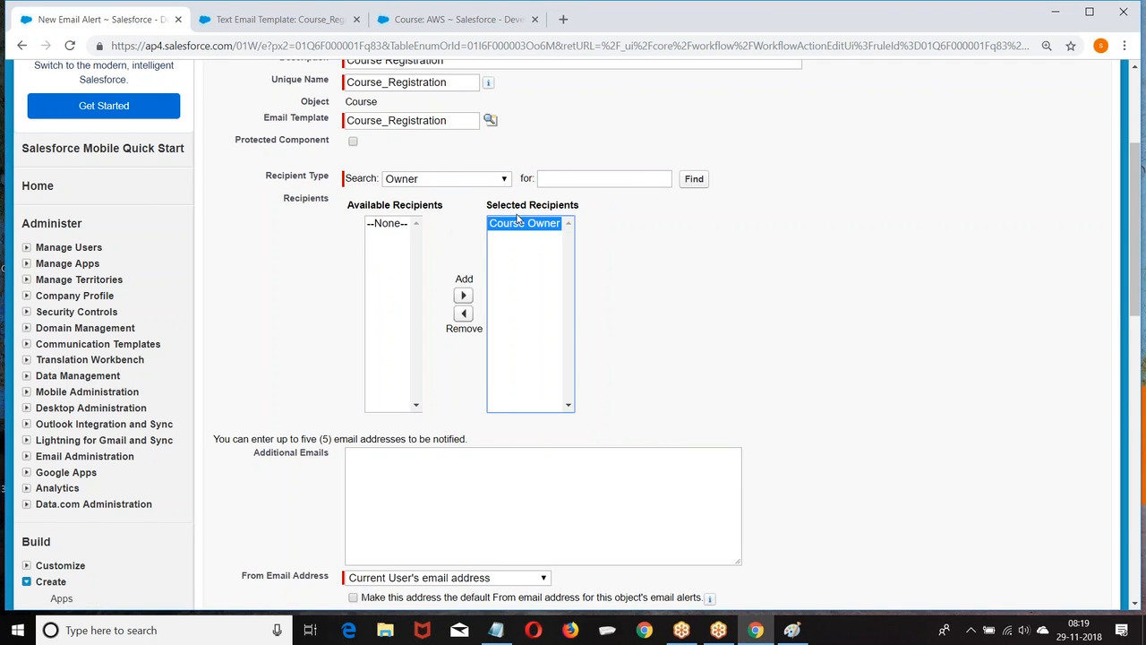
pyautogui.scroll(-3, 736, 216)
pyautogui.scroll(3, 550, 200)
pyautogui.click(445, 178)
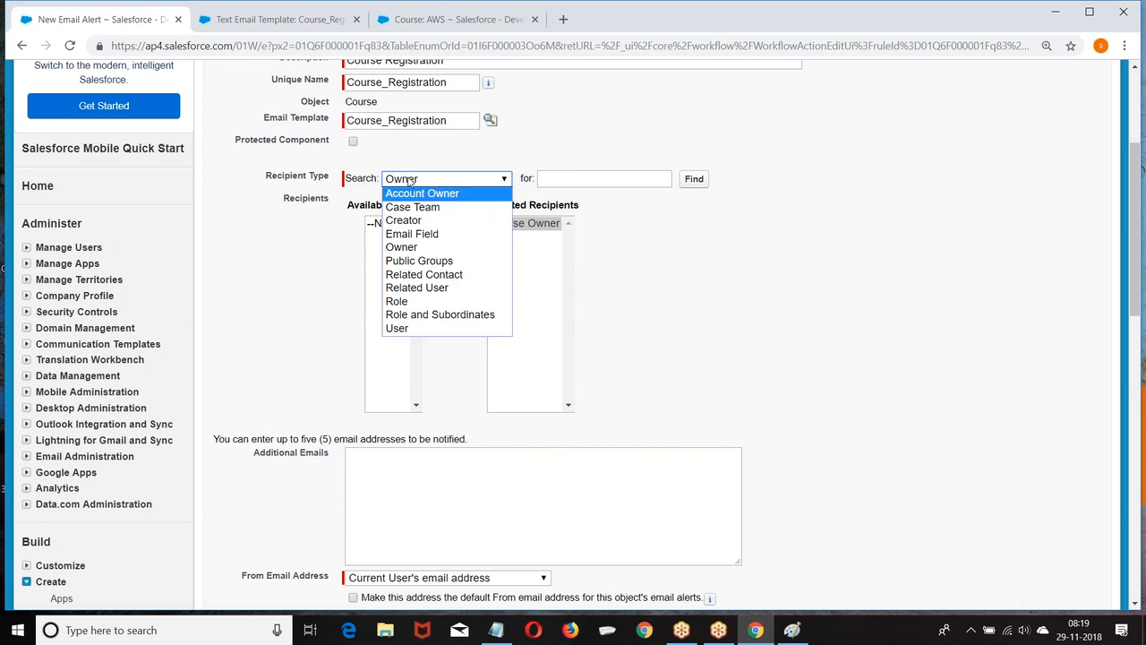
pyautogui.click(699, 280)
pyautogui.scroll(-3, 699, 280)
pyautogui.click(485, 286)
pyautogui.scroll(3, 632, 179)
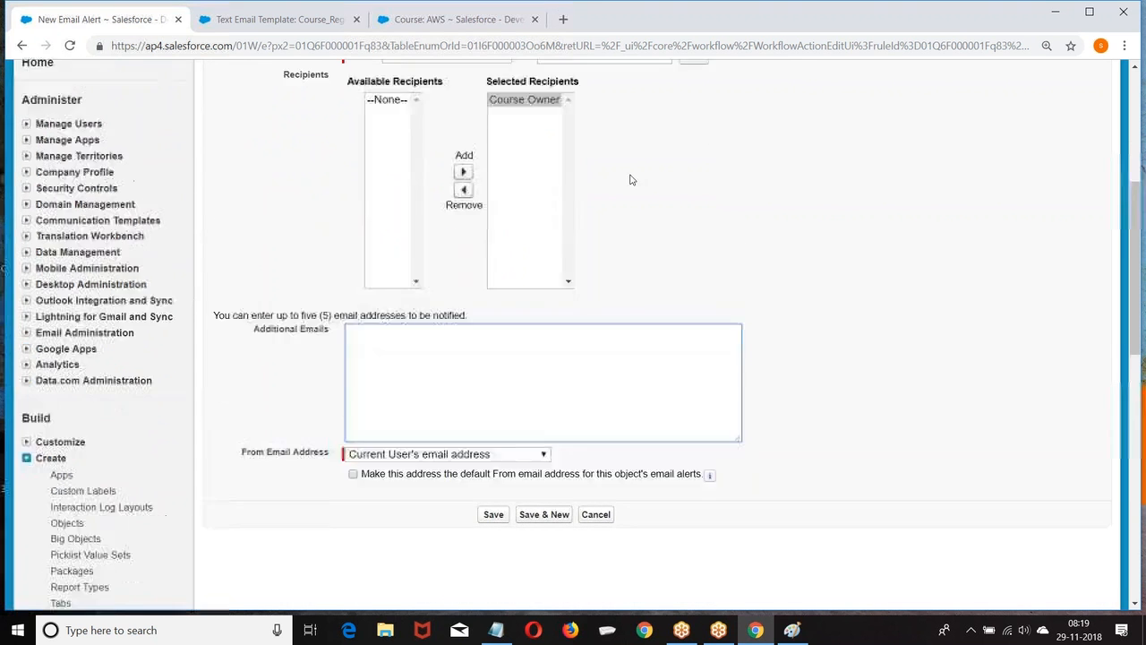
pyautogui.click(405, 179)
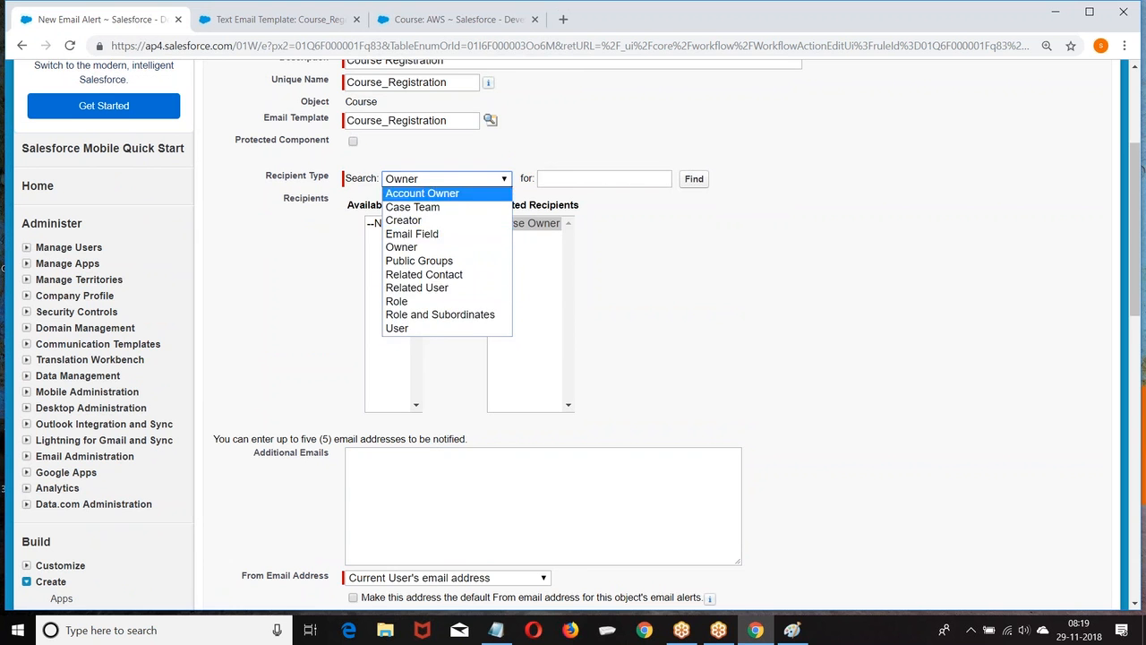
pyautogui.click(696, 300)
pyautogui.scroll(-3, 698, 298)
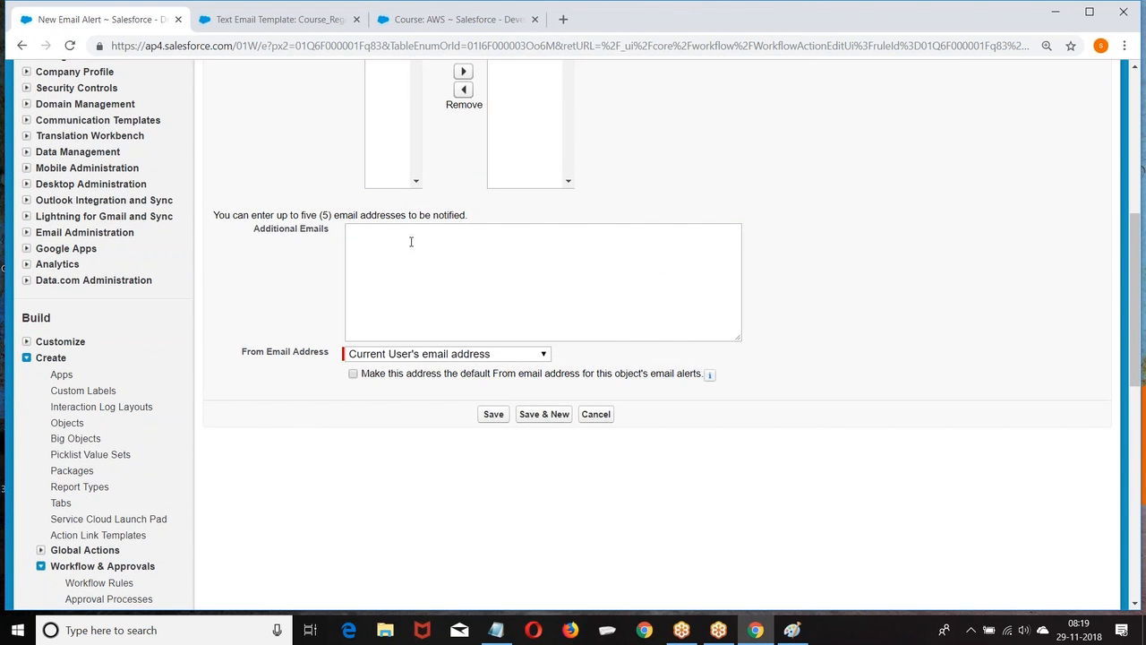
# Keep the current user's address as sender, save the alert, and finish adding actions.
pyautogui.click(533, 356)
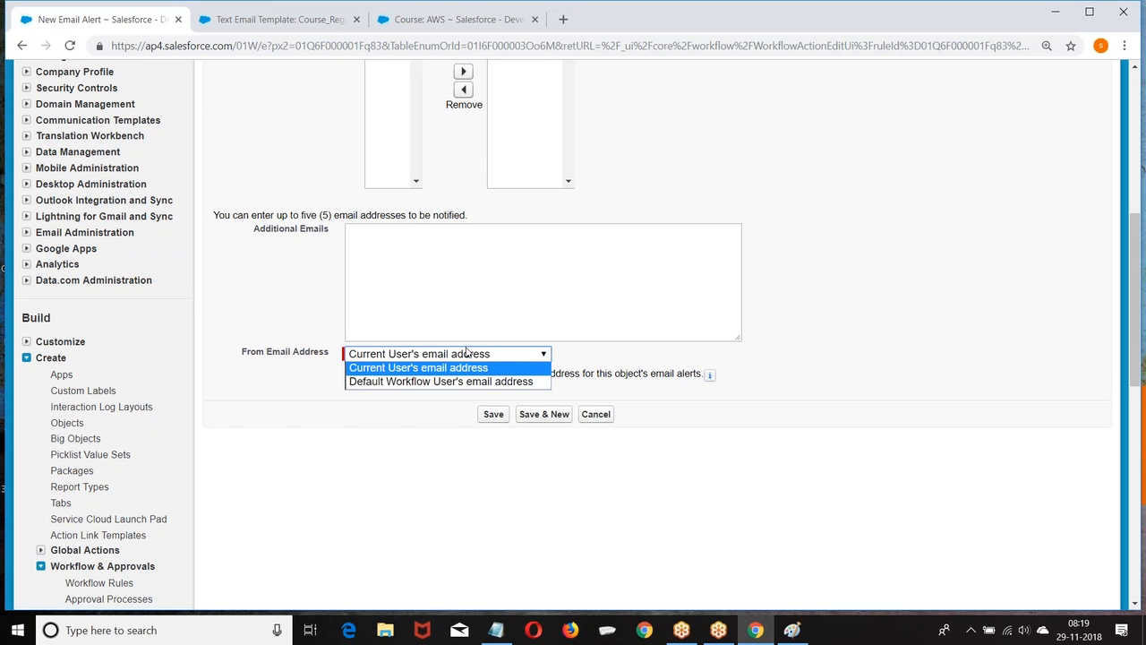
pyautogui.click(712, 251)
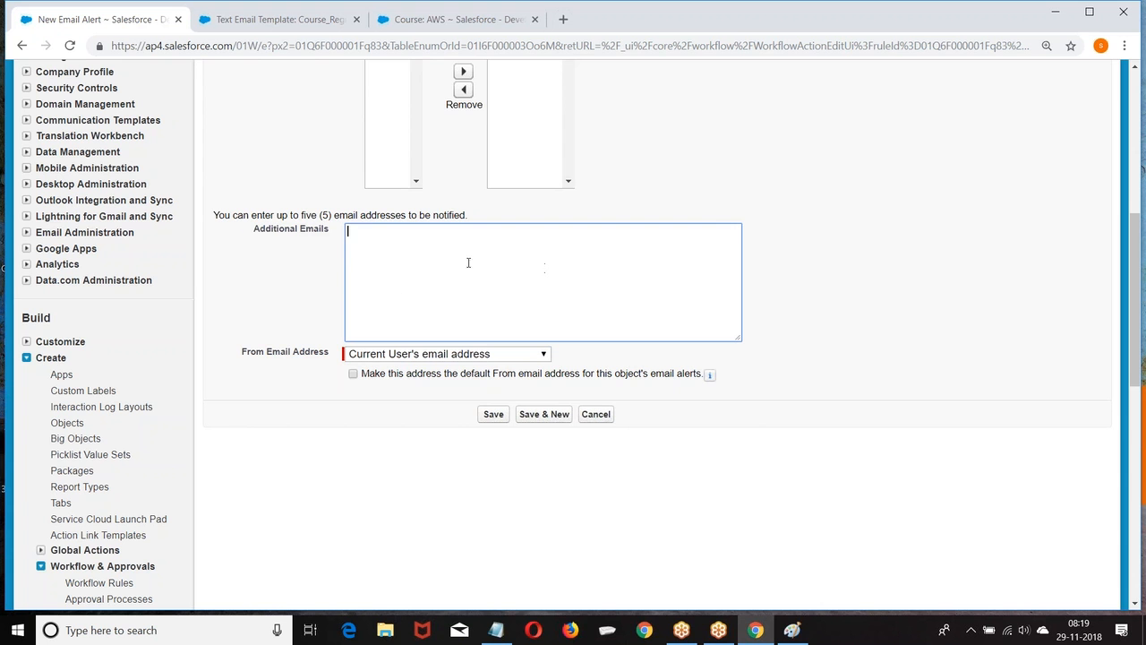
pyautogui.click(493, 415)
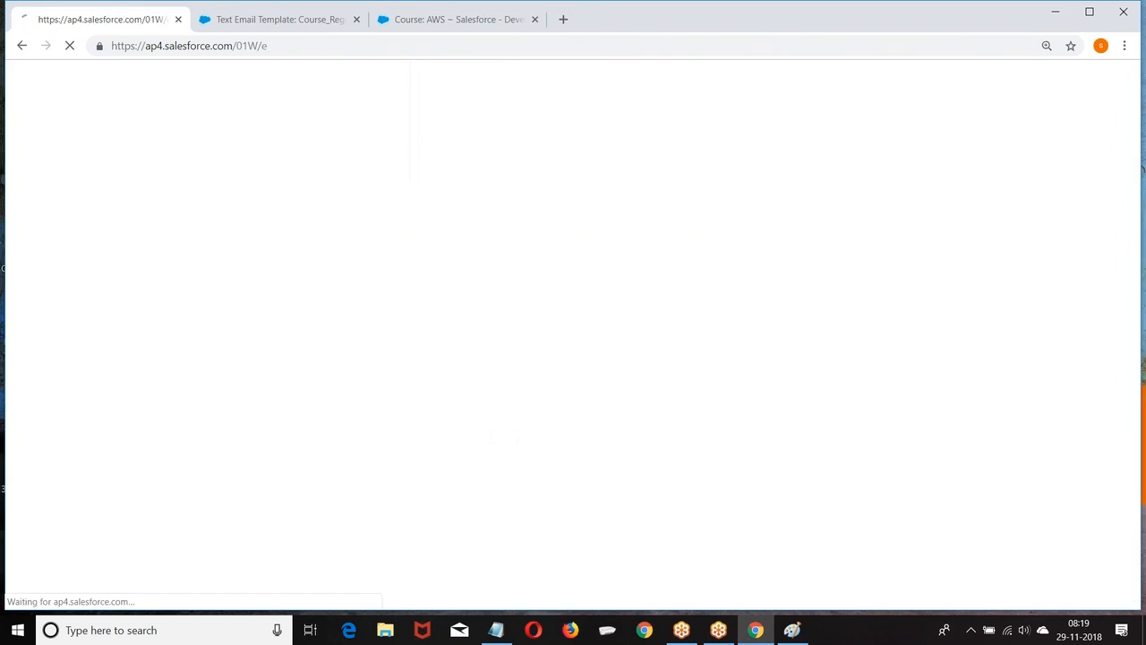
pyautogui.click(1083, 237)
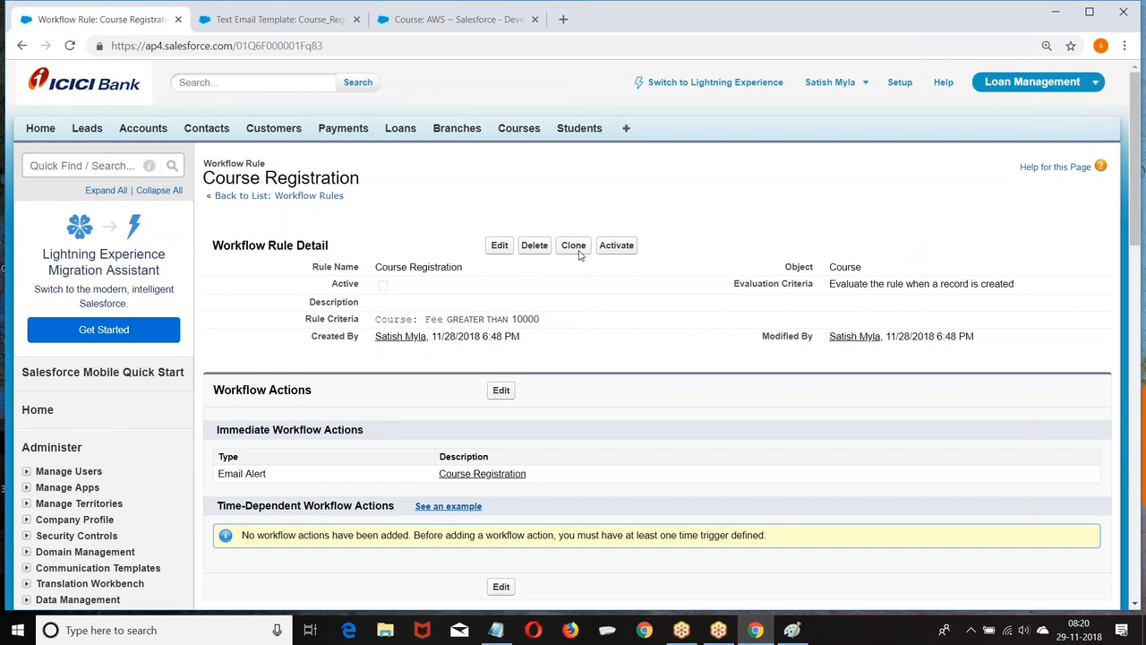
# Activate the Course Registration workflow rule and start a new Course record.
pyautogui.click(615, 243)
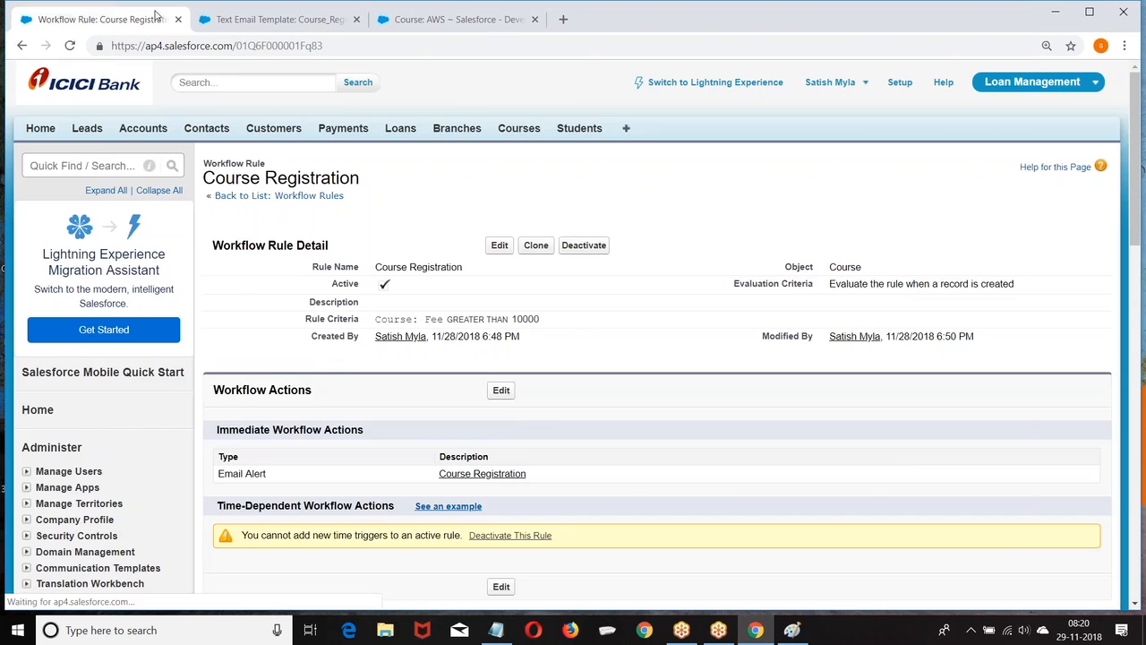
pyautogui.click(471, 6)
pyautogui.click(521, 132)
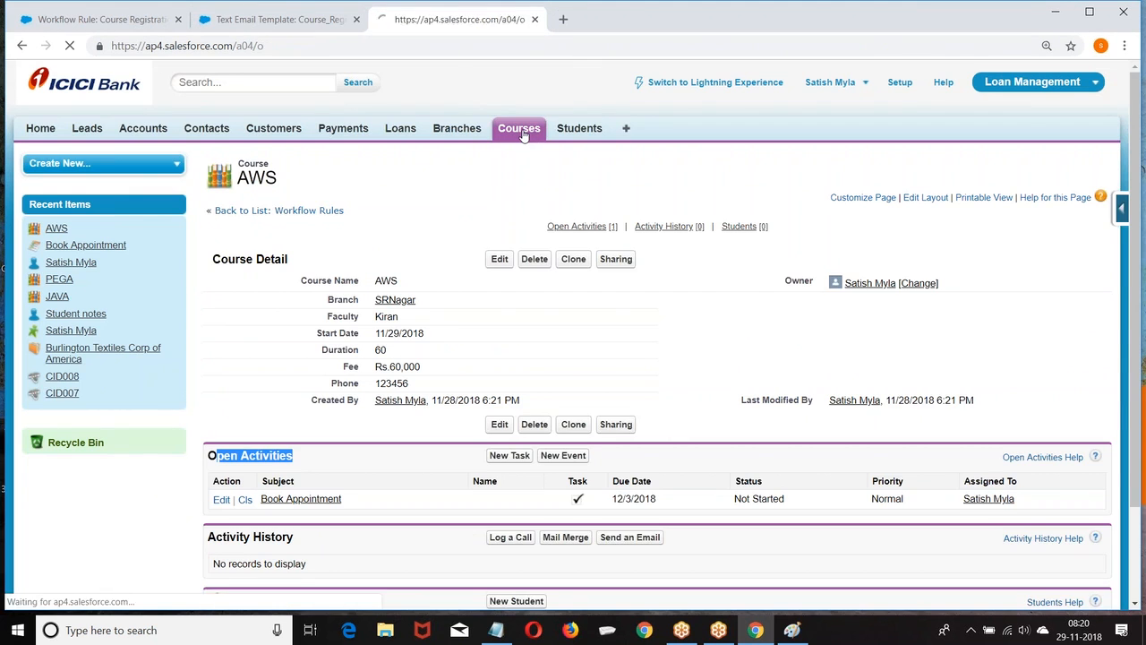
pyautogui.click(500, 251)
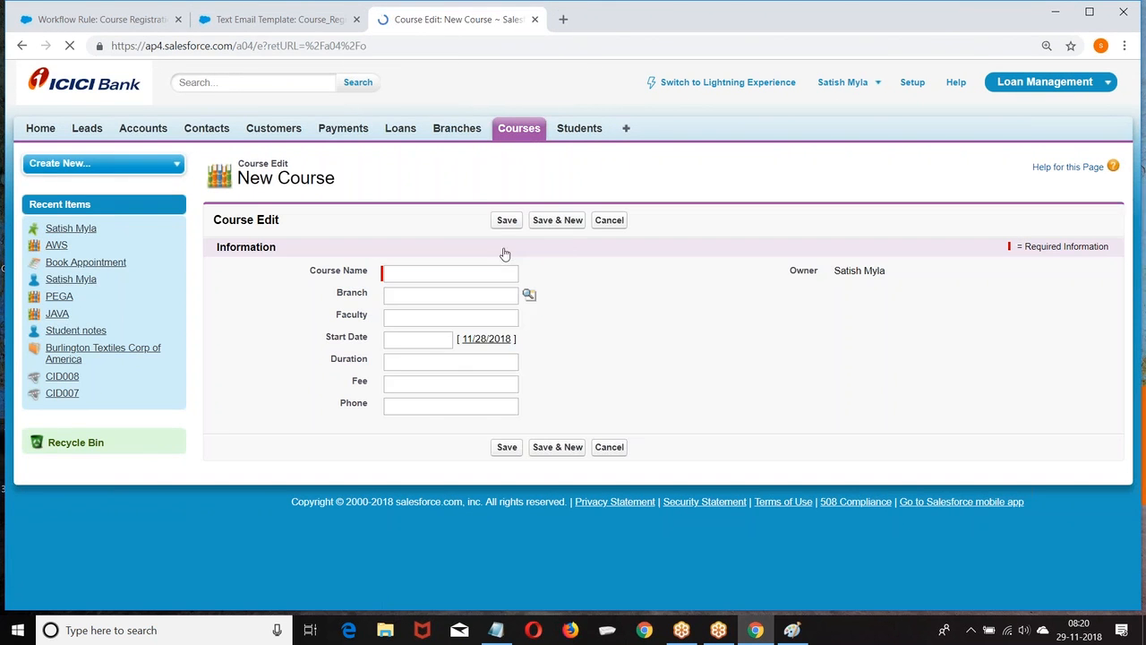
# Enter course name DevOps, faculty Krishna, start date 11/29/2018 and duration 70.
pyautogui.click(403, 270)
pyautogui.write('DevOps')
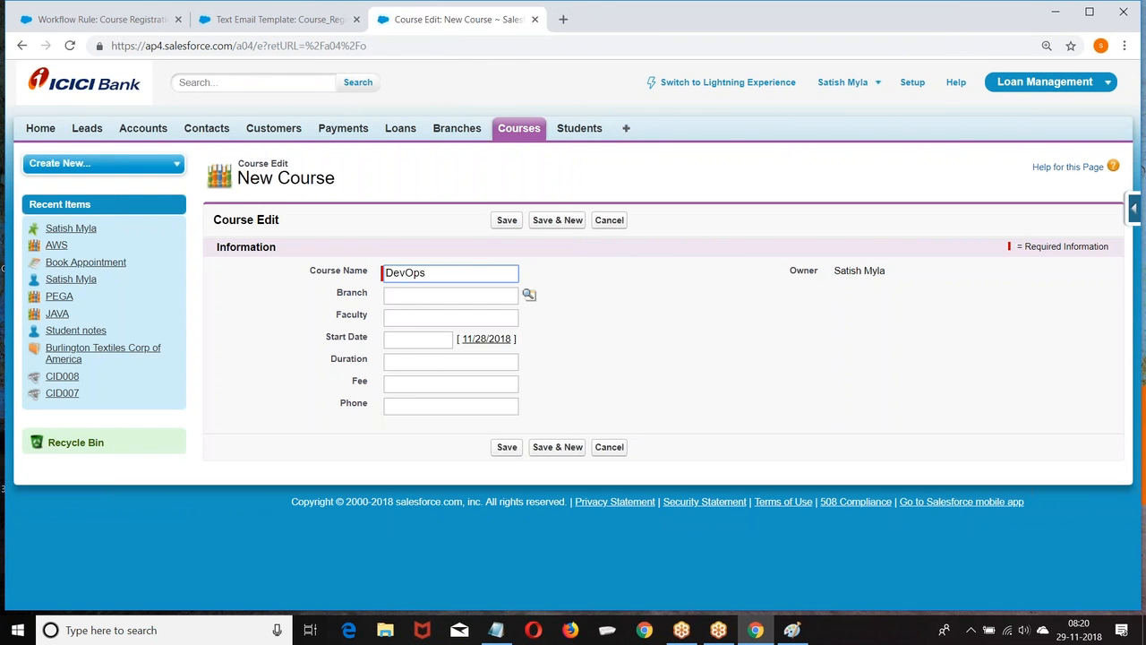
pyautogui.click(408, 318)
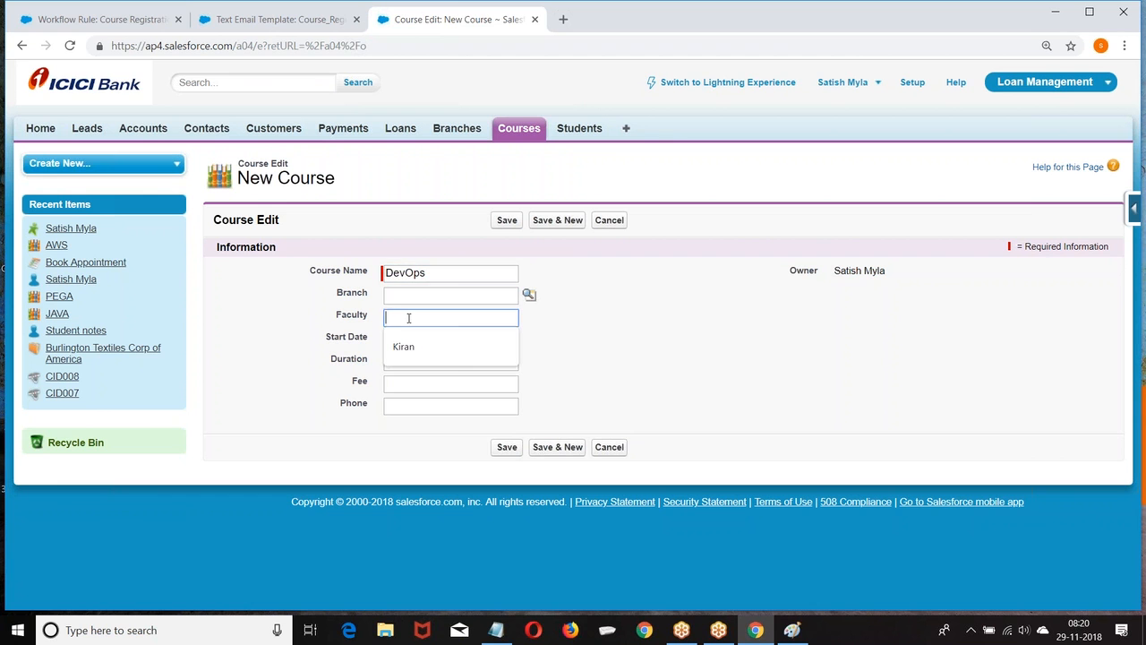
pyautogui.write('Krishna')
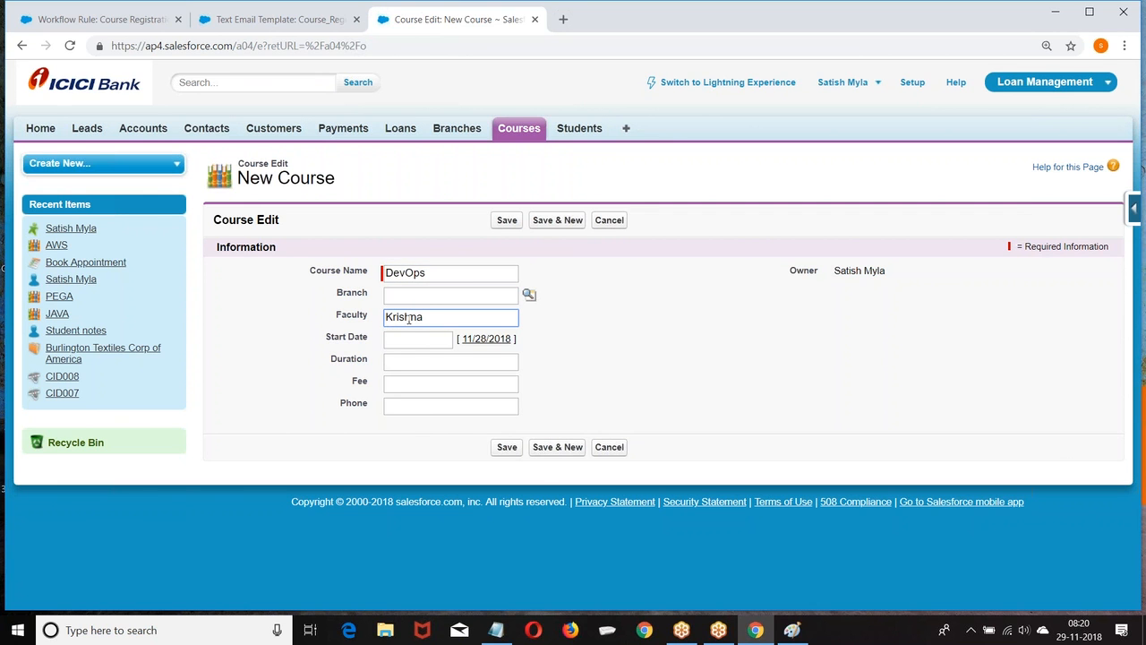
pyautogui.click(415, 341)
pyautogui.click(487, 442)
pyautogui.click(407, 361)
pyautogui.write('70')
# Enter fee 50,000 and the suggested phone number, then save the course.
pyautogui.click(424, 387)
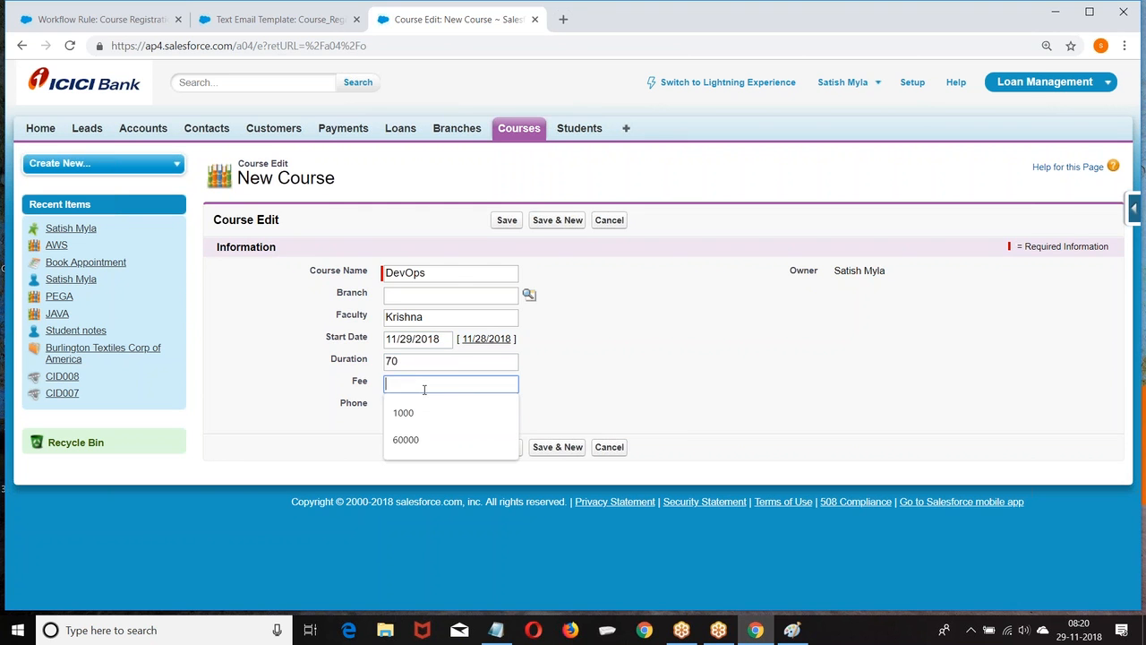
pyautogui.write('50000')
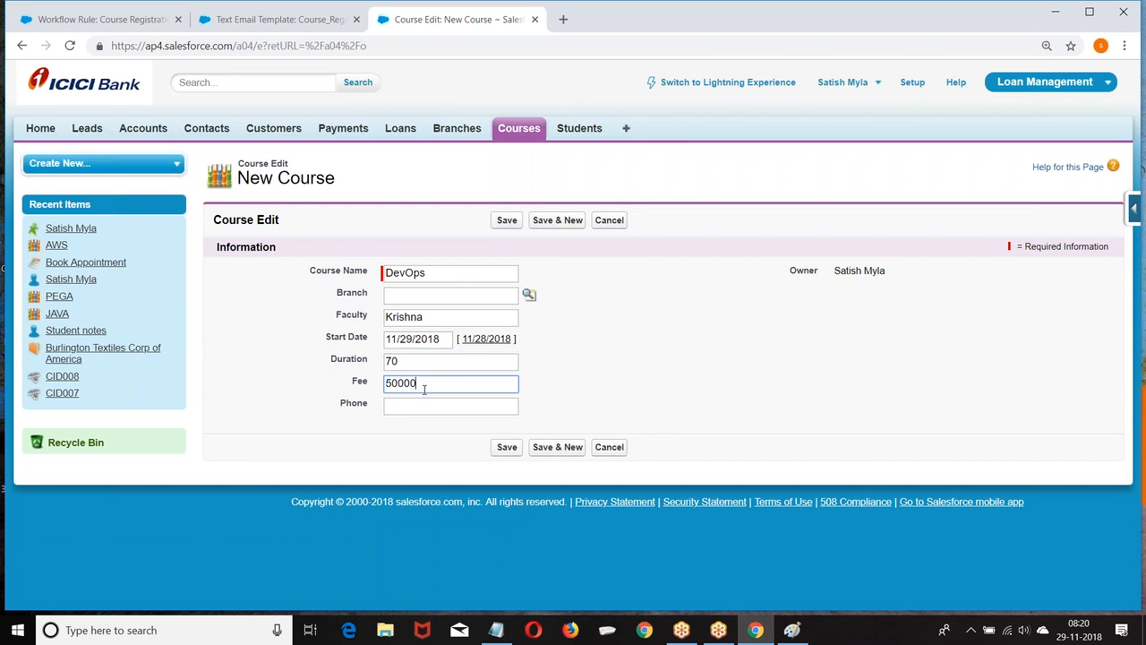
pyautogui.click(420, 406)
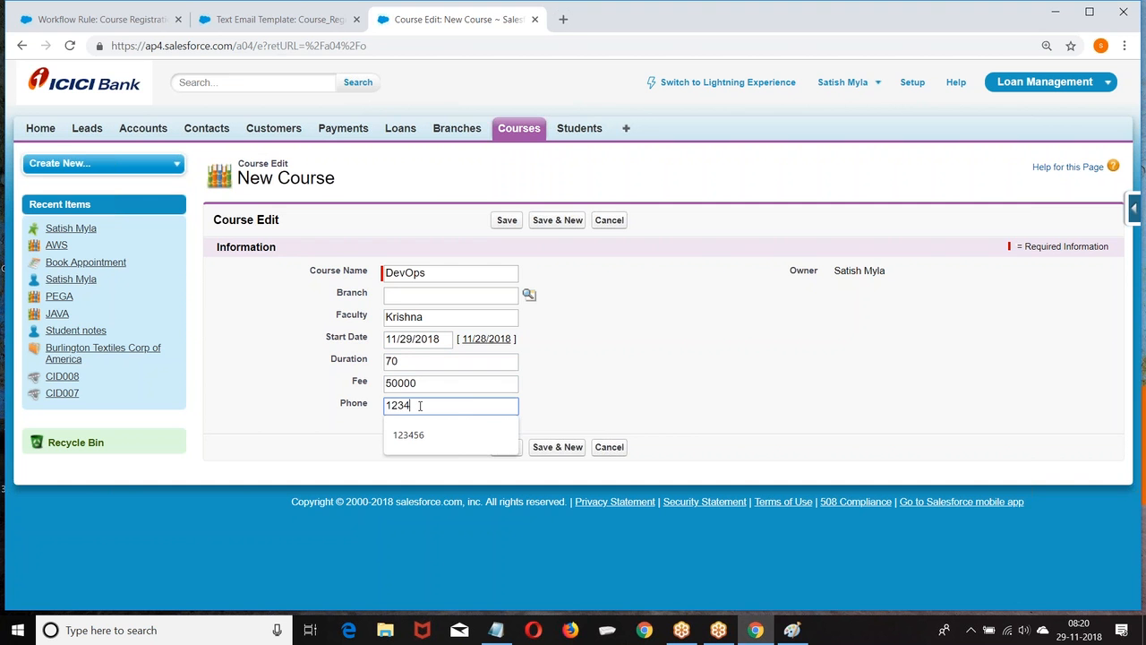
pyautogui.click(513, 452)
pyautogui.click(507, 447)
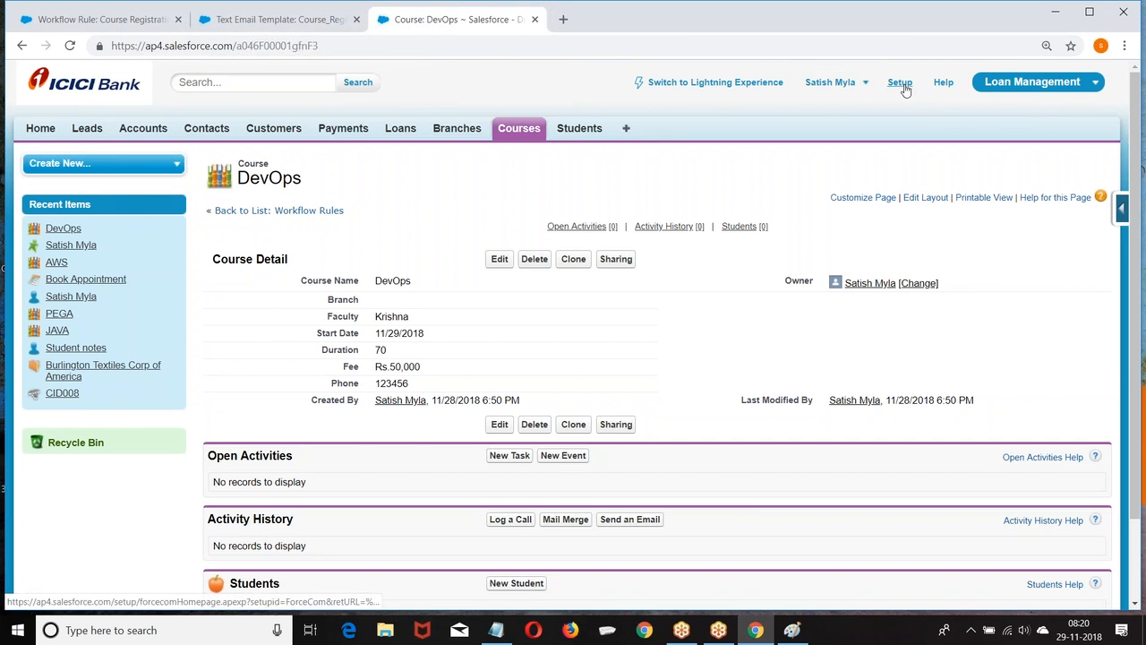
pyautogui.click(898, 84)
# Check the admin user's email under user management, then load Gmail in a new browser tab.
pyautogui.scroll(-3, 30, 307)
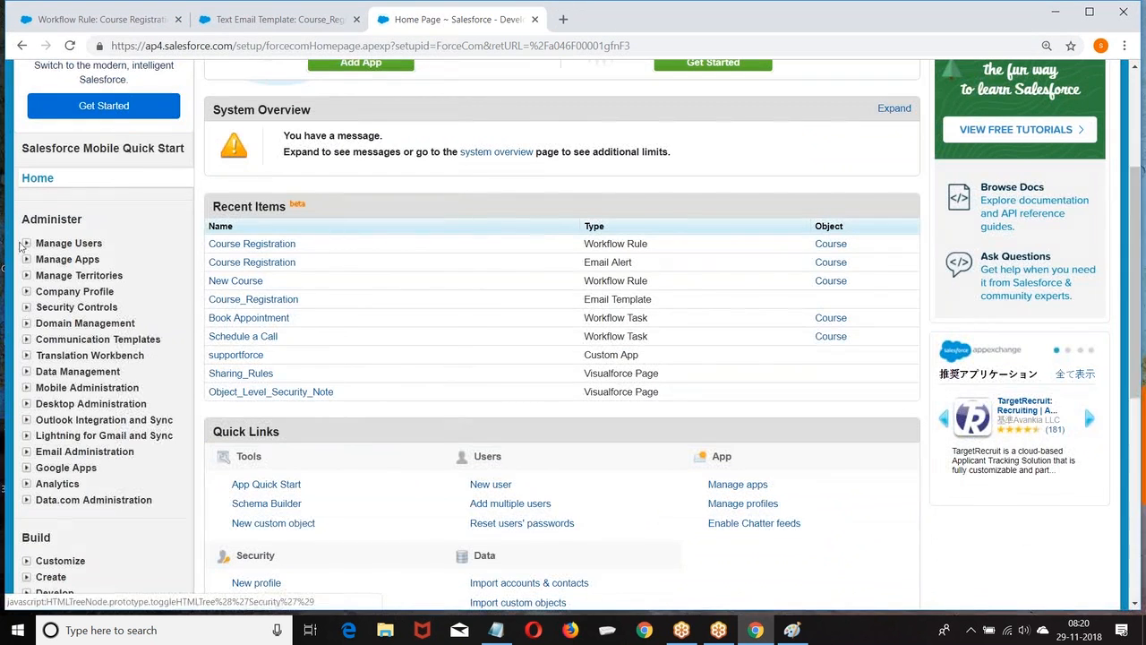
pyautogui.click(26, 242)
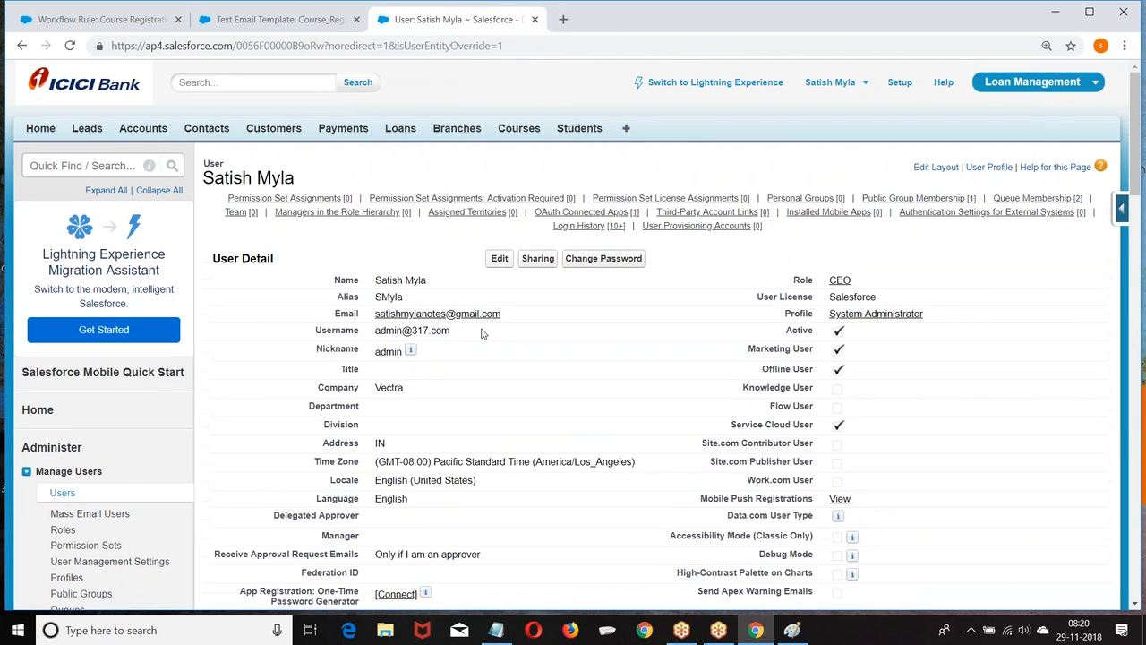
pyautogui.click(563, 19)
pyautogui.write('gmai')
pyautogui.press('Return')
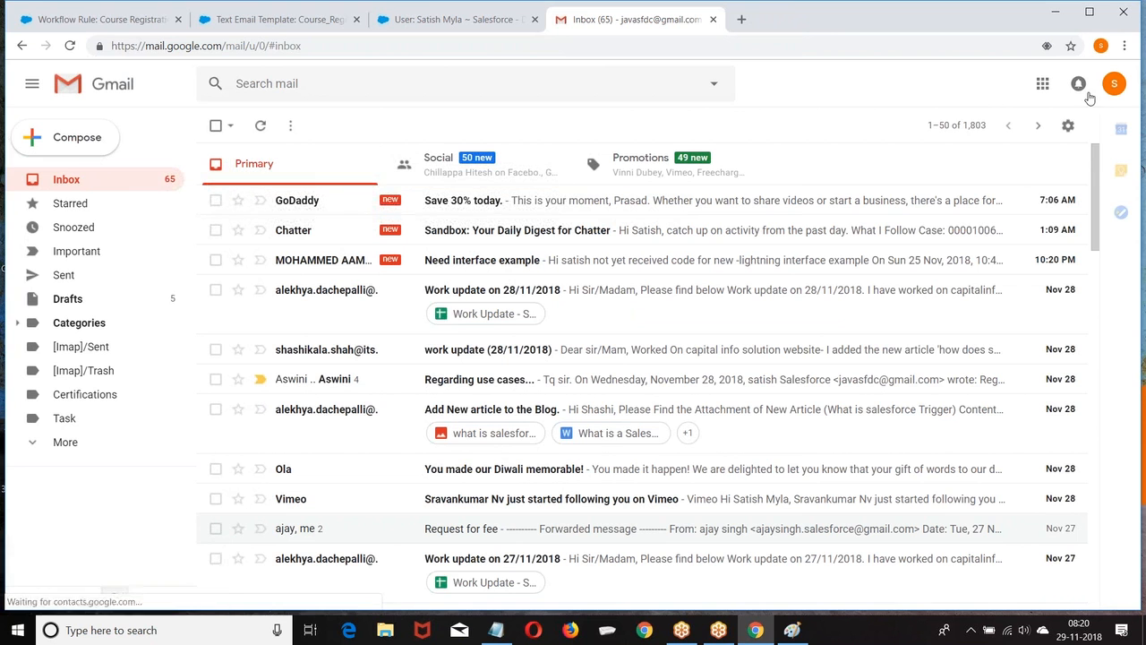
pyautogui.click(1114, 85)
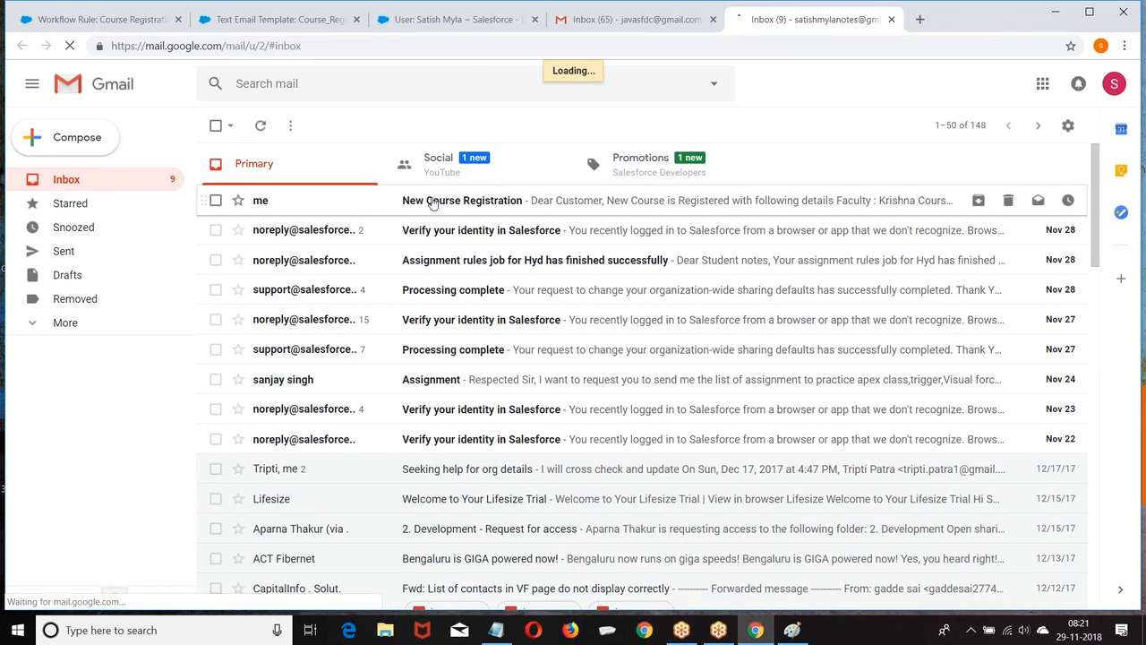
# Read the New Course Registration email with the DevOps course details, then delete it.
pyautogui.click(433, 200)
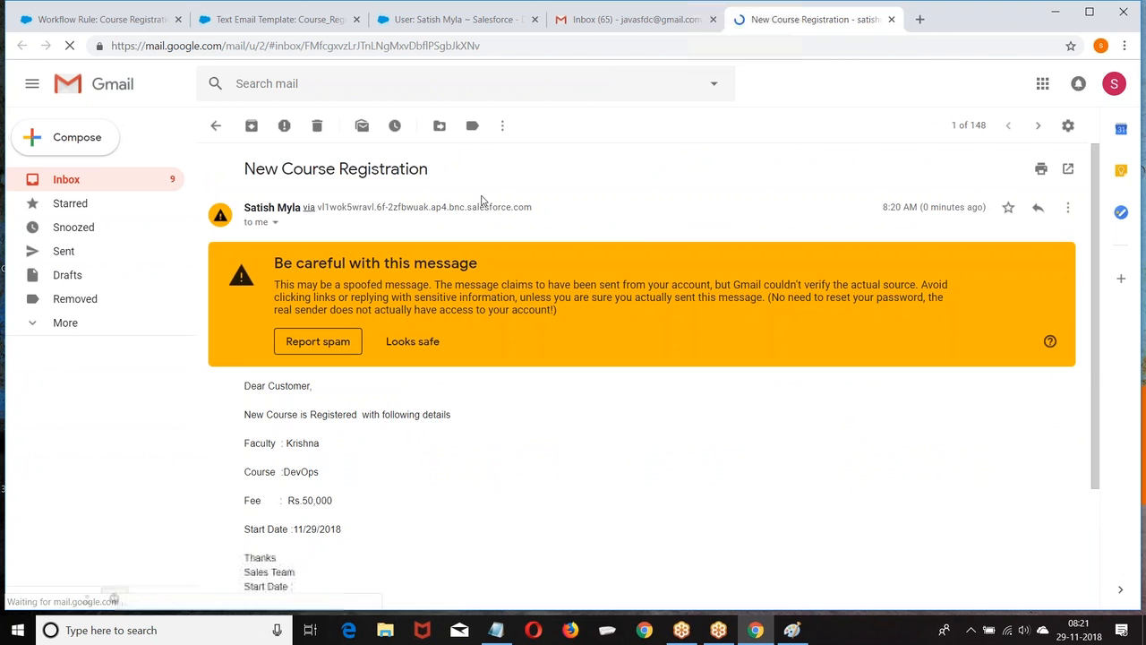
pyautogui.scroll(-3, 640, 220)
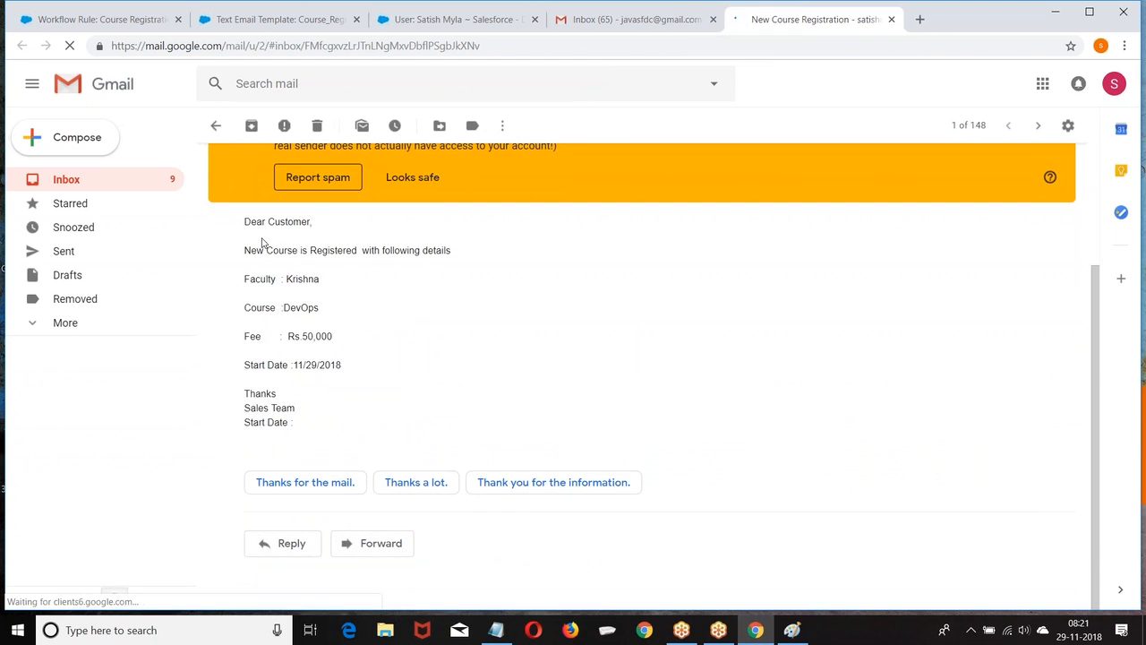
pyautogui.moveTo(250, 222); pyautogui.dragTo(338, 435)
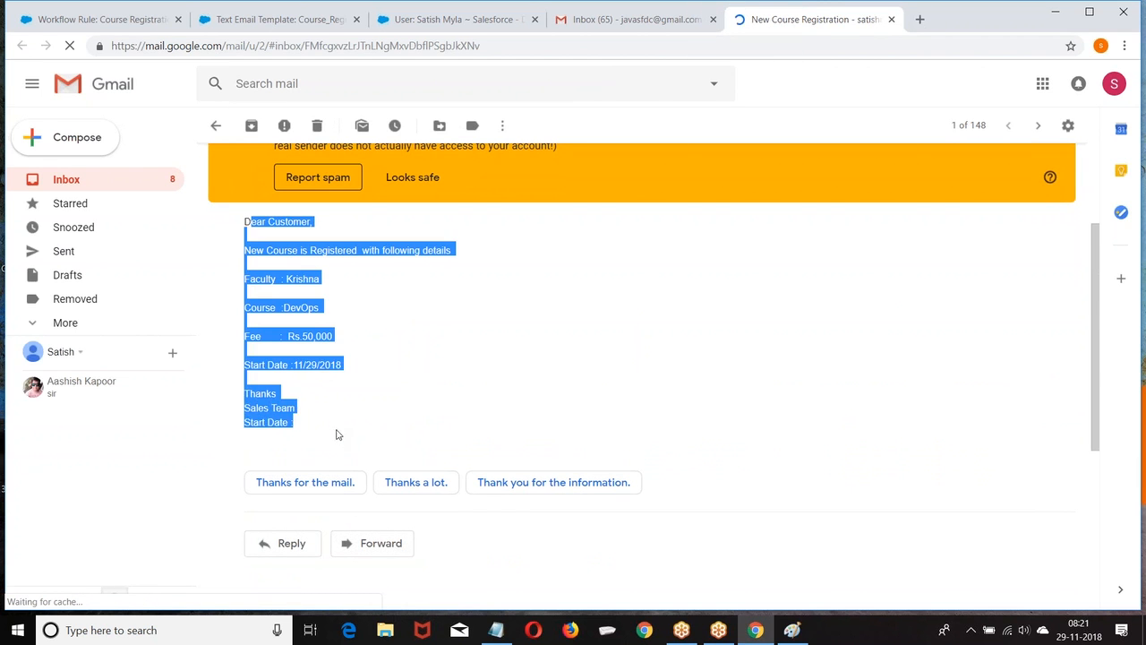
pyautogui.click(338, 435)
pyautogui.moveTo(246, 221); pyautogui.dragTo(382, 421)
pyautogui.click(583, 328)
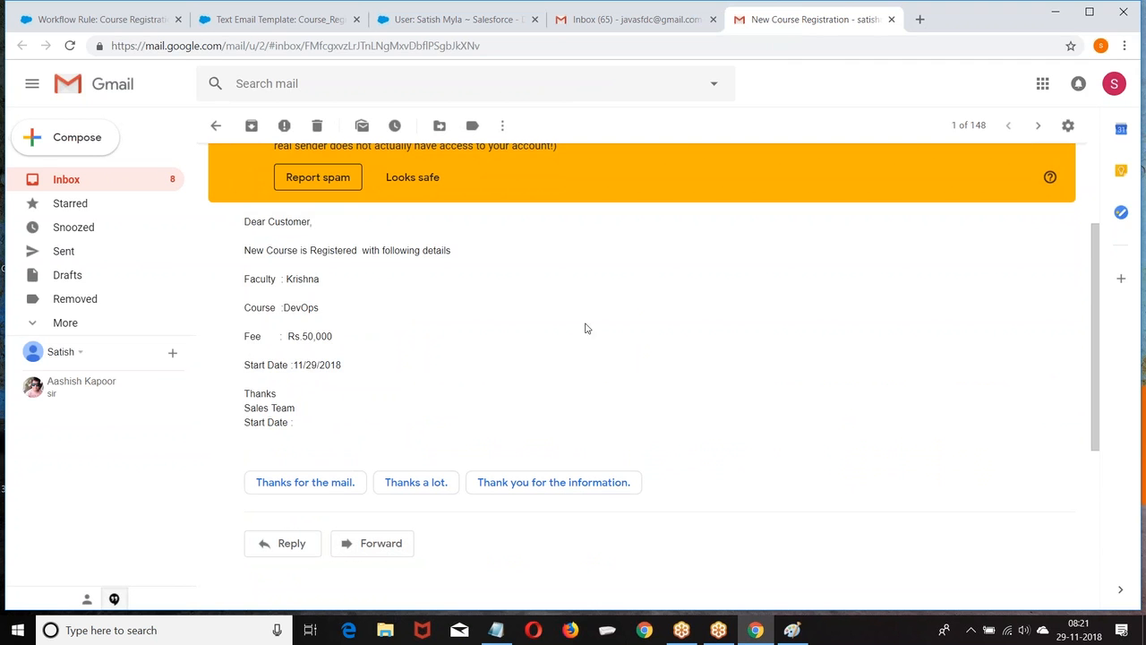
pyautogui.click(317, 127)
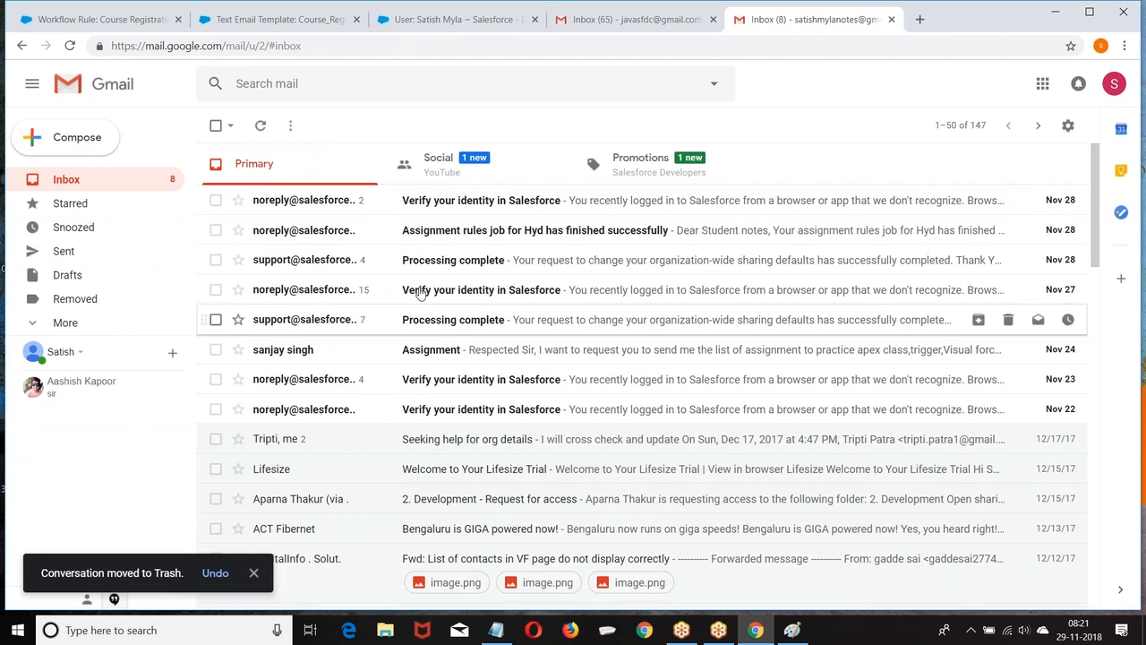
# Trash eight inbox conversations: verification, processing-complete and assignment rule emails.
pyautogui.click(216, 126)
pyautogui.click(216, 126)
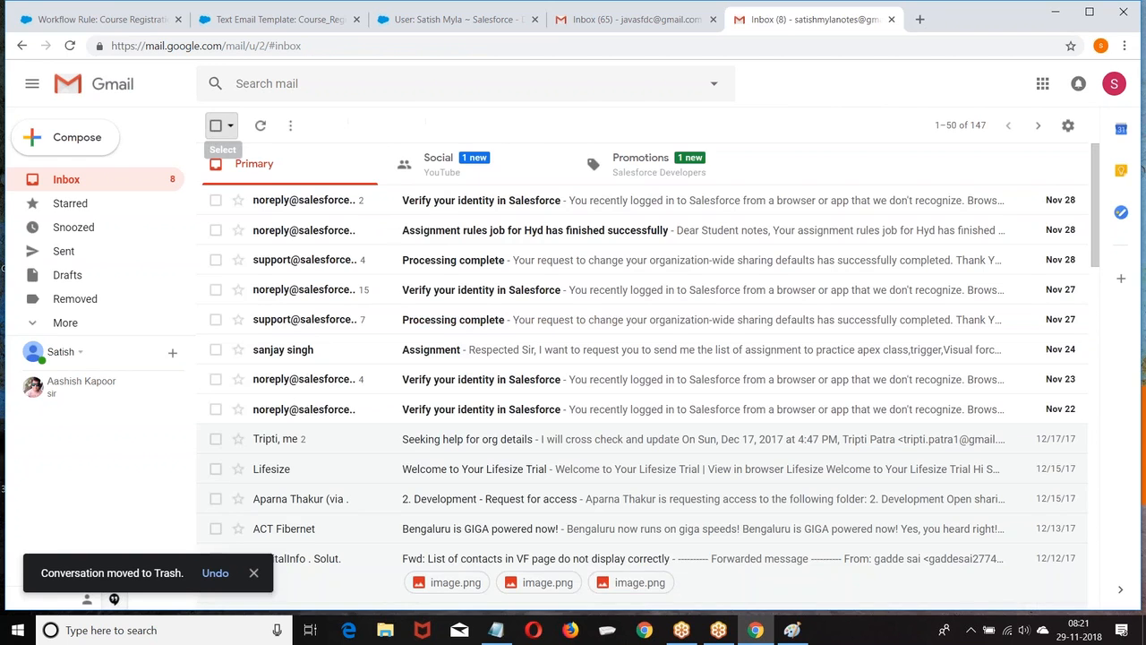
pyautogui.click(215, 199)
pyautogui.click(216, 230)
pyautogui.click(216, 260)
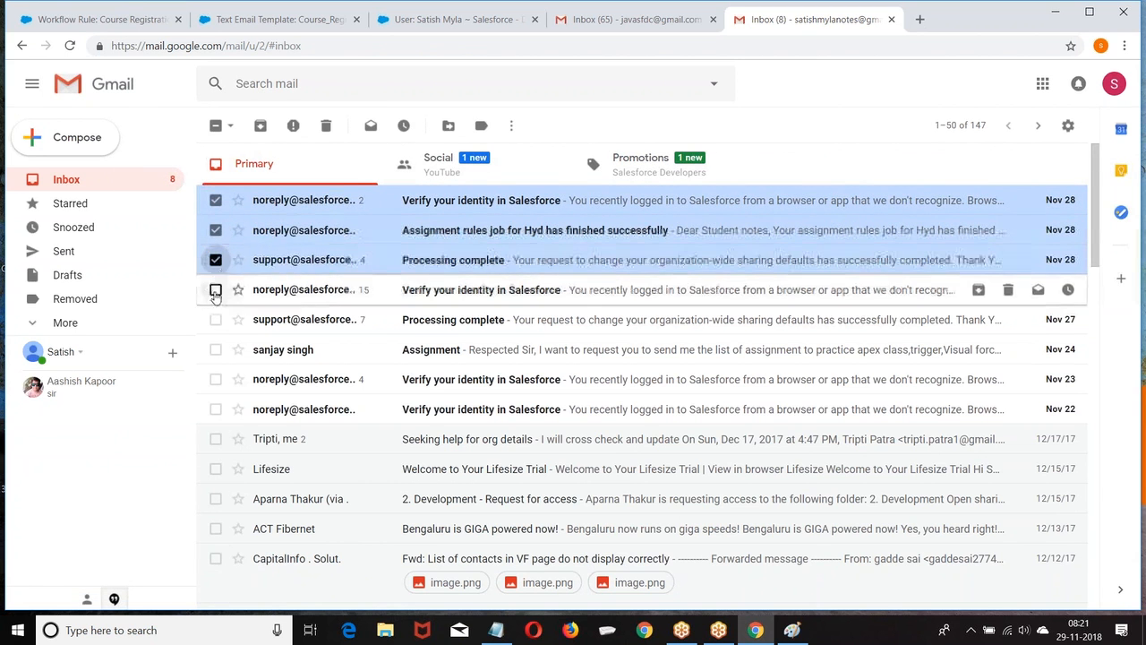
pyautogui.click(216, 289)
pyautogui.click(216, 319)
pyautogui.click(215, 349)
pyautogui.click(216, 379)
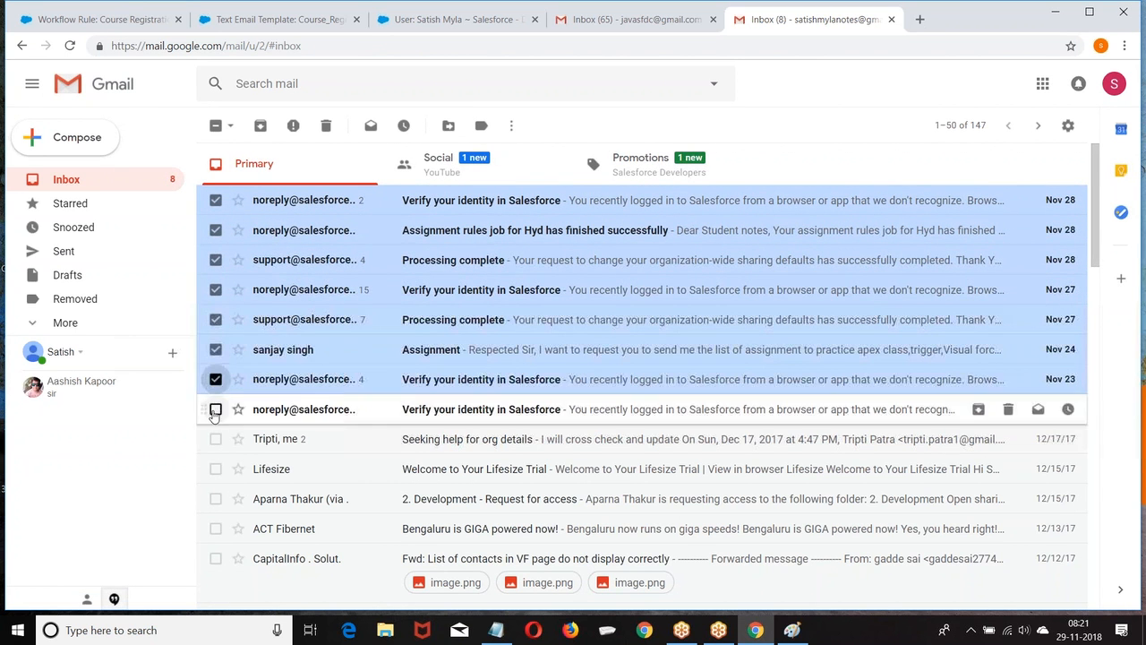
pyautogui.click(216, 409)
pyautogui.click(326, 127)
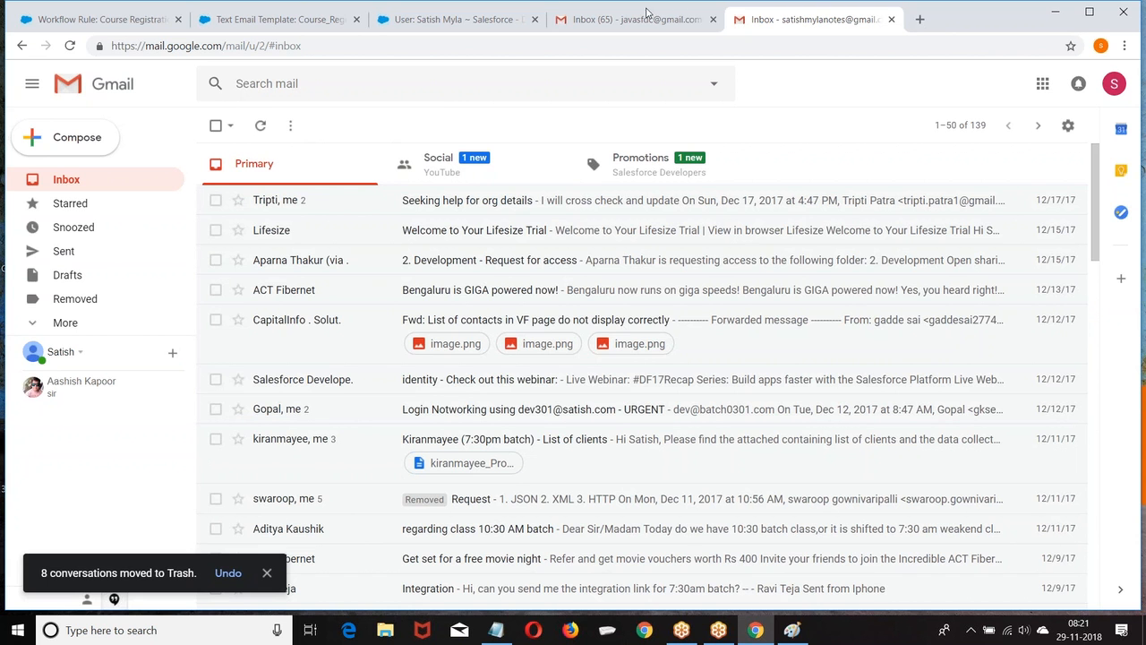
pyautogui.click(269, 19)
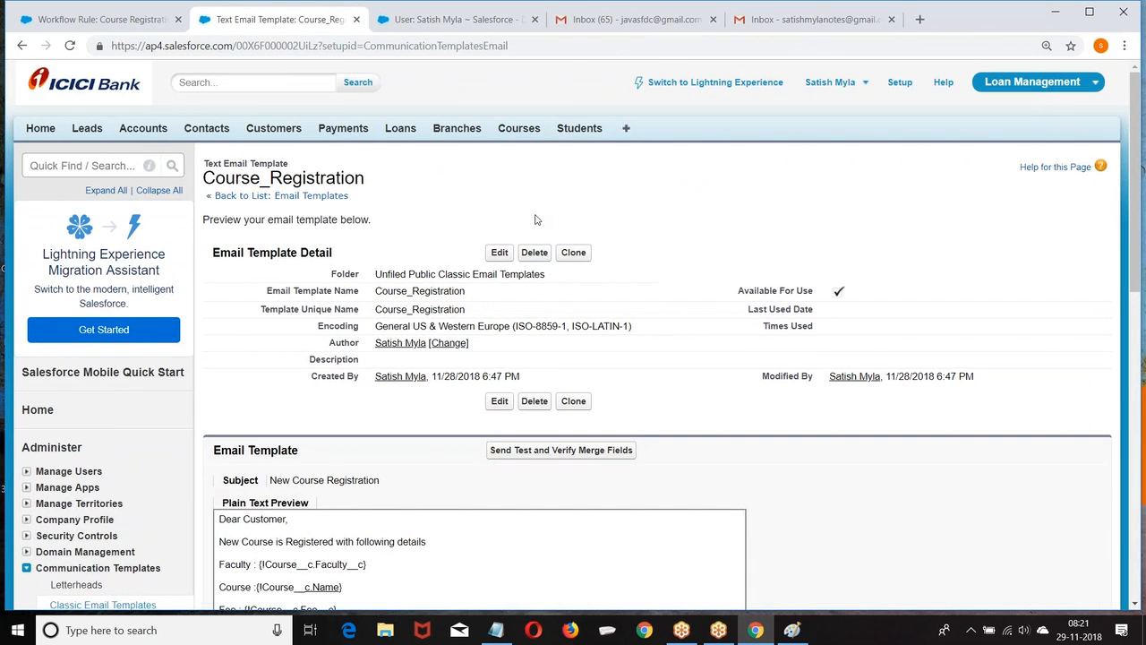
# Deactivate the Course Registration rule, then start a new record from the Students tab.
pyautogui.click(81, 18)
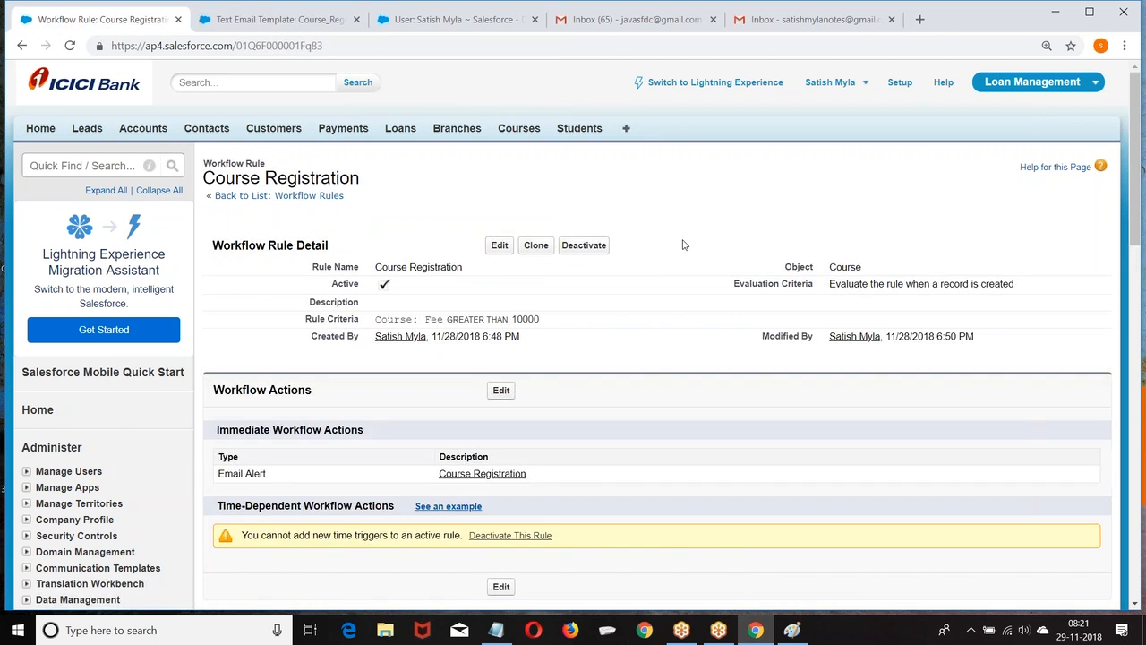
pyautogui.click(591, 244)
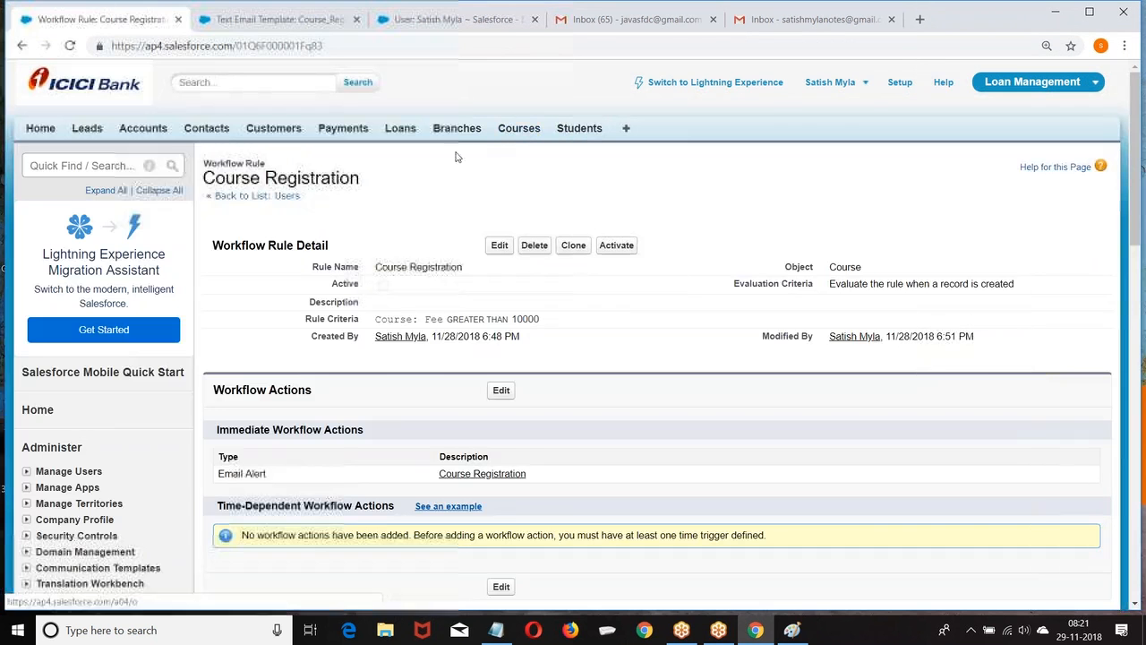
pyautogui.click(522, 134)
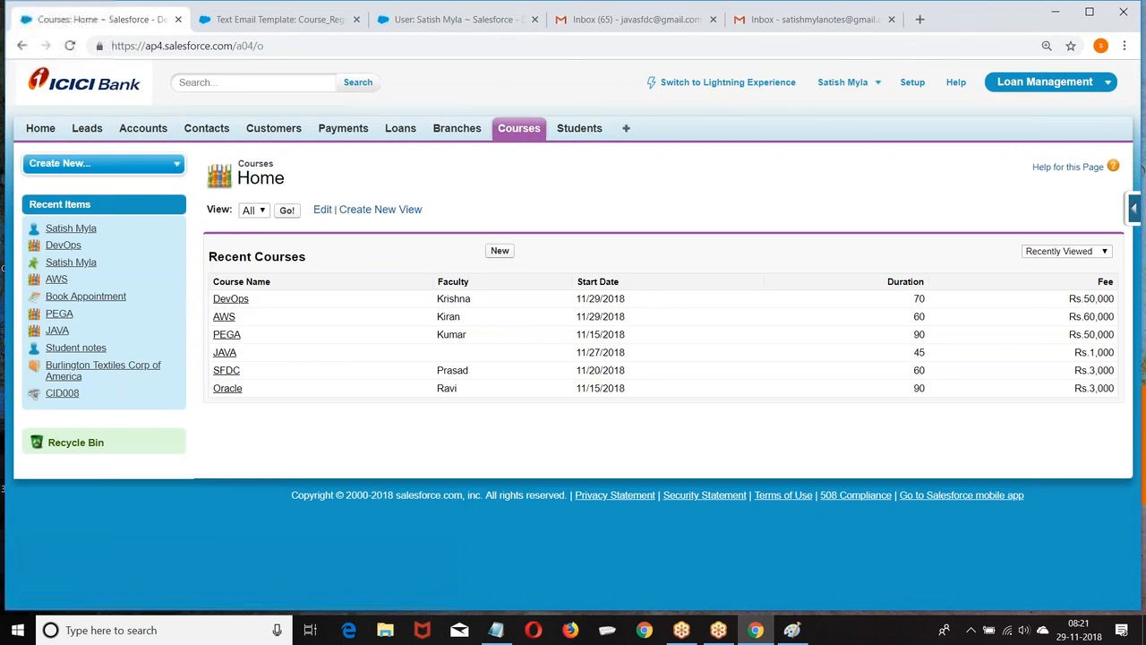
pyautogui.click(499, 251)
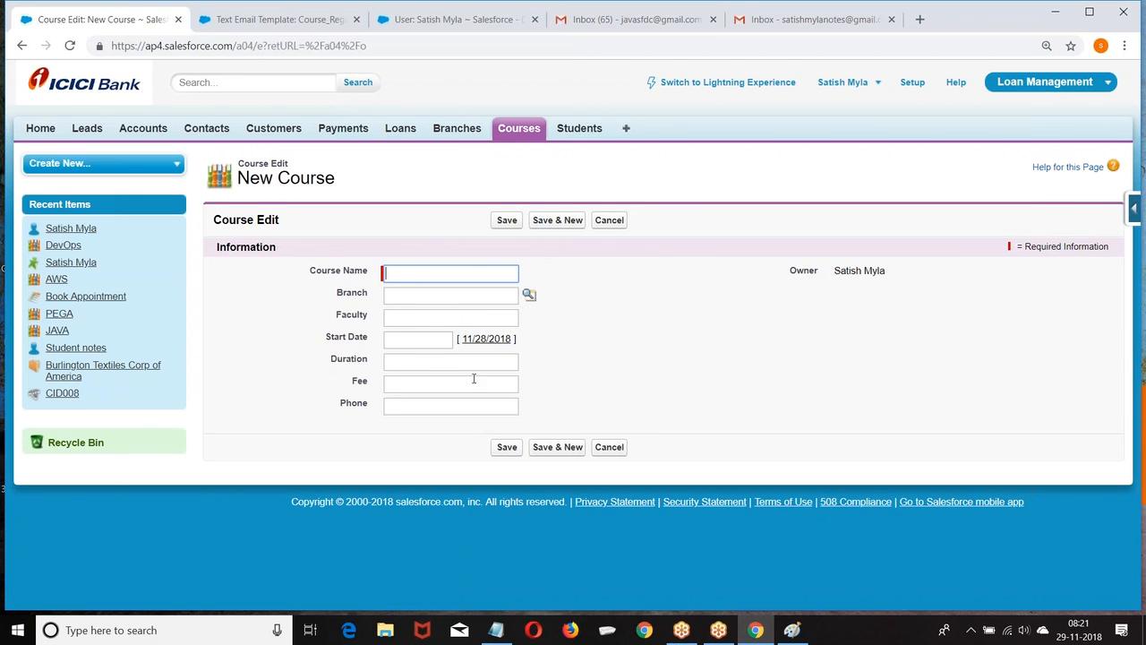
pyautogui.click(577, 130)
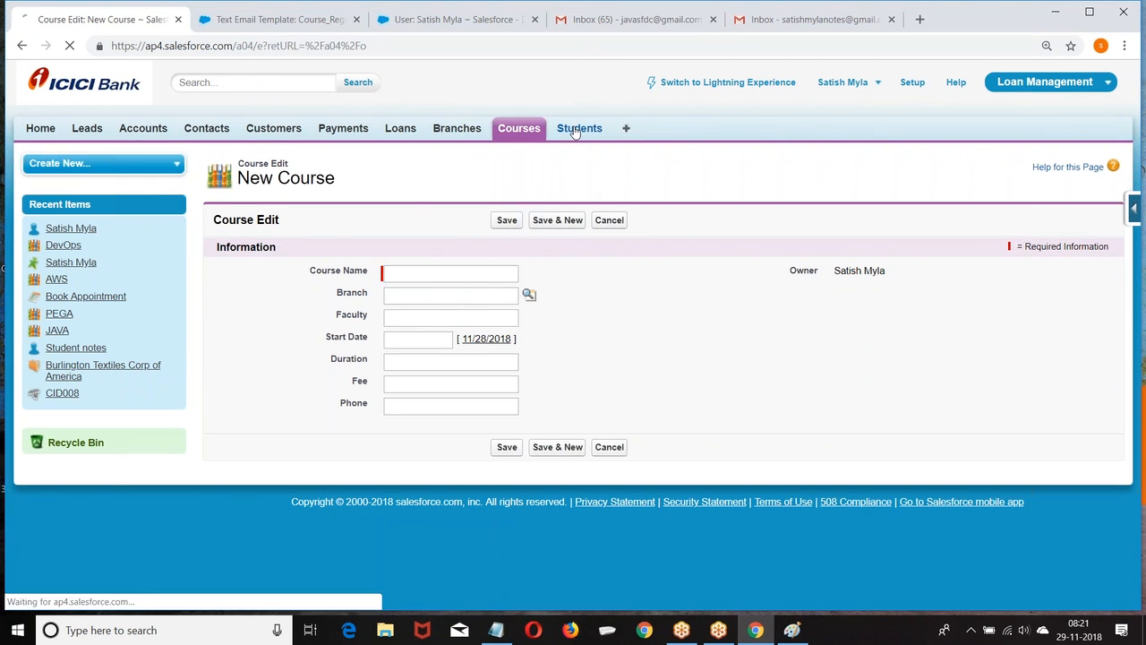
pyautogui.click(499, 251)
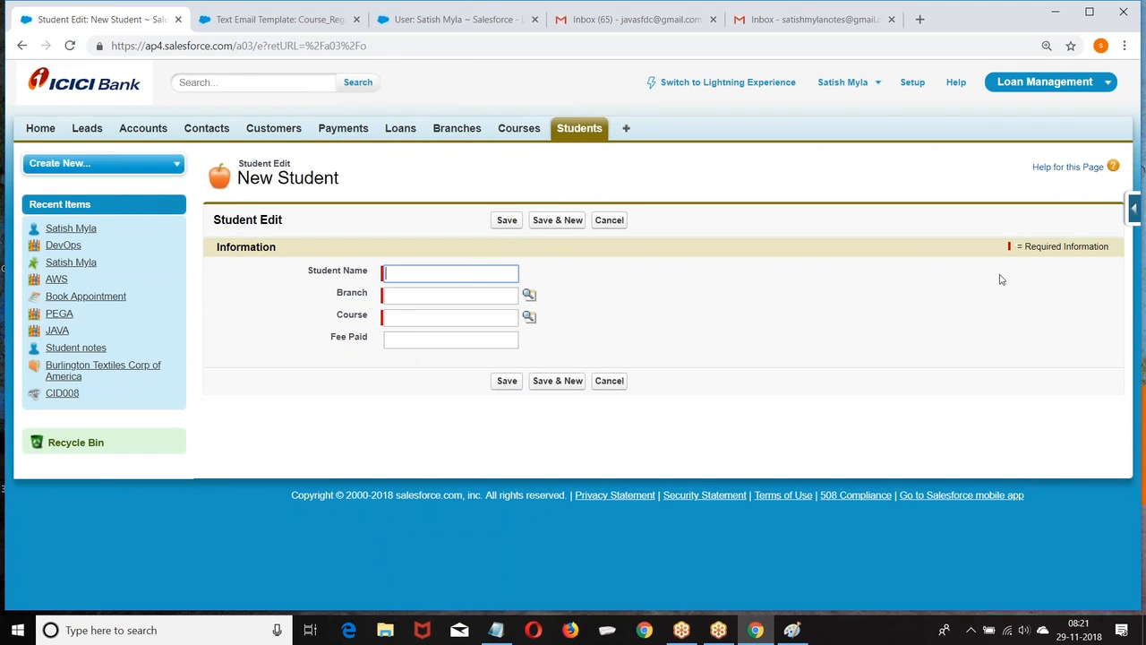
pyautogui.click(1134, 208)
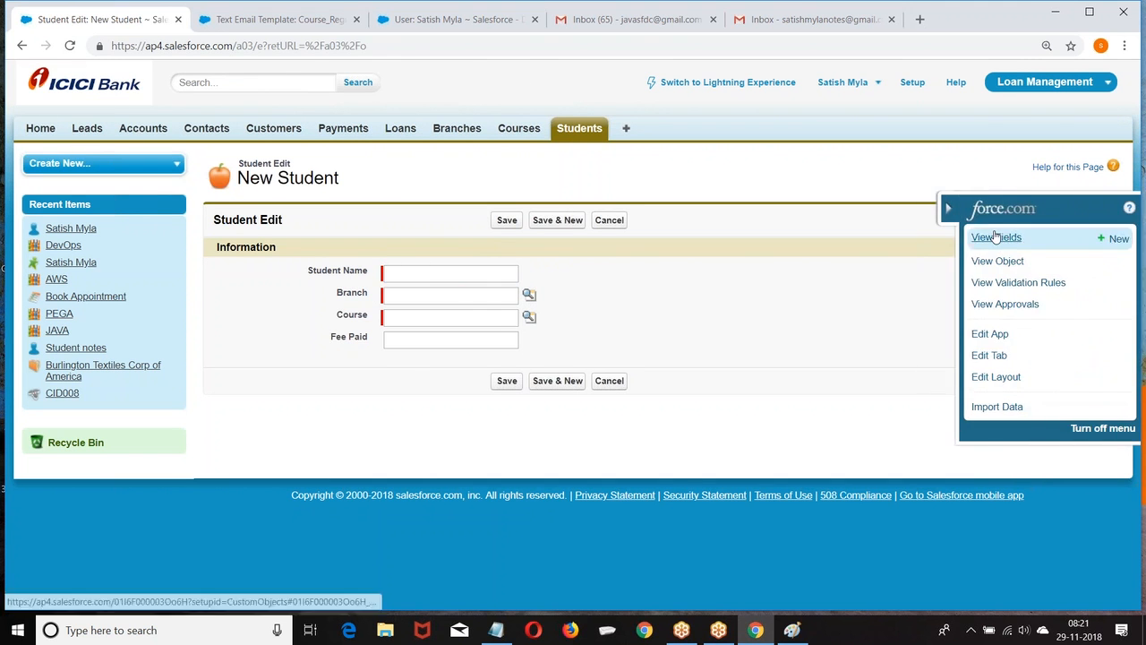
# Add an Email-type custom field labelled Email to the Student object.
pyautogui.click(995, 237)
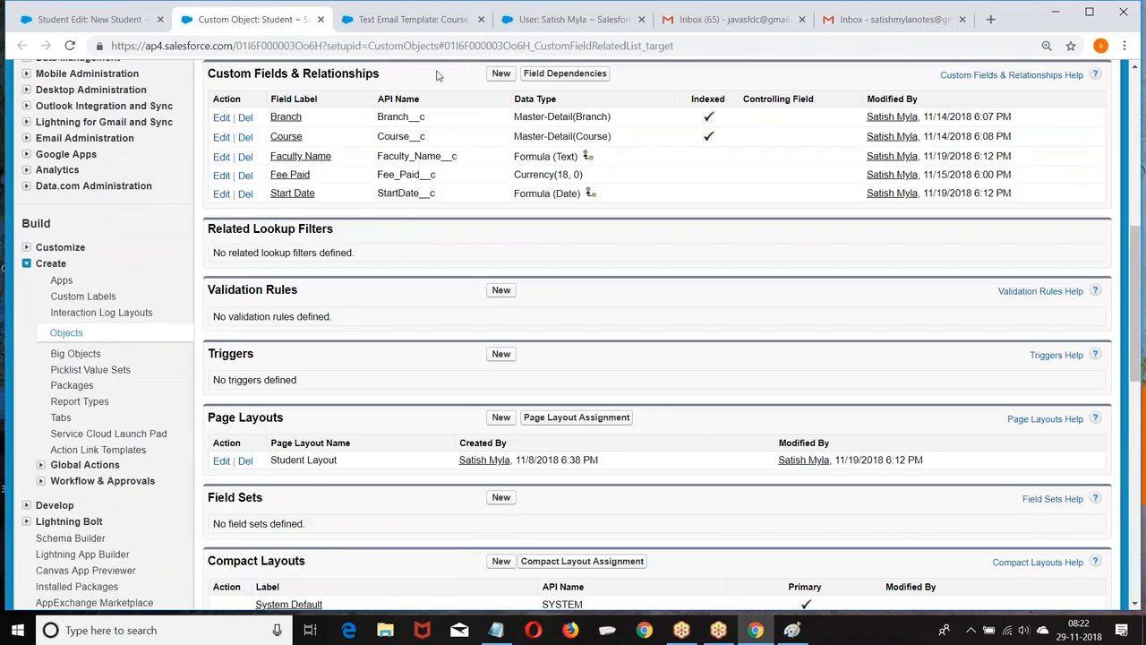
pyautogui.click(501, 74)
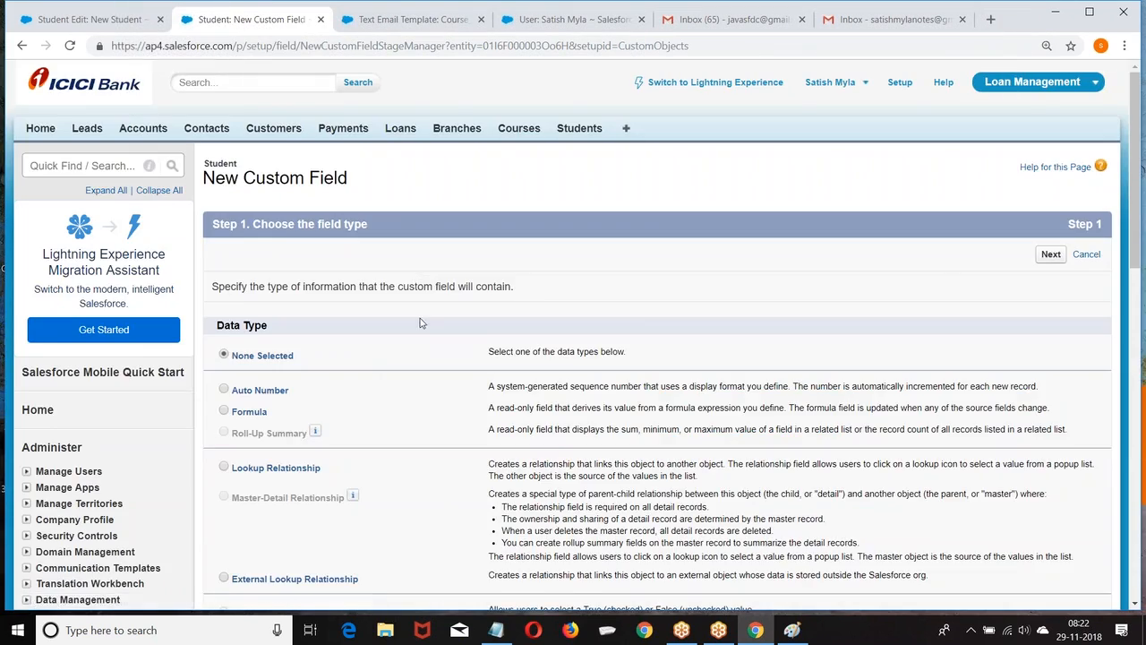
pyautogui.scroll(-2, 365, 369)
pyautogui.scroll(-4, 372, 331)
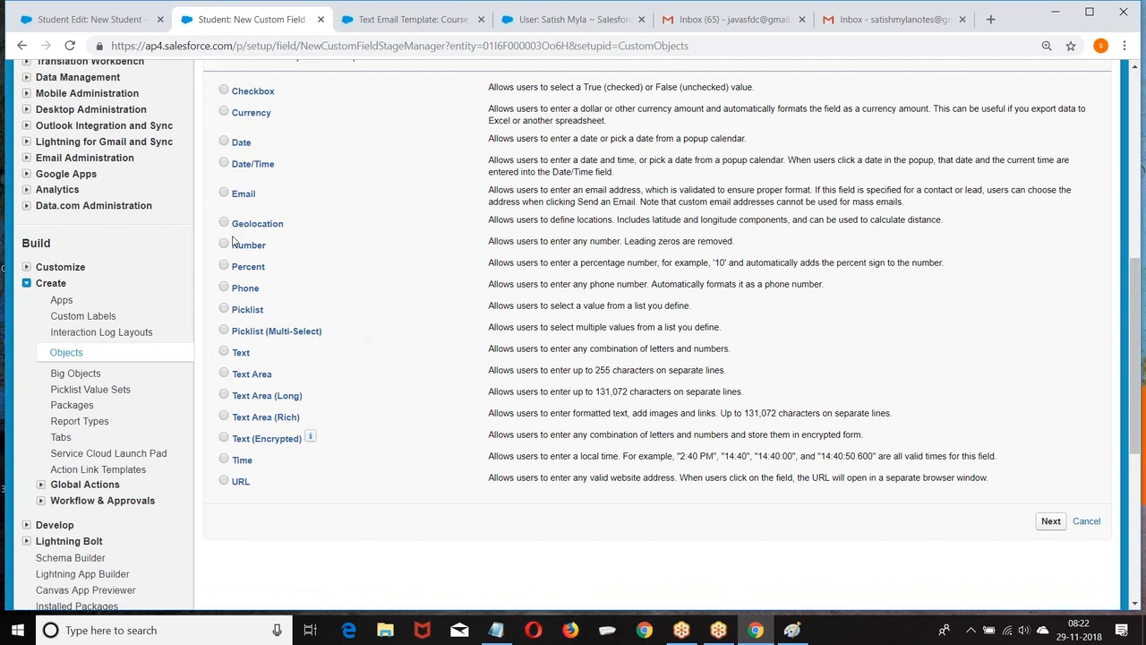
pyautogui.click(224, 193)
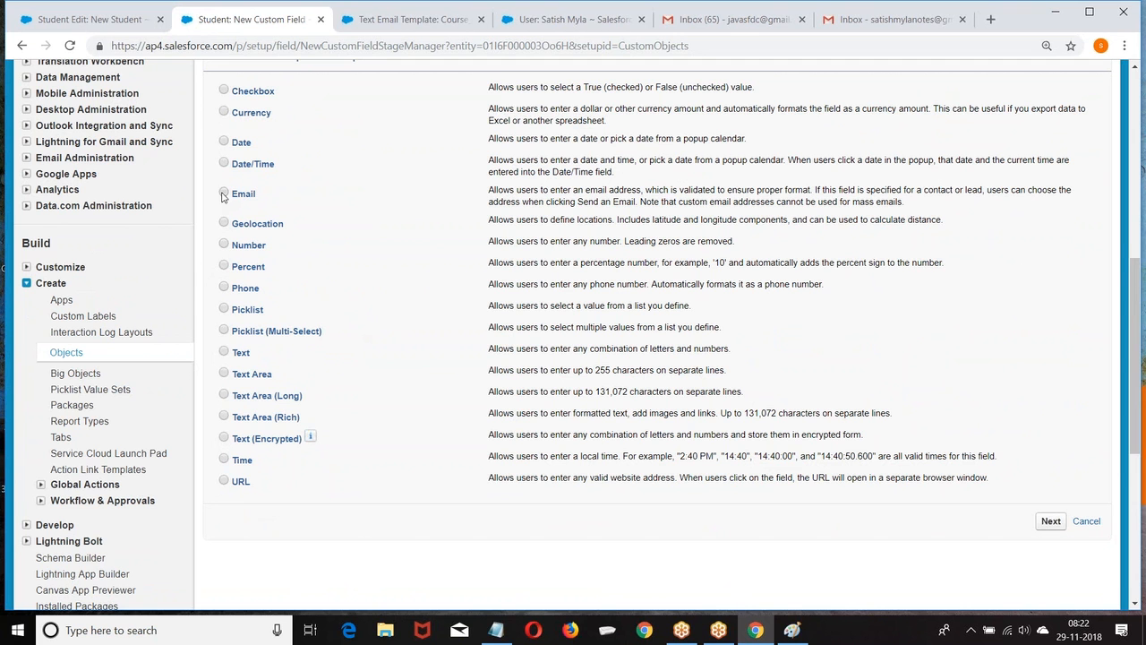
pyautogui.click(1041, 521)
pyautogui.click(419, 285)
pyautogui.write('Ea')
pyautogui.press('BackSpace')
pyautogui.write('na')
pyautogui.press('BackSpace')
pyautogui.write('mai')
pyautogui.click(463, 335)
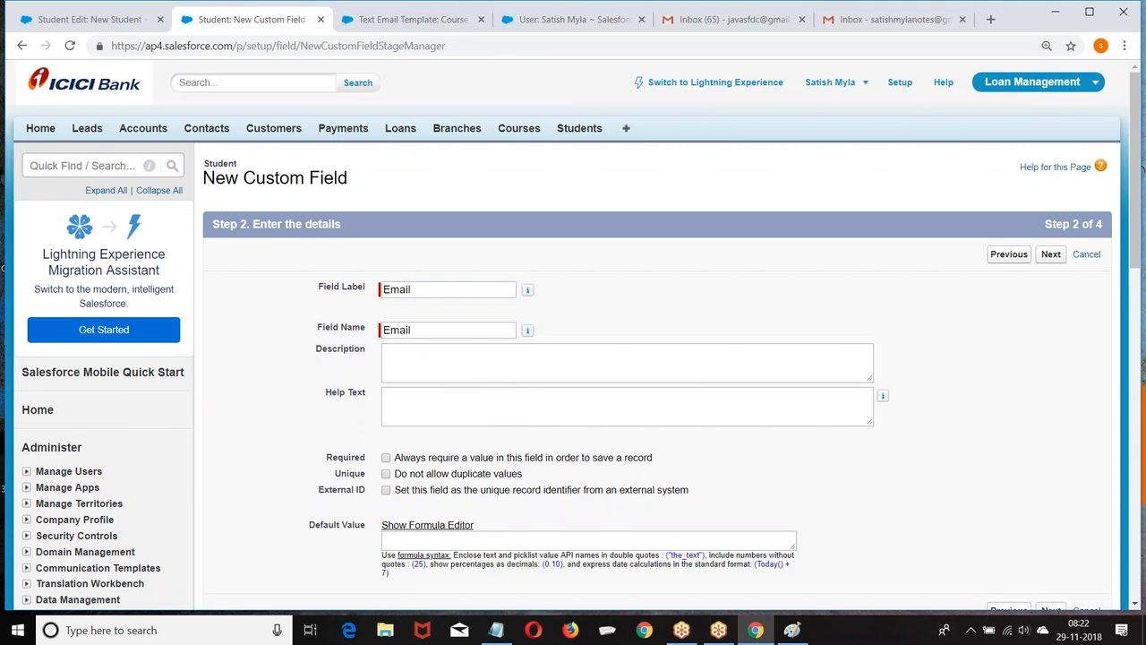
pyautogui.scroll(-1, 462, 335)
pyautogui.click(1055, 182)
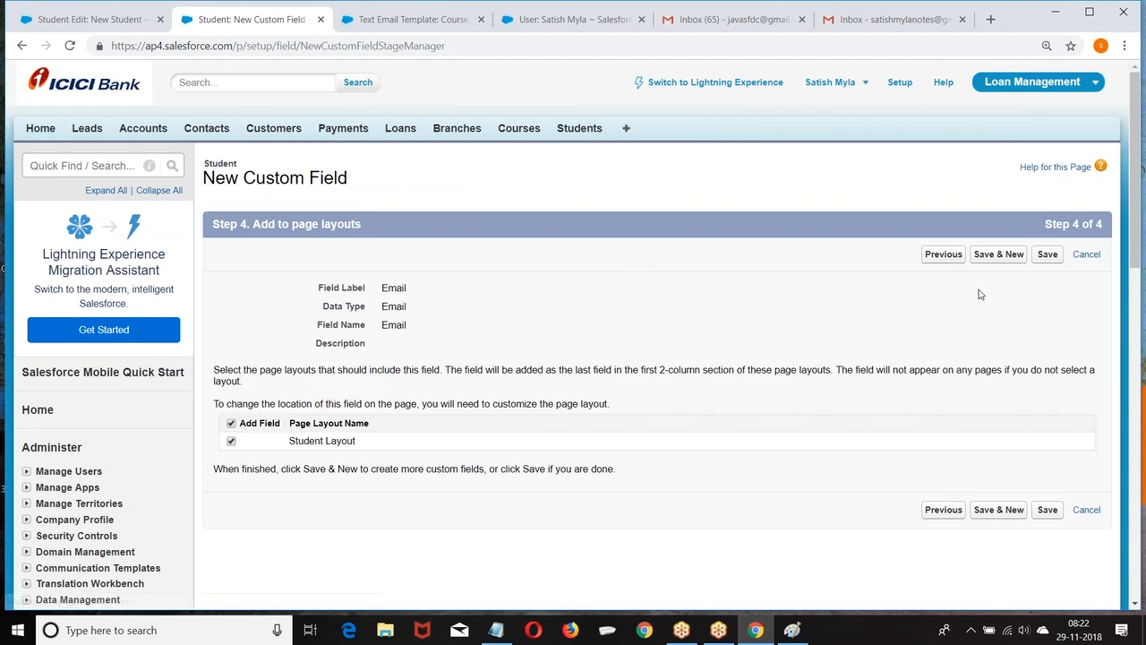
pyautogui.click(1046, 254)
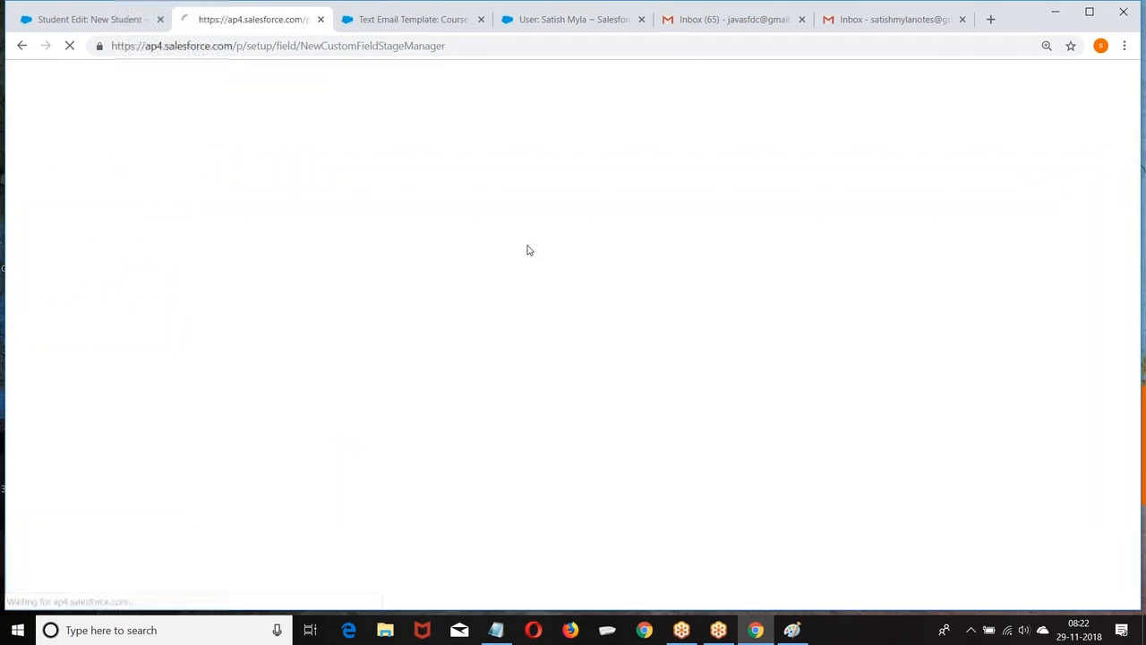
# Check the New Student form, close the outdated form, and return to the email templates page.
pyautogui.scroll(-5, 450, 278)
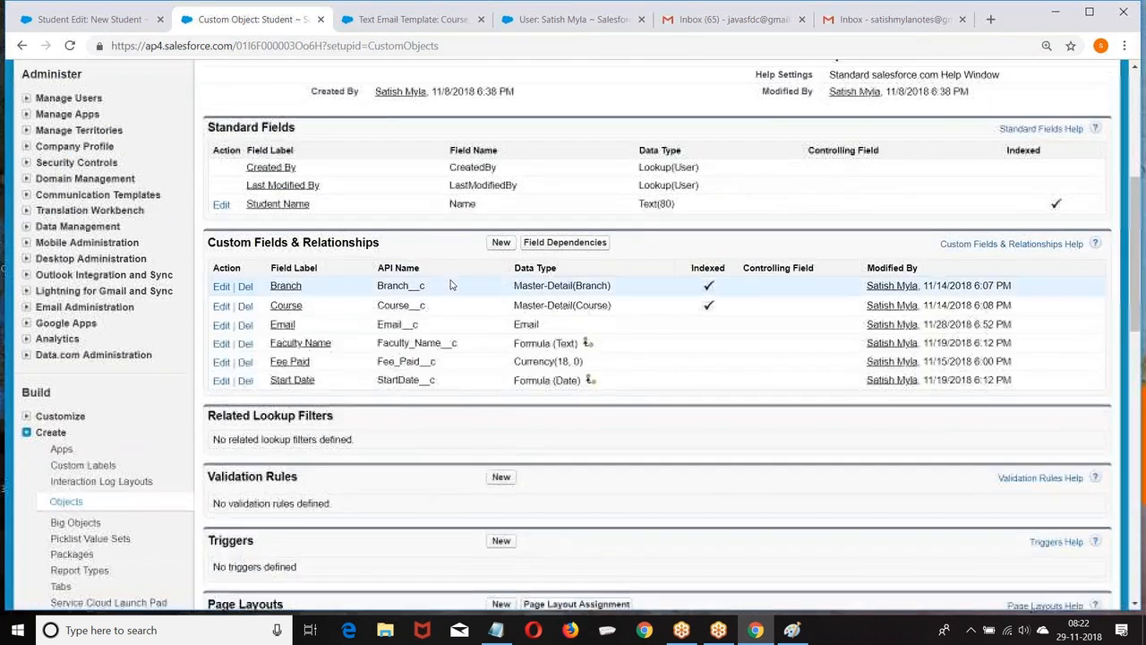
pyautogui.scroll(5, 695, 164)
pyautogui.click(584, 134)
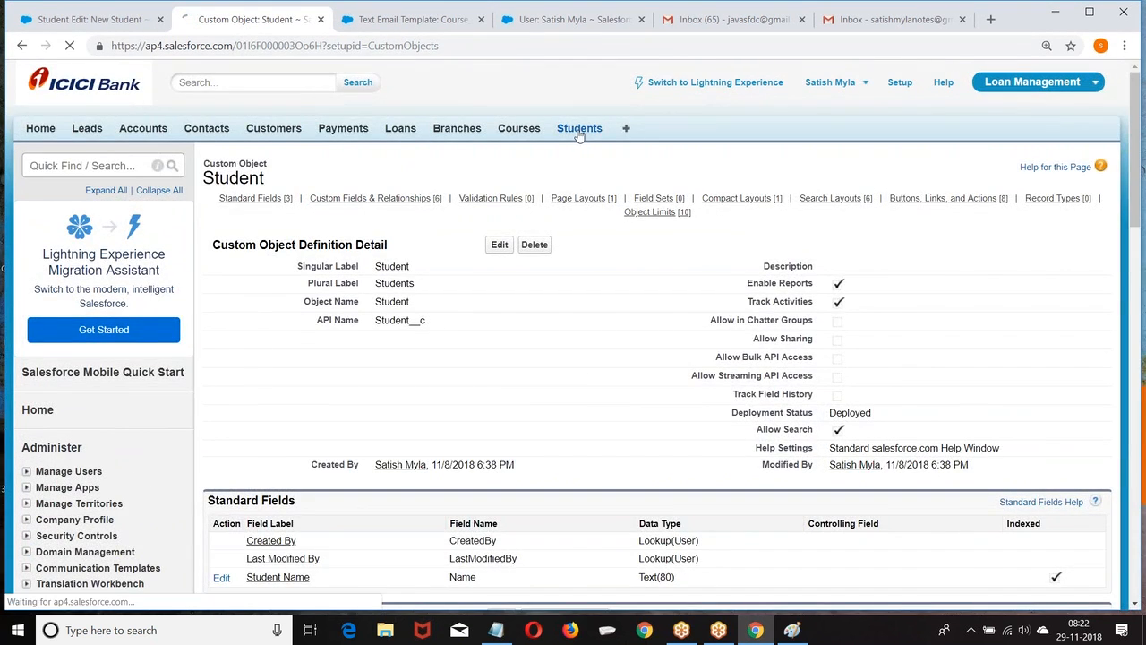
pyautogui.click(499, 251)
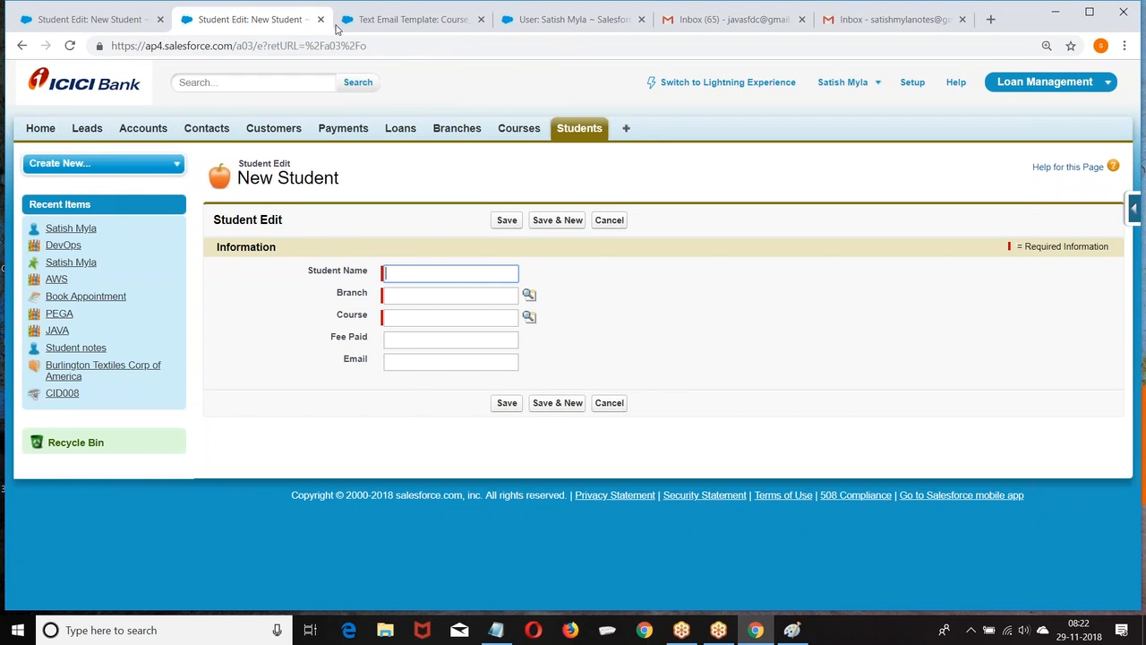
pyautogui.click(54, 19)
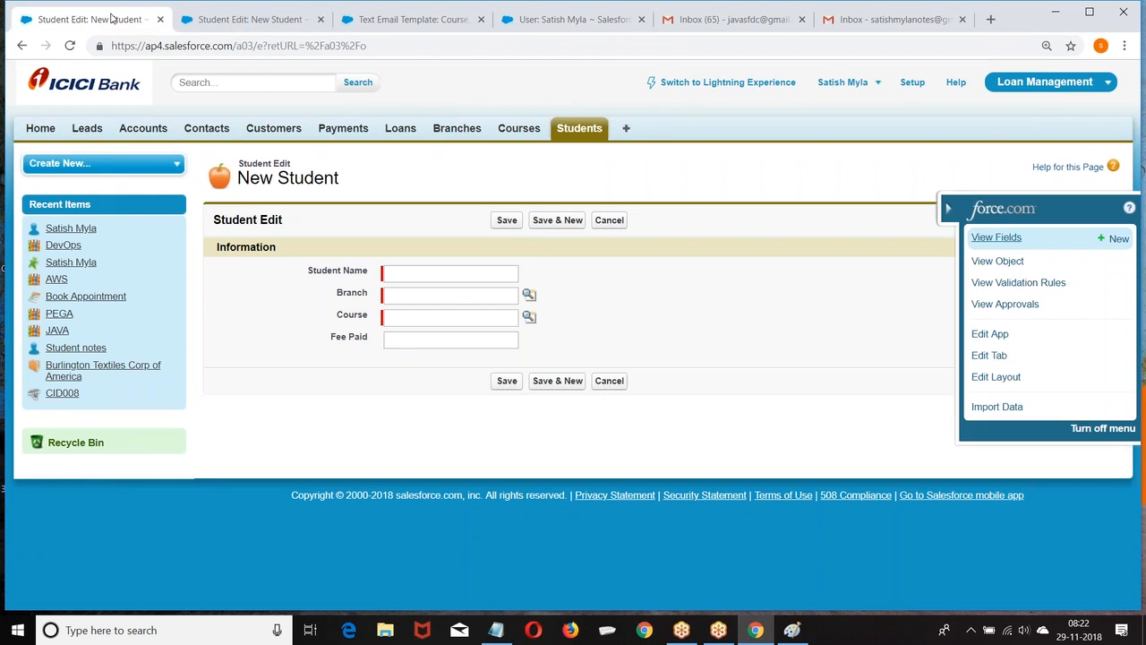
pyautogui.click(160, 19)
pyautogui.click(258, 7)
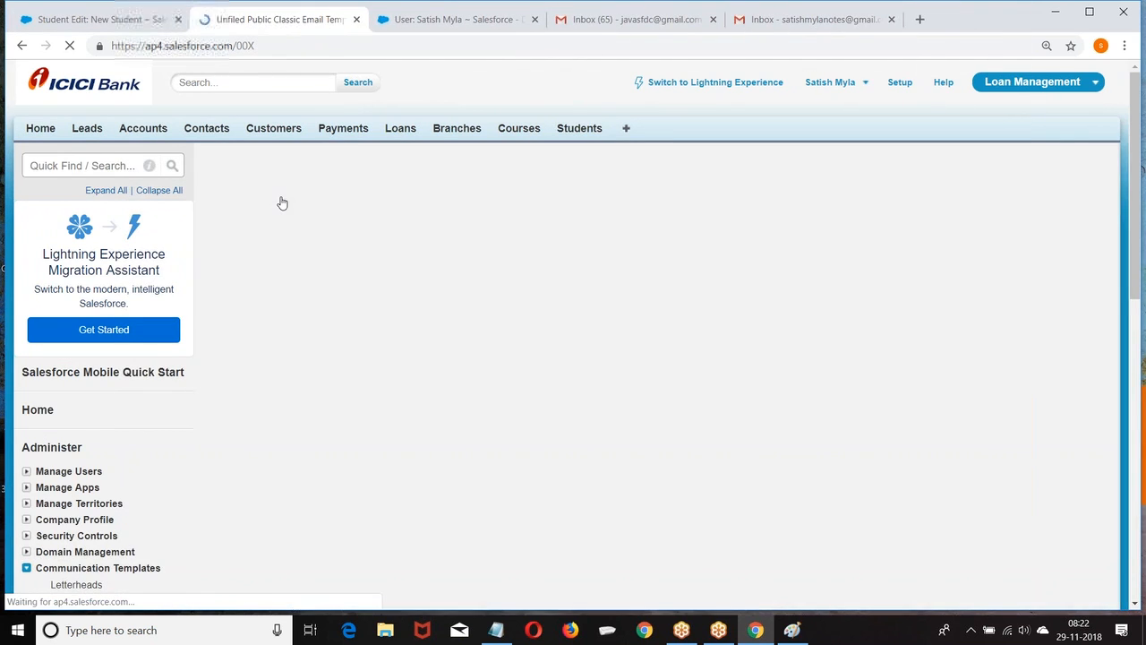
pyautogui.scroll(-1, 627, 403)
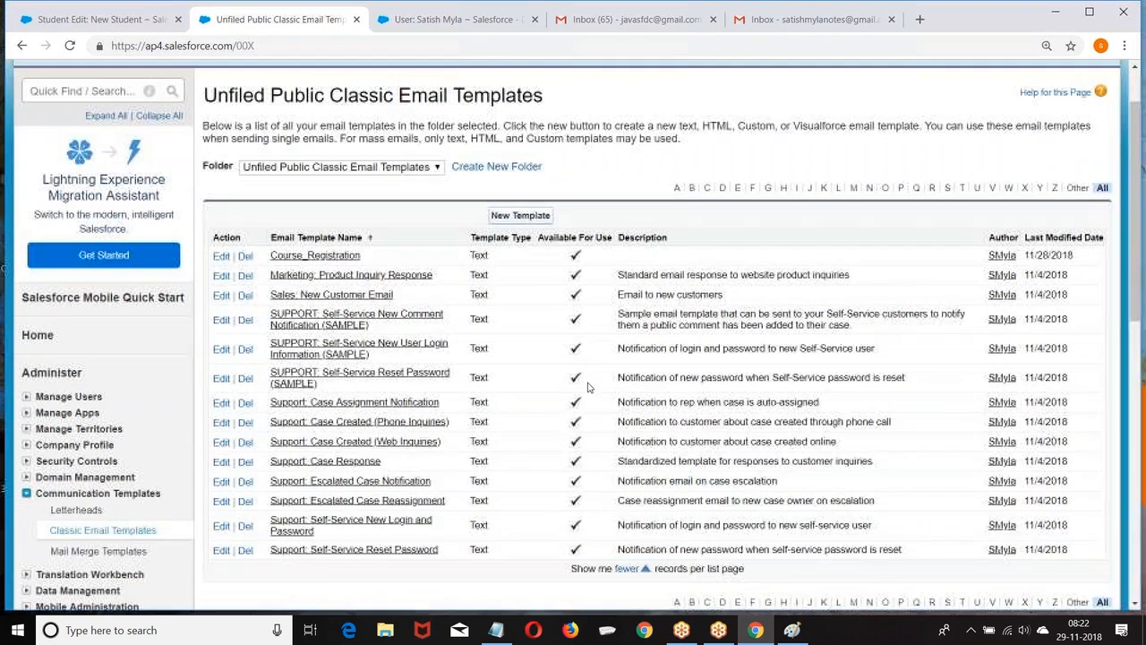
pyautogui.click(791, 629)
# Type the tags <b, <i> and <br> on separate lines in a Paint text box.
pyautogui.click(191, 143)
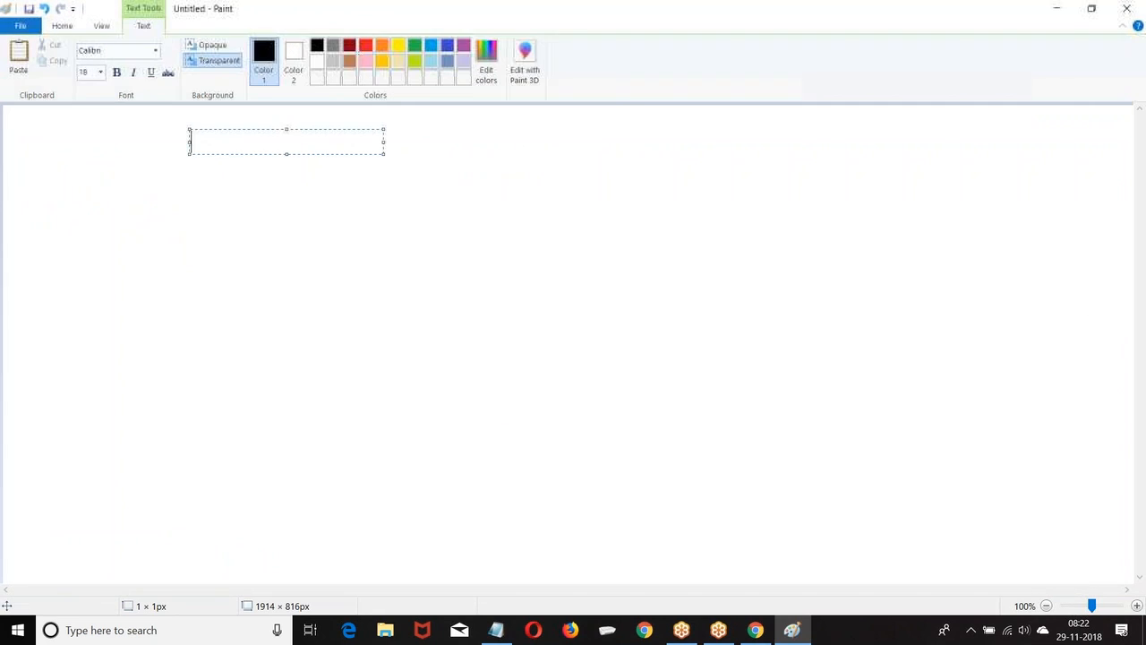
pyautogui.write('<b>>')
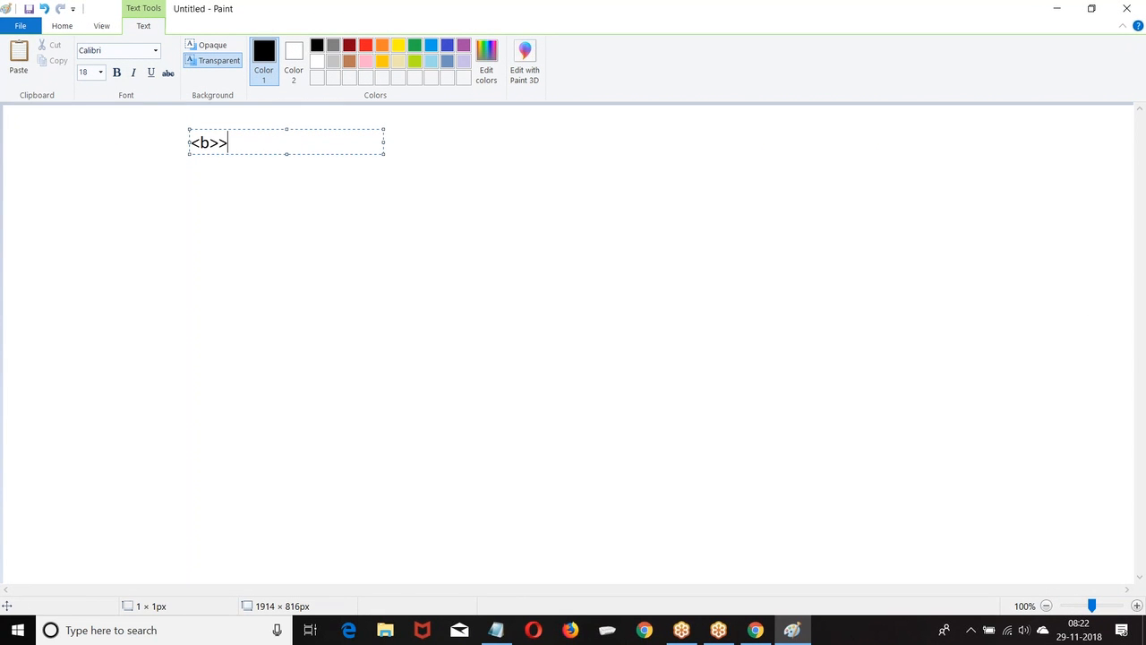
pyautogui.press('BackSpace')
pyautogui.press('BackSpace')
pyautogui.press('BackSpace')
pyautogui.press('Return')
pyautogui.press('Return')
pyautogui.write('<i>')
pyautogui.press('Return')
pyautogui.press('Return')
pyautogui.write('<b')
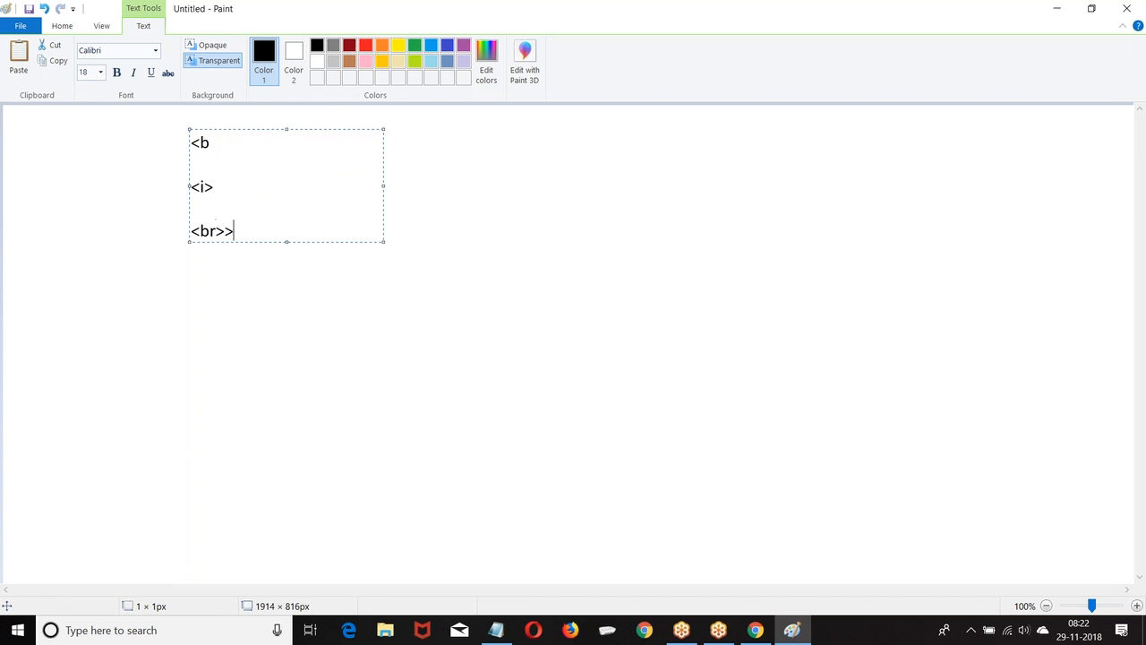
pyautogui.press('BackSpace')
pyautogui.press('BackSpace')
pyautogui.write('>')
pyautogui.press('Return')
pyautogui.press('BackSpace')
pyautogui.press('BackSpace')
# Add a line with the red font-style tag, then go back to the browser's email templates.
pyautogui.press('Return')
pyautogui.write('<font style="colorr:re')
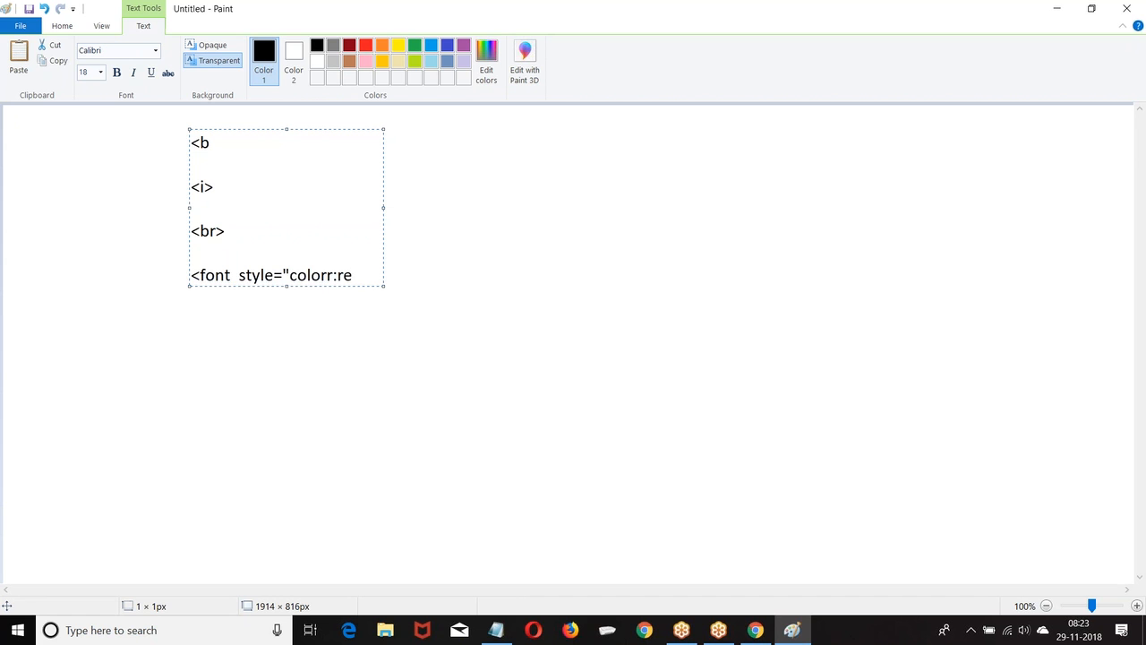
pyautogui.write('d')
pyautogui.press('BackSpace')
pyautogui.press('BackSpace')
pyautogui.press('BackSpace')
pyautogui.write('red:')
pyautogui.click(759, 634)
pyautogui.click(521, 216)
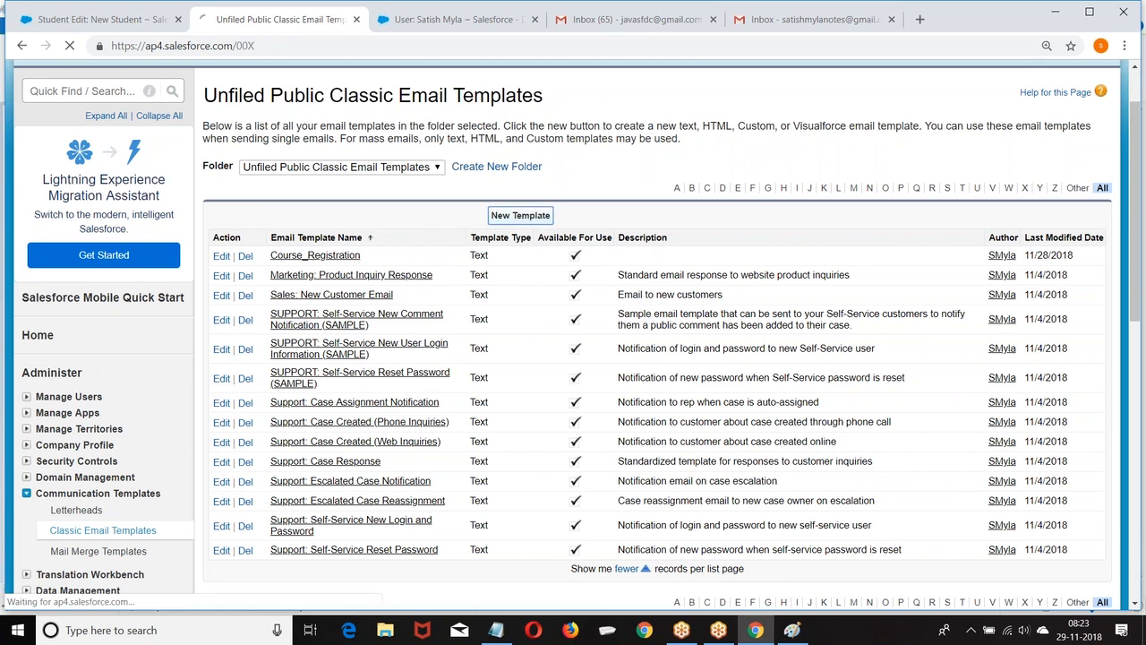
# Create a Custom template named Student_Registration, available for use, with subject Student Registration.
pyautogui.scroll(-2, 229, 212)
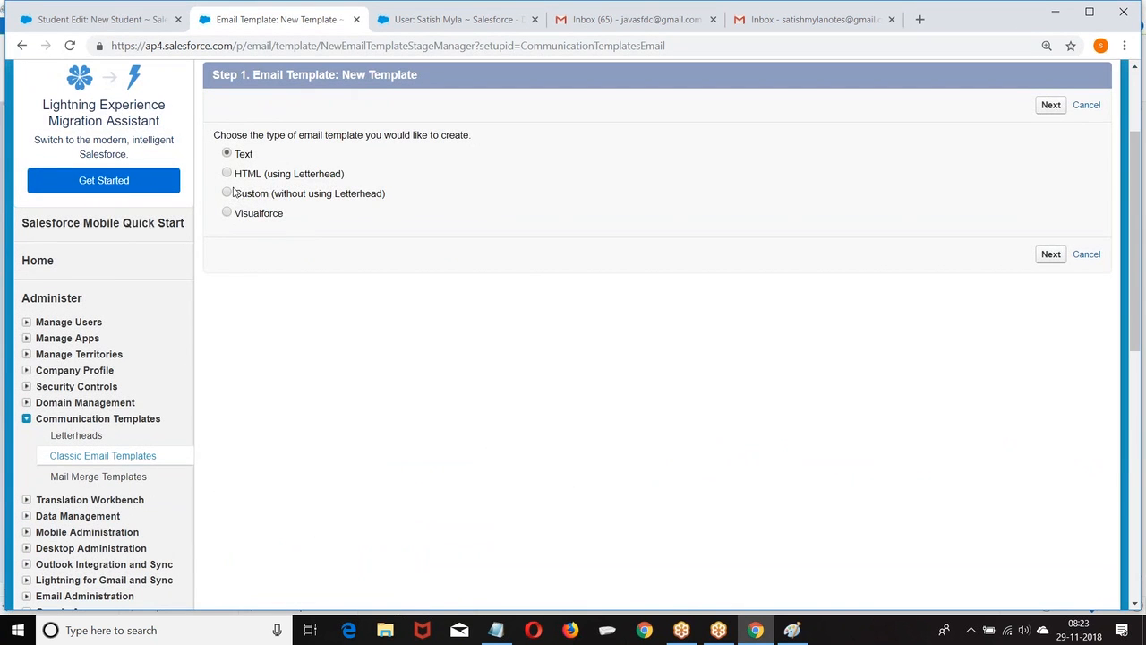
pyautogui.click(230, 194)
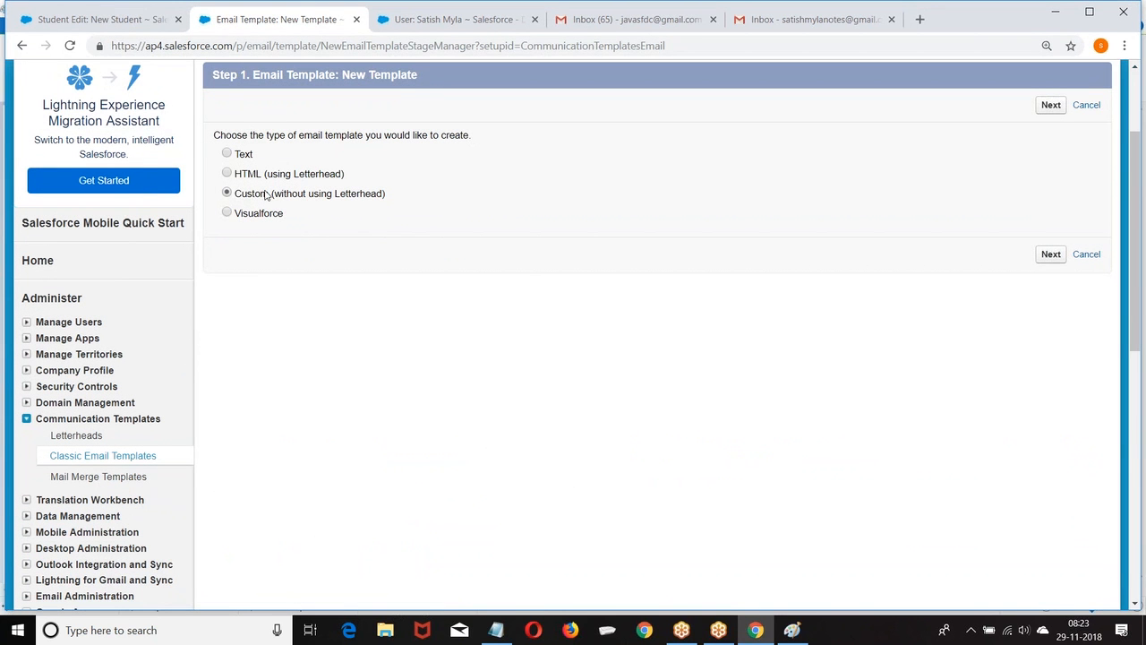
pyautogui.click(1051, 254)
pyautogui.scroll(-3, 393, 165)
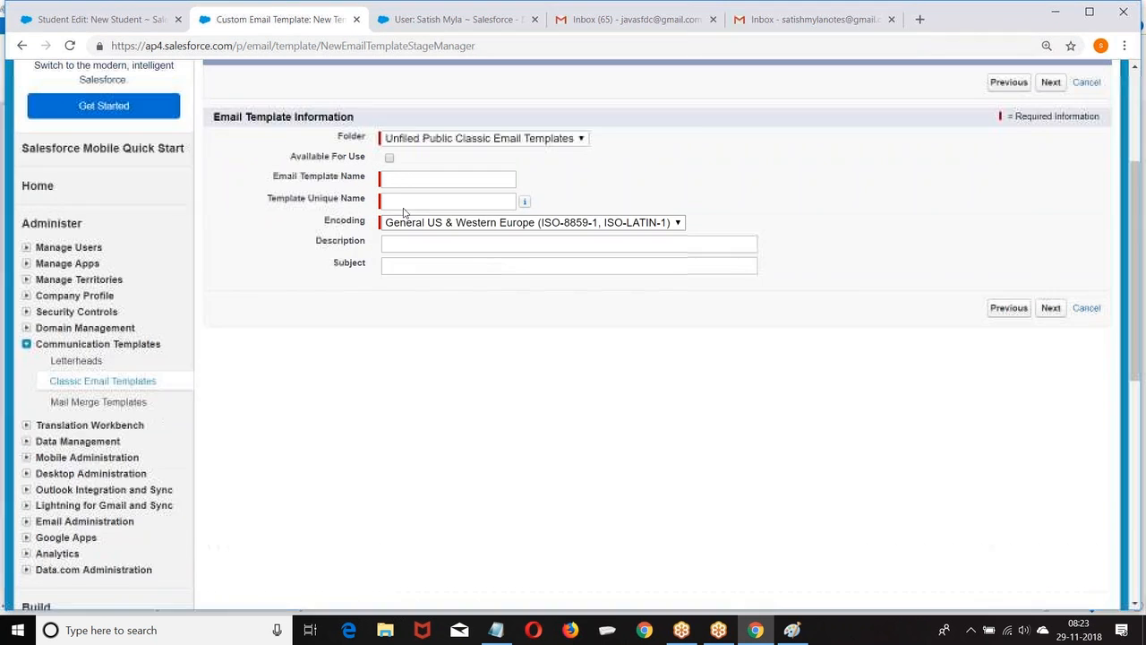
pyautogui.click(413, 179)
pyautogui.write('S')
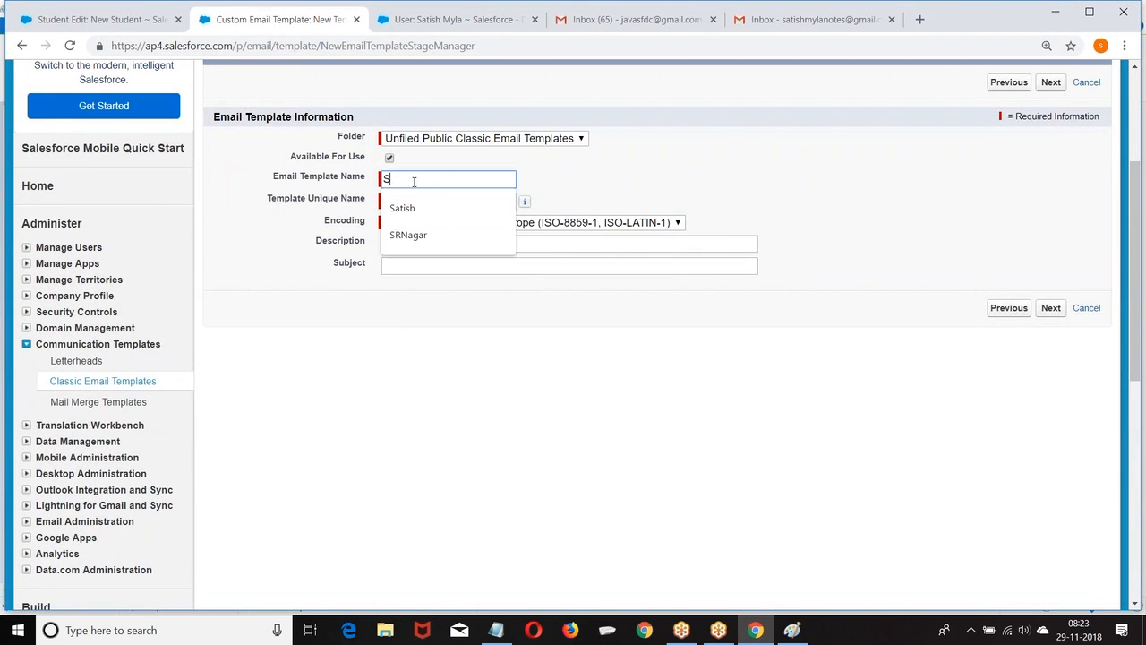
pyautogui.write('tudent_Registration')
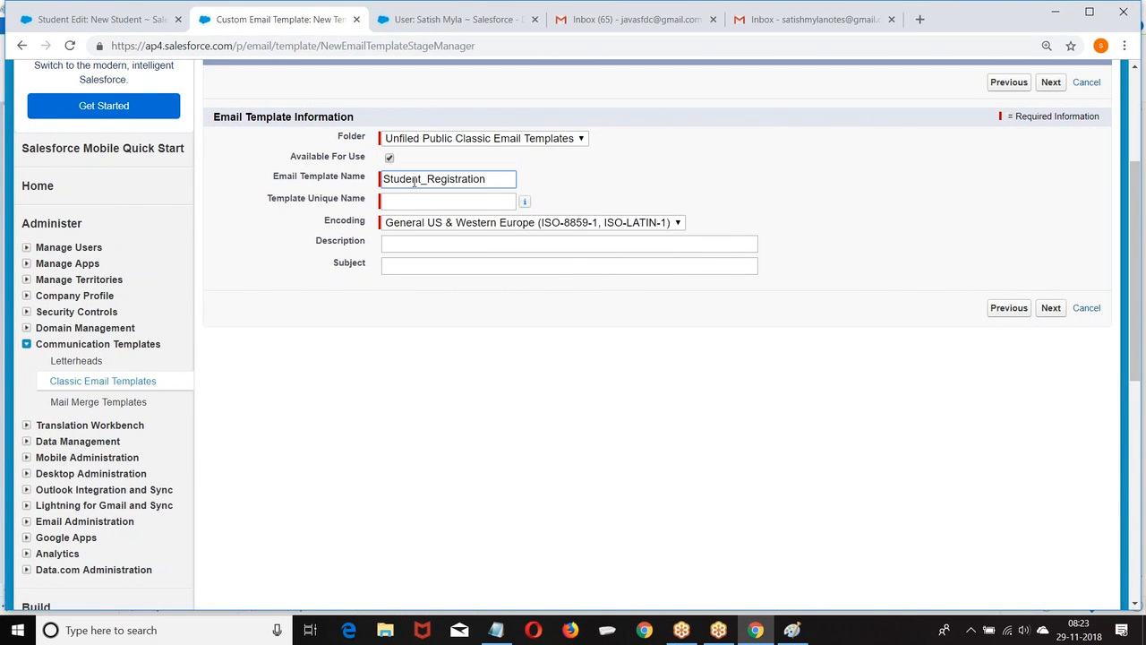
pyautogui.click(414, 202)
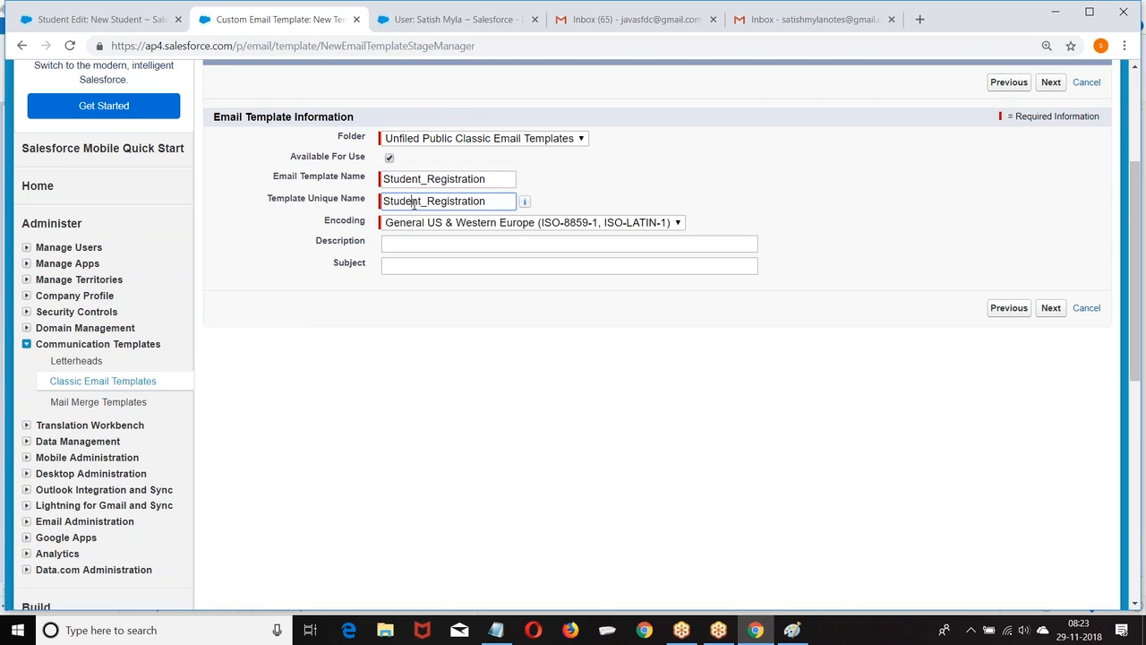
pyautogui.click(395, 266)
pyautogui.write('Student')
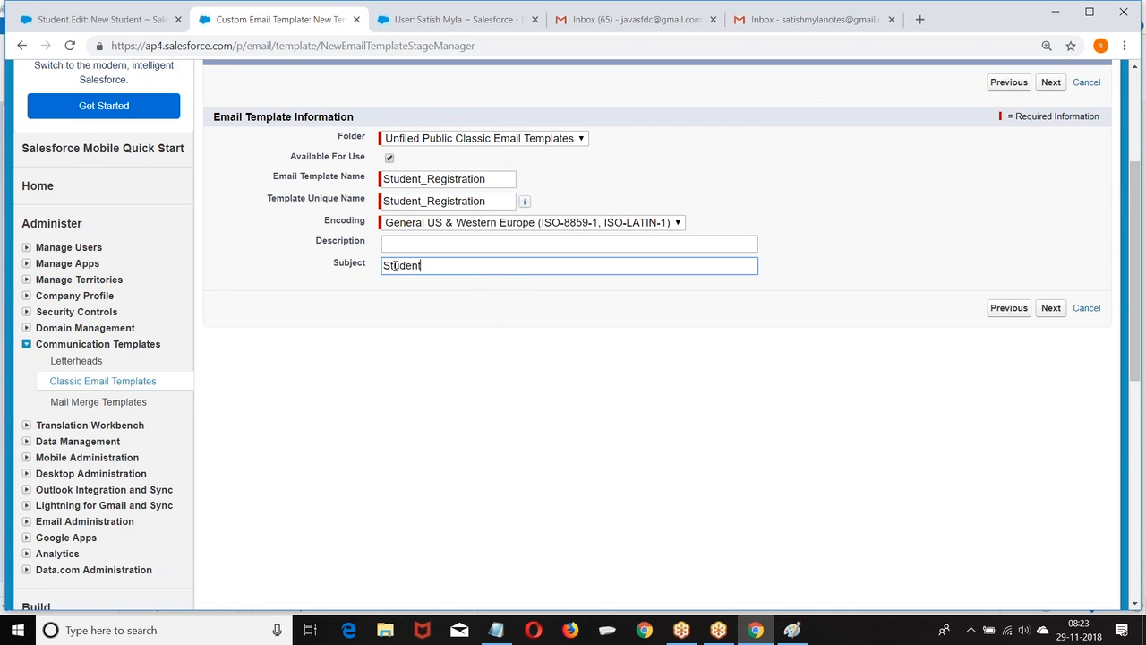
pyautogui.write(' Registrait')
pyautogui.click(1050, 308)
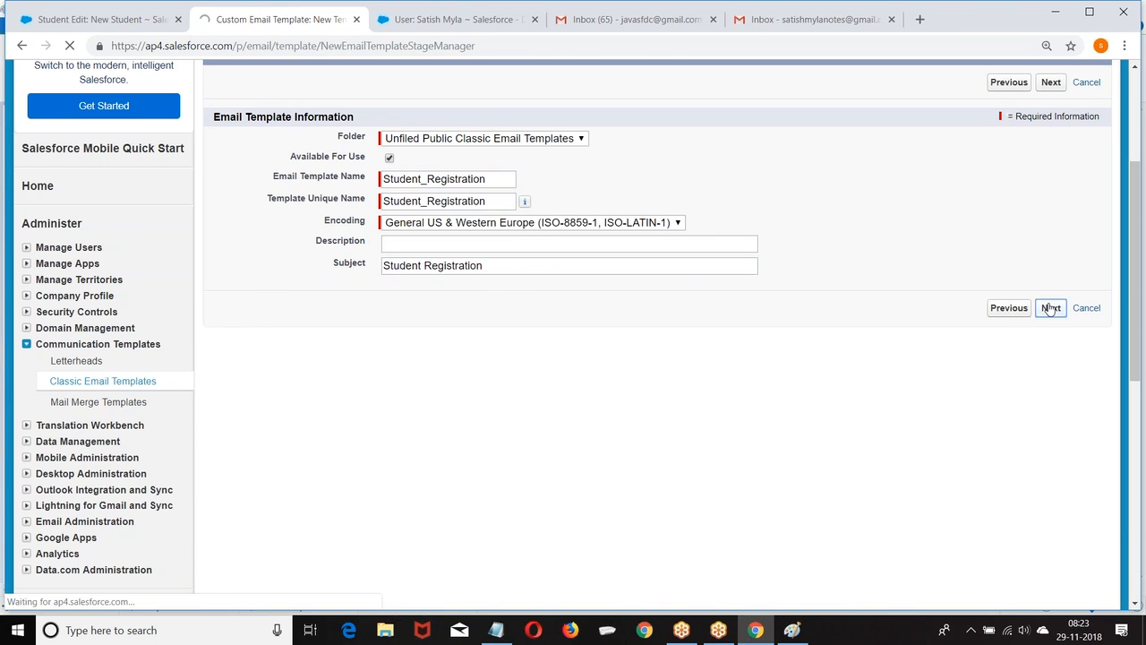
pyautogui.scroll(-2, 1049, 302)
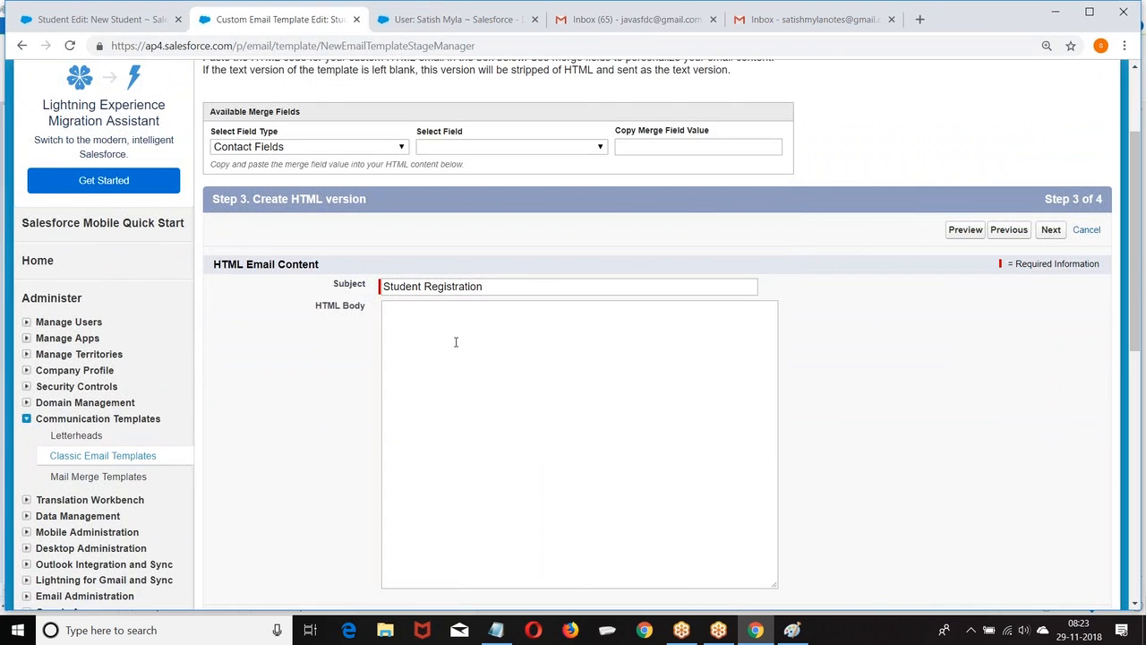
# Glance at the Students home page and a New Student form, then return to the email template editor.
pyautogui.click(428, 17)
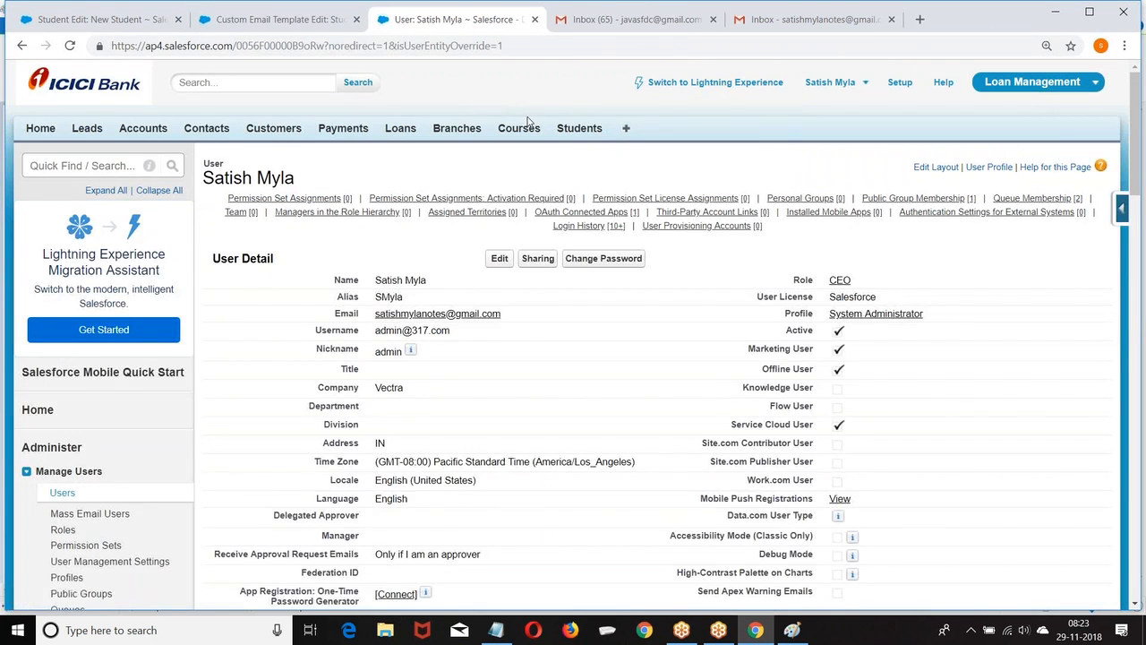
pyautogui.click(579, 130)
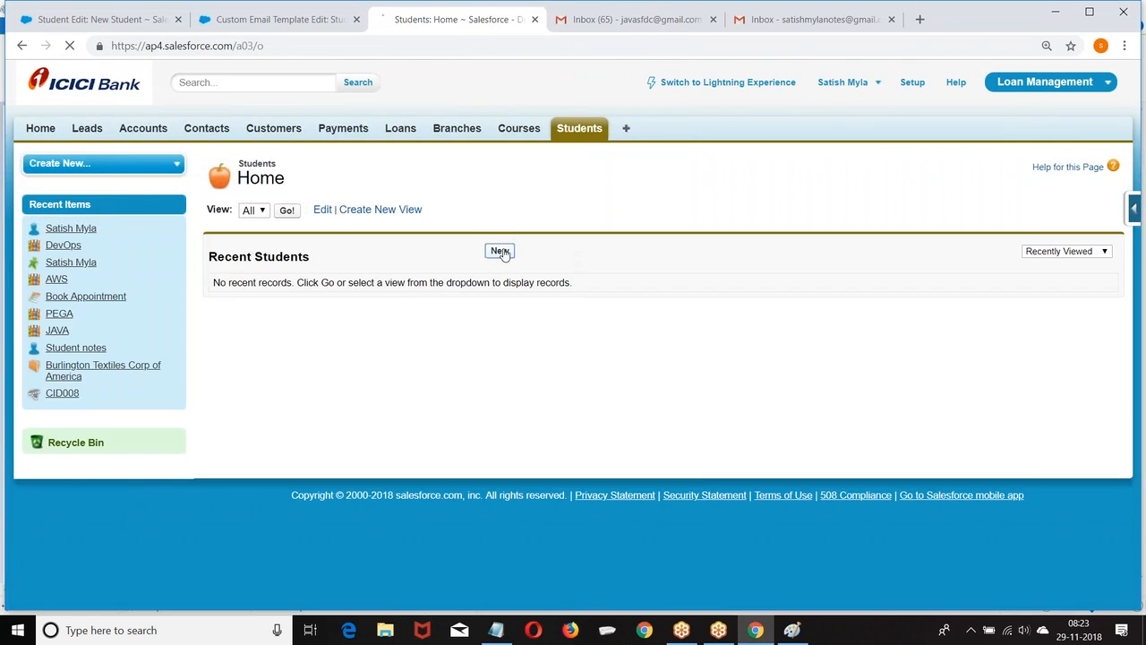
pyautogui.click(499, 253)
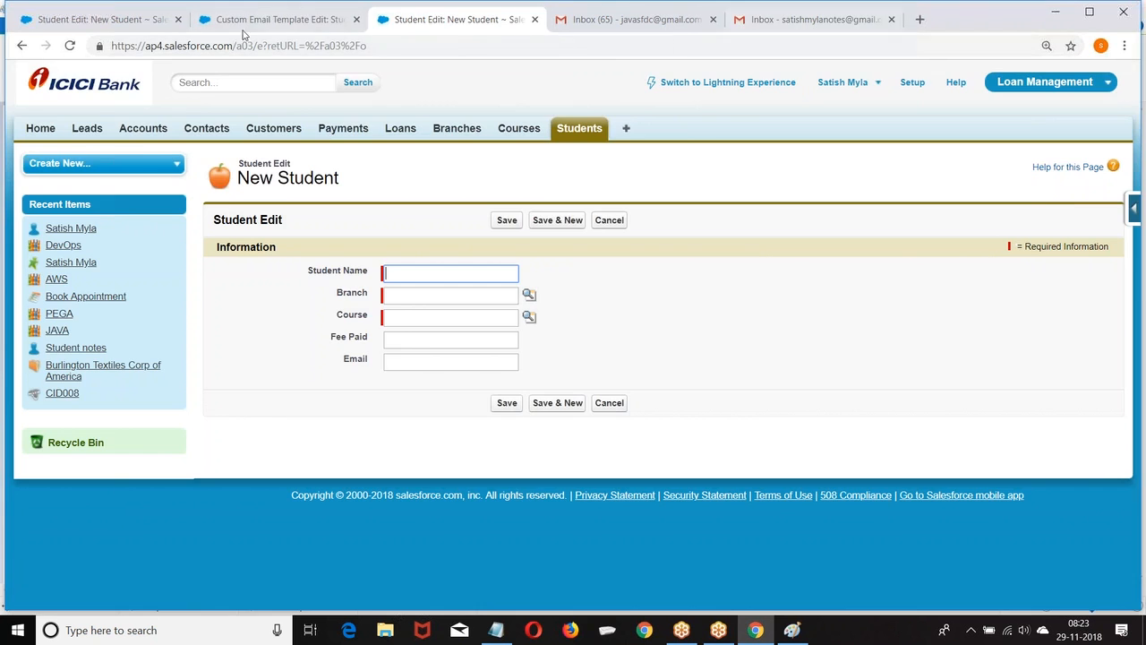
pyautogui.click(269, 18)
# Write the greeting '<h2> Dear {! Student_Name} ,<br/>' at the start of the HTML body.
pyautogui.click(404, 333)
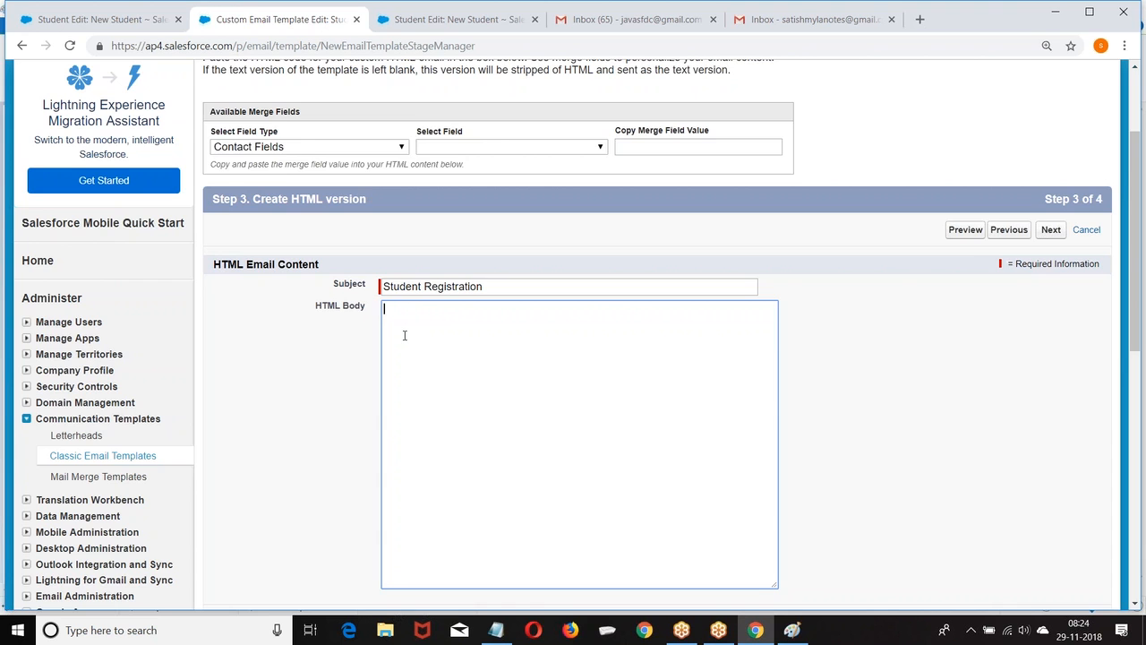
pyautogui.hotkey('ctrl', '+')
pyautogui.hotkey('ctrl', '+')
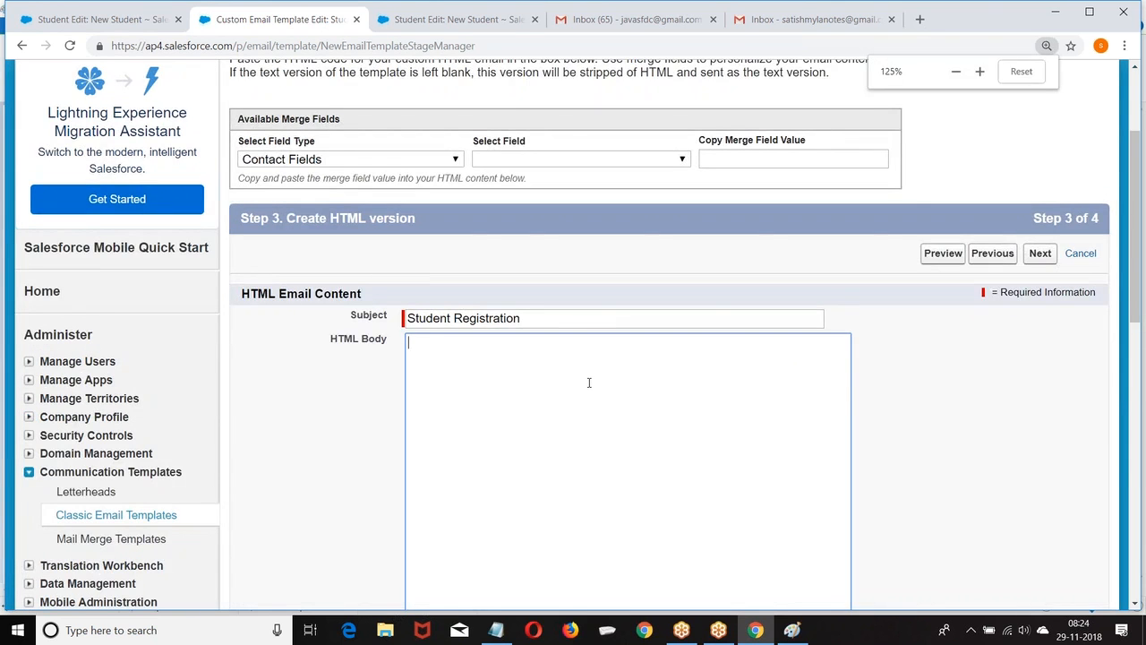
pyautogui.scroll(-2, 589, 382)
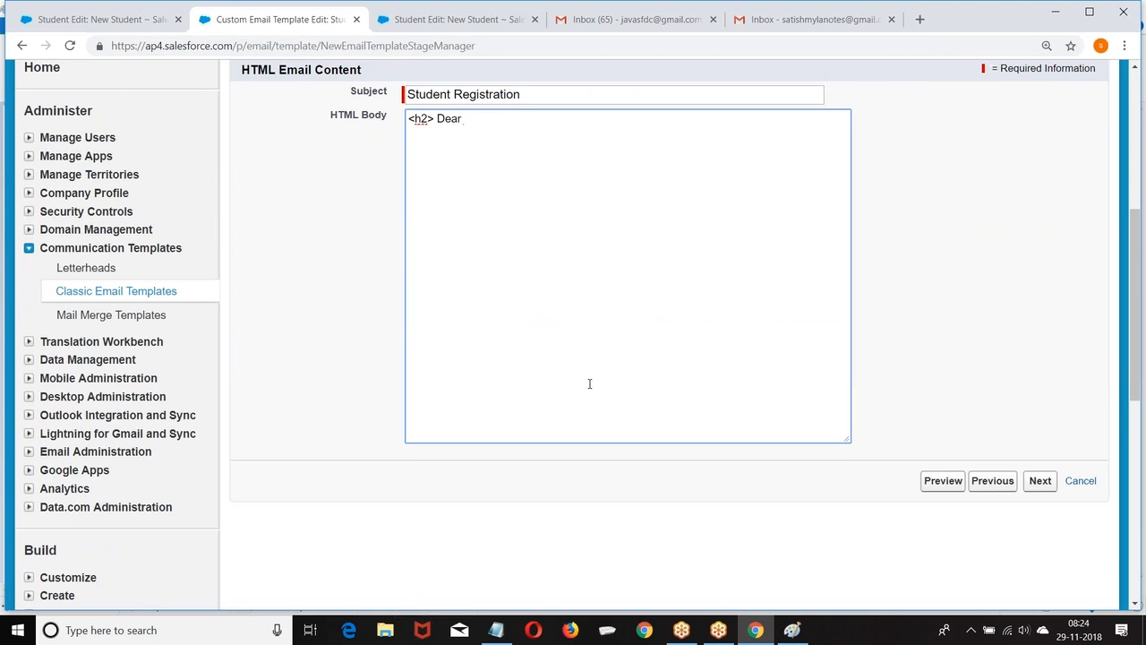
pyautogui.write('tudent_Name} ,<br')
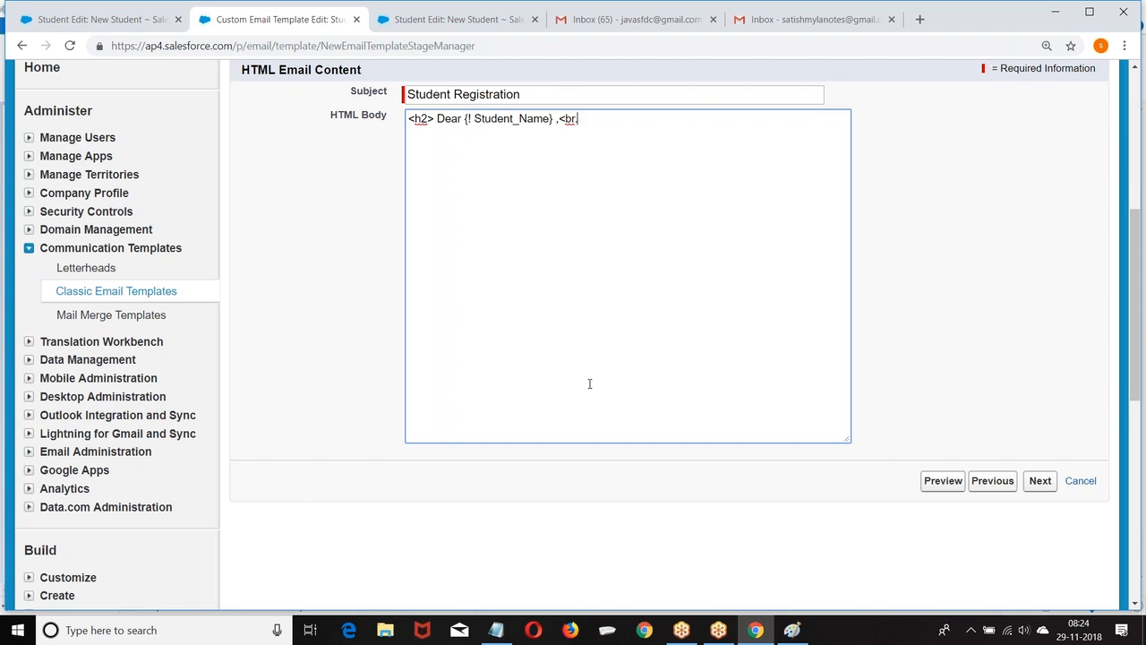
pyautogui.write('/>')
pyautogui.press('Return')
# Add the line 'Your Registration process is successfully completed with', using spellcheck to fix 'successfully'.
pyautogui.write('Your Registration fr')
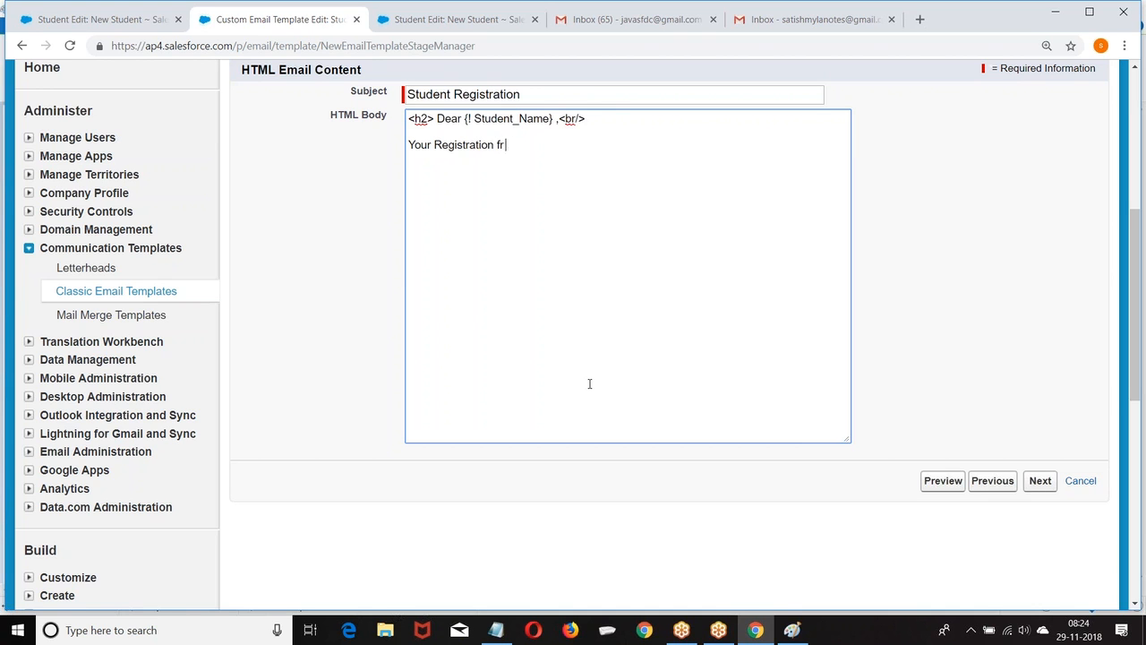
pyautogui.press('BackSpace')
pyautogui.write('process is u')
pyautogui.press('BackSpace')
pyautogui.write('suucsssss')
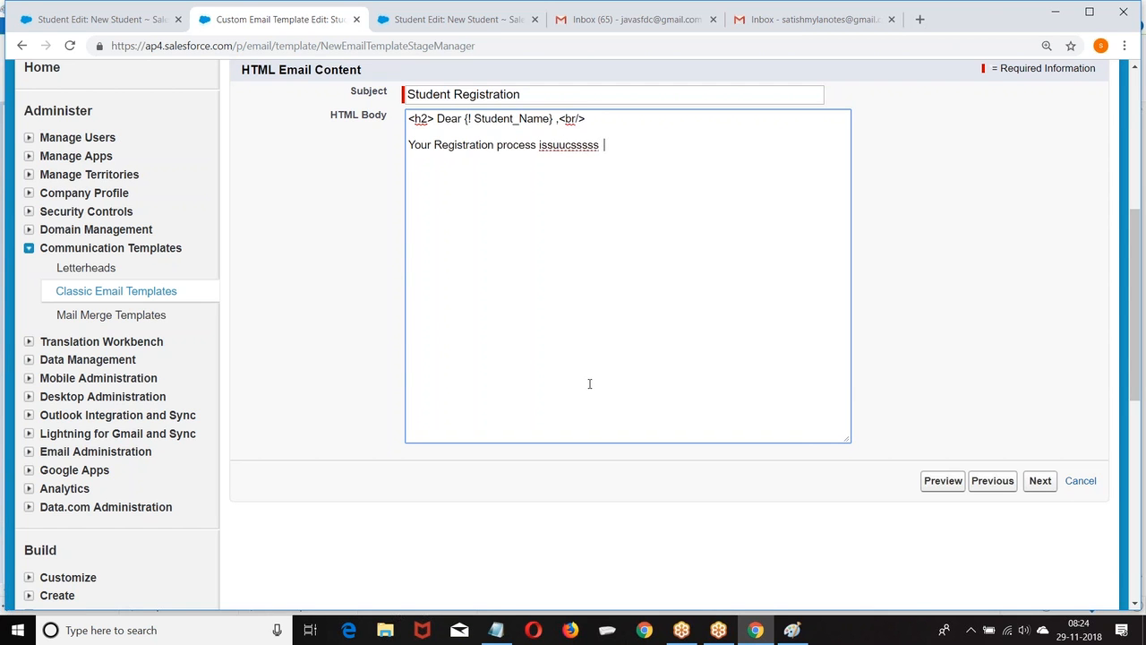
pyautogui.click(548, 145)
pyautogui.click(620, 147)
pyautogui.press('BackSpace')
pyautogui.press('BackSpace')
pyautogui.press('BackSpace')
pyautogui.press('BackSpace')
pyautogui.write('fully completed')
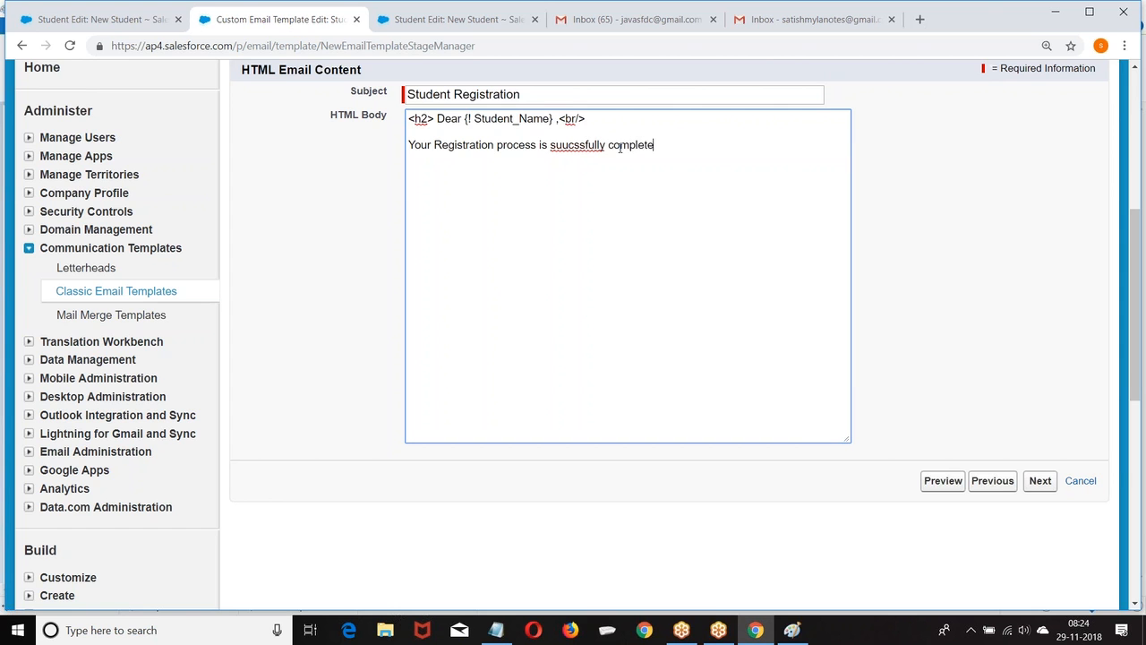
pyautogui.rightClick(585, 148)
pyautogui.click(622, 162)
pyautogui.write('wi')
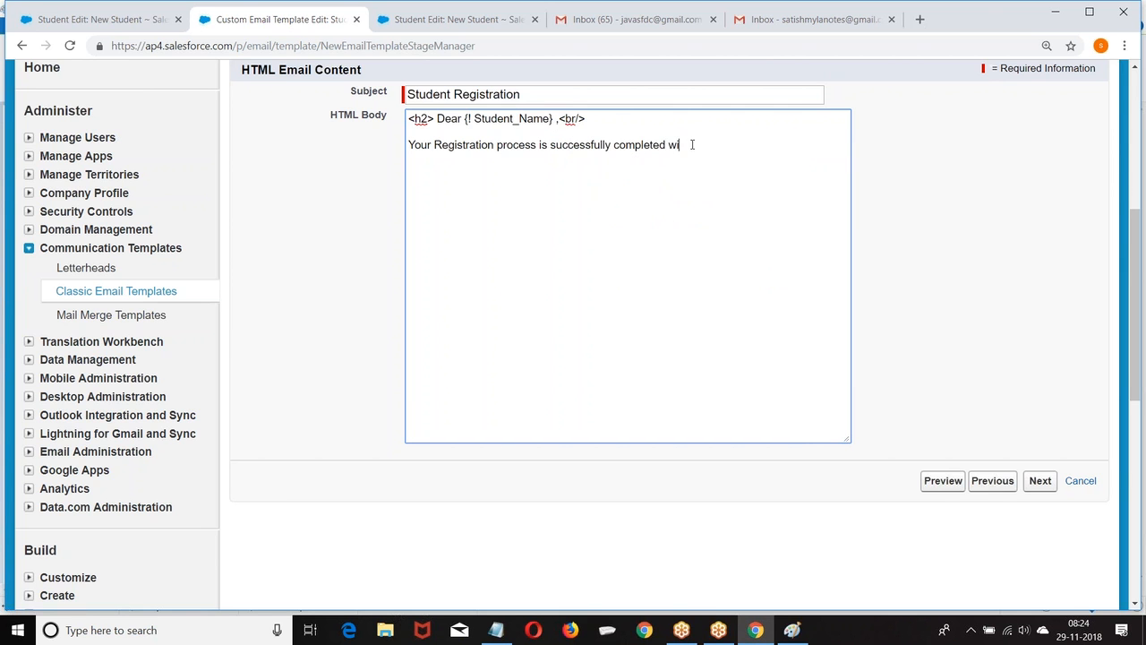
pyautogui.write('thfollo')
pyautogui.write('lowint')
# Complete the sentence as 'with following details <br/>' and begin a new line.
pyautogui.press('BackSpace')
pyautogui.press('BackSpace')
pyautogui.press('BackSpace')
pyautogui.press('BackSpace')
pyautogui.press('BackSpace')
pyautogui.write('owing dta')
pyautogui.press('BackSpace')
pyautogui.press('BackSpace')
pyautogui.write('etails  <br/>')
pyautogui.press('Return')
# Start a 'Course Name :' line and generate the Student Fields > Faculty Name merge field code.
pyautogui.write('ourse')
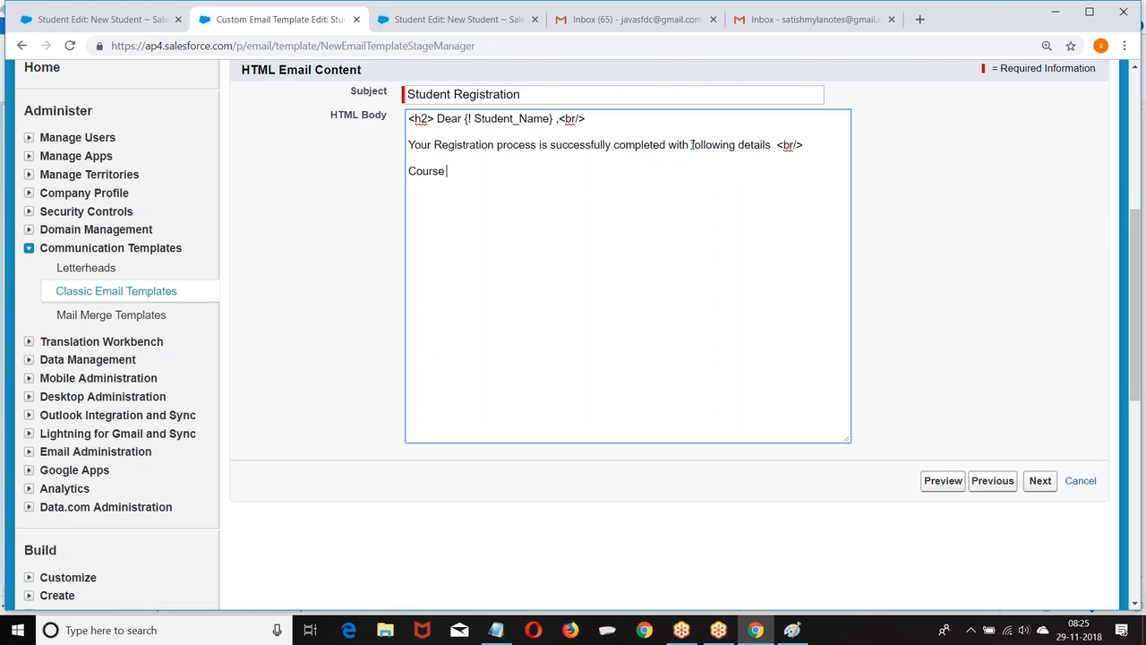
pyautogui.write(' Name :{! Student')
pyautogui.scroll(4, 387, 192)
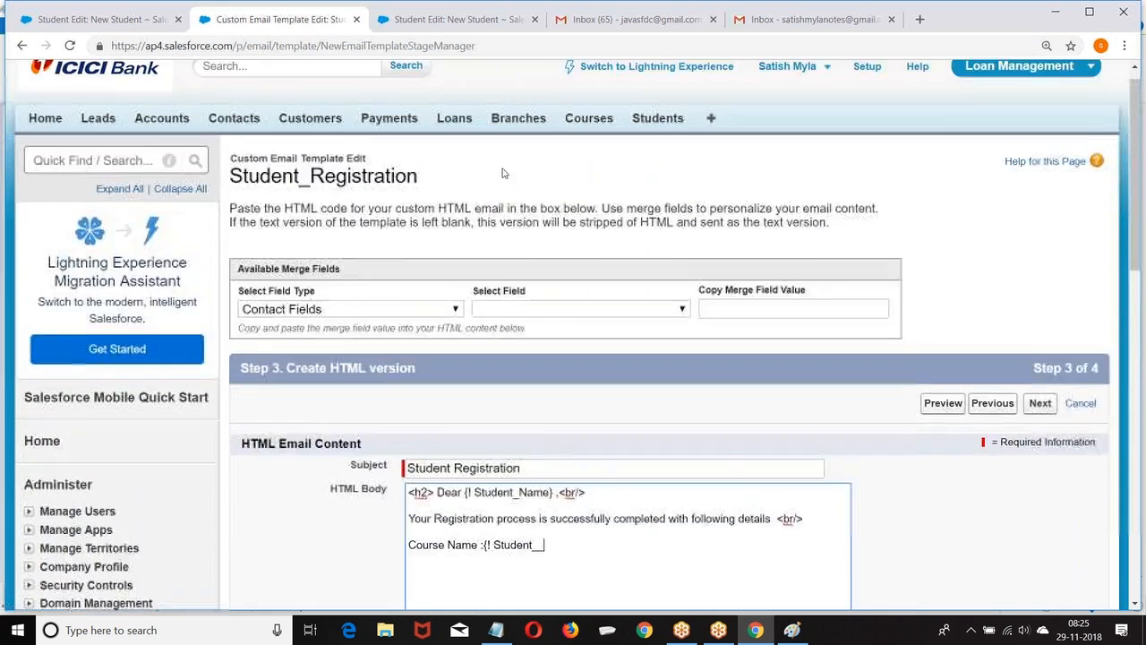
pyautogui.scroll(-1, 387, 192)
pyautogui.click(370, 180)
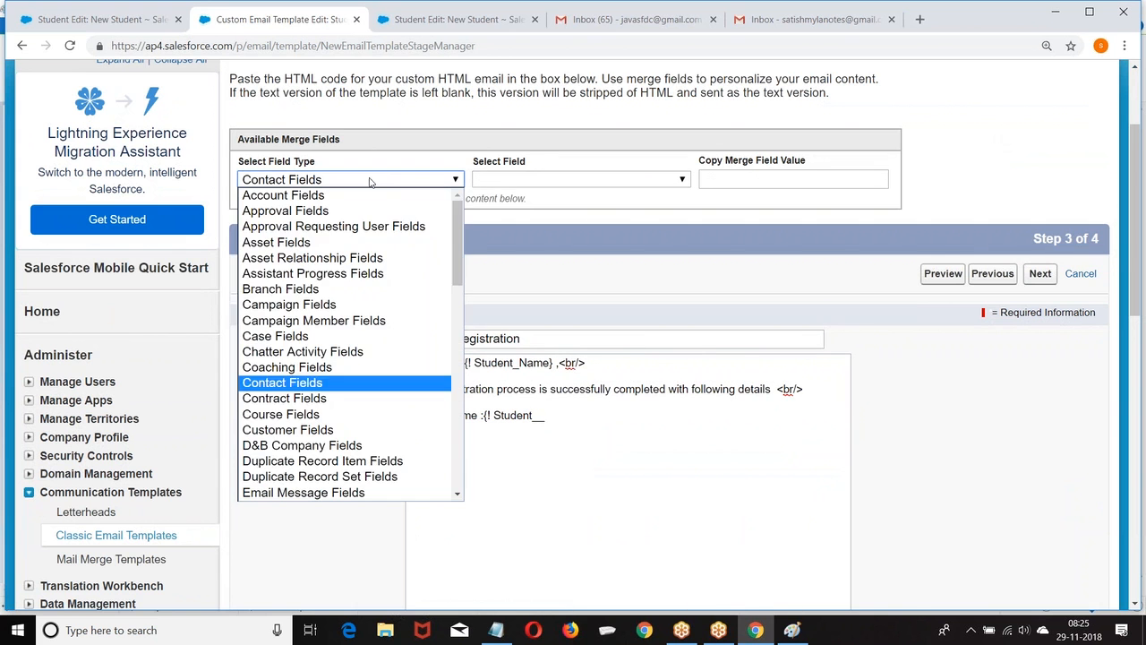
pyautogui.click(304, 414)
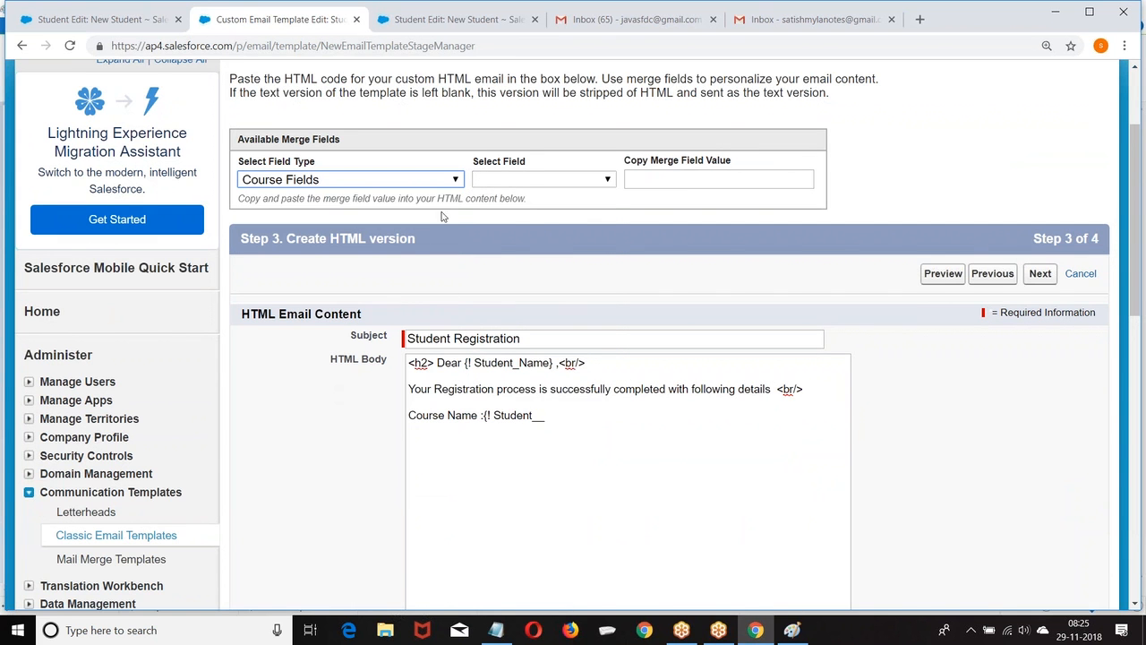
pyautogui.click(549, 181)
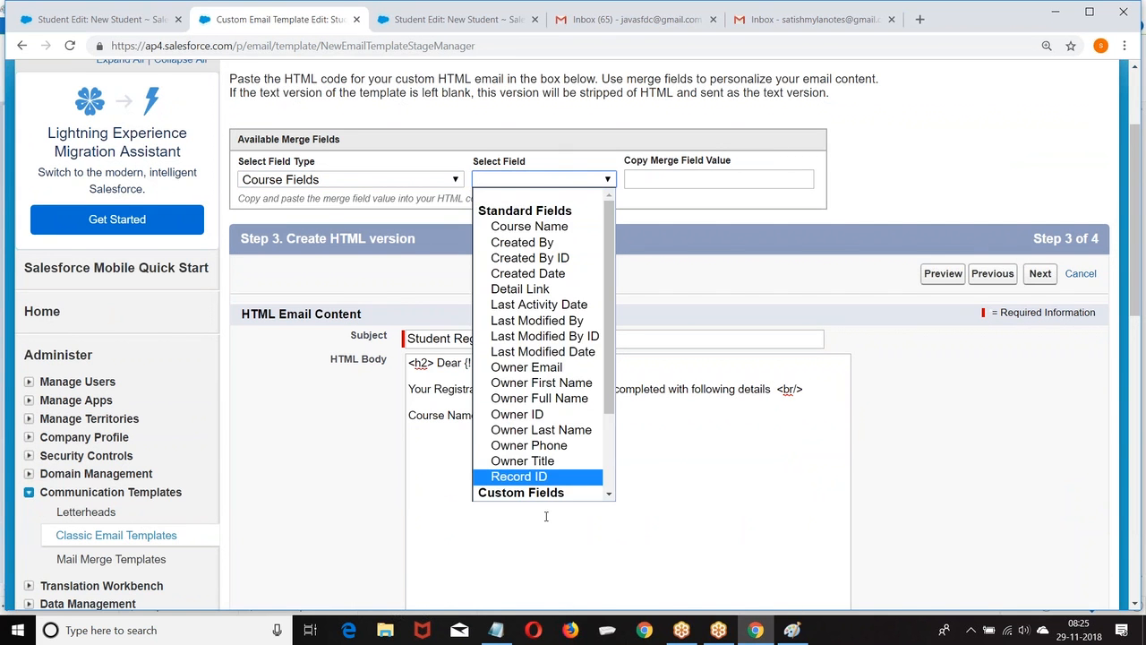
pyautogui.scroll(-3, 614, 320)
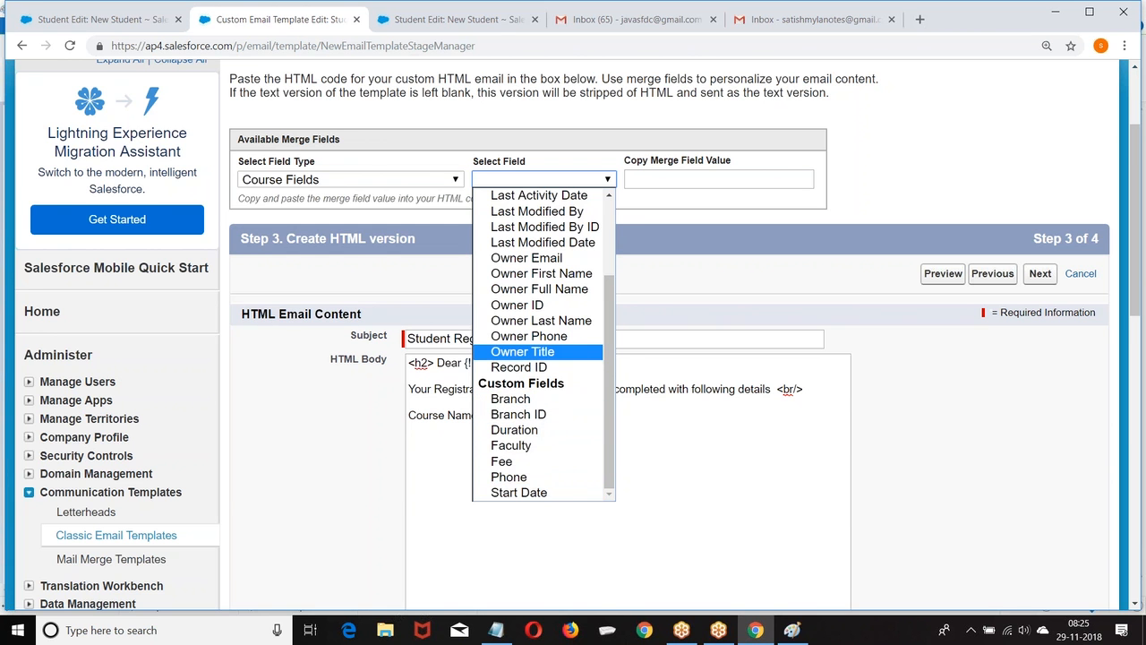
pyautogui.click(347, 179)
pyautogui.scroll(-5, 328, 356)
pyautogui.scroll(-5, 328, 356)
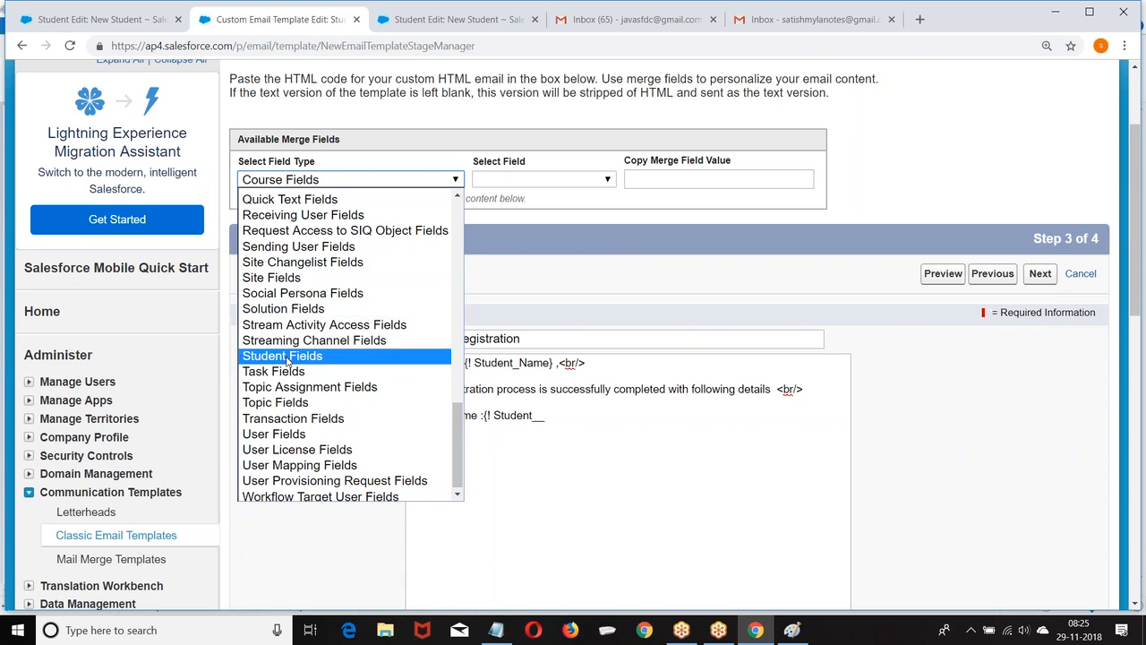
pyautogui.click(287, 356)
pyautogui.click(498, 181)
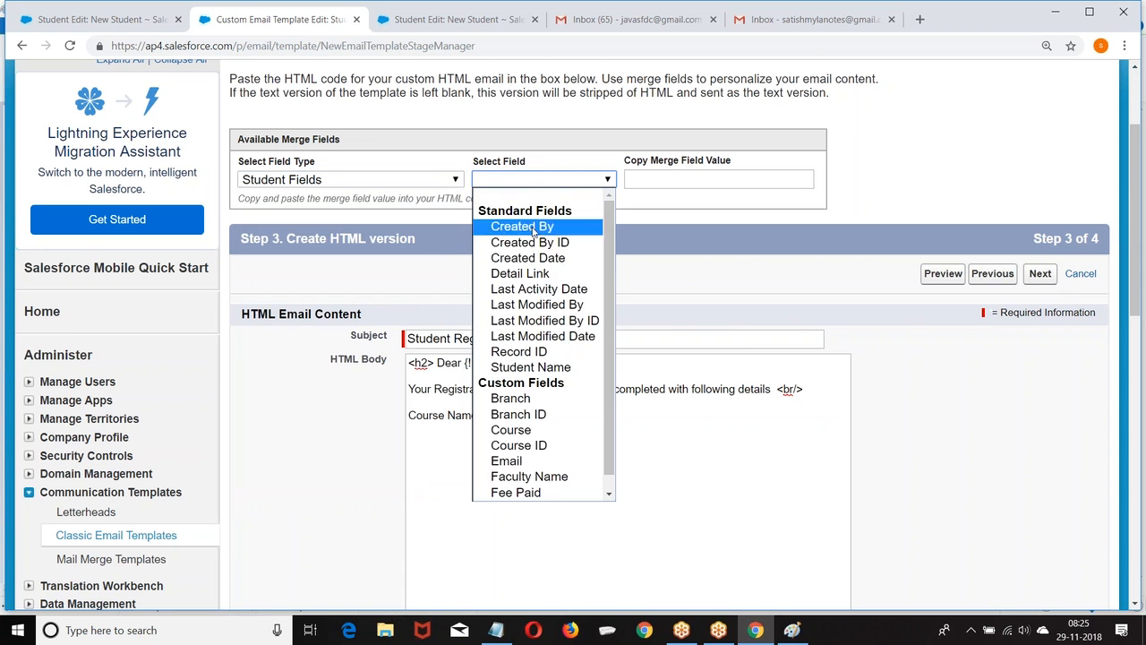
pyautogui.click(539, 479)
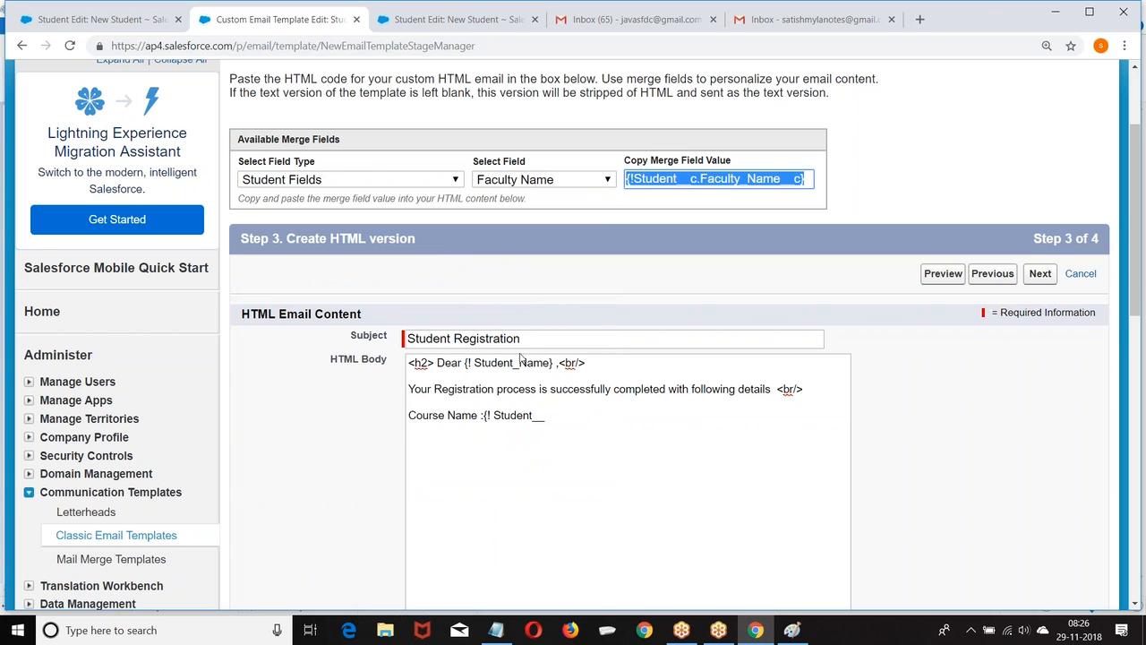
# Paste {!Student__c.Faculty_Name__c} after 'Course Name :', bolding the label and italicizing the value.
pyautogui.moveTo(483, 415); pyautogui.dragTo(546, 415)
pyautogui.write('{!Student__c.Faculty_Name__c}')
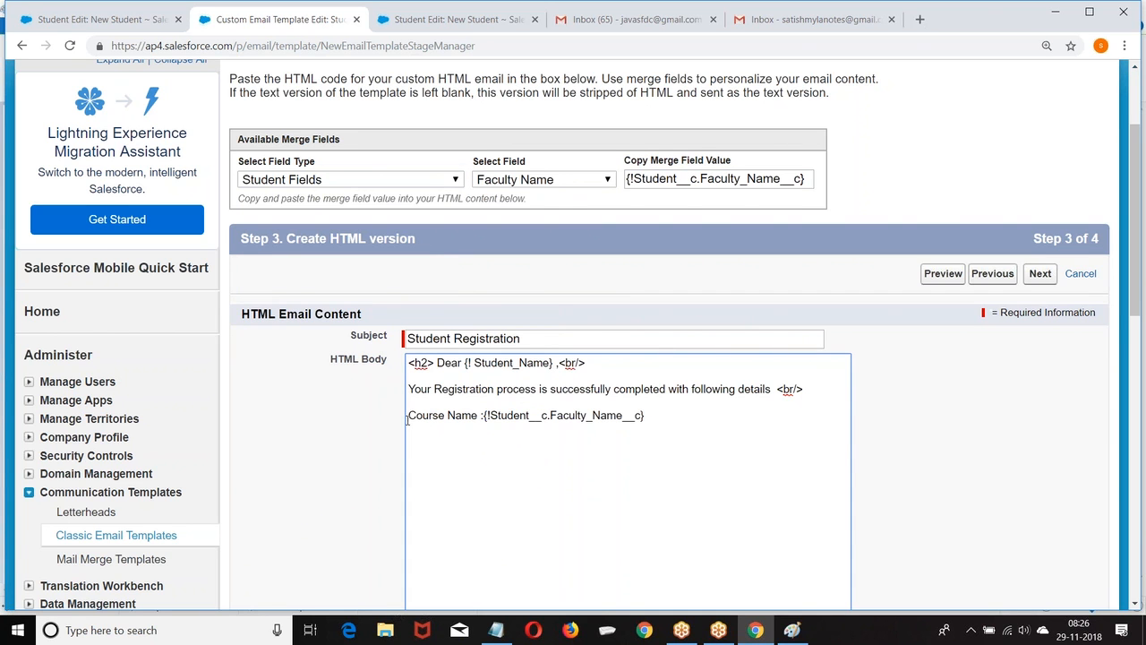
pyautogui.click(407, 416)
pyautogui.write('<b>')
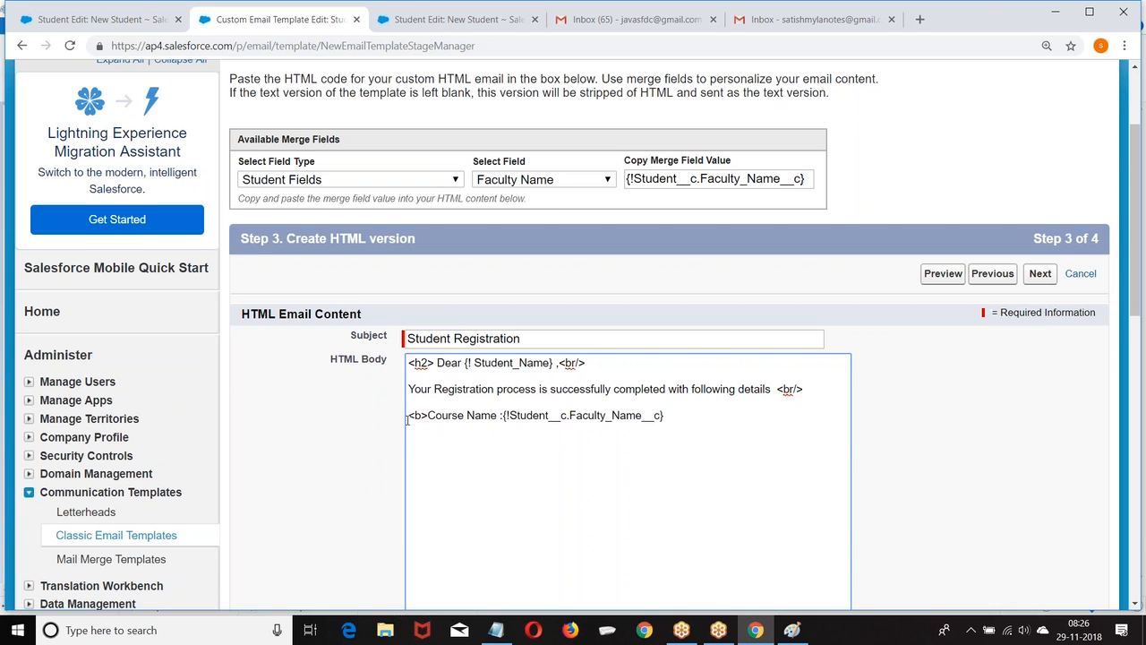
pyautogui.click(502, 415)
pyautogui.write('</b>')
pyautogui.write('>')
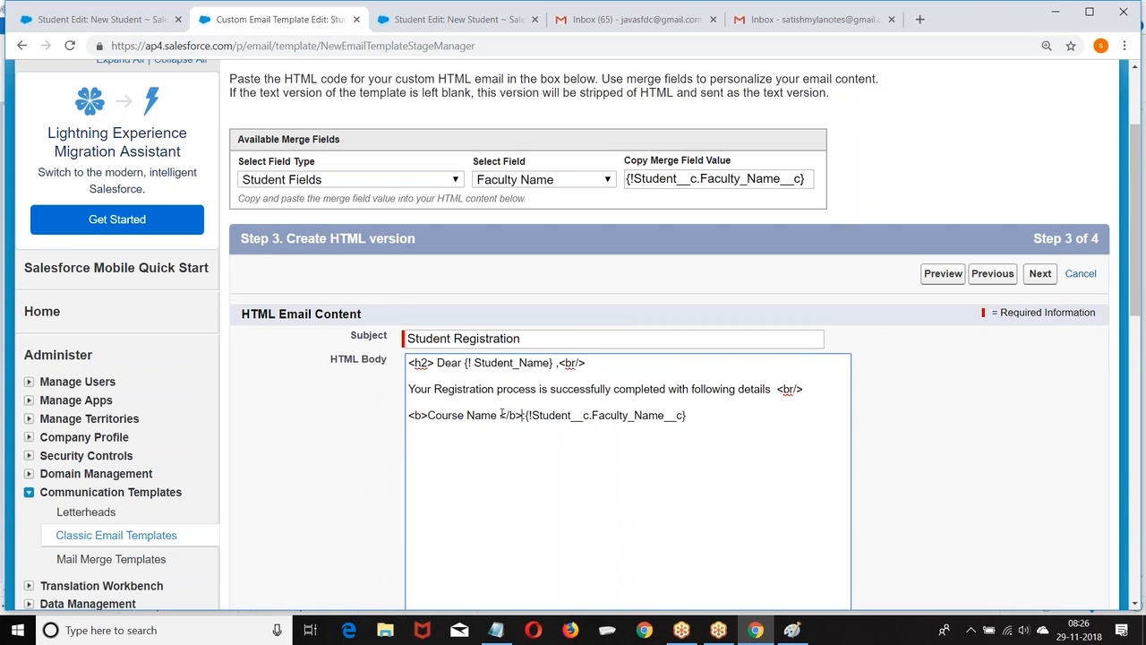
pyautogui.write(':<i>')
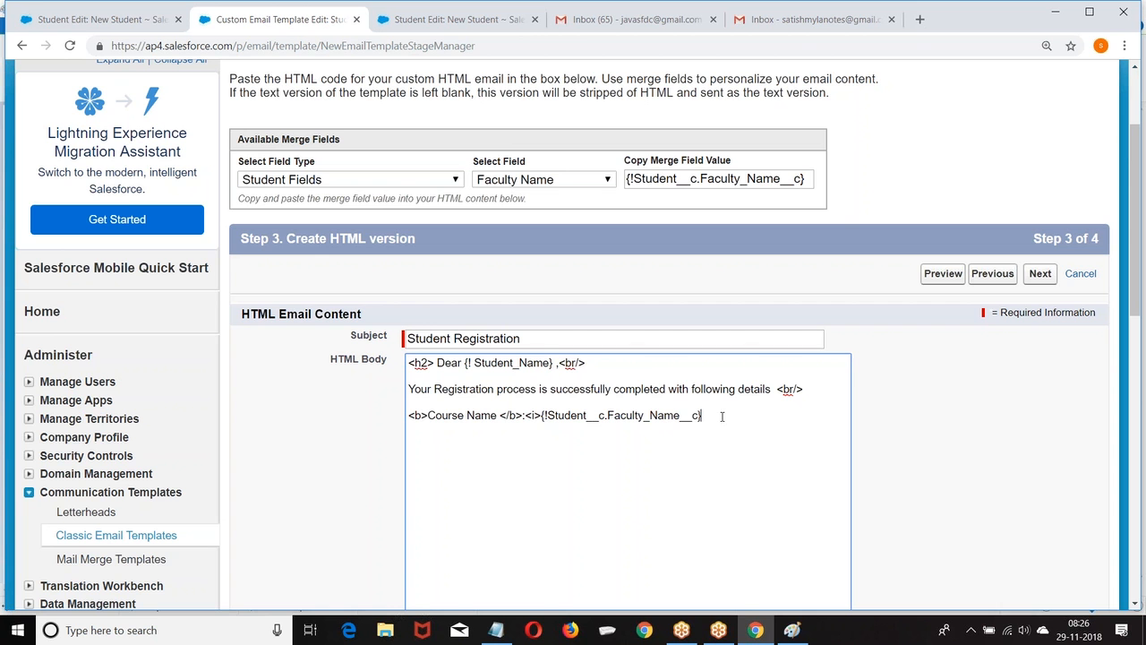
pyautogui.write(' </i>')
# Add a bold '<b> FeePaid</b> :' line with the Fee Paid merge field in italics.
pyautogui.scroll(-1, 631, 387)
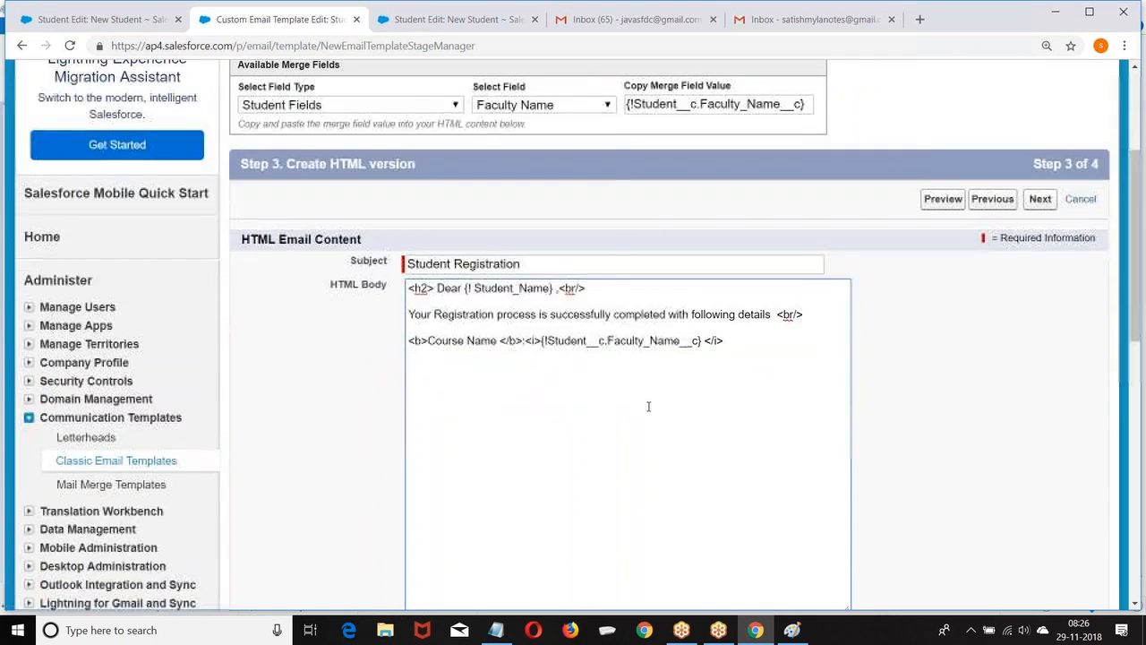
pyautogui.click(566, 105)
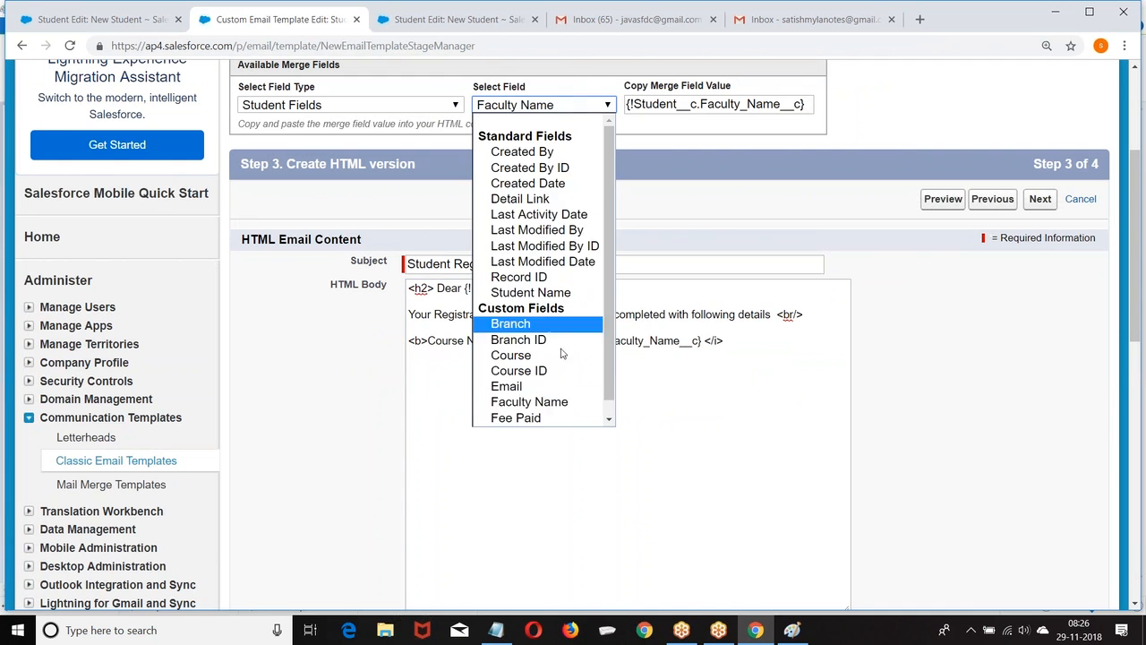
pyautogui.click(537, 419)
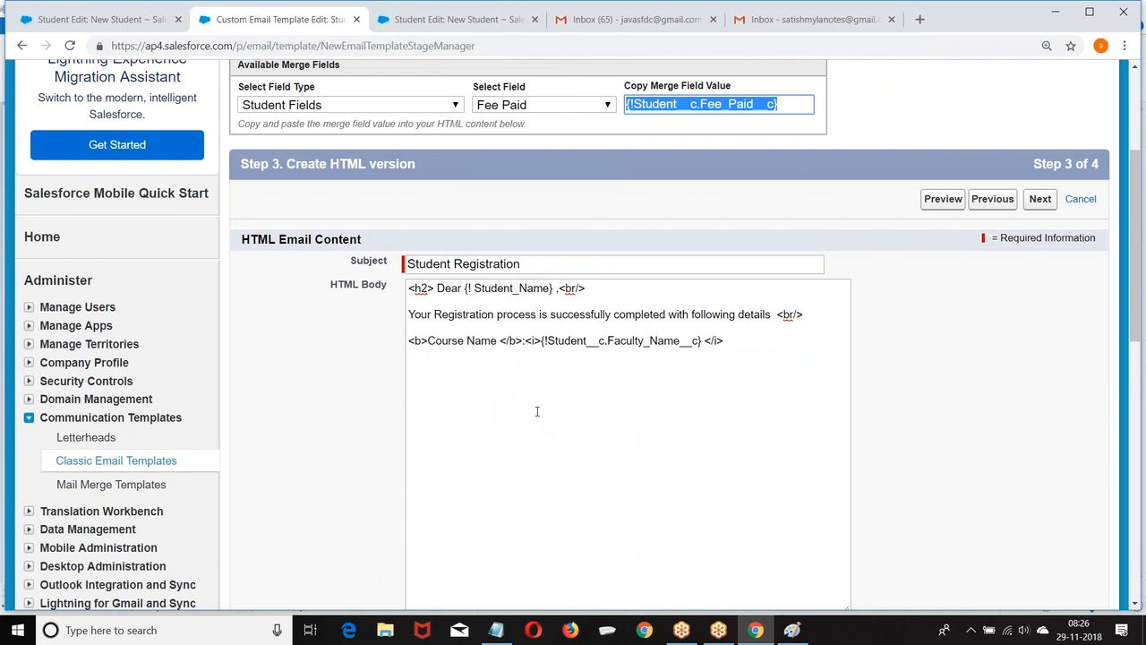
pyautogui.click(744, 338)
pyautogui.write('<br/>')
pyautogui.press('Return')
pyautogui.press('Return')
pyautogui.write('<b> ')
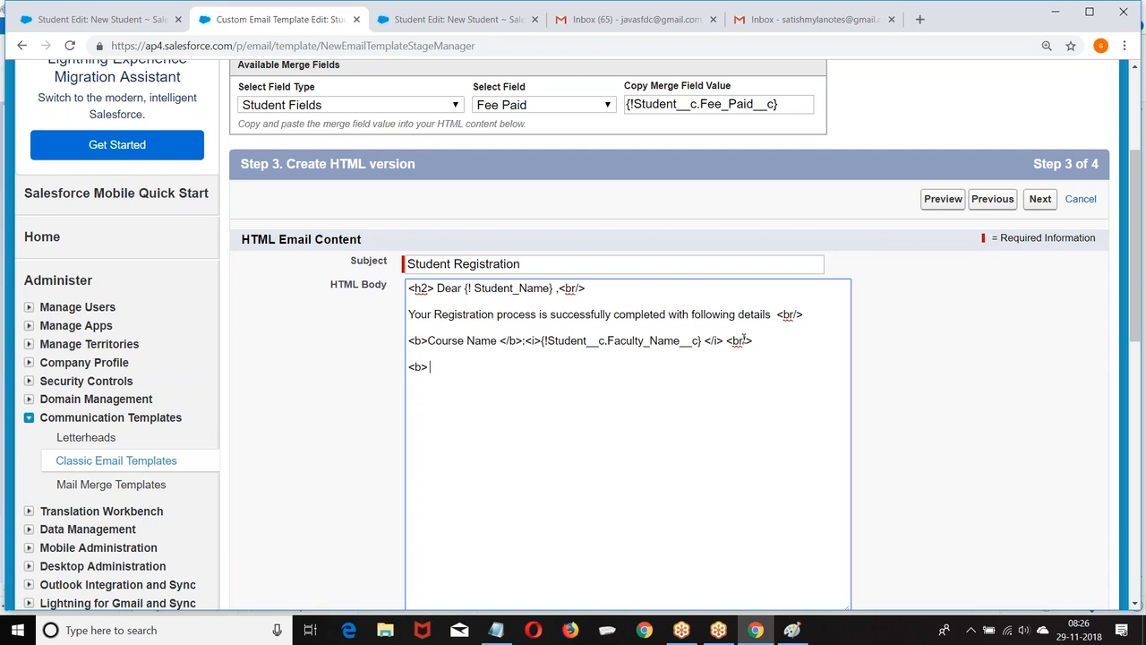
pyautogui.write('FeePaid</b> :<i>')
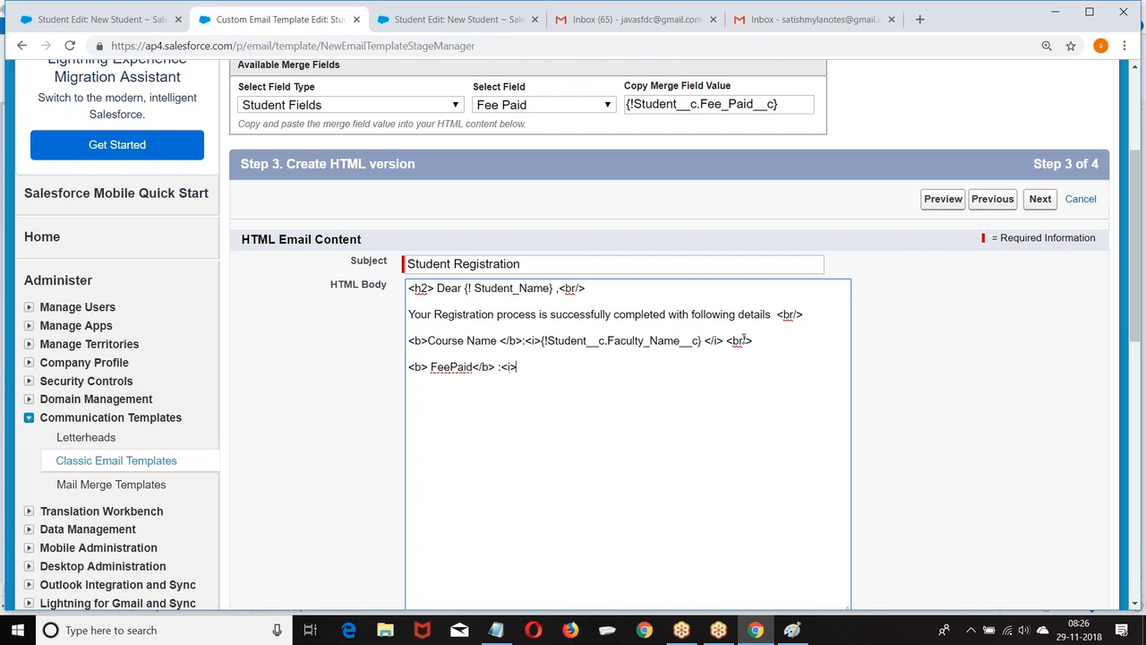
pyautogui.write('{!Student__c.Faculty_Name__c}')
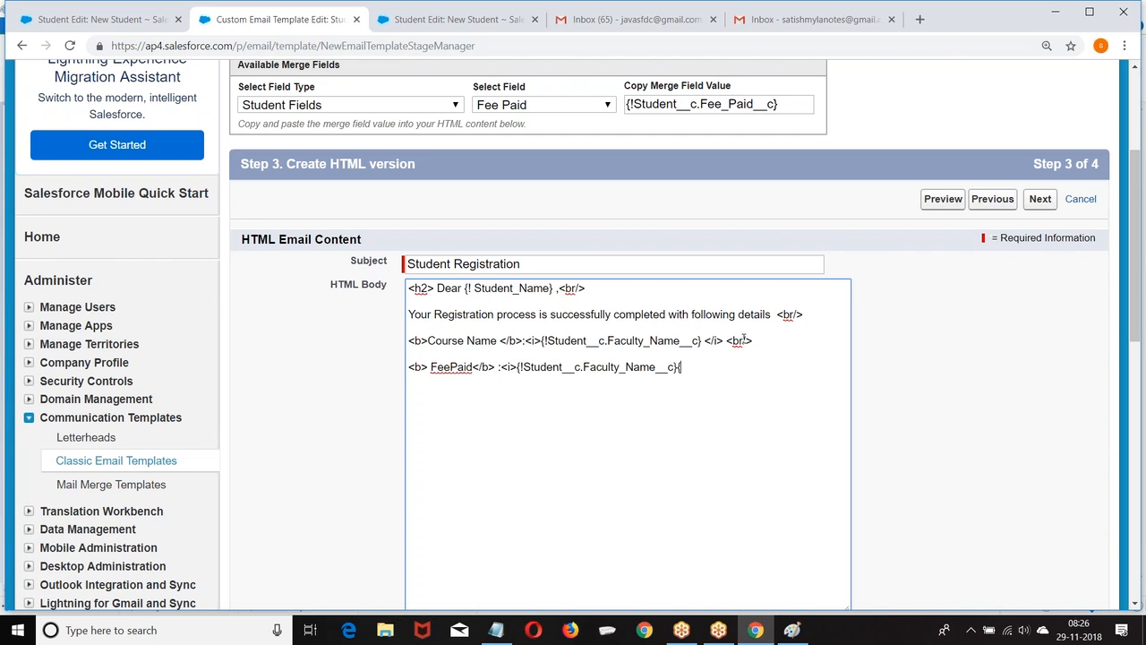
pyautogui.write('</b')
pyautogui.write('><br/>')
# End the email with 'Thanks <br/> Sales Team'.
pyautogui.press('Return')
pyautogui.write('Thanks <br/')
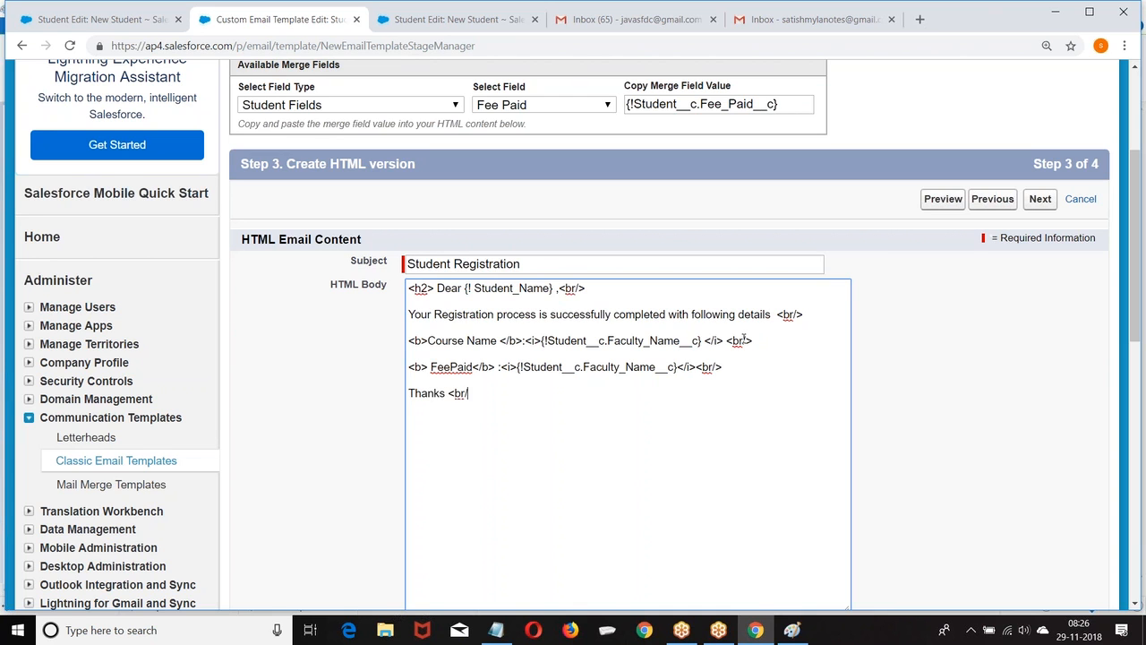
pyautogui.write('> Sales Team')
pyautogui.scroll(-2, 834, 345)
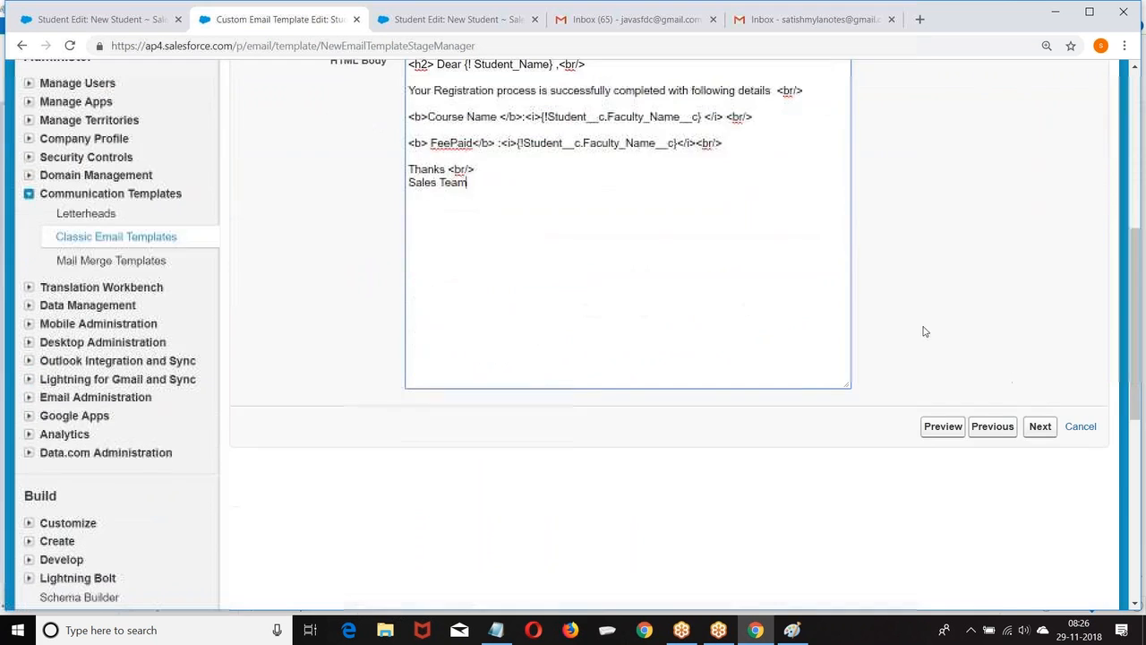
# Preview the rendered email, then skip the text-only step and save the Student_Registration template.
pyautogui.click(941, 427)
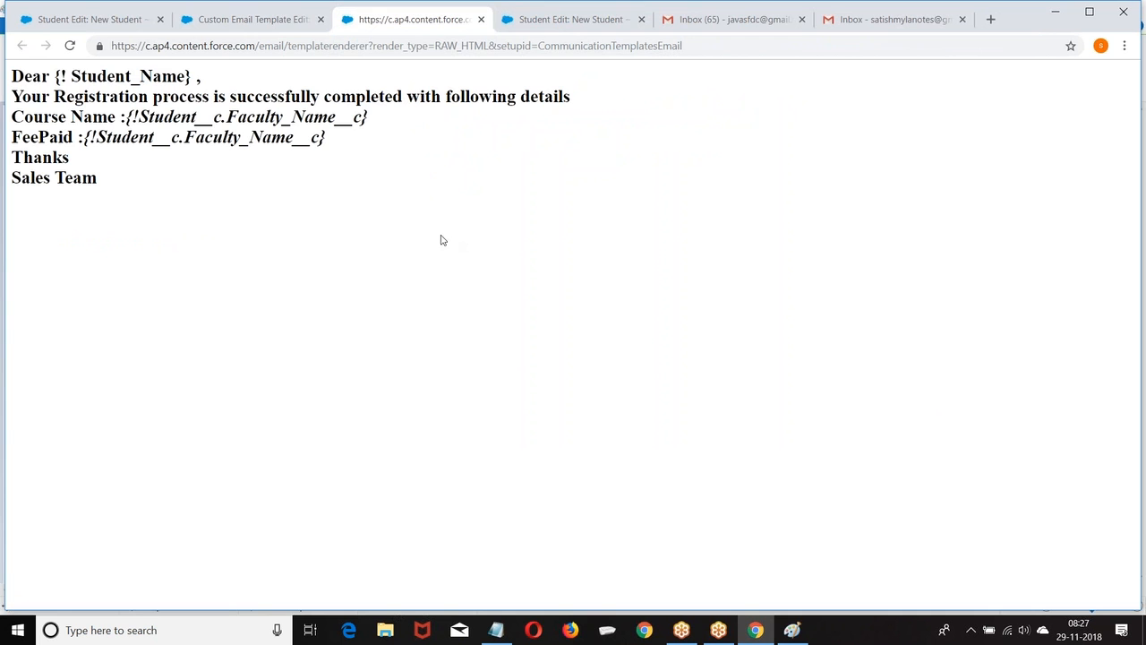
pyautogui.click(481, 19)
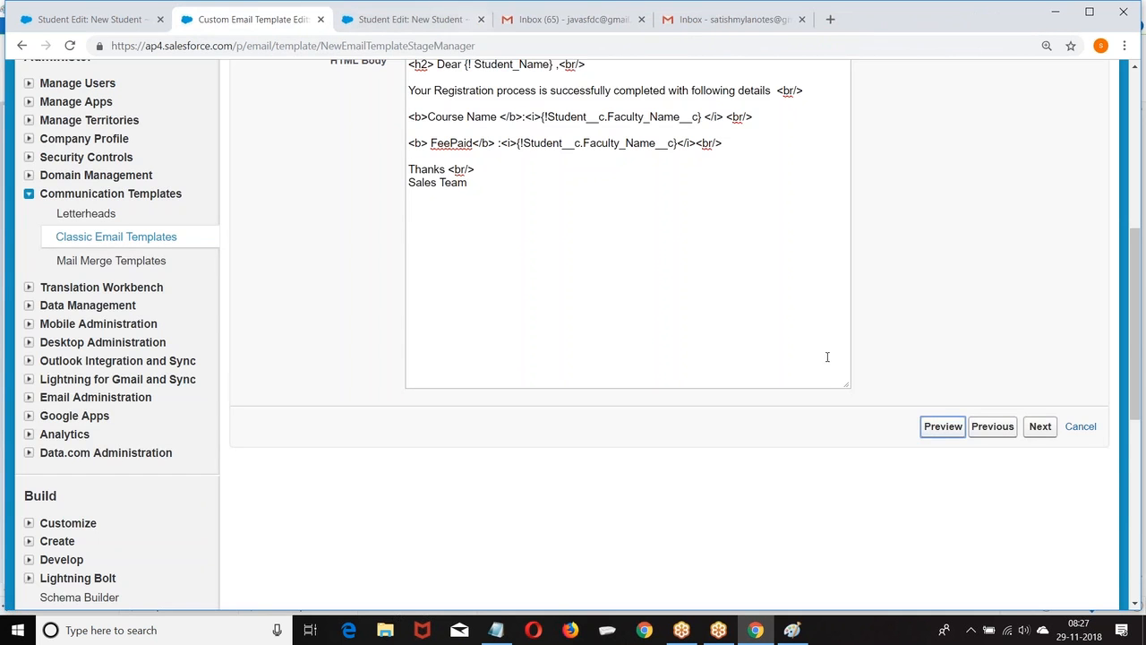
pyautogui.click(1036, 429)
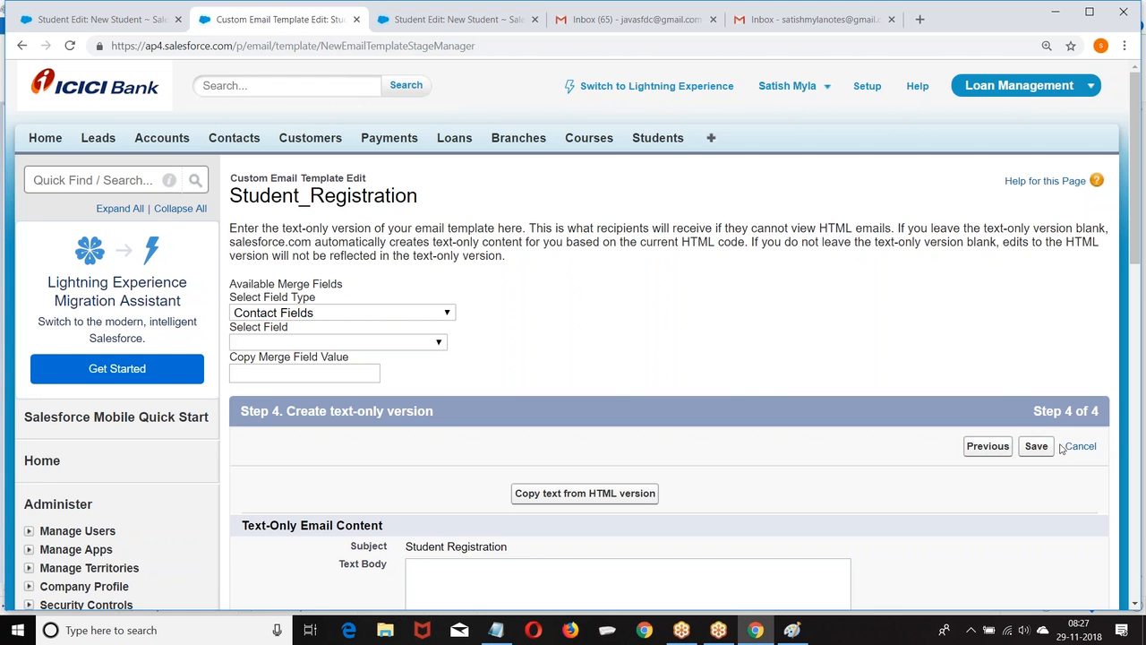
pyautogui.click(1045, 447)
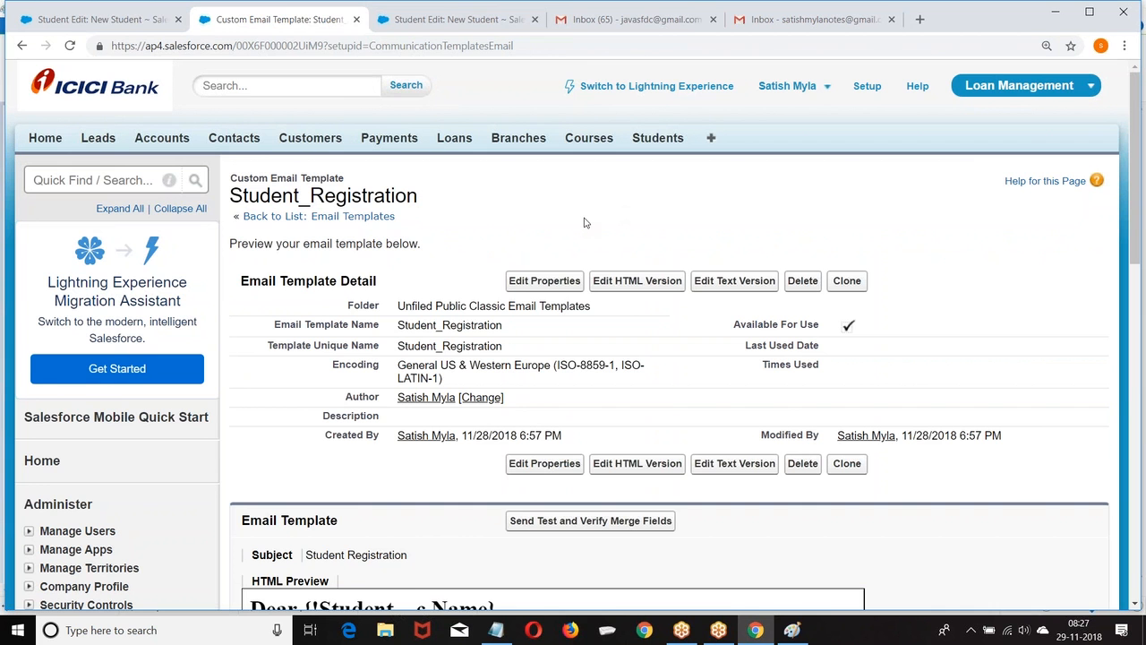
pyautogui.click(82, 23)
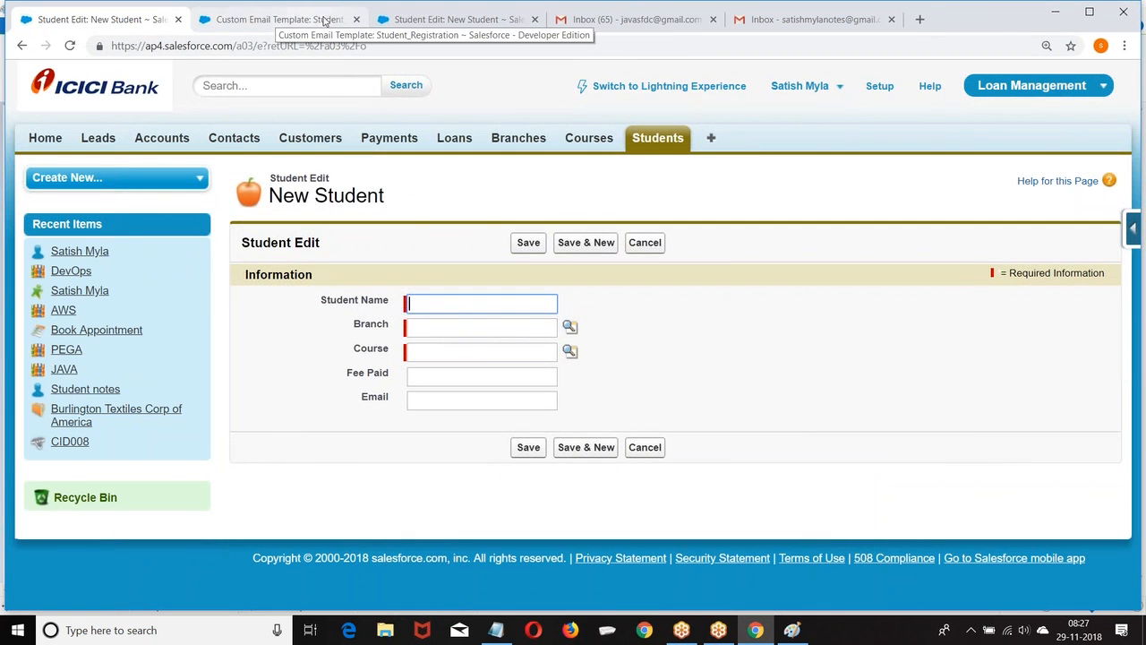
# Close the custom email template and duplicate New Student tabs and go to Setup.
pyautogui.click(357, 19)
pyautogui.click(365, 19)
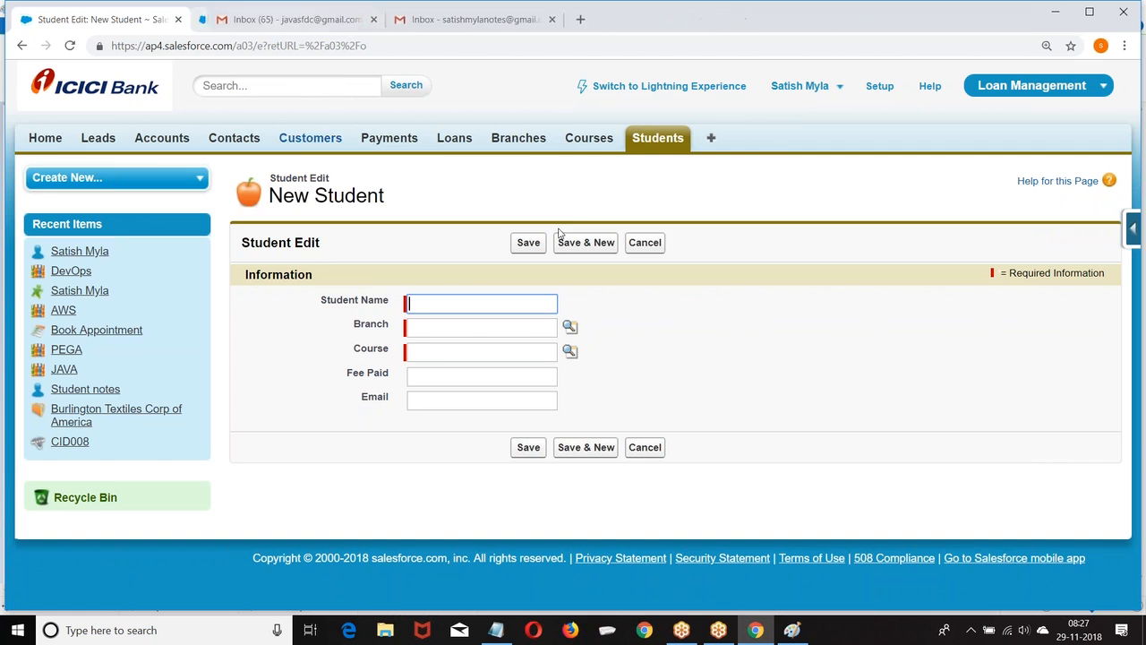
pyautogui.click(877, 86)
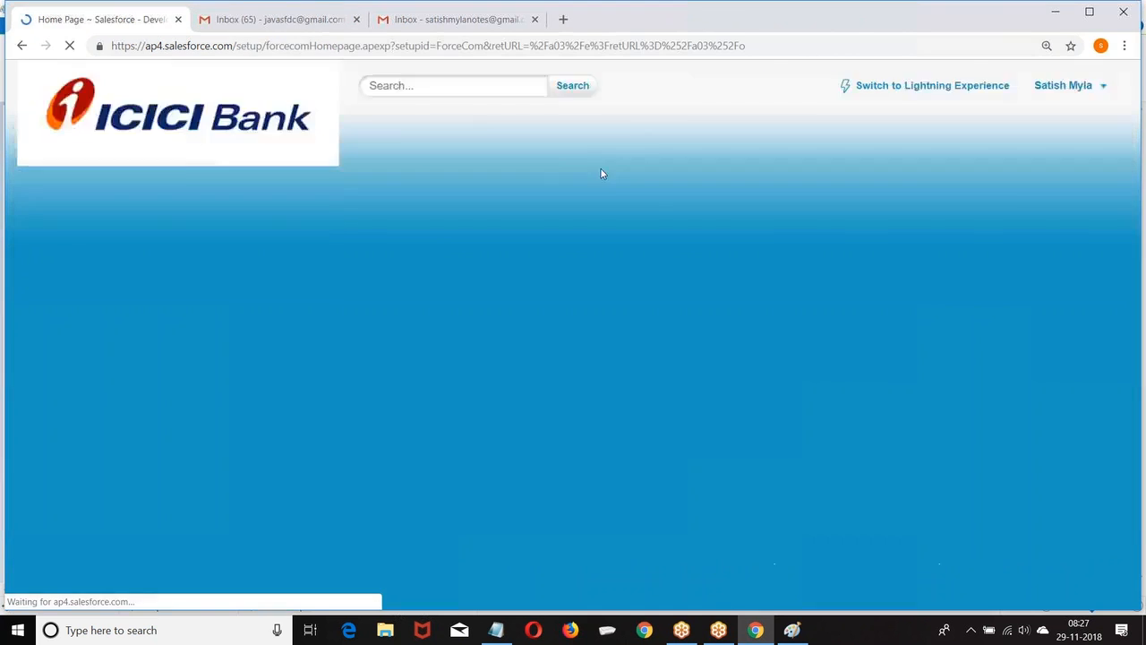
pyautogui.scroll(-4, 152, 315)
pyautogui.scroll(-4, 152, 315)
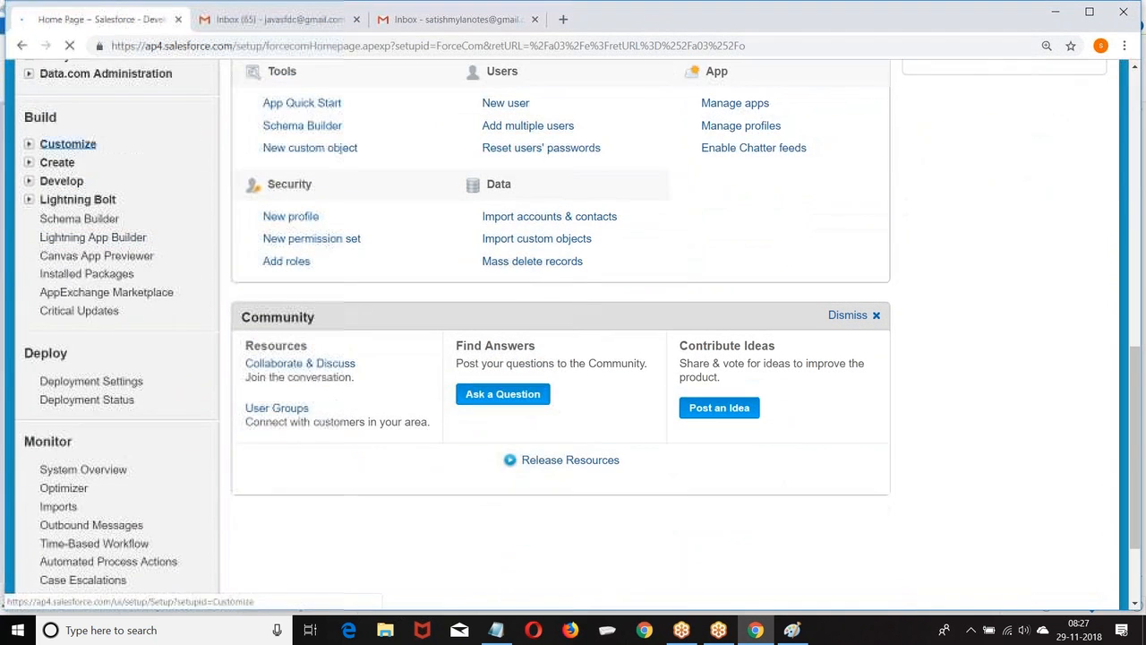
# From Create > Workflow & Approvals > Workflow Rules, start a new rule and list the objects.
pyautogui.click(30, 162)
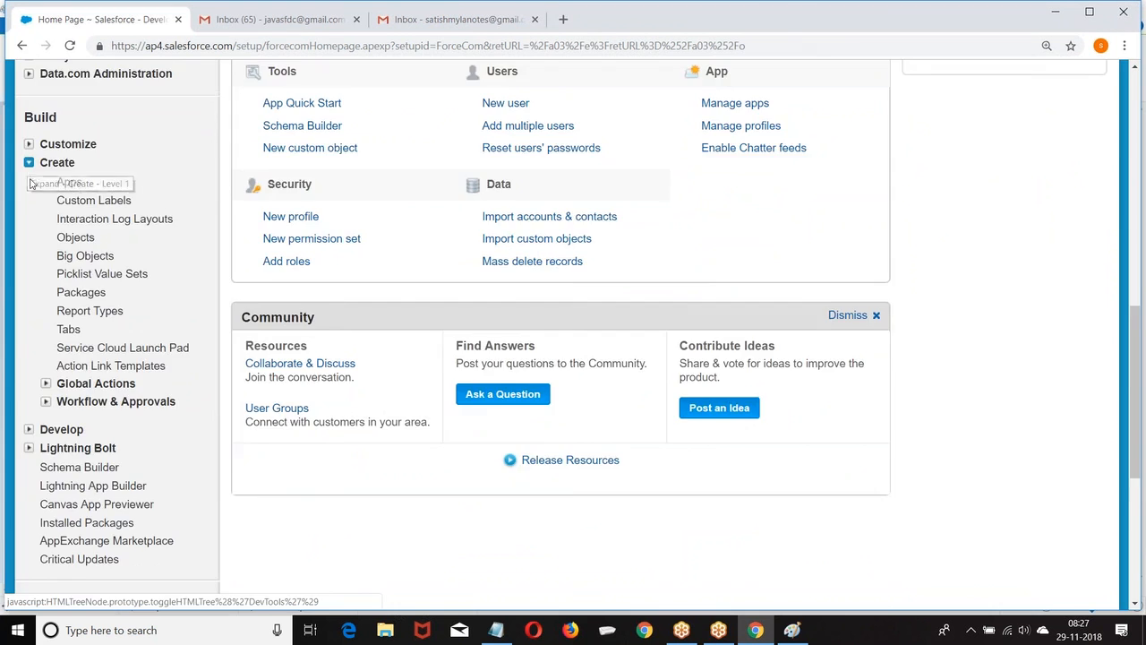
pyautogui.scroll(-2, 45, 257)
pyautogui.click(45, 256)
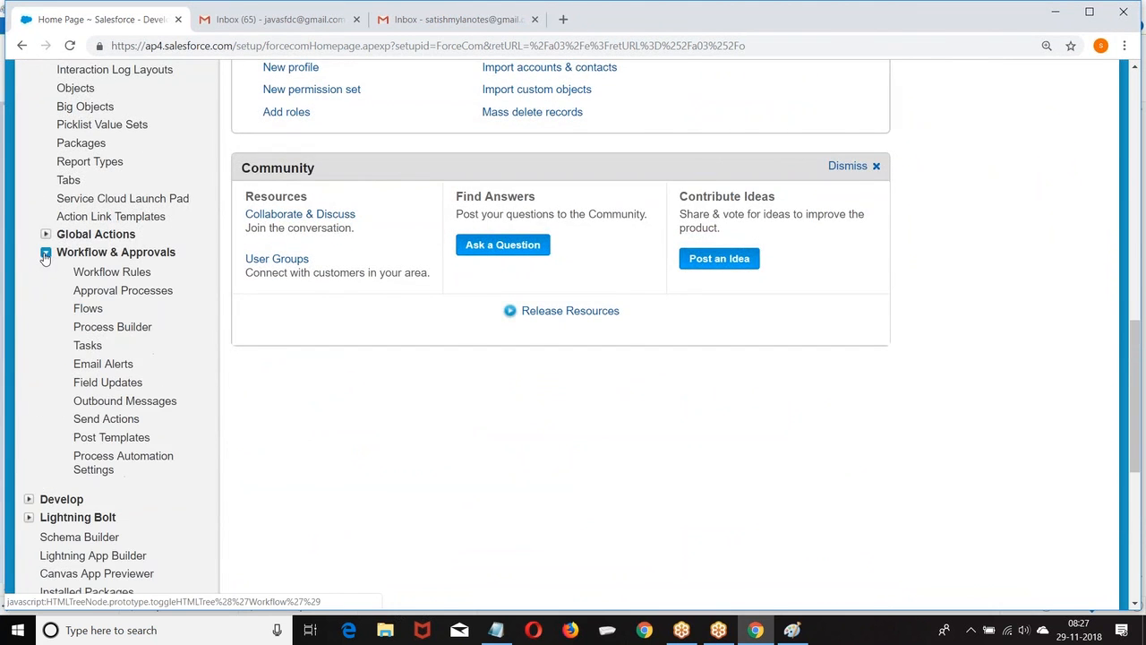
pyautogui.scroll(-1, 45, 257)
pyautogui.click(112, 198)
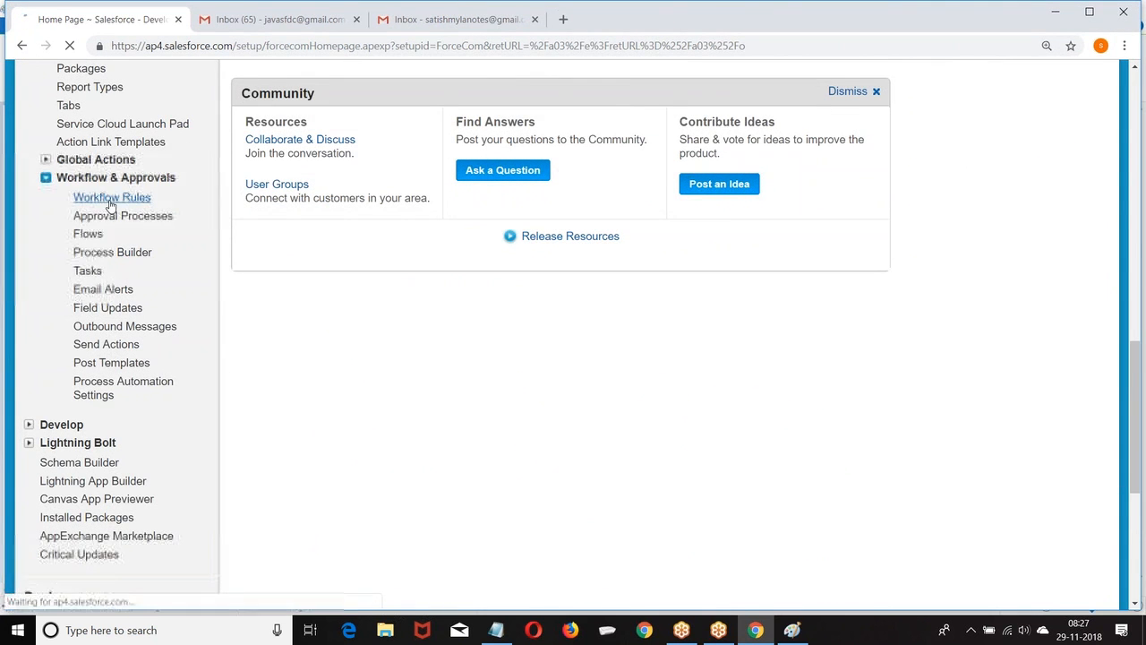
pyautogui.scroll(-2, 582, 269)
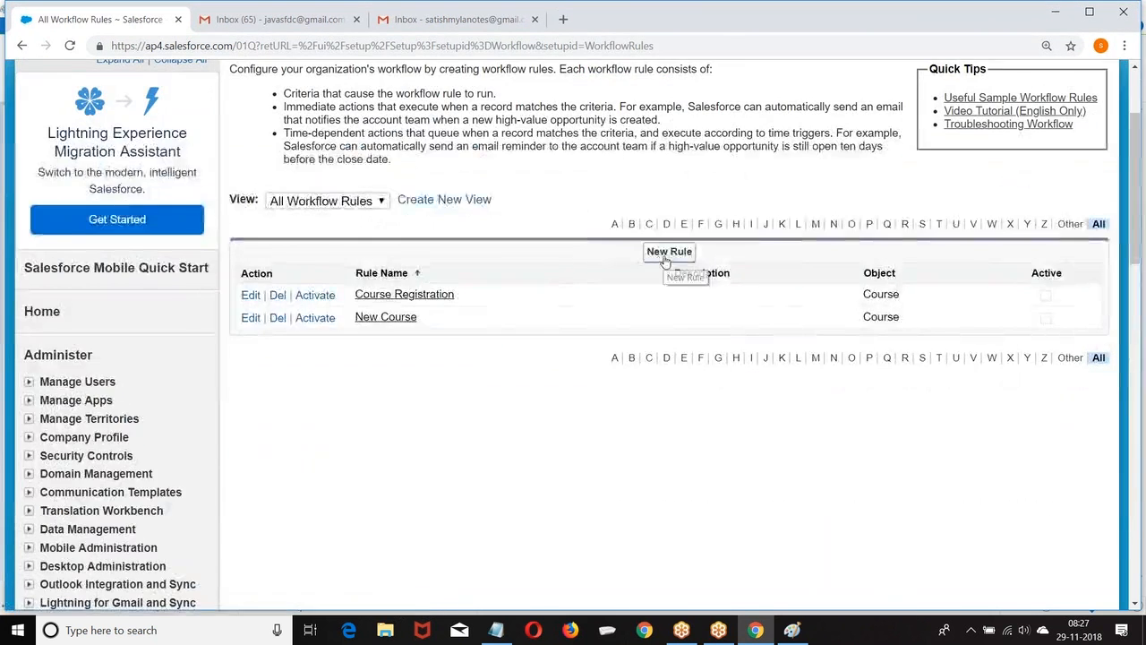
pyautogui.click(668, 252)
pyautogui.click(498, 361)
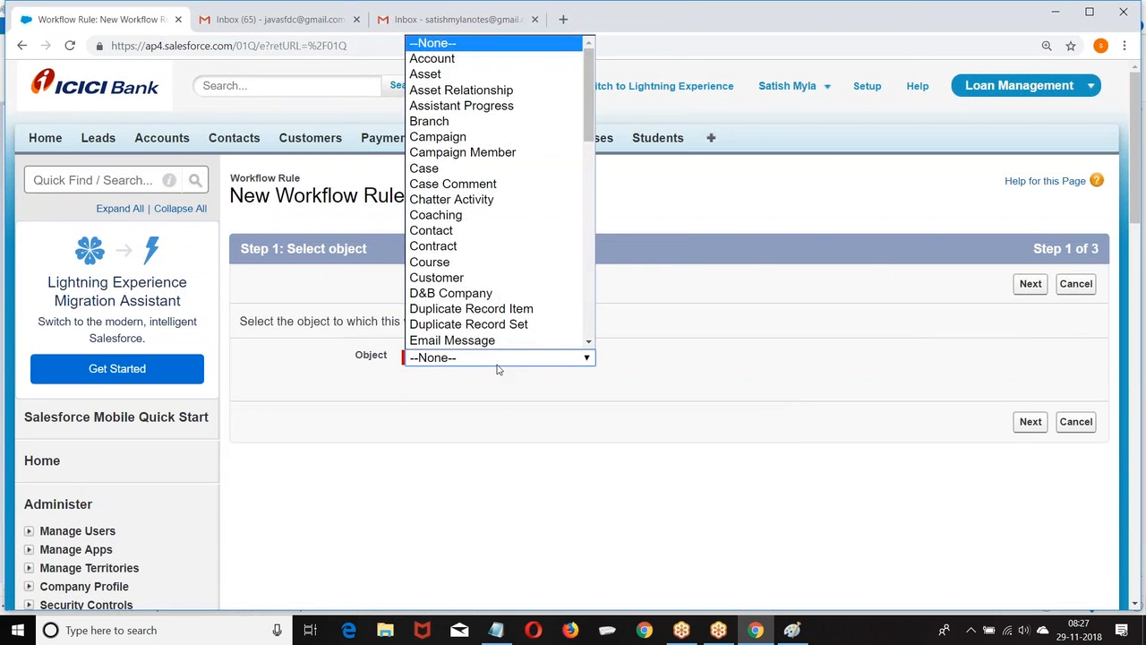
# Select Student as the rule's object and name the rule Student_Registration.
pyautogui.scroll(-5, 483, 294)
pyautogui.scroll(-3, 484, 294)
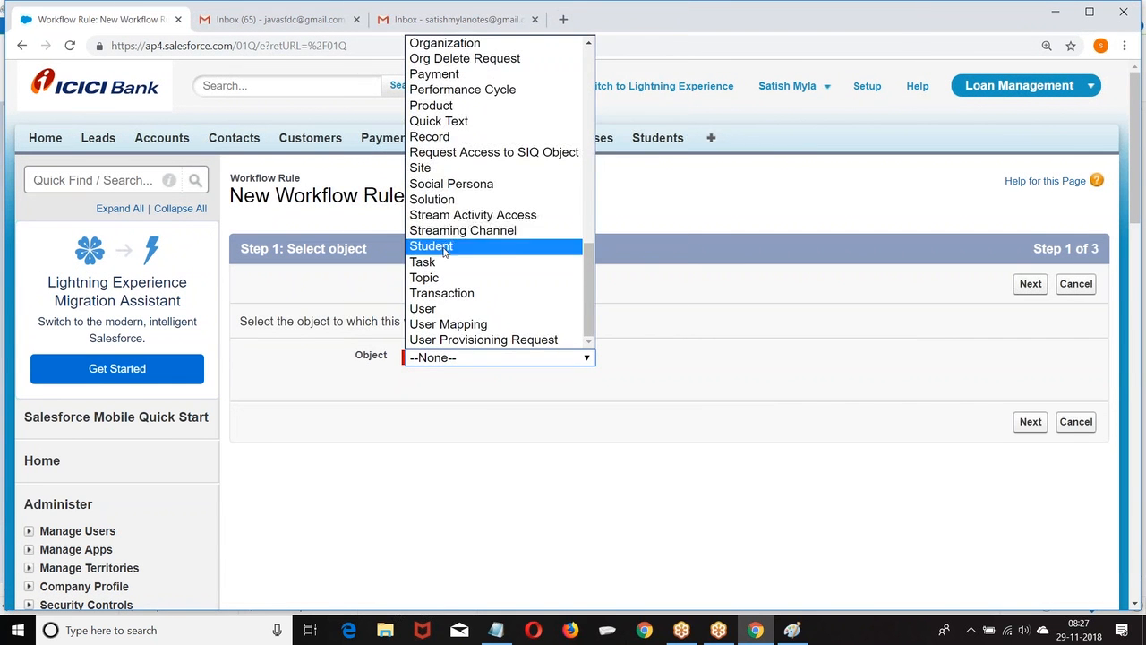
pyautogui.click(1028, 421)
pyautogui.click(447, 391)
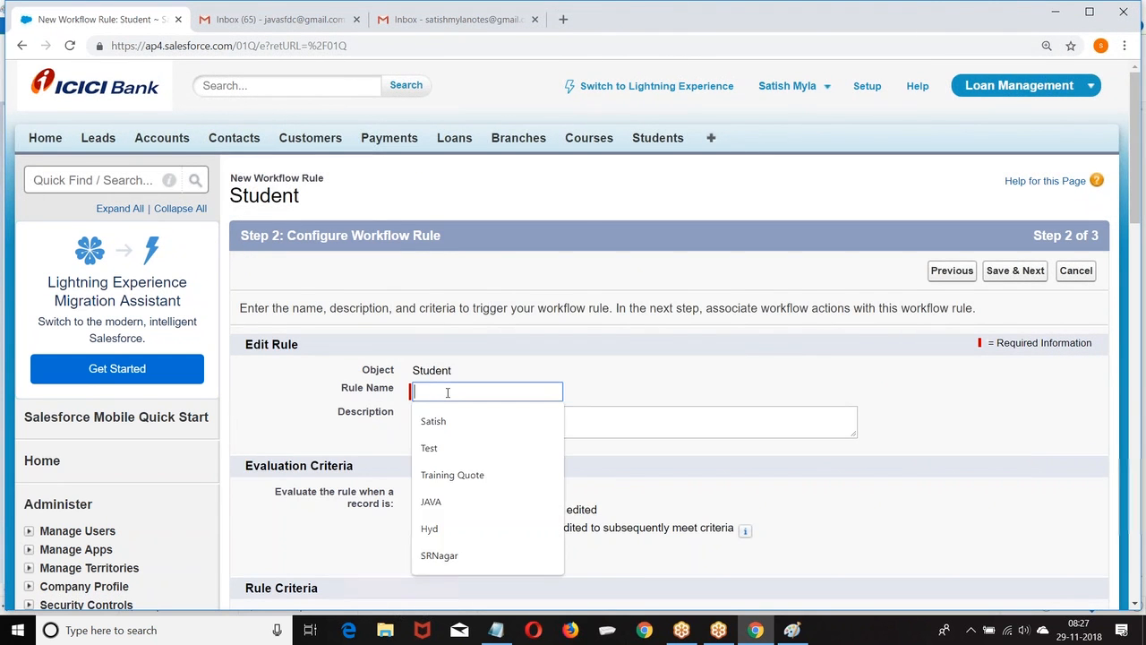
pyautogui.write('Student')
pyautogui.press('BackSpace')
pyautogui.click(459, 423)
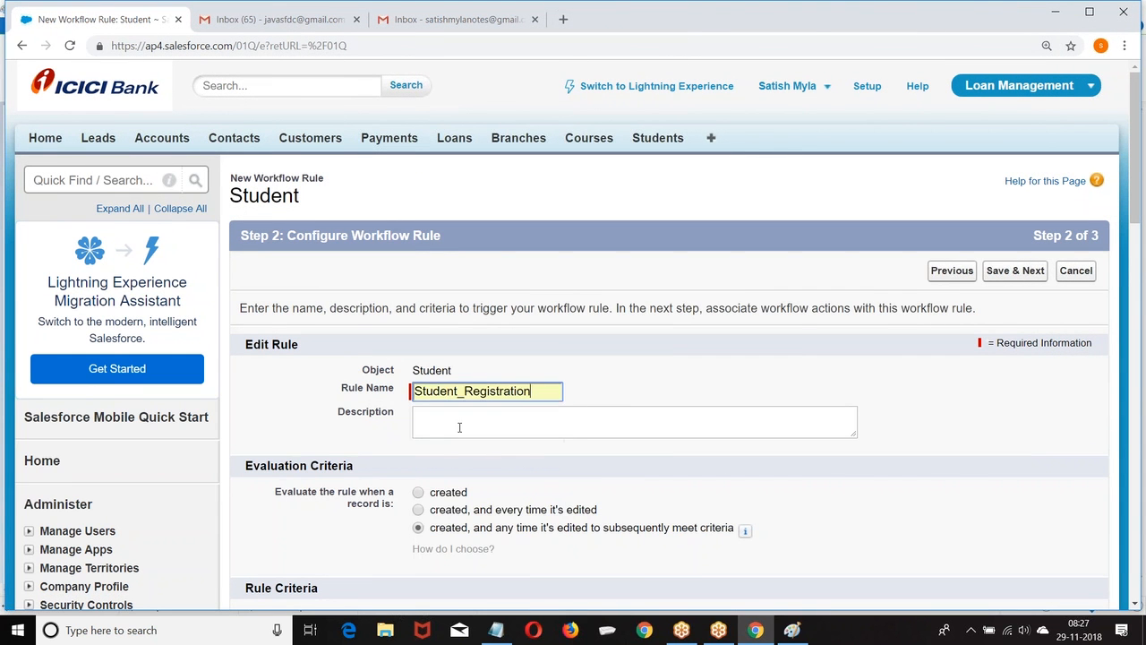
pyautogui.scroll(-1, 414, 445)
pyautogui.scroll(-4, 618, 398)
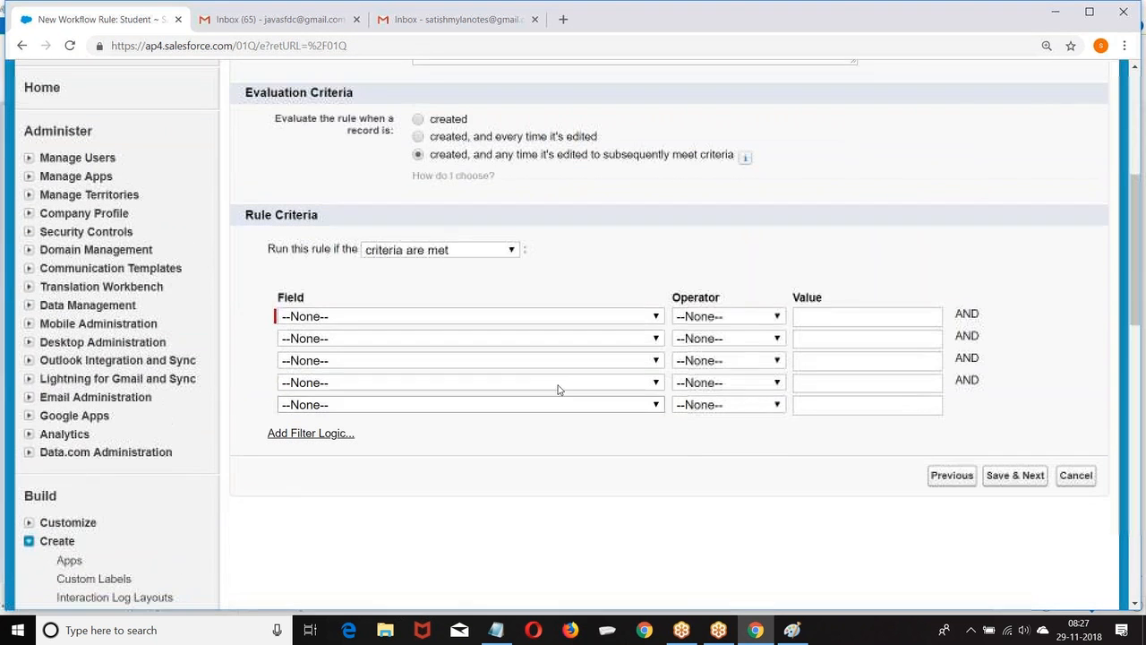
# Set the rule to run when the formula NOT( ISBLANK(Email__c)) evaluates to true.
pyautogui.click(460, 251)
pyautogui.click(410, 280)
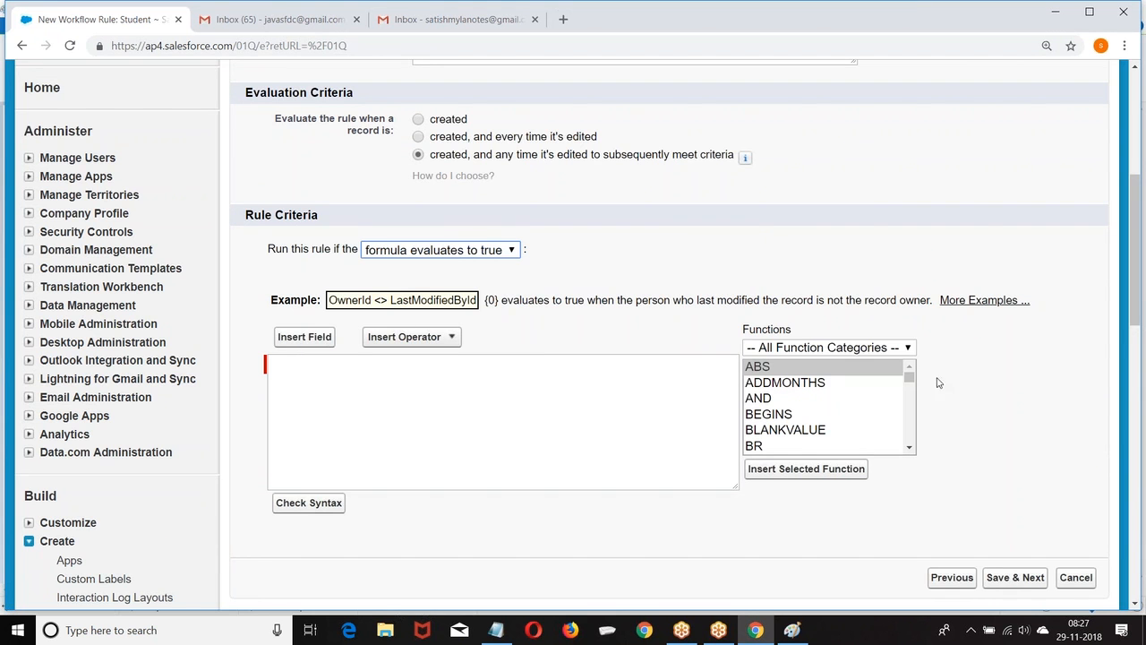
pyautogui.click(304, 337)
pyautogui.click(455, 297)
pyautogui.moveTo(457, 300); pyautogui.dragTo(457, 354)
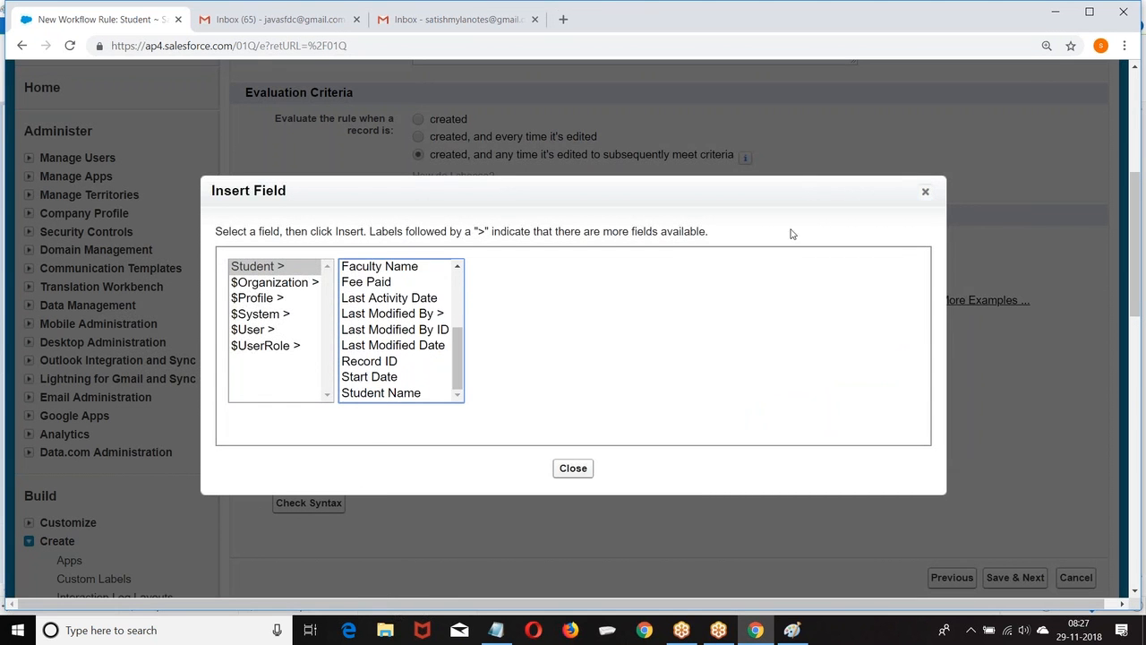
pyautogui.click(925, 191)
pyautogui.click(320, 376)
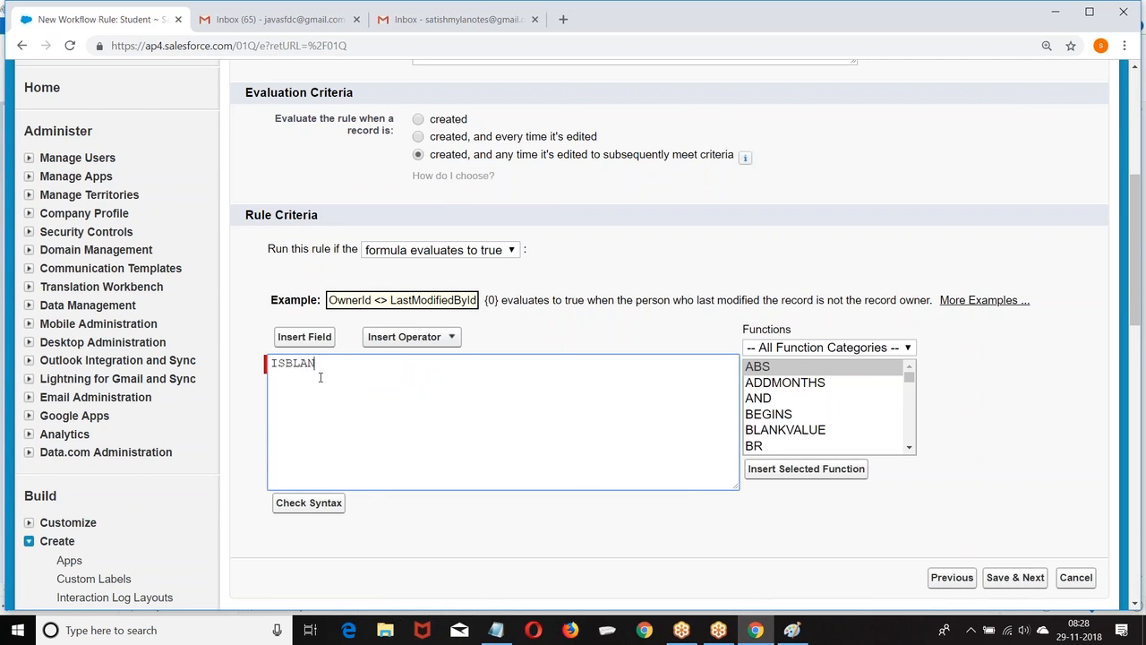
pyautogui.write('ISBLANK(EmaiISNOT')
pyautogui.press('BackSpace')
pyautogui.press('BackSpace')
pyautogui.press('BackSpace')
pyautogui.press('BackSpace')
pyautogui.press('BackSpace')
pyautogui.write('NOT(')
# Verify the formula syntax, save the criteria and continue to workflow actions.
pyautogui.scroll(-3, 401, 363)
pyautogui.click(307, 349)
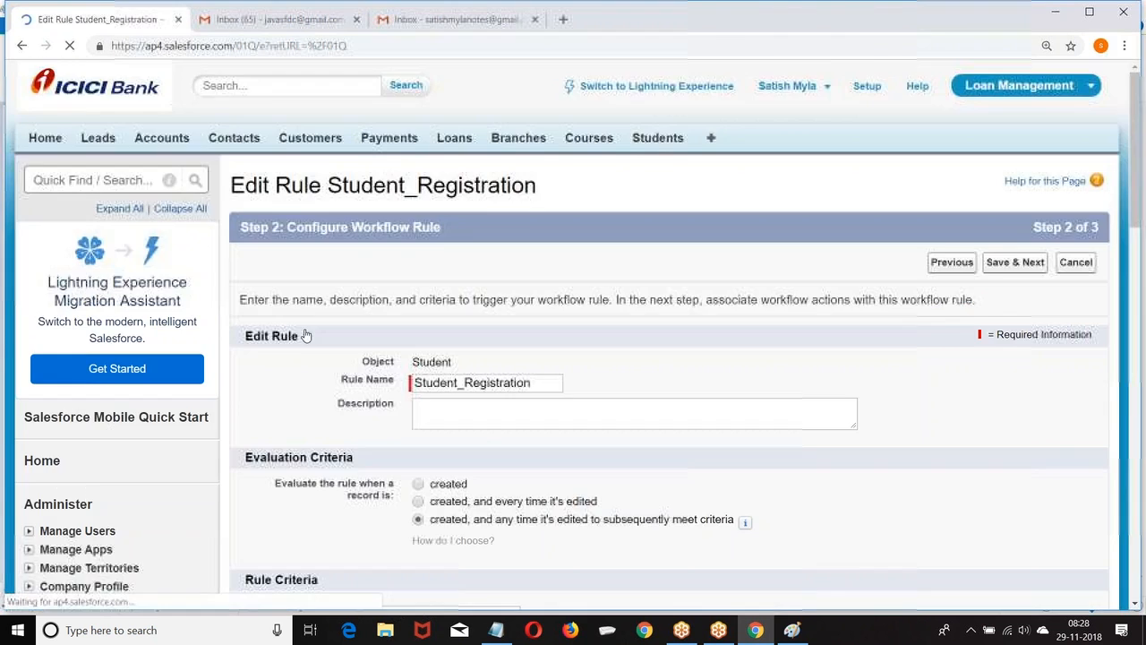
pyautogui.scroll(-7, 463, 257)
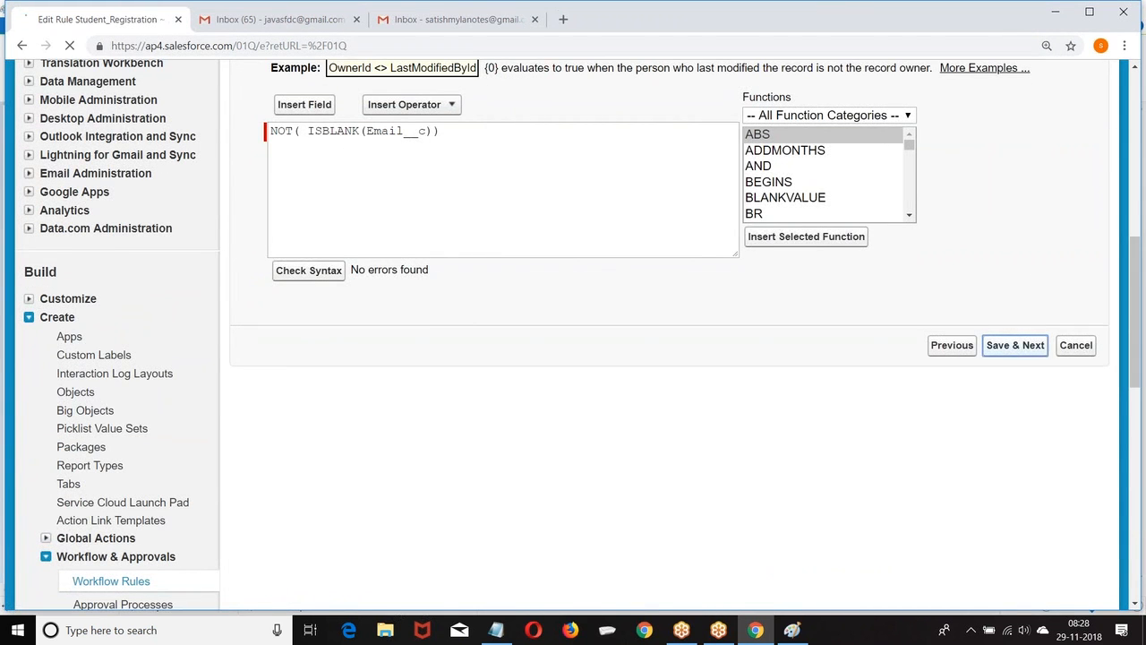
pyautogui.click(1019, 345)
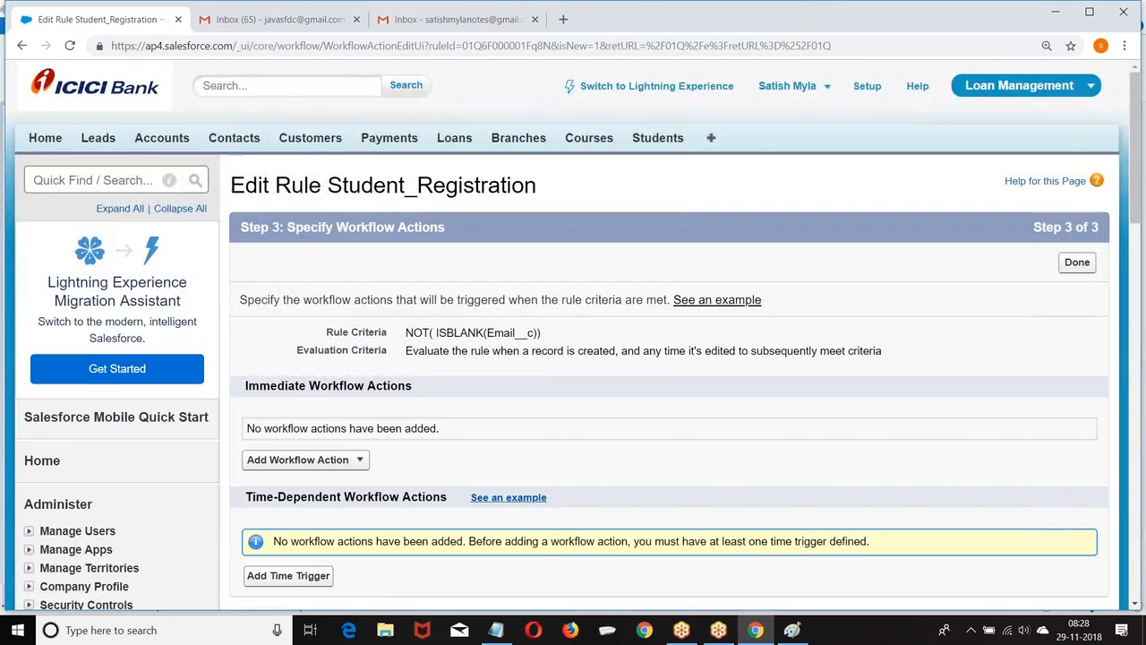
pyautogui.scroll(-3, 680, 284)
pyautogui.click(300, 236)
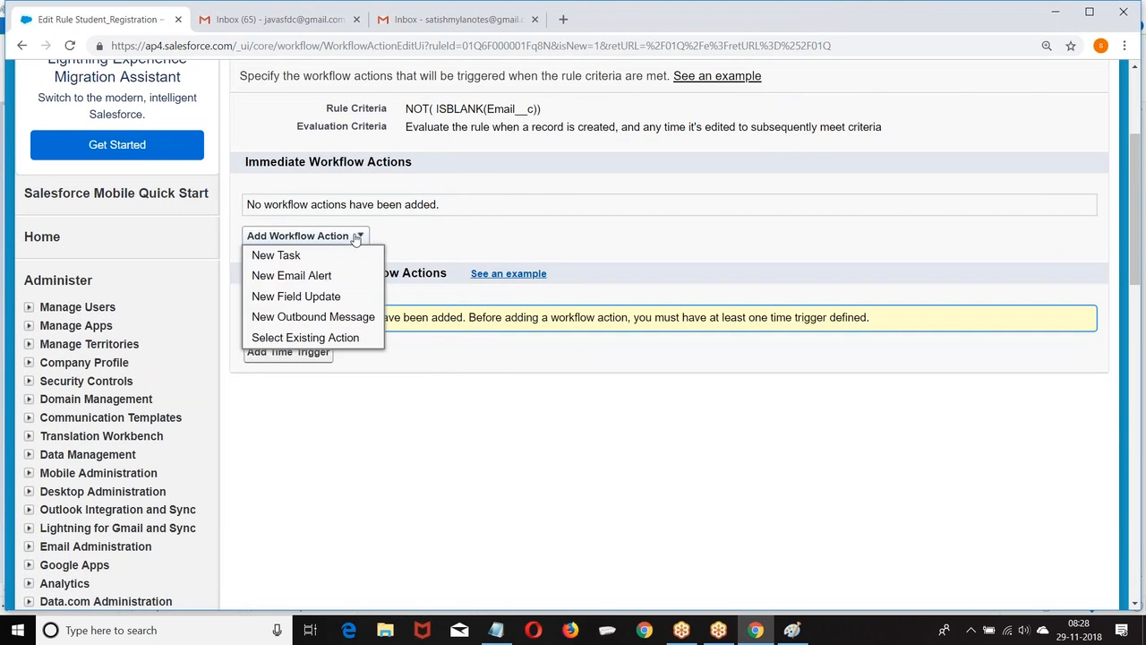
# Create an email alert named StudentRegistration using the Student_Registration email template.
pyautogui.click(286, 276)
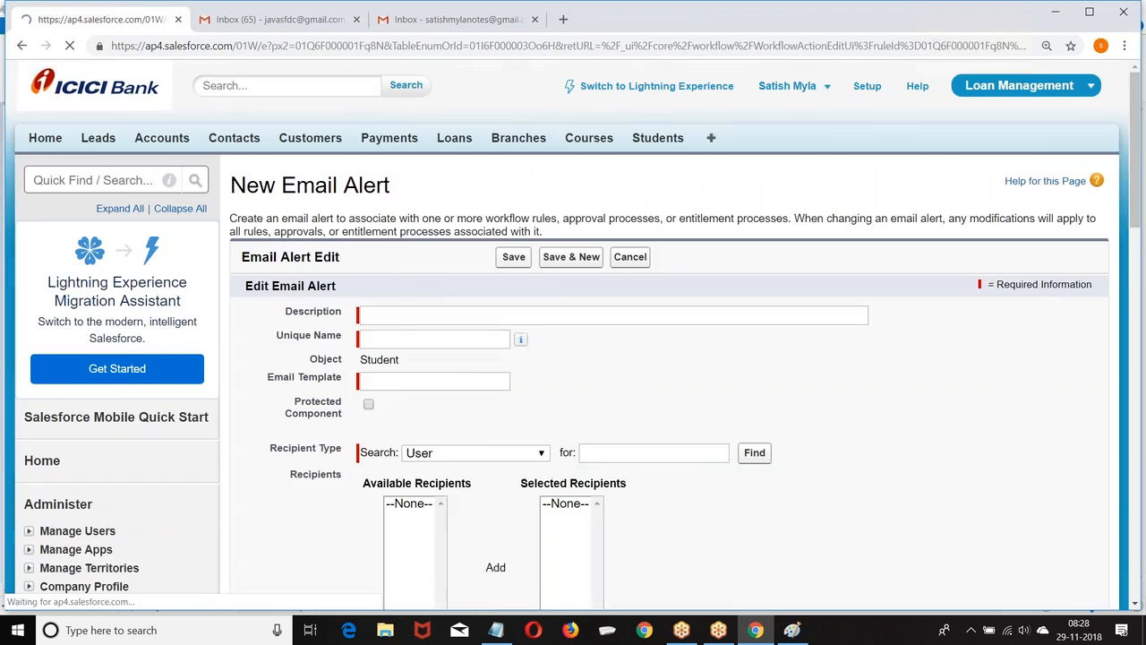
pyautogui.click(411, 314)
pyautogui.write('StudentRegistration')
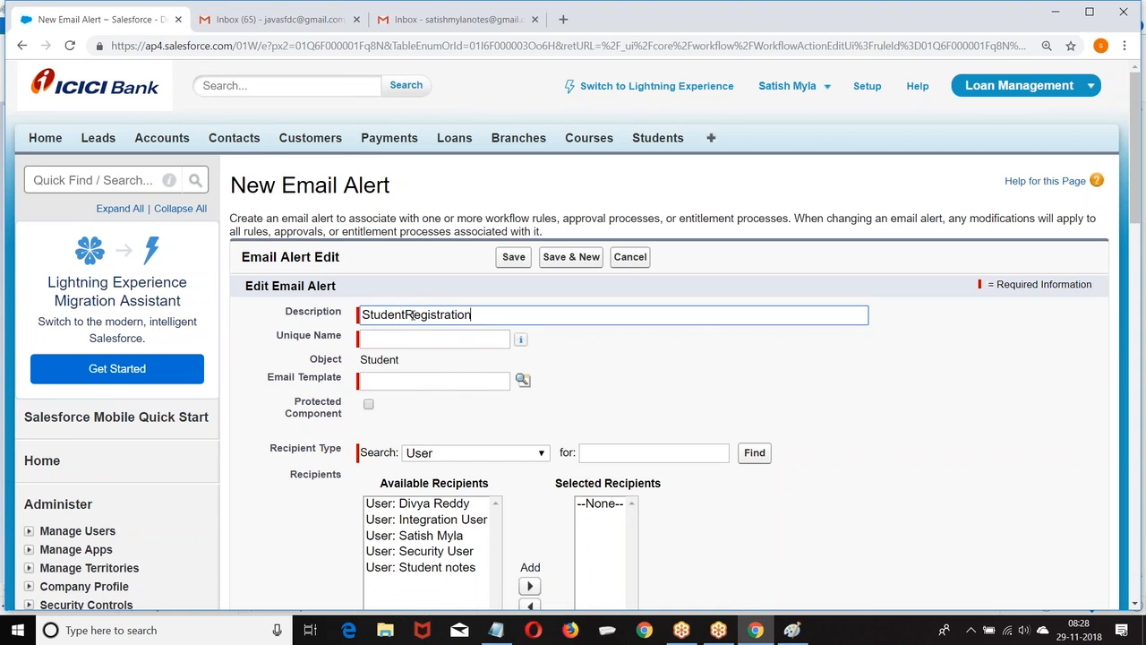
pyautogui.click(432, 335)
pyautogui.scroll(-2, 432, 335)
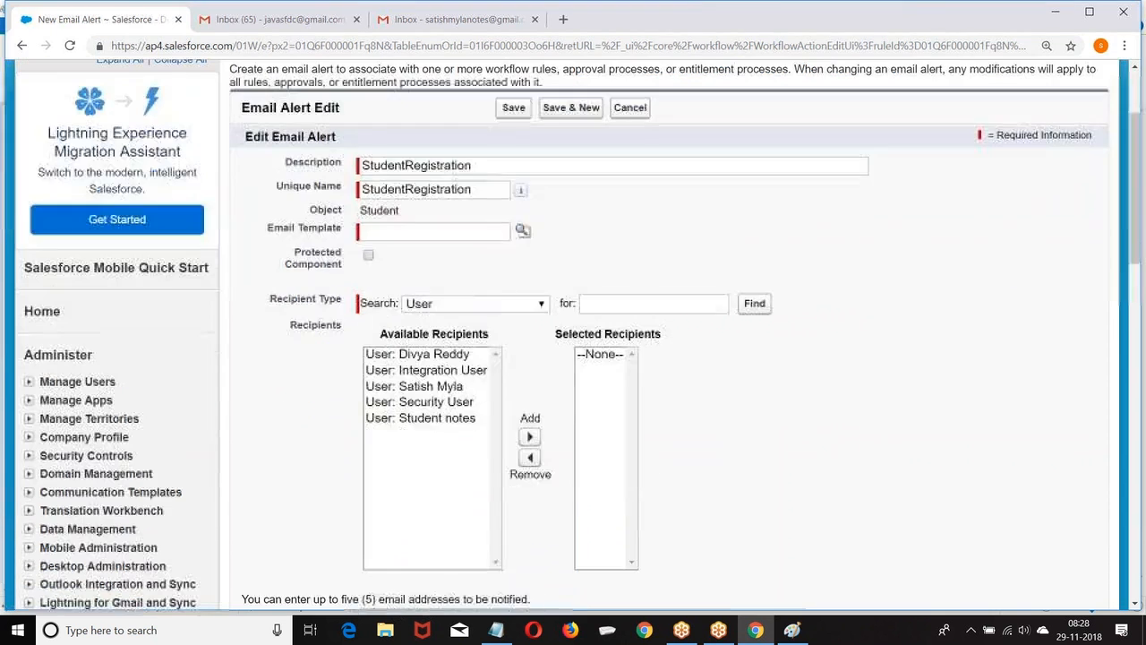
pyautogui.click(522, 232)
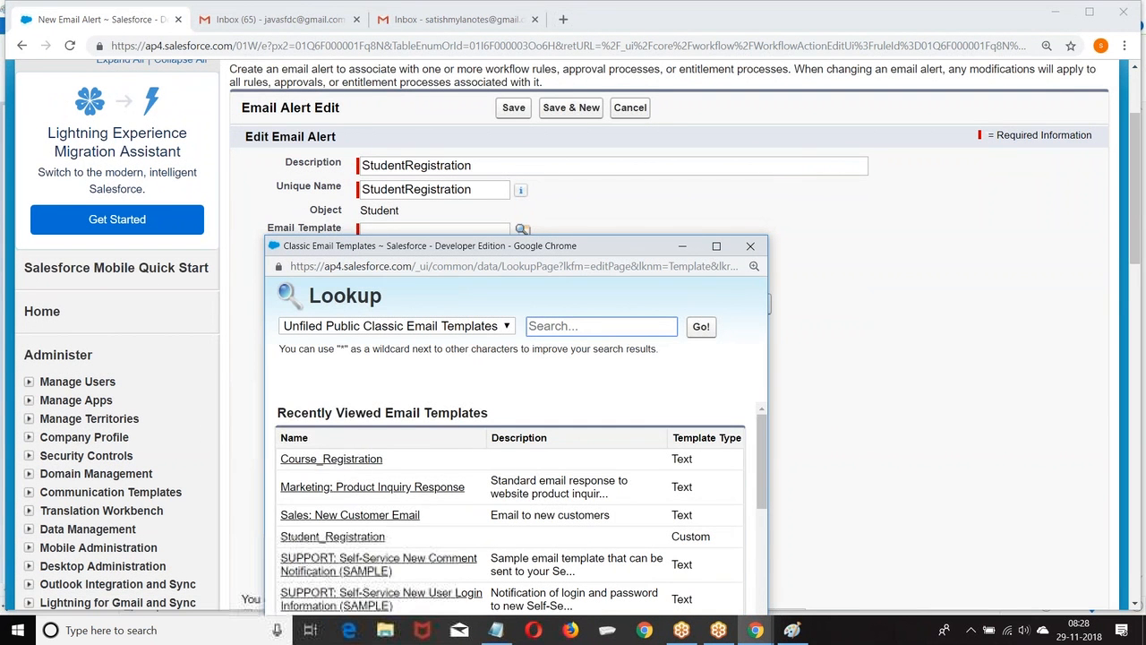
pyautogui.click(333, 536)
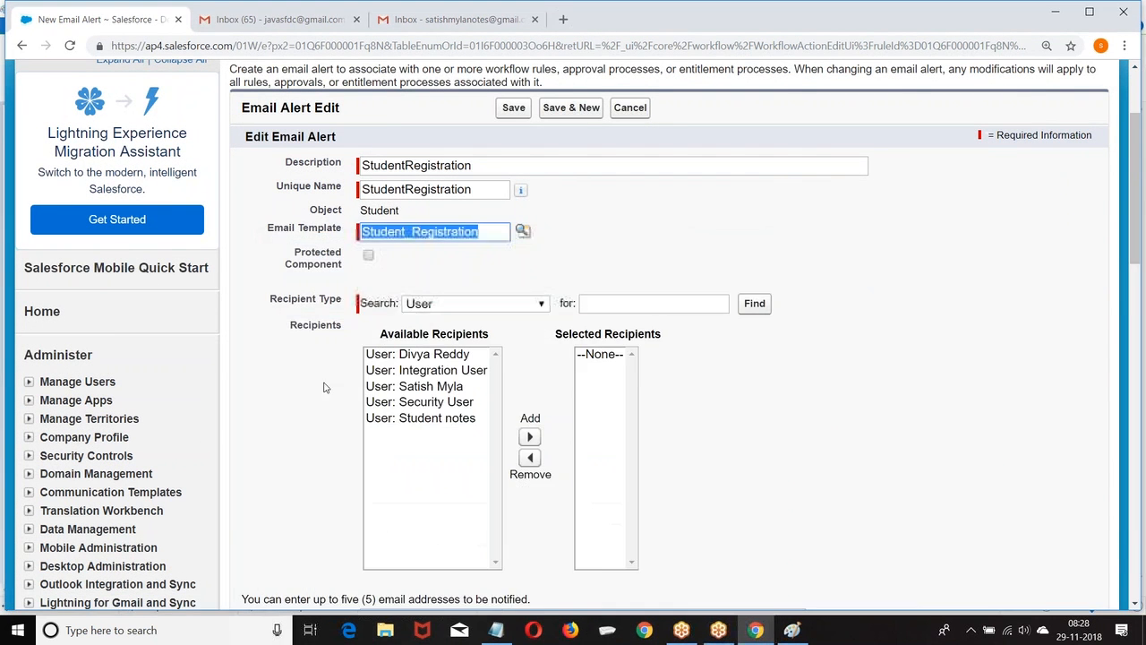
pyautogui.scroll(-2, 650, 255)
# Make the student's Email field the alert recipient and save the alert.
pyautogui.click(468, 157)
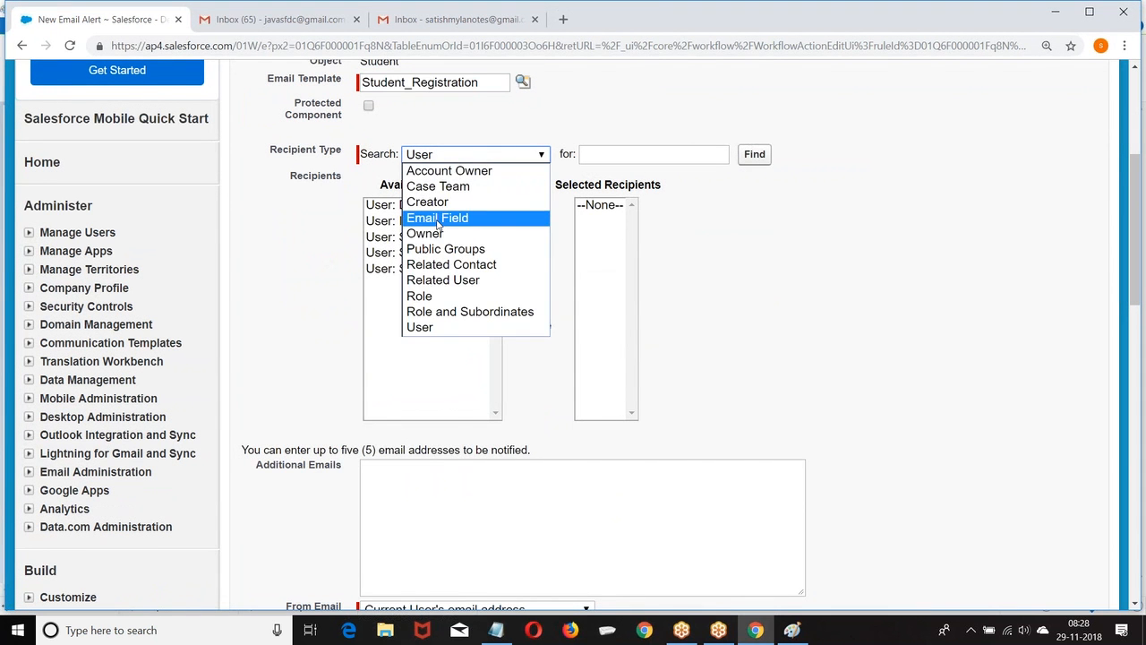
pyautogui.click(437, 220)
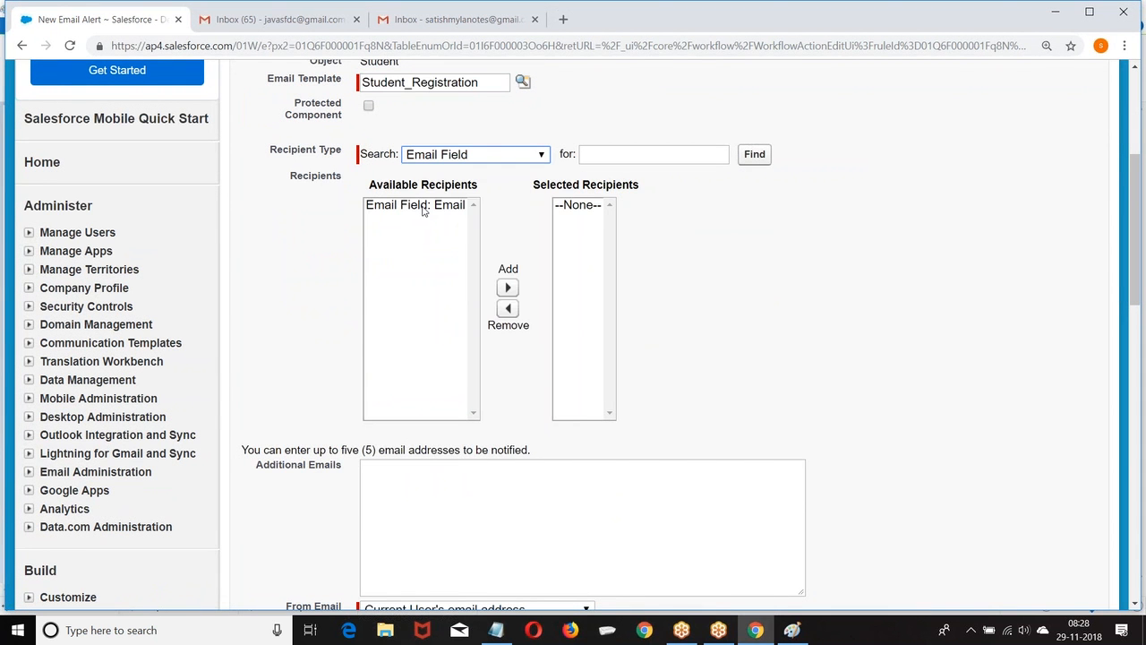
pyautogui.click(423, 206)
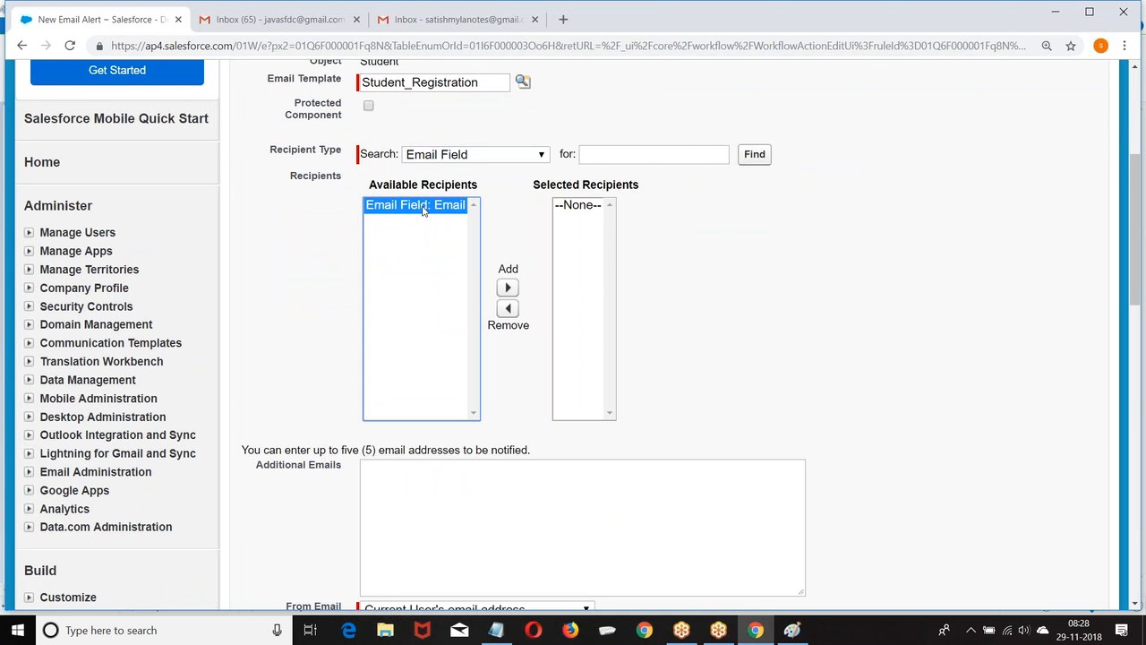
pyautogui.click(508, 287)
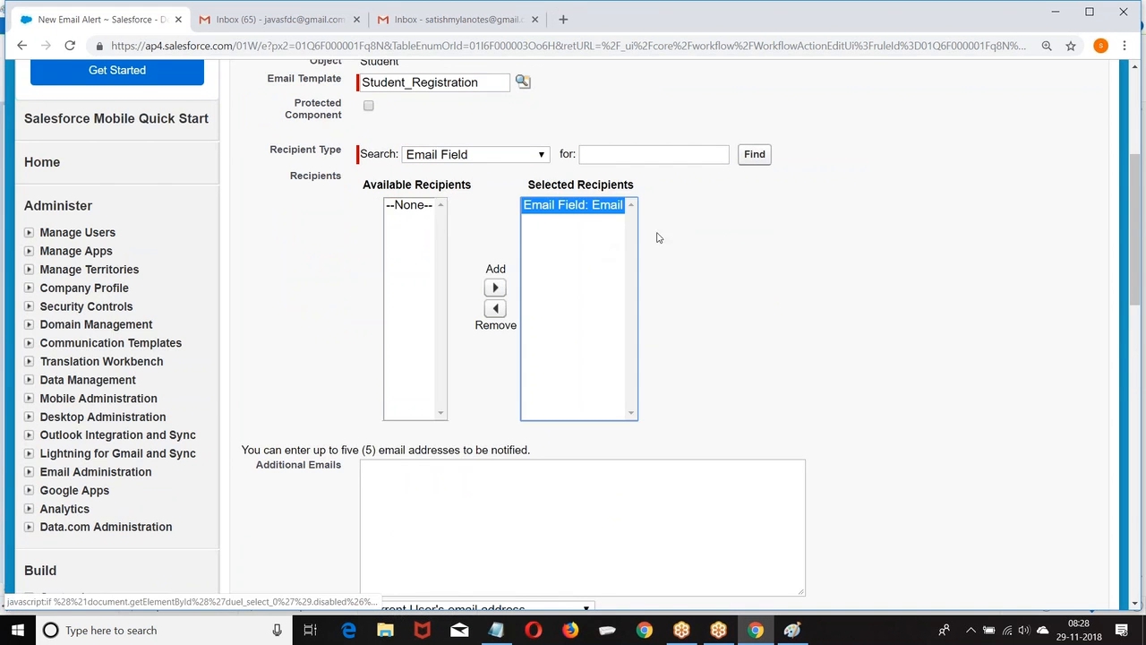
pyautogui.scroll(-3, 662, 238)
pyautogui.click(513, 385)
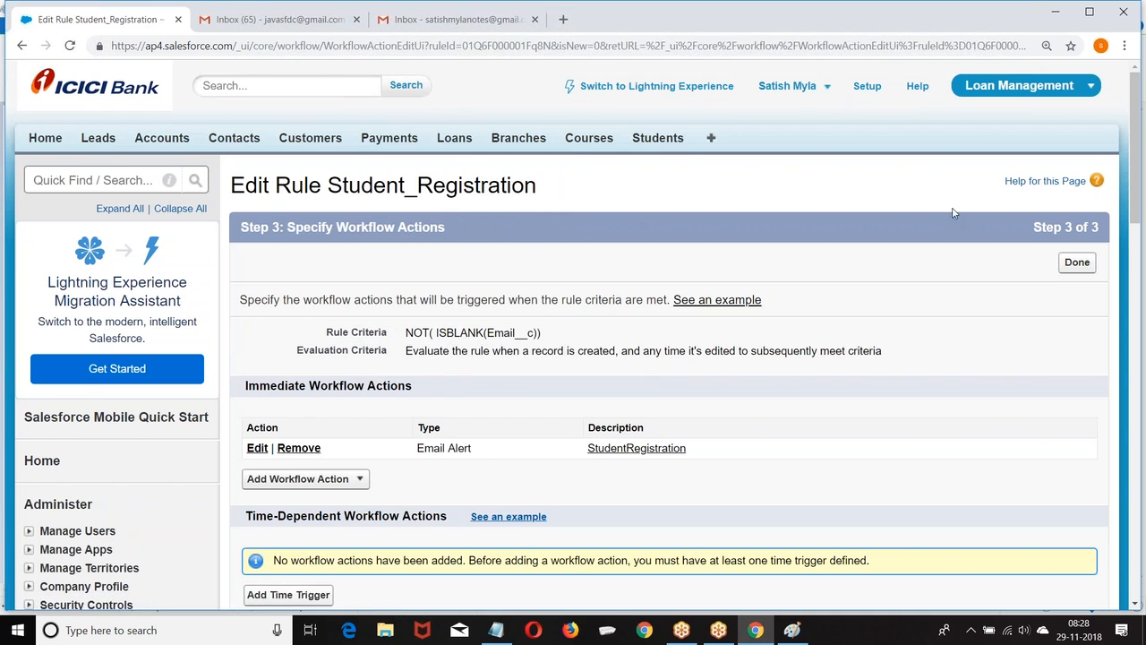
# Finish the actions, activate the Student_Registration rule, and go to the Students home page.
pyautogui.click(1087, 270)
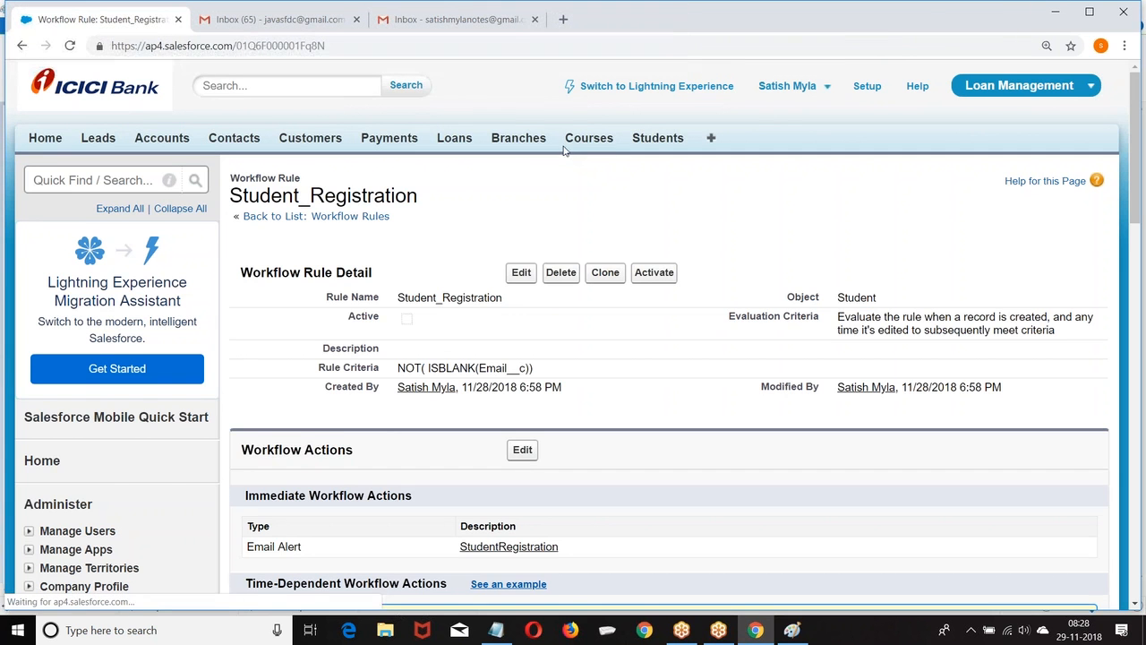
pyautogui.click(655, 273)
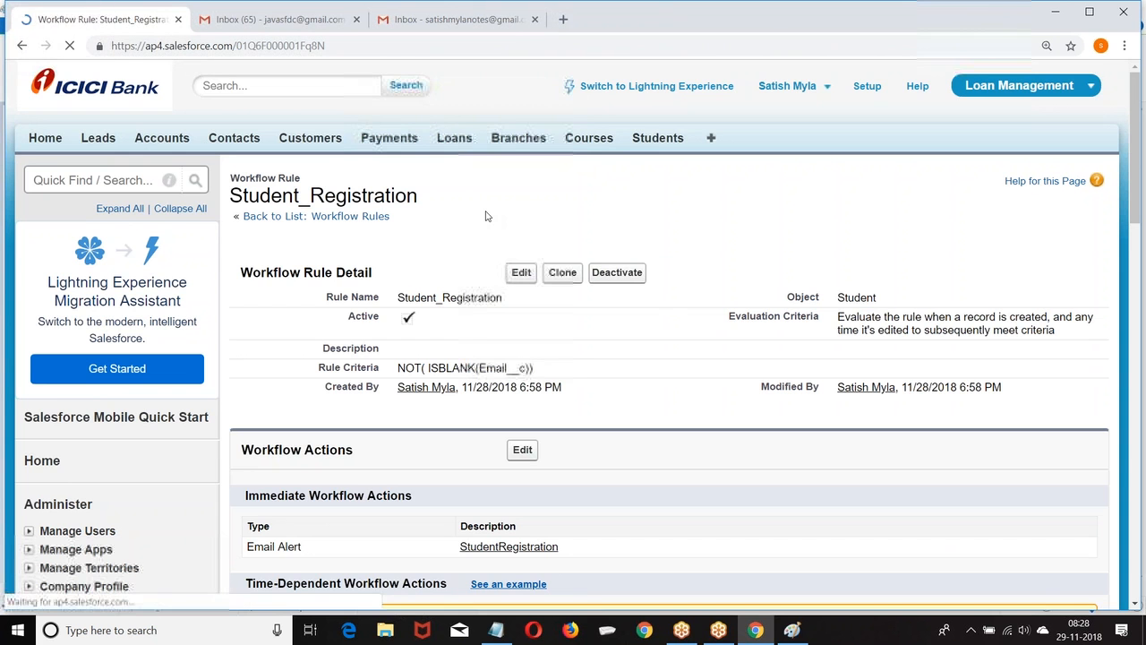
pyautogui.click(648, 141)
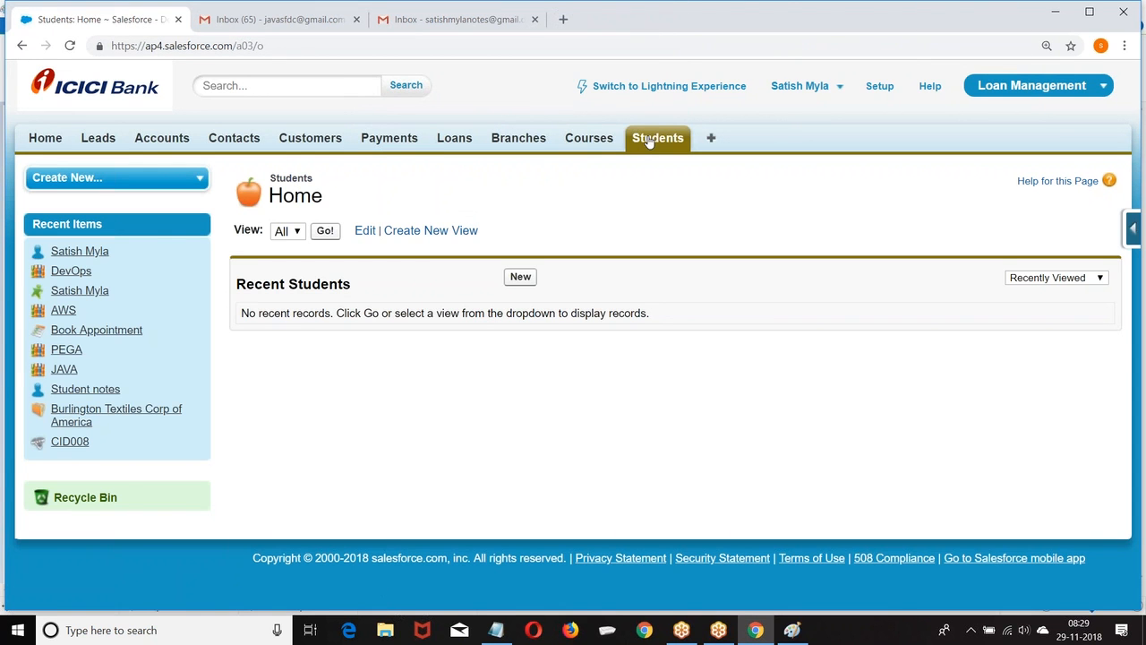
# Start a new Student with the student's name, branch SRNagar and course DevOps.
pyautogui.click(519, 277)
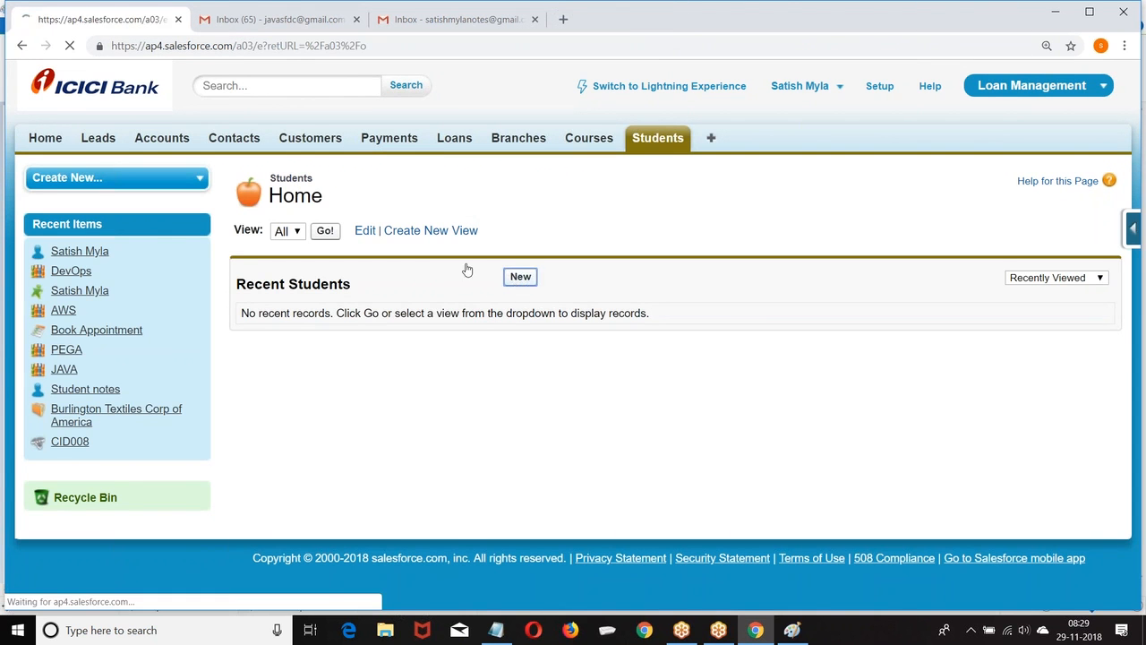
pyautogui.click(429, 304)
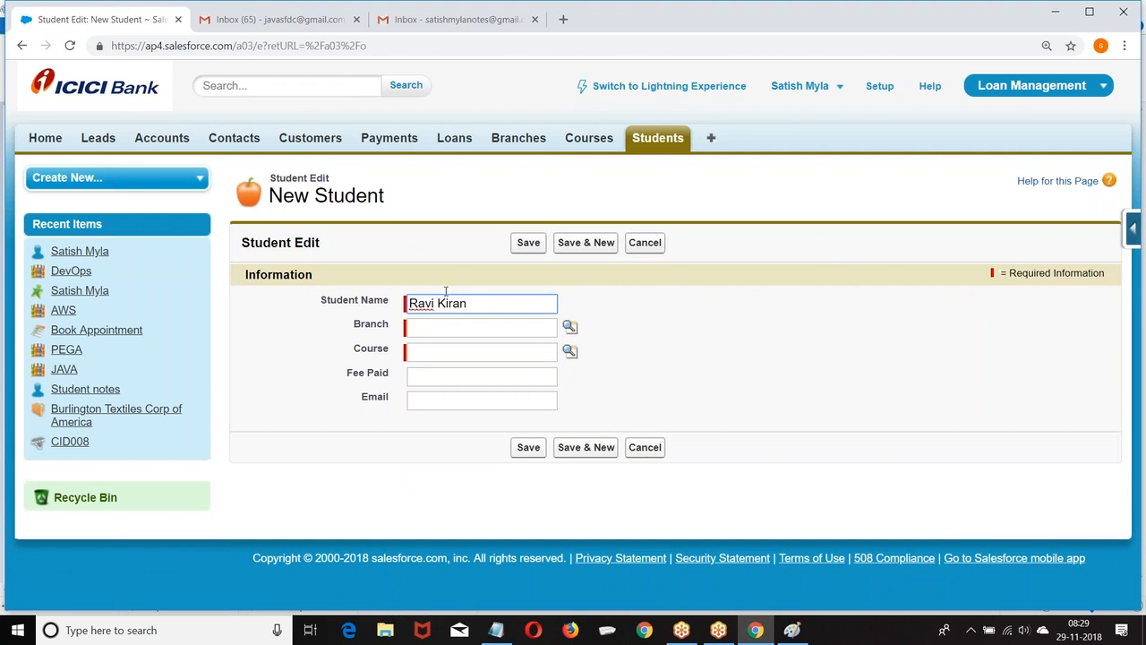
pyautogui.click(569, 327)
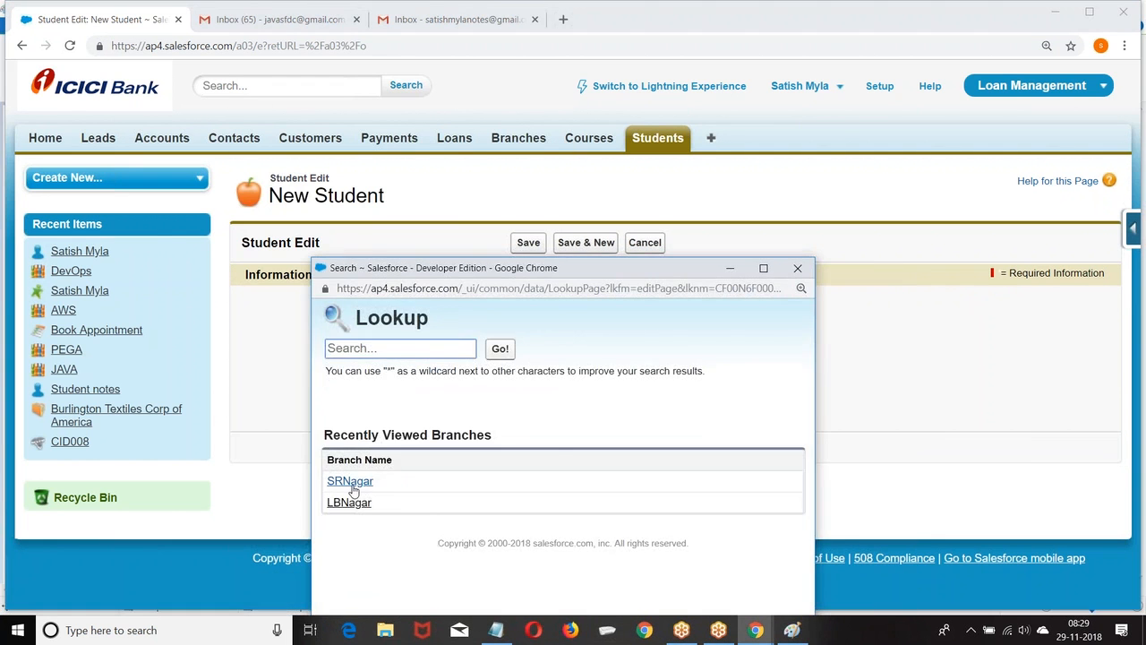
pyautogui.click(349, 477)
pyautogui.click(570, 351)
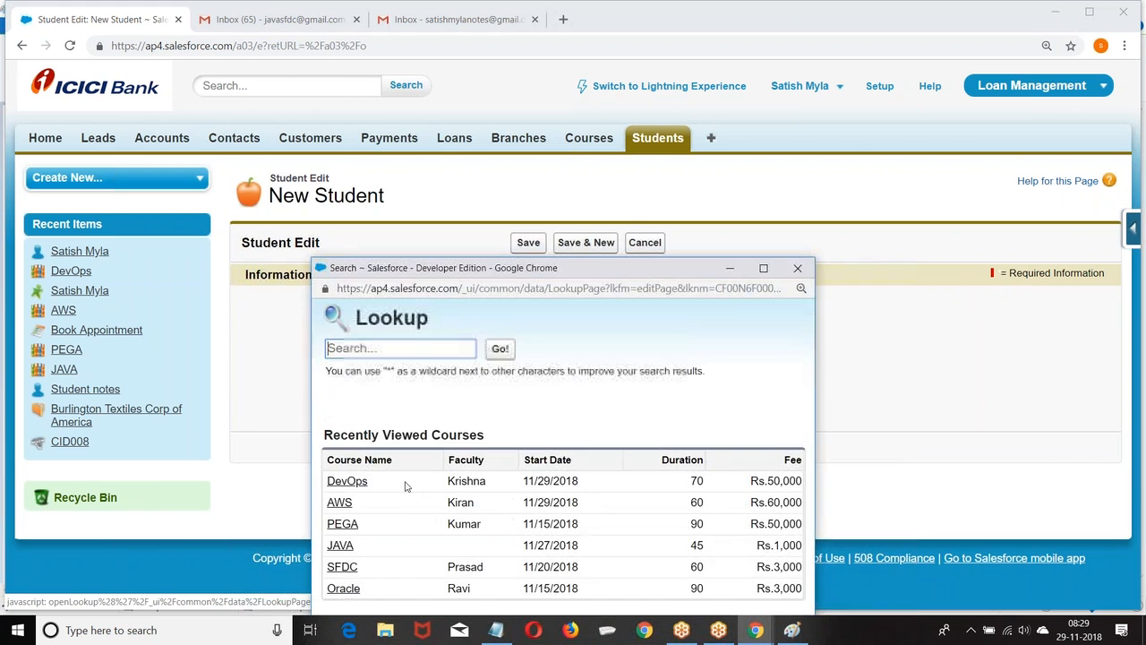
pyautogui.click(348, 481)
# Enter fee paid 60,000 and the student's e-mail address, then save the record.
pyautogui.click(433, 382)
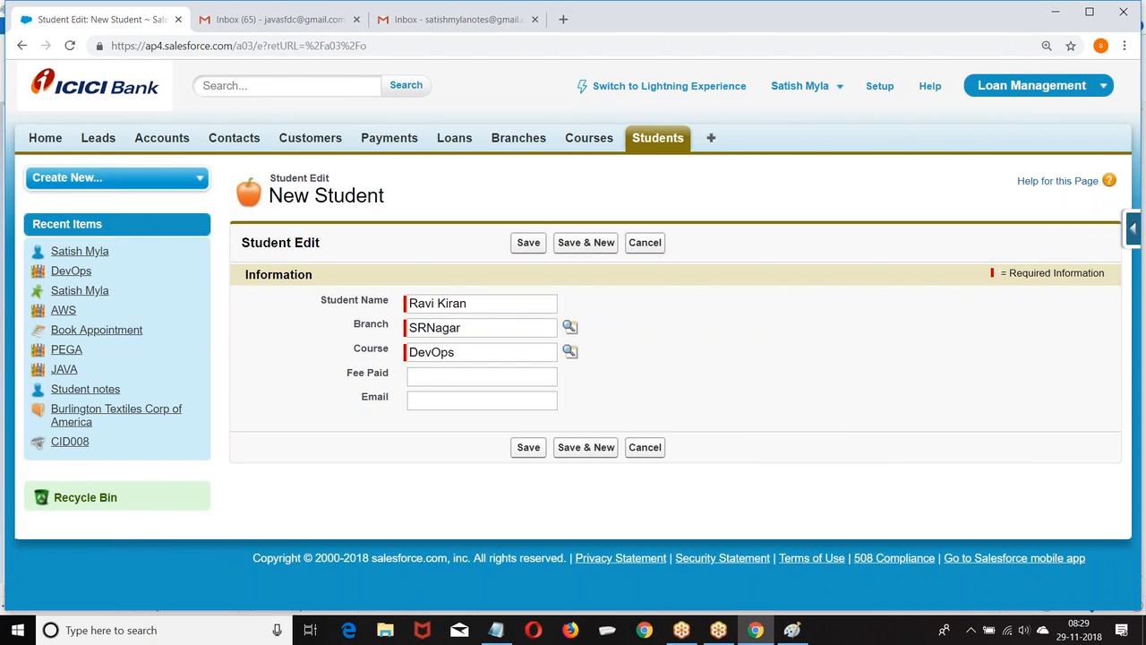
pyautogui.click(428, 380)
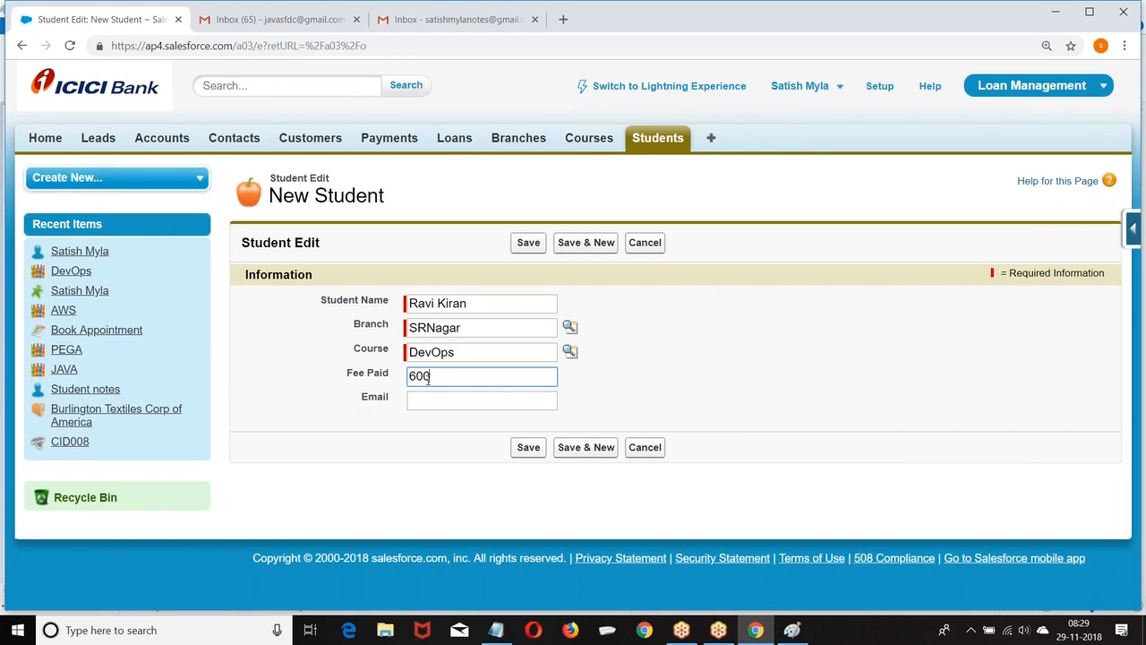
pyautogui.click(423, 404)
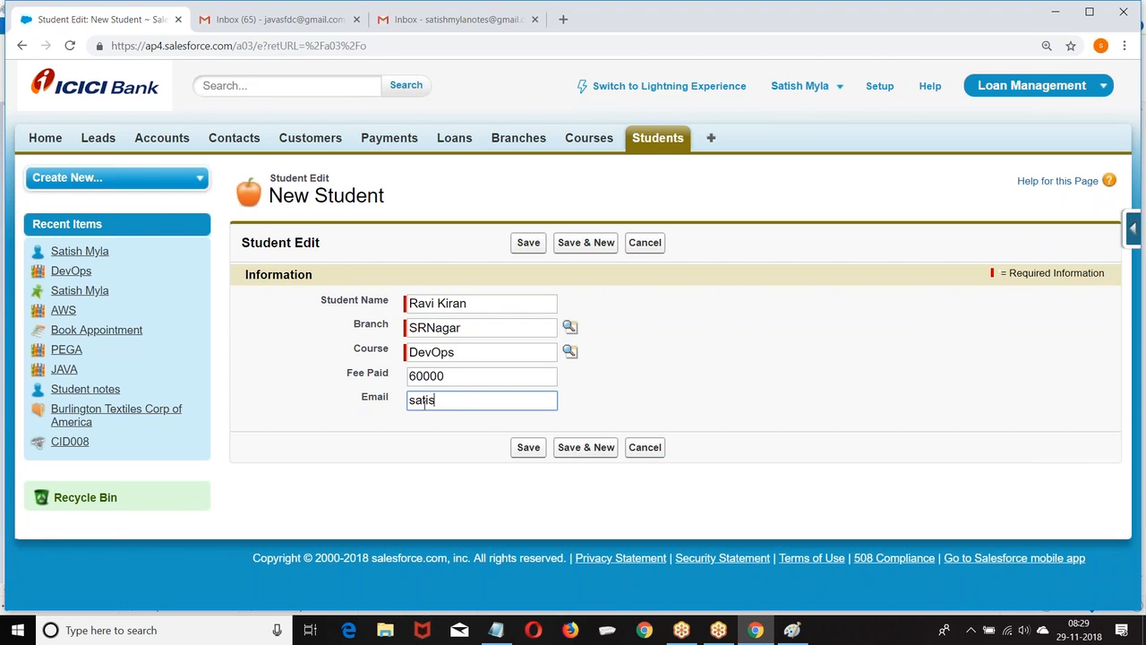
pyautogui.click(527, 448)
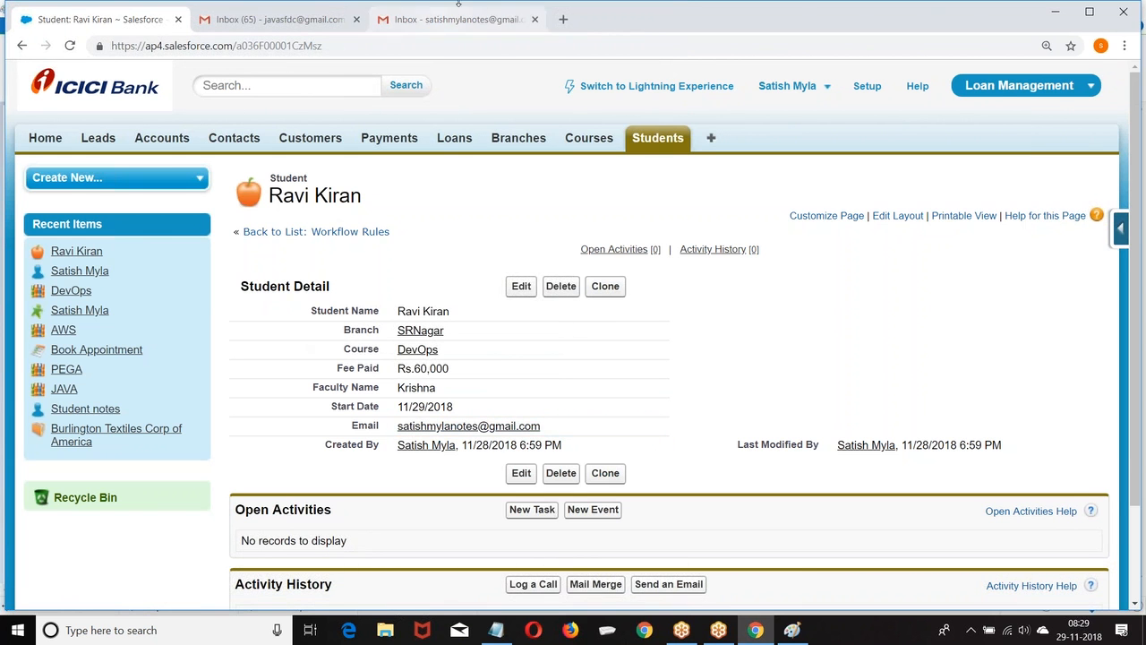
pyautogui.click(430, 18)
# Open the Student Registration email in Gmail, check its Course Name line, then return to Salesforce.
pyautogui.click(87, 175)
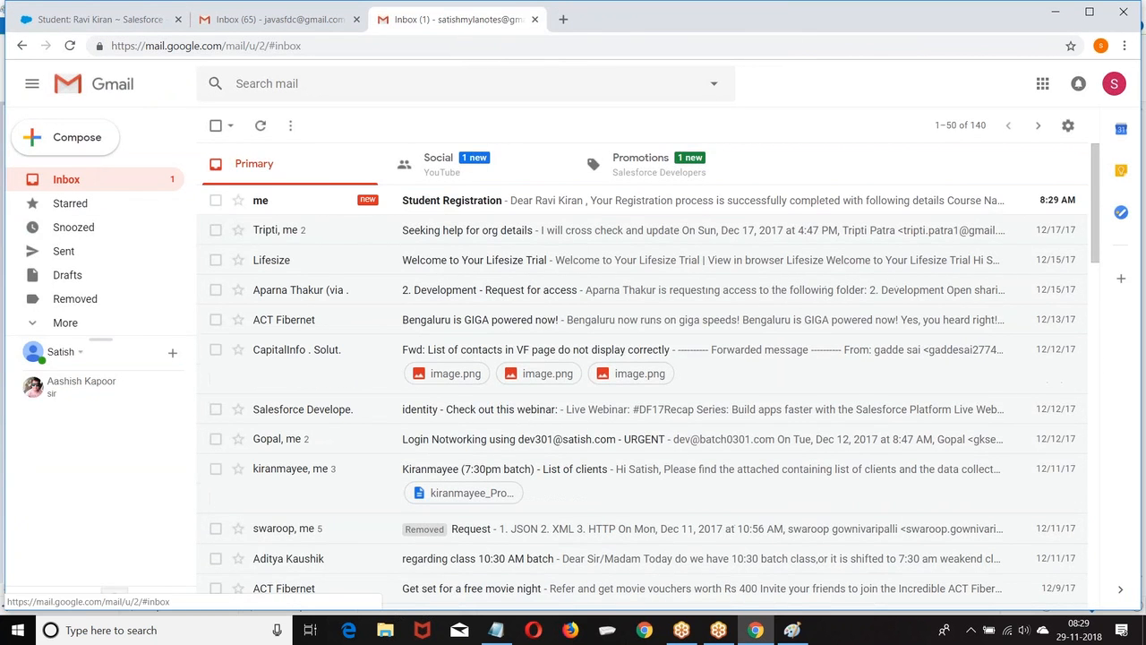
pyautogui.click(448, 200)
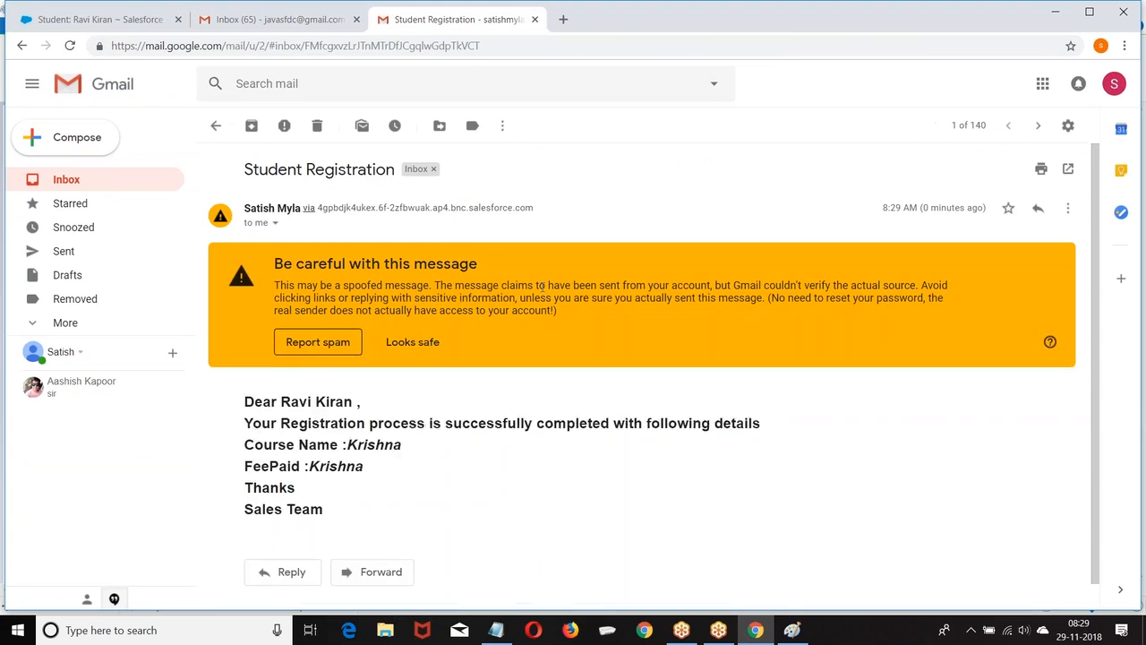
pyautogui.moveTo(344, 484); pyautogui.dragTo(448, 463)
pyautogui.click(446, 462)
pyautogui.moveTo(244, 417); pyautogui.dragTo(433, 421)
pyautogui.click(367, 437)
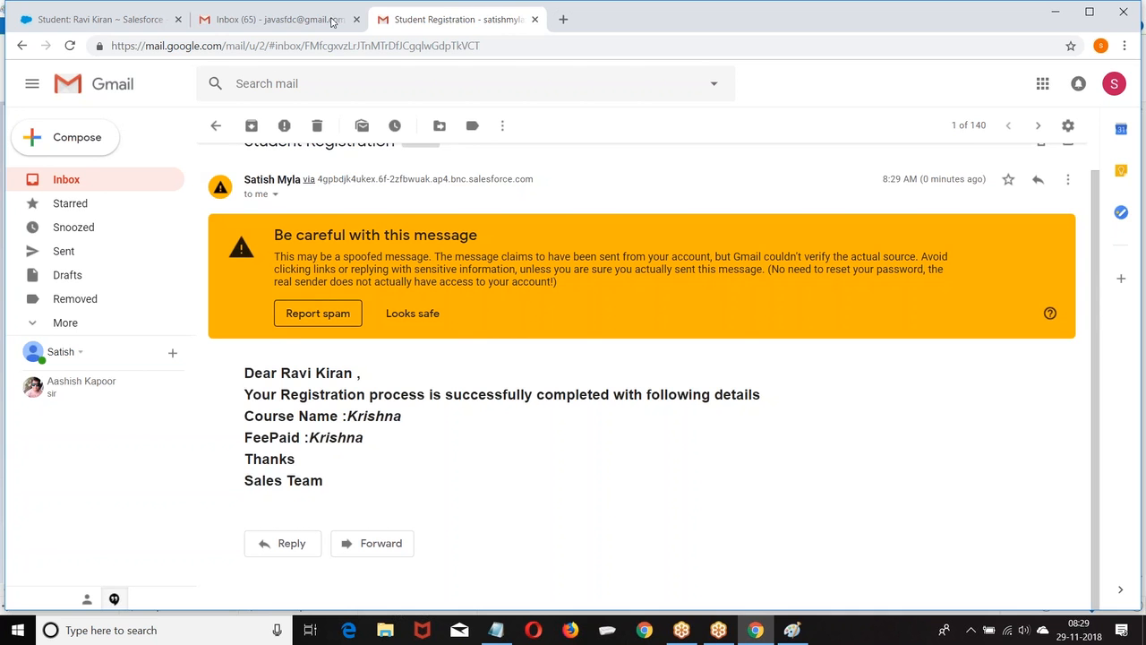
pyautogui.click(534, 20)
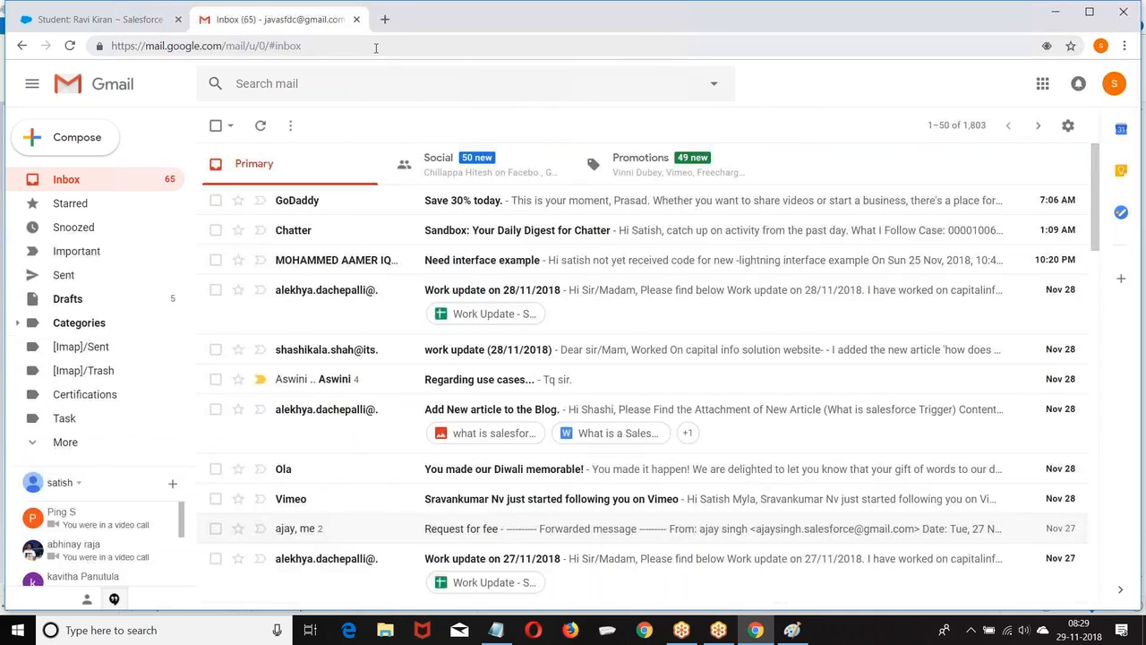
pyautogui.click(98, 19)
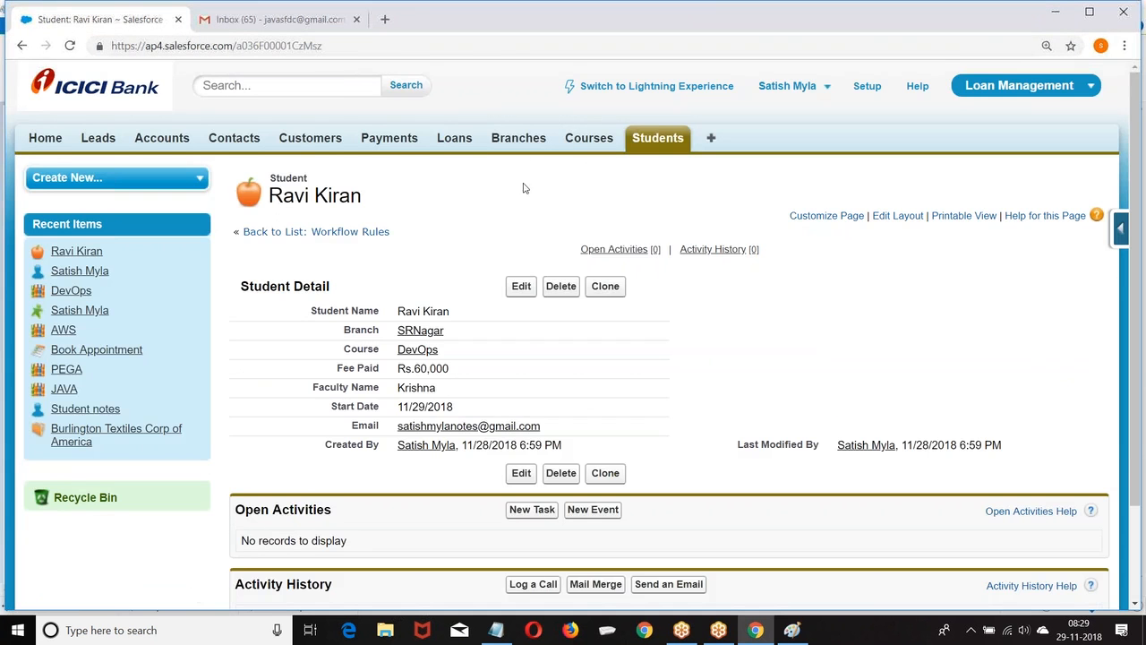
# Deactivate the Student_Registration rule from Setup's Workflow Rules list.
pyautogui.scroll(-2, 523, 157)
pyautogui.scroll(2, 867, 93)
pyautogui.click(867, 88)
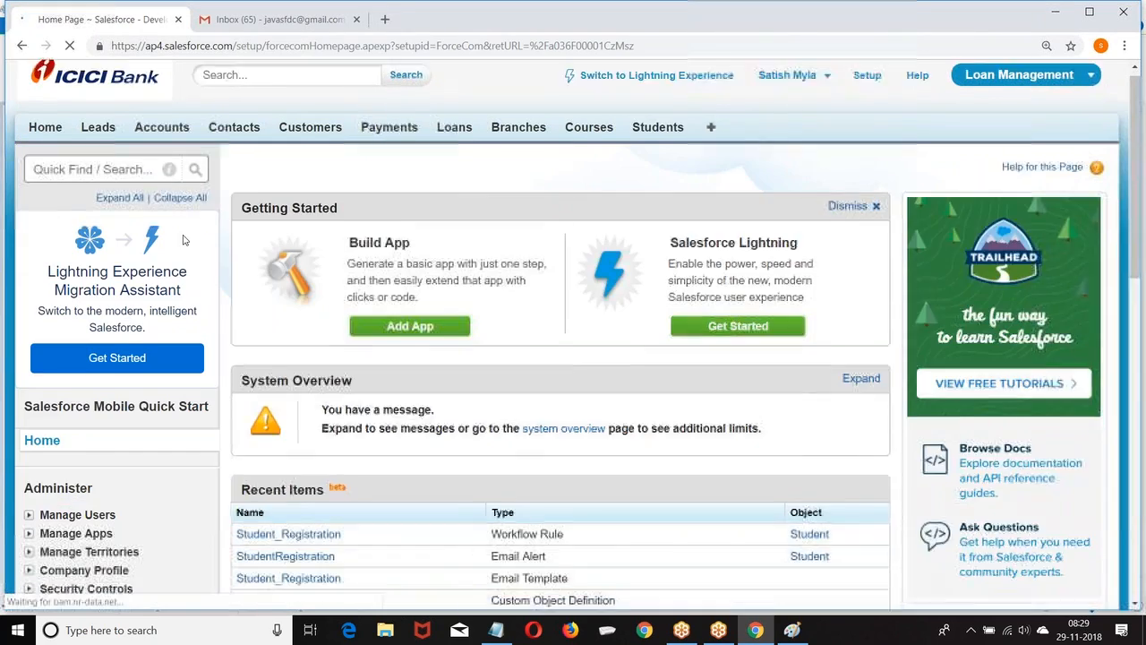
pyautogui.scroll(-4, 183, 240)
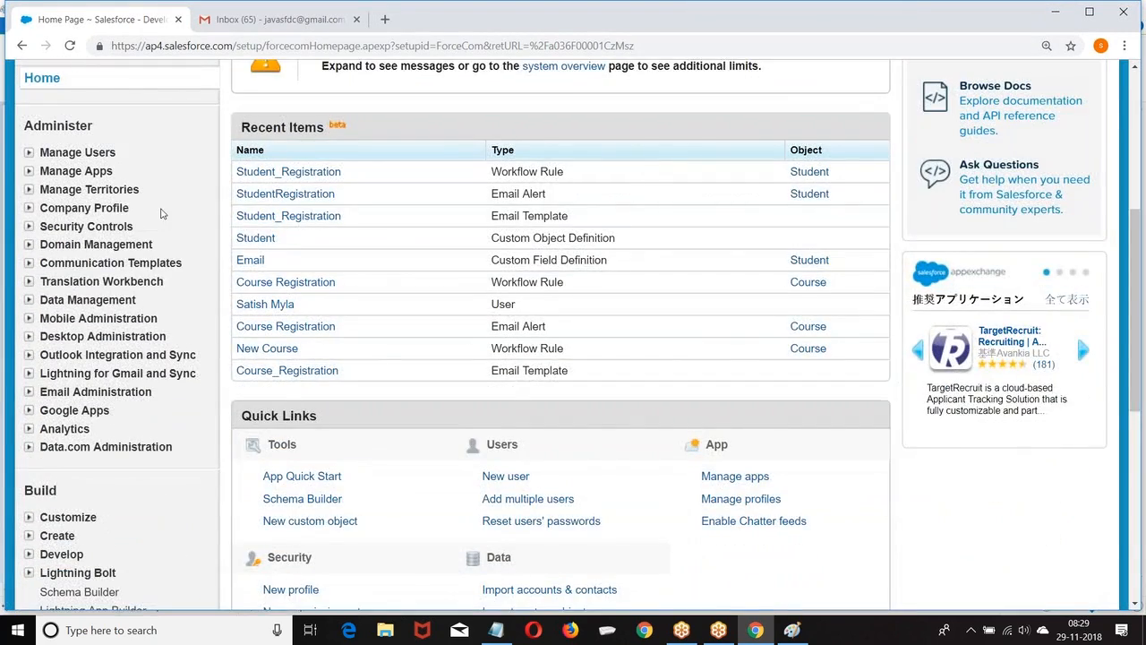
pyautogui.scroll(-3, 117, 243)
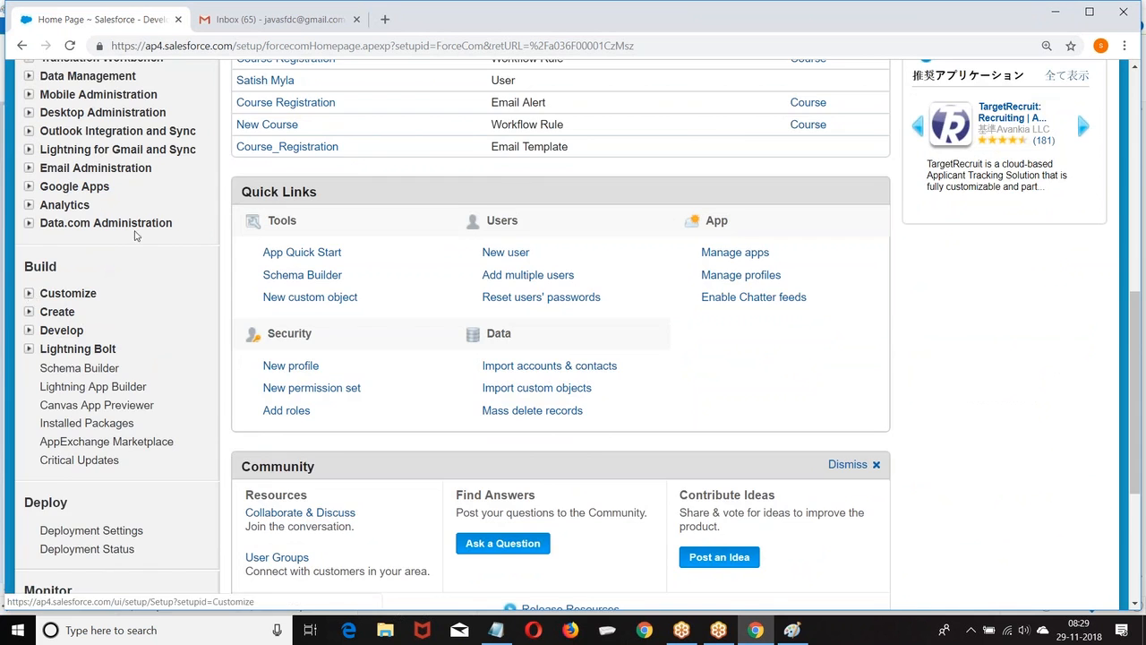
pyautogui.scroll(-2, 134, 236)
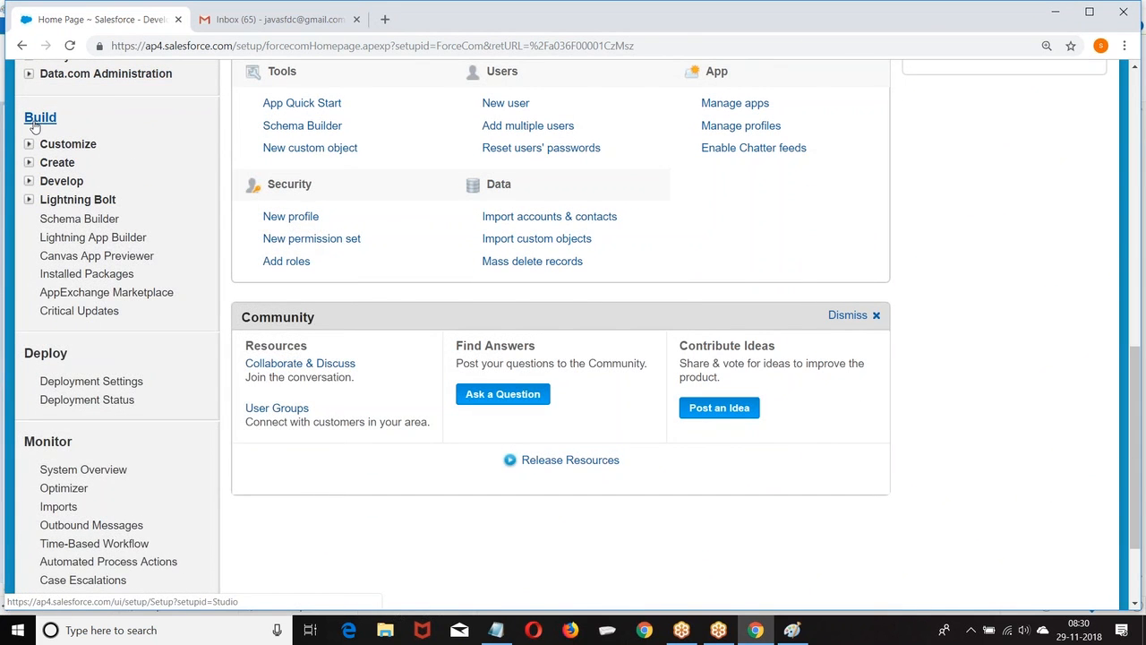
pyautogui.click(28, 162)
pyautogui.scroll(-2, 30, 197)
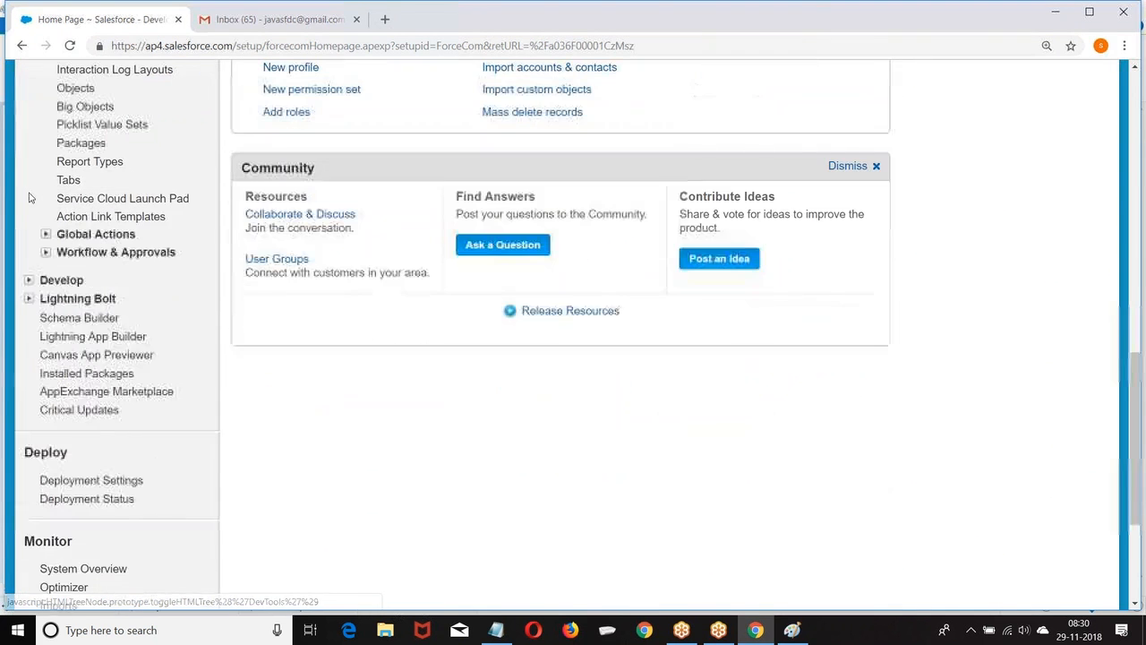
pyautogui.click(46, 252)
pyautogui.scroll(-2, 126, 131)
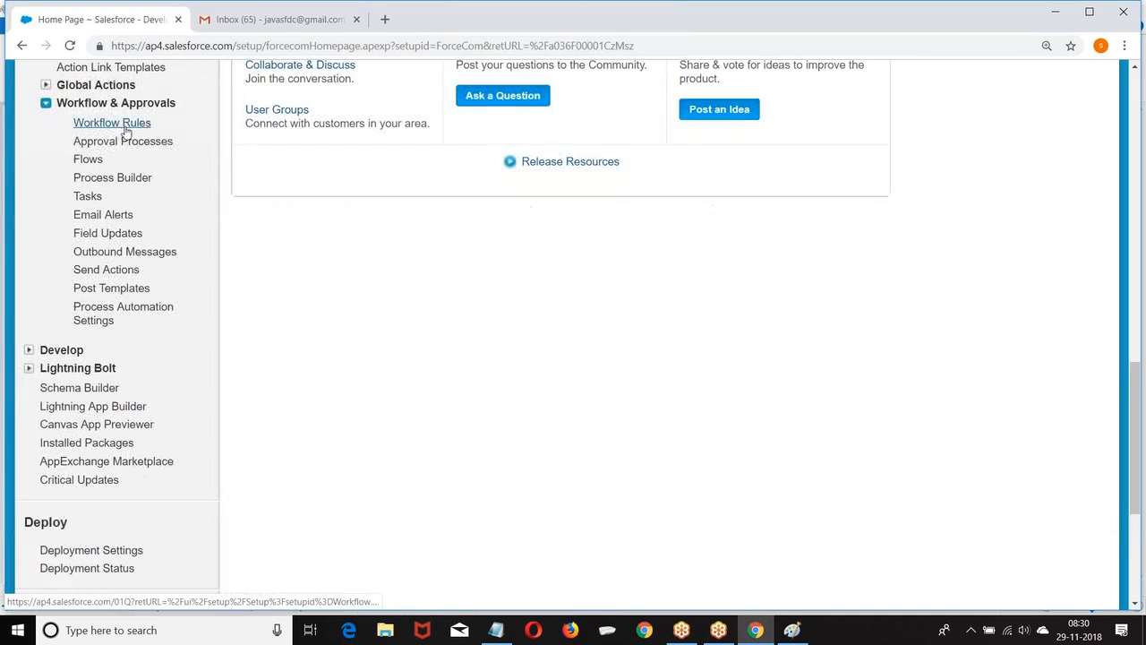
pyautogui.click(122, 130)
pyautogui.scroll(-2, 302, 350)
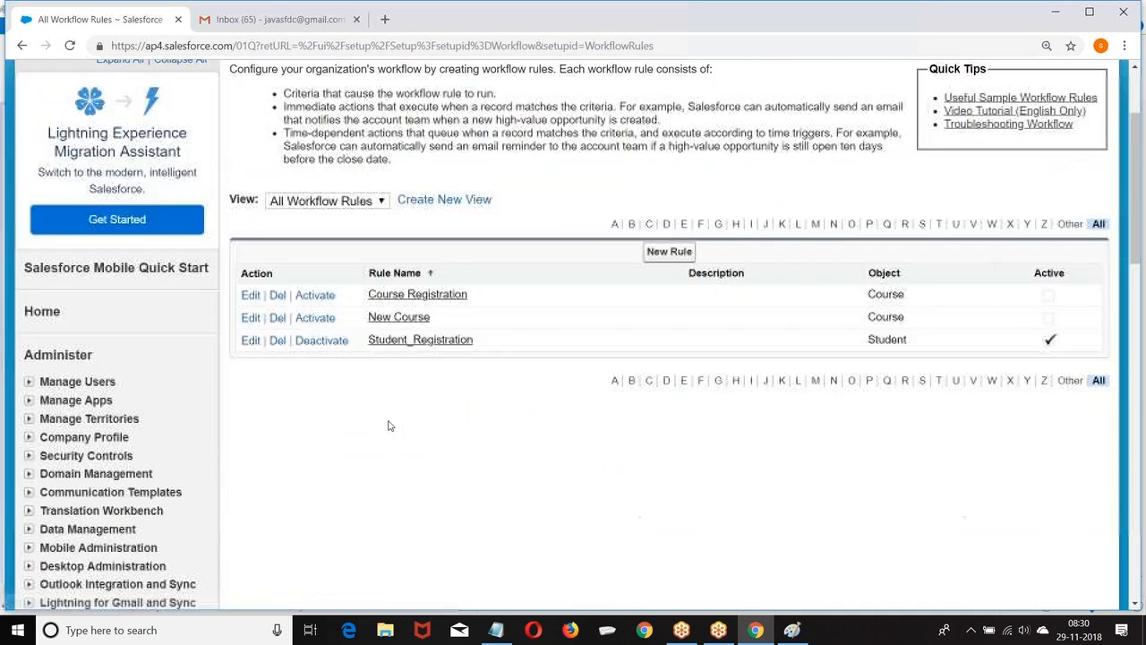
pyautogui.click(320, 341)
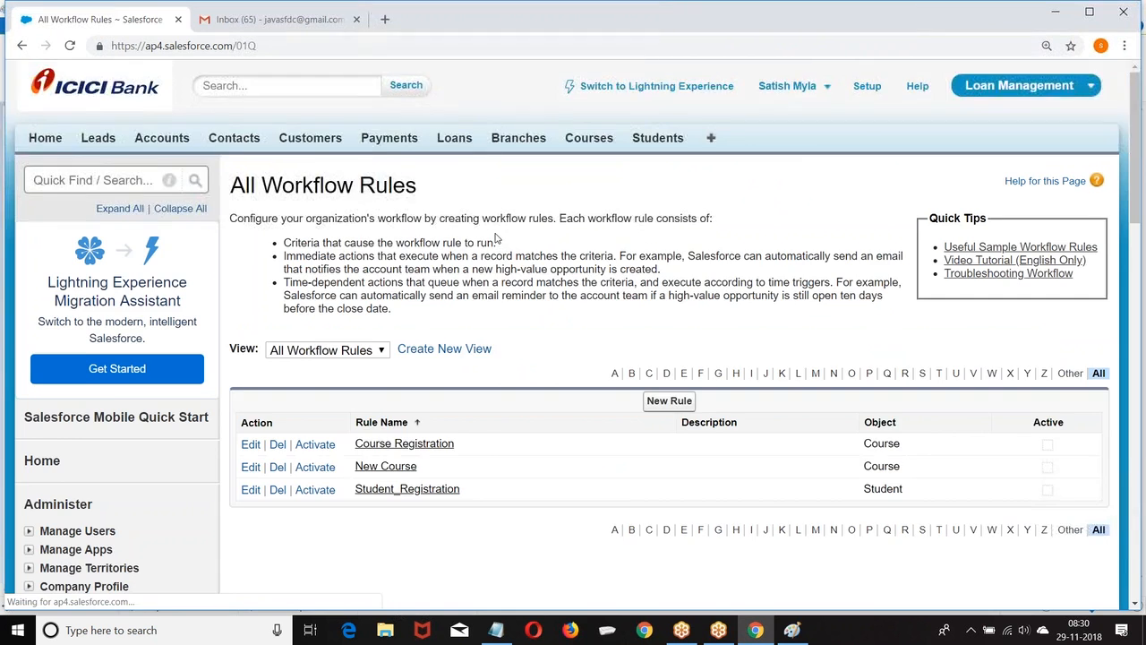
# Start a new workflow rule on the Account object and enter 'Test' as its rule name.
pyautogui.scroll(-2, 678, 252)
pyautogui.click(676, 251)
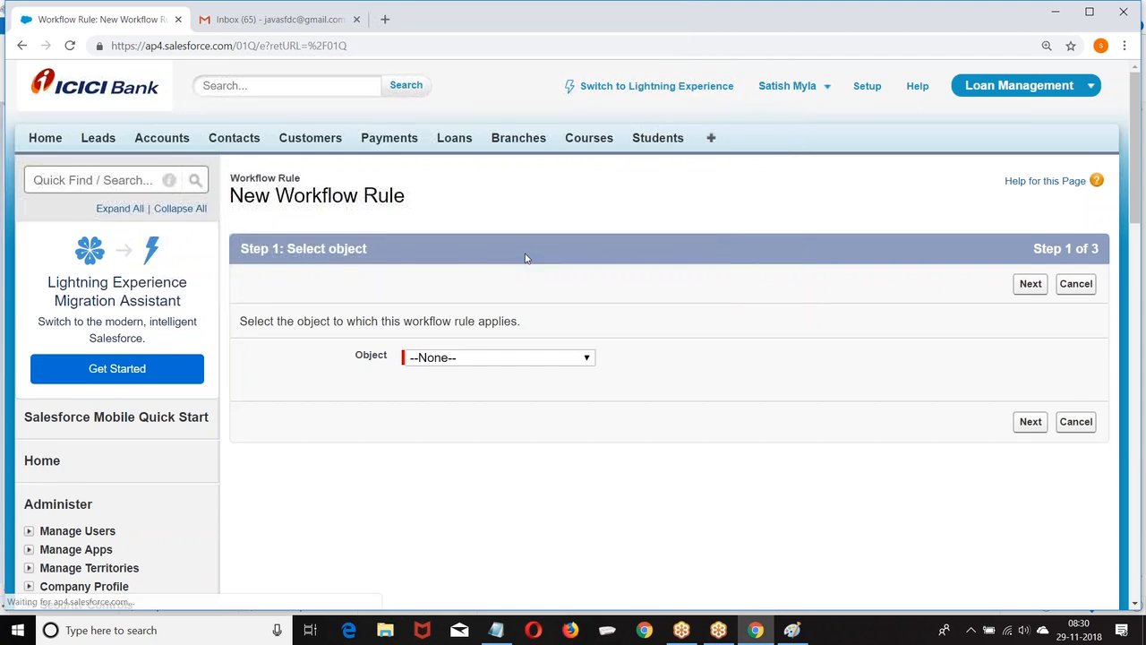
pyautogui.scroll(-2, 525, 256)
pyautogui.click(478, 213)
pyautogui.click(432, 240)
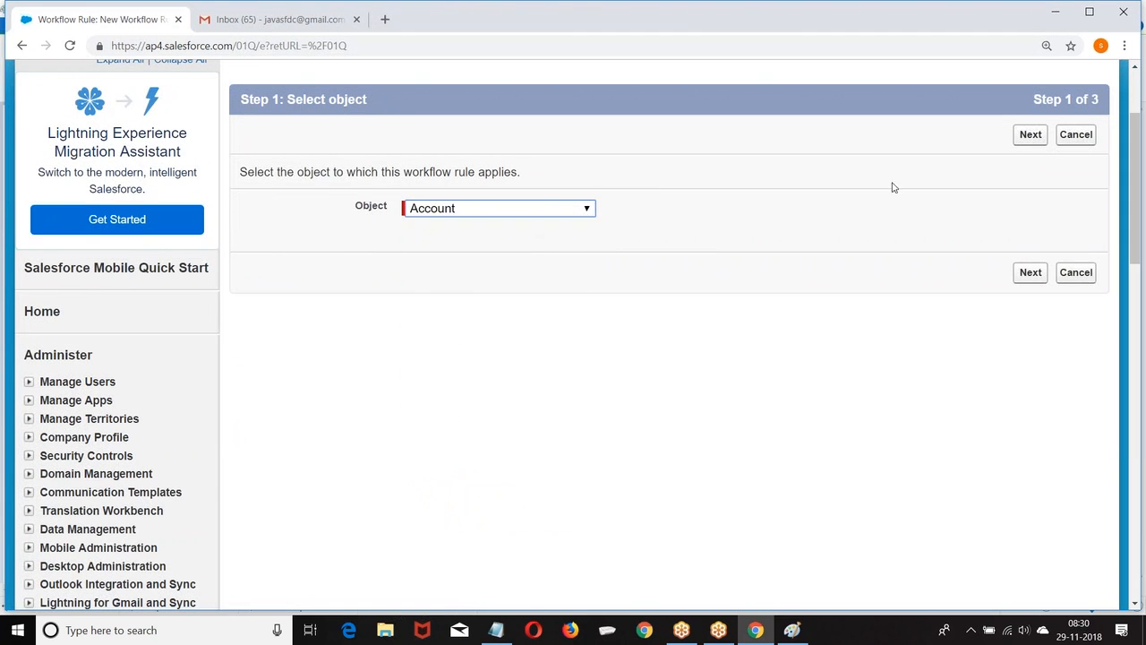
pyautogui.click(1031, 136)
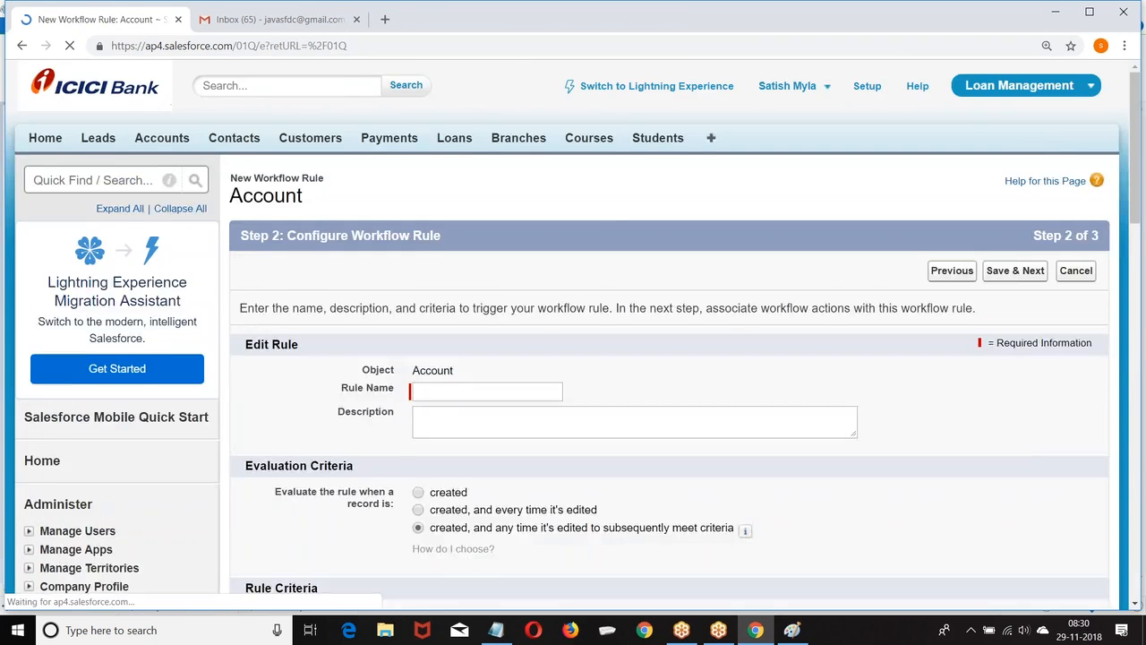
pyautogui.scroll(-1, 559, 267)
pyautogui.scroll(-2, 558, 266)
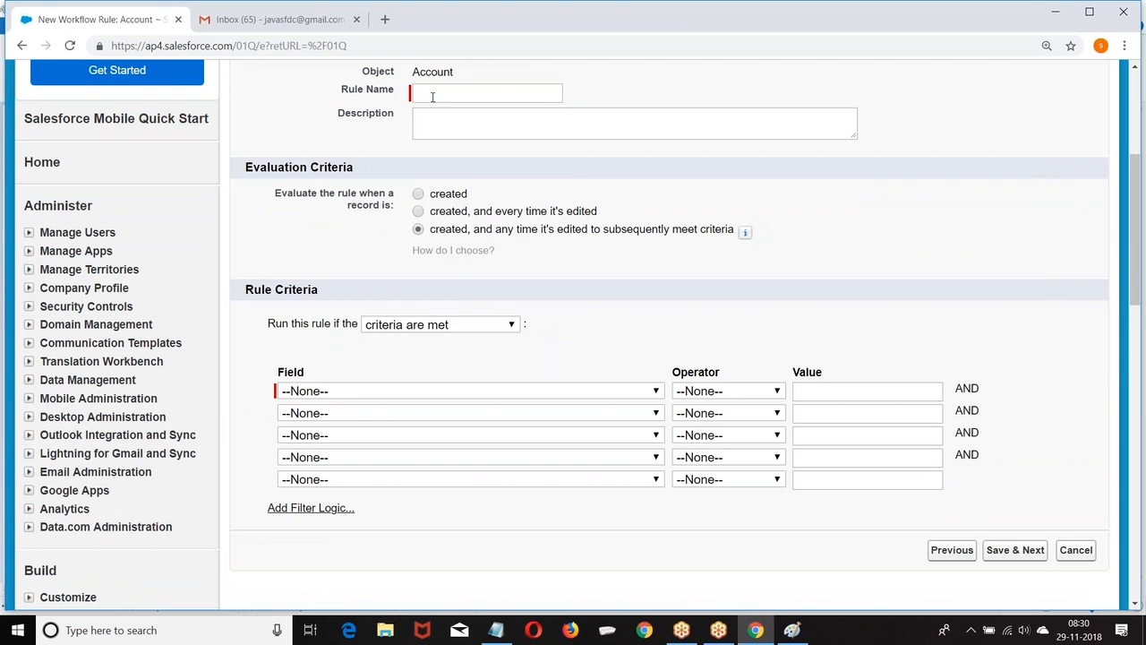
pyautogui.click(433, 96)
pyautogui.write('Test')
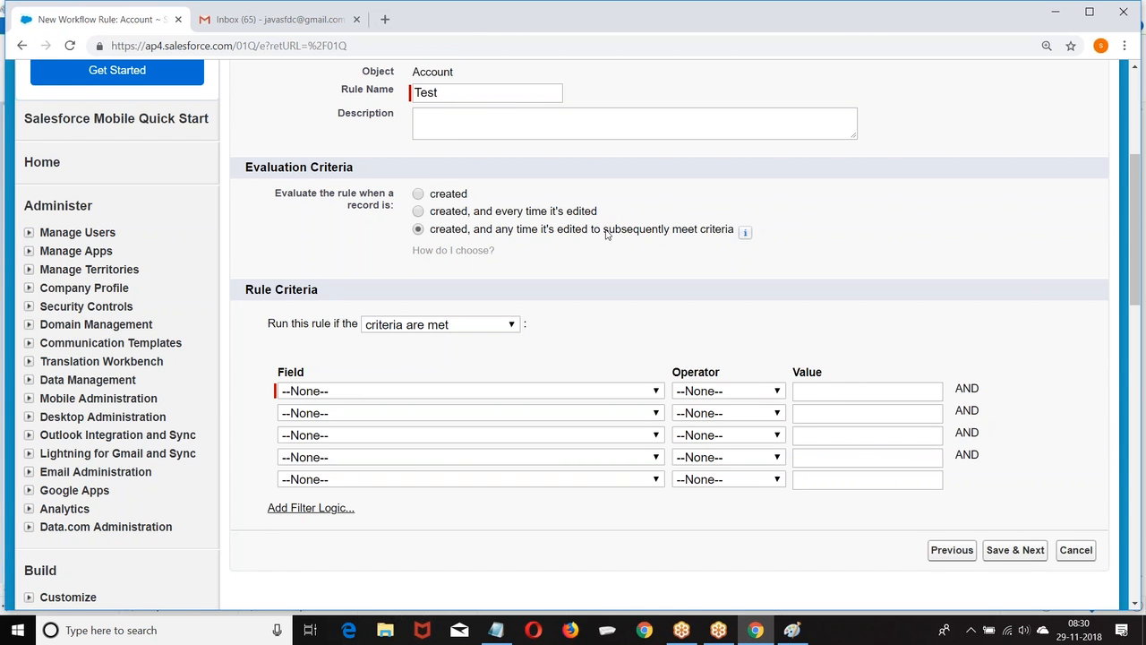
# Keep the Test rule triggering on criteria met, with Account: Active equals Yes.
pyautogui.scroll(-1, 606, 234)
pyautogui.click(453, 253)
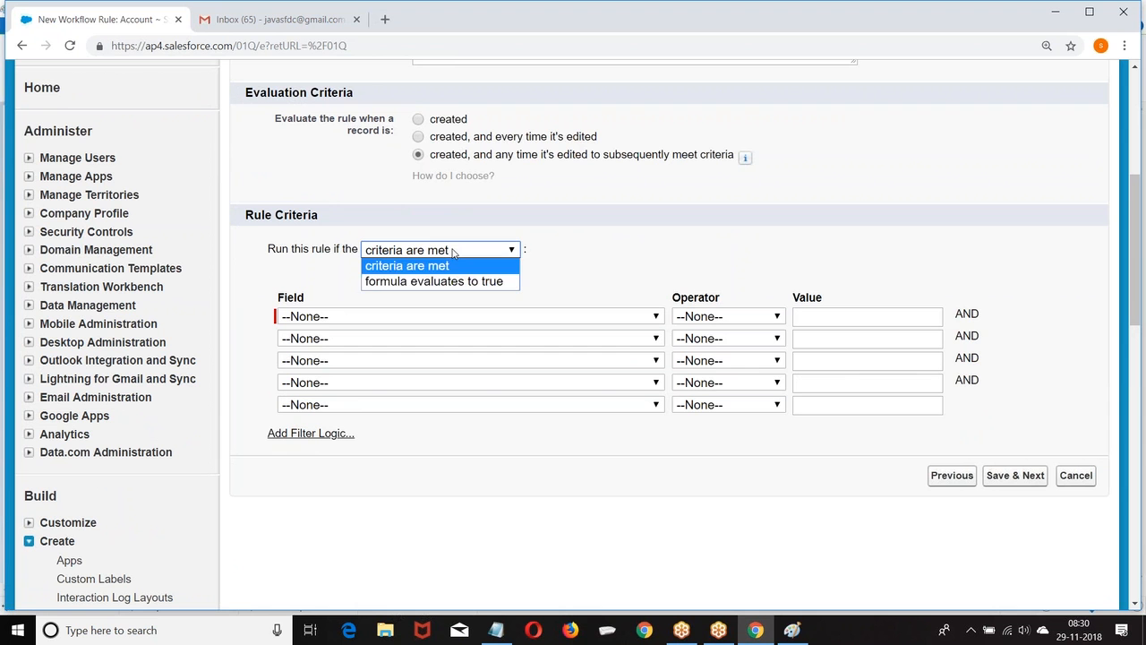
pyautogui.click(451, 258)
pyautogui.click(446, 251)
pyautogui.click(529, 282)
pyautogui.click(399, 318)
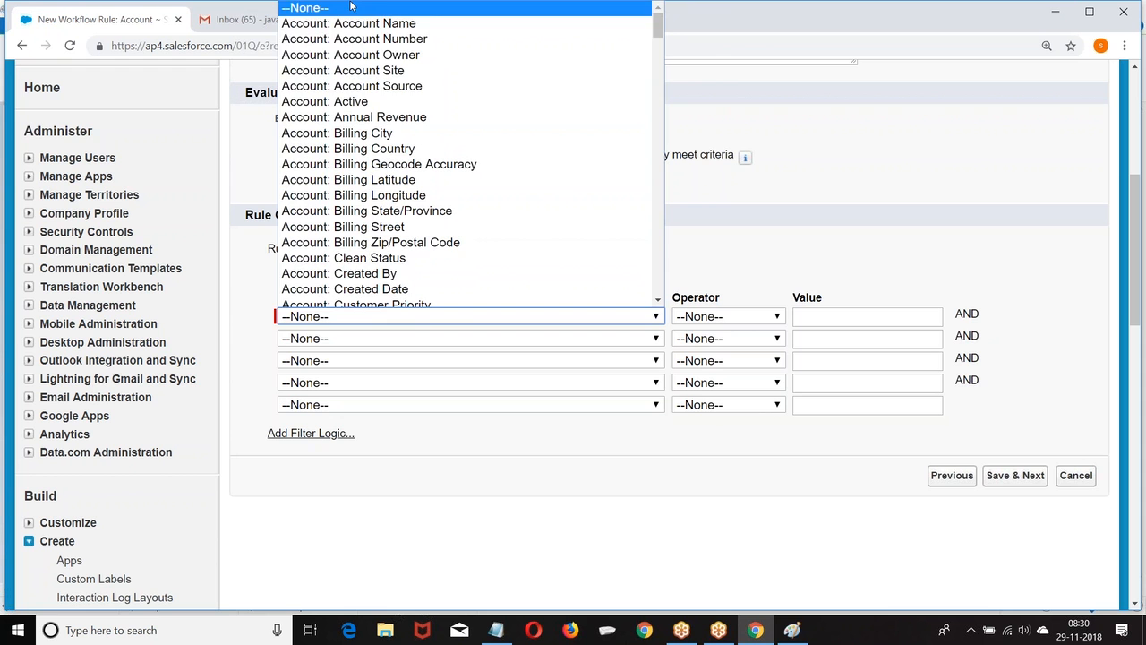
pyautogui.click(366, 103)
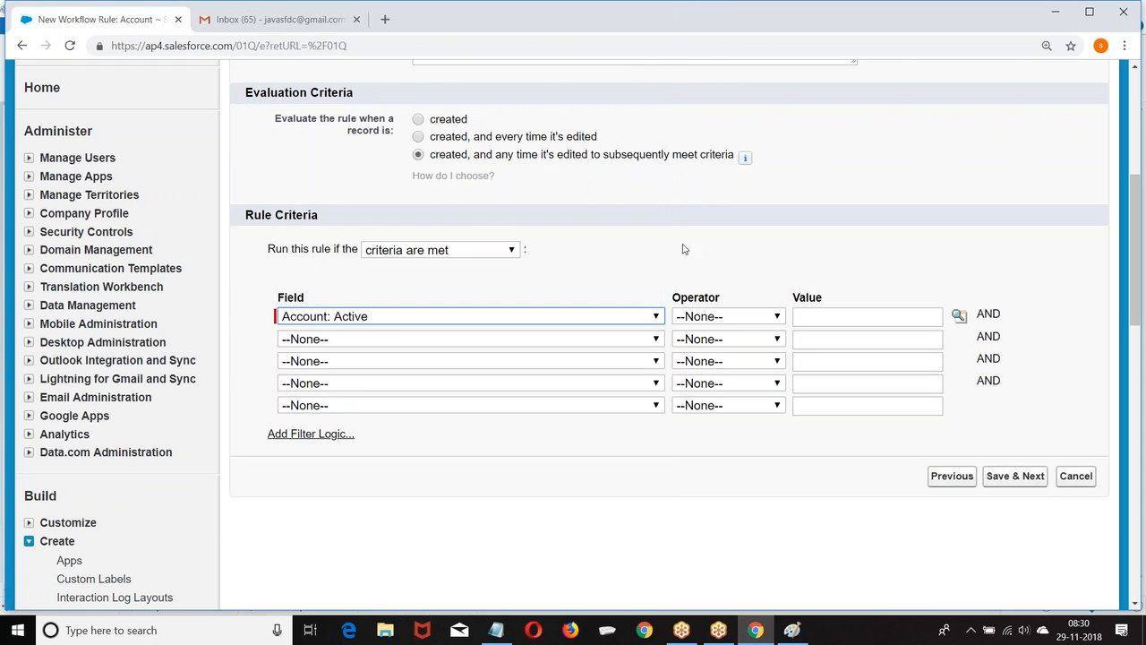
pyautogui.click(743, 321)
pyautogui.click(707, 346)
pyautogui.click(959, 315)
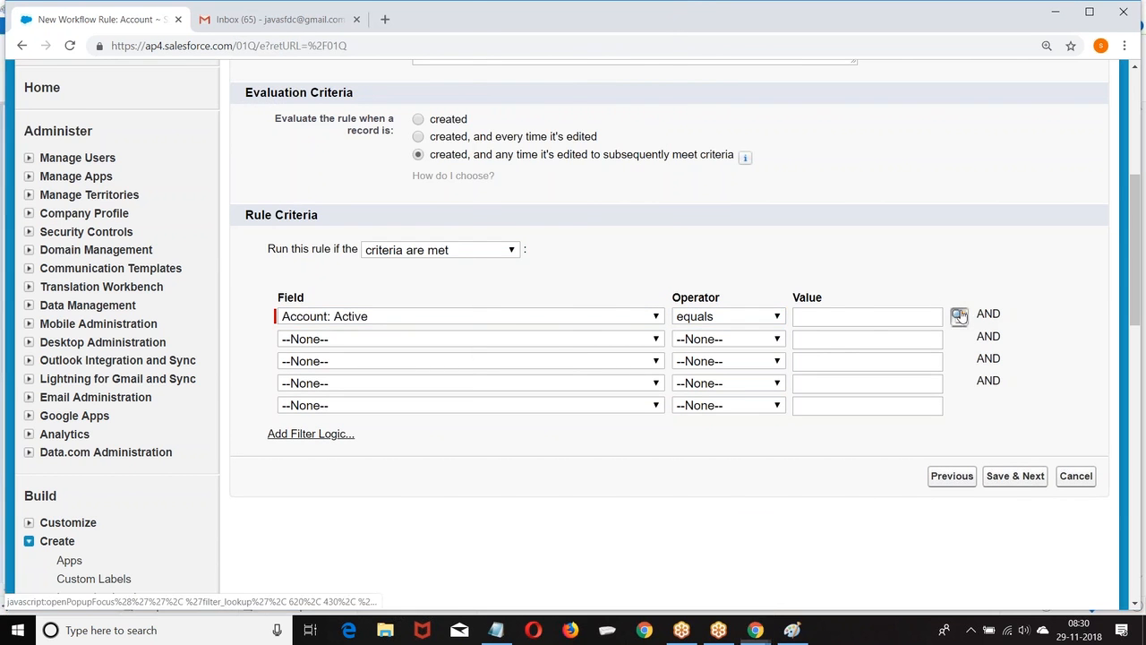
pyautogui.click(30, 188)
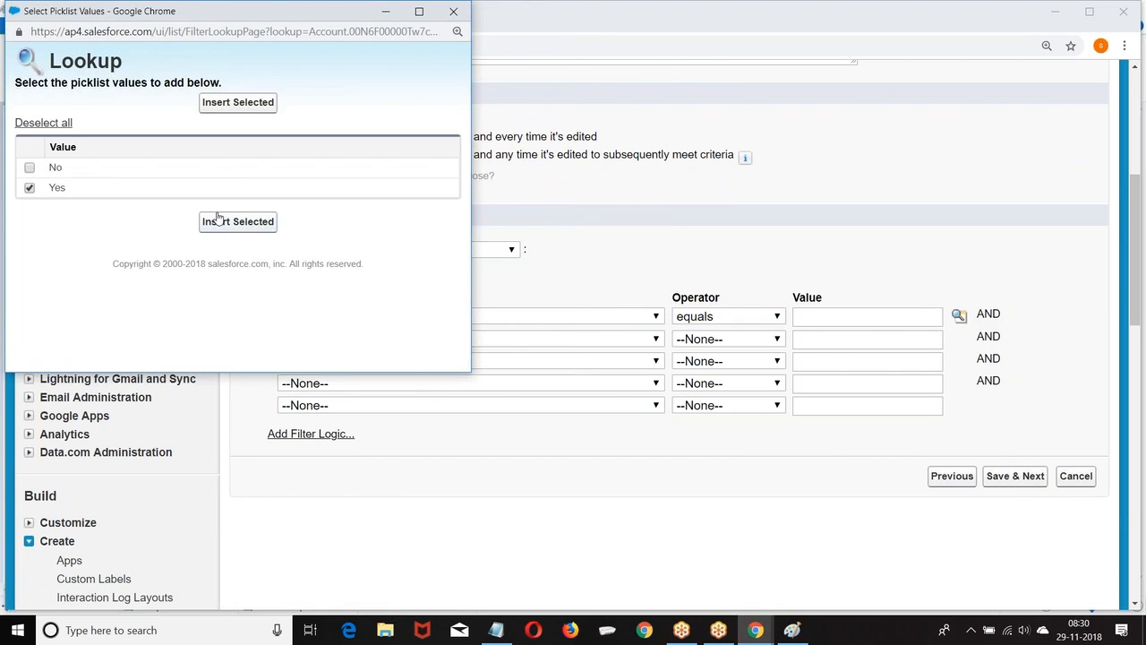
pyautogui.click(218, 222)
# Add filter logic 1, adjust the criteria to five rows, and save the criteria.
pyautogui.scroll(-3, 397, 266)
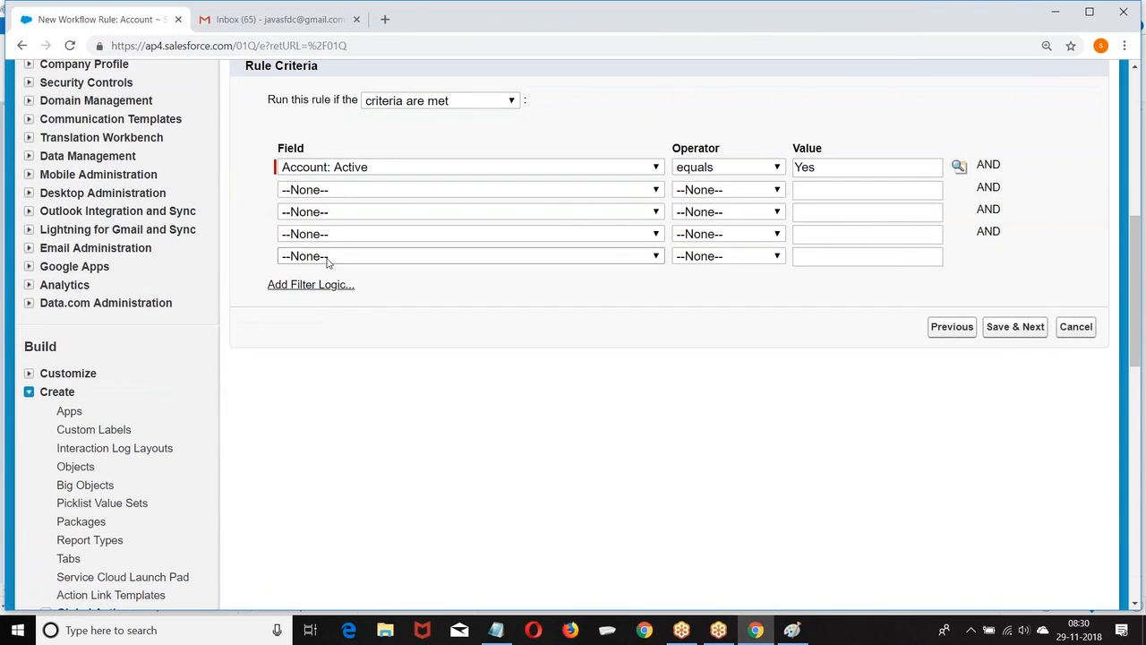
pyautogui.click(279, 285)
pyautogui.click(278, 281)
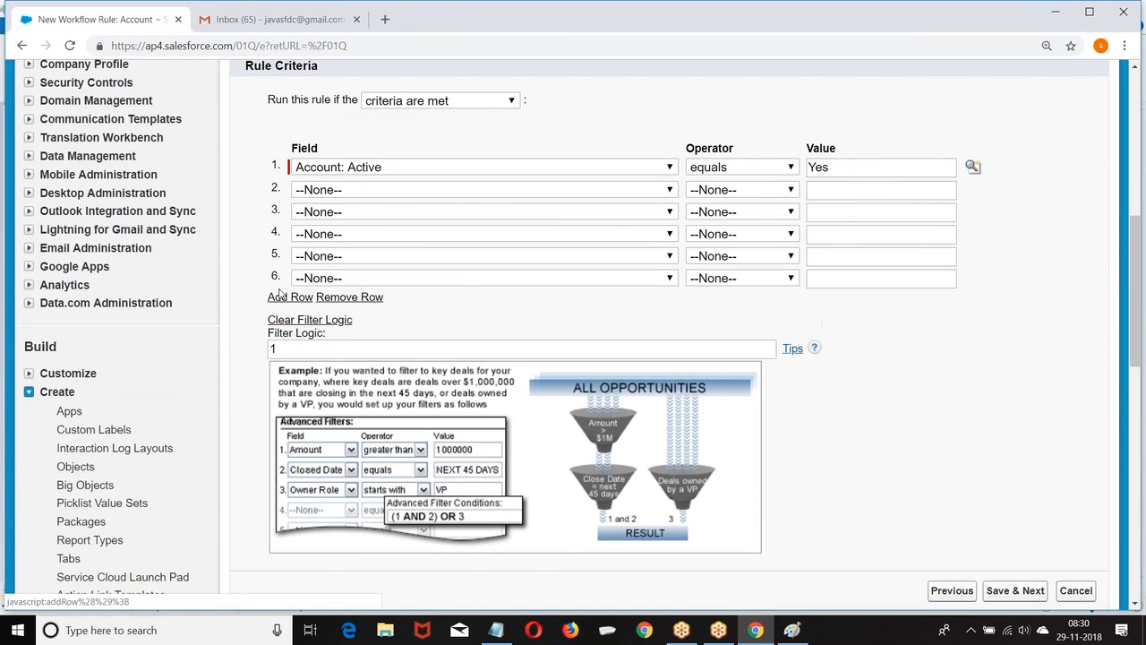
pyautogui.click(278, 303)
pyautogui.click(278, 325)
pyautogui.click(278, 345)
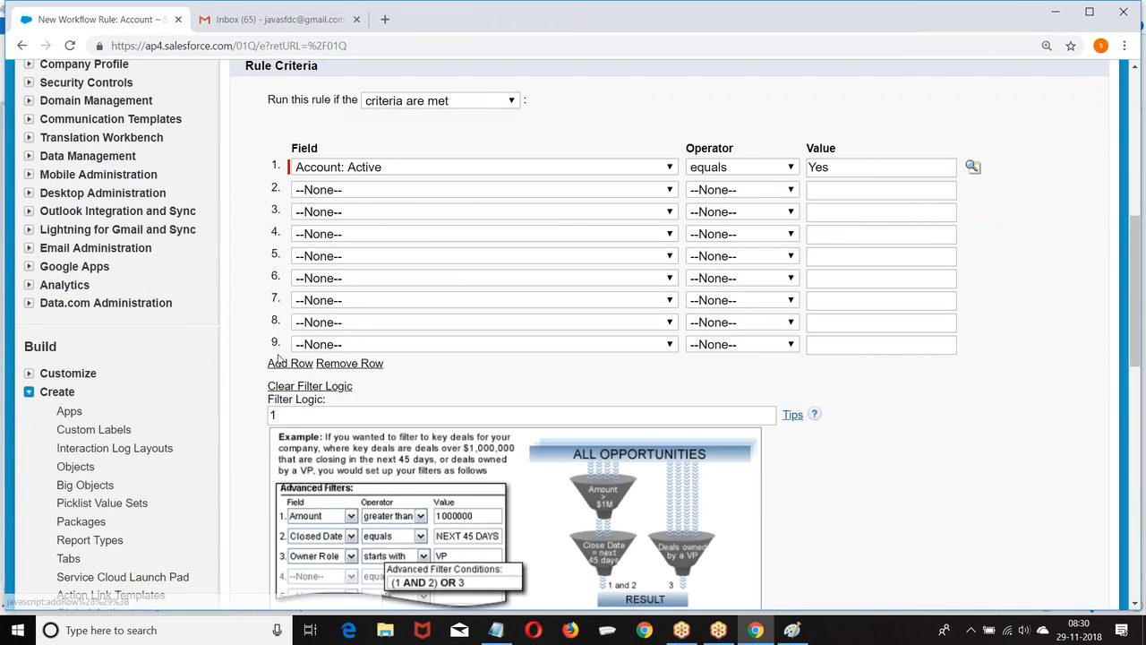
pyautogui.click(279, 363)
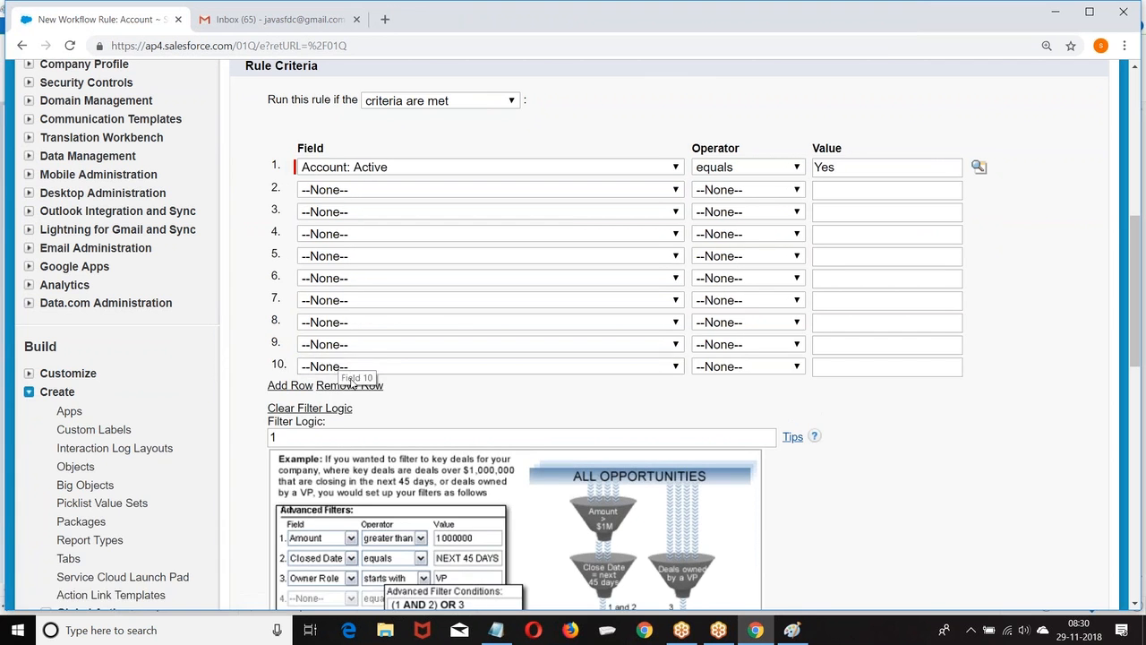
pyautogui.click(350, 383)
pyautogui.click(353, 362)
pyautogui.click(355, 343)
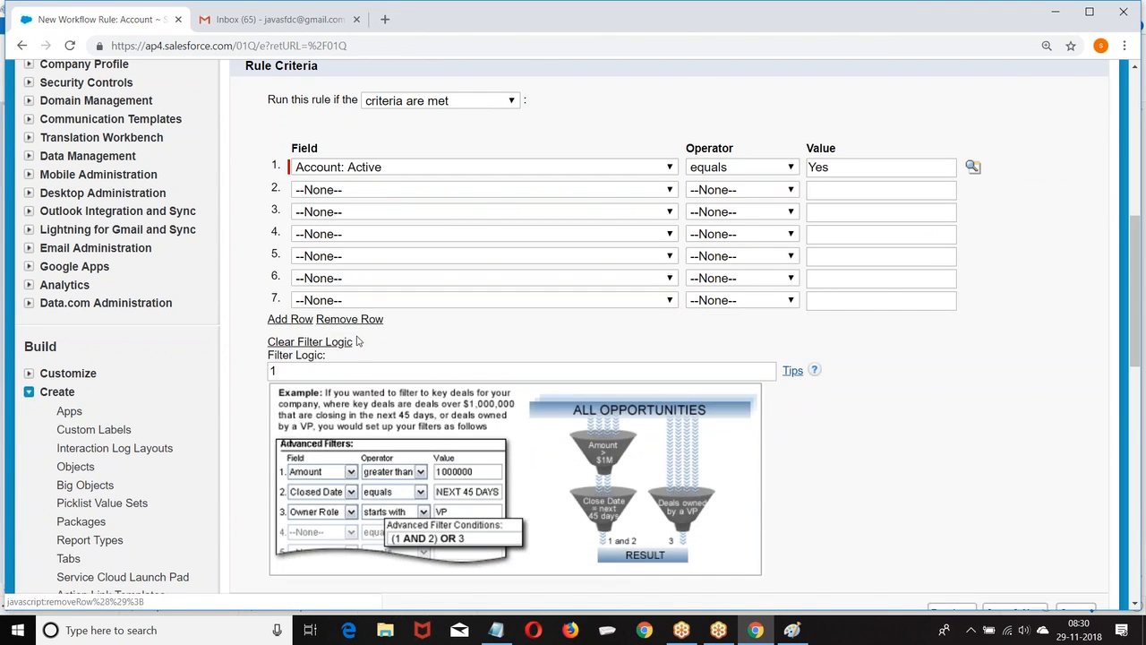
pyautogui.click(352, 320)
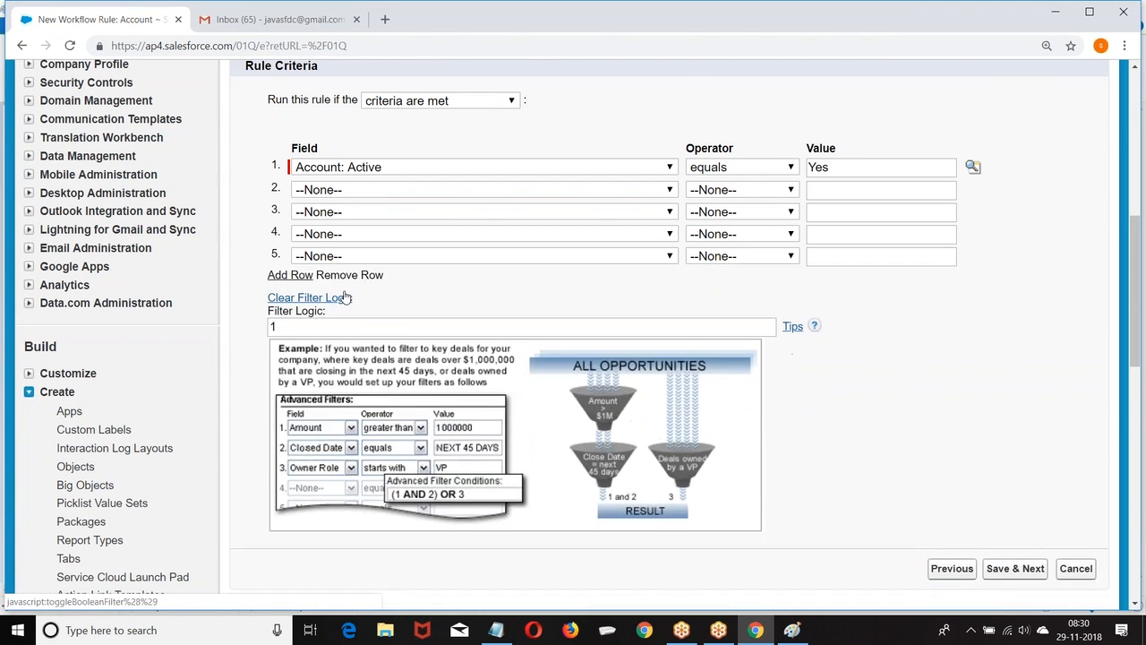
pyautogui.scroll(-2, 792, 336)
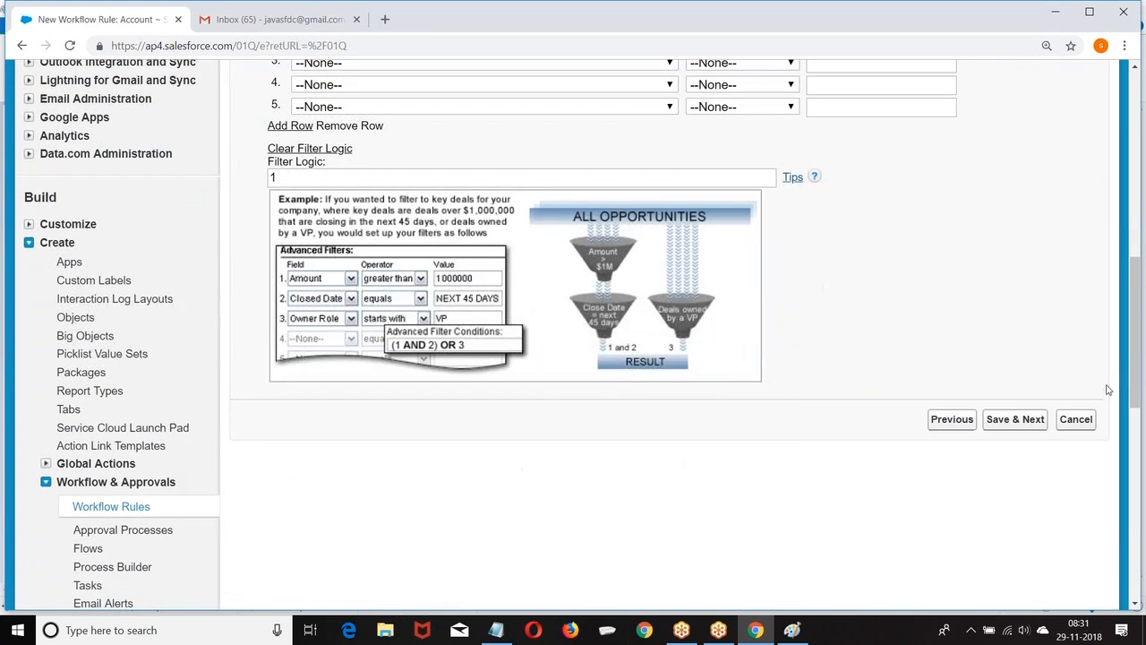
pyautogui.click(1015, 423)
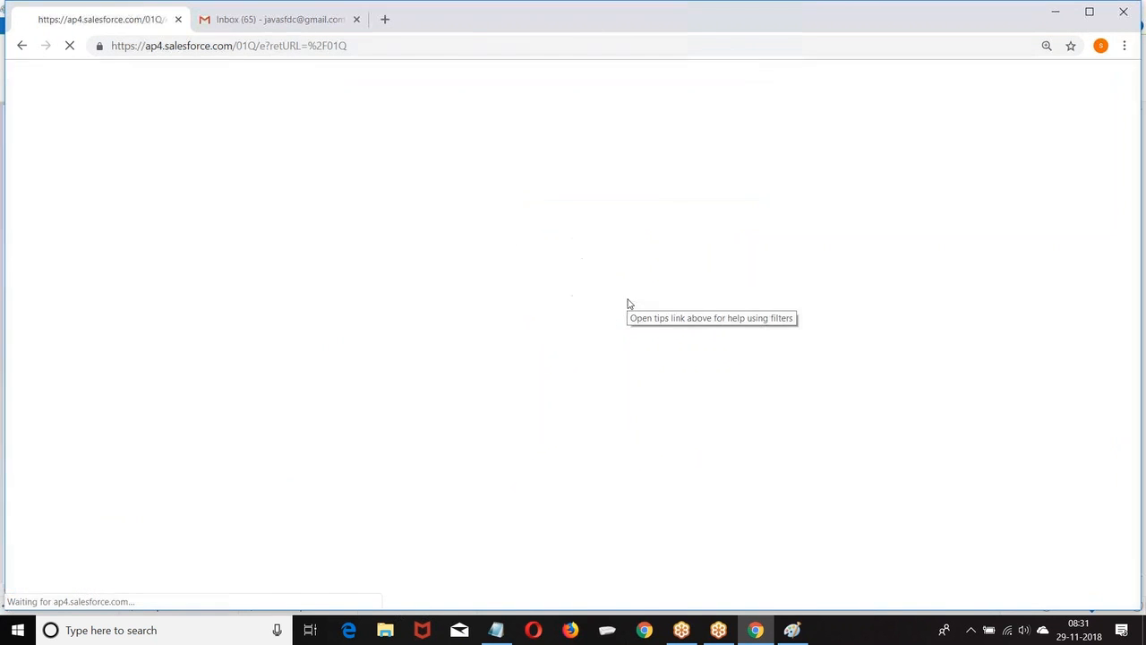
# Review the available workflow action types, then finish the Test rule with no actions.
pyautogui.scroll(-1, 469, 226)
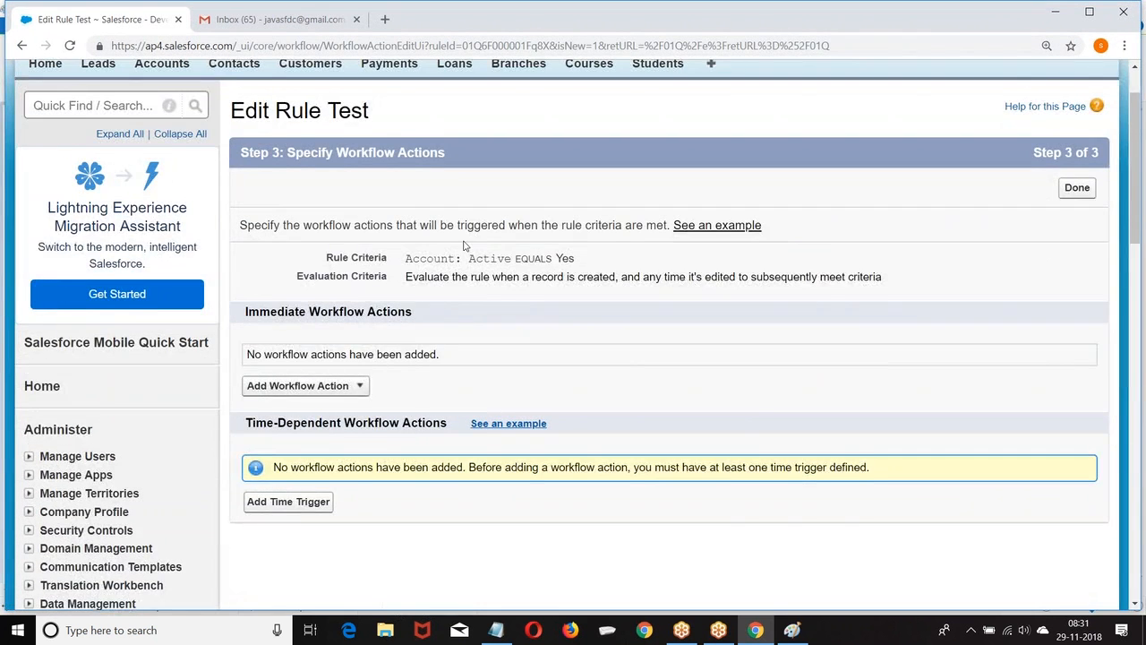
pyautogui.scroll(-1, 464, 251)
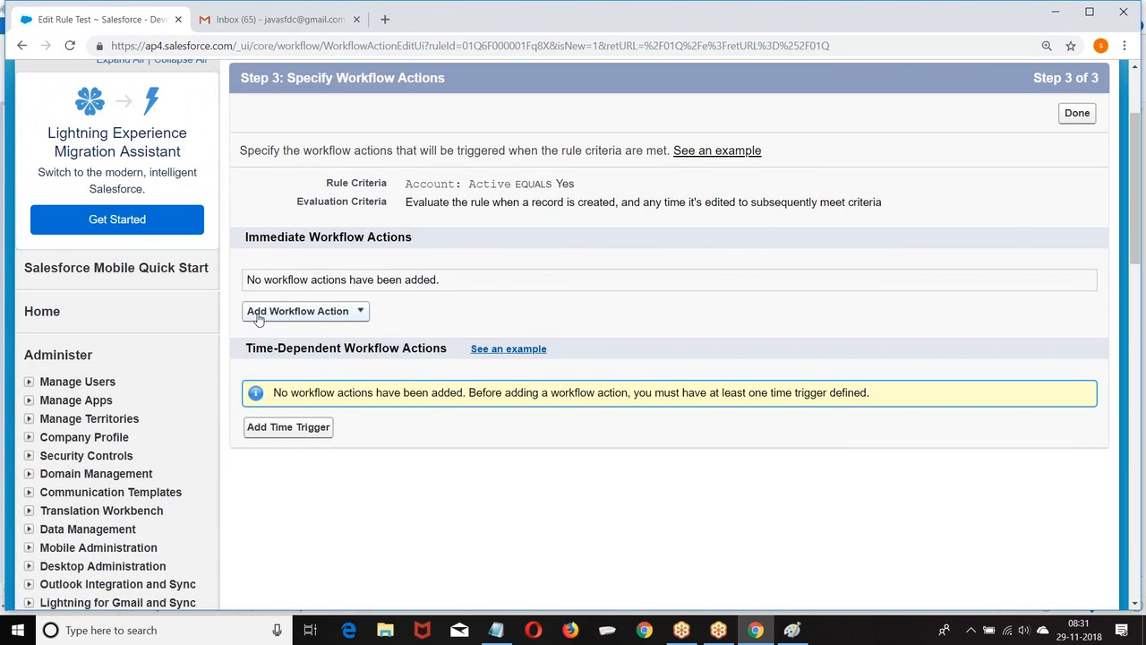
pyautogui.moveTo(248, 236); pyautogui.dragTo(412, 236)
pyautogui.moveTo(246, 347); pyautogui.dragTo(458, 355)
pyautogui.click(350, 311)
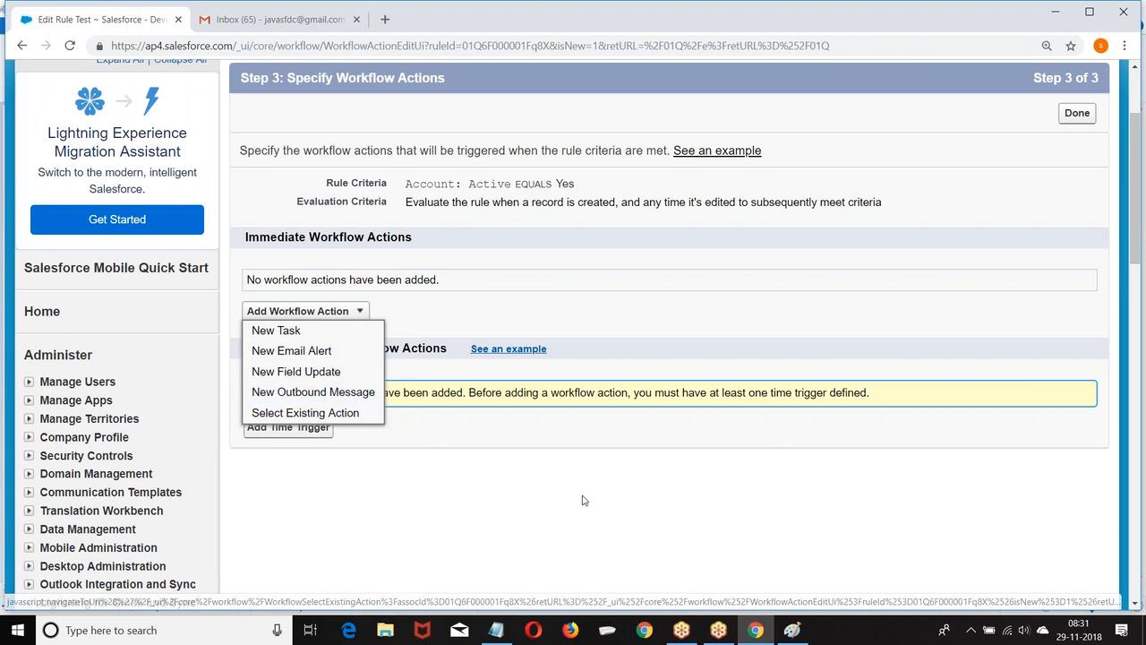
pyautogui.click(1076, 113)
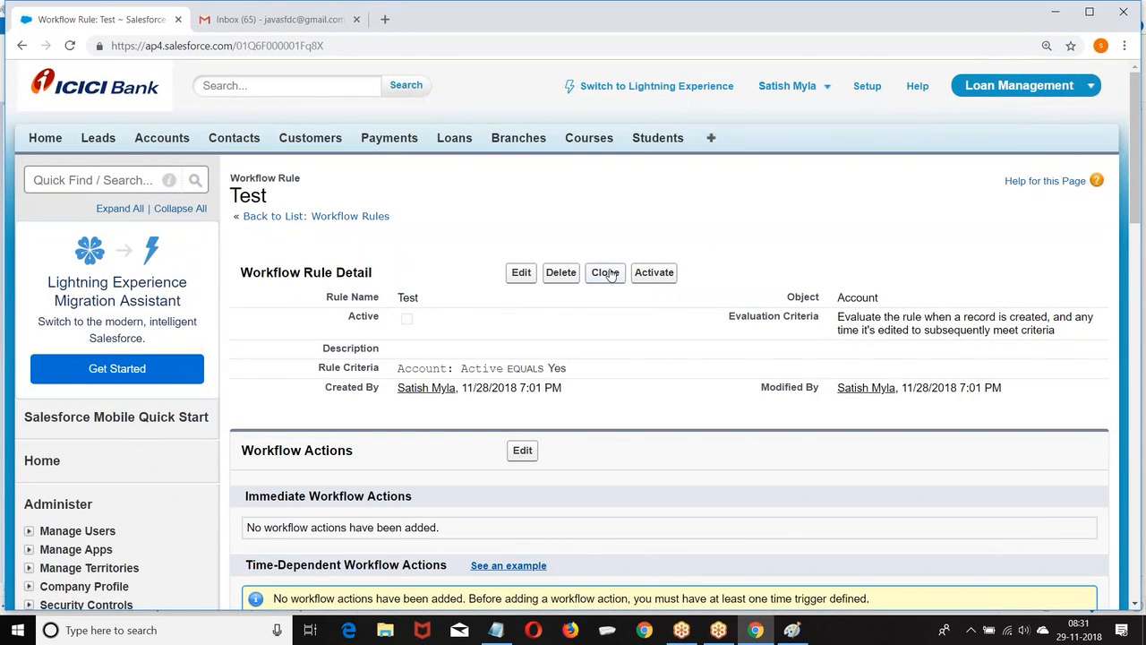
# Delete the Test workflow rule and confirm the deletion.
pyautogui.click(561, 272)
pyautogui.click(644, 132)
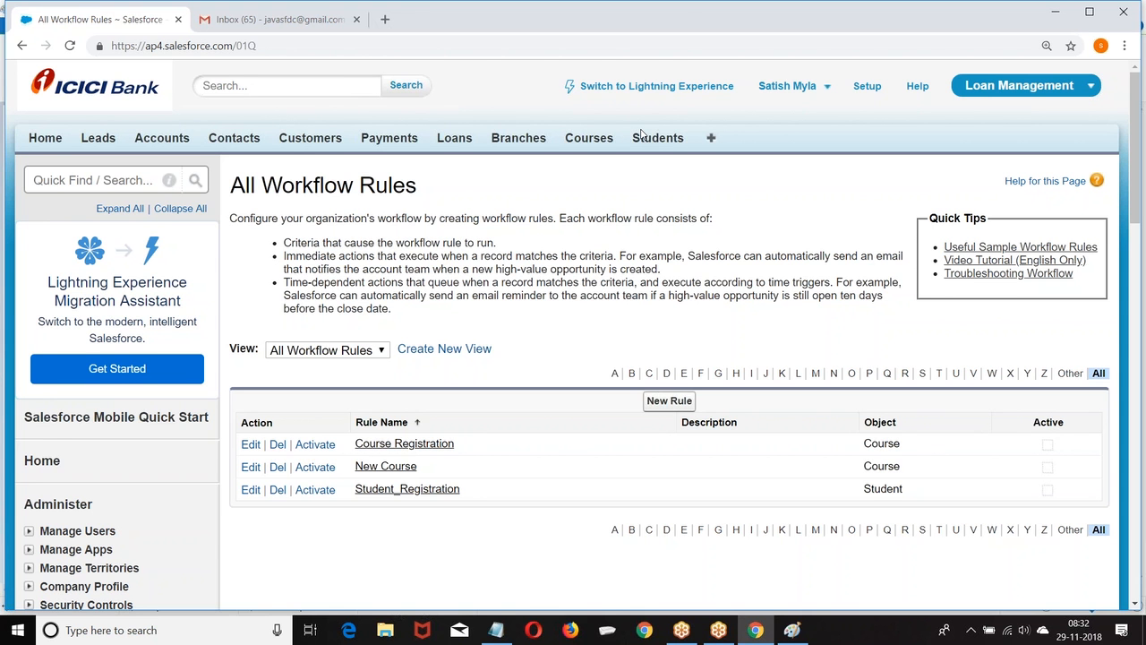
pyautogui.scroll(-7, 627, 130)
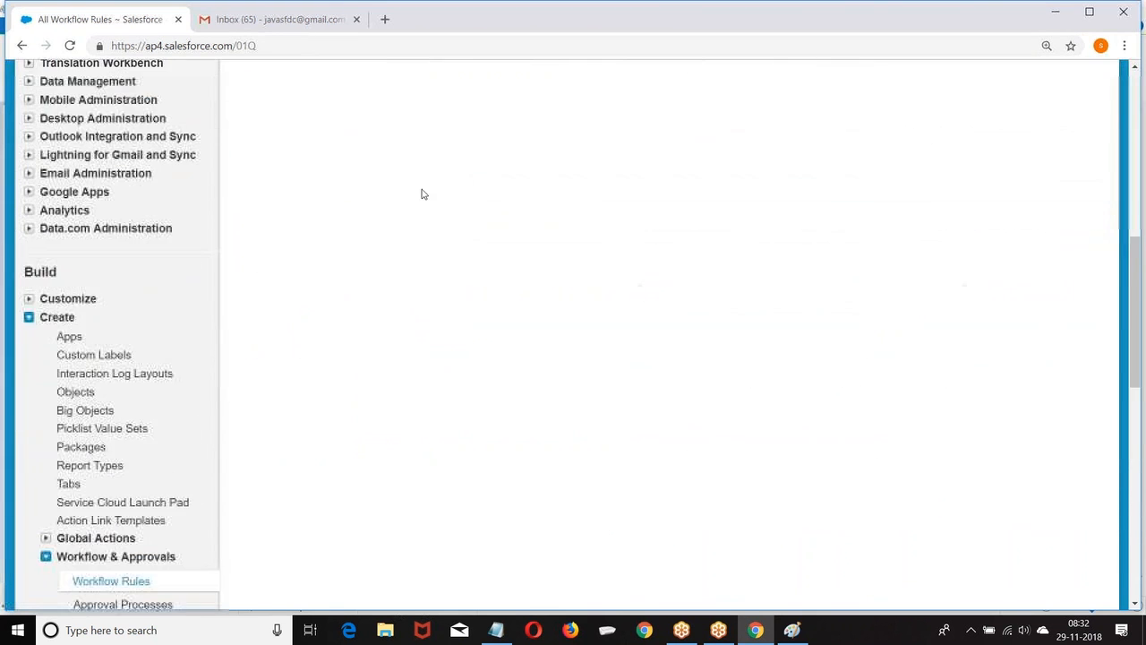
# Go to the Classic Email Templates list under Communication Templates.
pyautogui.scroll(4, 174, 210)
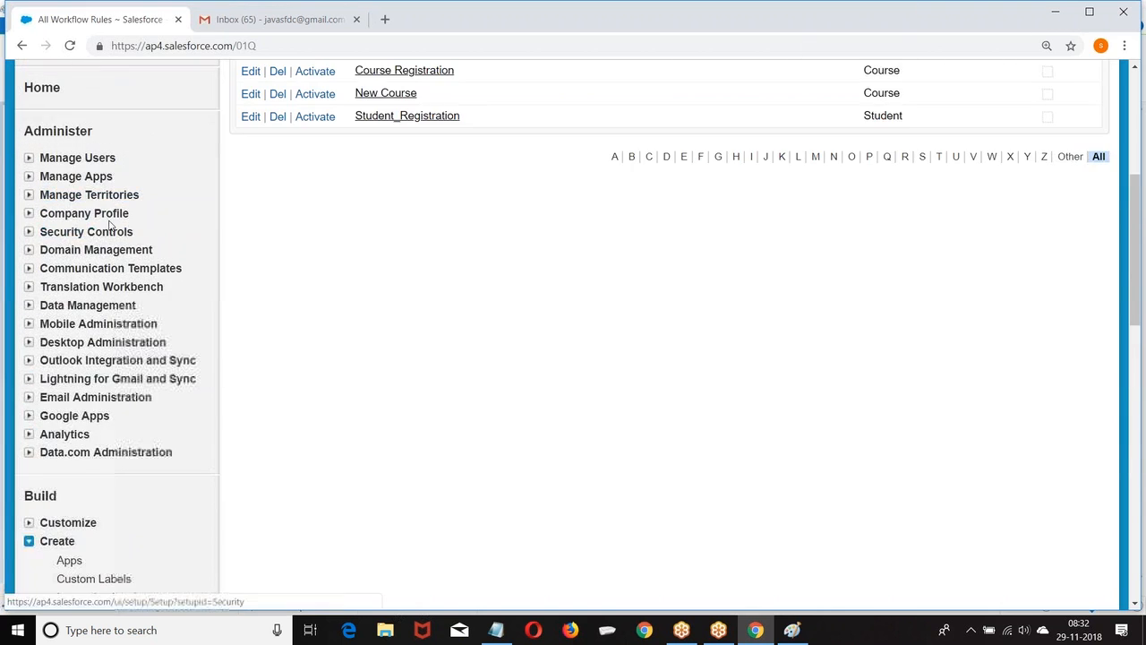
pyautogui.scroll(-1, 86, 232)
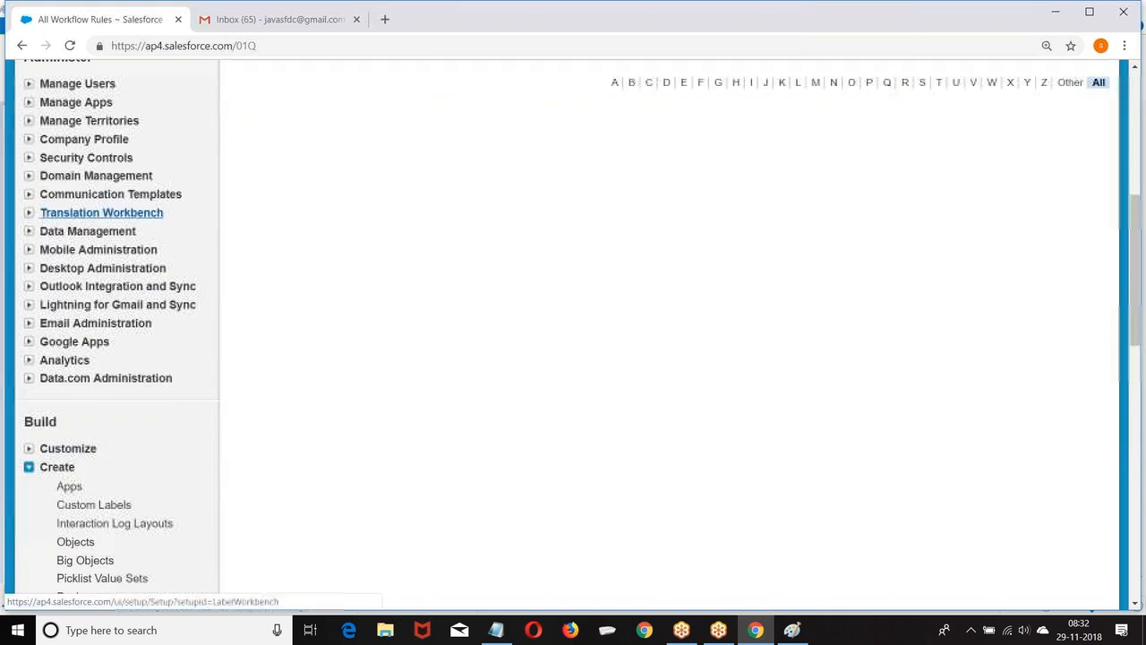
pyautogui.click(29, 196)
pyautogui.click(98, 232)
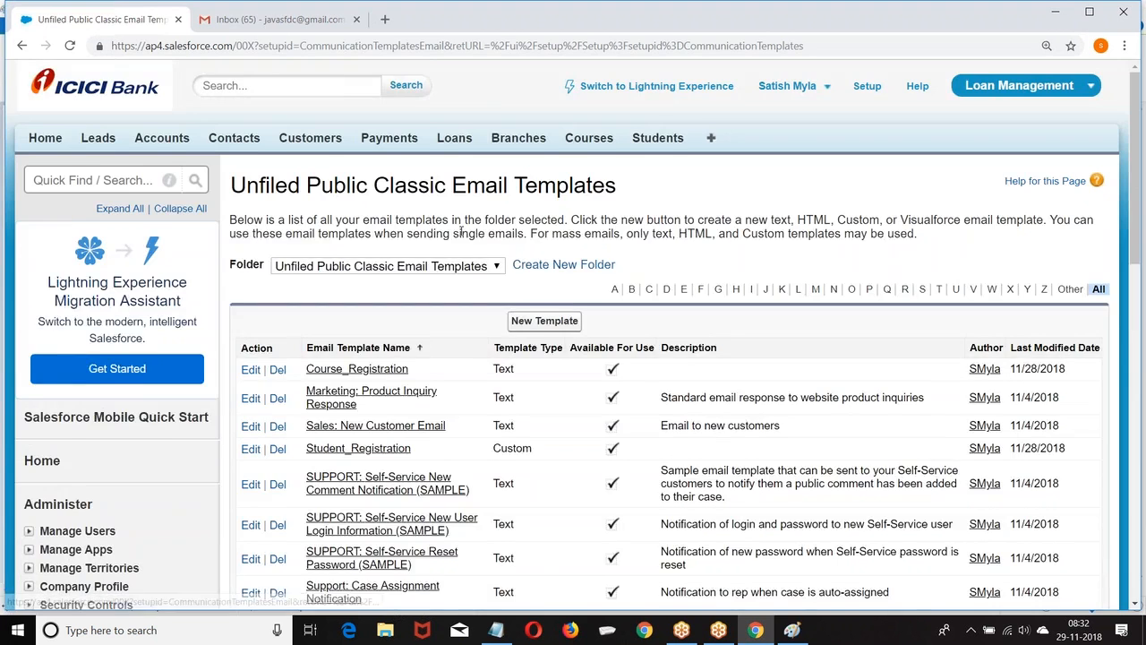
# Open the Student_Registration template, read through its HTML preview, then return to Setup.
pyautogui.scroll(-3, 461, 231)
pyautogui.click(358, 225)
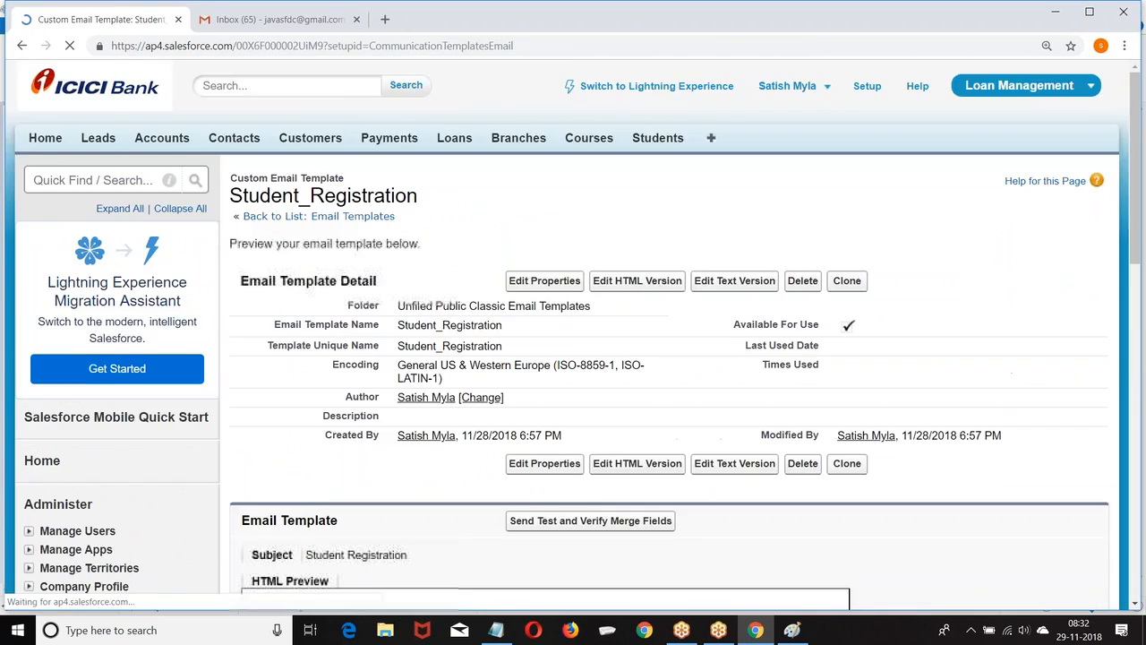
pyautogui.scroll(-12, 557, 359)
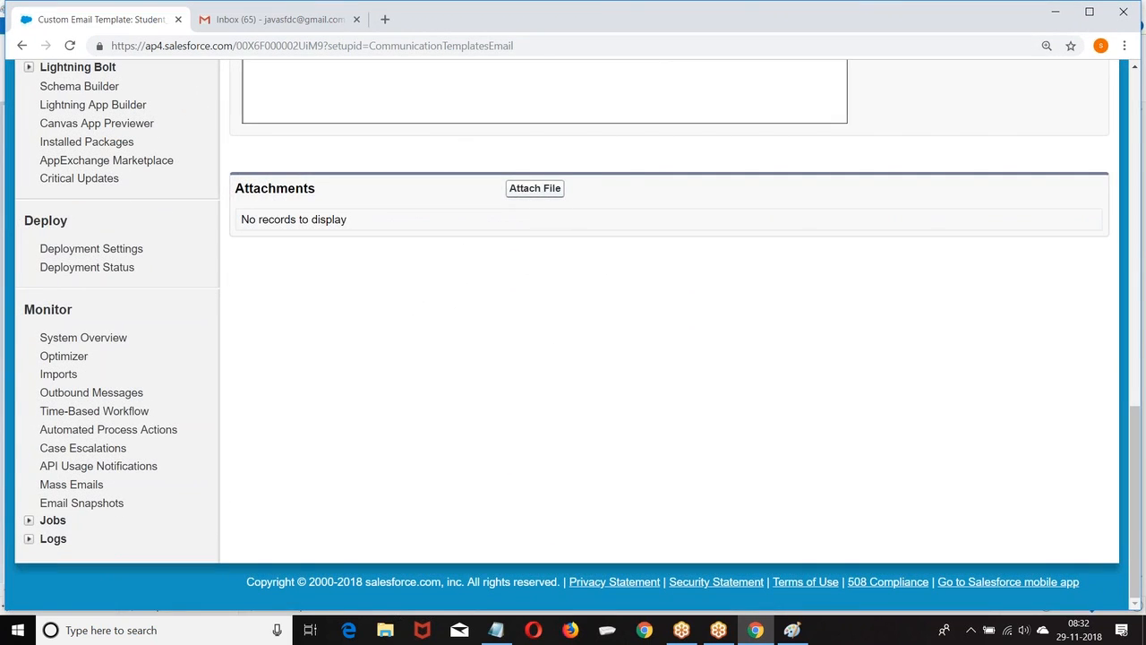
pyautogui.scroll(12, 746, 263)
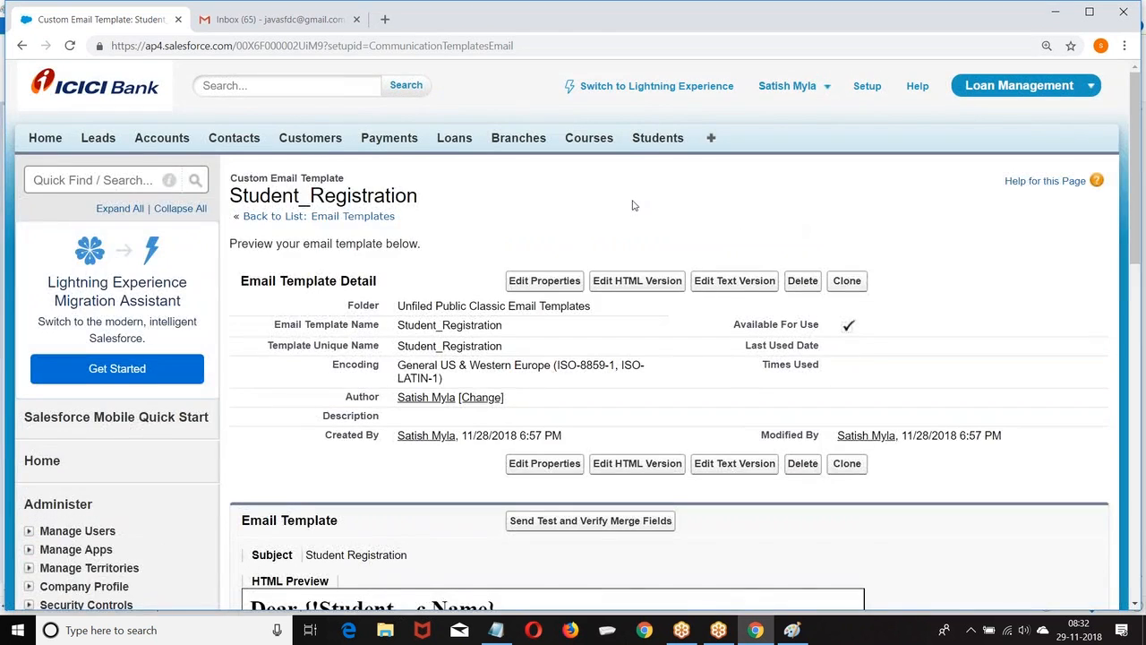
pyautogui.scroll(-1, 630, 203)
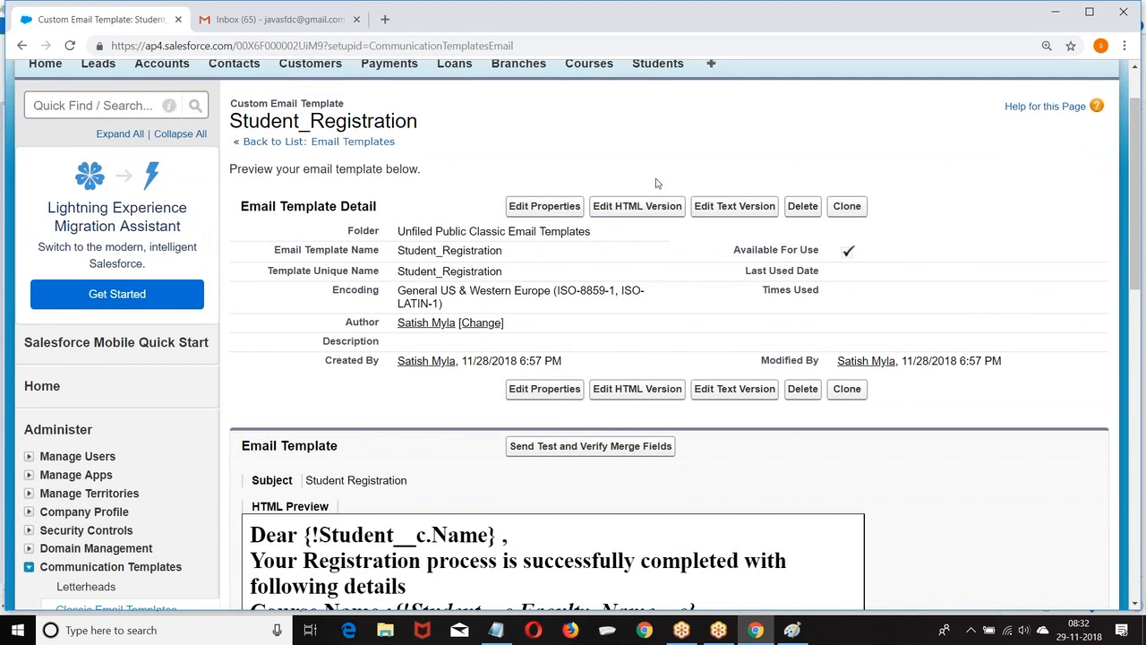
pyautogui.scroll(1, 713, 158)
pyautogui.click(865, 90)
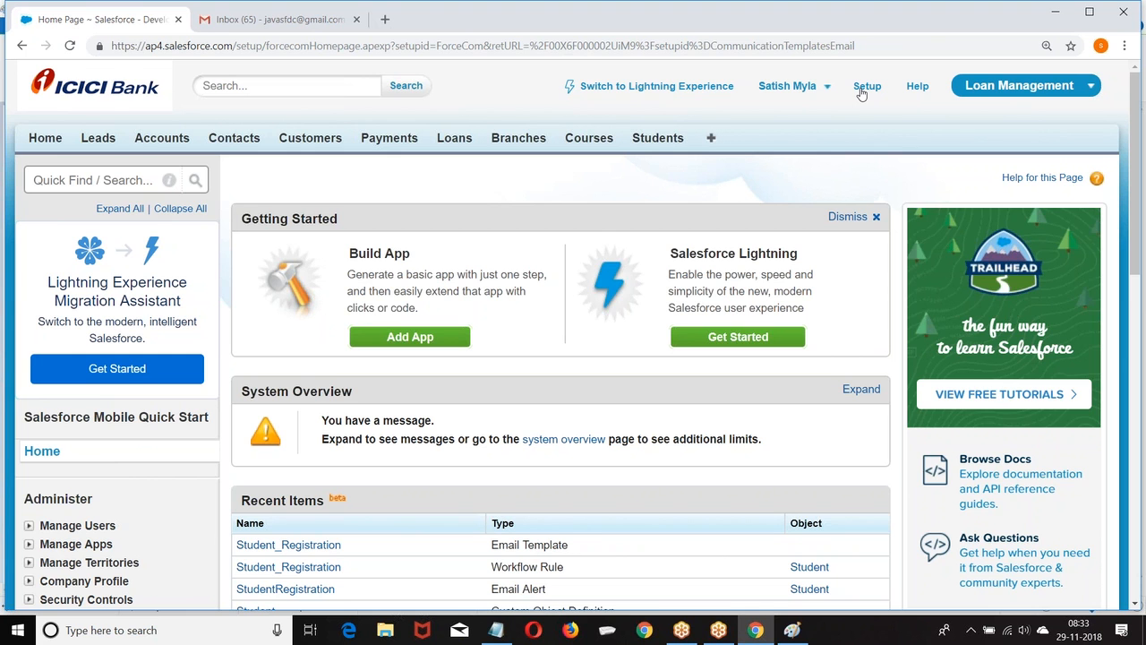
# Show the Windows taskbar calendar for November 2018.
pyautogui.click(1080, 635)
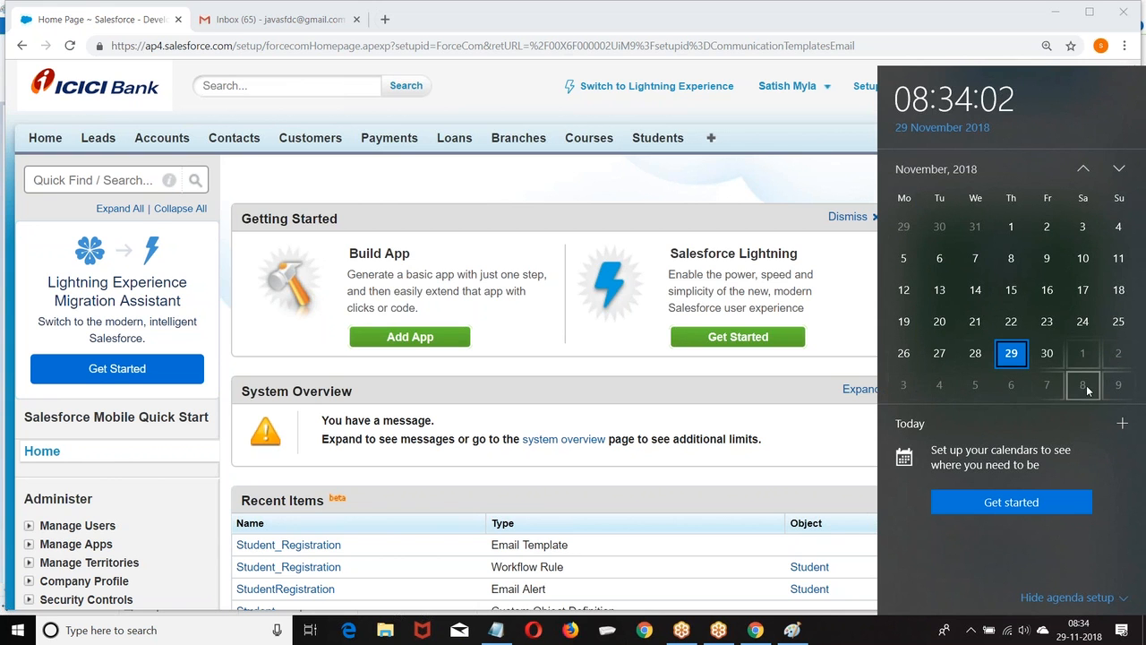
# Advance the calendar to December 2018, then close it to return to Salesforce.
pyautogui.click(1118, 168)
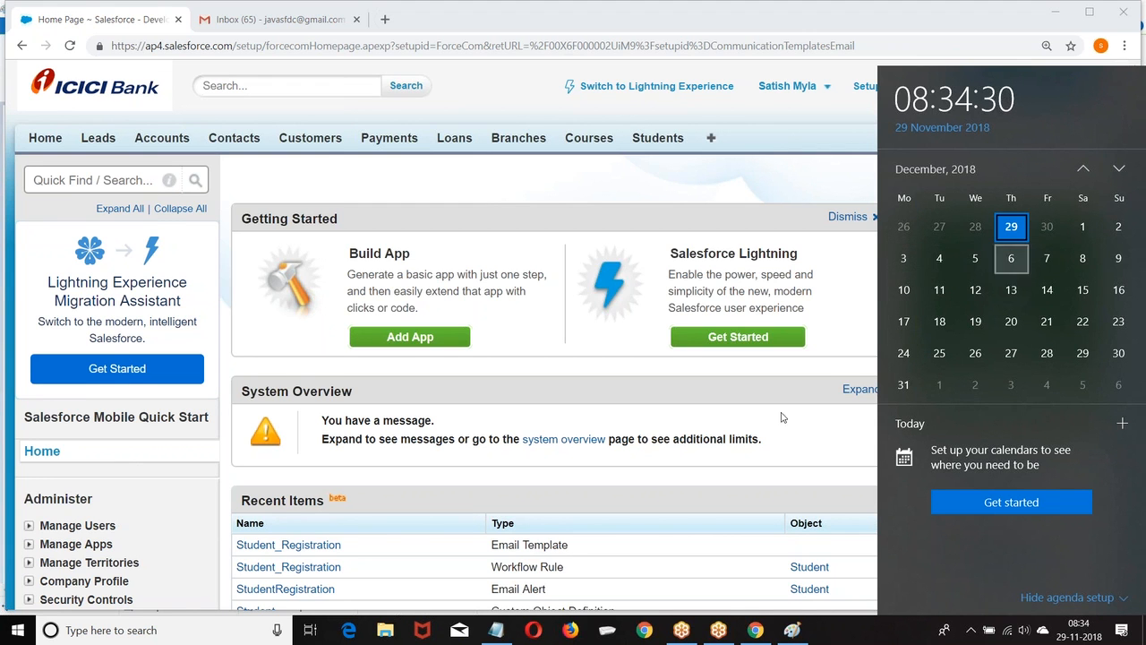
pyautogui.click(498, 93)
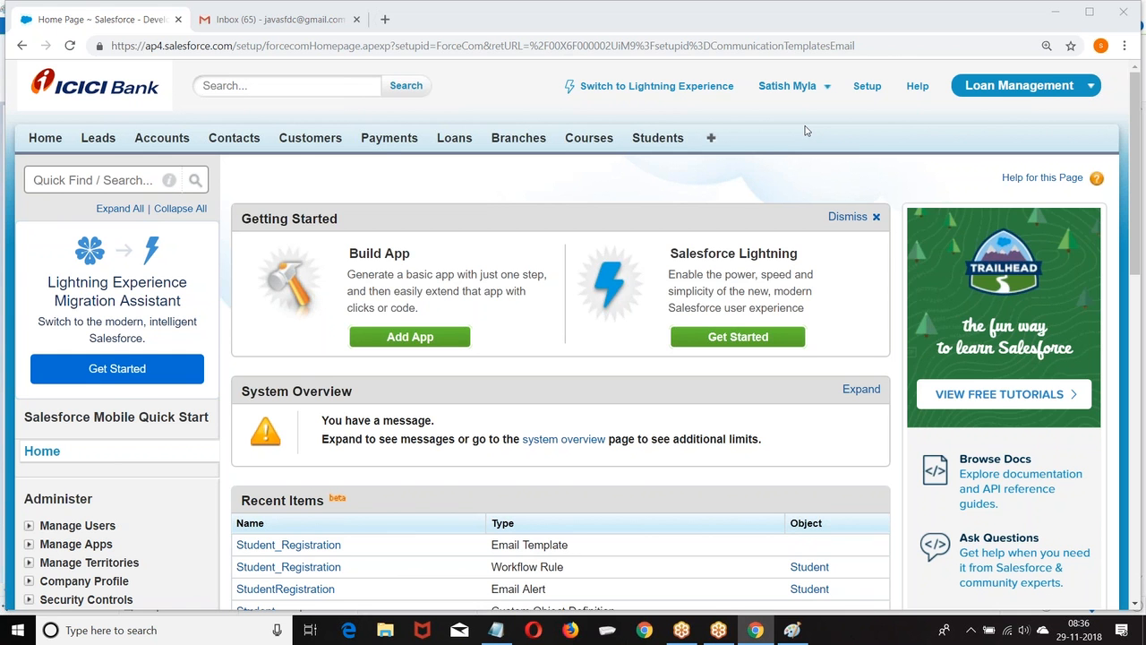
# Open Users under Manage Users and look over the six active users.
pyautogui.scroll(-4, 805, 131)
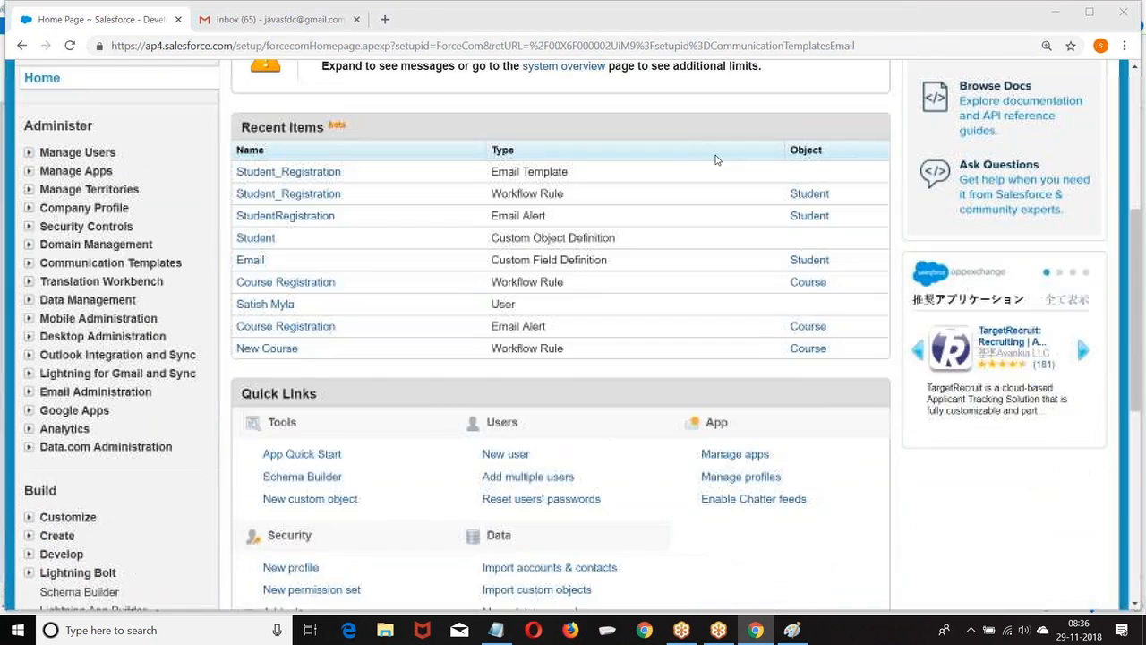
pyautogui.click(30, 154)
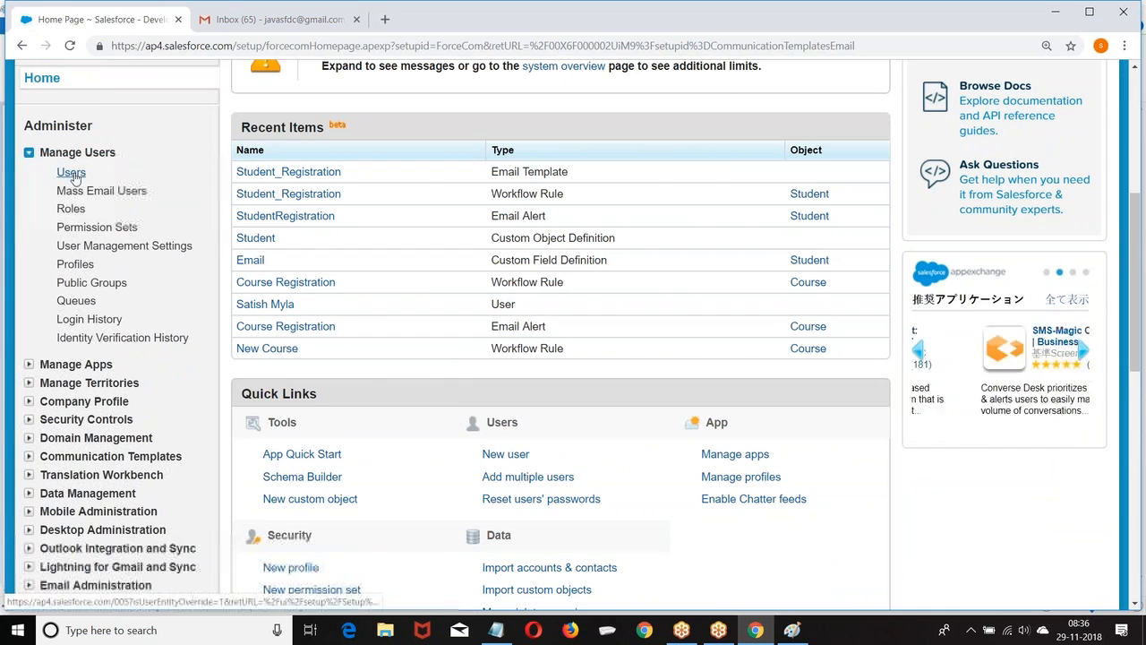
pyautogui.click(71, 173)
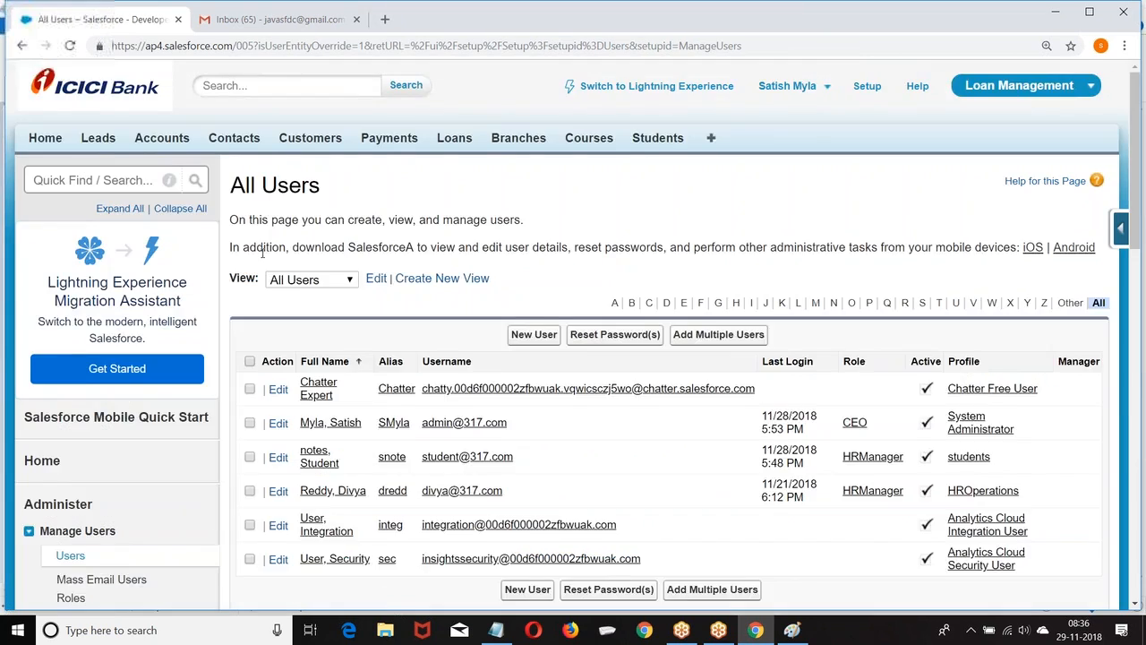
pyautogui.scroll(-3, 639, 225)
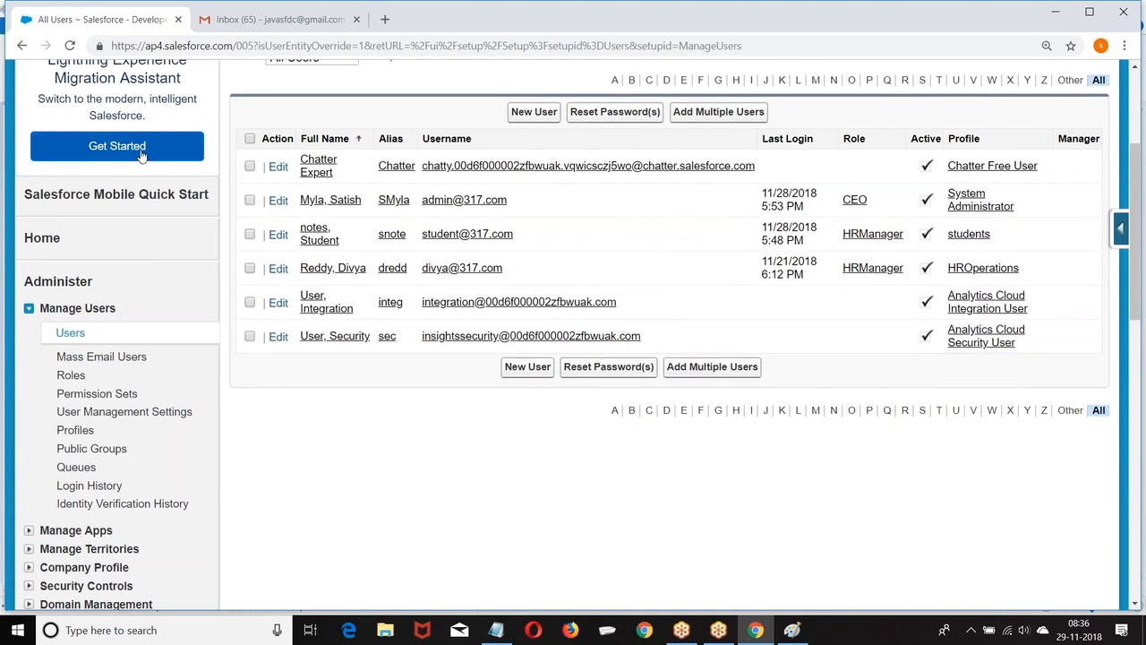
pyautogui.scroll(2, 170, 134)
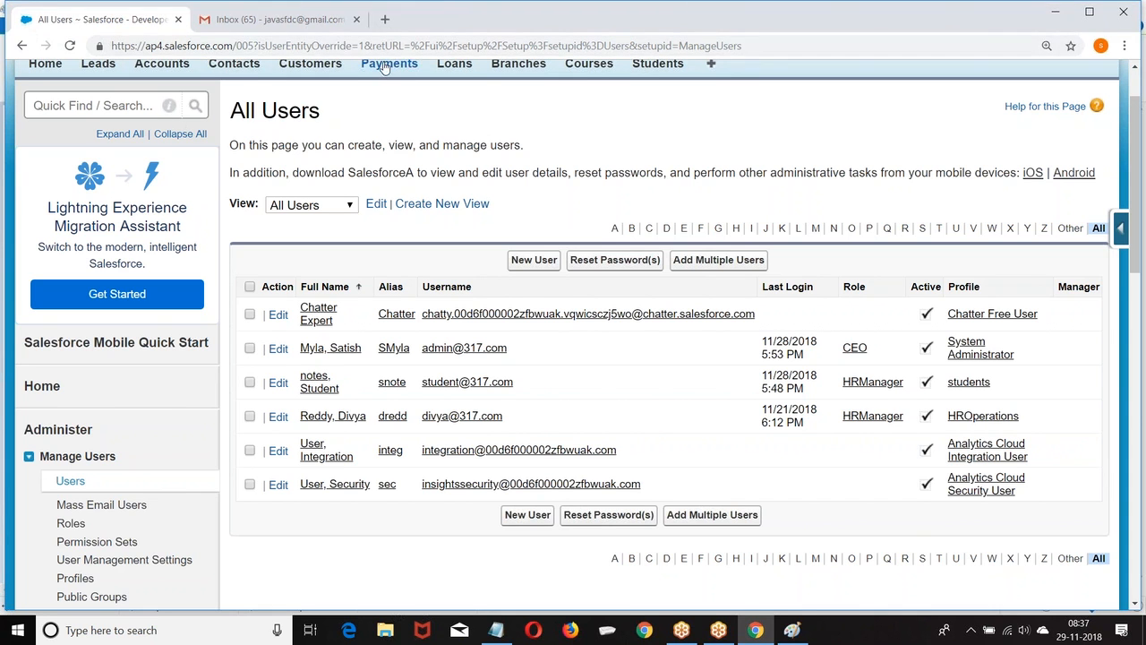
pyautogui.scroll(1, 390, 67)
# Delete the GoDaddy and Chatter emails from the Gmail inbox, then close the Gmail tab.
pyautogui.click(273, 19)
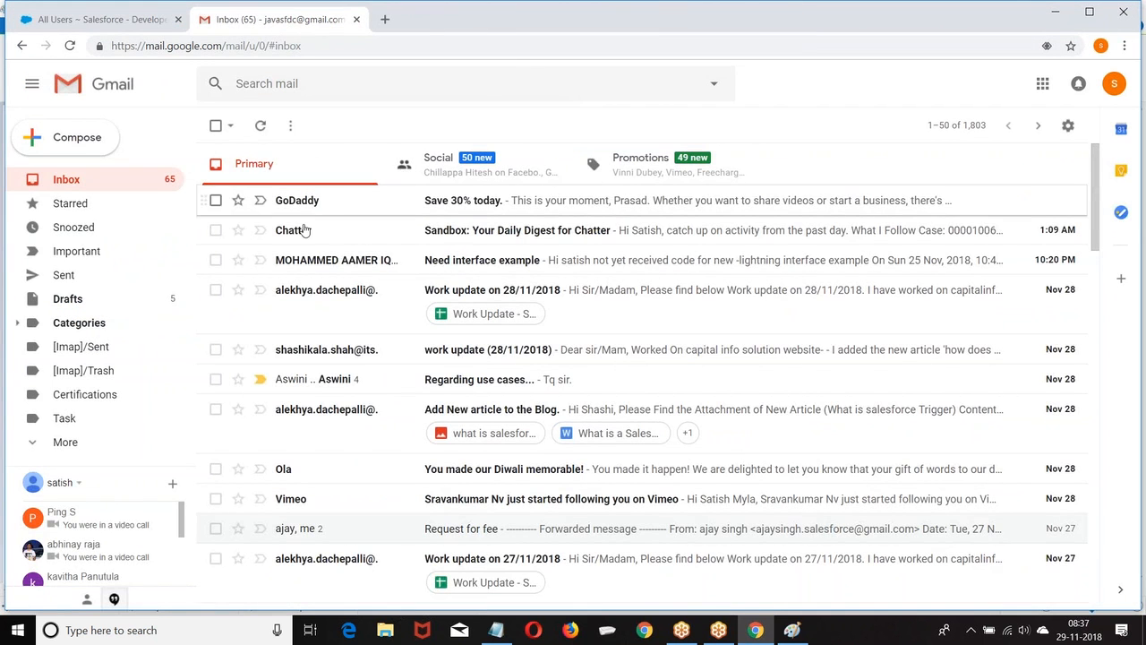
pyautogui.click(216, 200)
pyautogui.click(216, 230)
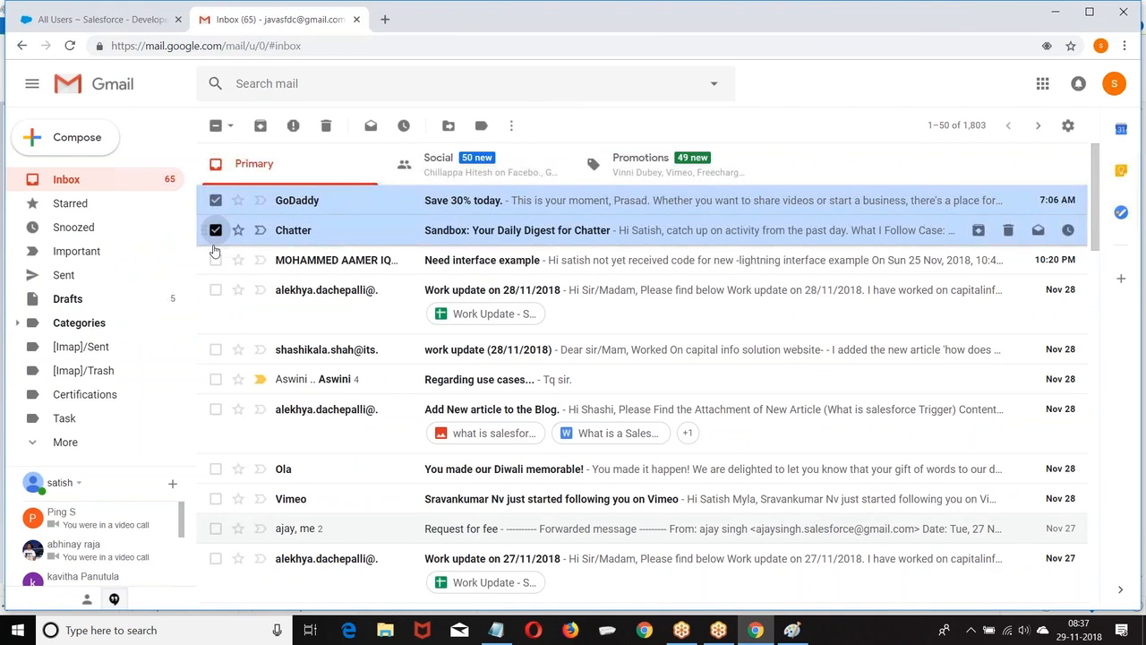
pyautogui.click(326, 125)
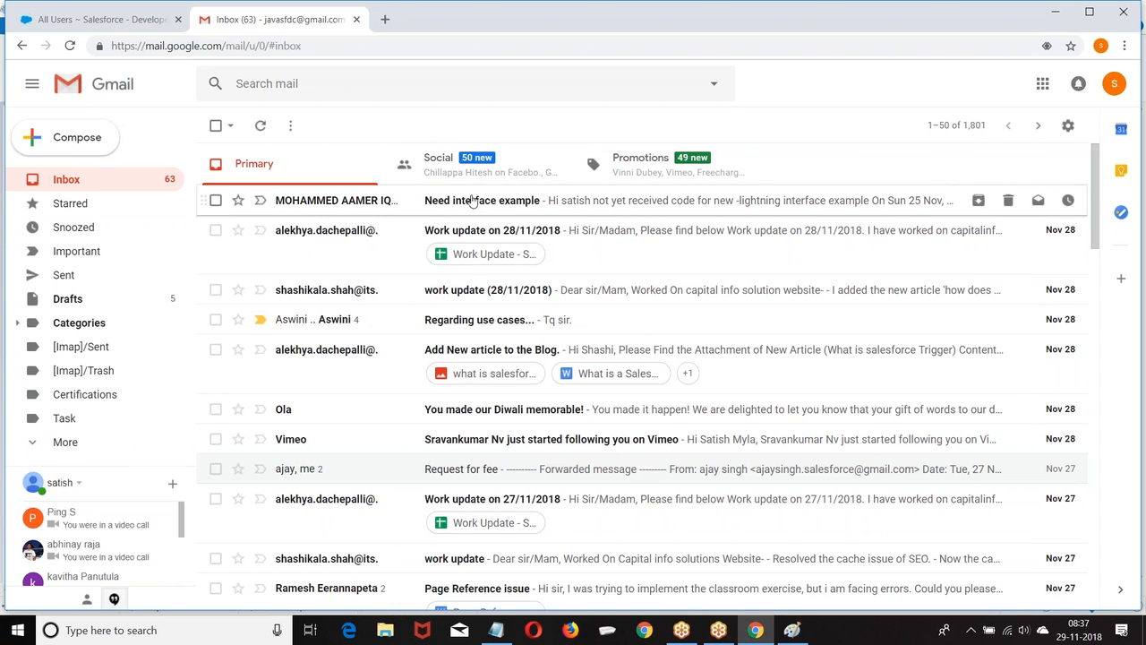
pyautogui.click(355, 21)
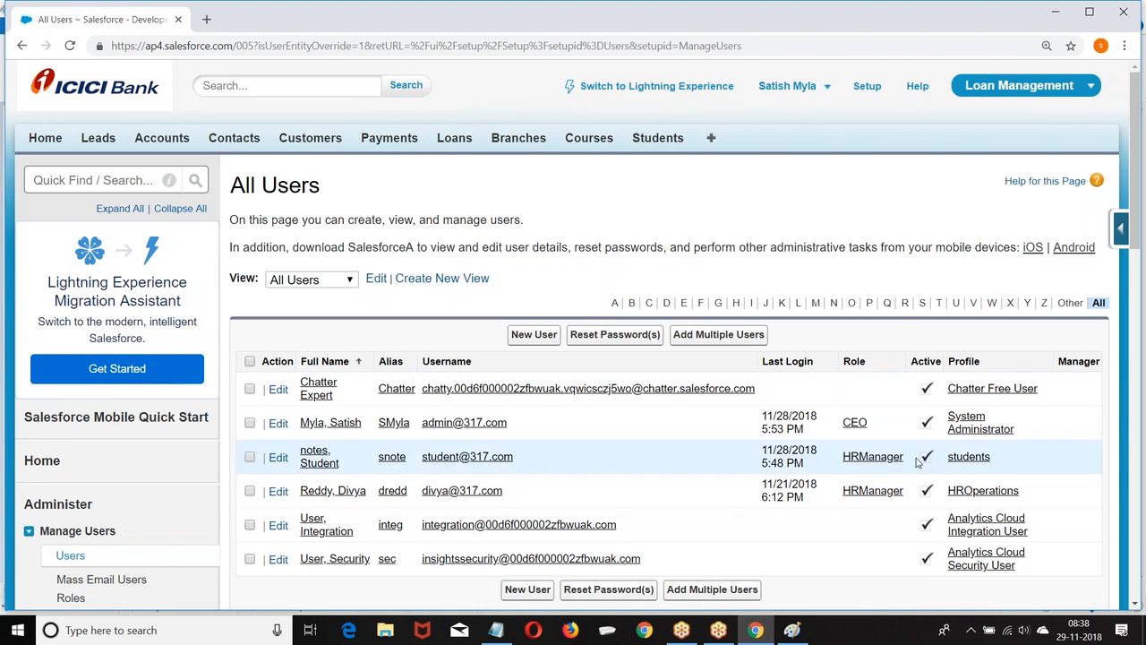
# Bring Paint forward and delete the old text from the canvas.
pyautogui.click(792, 629)
pyautogui.click(193, 143)
pyautogui.moveTo(192, 143); pyautogui.dragTo(402, 297)
pyautogui.press('Delete')
pyautogui.click(422, 144)
# Type 90000 and 3000 in a new text box, then add '90000:' below.
pyautogui.click(422, 144)
pyautogui.write('9000')
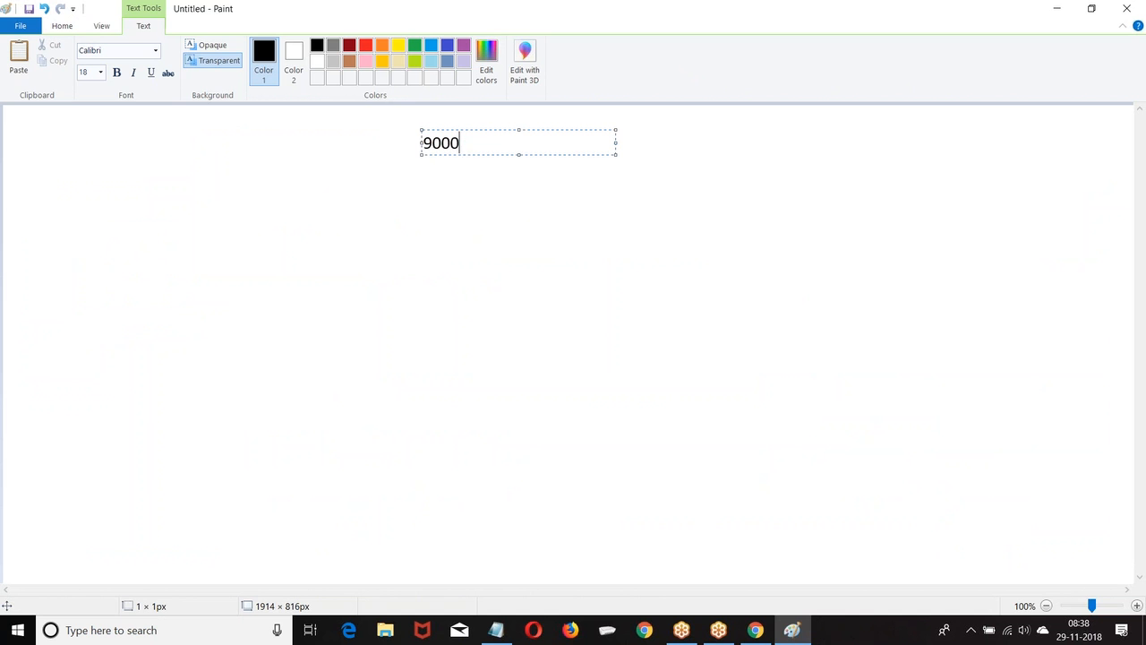
pyautogui.write(' 0')
pyautogui.press('Return')
pyautogui.press('Return')
pyautogui.write('3000')
pyautogui.click(426, 141)
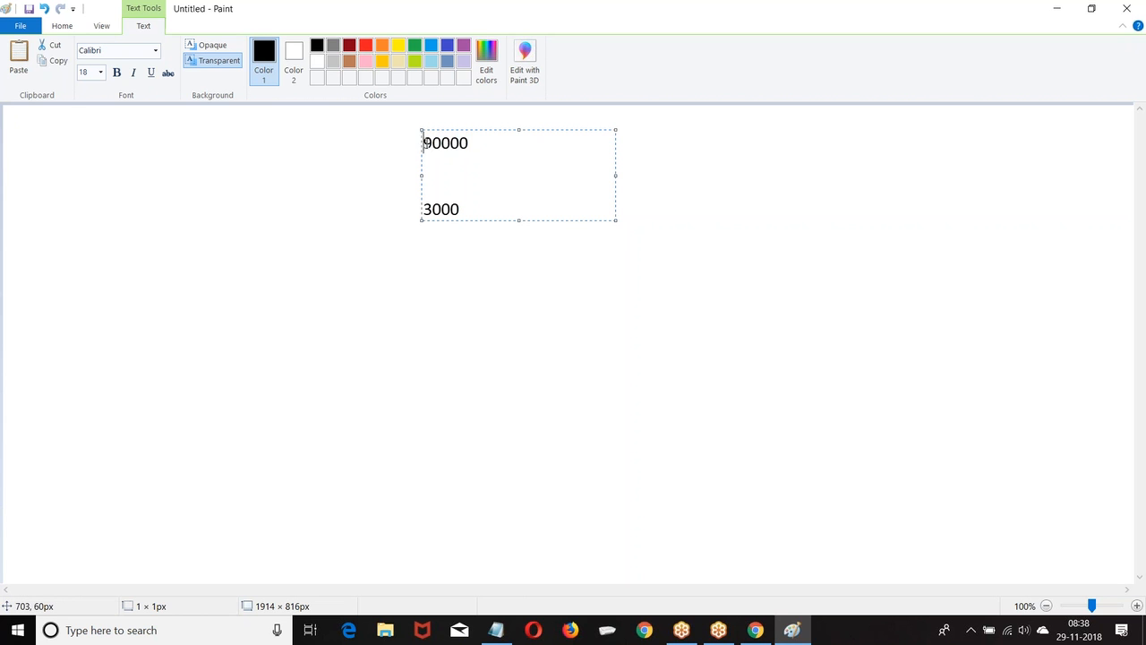
pyautogui.moveTo(423, 143); pyautogui.dragTo(471, 143)
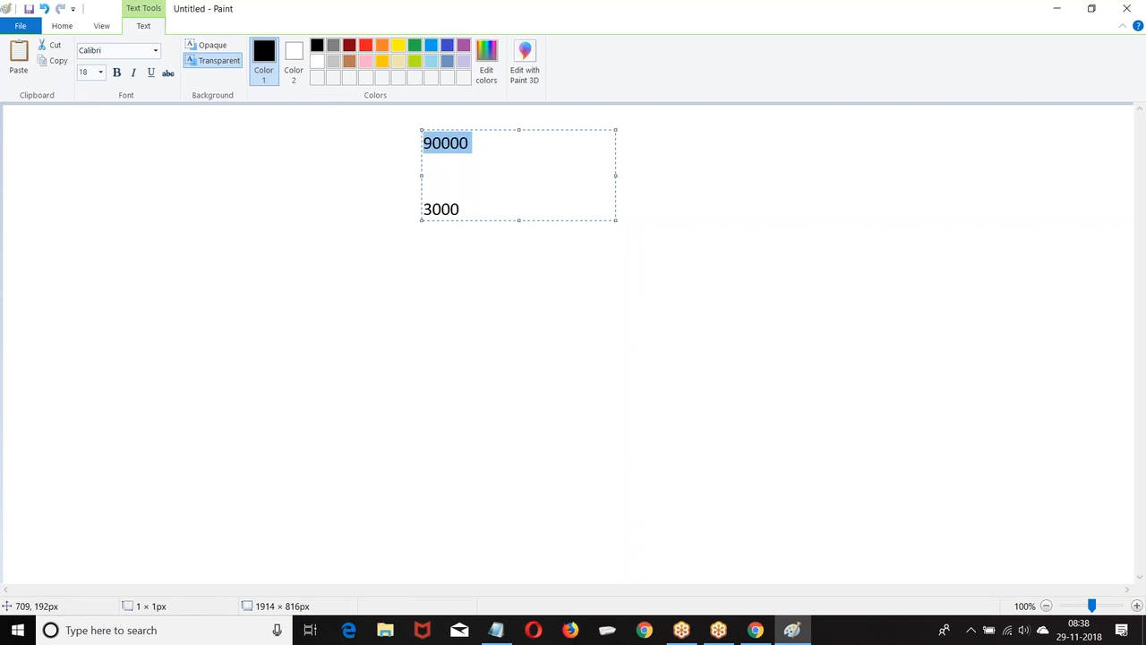
pyautogui.moveTo(466, 206); pyautogui.dragTo(411, 204)
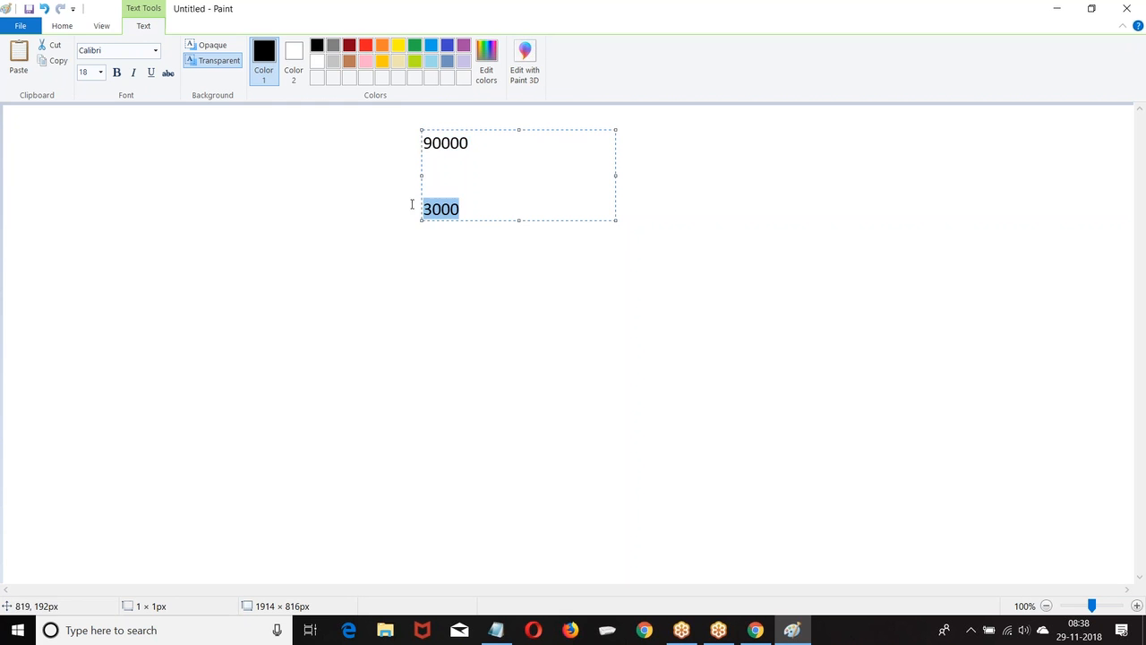
pyautogui.doubleClick(471, 141)
pyautogui.doubleClick(475, 204)
pyautogui.click(458, 297)
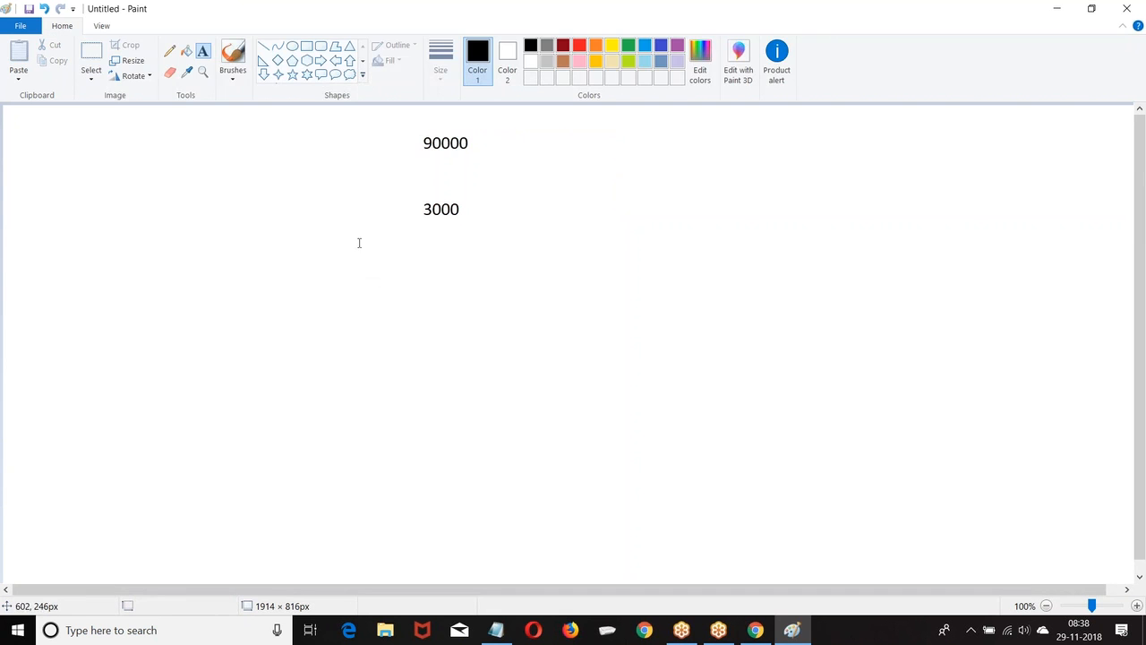
pyautogui.click(355, 234)
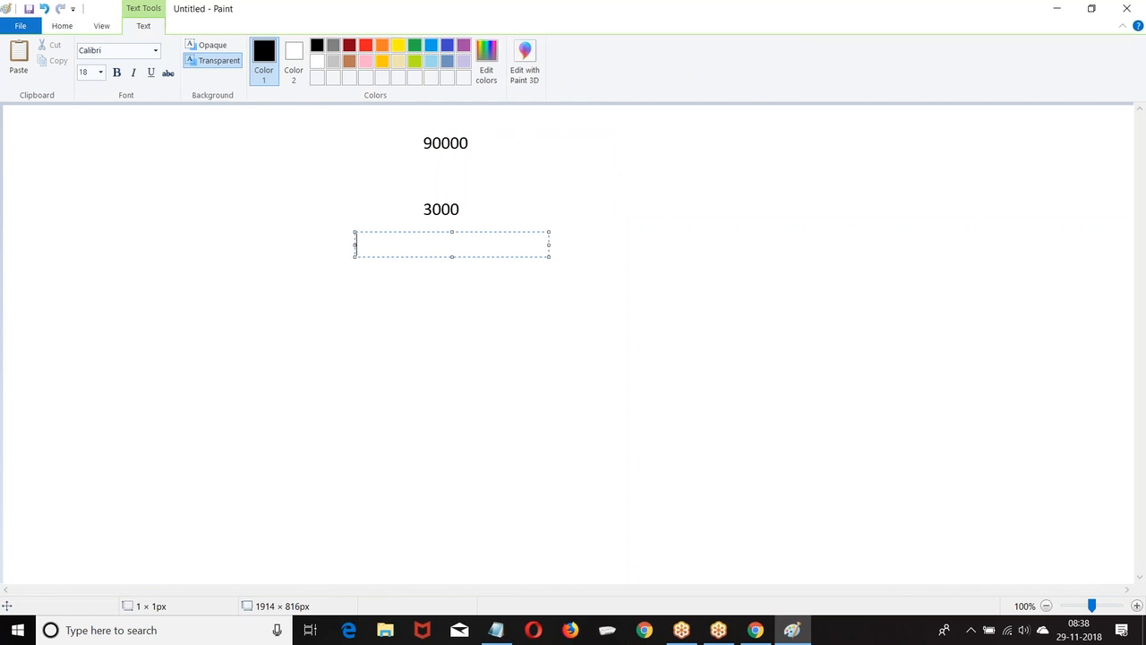
pyautogui.write('90000:')
# Select the area holding all the numbers and erase it, leaving a blank canvas.
pyautogui.click(66, 25)
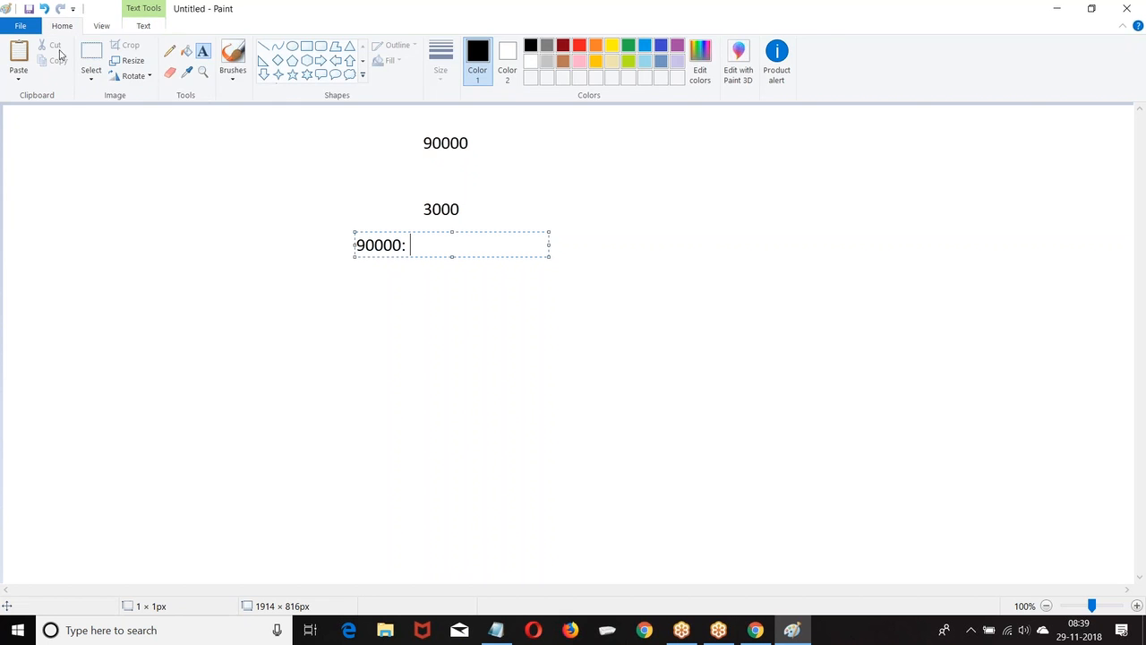
pyautogui.click(96, 55)
pyautogui.moveTo(355, 120); pyautogui.dragTo(525, 259)
pyautogui.press('Delete')
pyautogui.click(202, 50)
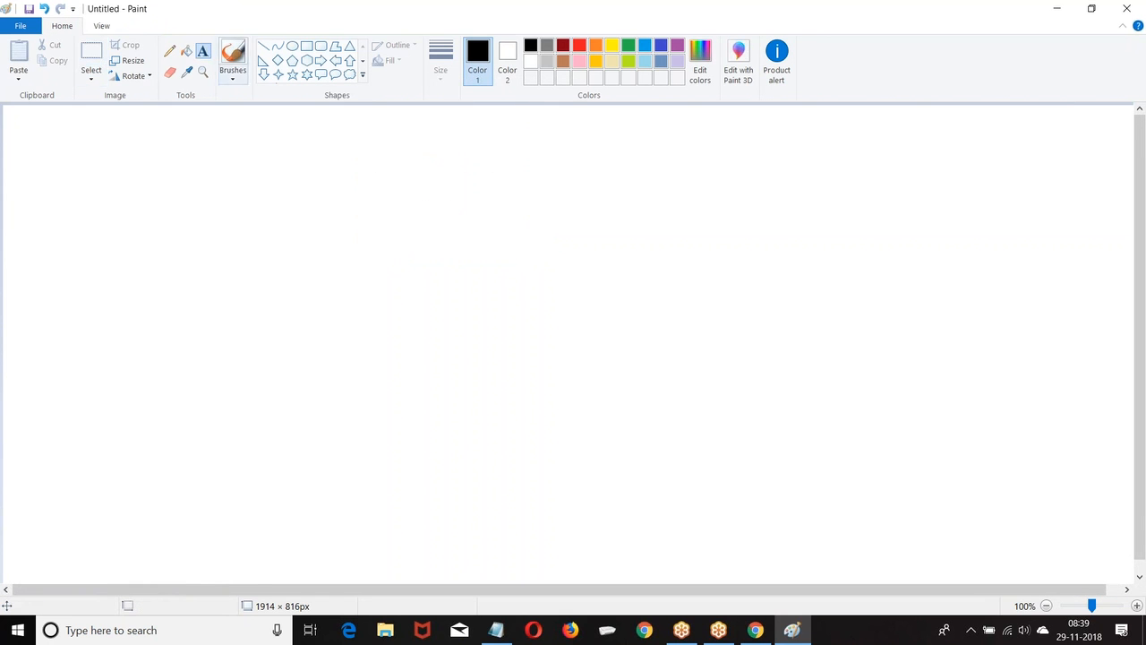
# Write '50000 :' near the top and '>10000' off to the right.
pyautogui.click(291, 133)
pyautogui.write('50000 :')
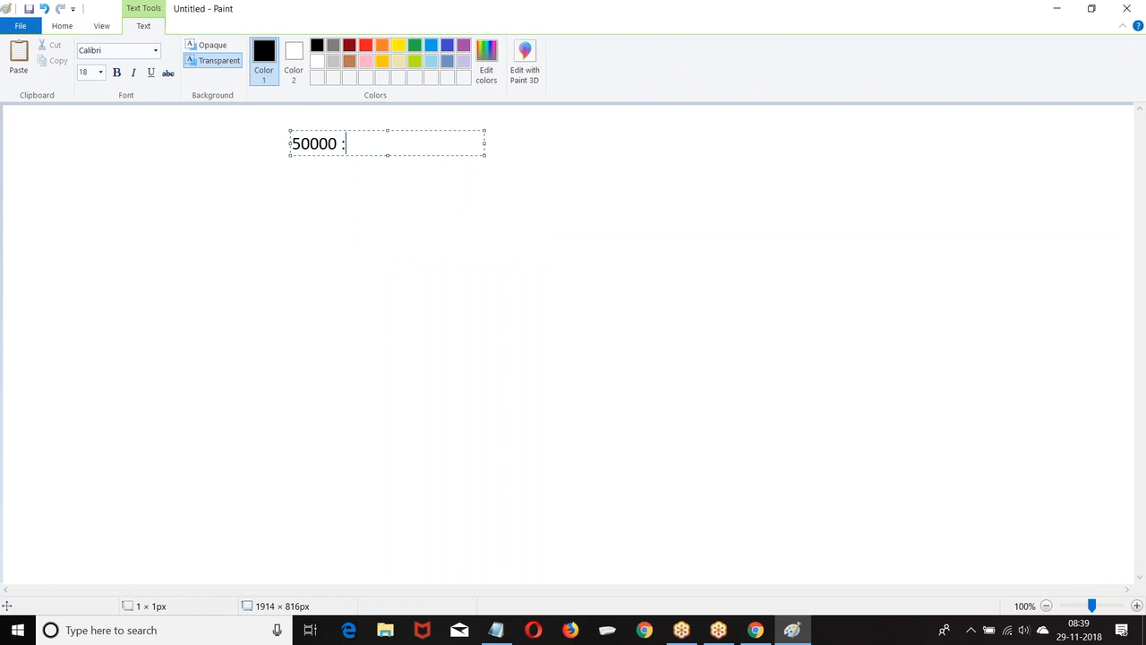
pyautogui.click(752, 164)
pyautogui.click(751, 151)
pyautogui.write('>10000')
pyautogui.click(454, 177)
# Add a bar and 90000 under 50000, plus a colon beside 50000.
pyautogui.click(292, 172)
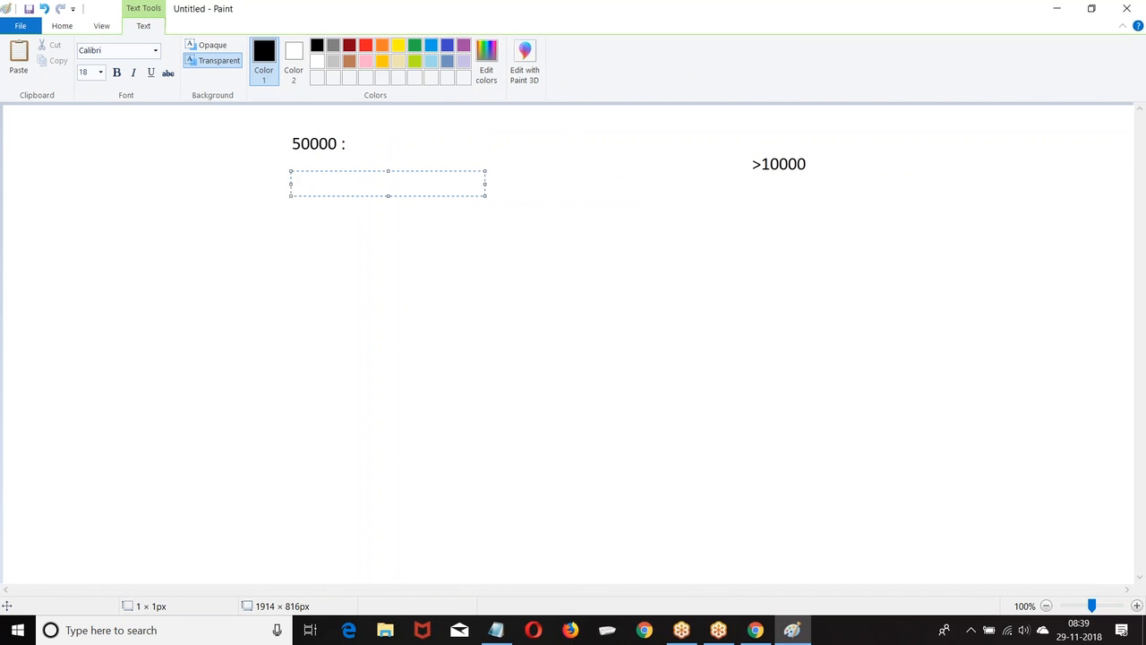
pyautogui.write('|')
pyautogui.press('Return')
pyautogui.press('Return')
pyautogui.write('90000')
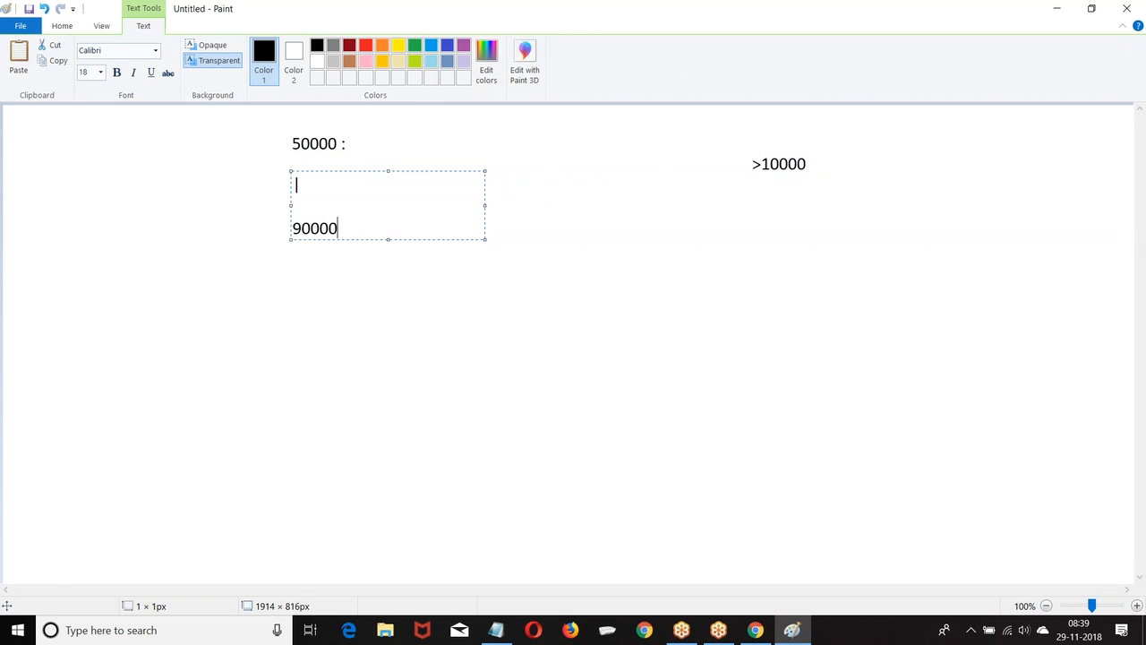
pyautogui.click(363, 139)
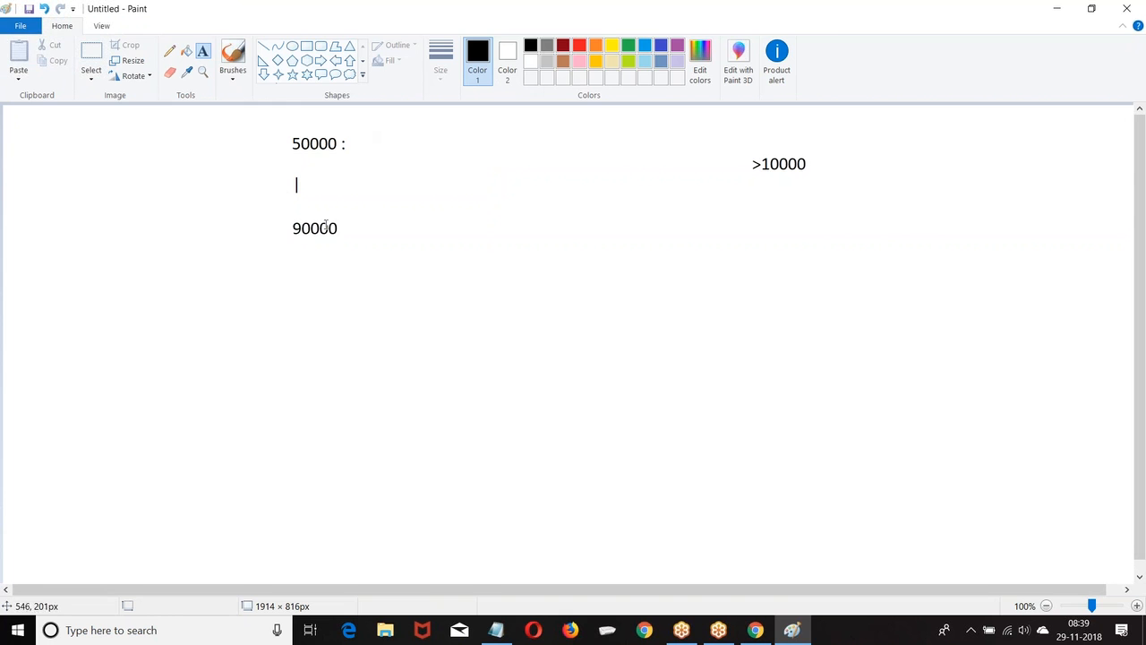
pyautogui.click(358, 134)
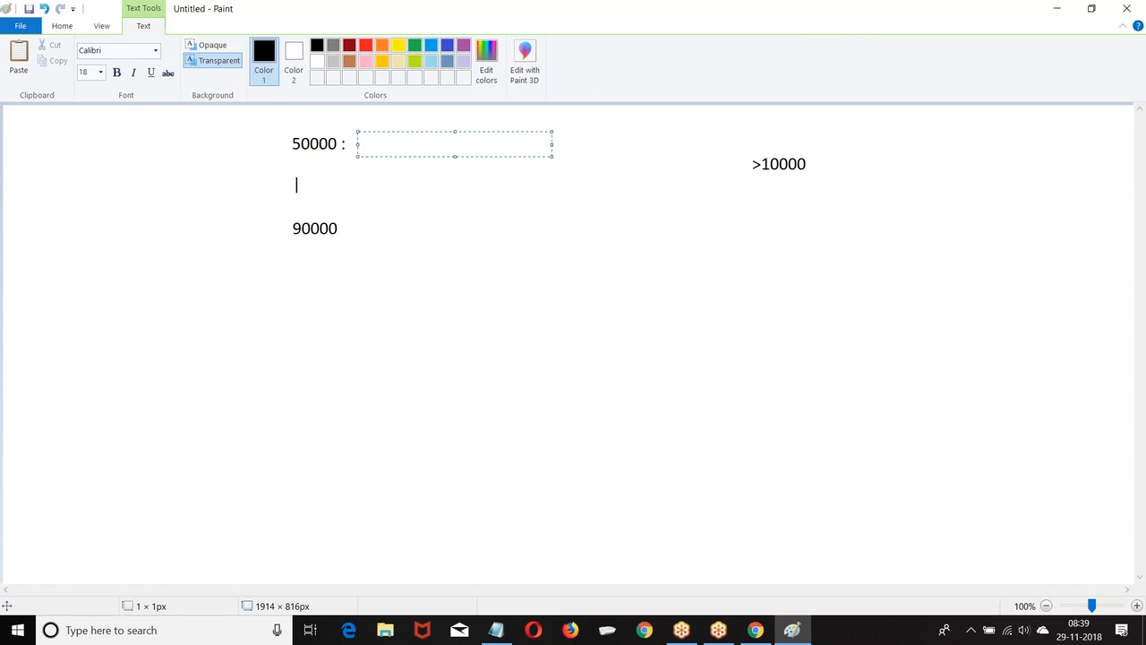
pyautogui.write(':')
# Add 3000 below 90000.
pyautogui.click(296, 234)
pyautogui.click(296, 234)
pyautogui.press('Return')
pyautogui.press('Return')
pyautogui.write('3000')
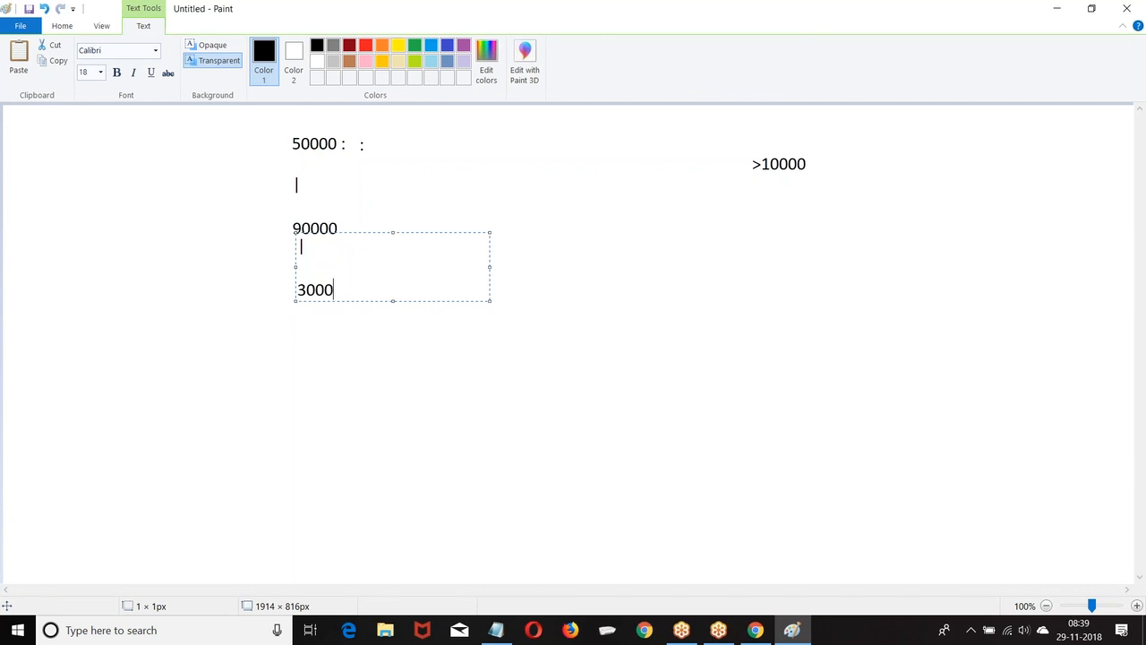
pyautogui.click(503, 265)
# Place colons beside 90000 and 3000, and write 6000 beneath them.
pyautogui.click(350, 229)
pyautogui.write(':')
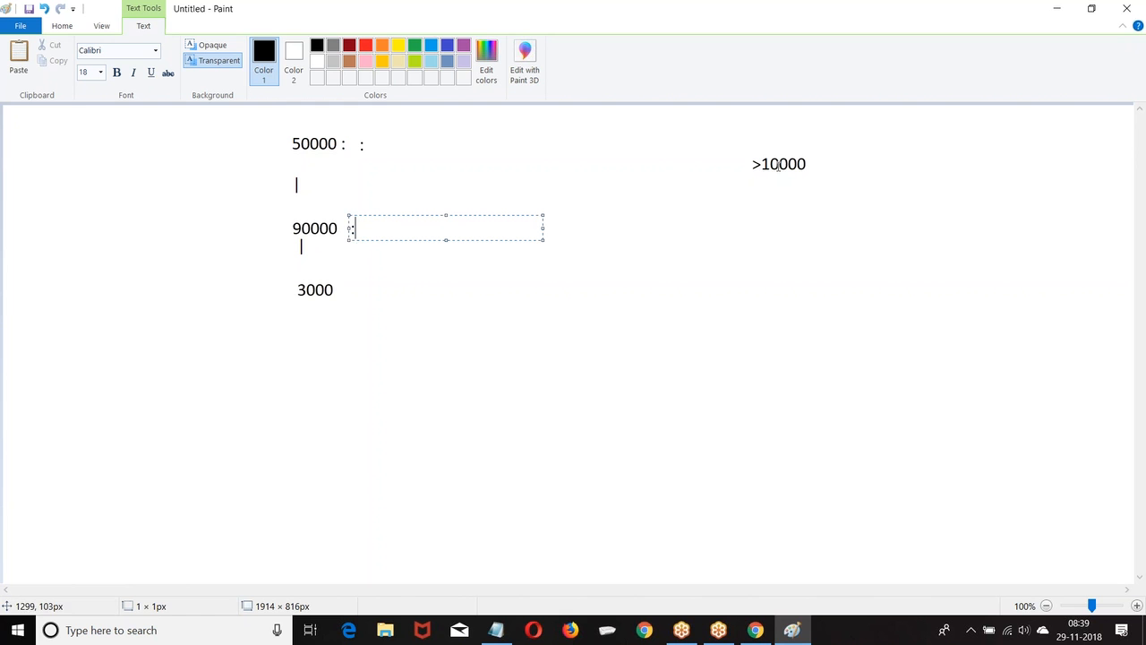
pyautogui.click(341, 286)
pyautogui.click(342, 274)
pyautogui.write(':')
pyautogui.press('Return')
pyautogui.press('Return')
pyautogui.click(293, 346)
pyautogui.click(293, 337)
pyautogui.write('6000')
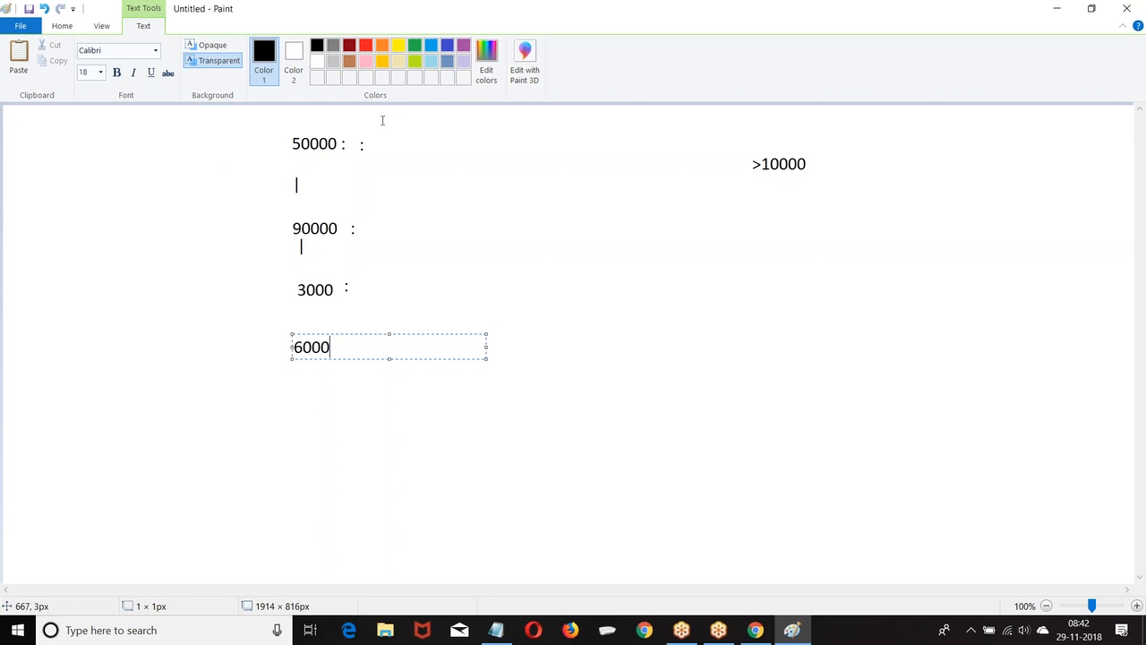
# Select all the sketched amounts in Paint with a rectangular selection and delete them.
pyautogui.click(53, 26)
pyautogui.click(91, 56)
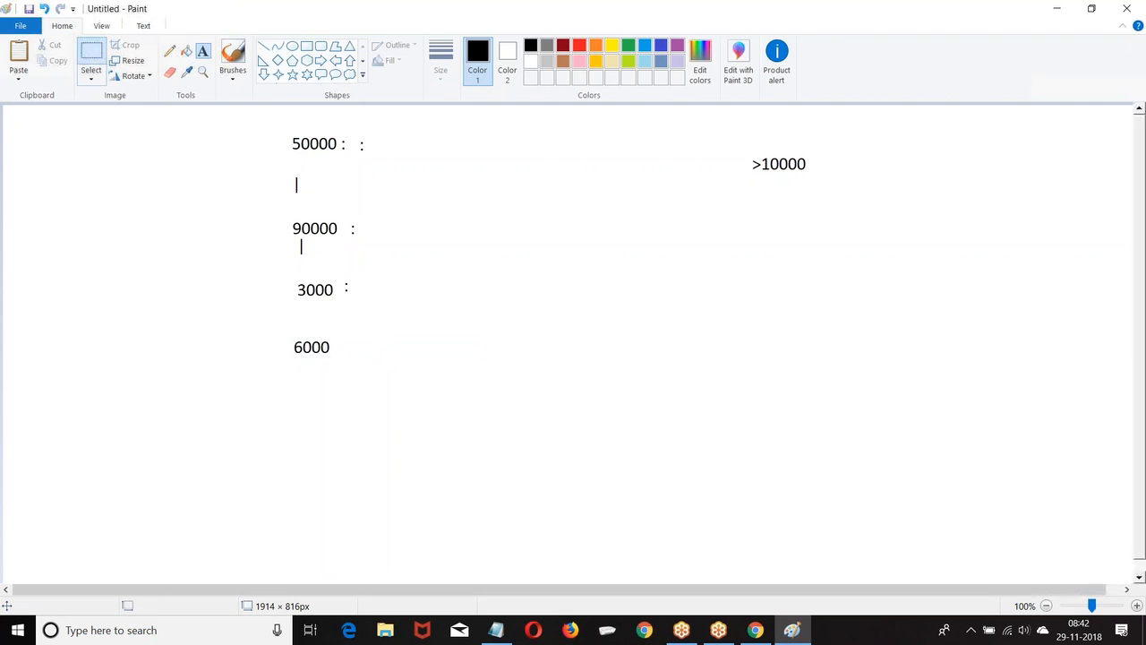
pyautogui.moveTo(270, 121)
pyautogui.mouseDown()
pyautogui.moveTo(873, 226)
pyautogui.moveTo(824, 359)
pyautogui.moveTo(836, 371)
pyautogui.mouseUp()
pyautogui.press('Delete')
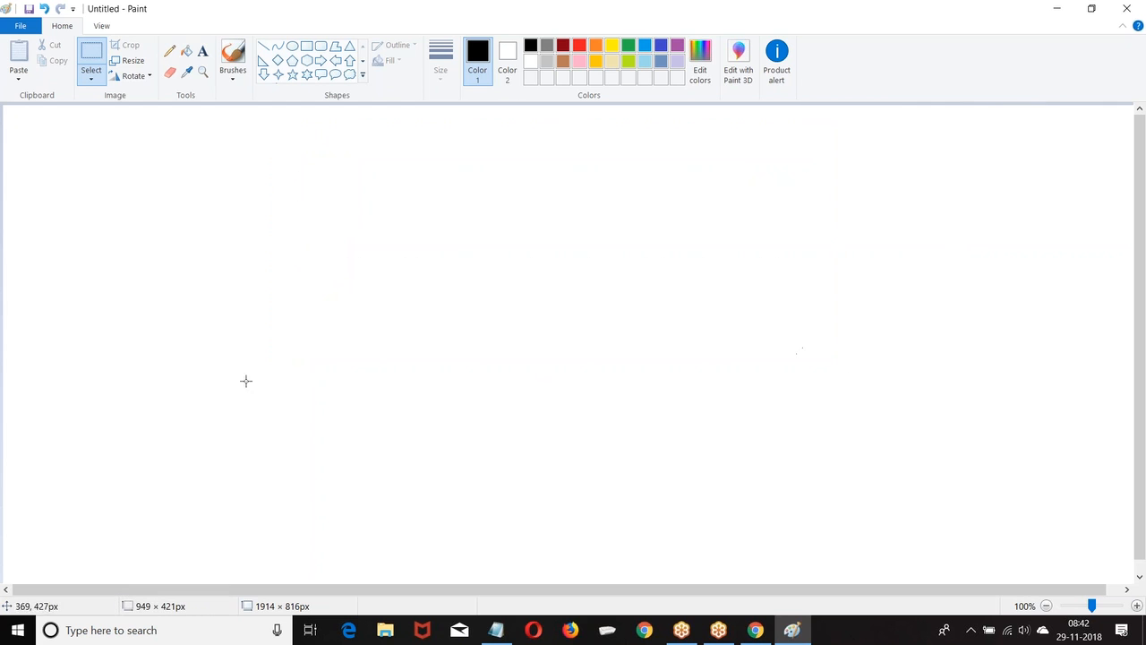
# Close Paint without saving, returning to the Salesforce All Users page.
pyautogui.click(1128, 8)
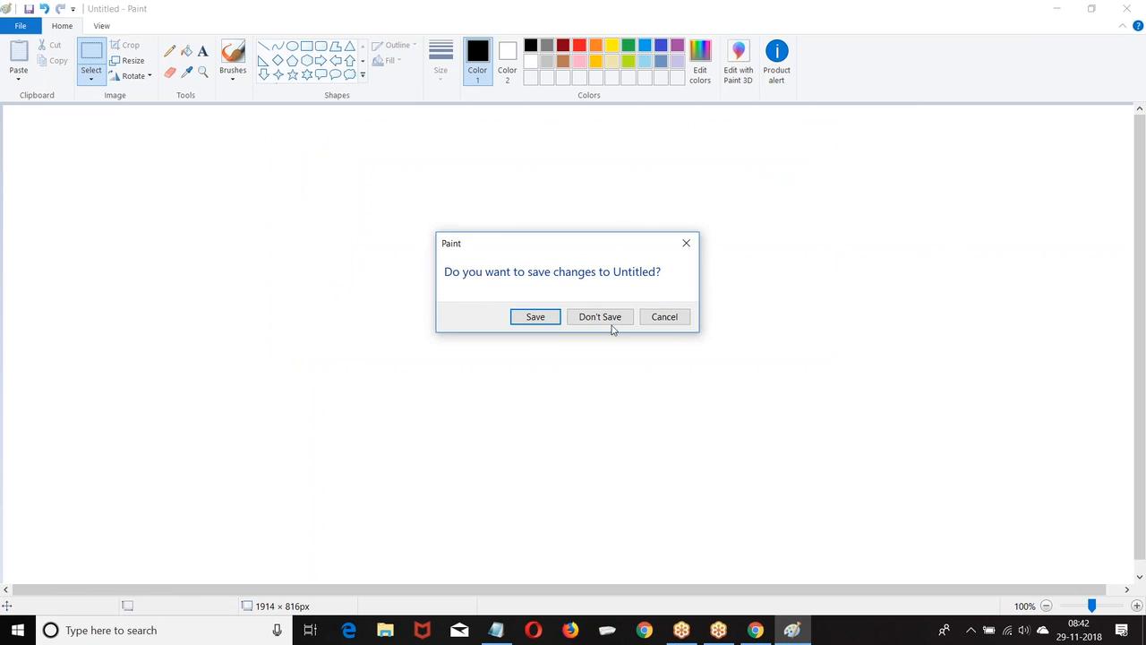
pyautogui.click(537, 322)
pyautogui.click(902, 118)
pyautogui.click(1126, 8)
pyautogui.click(599, 318)
pyautogui.scroll(-2, 664, 232)
pyautogui.scroll(2, 665, 232)
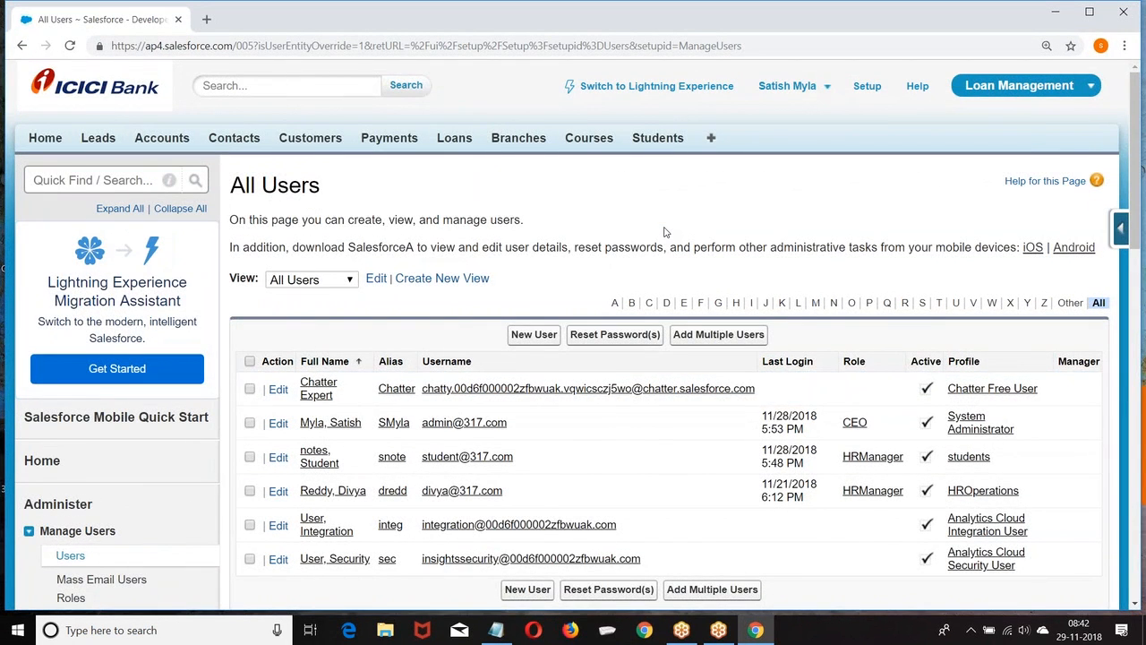